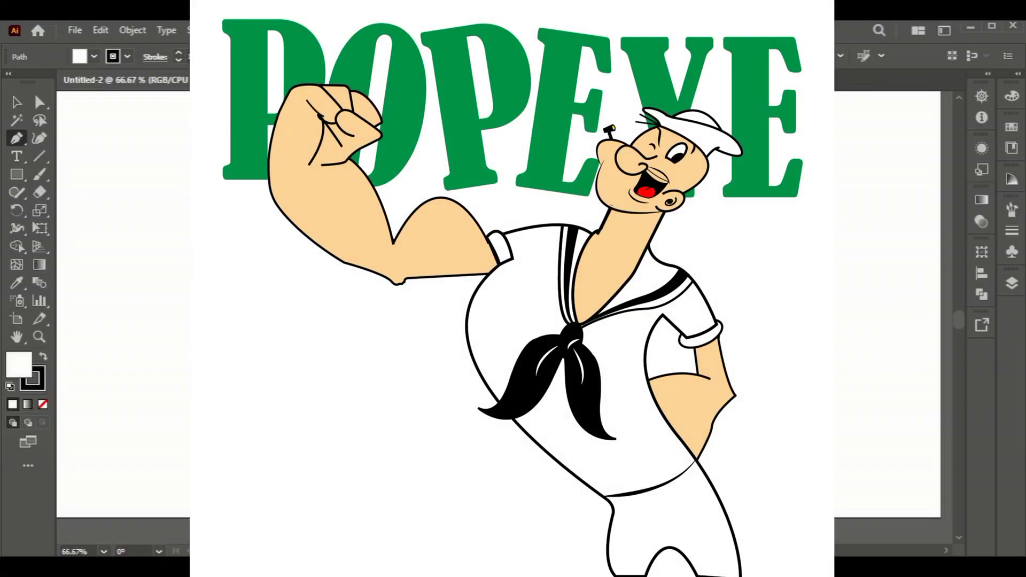
Drag with the Pen tool on the blank artboard to begin a curve with a smooth first anchor.
drag(656, 344, 710, 443)
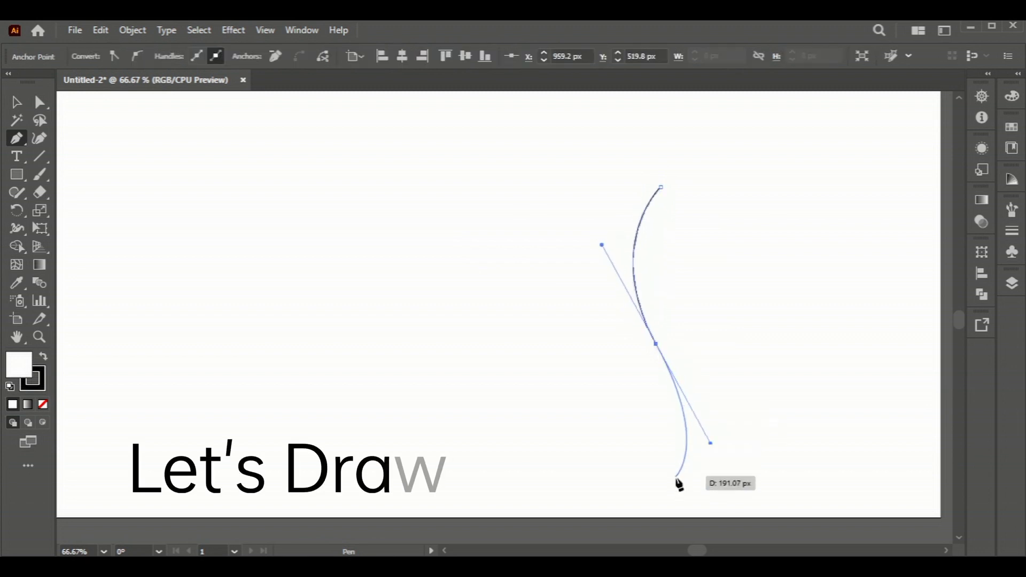
End the curve at the artboard's bottom edge and nudge its middle anchor left.
click(687, 516)
key(Escape)
key(a)
click(658, 187)
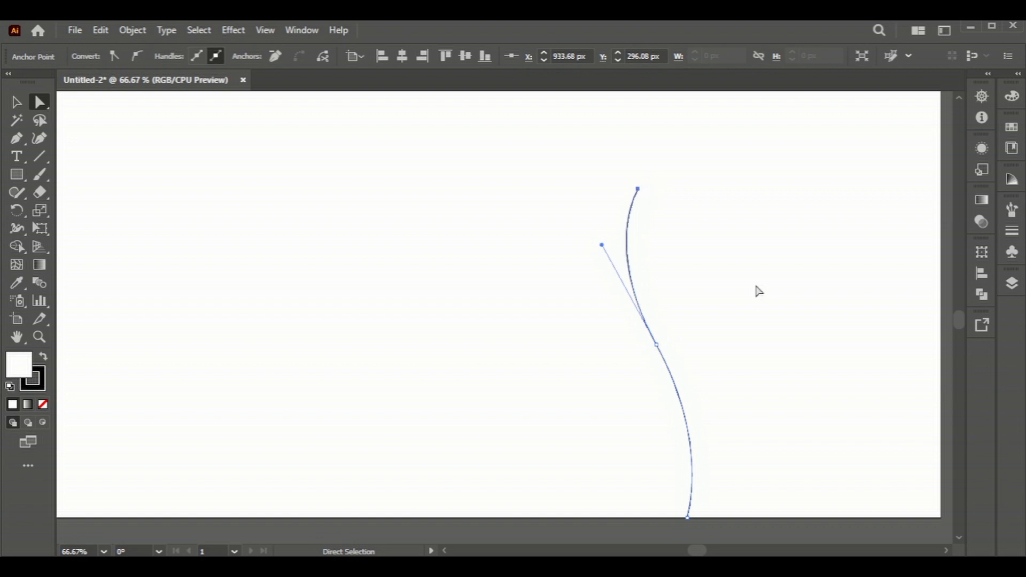
click(656, 345)
key(shift+Left)
key(shift+Left)
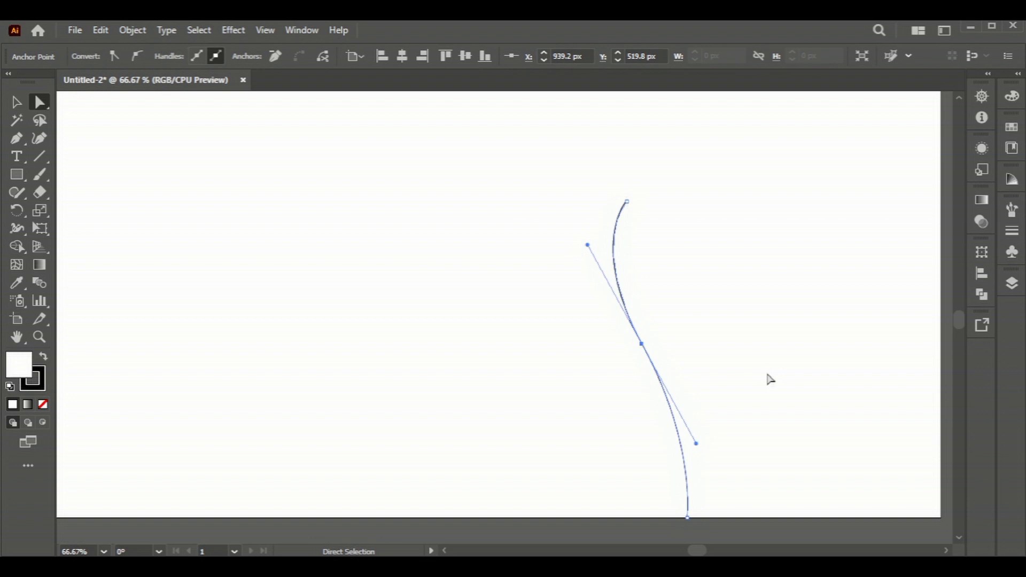
Drag the curve's bottom end to the right, then reselect the whole S-curve.
drag(688, 517, 705, 517)
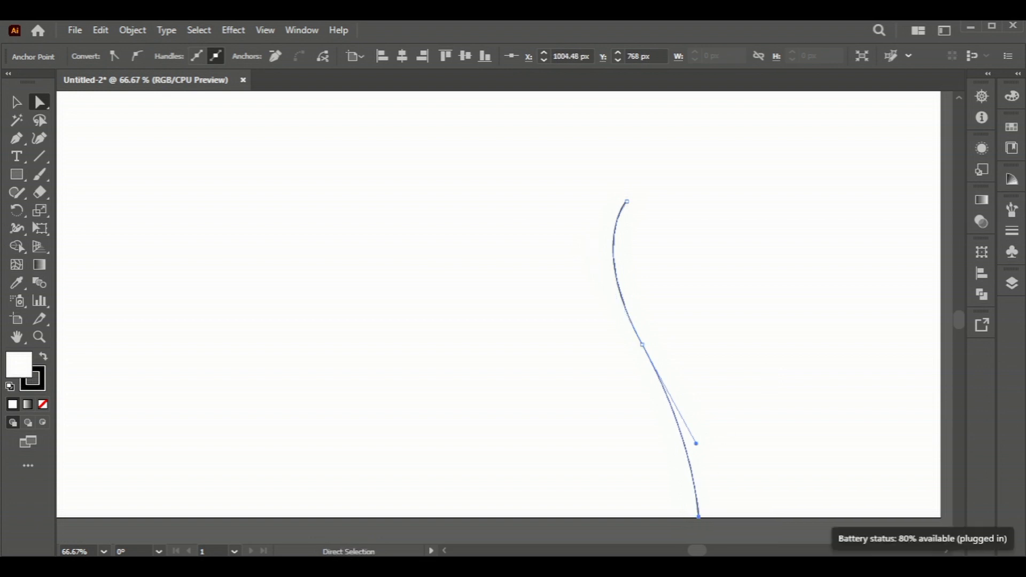
click(652, 491)
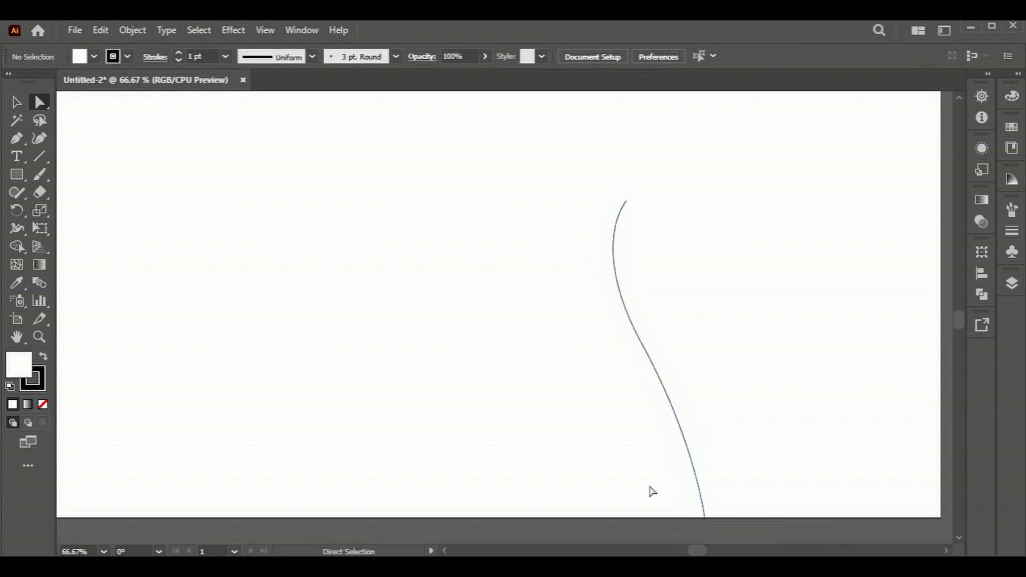
click(656, 371)
key(v)
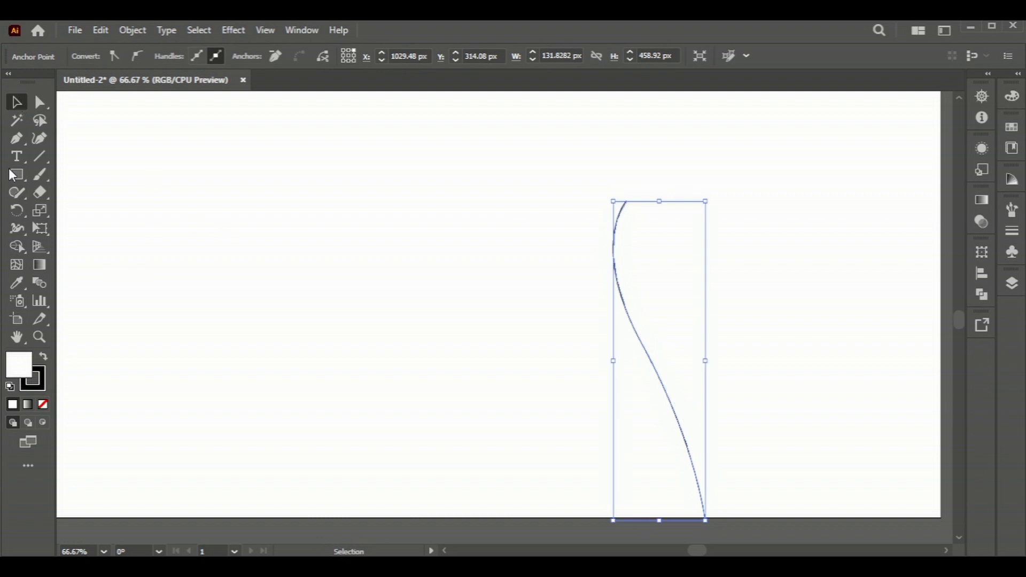
key(p)
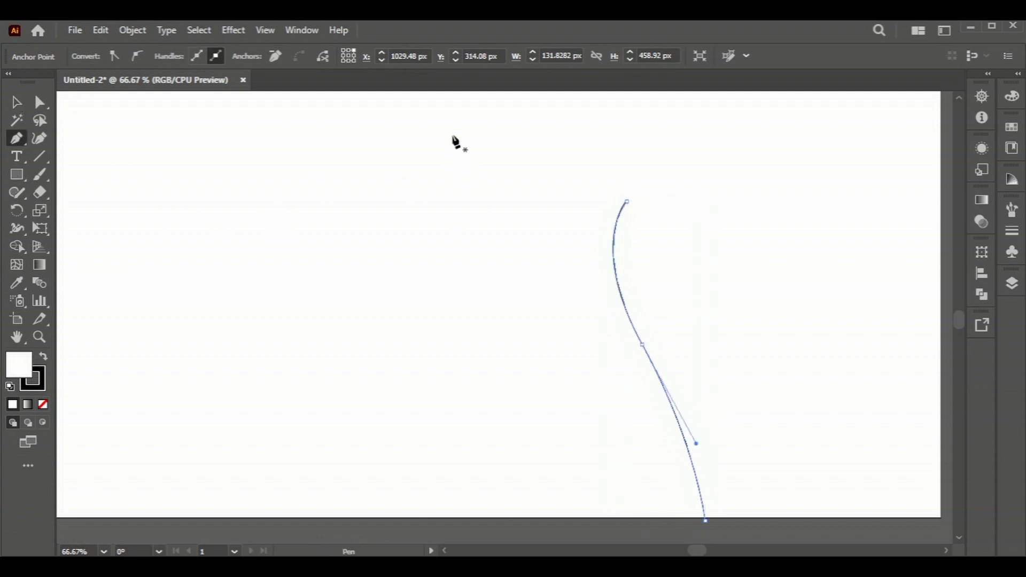
Draw a taller second curve left of the first, bending down to a point near the bottom.
click(428, 135)
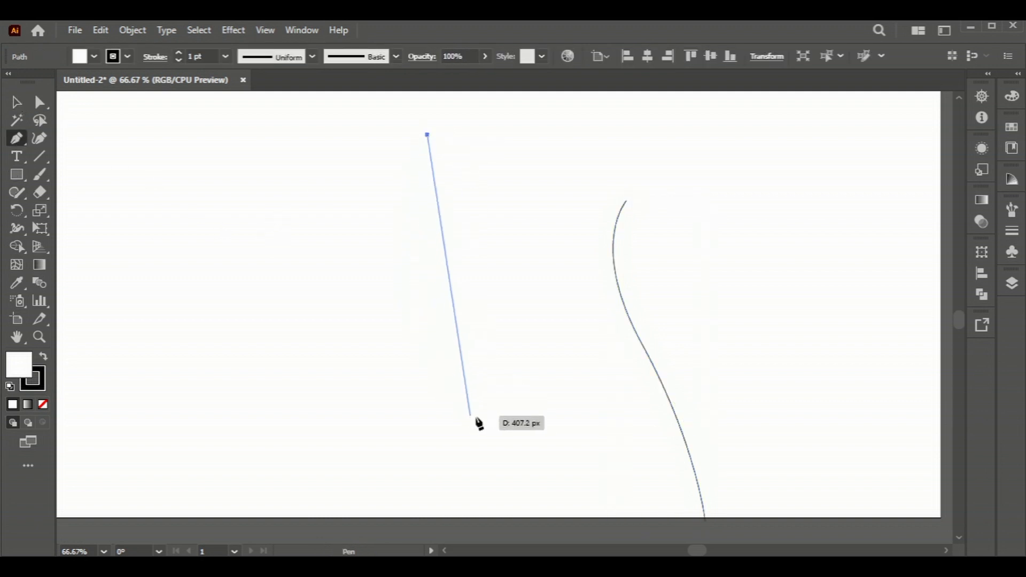
mouse_move(531, 434)
mouse_down()
mouse_move(624, 469)
mouse_move(801, 498)
mouse_up()
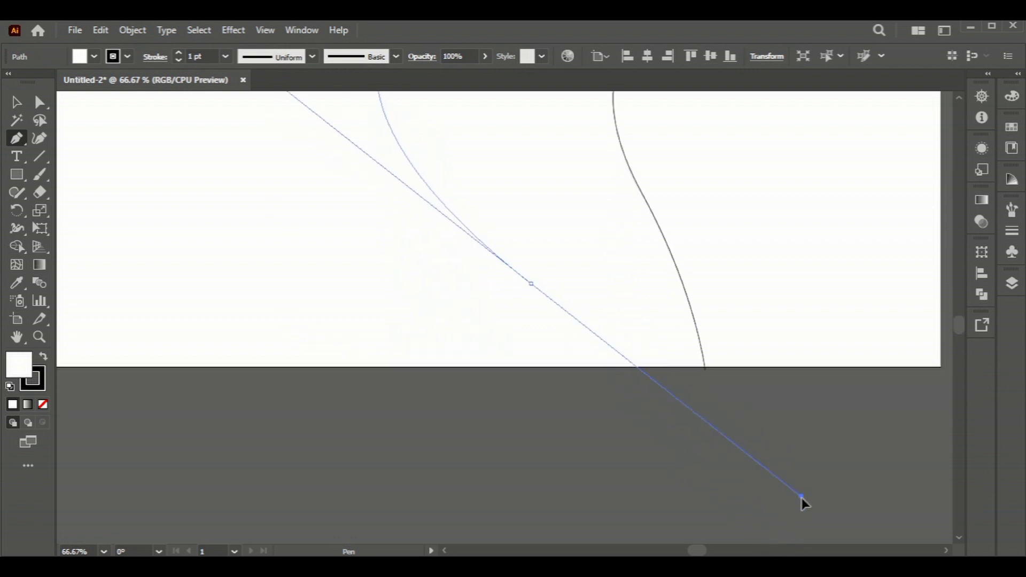
scroll(525, 309, up, 2)
scroll(543, 458, up, 1)
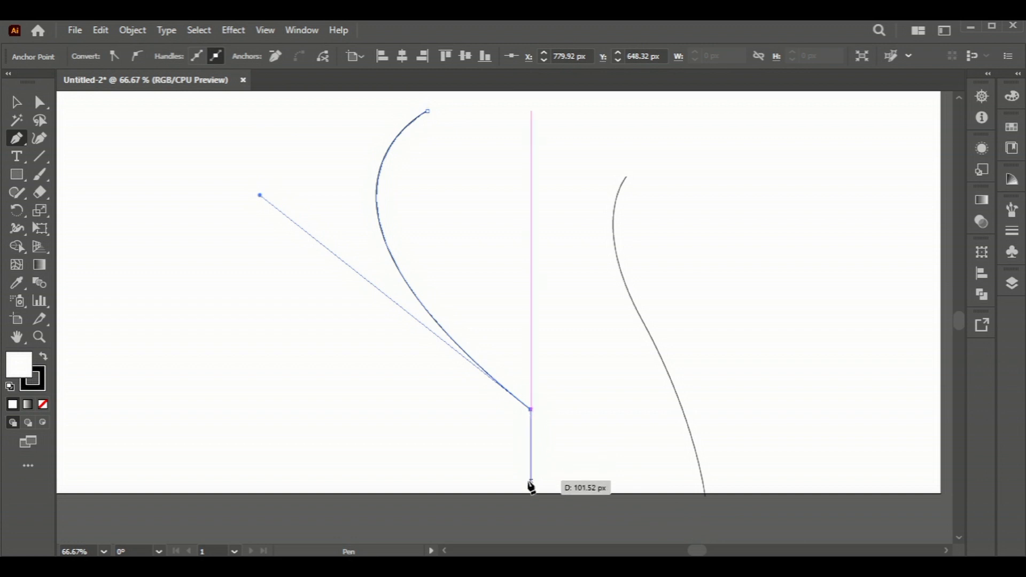
drag(530, 493, 542, 505)
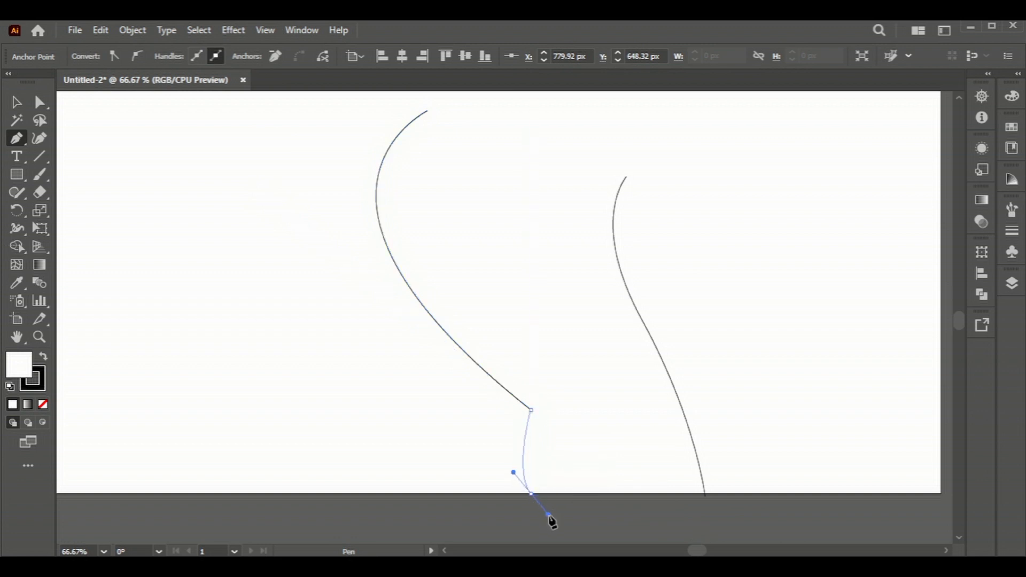
Round the second curve's sharp bottom corner into a small kink, then select the right curve.
click(35, 104)
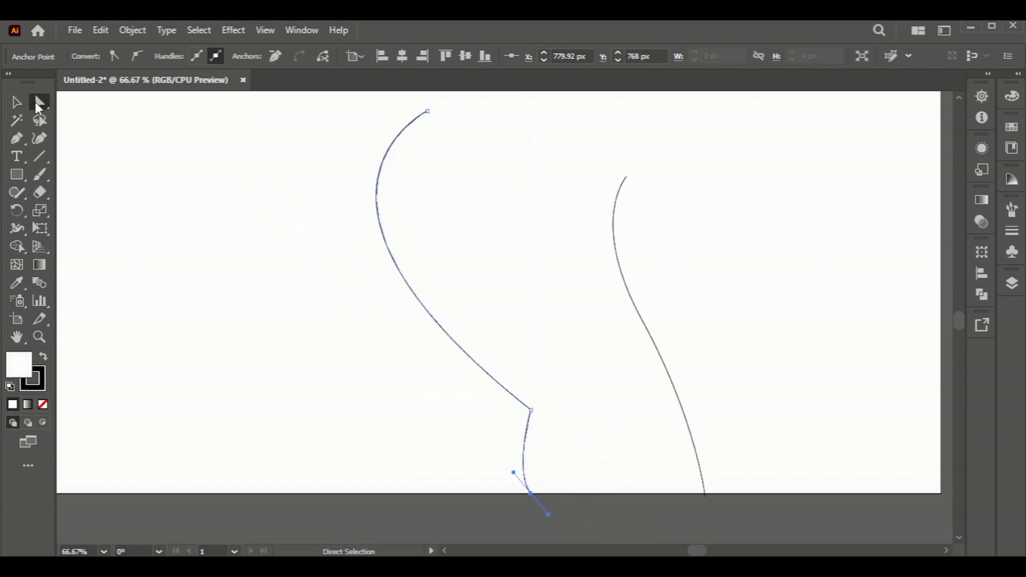
click(530, 410)
drag(516, 415, 509, 419)
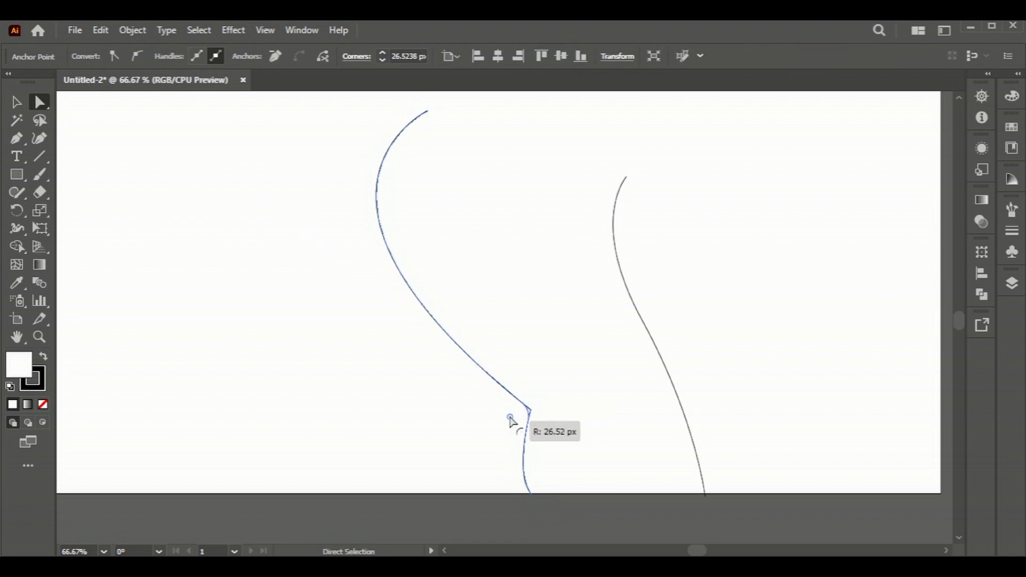
click(16, 103)
click(584, 517)
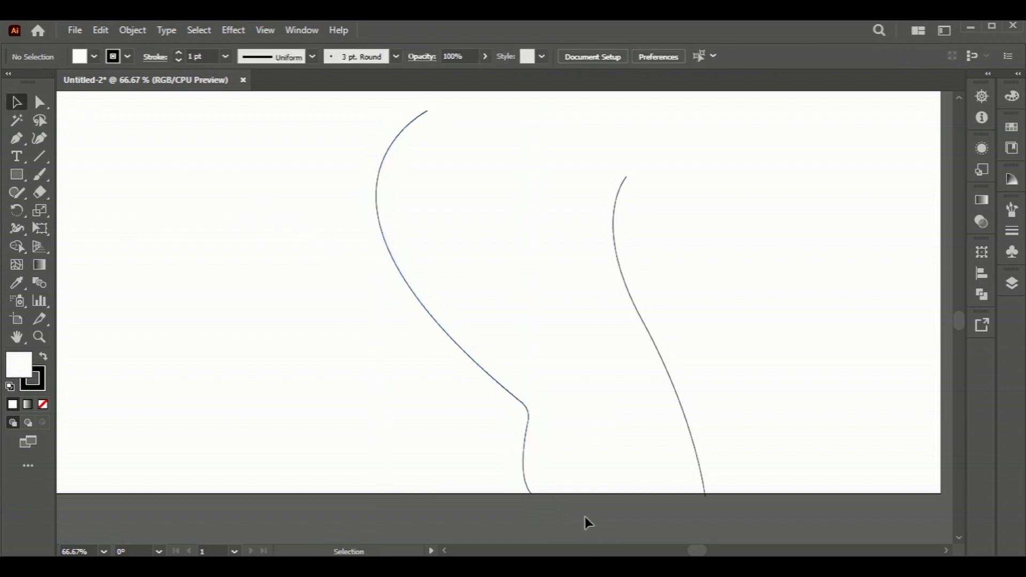
scroll(647, 475, up, 2)
click(615, 265)
Shift the right curve closer to the left one and adjust its middle bend.
key(shift+Left)
key(shift+Left)
key(shift+Left)
key(shift+Left)
key(shift+Left)
key(shift+Left)
key(shift+Left)
key(Left)
key(Left)
key(Left)
key(Left)
key(Left)
key(Left)
key(Left)
key(Left)
key(Left)
key(Left)
key(Left)
key(Left)
key(Left)
key(Left)
key(Right)
key(Right)
key(Right)
key(a)
click(586, 356)
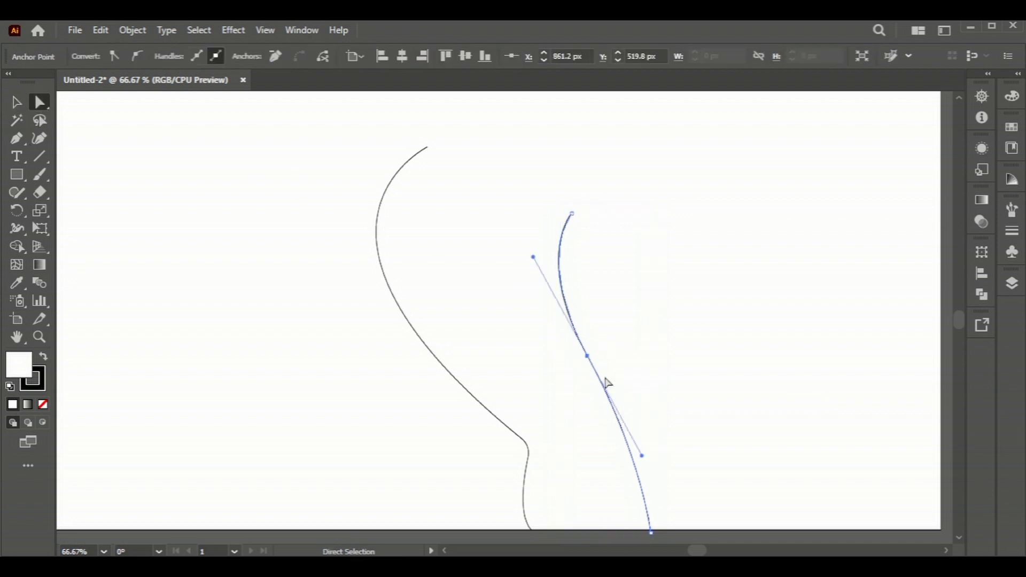
drag(647, 454, 652, 453)
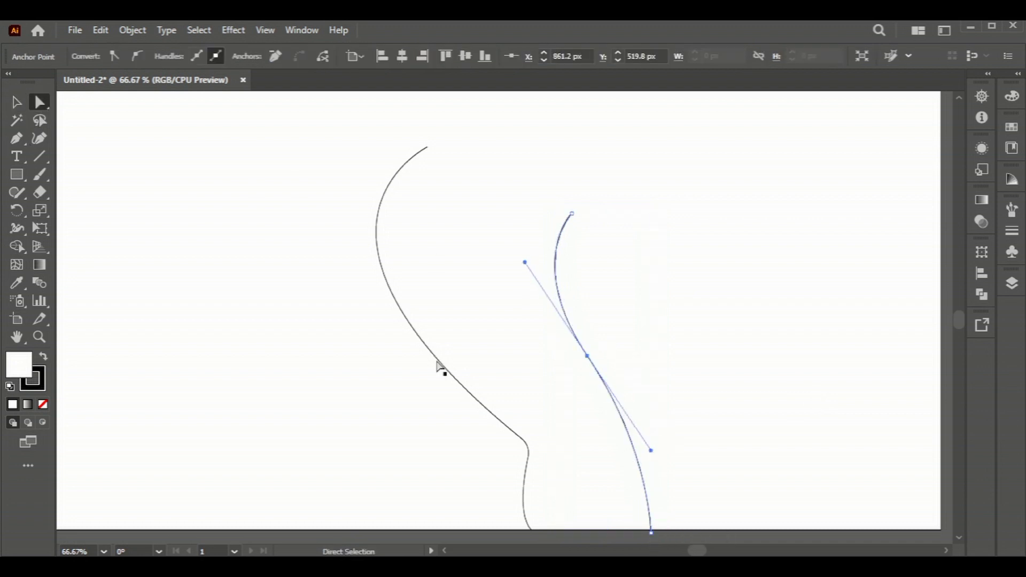
Pen-draw a small arch joining the bottom ends of both curves into one outline.
click(15, 140)
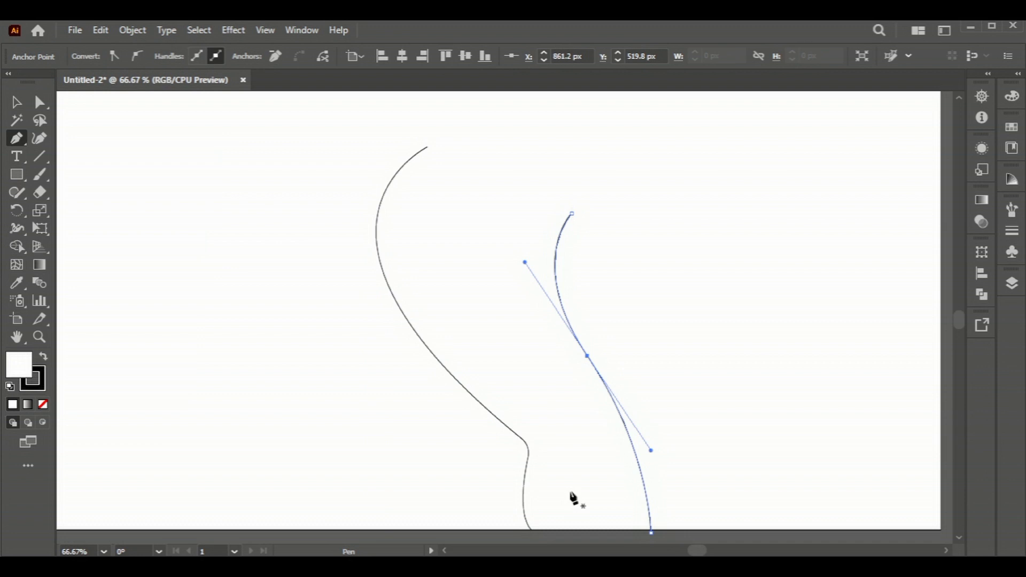
click(559, 532)
mouse_move(610, 532)
mouse_down()
mouse_move(642, 481)
mouse_move(641, 454)
mouse_up()
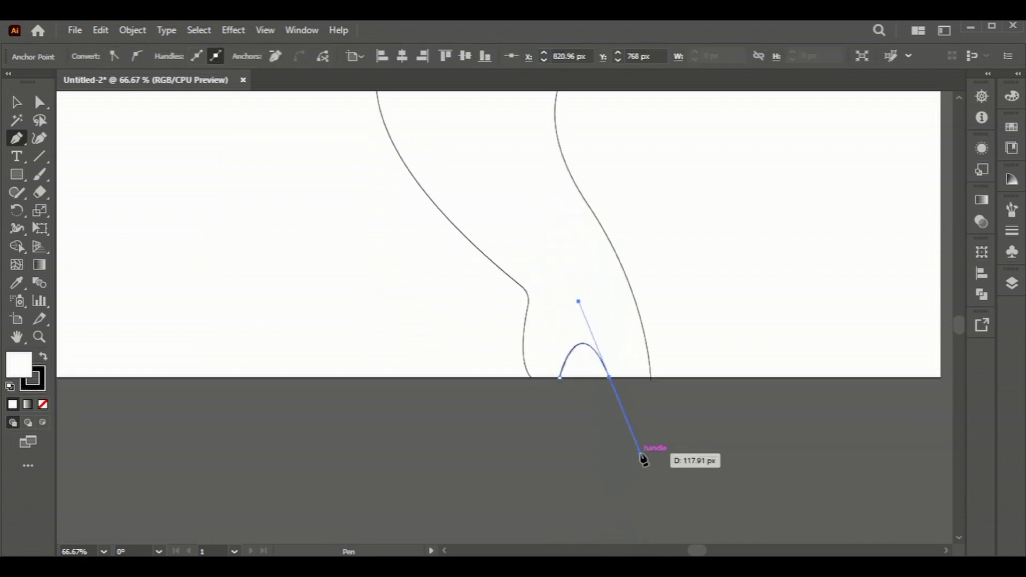
click(651, 379)
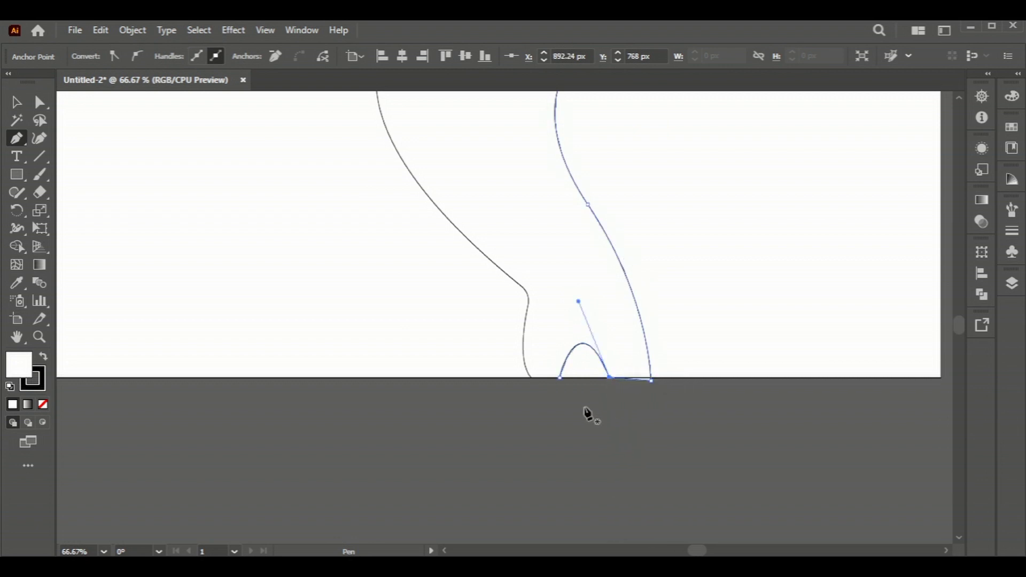
click(560, 378)
drag(530, 378, 543, 395)
scroll(456, 378, up, 5)
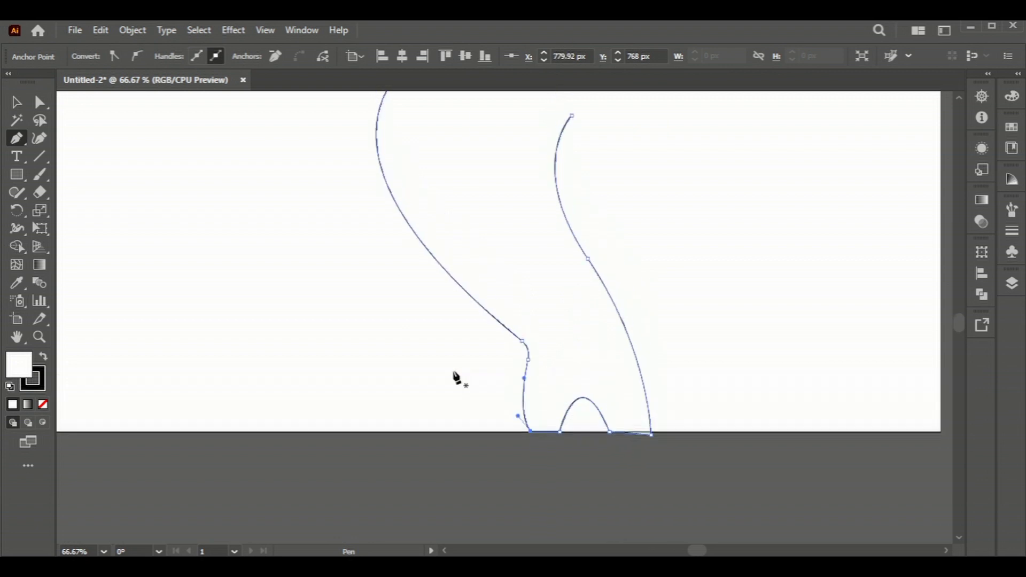
scroll(448, 368, up, 1)
Extend the right outline upward through two sharp corners into a curled hook at the top.
click(572, 224)
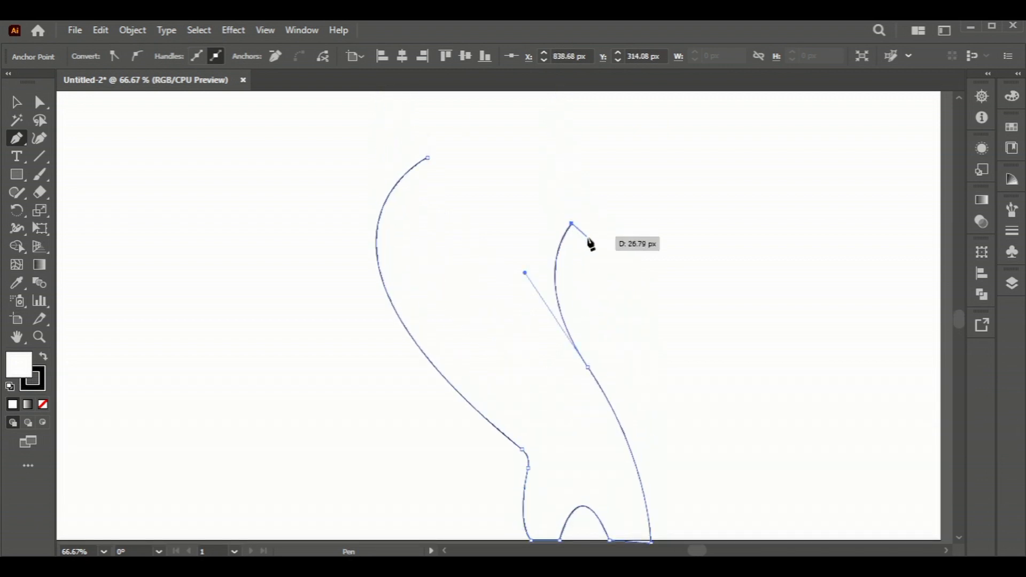
click(595, 249)
click(623, 234)
scroll(555, 276, up, 4)
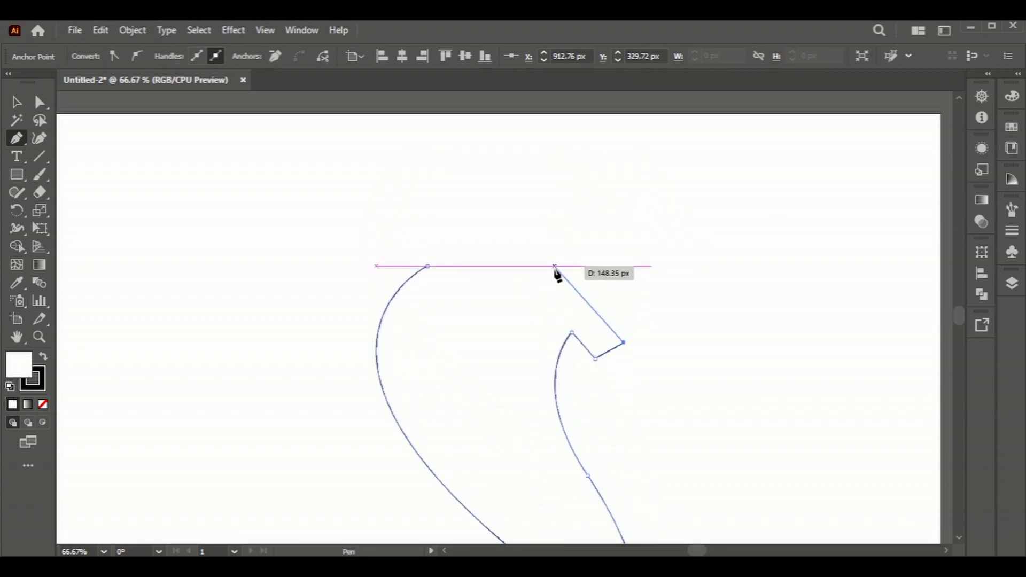
mouse_move(581, 275)
mouse_down()
mouse_move(556, 271)
mouse_move(570, 254)
mouse_move(565, 265)
mouse_up()
scroll(367, 298, up, 2)
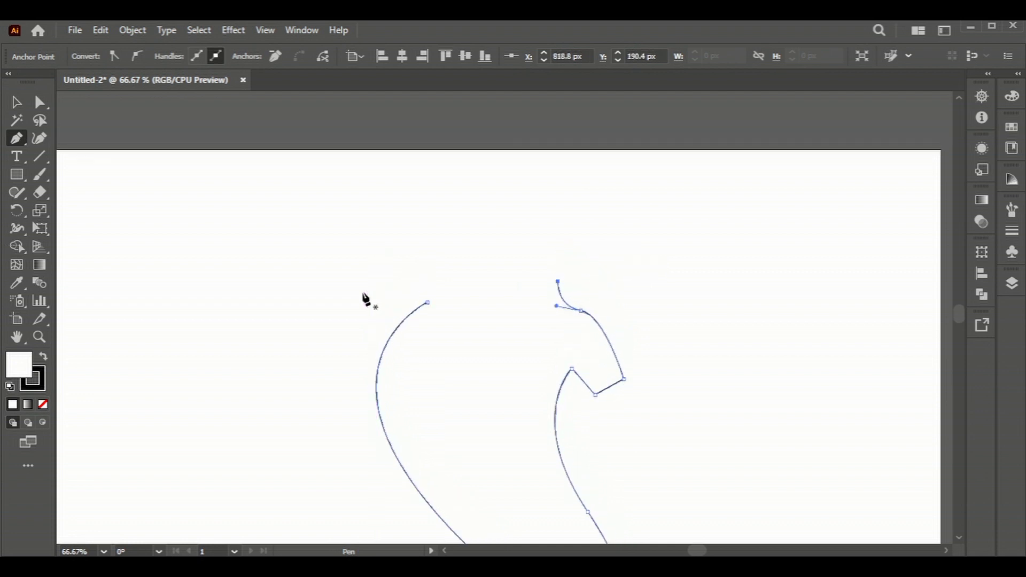
Add a small rounded tab atop the left curve and deselect everything.
mouse_move(426, 320)
mouse_down()
mouse_move(420, 302)
mouse_move(385, 320)
mouse_move(438, 333)
mouse_up()
click(39, 101)
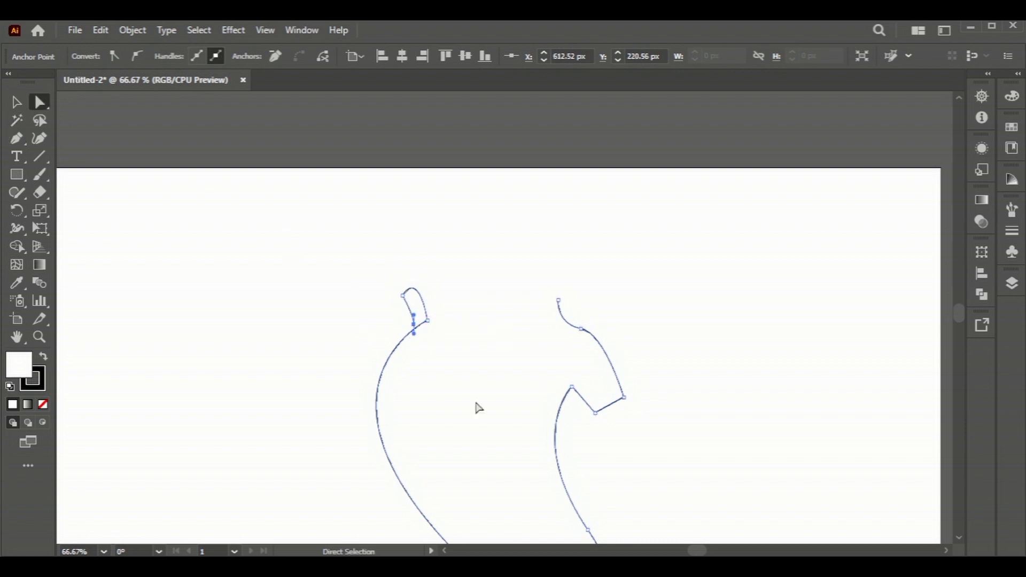
click(322, 314)
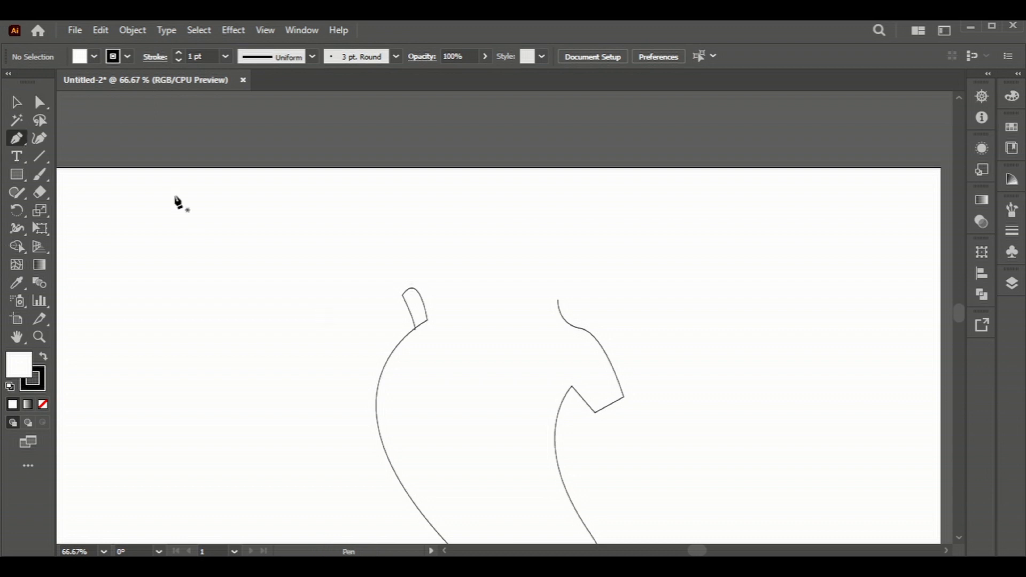
Draw the upper arc from the left tab and a V-shaped arm line from the right outline.
click(417, 290)
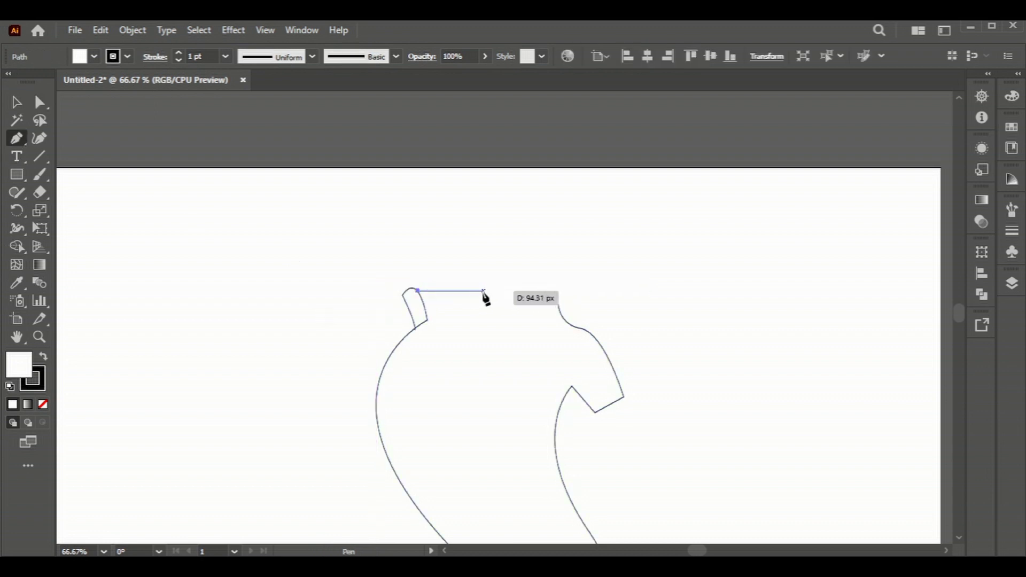
drag(493, 306, 508, 311)
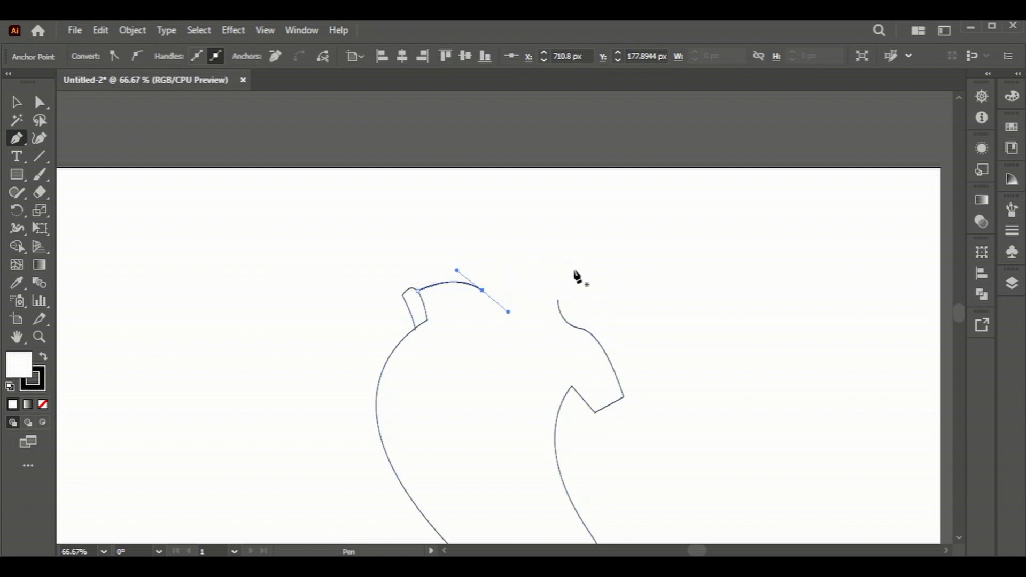
mouse_move(558, 301)
mouse_down()
mouse_move(497, 368)
mouse_move(491, 315)
mouse_move(492, 360)
mouse_up()
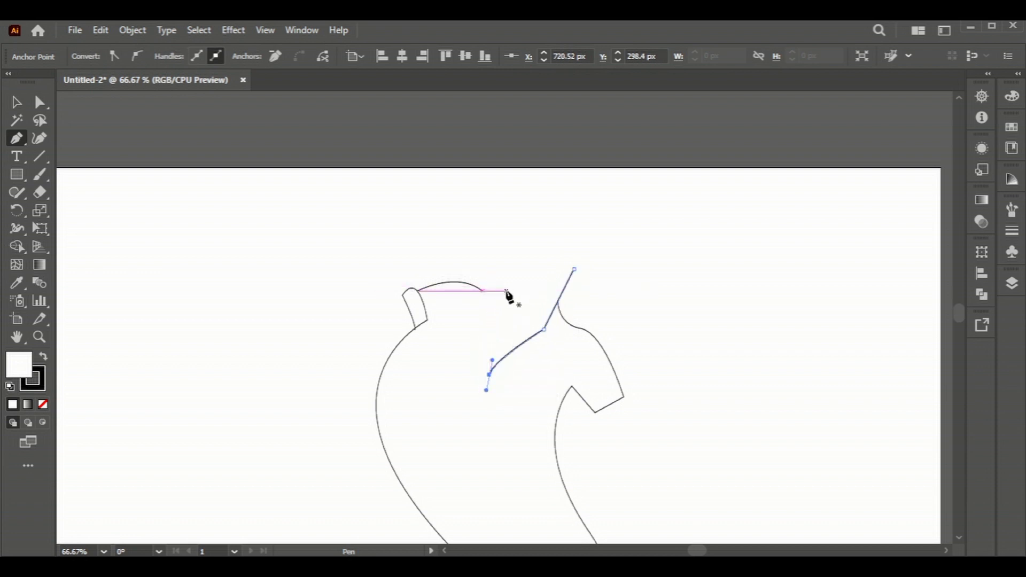
click(508, 291)
drag(489, 374, 502, 419)
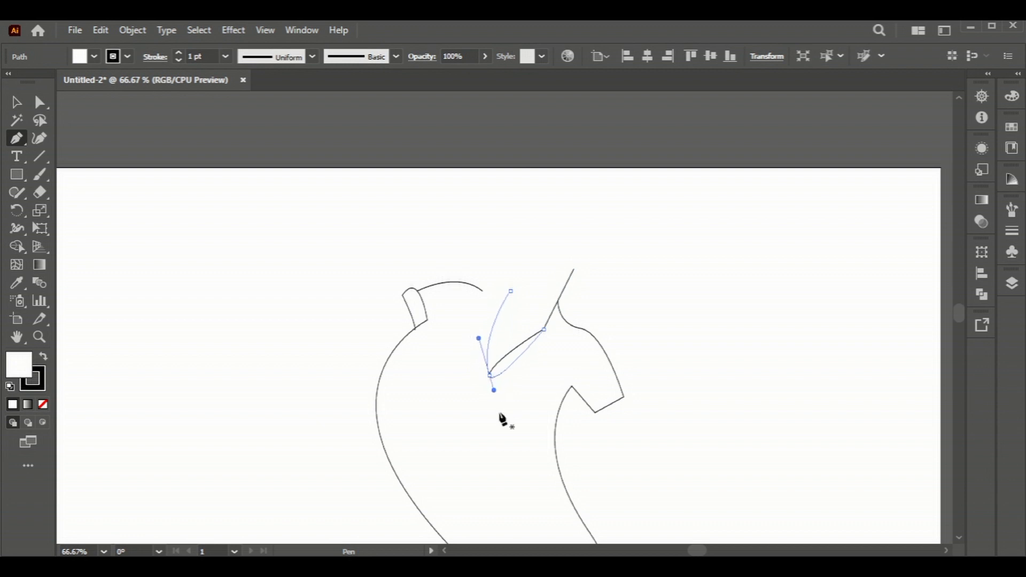
key(v)
click(170, 240)
Round the V-shaped arm line's sharp bottom corner, then deselect.
scroll(521, 340, up, 1)
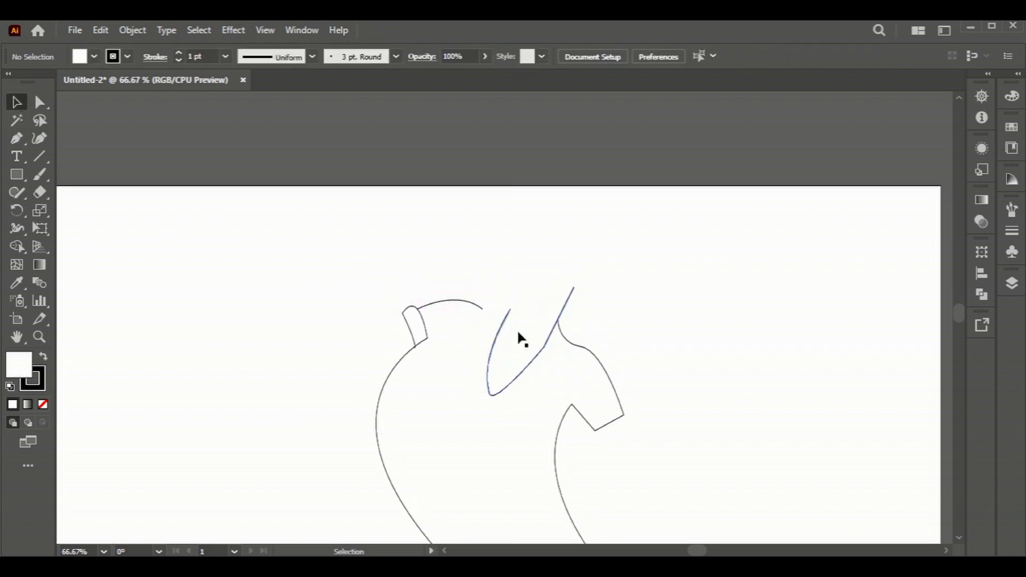
click(544, 347)
click(40, 101)
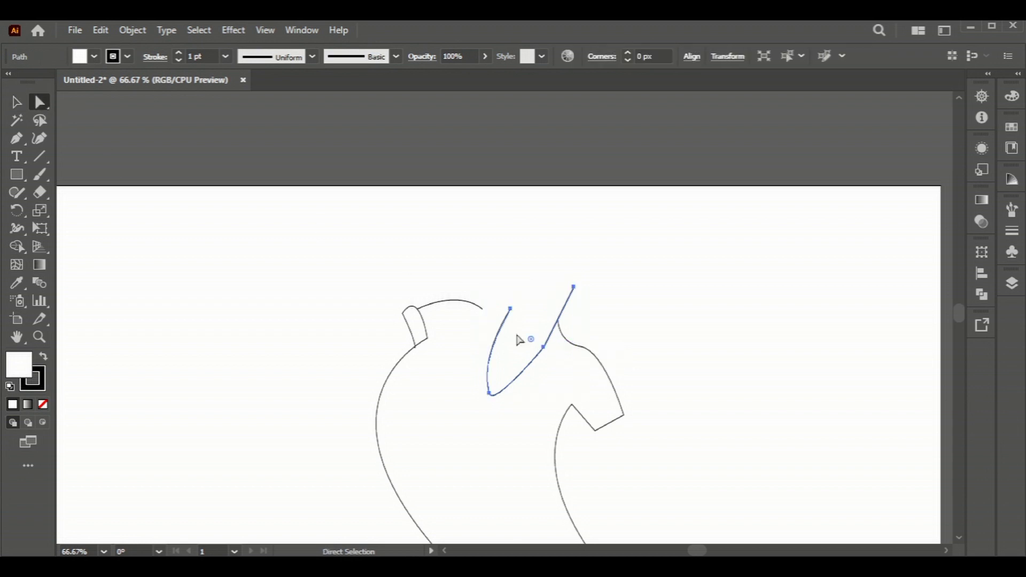
drag(530, 339, 500, 321)
scroll(326, 231, up, 1)
key(v)
click(210, 255)
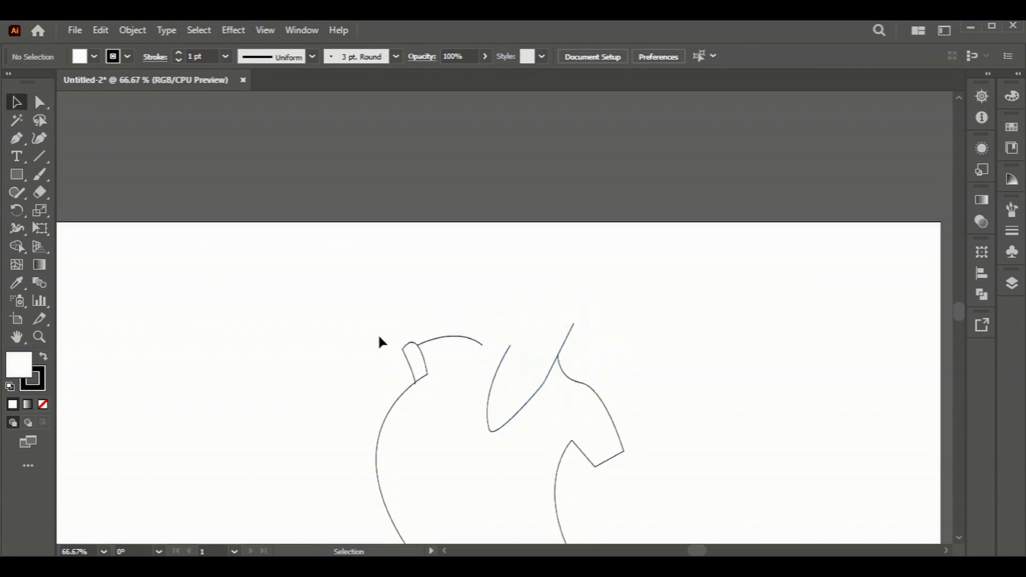
Round the V's bottom anchor with the Anchor Point tool.
click(502, 365)
click(40, 103)
drag(500, 377, 485, 361)
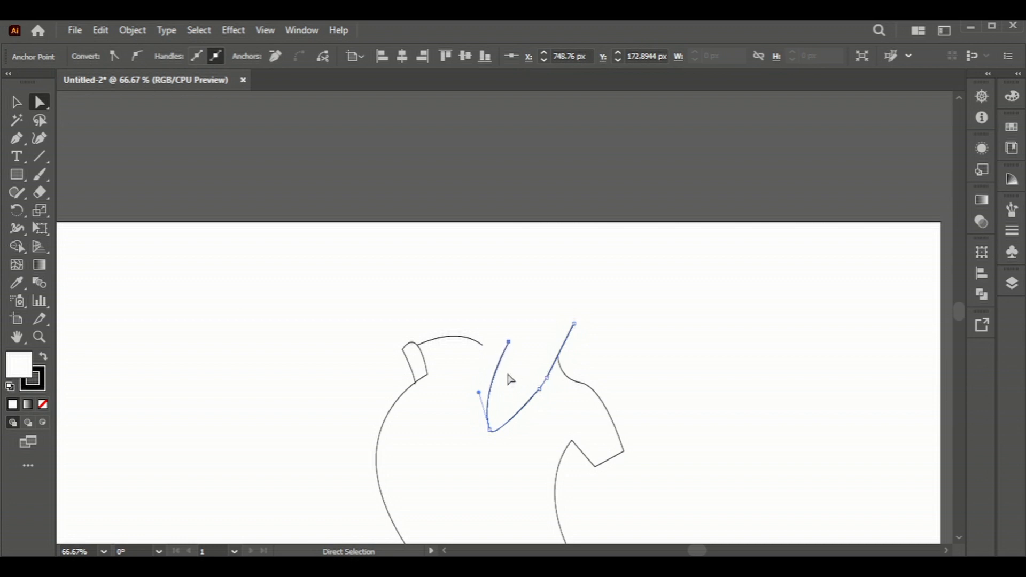
click(16, 138)
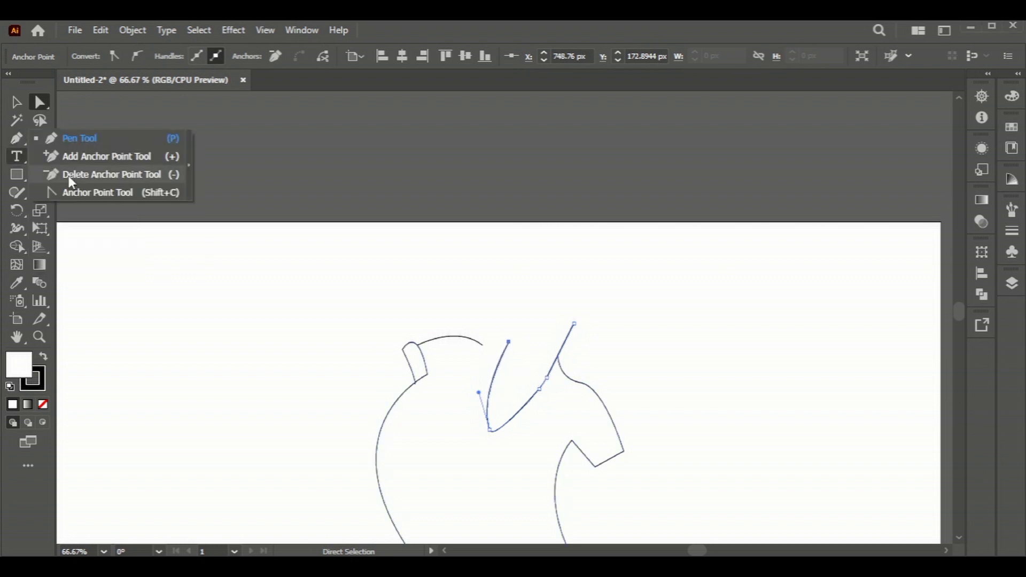
click(70, 190)
drag(498, 375, 491, 372)
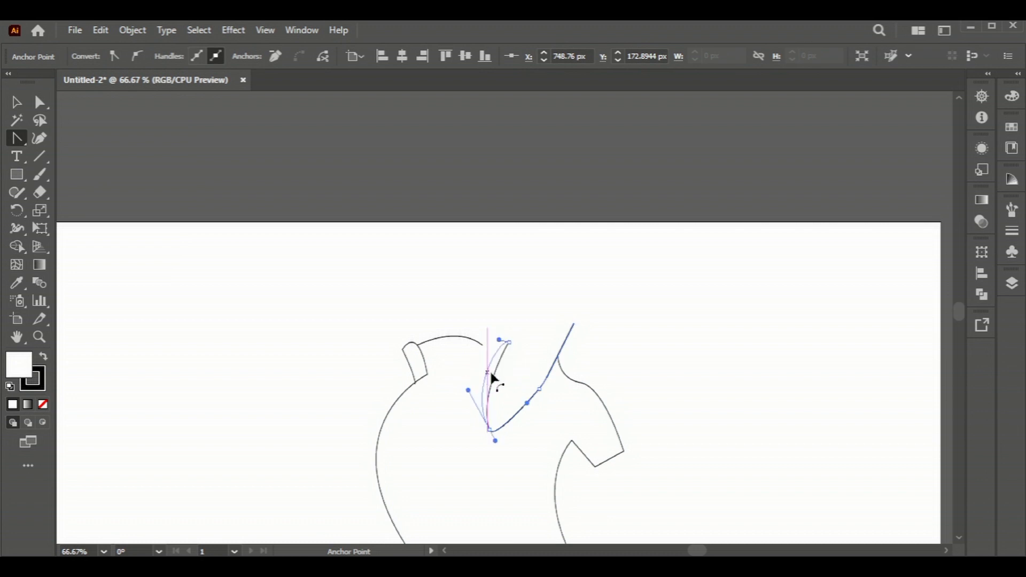
Extend the upper arc with the Pen tool from its end anchor.
click(39, 101)
click(470, 340)
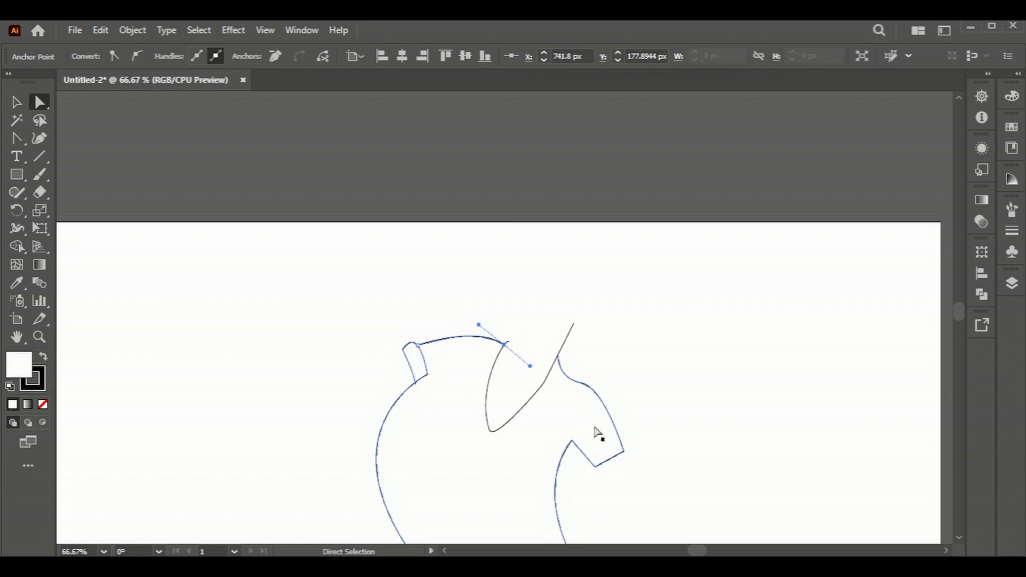
key(v)
click(357, 333)
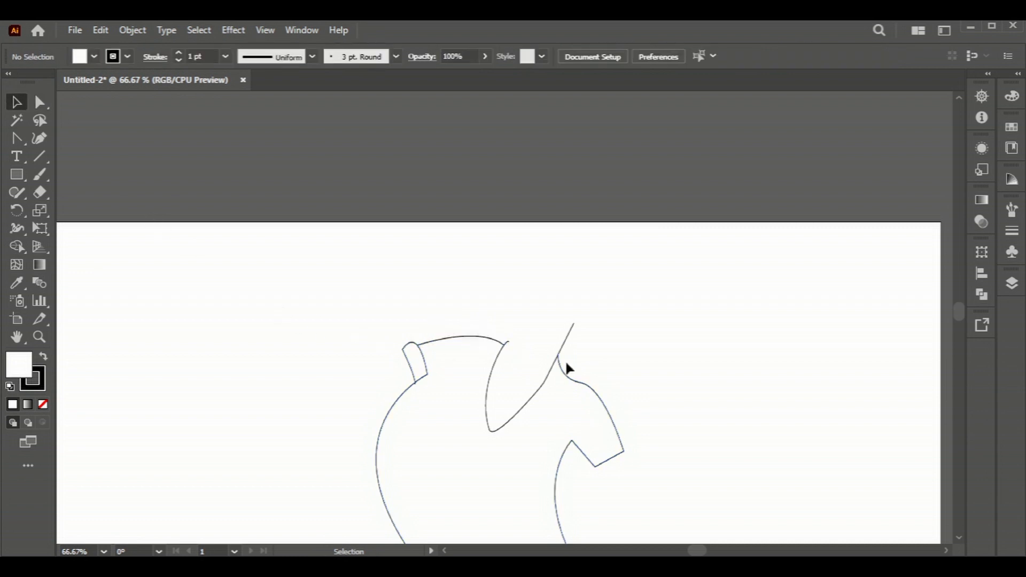
click(16, 137)
click(73, 139)
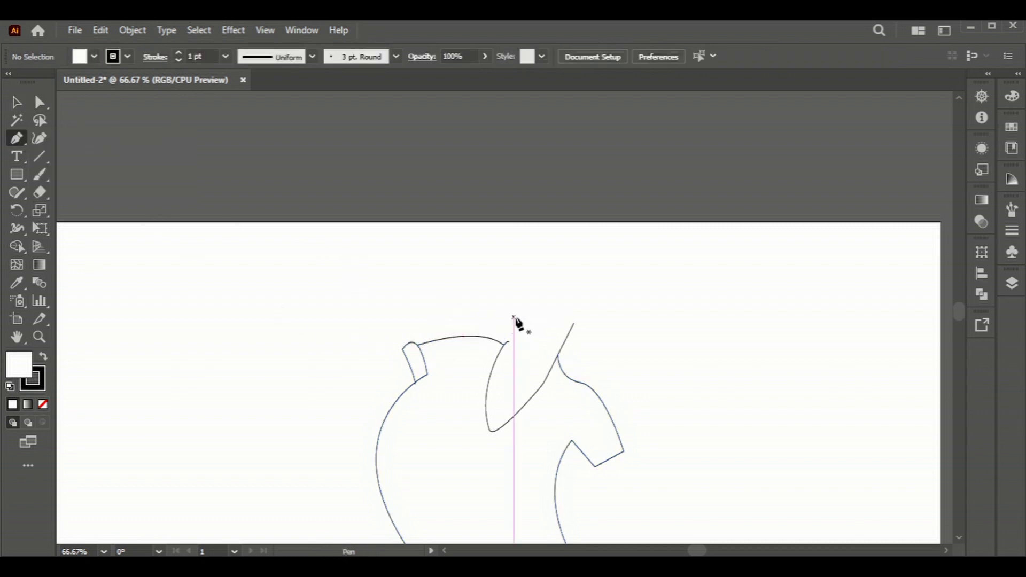
click(505, 345)
key(v)
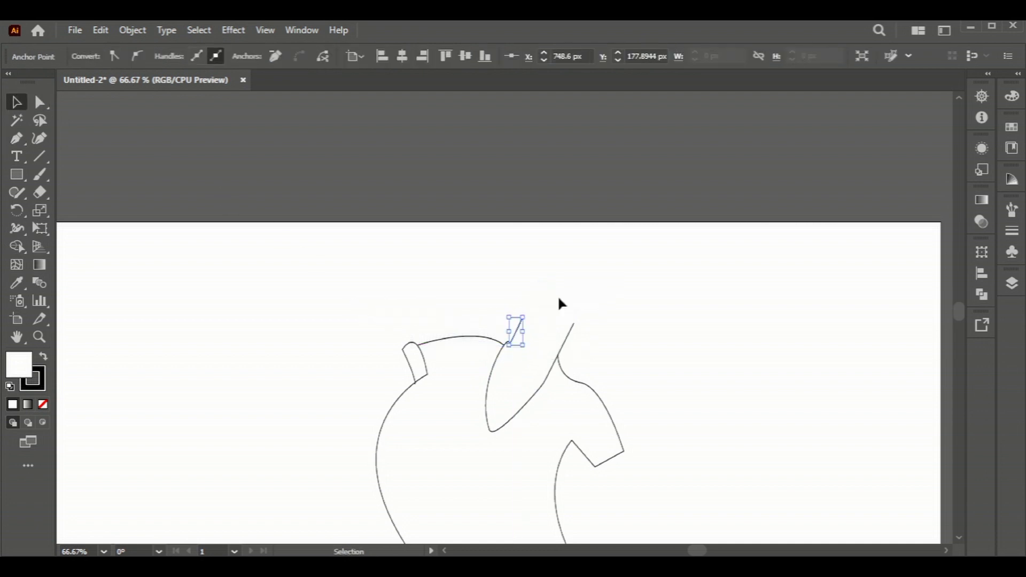
click(557, 295)
Move the arc's end anchor onto the arm line and reshape its handle for a smooth join.
scroll(521, 349, up, 1)
scroll(512, 345, up, 5)
key(a)
click(476, 352)
drag(477, 358, 505, 384)
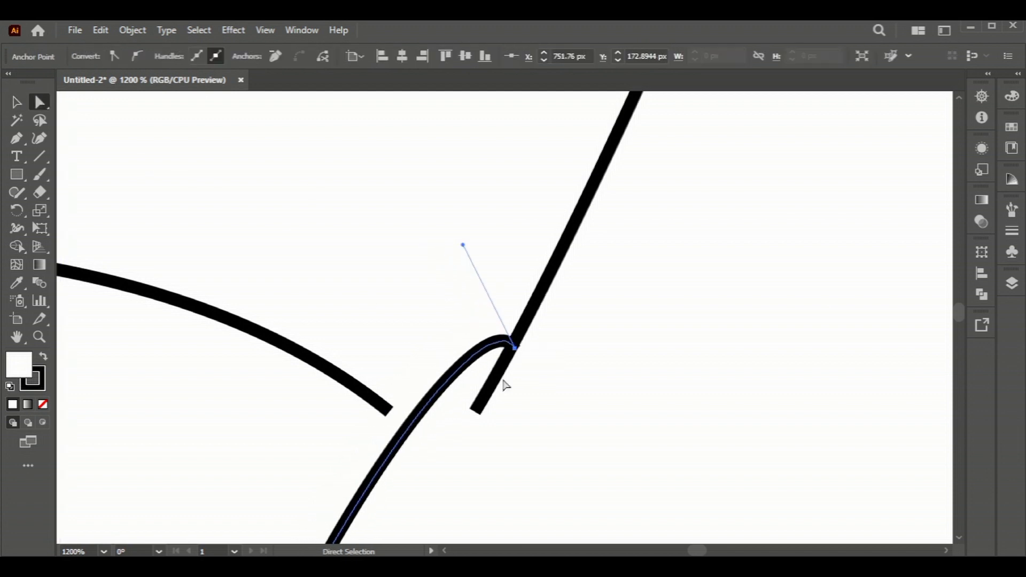
drag(463, 245, 340, 291)
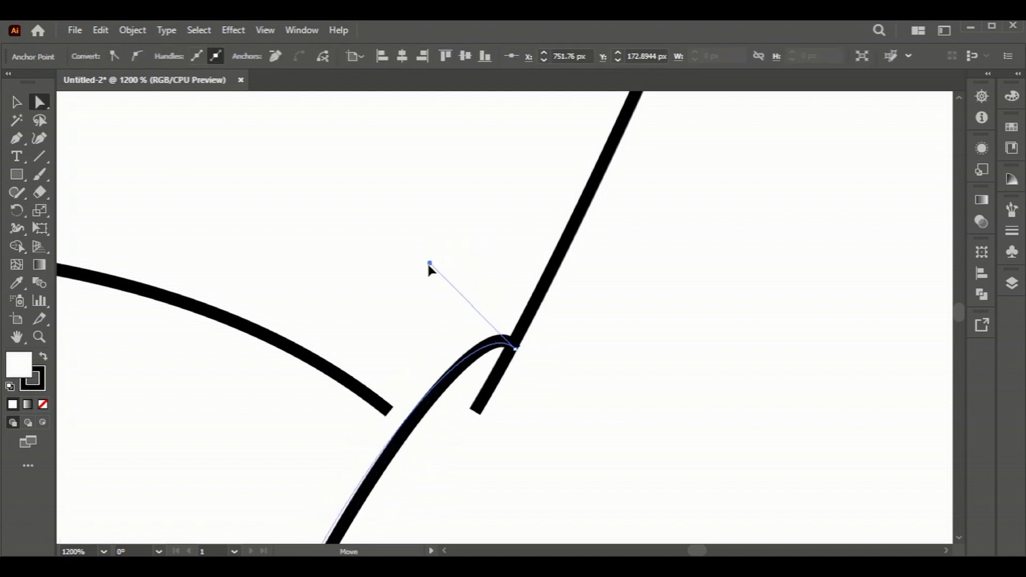
scroll(422, 322, down, 6)
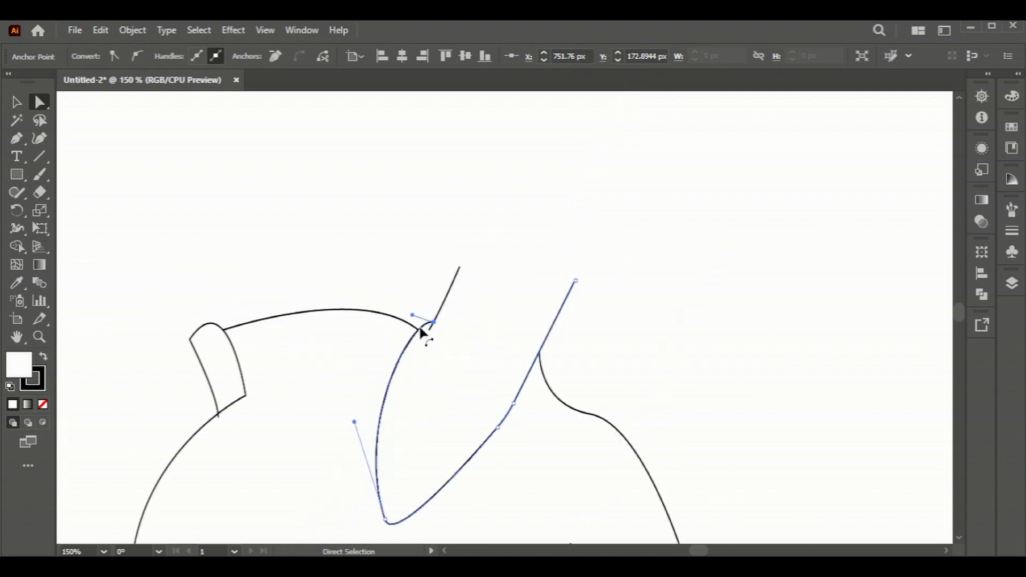
key(v)
click(289, 227)
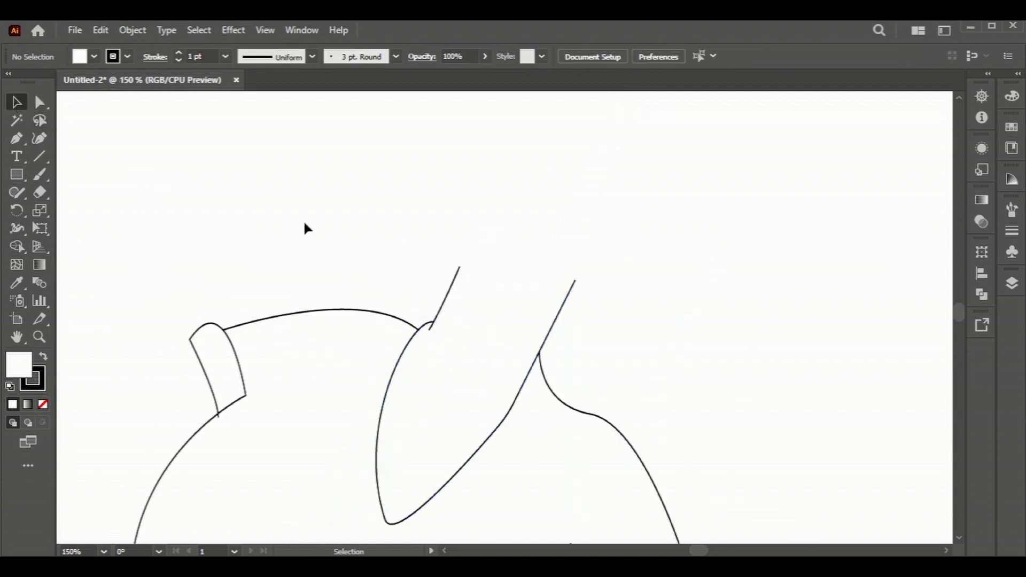
scroll(303, 220, down, 3)
scroll(238, 277, up, 1)
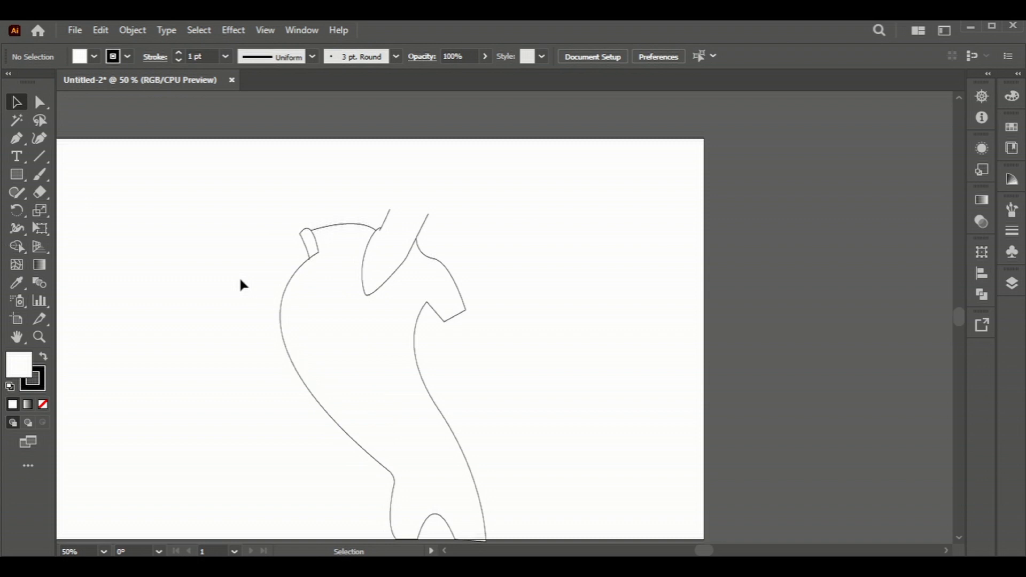
scroll(239, 277, up, 1)
scroll(239, 269, down, 2)
scroll(218, 256, down, 1)
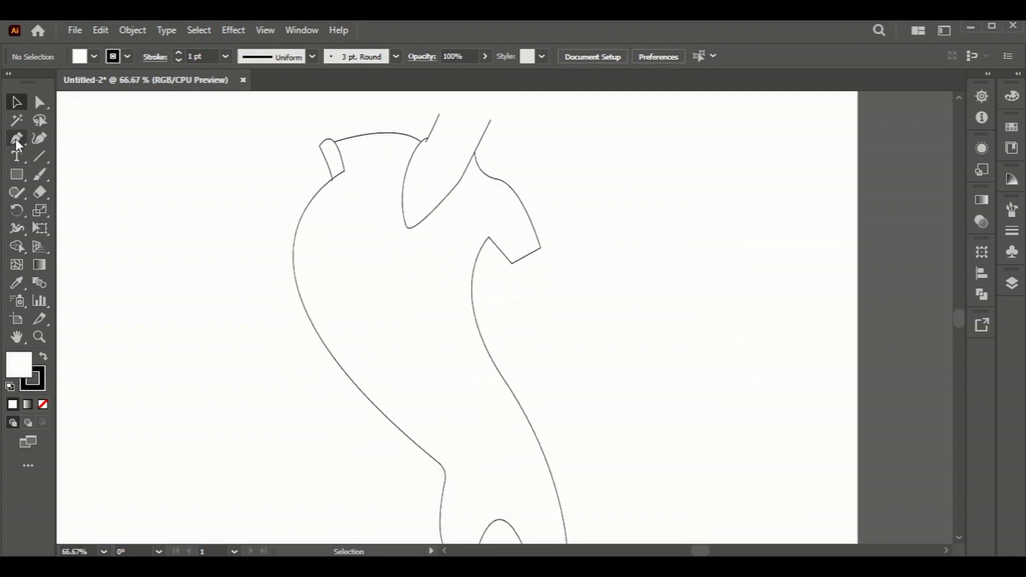
Draw a flat ellipse, then rotate and move it onto the sleeve end.
mouse_move(17, 175)
mouse_down()
mouse_move(34, 176)
mouse_move(59, 209)
mouse_up()
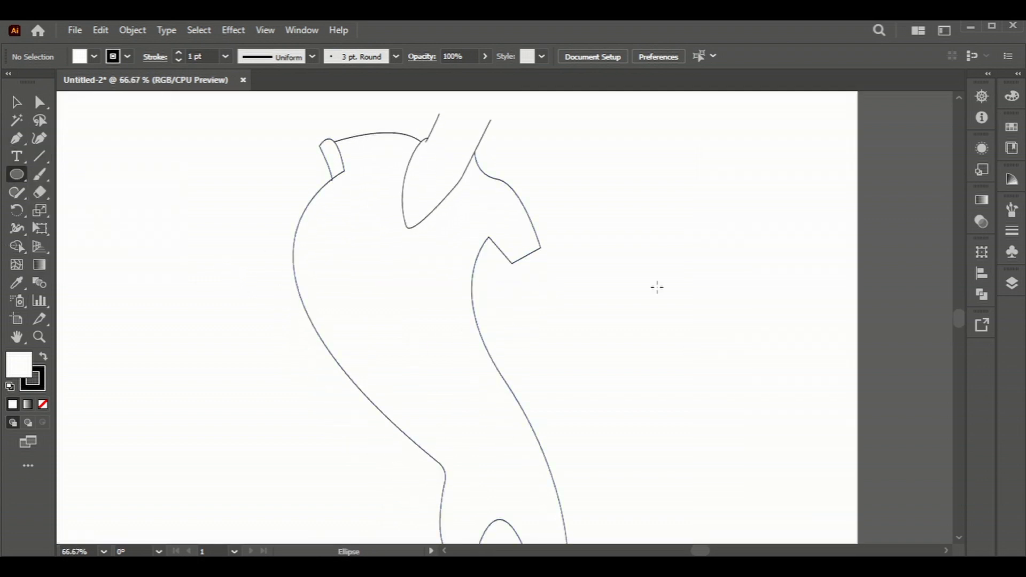
drag(653, 274, 582, 304)
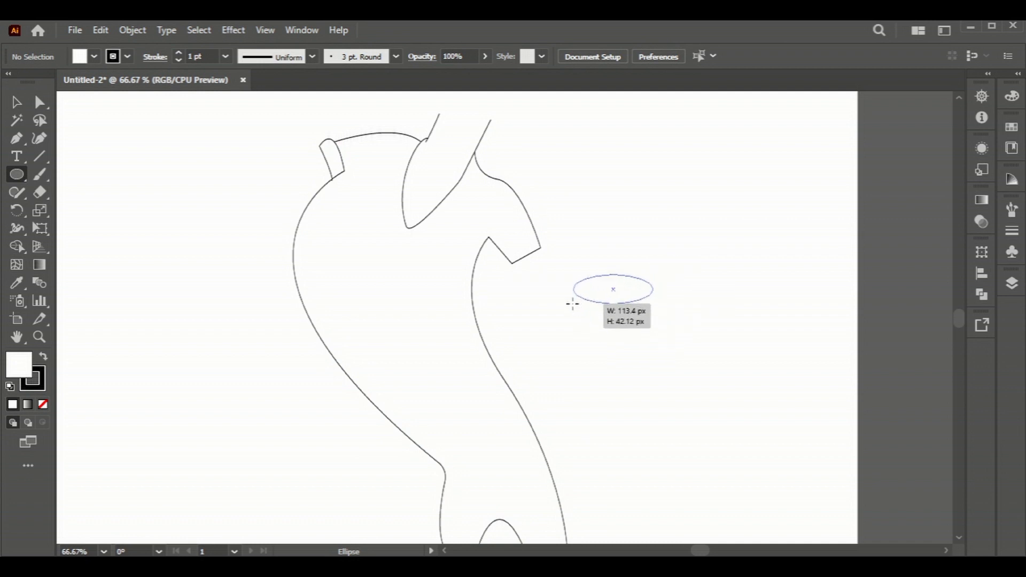
click(17, 102)
mouse_move(656, 307)
mouse_down()
mouse_move(641, 283)
mouse_move(526, 255)
mouse_up()
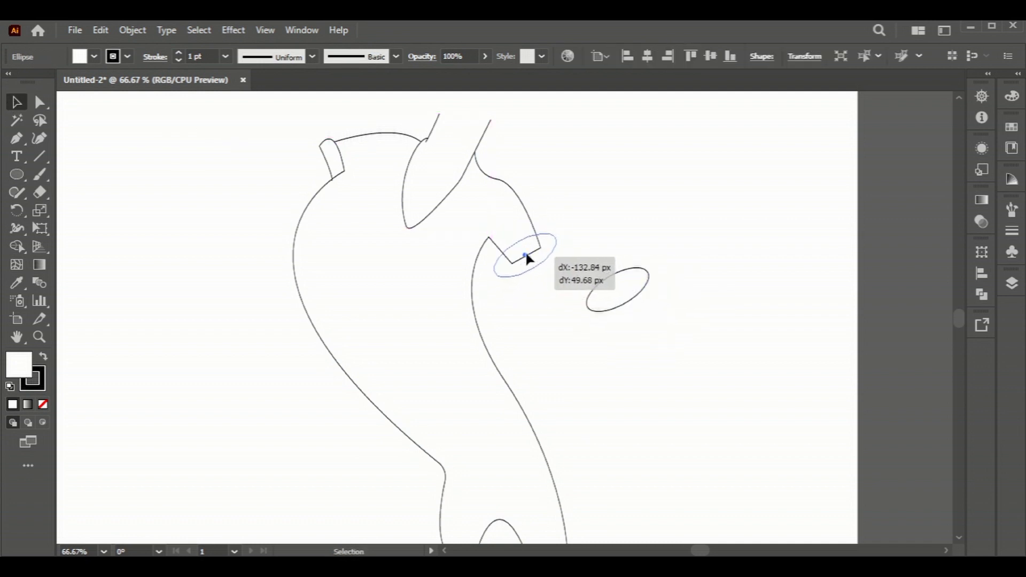
Send the ellipse behind the figure with Arrange > Send to Back.
right_click(526, 255)
click(740, 531)
click(689, 371)
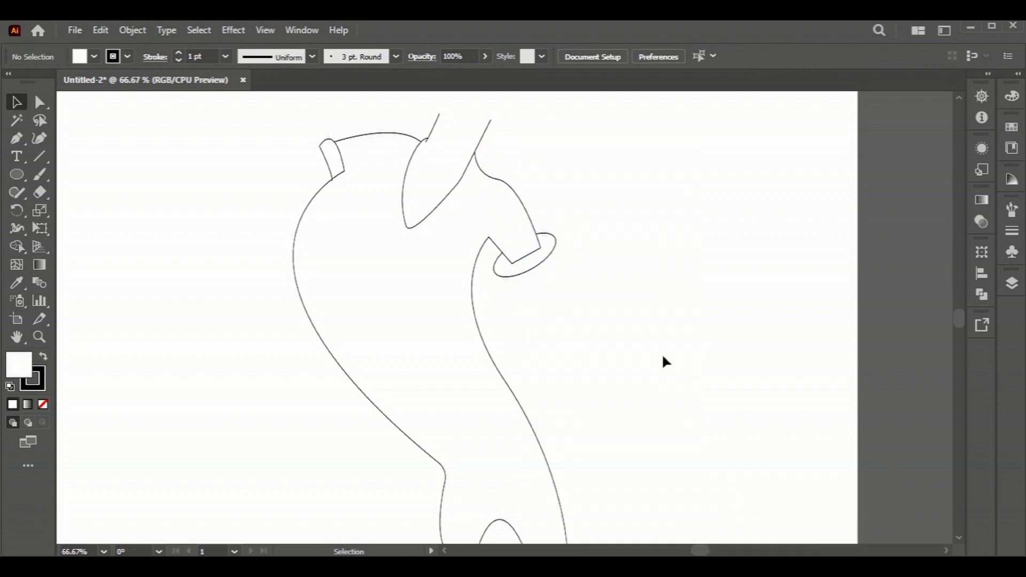
scroll(539, 284, up, 1)
scroll(527, 270, up, 2)
Curve the straight sleeve-end segment with the Anchor Point tool.
click(513, 221)
drag(20, 139, 80, 195)
drag(517, 225, 524, 231)
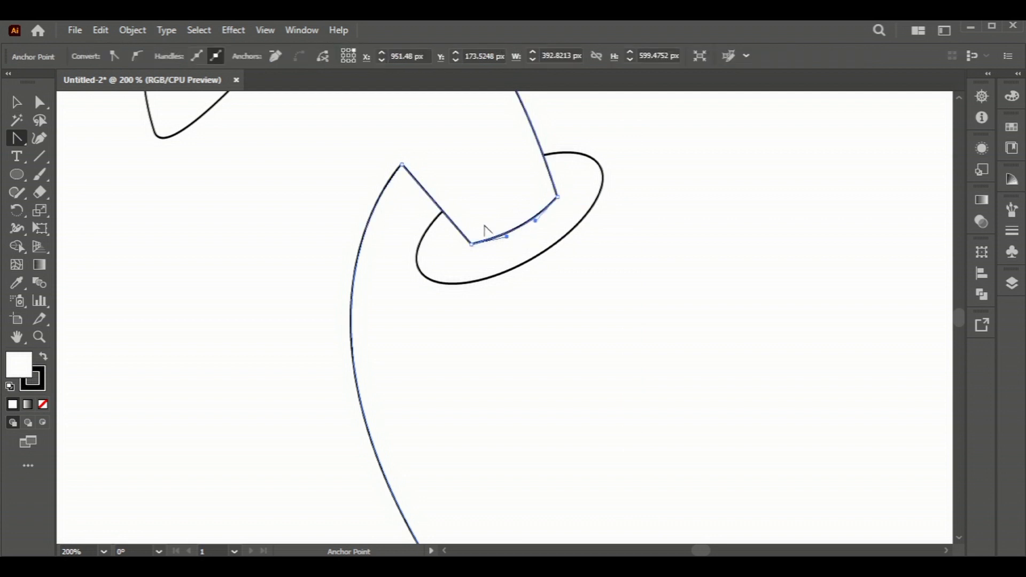
Shrink the ellipse toward a small circle and raise its bottom.
click(24, 106)
click(540, 253)
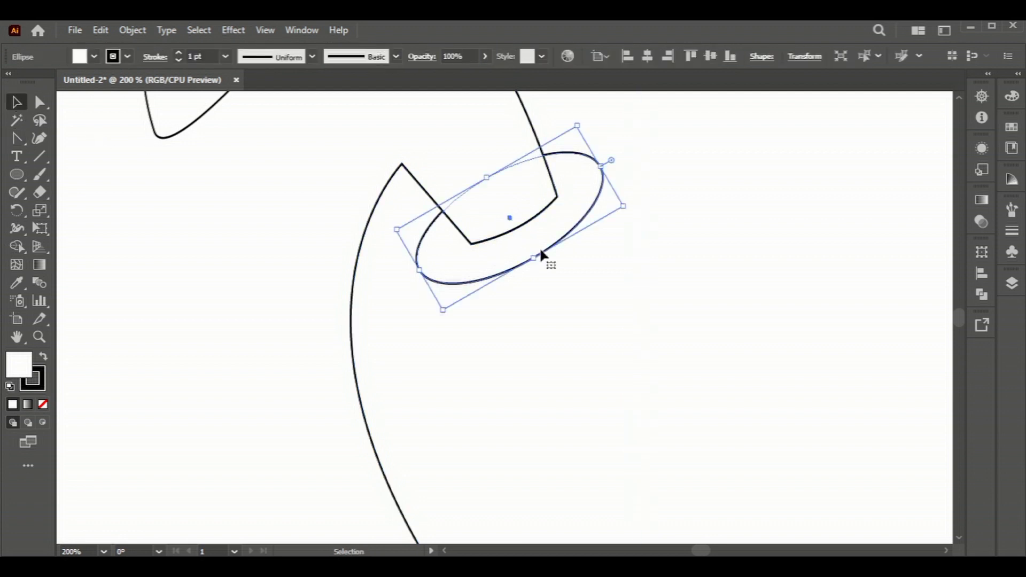
drag(419, 270, 462, 243)
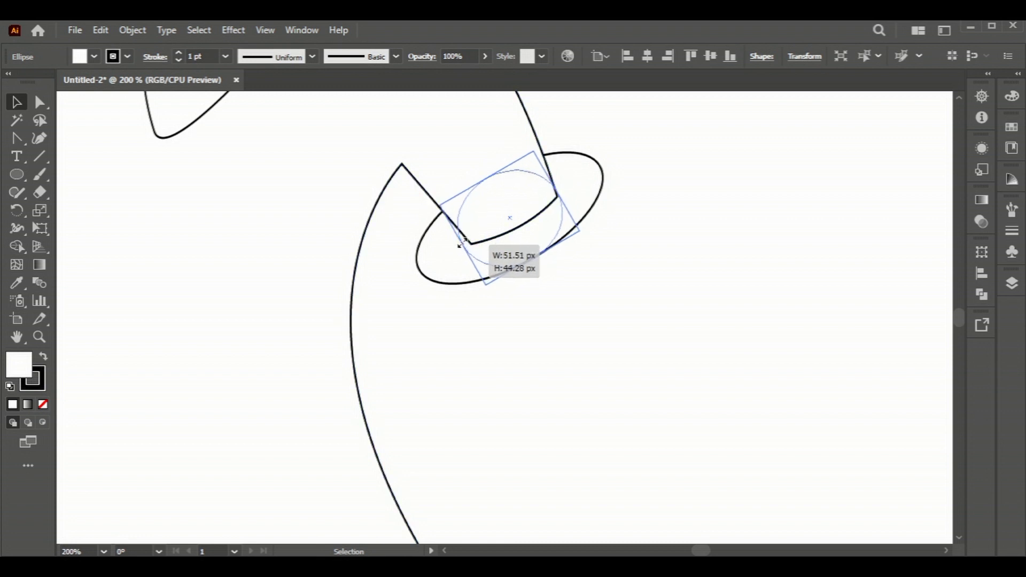
drag(463, 243, 461, 246)
drag(533, 258, 527, 251)
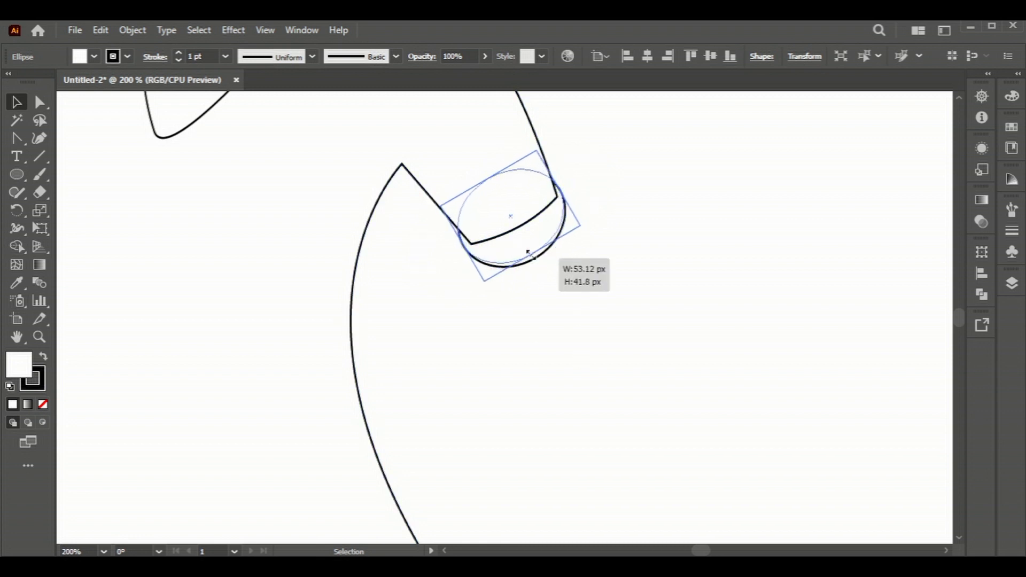
click(603, 309)
Resize the ellipse to fit the sleeve end as a cuff, then zoom out.
click(535, 247)
drag(563, 179, 571, 175)
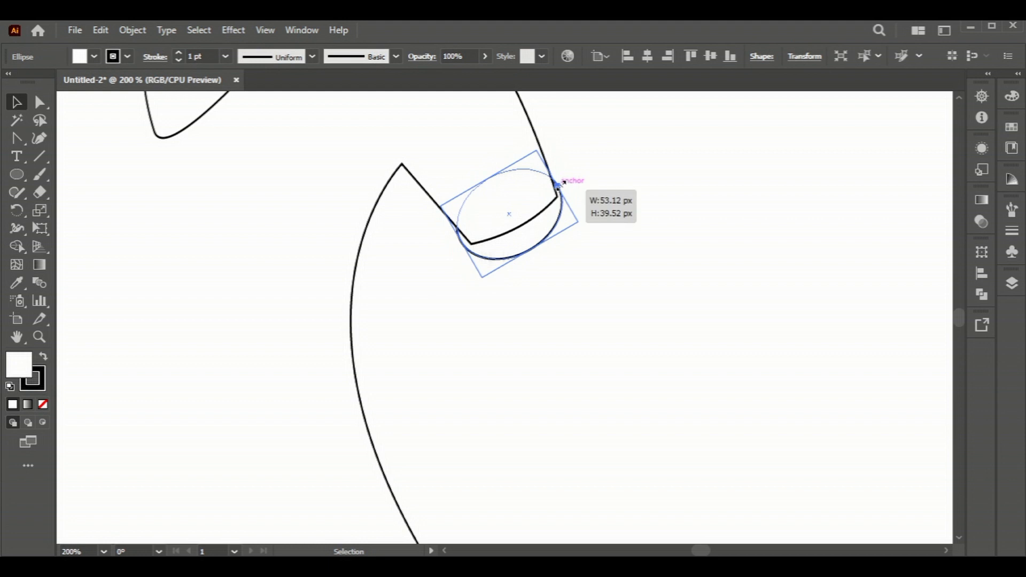
click(576, 291)
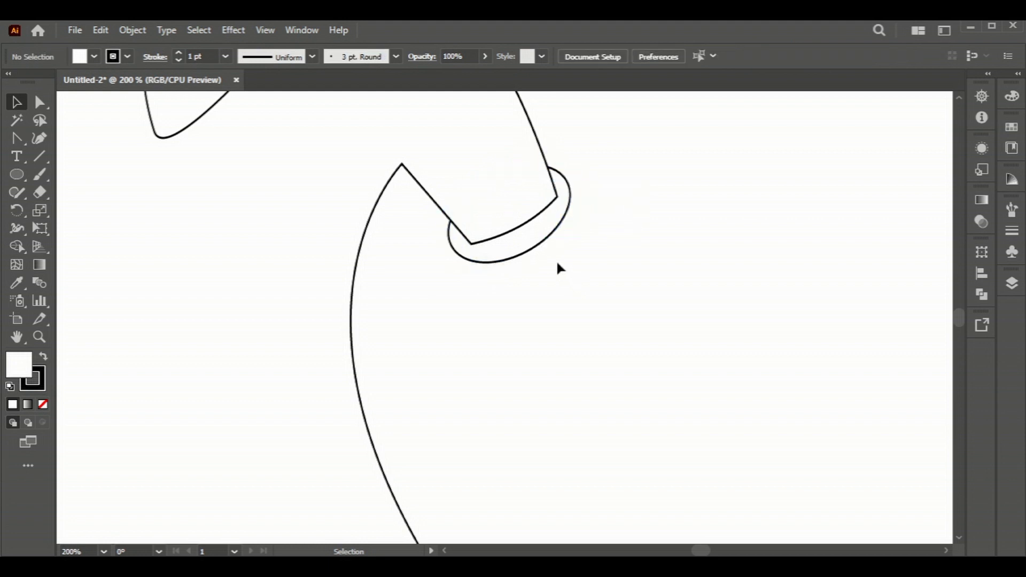
click(550, 242)
drag(488, 183, 498, 194)
click(591, 259)
key(ctrl+minus)
key(ctrl+minus)
key(ctrl+minus)
scroll(526, 358, down, 1)
Start the forearm path on the cuff's edge with curved points running down the arm.
click(19, 141)
click(76, 138)
drag(508, 277, 523, 318)
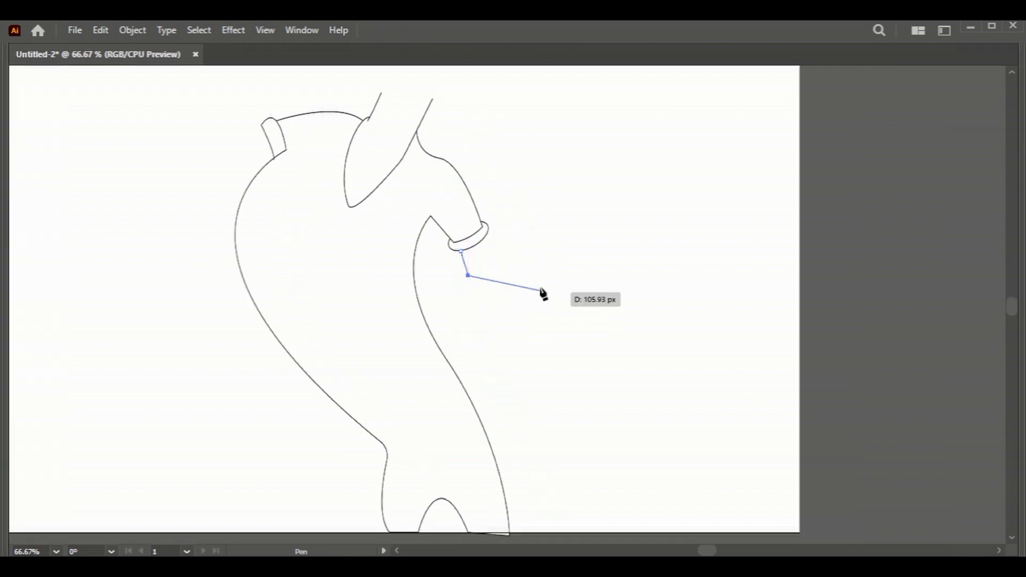
mouse_move(522, 319)
mouse_down()
mouse_move(522, 293)
mouse_move(559, 327)
mouse_up()
click(532, 264)
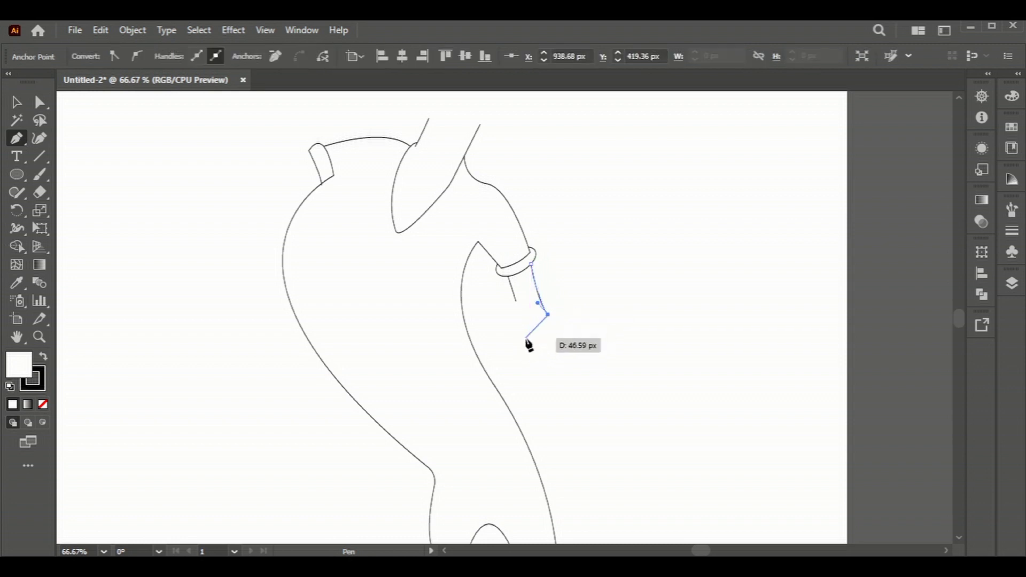
drag(496, 388, 493, 344)
Add corner points around the fist and close the shape with a curved top edge.
click(487, 394)
click(459, 363)
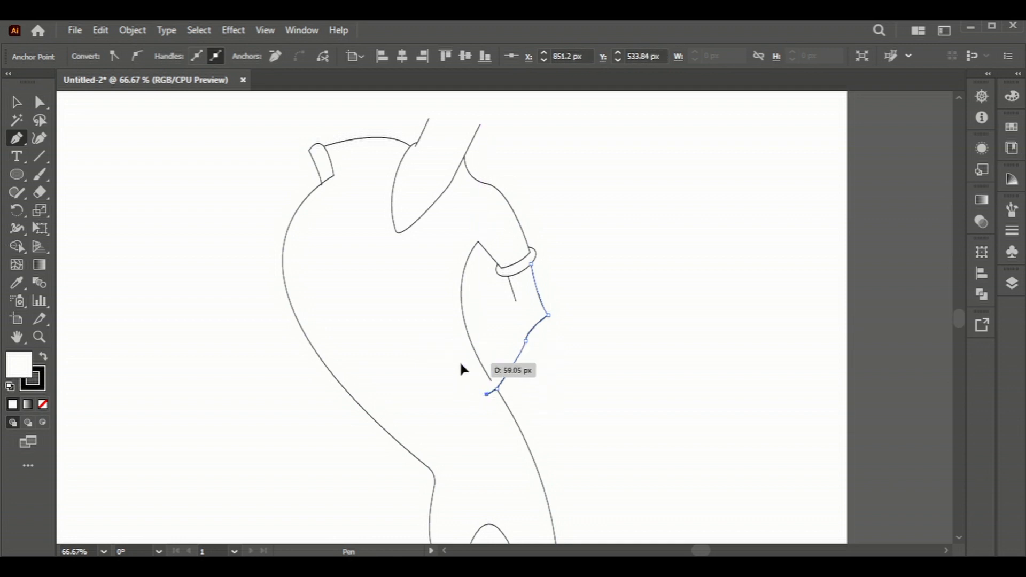
click(450, 319)
click(450, 308)
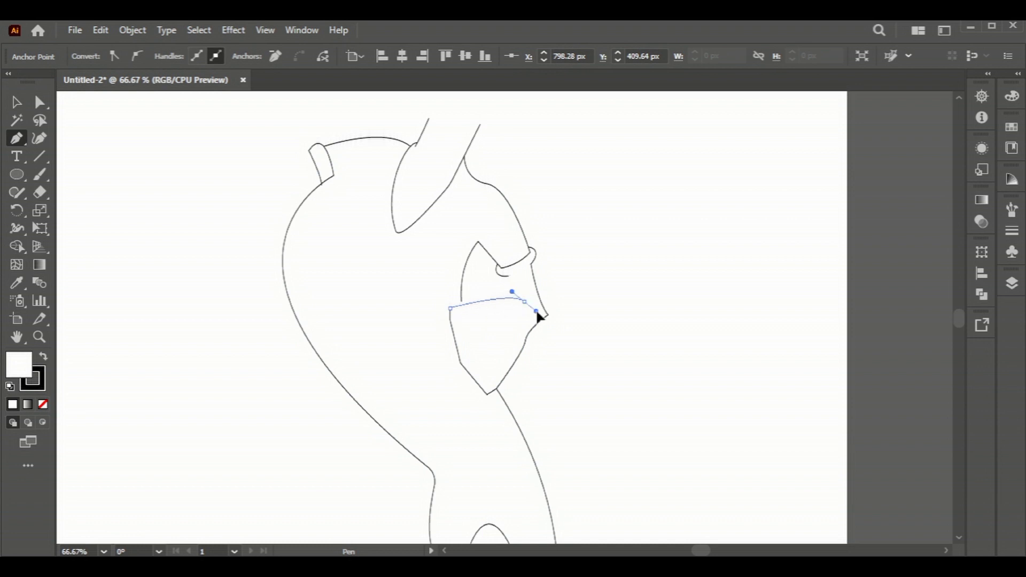
drag(558, 315, 561, 317)
Send the new forearm shape behind the other art with Arrange > Send to Back.
click(20, 103)
right_click(506, 314)
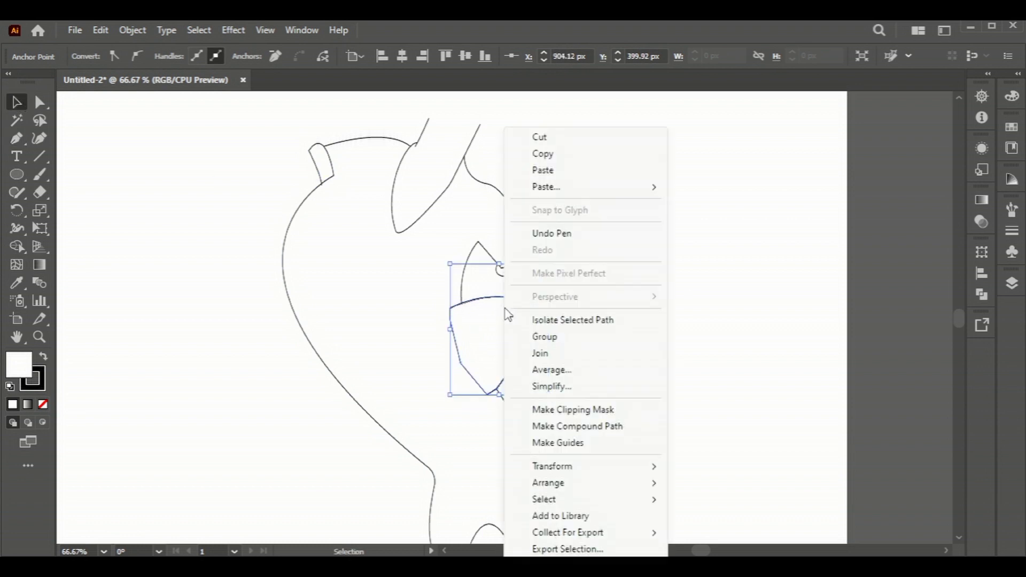
click(723, 532)
click(592, 369)
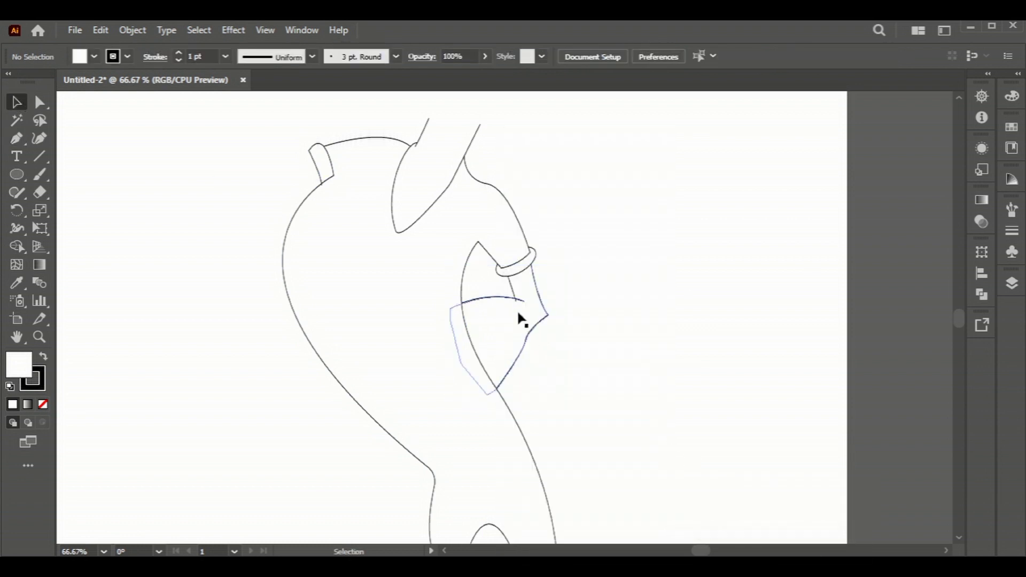
scroll(514, 305, up, 3)
Fill the arc path and the slanted line below the cuff with orange.
scroll(514, 305, up, 3)
click(550, 263)
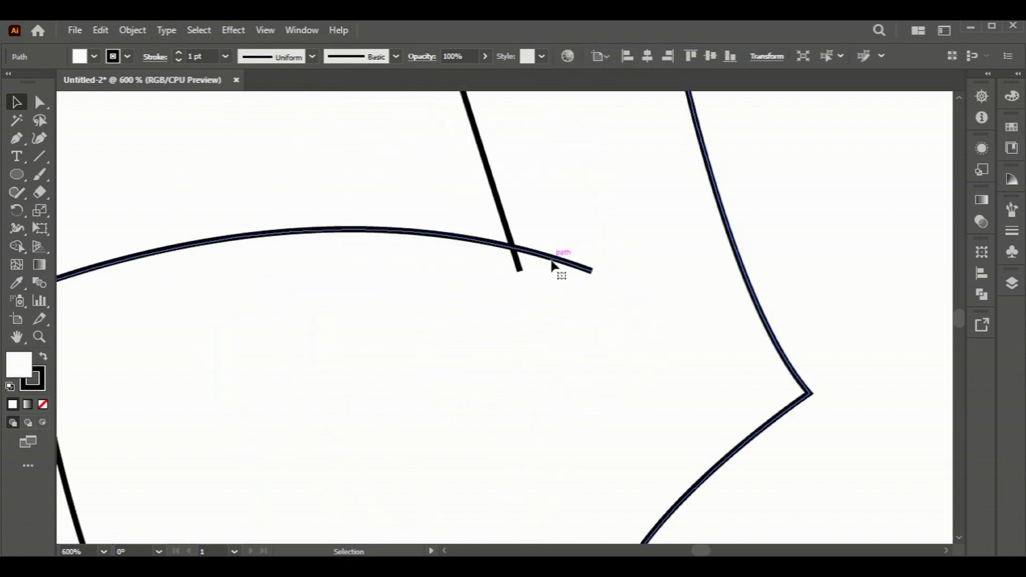
click(1012, 133)
click(962, 167)
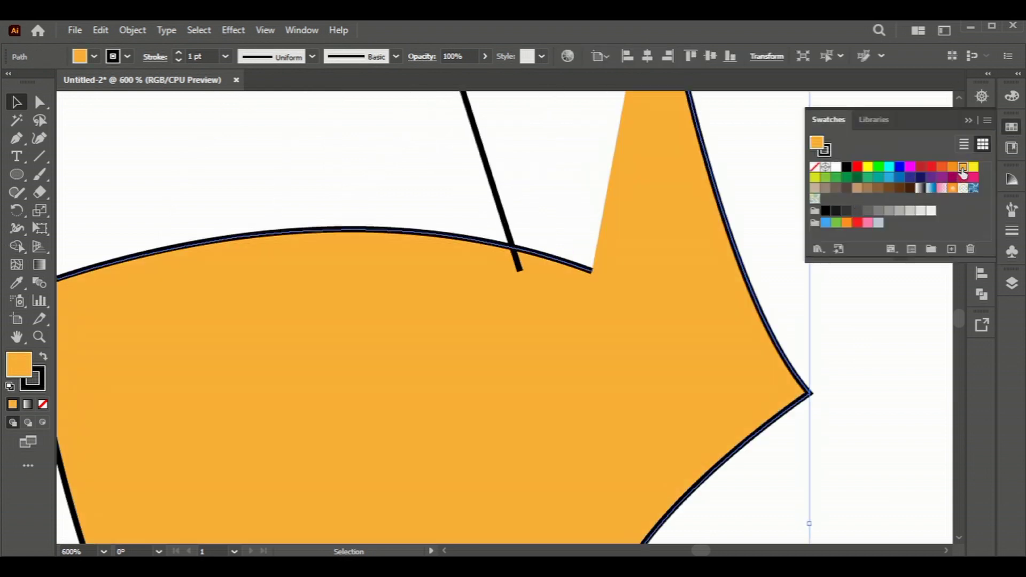
click(490, 177)
click(961, 169)
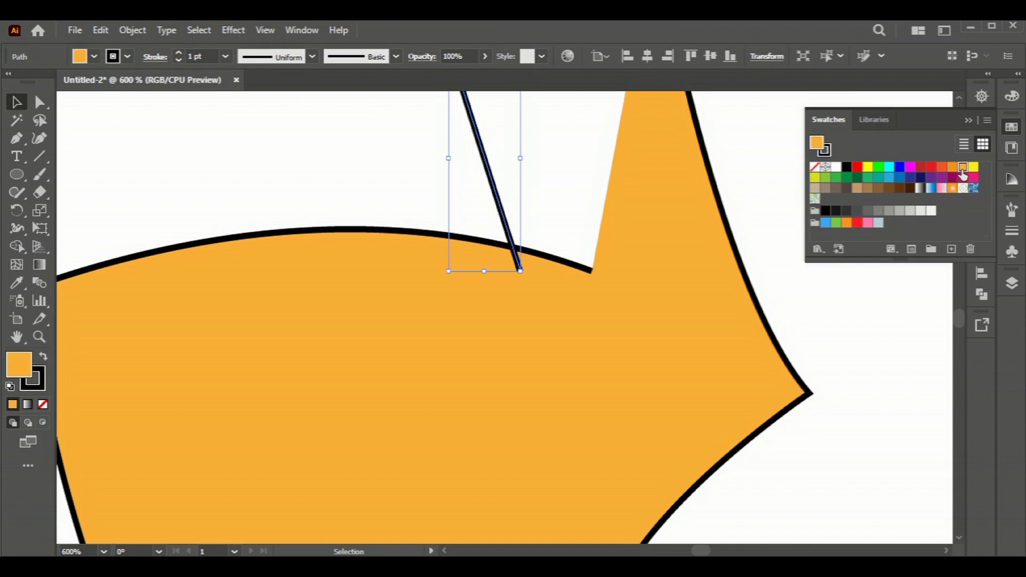
Select the slanted line with the orange arm shape and merge regions using Shape Builder.
scroll(806, 175, up, 3)
click(538, 259)
click(622, 451)
drag(848, 412, 415, 332)
key(shift+m)
drag(479, 287, 498, 299)
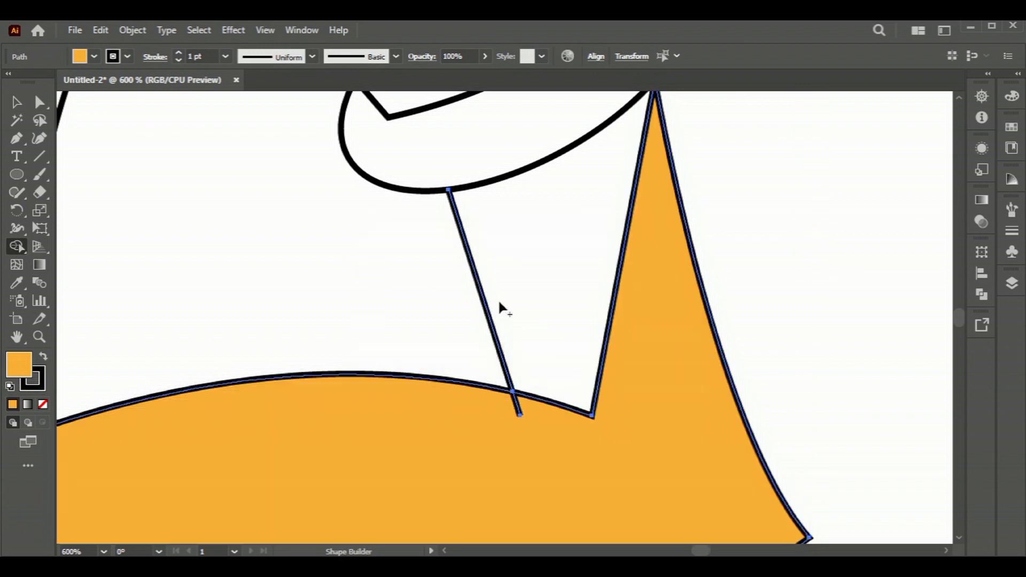
key(ctrl+minus)
key(ctrl+minus)
key(ctrl+minus)
Drag the slanted line's handle so the line extends into the orange upper arm.
key(v)
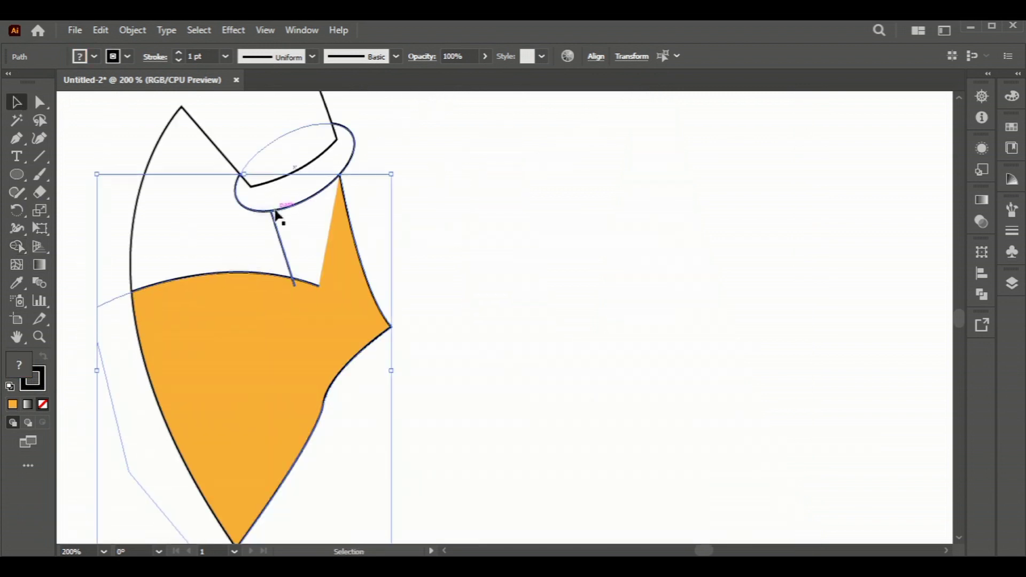
scroll(274, 218, up, 4)
click(262, 258)
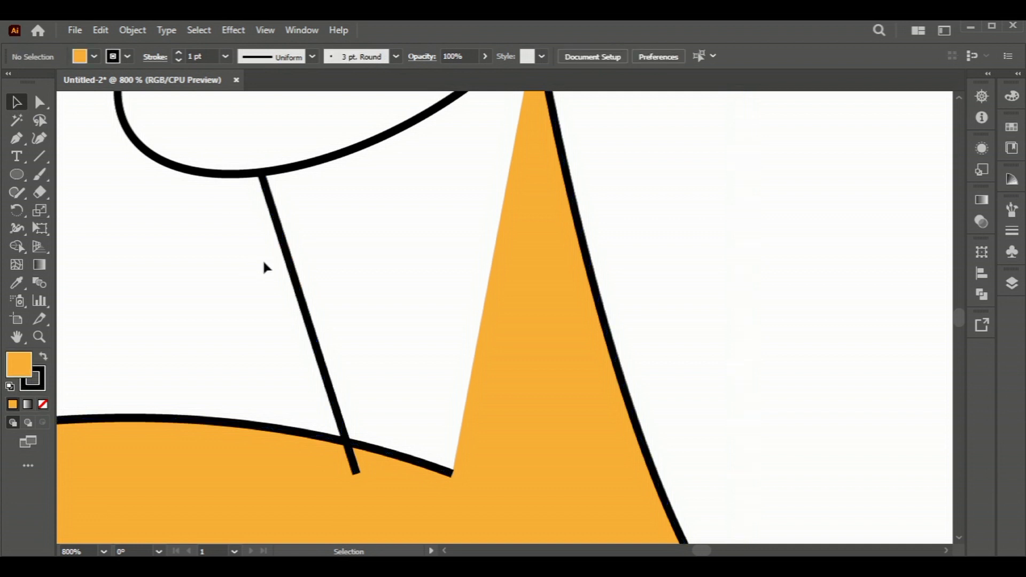
click(274, 214)
drag(312, 173, 313, 164)
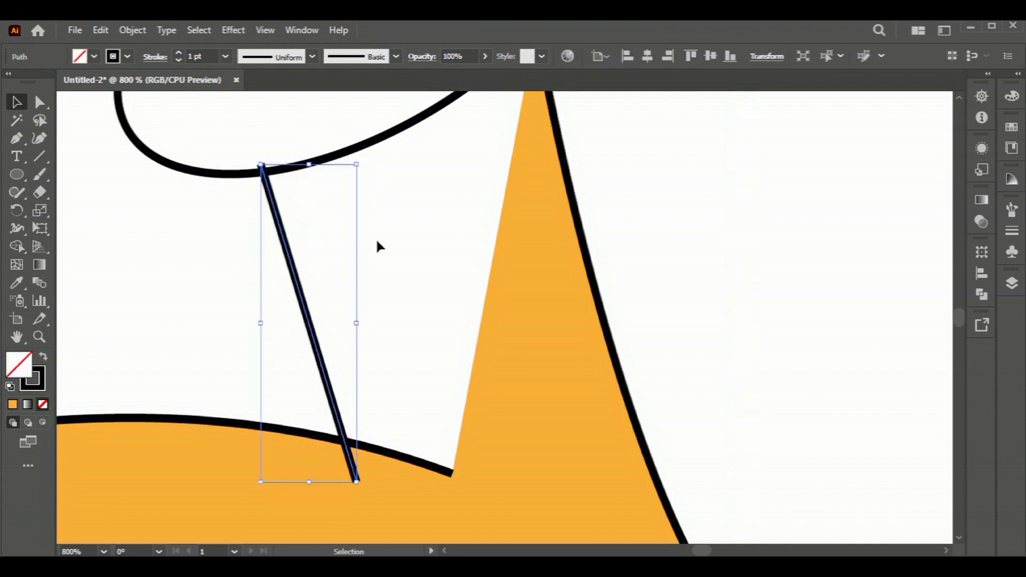
click(395, 352)
Try removing the orange triangle's fill with Shape Builder, then undo it.
drag(722, 398, 320, 321)
click(17, 246)
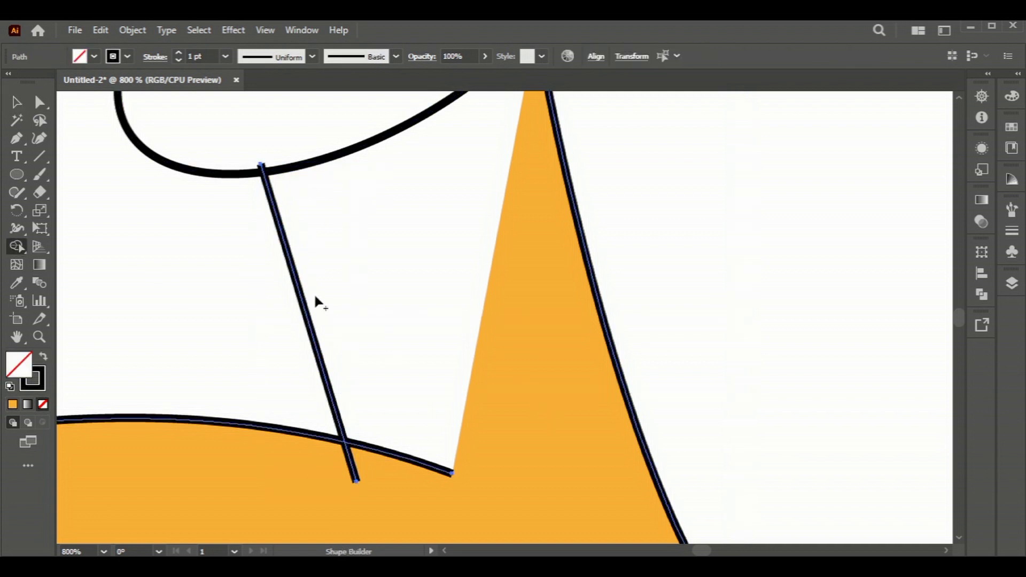
scroll(372, 249, up, 3)
drag(584, 424, 287, 385)
key(ctrl+z)
key(v)
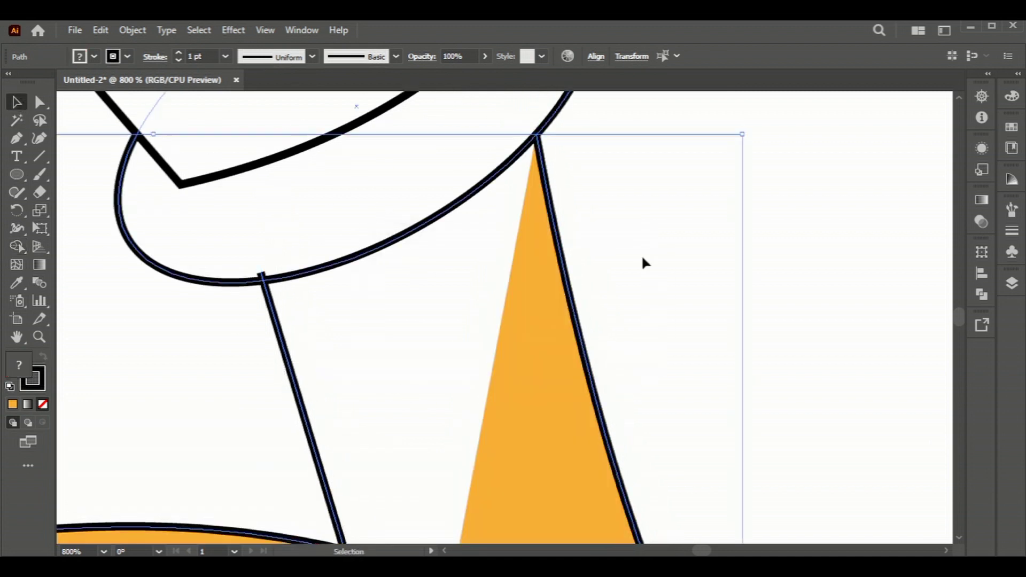
click(641, 254)
scroll(698, 321, down, 4)
scroll(703, 354, down, 1)
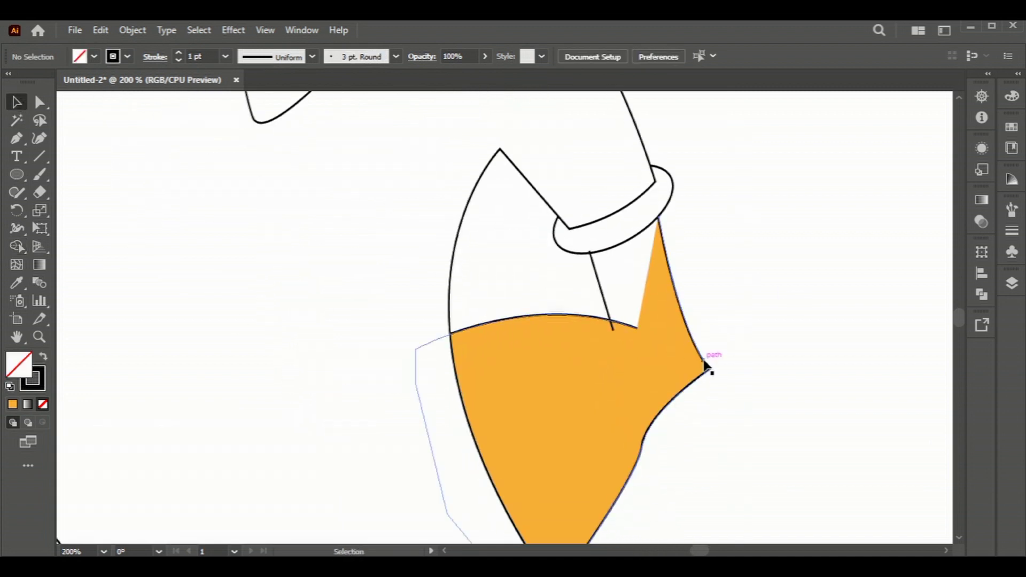
Replace the thin slanted line with a new Pen line from the cuff to the upper arm.
click(600, 293)
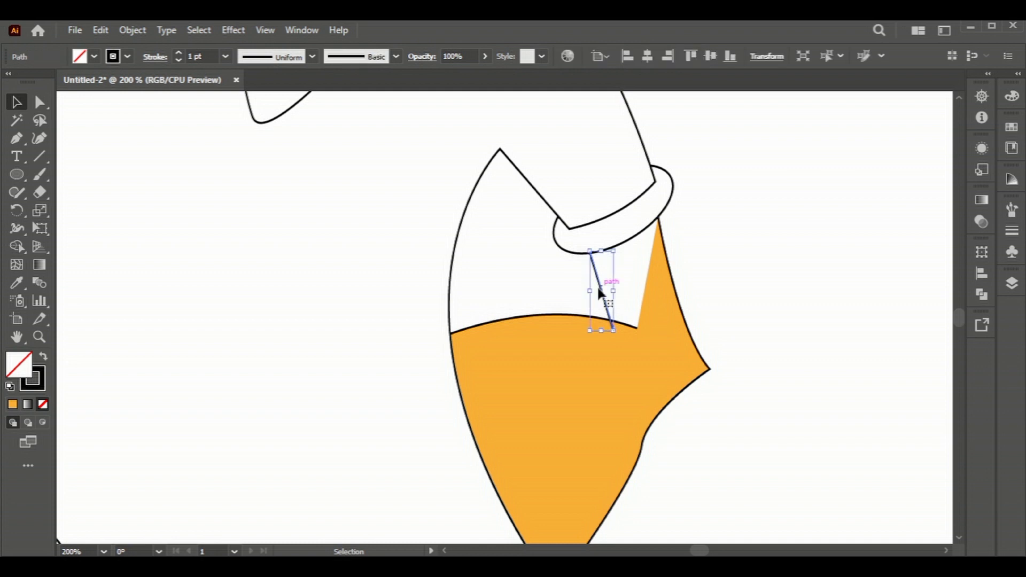
key(Delete)
click(16, 138)
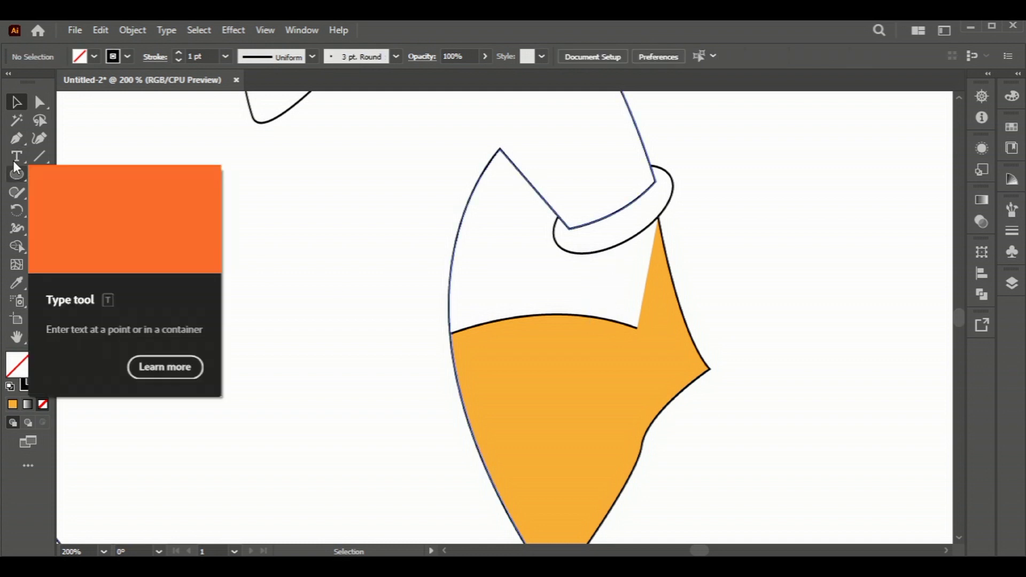
click(594, 245)
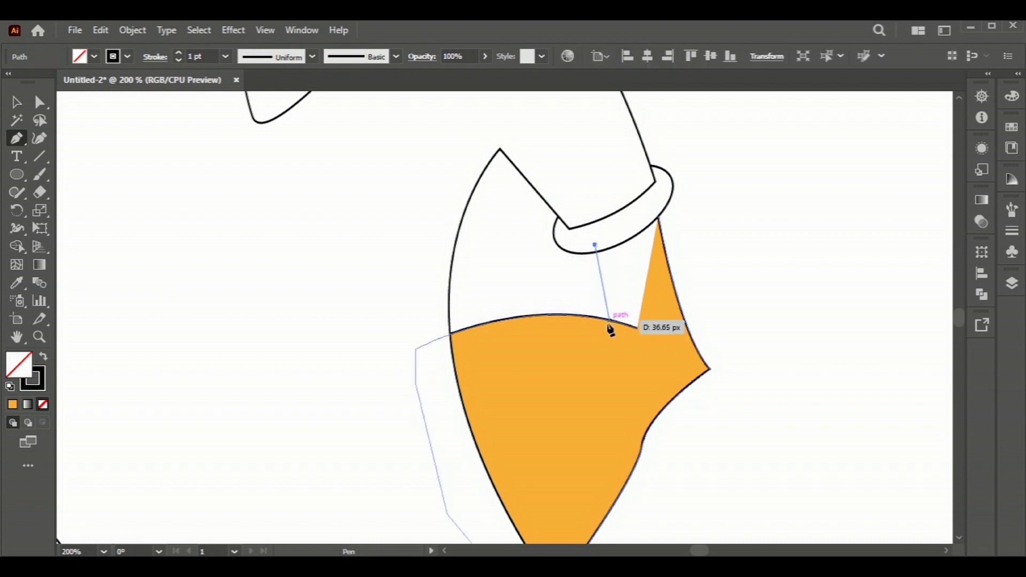
click(607, 325)
Fill the new line orange and reselect it.
click(18, 103)
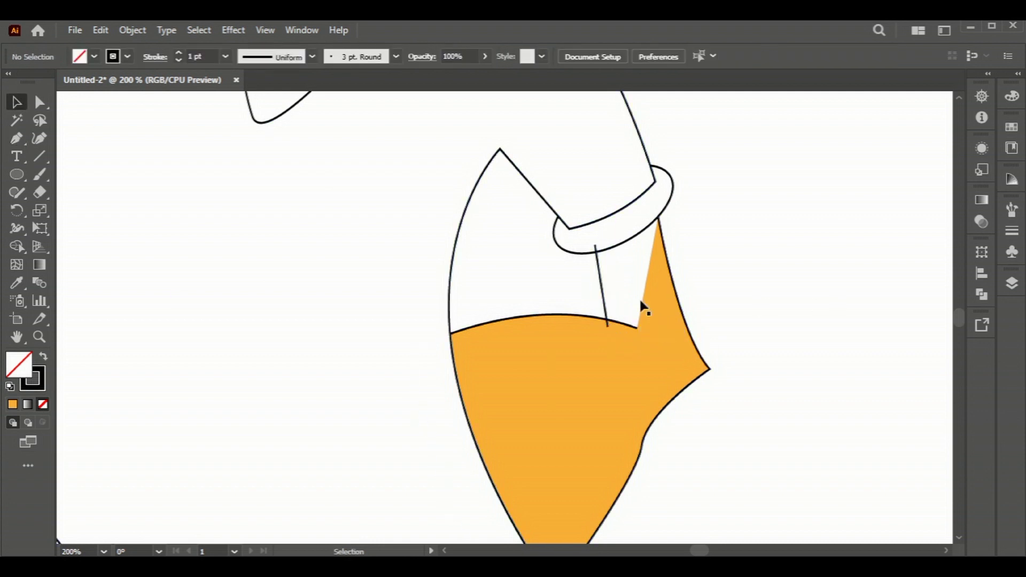
click(601, 286)
click(94, 56)
click(145, 81)
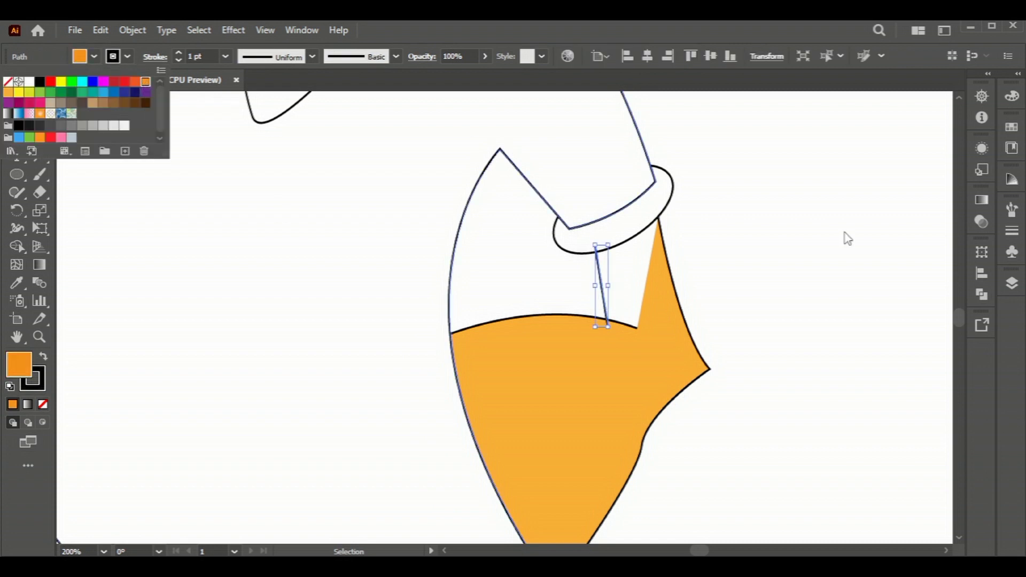
click(784, 280)
click(722, 286)
click(603, 291)
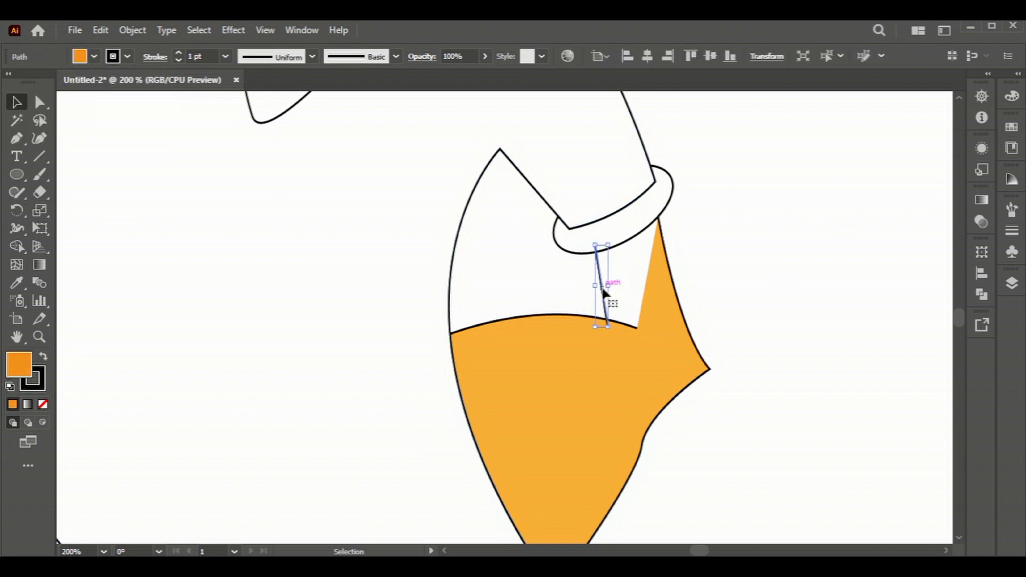
Extend the line into a closed forearm shape between the cuff and the upper arm.
key(p)
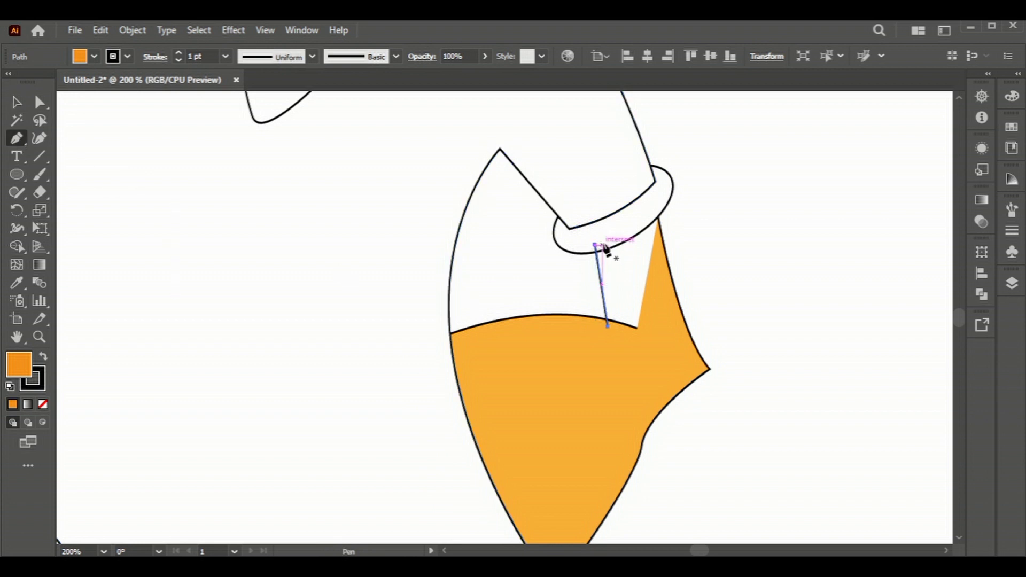
click(597, 245)
click(658, 217)
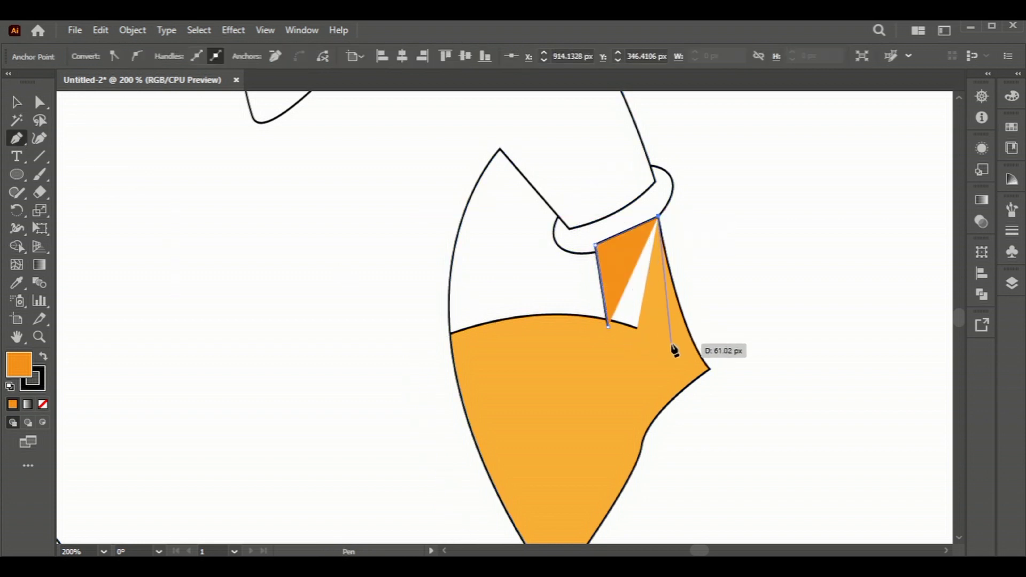
scroll(647, 328, up, 3)
scroll(647, 327, up, 1)
scroll(647, 327, up, 1)
click(645, 337)
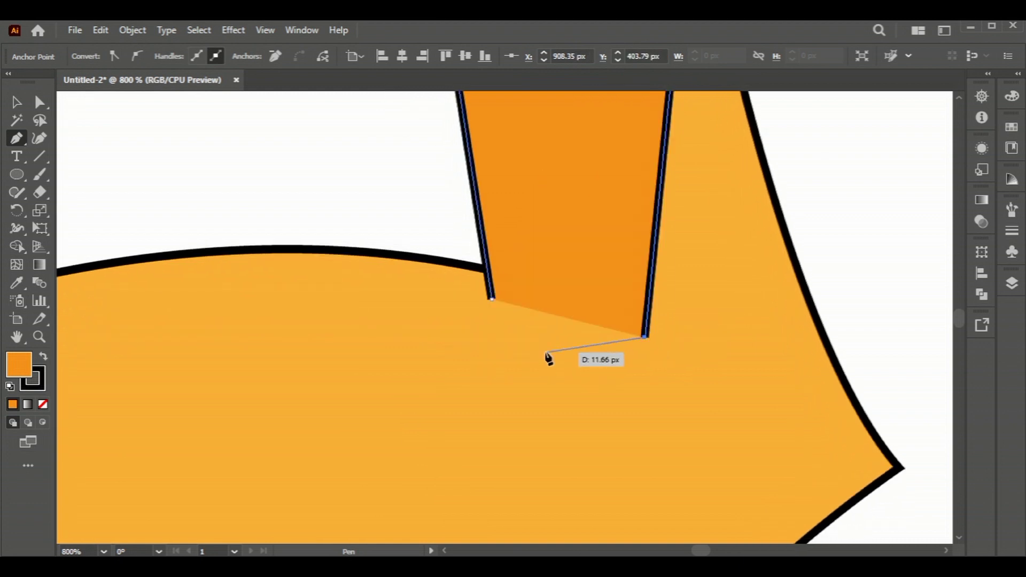
click(491, 299)
key(v)
Send the forearm shape behind the outlines and give it a lighter orange fill.
scroll(510, 298, up, 3)
right_click(511, 298)
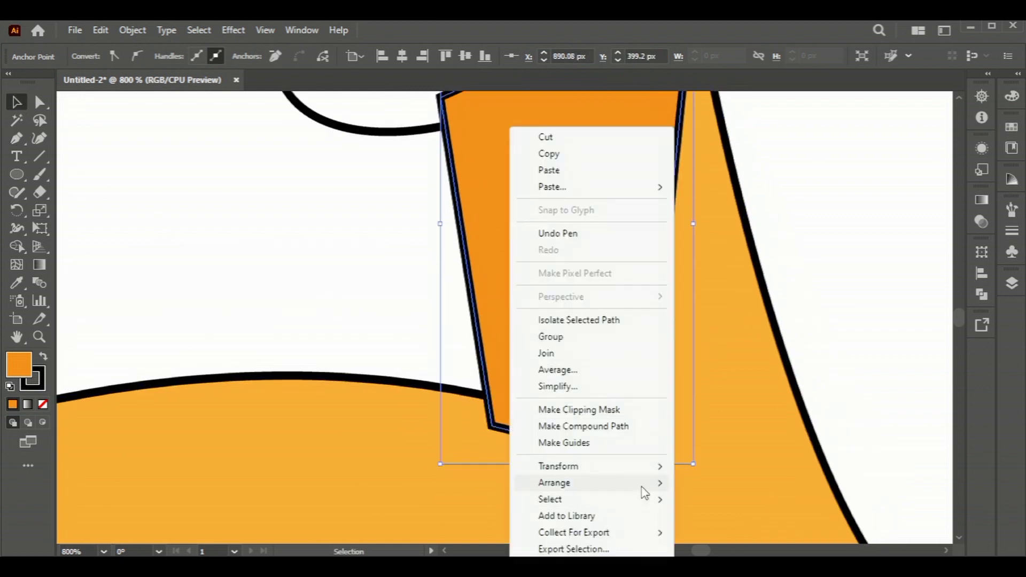
mouse_move(554, 482)
click(722, 540)
scroll(861, 378, up, 2)
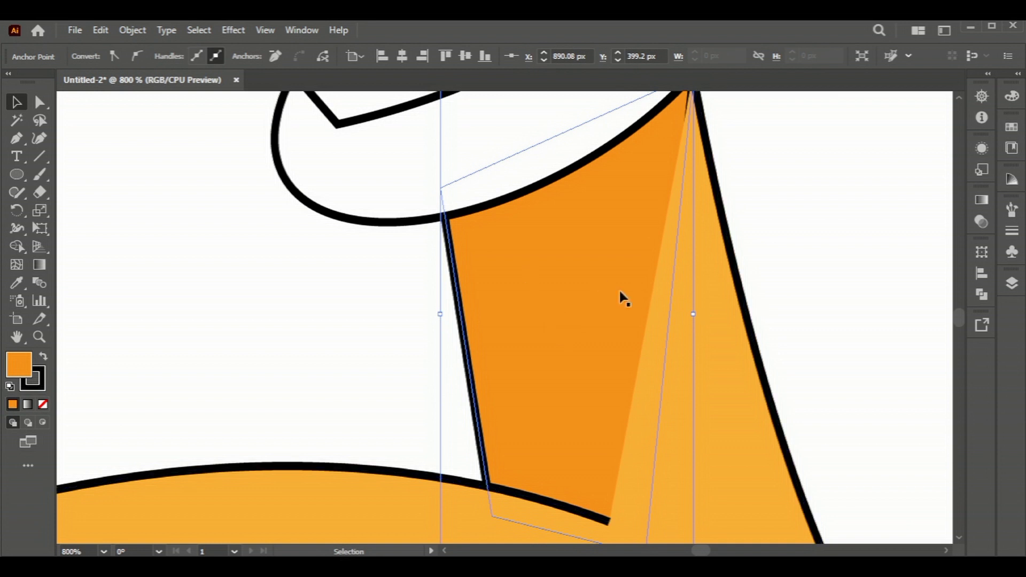
click(982, 149)
click(865, 165)
click(818, 216)
Widen the forearm shape slightly to the right.
scroll(819, 216, down, 2)
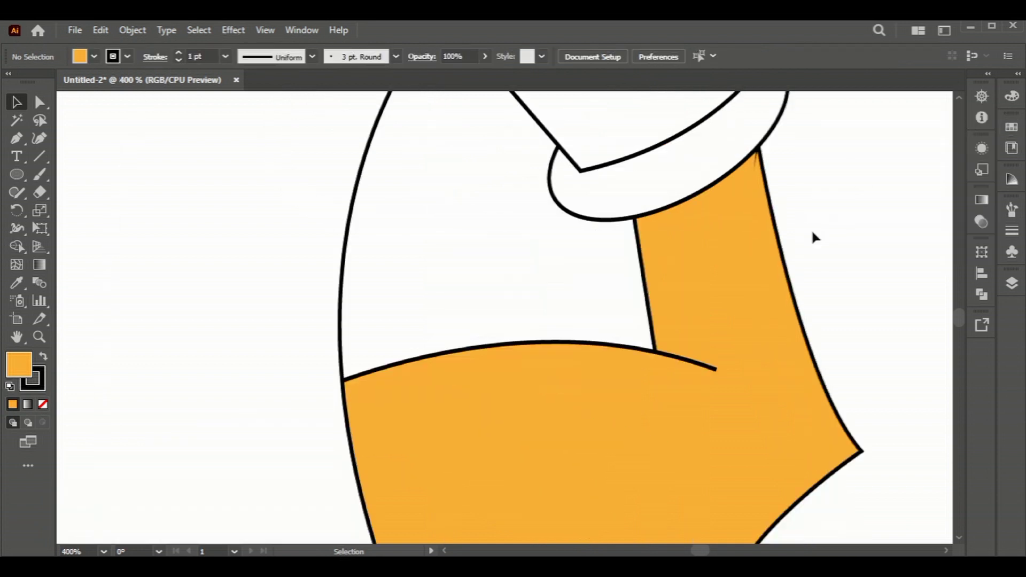
scroll(801, 233, up, 2)
click(712, 230)
drag(748, 394, 754, 396)
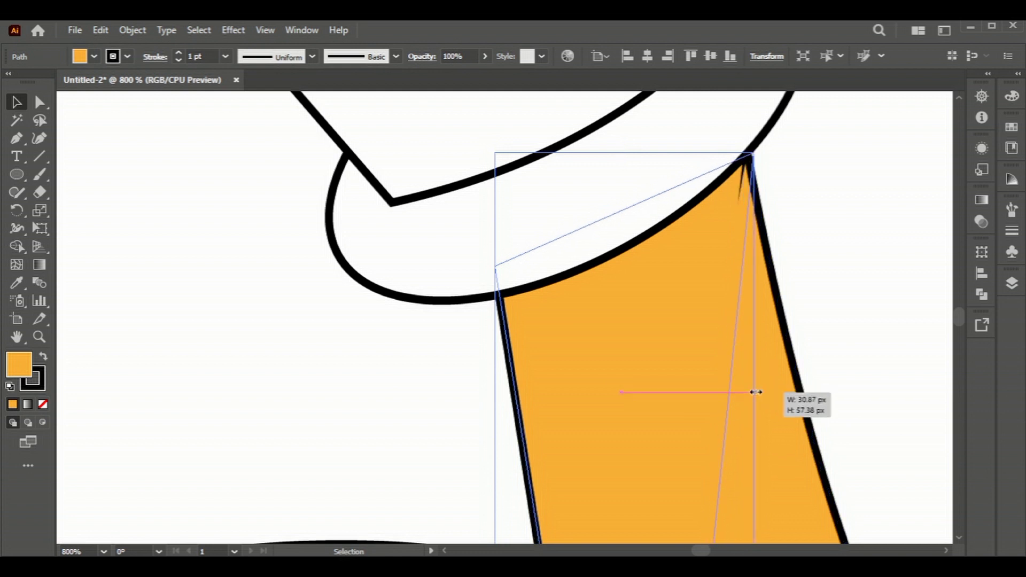
click(839, 341)
scroll(838, 341, down, 2)
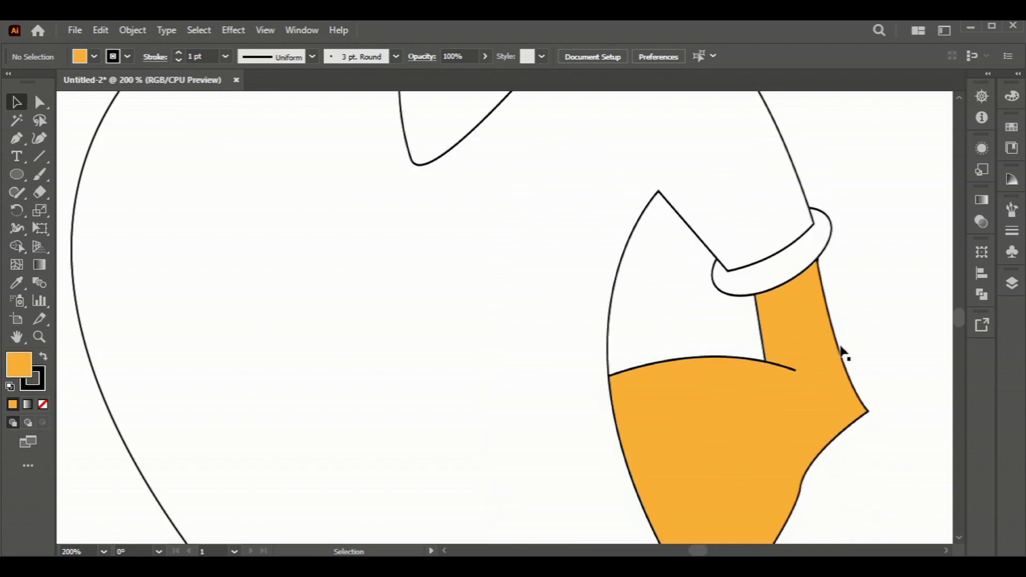
scroll(839, 342, down, 2)
scroll(848, 371, down, 1)
scroll(847, 371, down, 1)
Draw a curved Pen line from the lower body's left bend to its right edge, above the legs.
scroll(848, 371, up, 3)
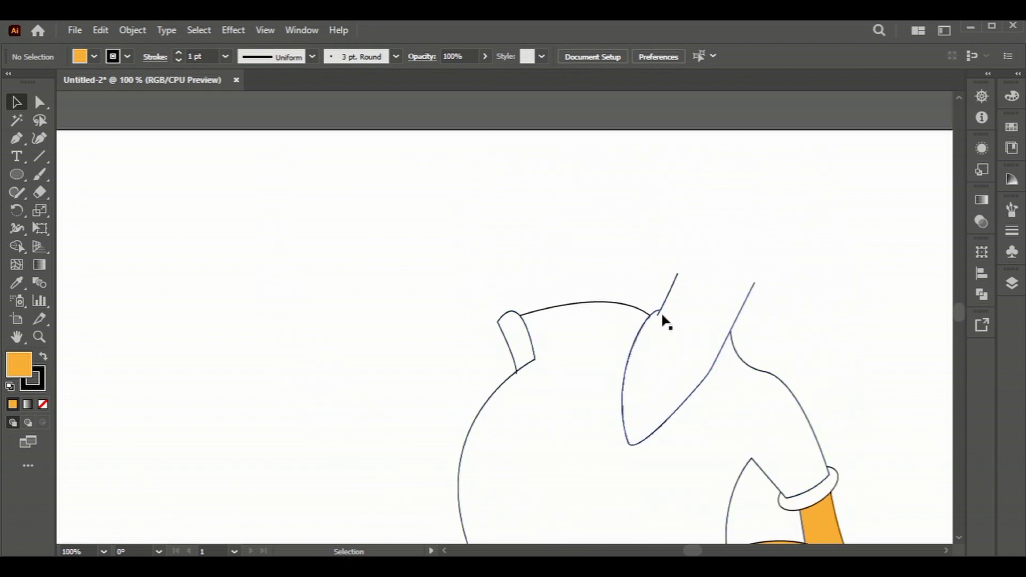
scroll(556, 286, down, 2)
scroll(550, 297, down, 4)
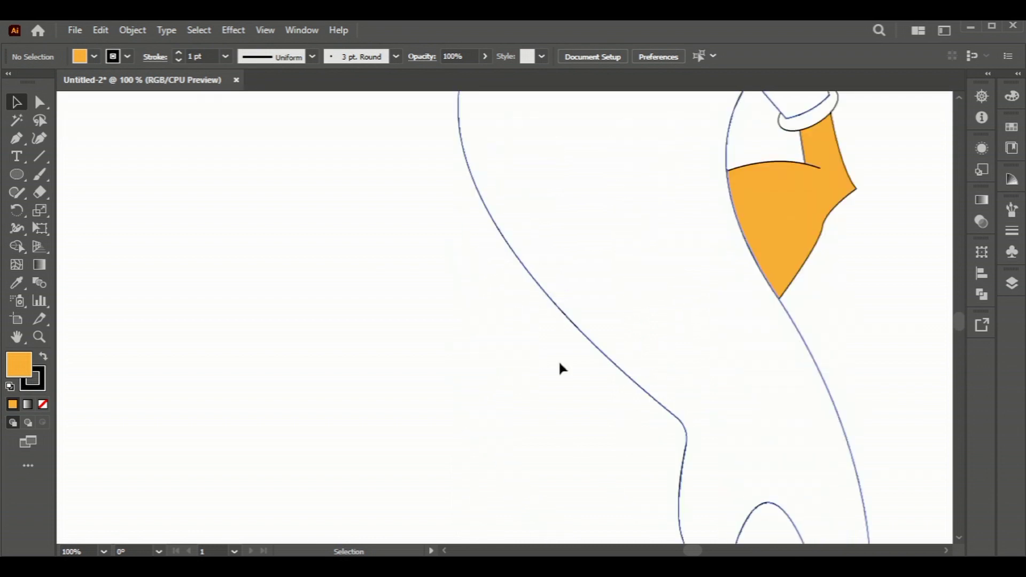
click(17, 138)
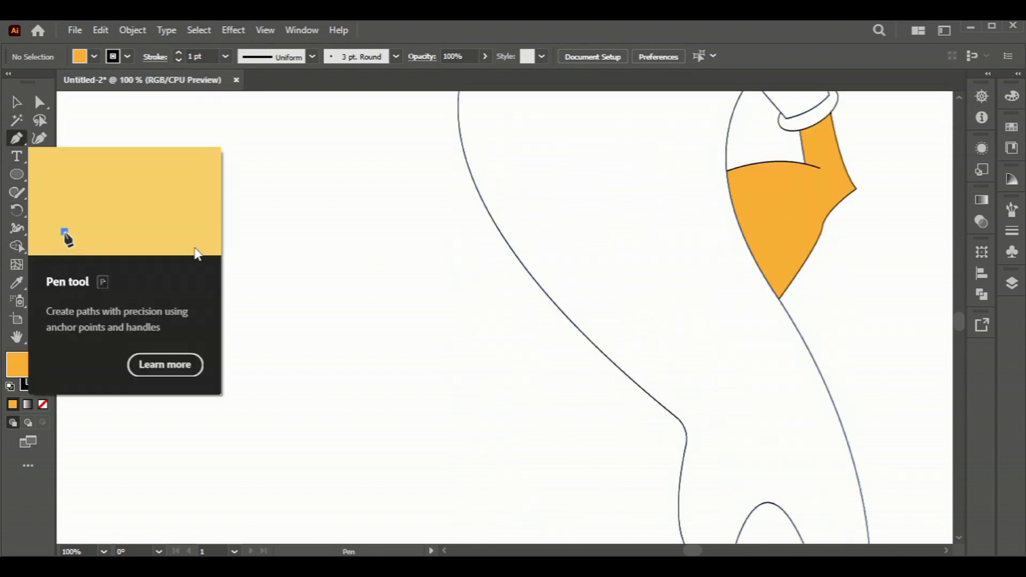
click(679, 430)
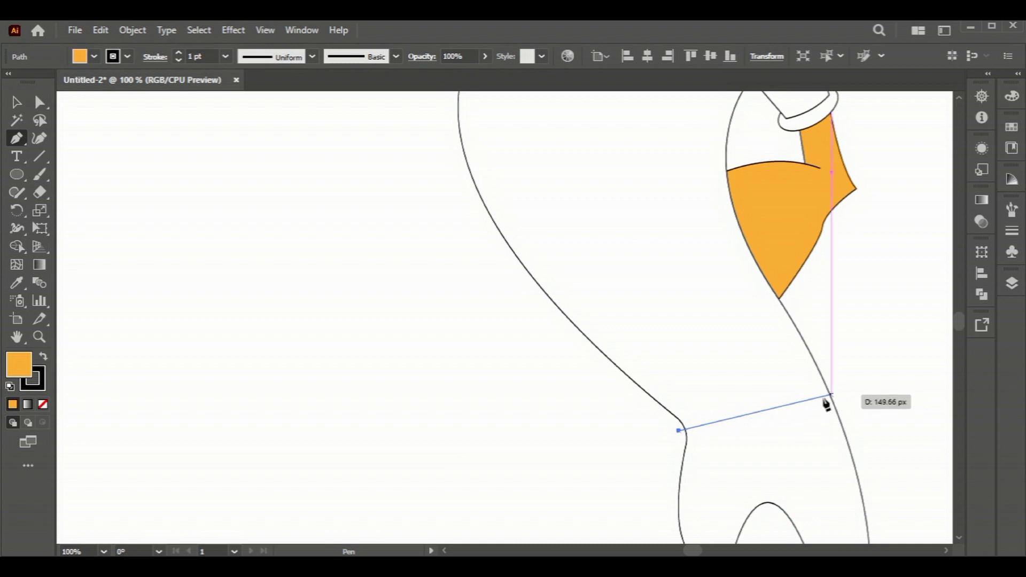
key(ctrl+z)
click(662, 412)
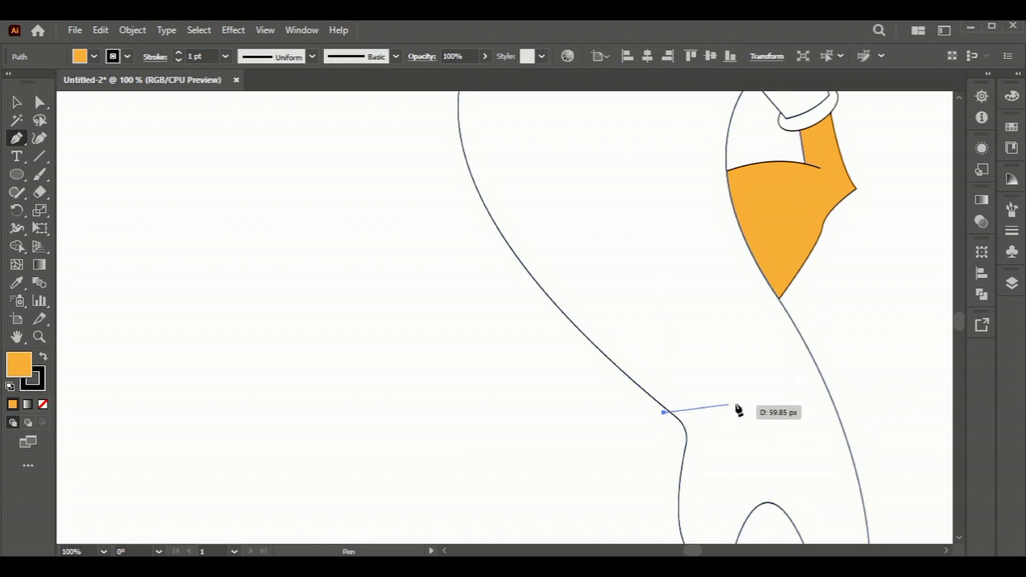
click(818, 353)
drag(856, 287, 857, 285)
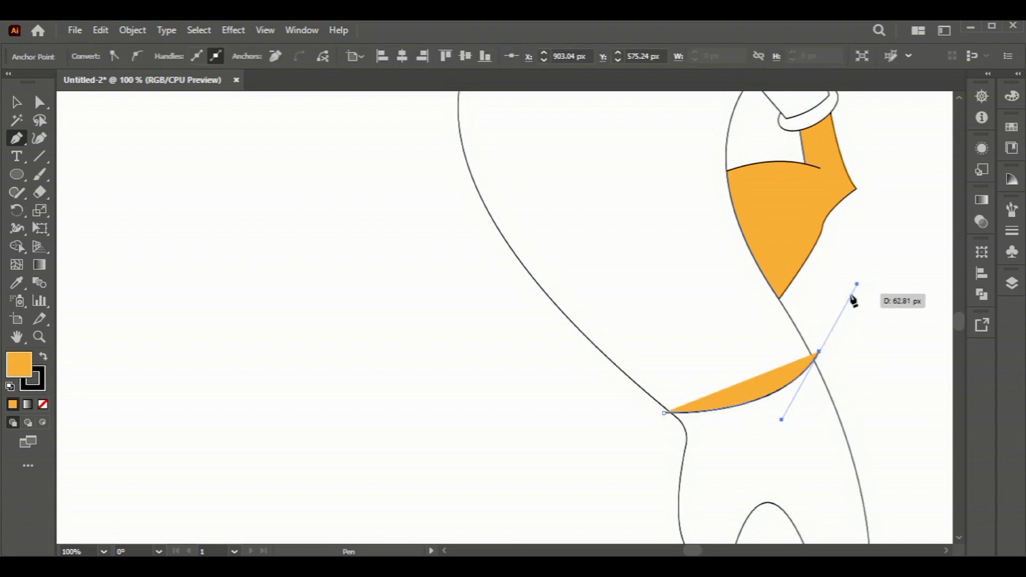
click(23, 107)
scroll(533, 380, down, 3)
drag(924, 438, 543, 298)
Use Shape Builder on the leg, sliver and body regions, undoing the body fill.
click(16, 247)
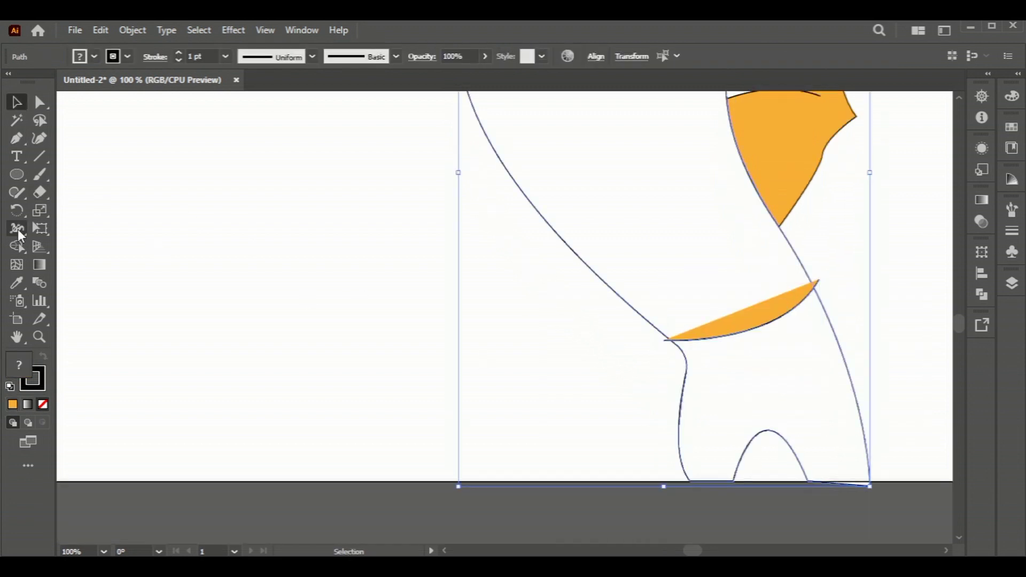
click(735, 396)
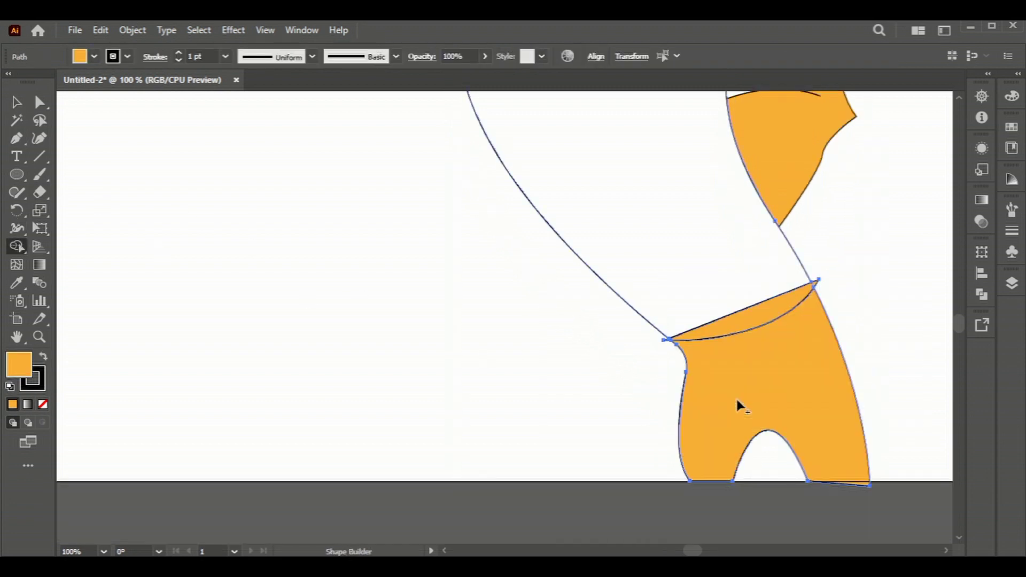
click(716, 324)
alt+click(719, 325)
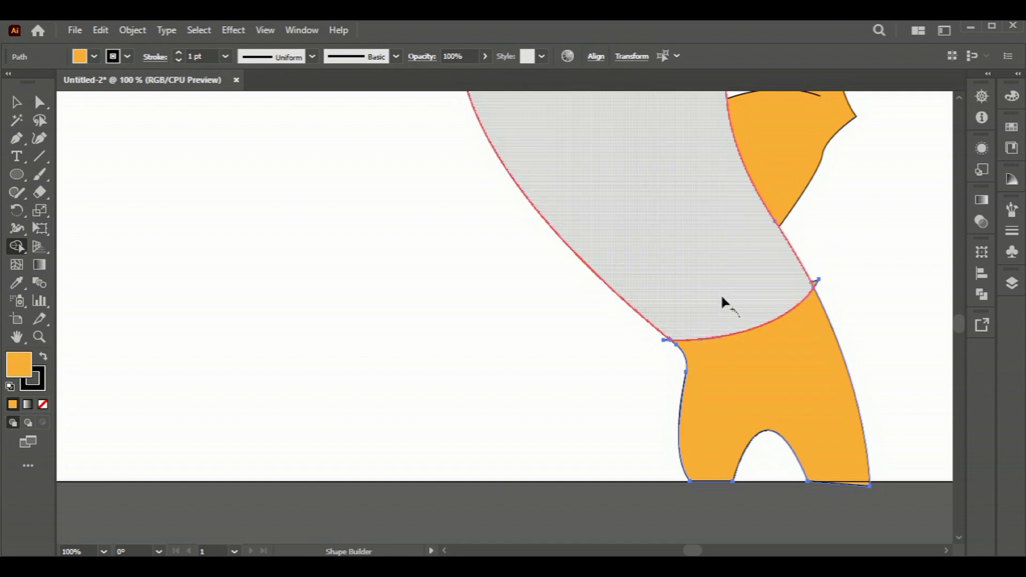
click(719, 296)
scroll(710, 293, up, 3)
scroll(607, 243, up, 3)
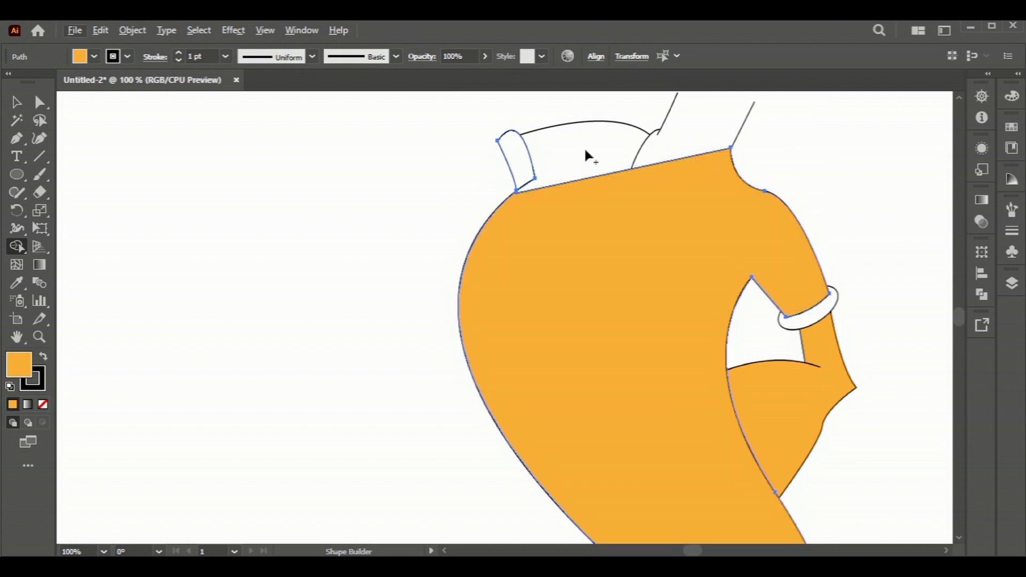
key(ctrl+z)
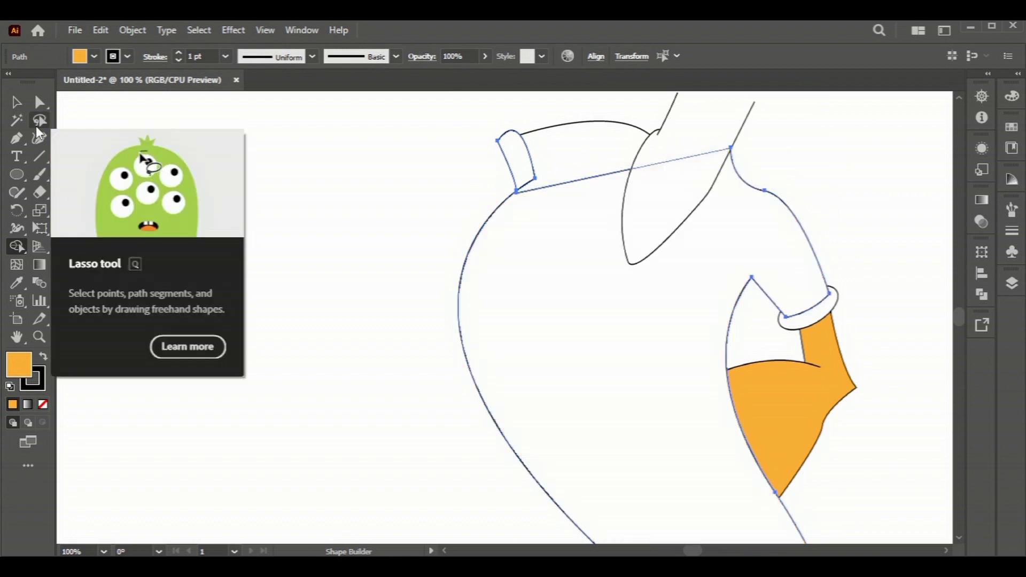
Zoom in and remove the stray orange piece at the line crossing.
scroll(417, 223, down, 2)
scroll(418, 223, down, 4)
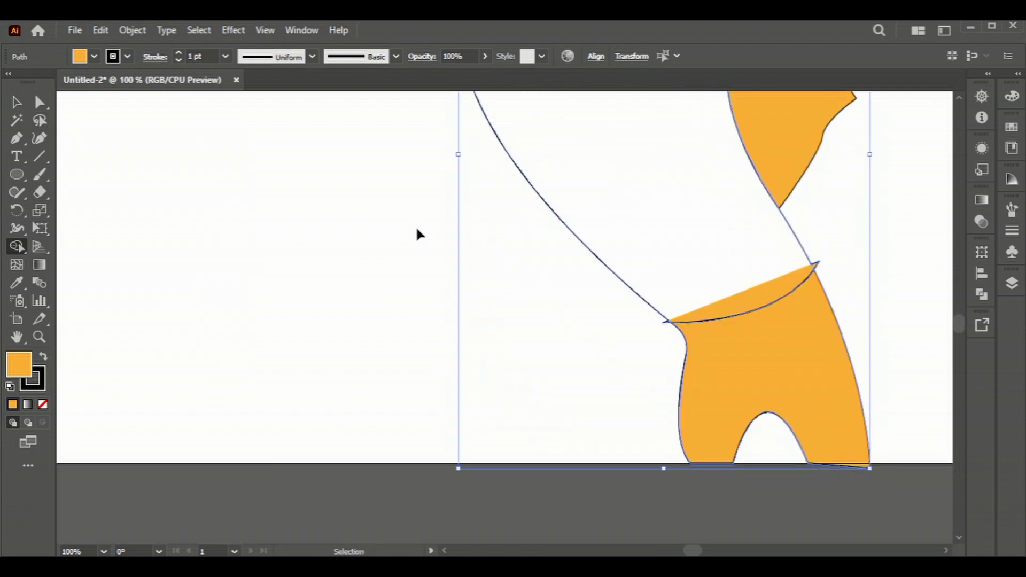
key(ctrl+z)
key(ctrl+z)
key(ctrl+z)
key(ctrl+shift+z)
key(ctrl+shift+z)
scroll(689, 337, up, 2)
scroll(747, 314, up, 2)
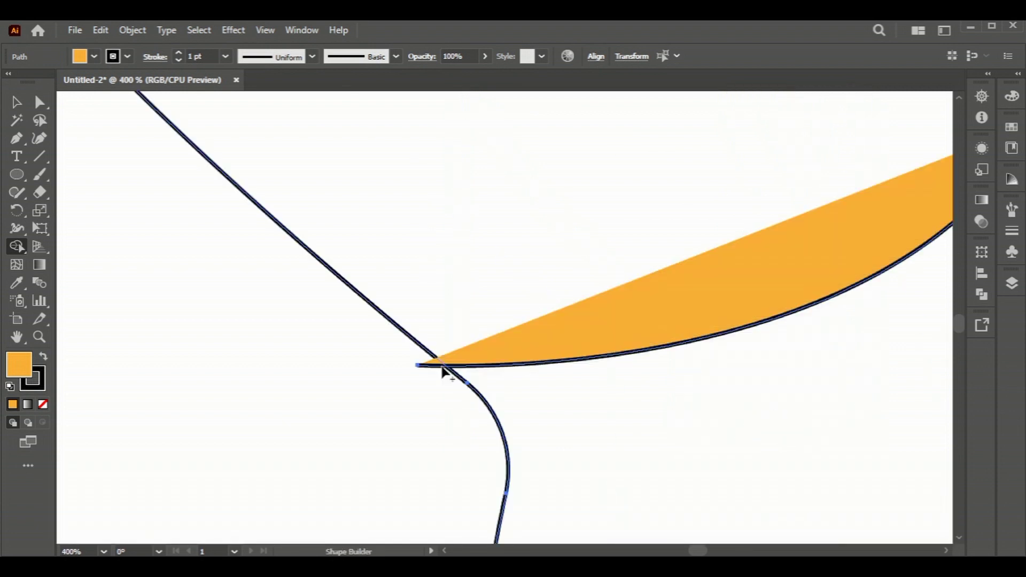
scroll(614, 470, down, 2)
scroll(761, 402, up, 2)
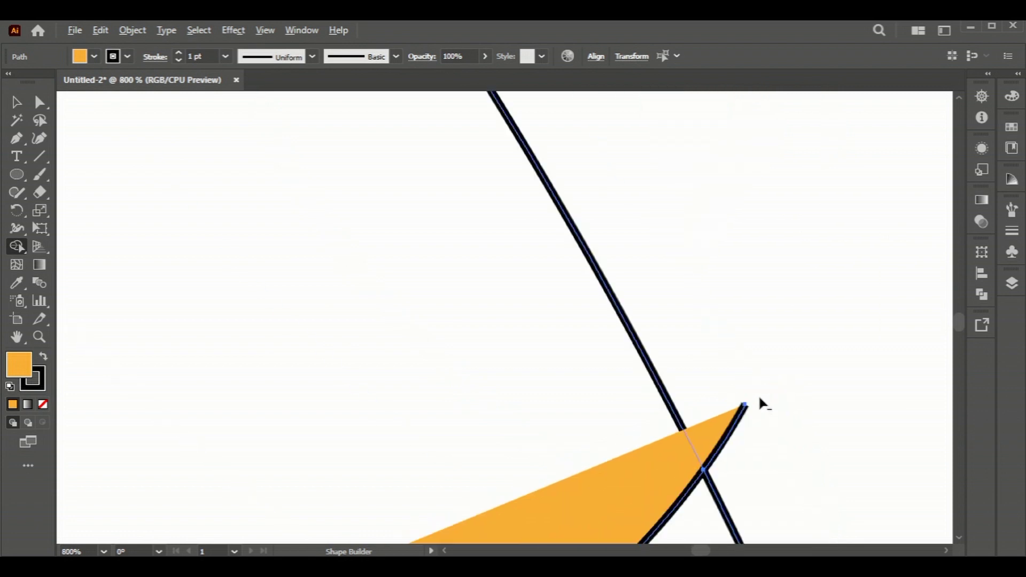
scroll(721, 458, up, 1)
alt+click(721, 458)
scroll(713, 453, down, 4)
Set the orange waist sliver's fill to None.
key(v)
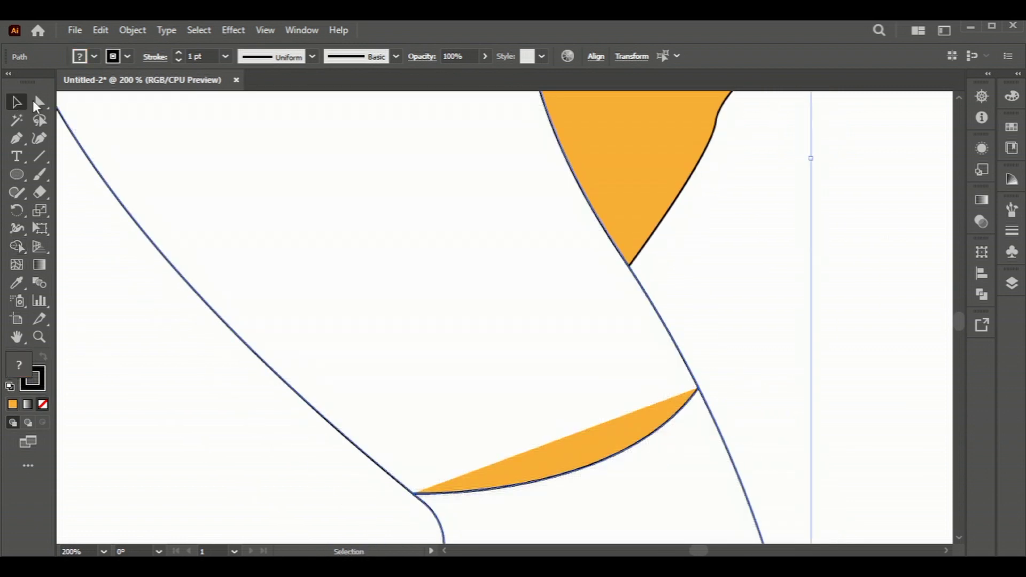
click(818, 404)
click(618, 434)
click(94, 56)
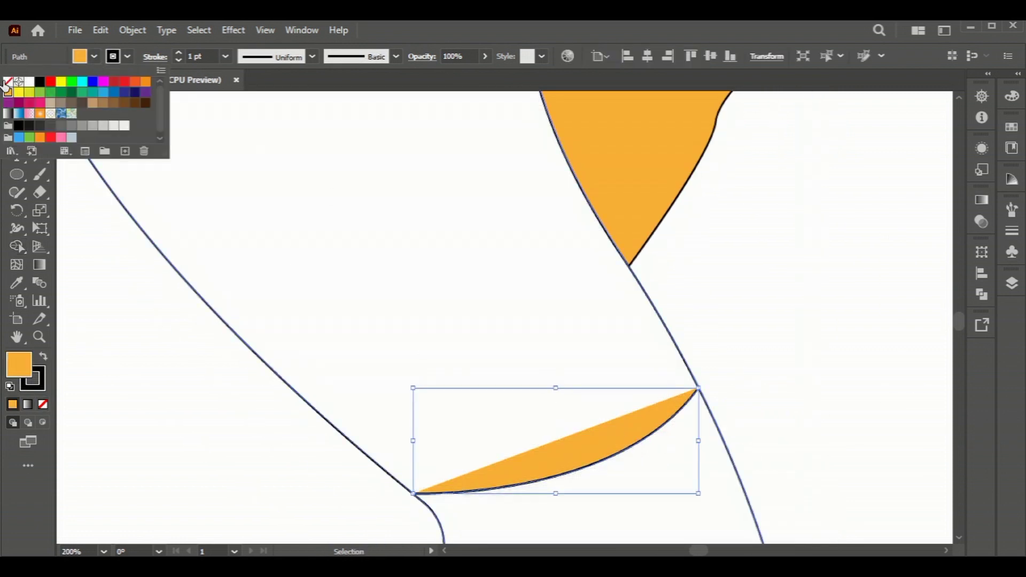
click(8, 82)
click(850, 385)
Give the curved waistline a 3 pt stroke weight.
scroll(812, 393, down, 3)
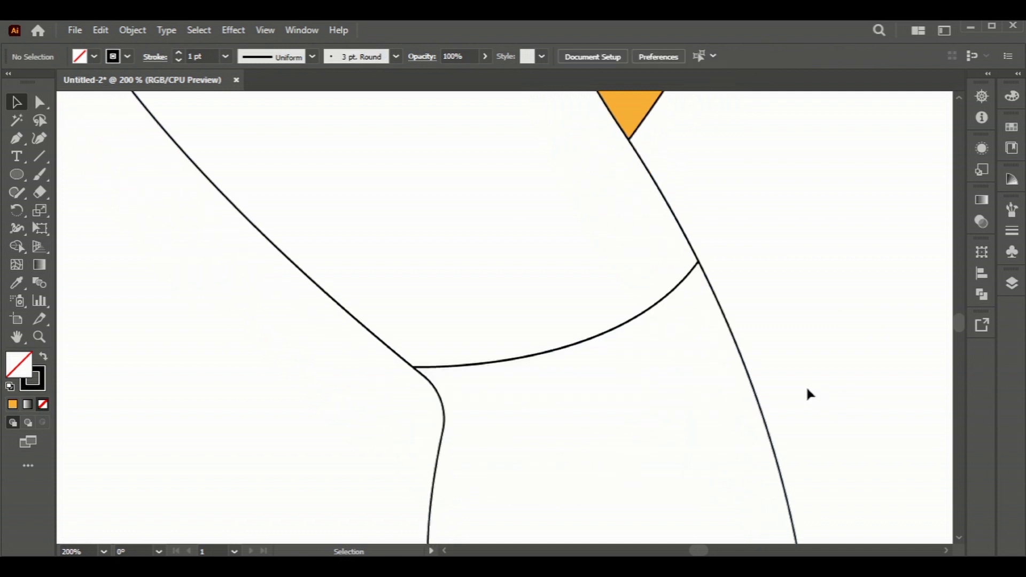
click(607, 338)
click(179, 54)
click(179, 54)
click(738, 213)
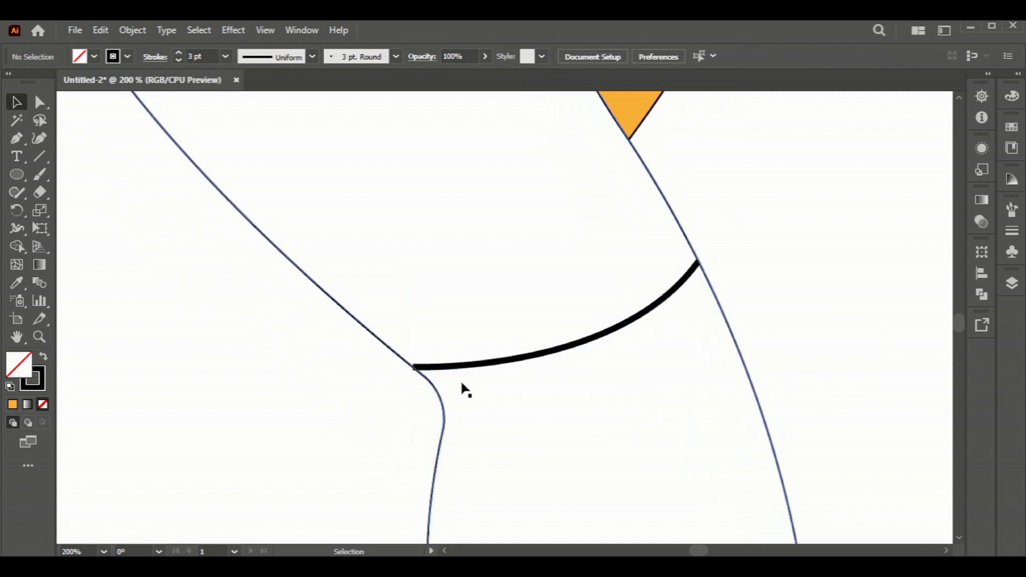
Thicken the stroke of the body's left outline, then reselect the waistline.
click(440, 398)
click(178, 49)
click(797, 251)
scroll(787, 272, down, 1)
scroll(790, 283, down, 2)
scroll(789, 285, up, 1)
scroll(783, 284, up, 5)
scroll(778, 290, up, 1)
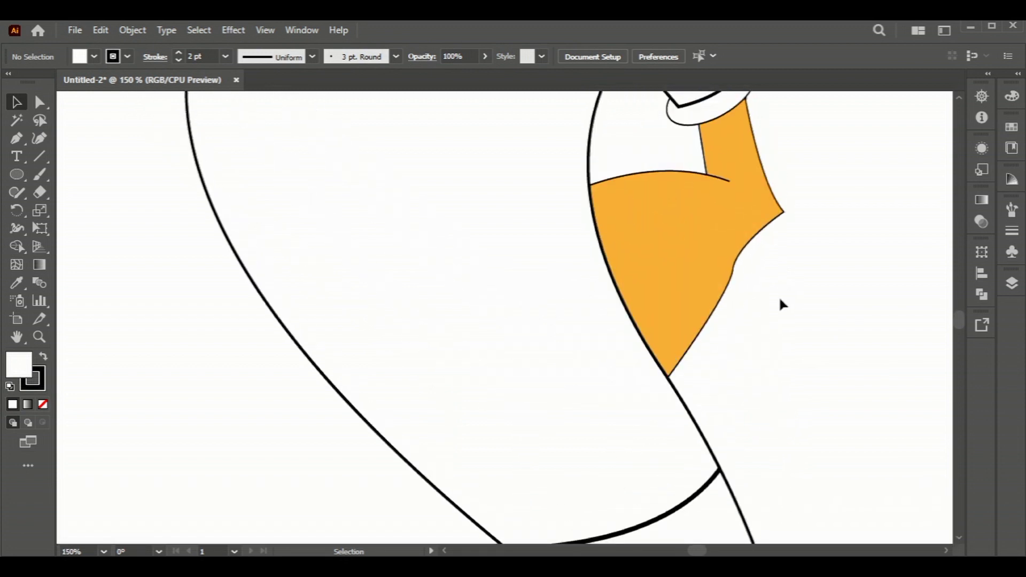
scroll(779, 299, up, 2)
scroll(781, 303, down, 2)
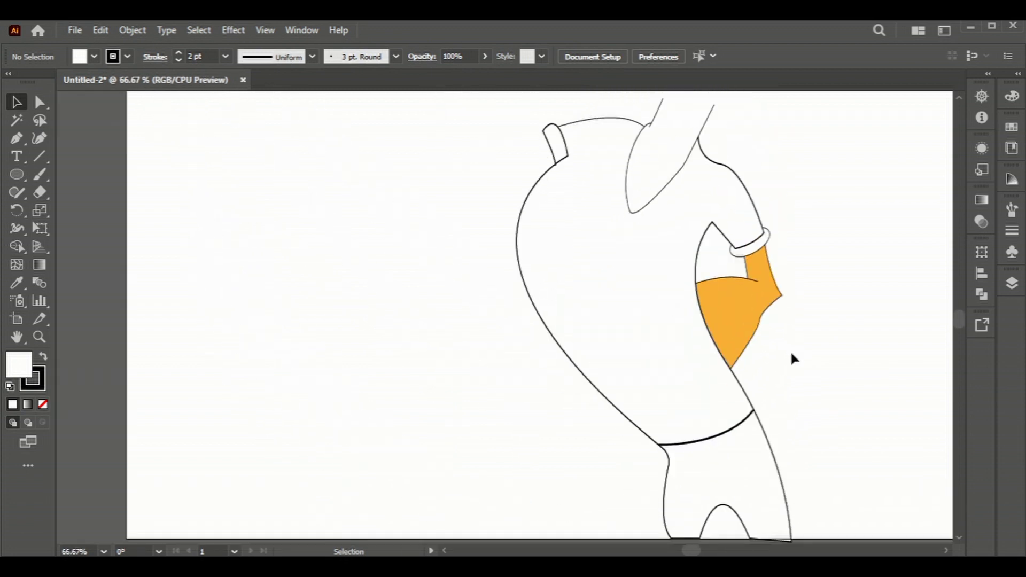
scroll(790, 368, down, 1)
scroll(770, 382, down, 1)
click(710, 401)
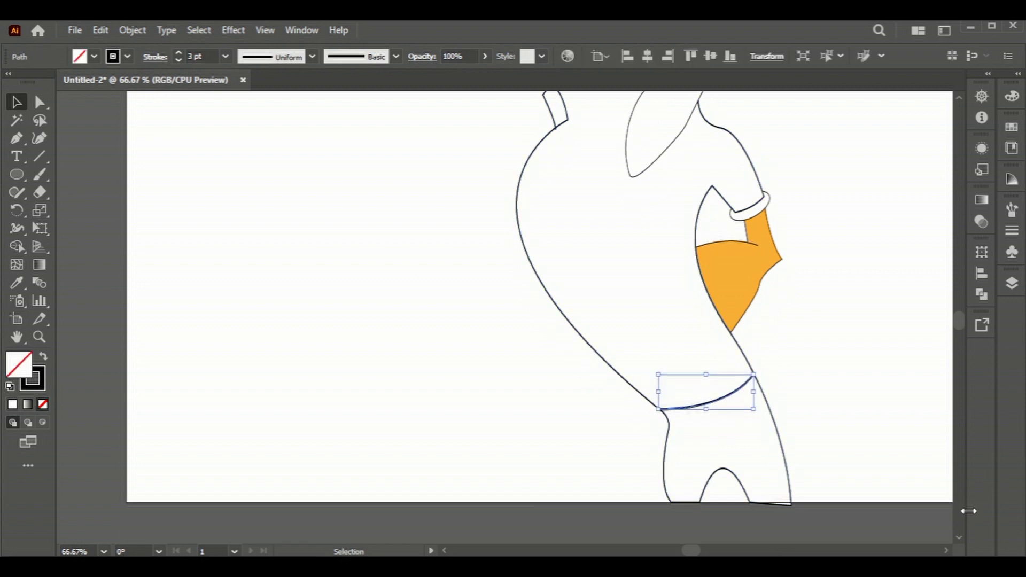
Nudge the waistline down and right, then shift the body and arm paths right.
key(shift+Down)
key(shift+Down)
key(shift+Down)
key(shift+Right)
key(shift+Right)
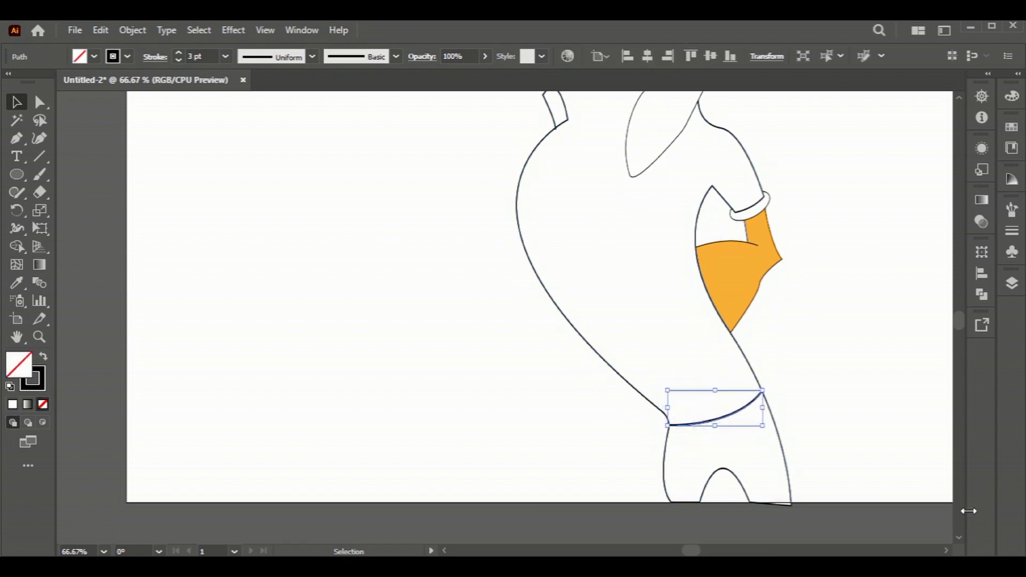
click(837, 416)
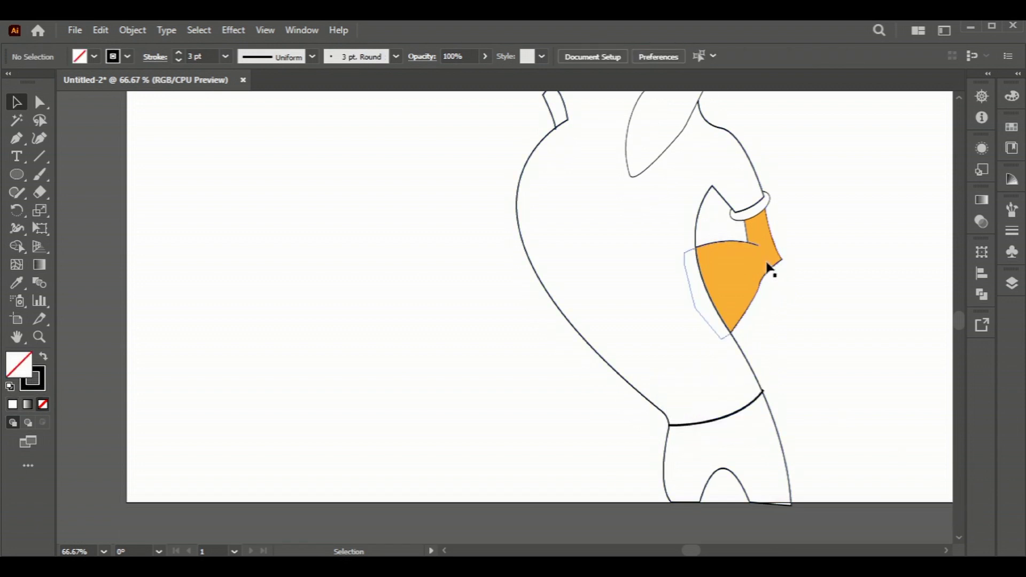
scroll(521, 133, up, 3)
drag(469, 138, 815, 457)
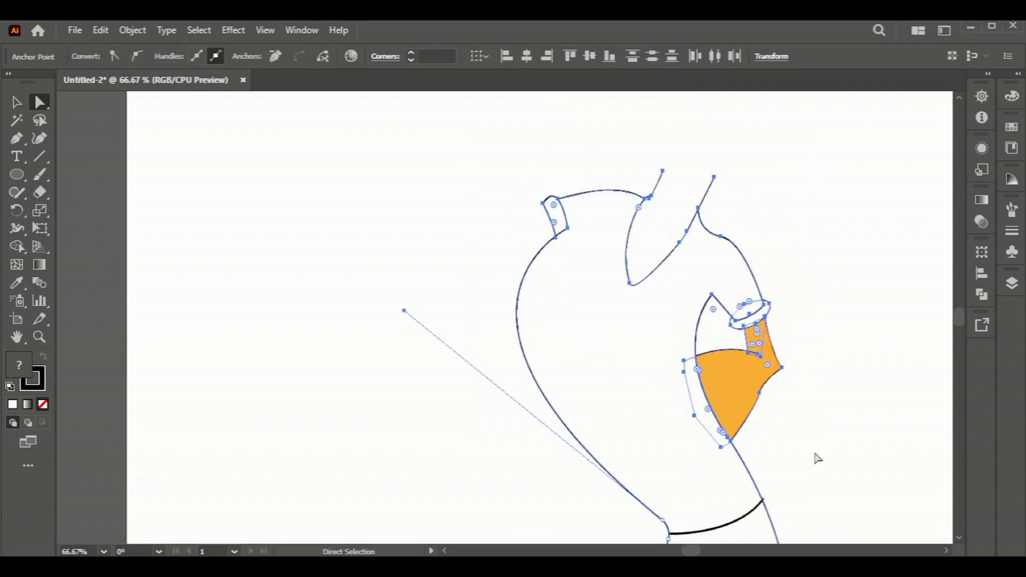
key(Right)
key(Right)
key(Right)
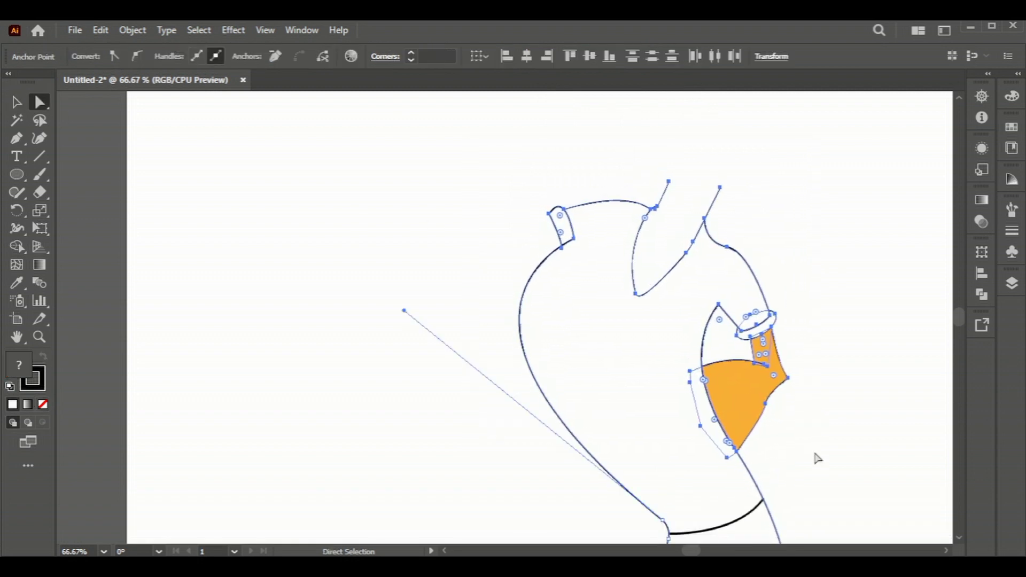
click(816, 458)
Move the arm piece's right anchors down, then undo the move.
drag(730, 359, 724, 351)
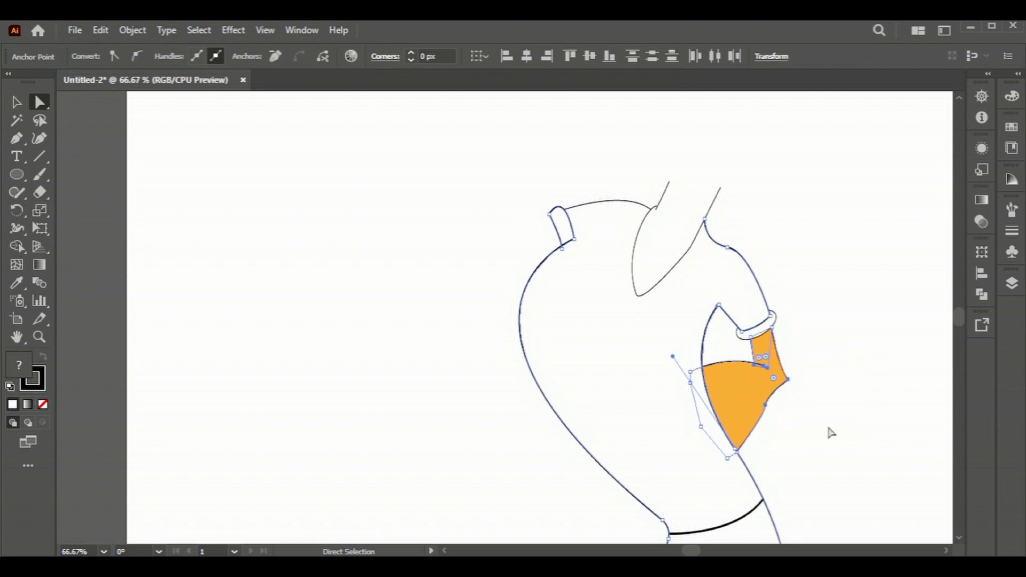
key(shift+Down)
key(shift+Down)
key(shift+Down)
key(shift+Down)
key(shift+Down)
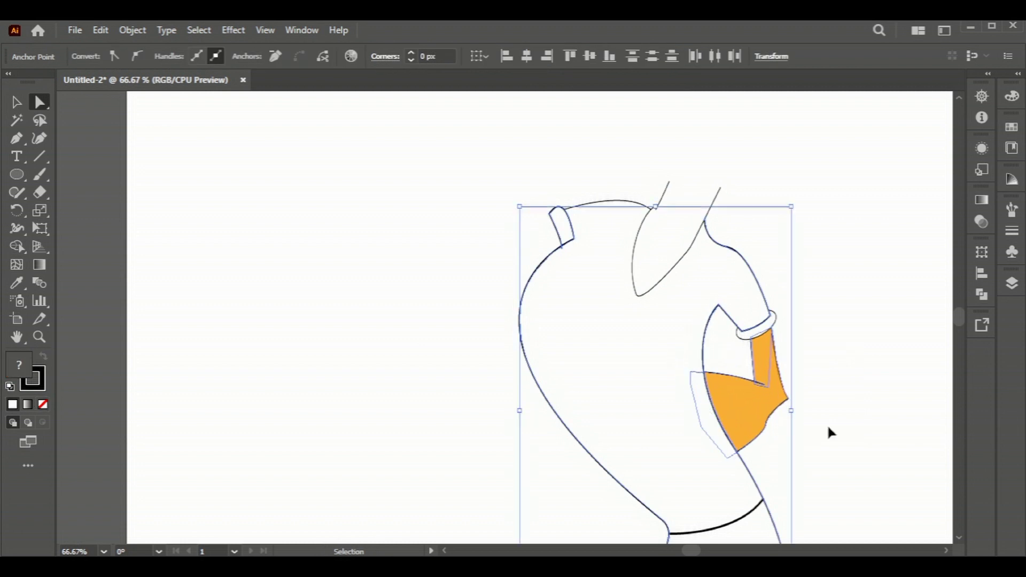
key(ctrl+z)
key(ctrl+z)
key(ctrl+z)
key(ctrl+z)
key(ctrl+z)
key(ctrl+z)
key(ctrl+z)
click(887, 441)
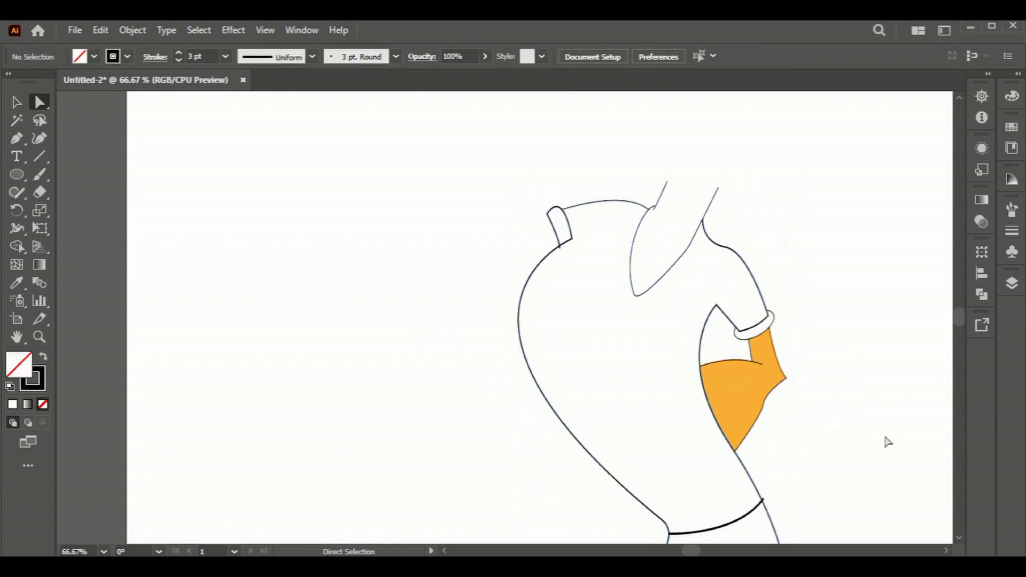
scroll(800, 479, up, 2)
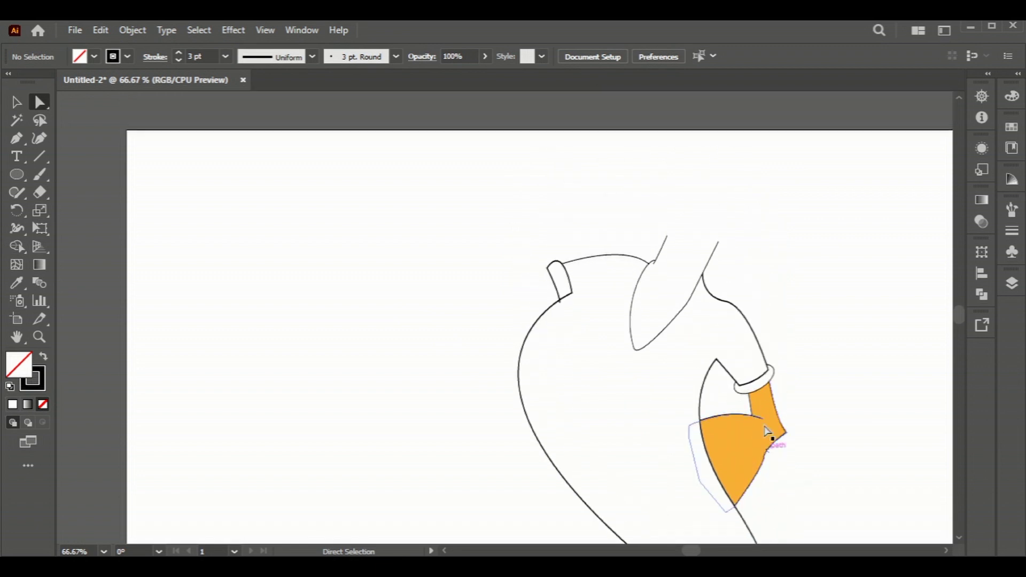
scroll(765, 432, up, 3)
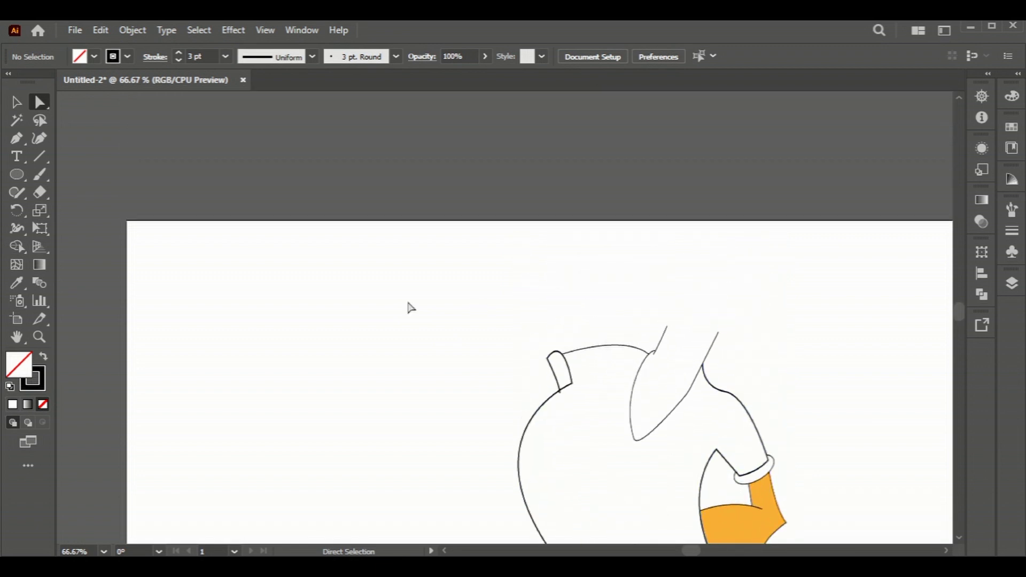
click(24, 139)
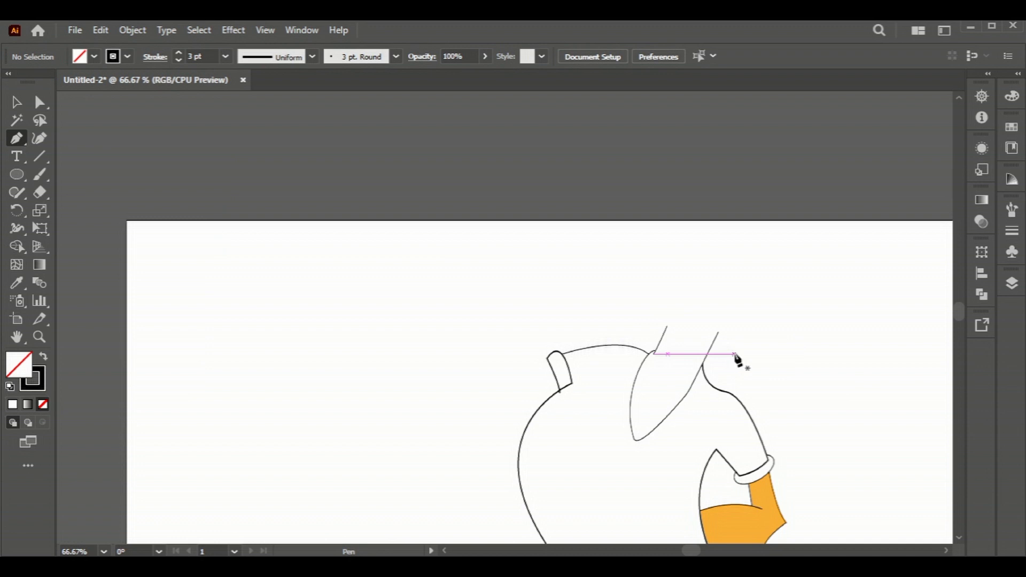
click(733, 302)
drag(718, 323, 681, 328)
ctrl+click(719, 323)
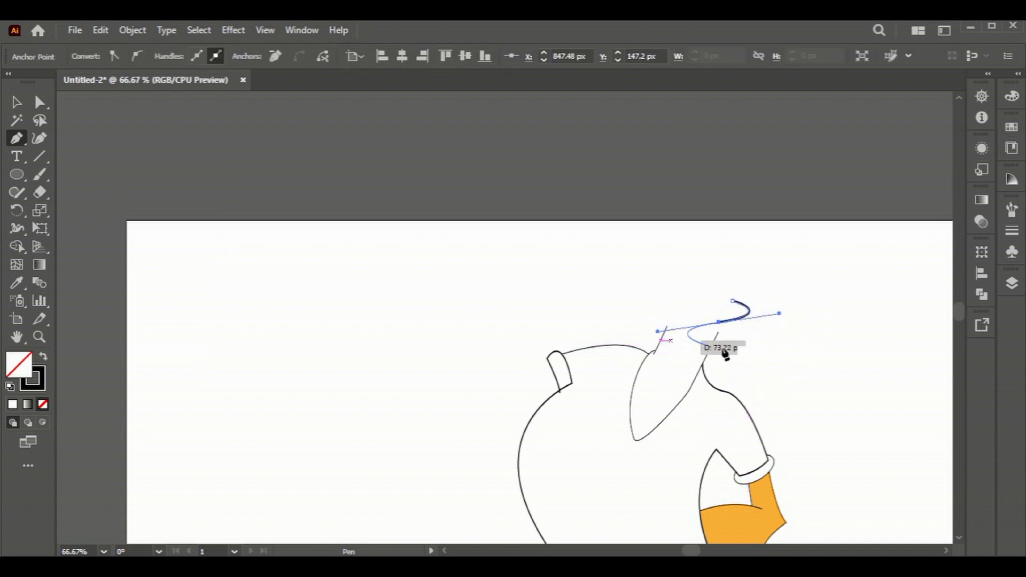
ctrl+click(798, 345)
click(40, 103)
click(754, 324)
drag(782, 322, 774, 312)
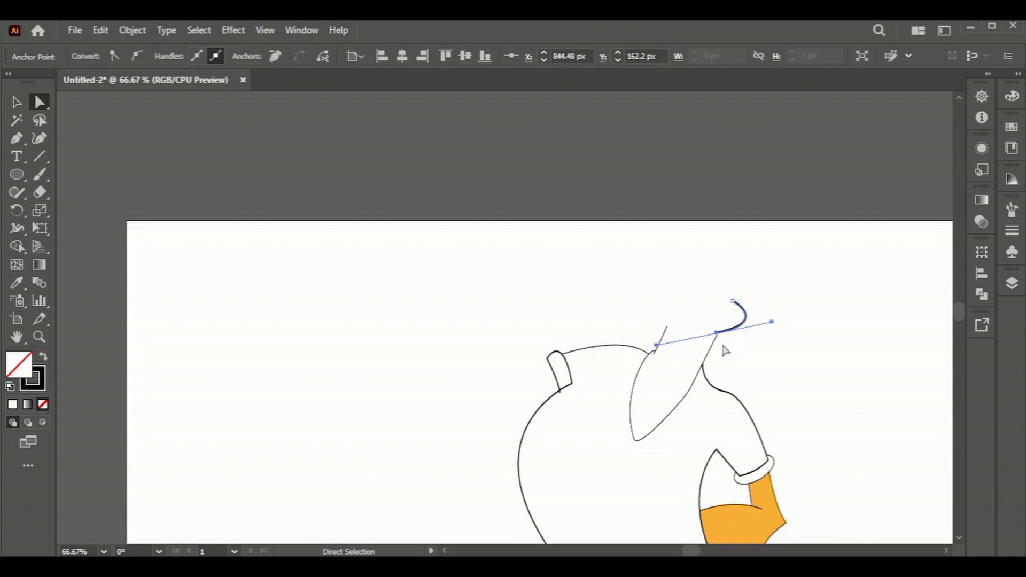
click(732, 301)
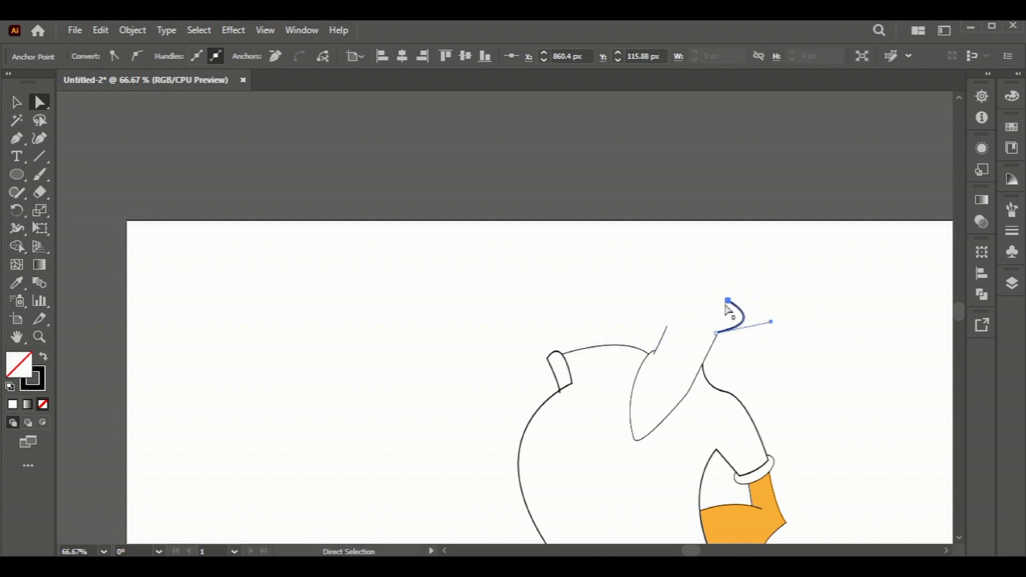
mouse_move(737, 310)
mouse_down()
mouse_move(765, 319)
mouse_move(786, 301)
mouse_up()
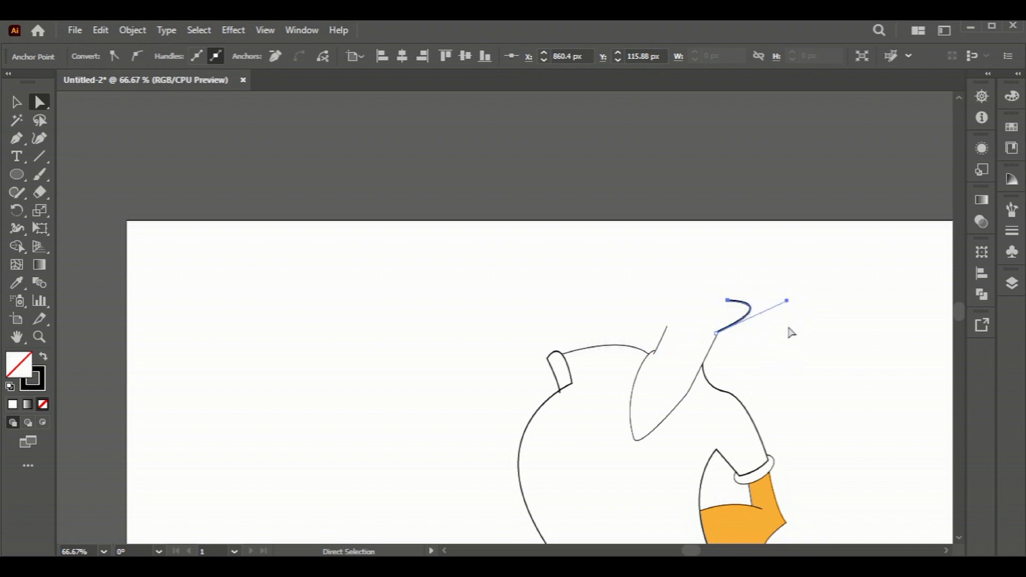
key(Delete)
key(v)
click(684, 331)
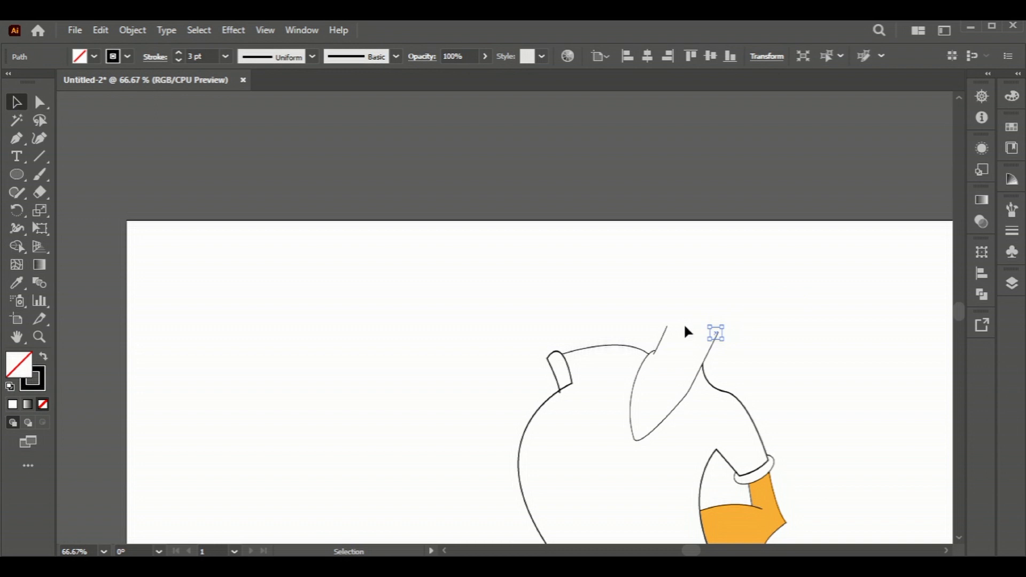
Draw a small ellipse and tilt it into place atop the right neck line.
key(l)
drag(306, 326, 367, 289)
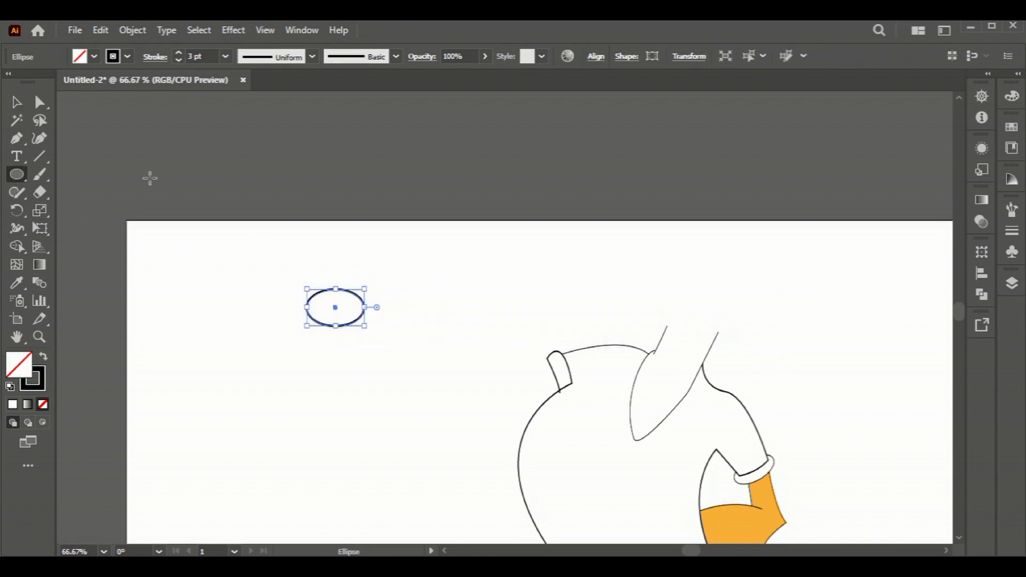
key(v)
mouse_move(358, 327)
mouse_down()
mouse_move(352, 348)
mouse_move(346, 323)
mouse_move(723, 327)
mouse_up()
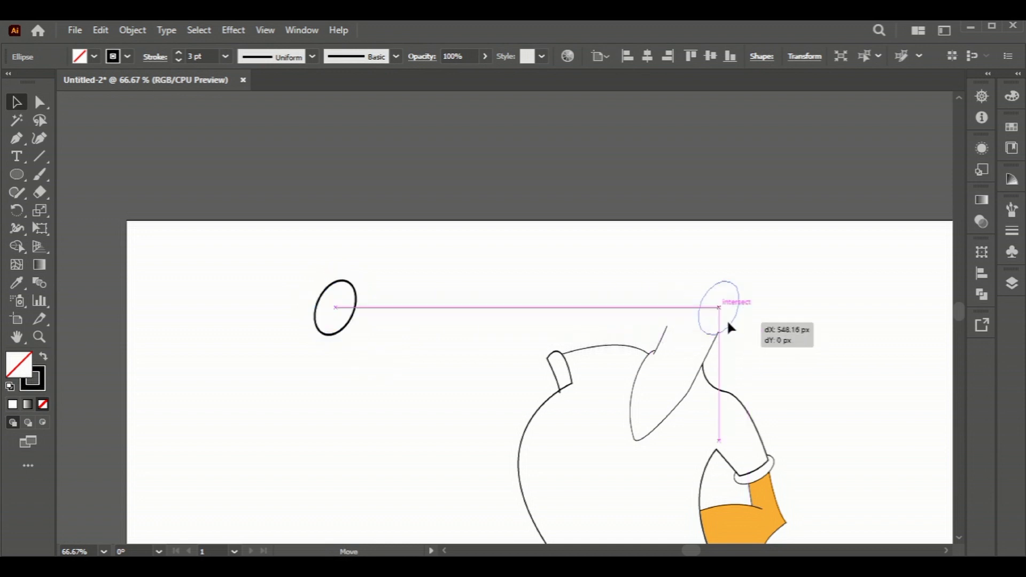
drag(752, 285, 756, 343)
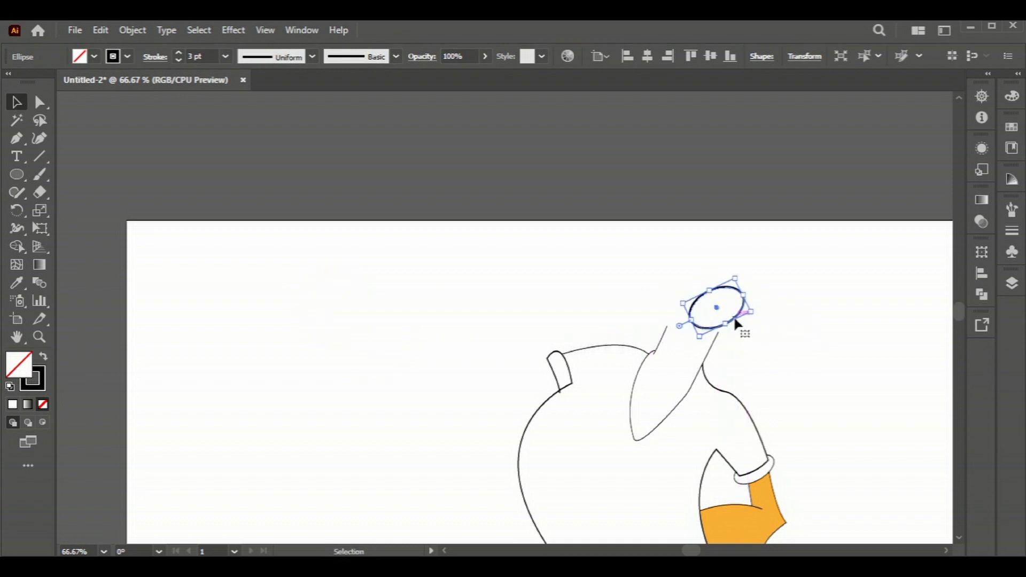
scroll(758, 319, up, 3)
scroll(758, 318, up, 1)
drag(740, 273, 737, 321)
drag(630, 351, 628, 363)
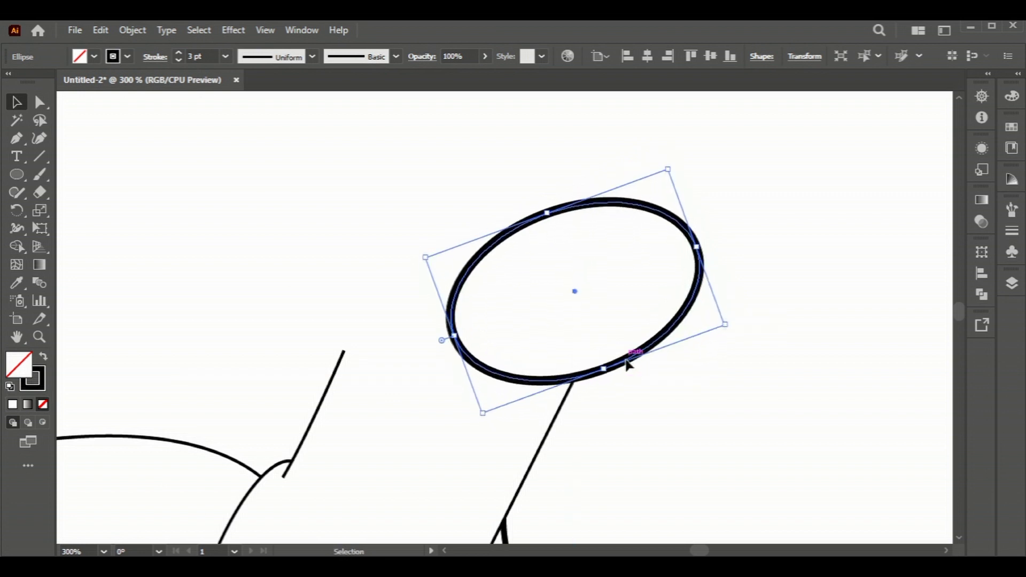
Cut the ellipse at two points with Scissors and delete the upper-left piece.
click(39, 159)
drag(37, 190, 85, 209)
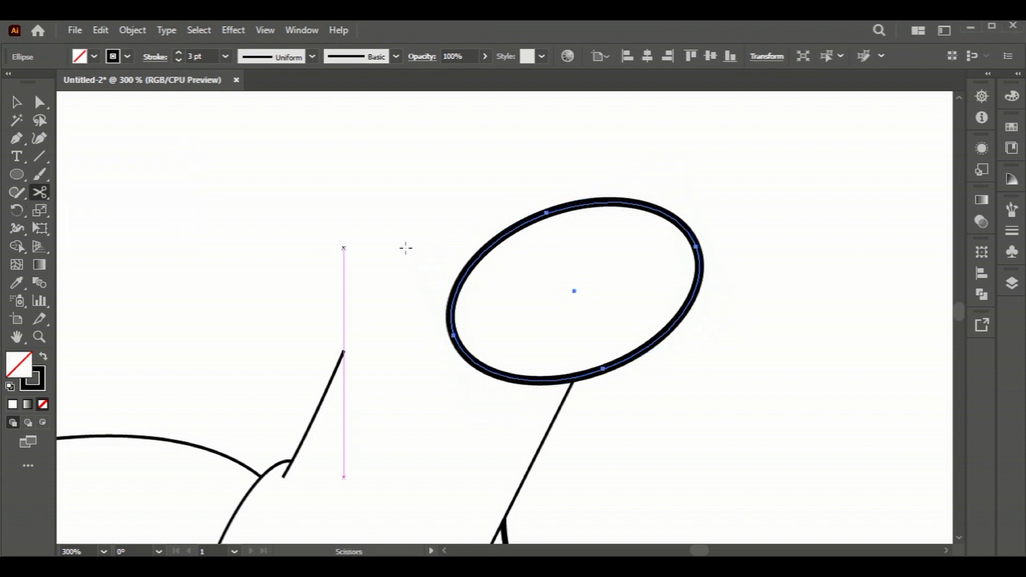
click(510, 229)
click(451, 329)
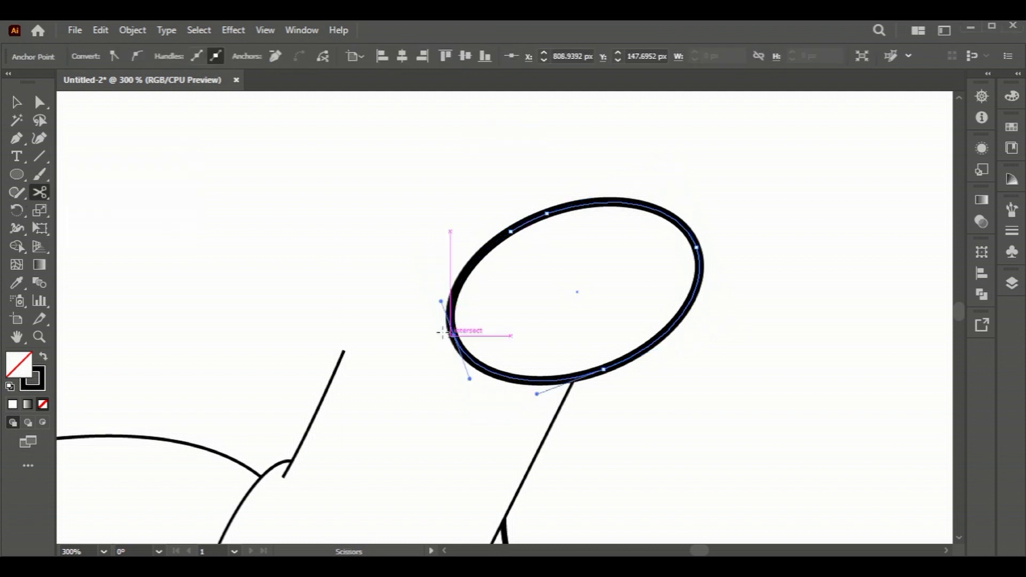
key(v)
click(469, 269)
key(Delete)
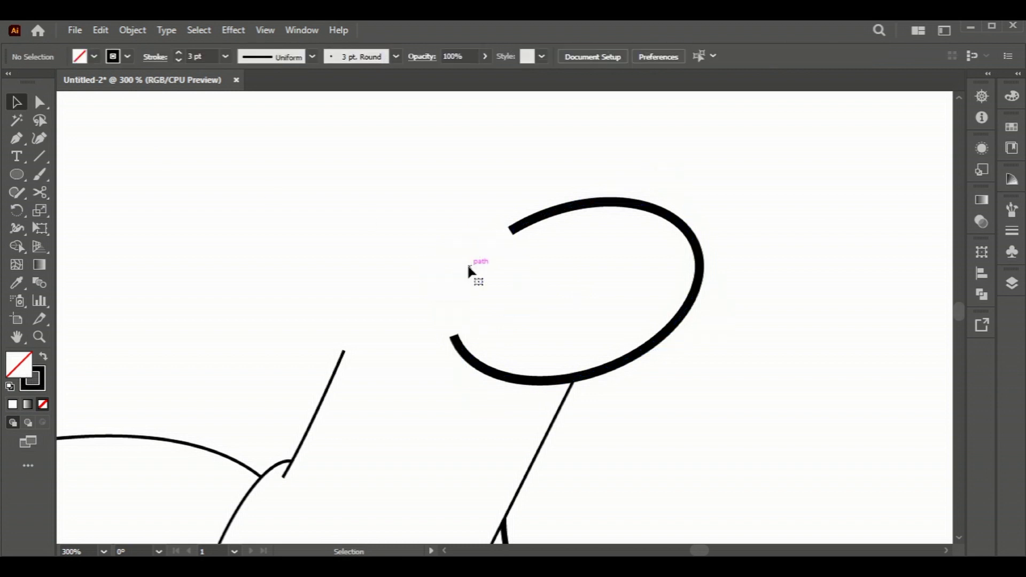
Rotate and nudge the remaining arc, zoom to 100%, and scale it down.
click(687, 309)
drag(666, 169, 660, 194)
drag(579, 303, 588, 312)
key(ctrl+1)
click(736, 341)
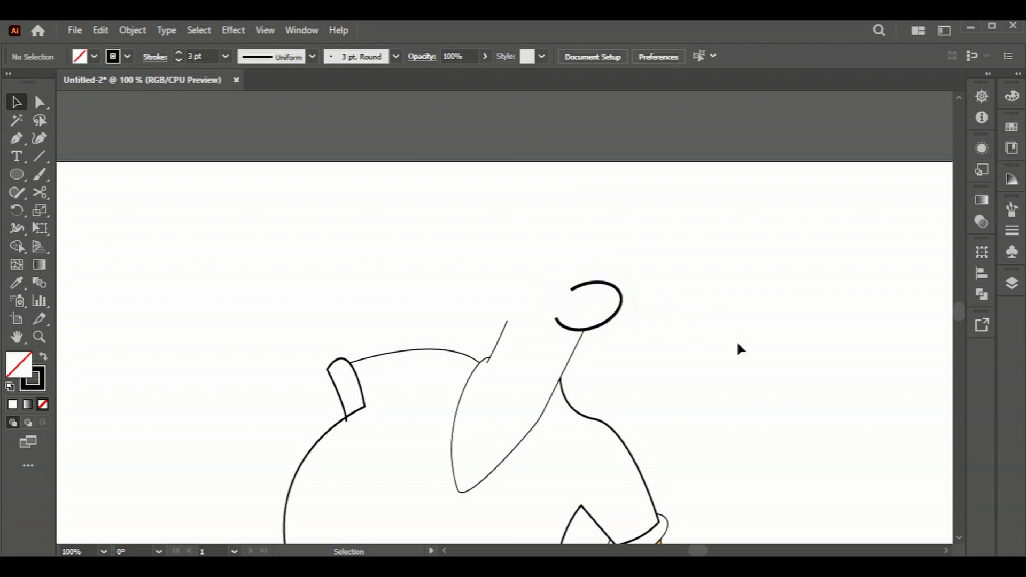
mouse_move(648, 328)
mouse_down()
mouse_move(612, 273)
mouse_move(609, 327)
mouse_up()
Continue the arc with the Pen tool into a large rounded cranium curve.
click(659, 363)
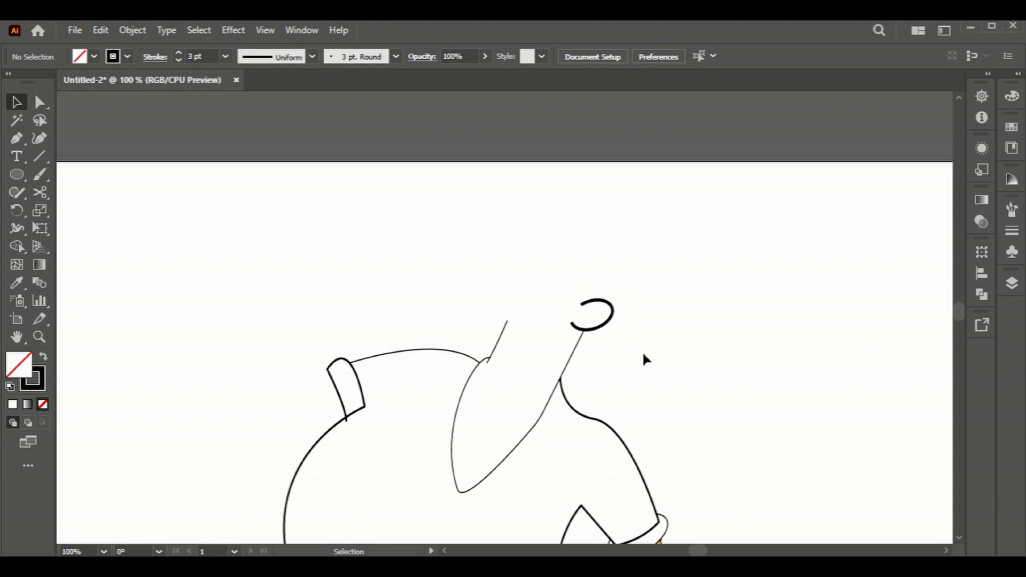
click(611, 304)
mouse_move(643, 255)
mouse_down()
mouse_move(625, 250)
mouse_move(632, 235)
mouse_move(594, 222)
mouse_move(546, 237)
mouse_up()
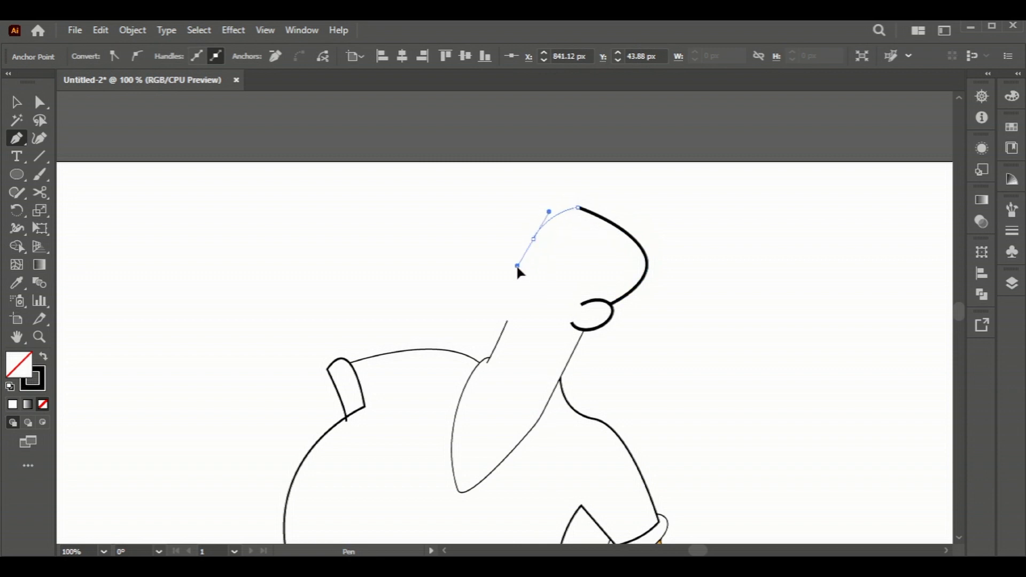
click(516, 264)
key(Escape)
Draw a small bump at the head's upper left and refine it with Direct Selection.
click(539, 247)
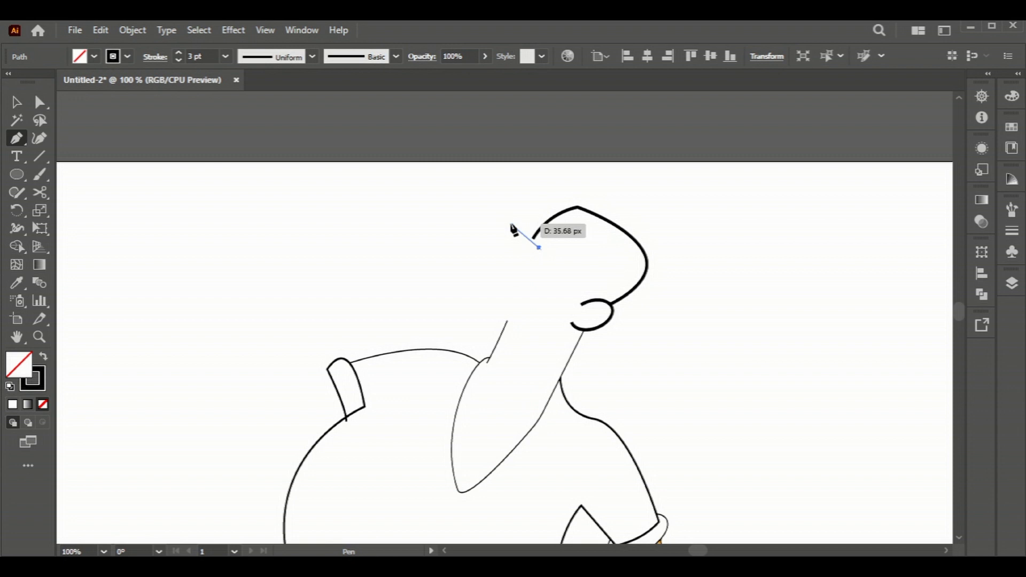
mouse_move(492, 261)
mouse_down()
mouse_move(506, 298)
mouse_move(491, 329)
mouse_move(501, 333)
mouse_up()
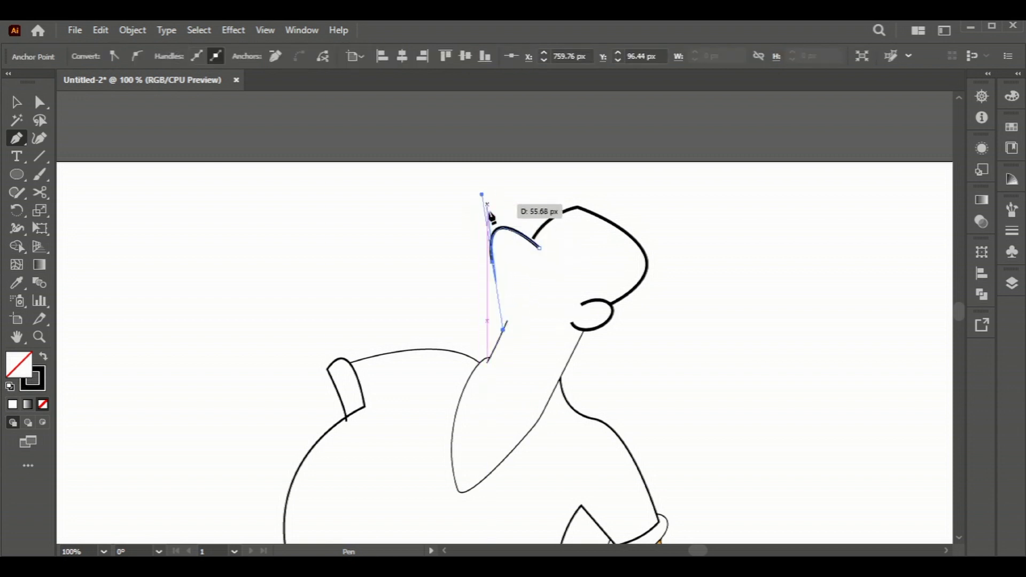
key(a)
drag(482, 194, 461, 191)
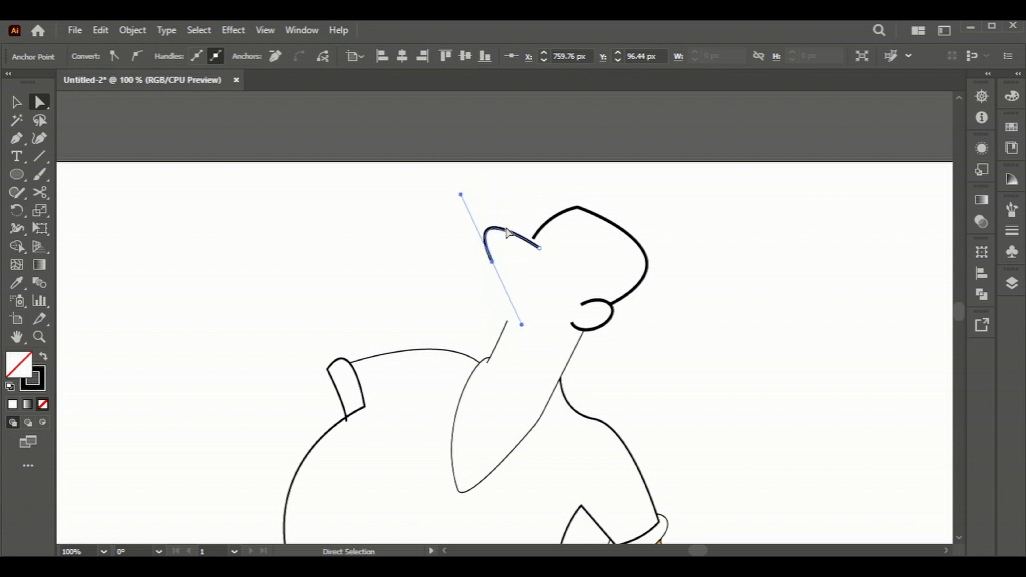
click(523, 234)
drag(539, 241, 551, 231)
drag(520, 325, 530, 315)
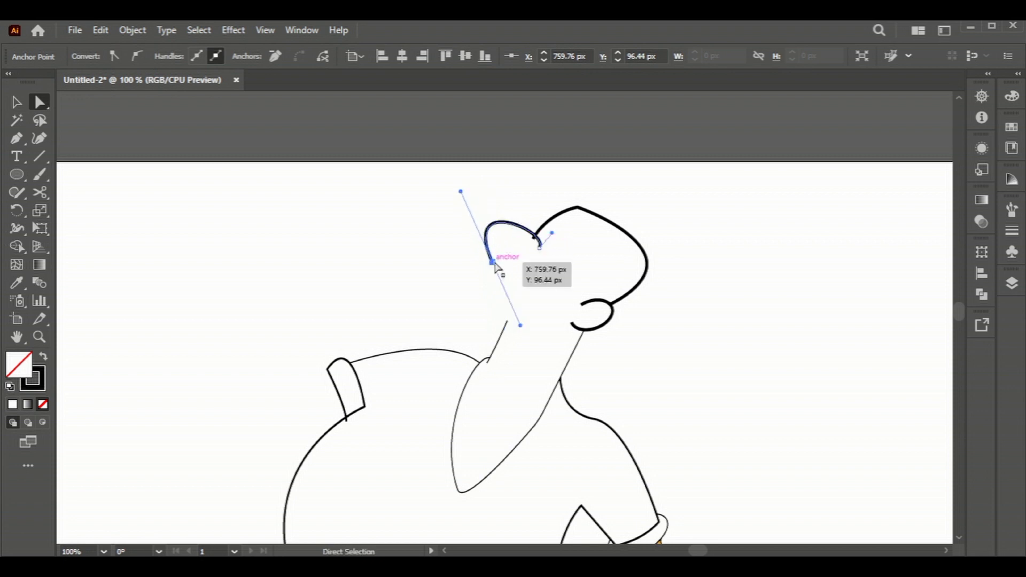
drag(446, 199, 463, 203)
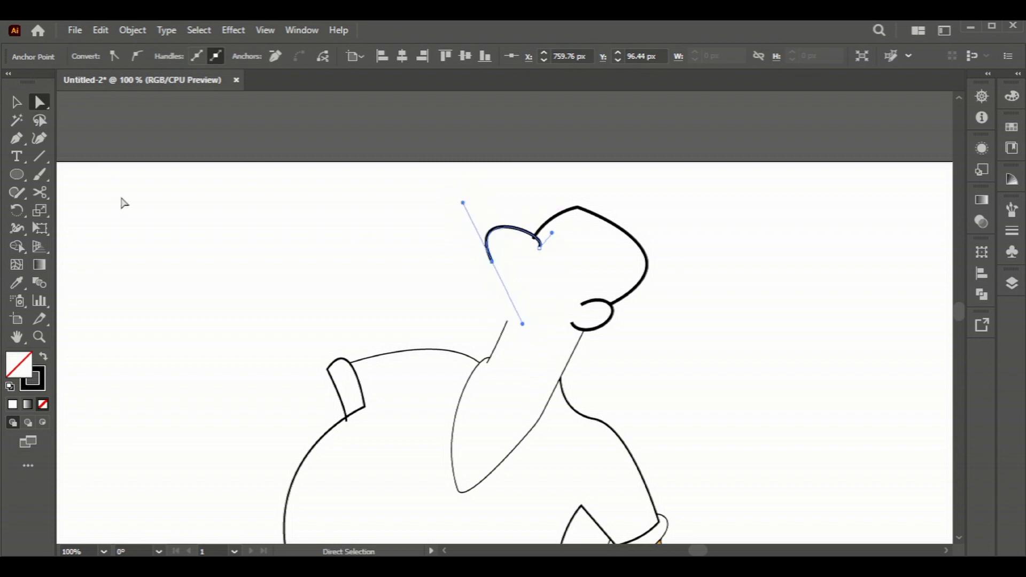
click(318, 244)
Draw the jaw curve from below the bump down into the chin, then zoom in.
click(16, 137)
click(496, 257)
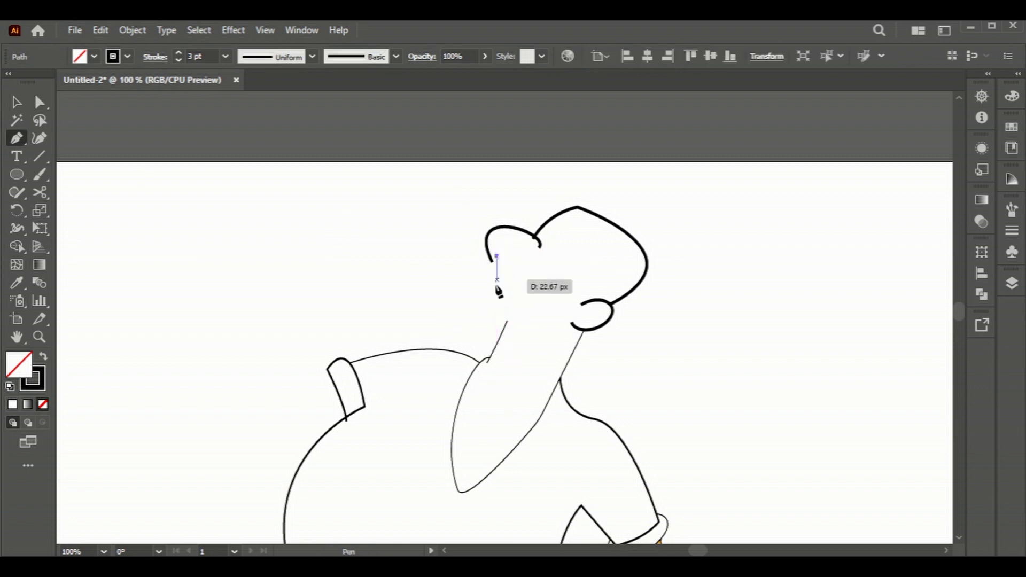
drag(584, 330, 713, 309)
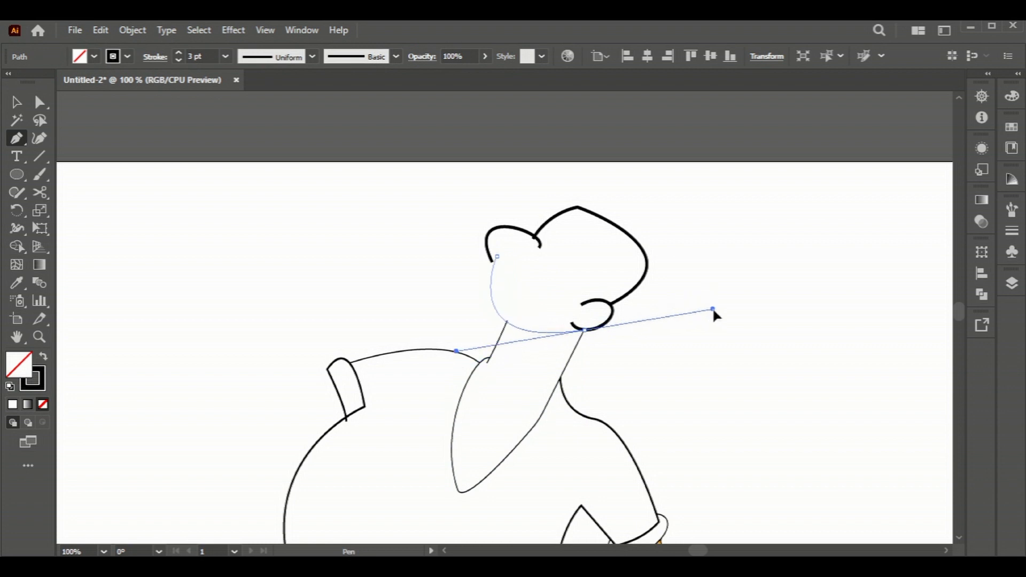
drag(713, 309, 730, 311)
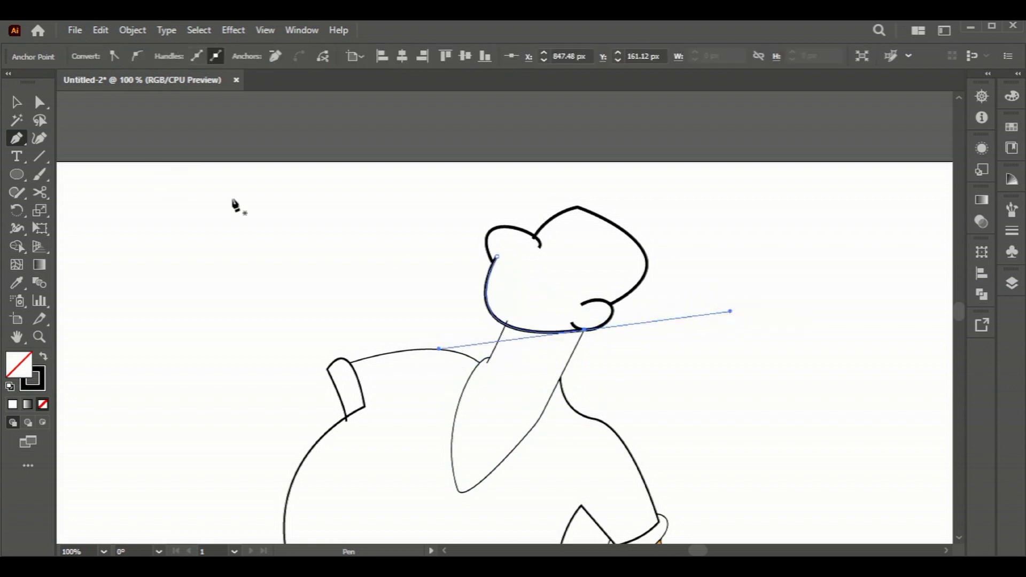
key(ctrl+equal)
key(ctrl+equal)
key(v)
click(199, 243)
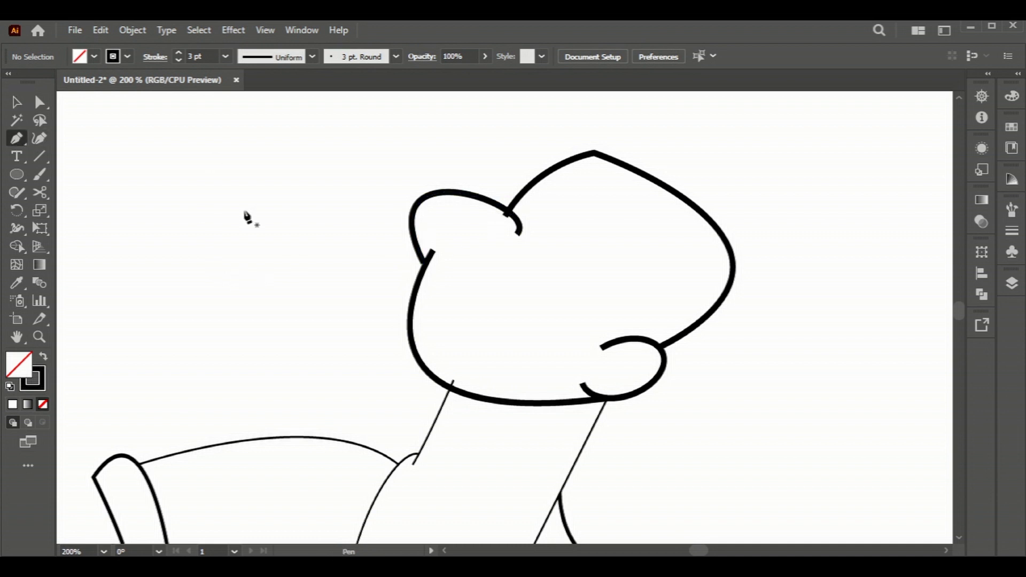
Draw a looped curl for the eye and give it a white fill.
mouse_move(302, 223)
mouse_down()
mouse_move(198, 195)
mouse_move(166, 216)
mouse_up()
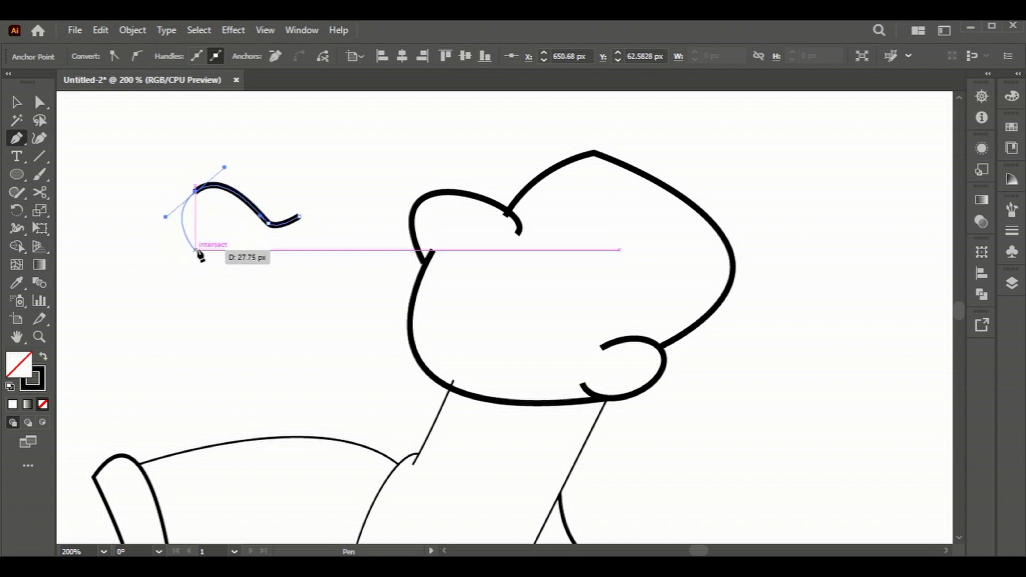
mouse_move(191, 251)
mouse_down()
mouse_move(254, 266)
mouse_move(295, 243)
mouse_move(244, 250)
mouse_move(554, 258)
mouse_up()
key(v)
click(93, 56)
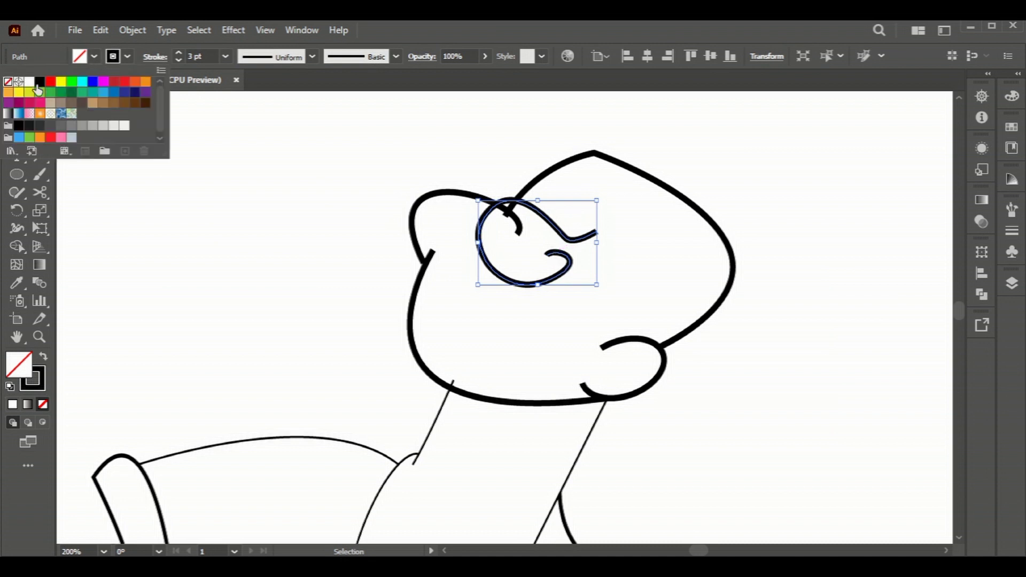
click(29, 82)
click(248, 265)
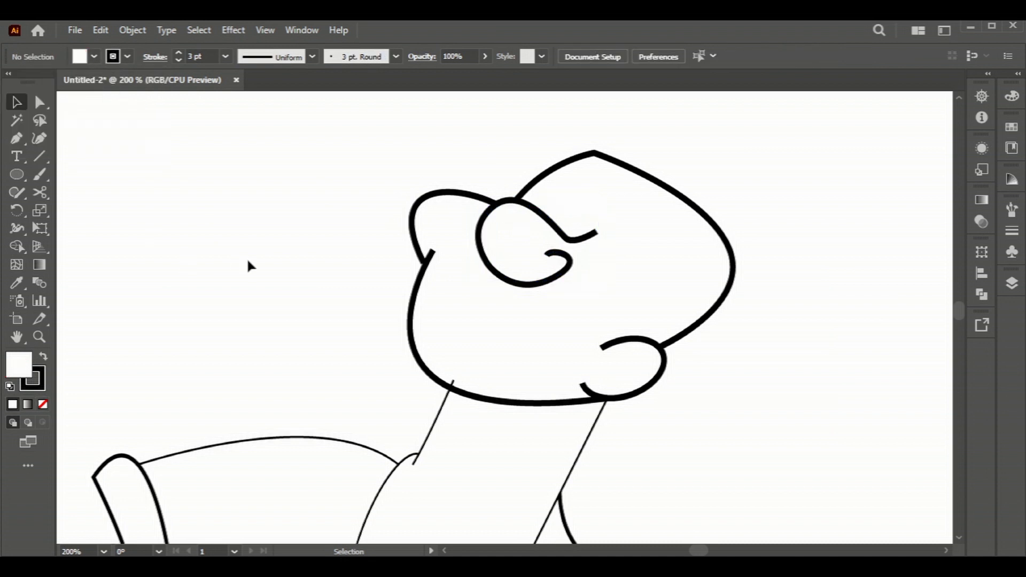
Apply an elliptical width profile to the face contour and upper head curve.
click(424, 275)
shift+click(420, 201)
click(312, 56)
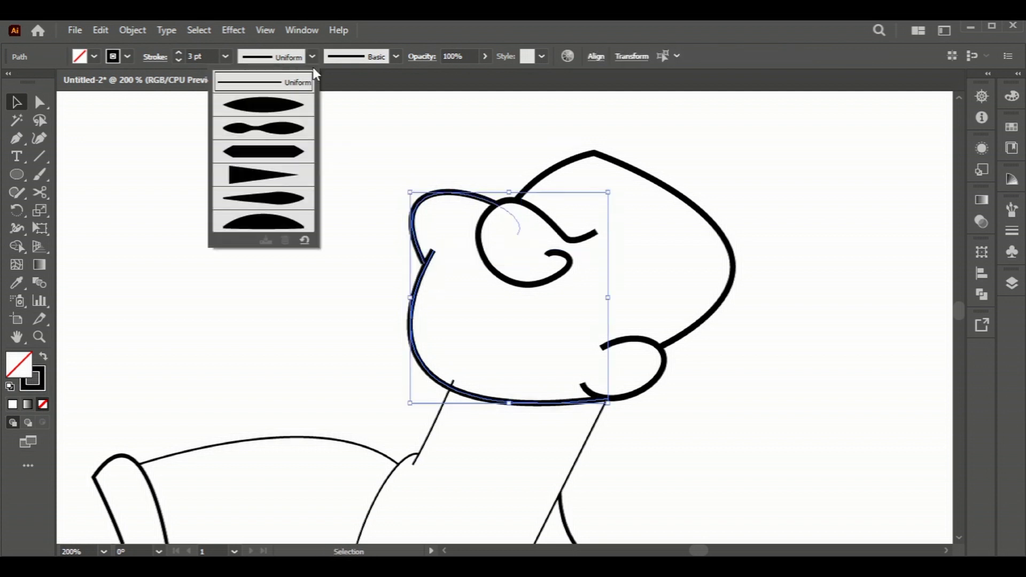
click(265, 109)
click(281, 191)
Enlarge the small upper-left head curve slightly from below.
click(422, 249)
drag(465, 263, 466, 269)
click(273, 259)
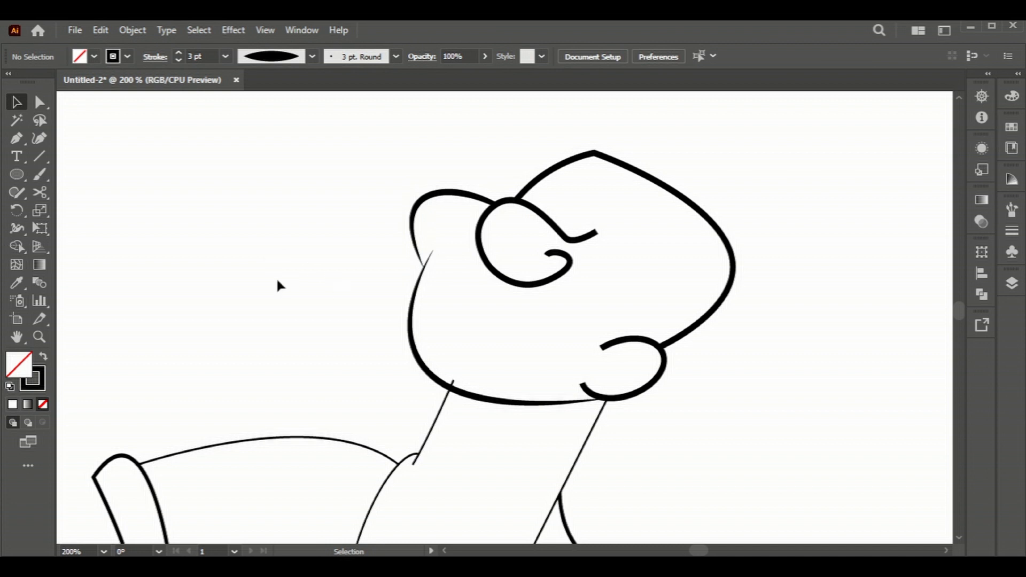
scroll(529, 283, up, 2)
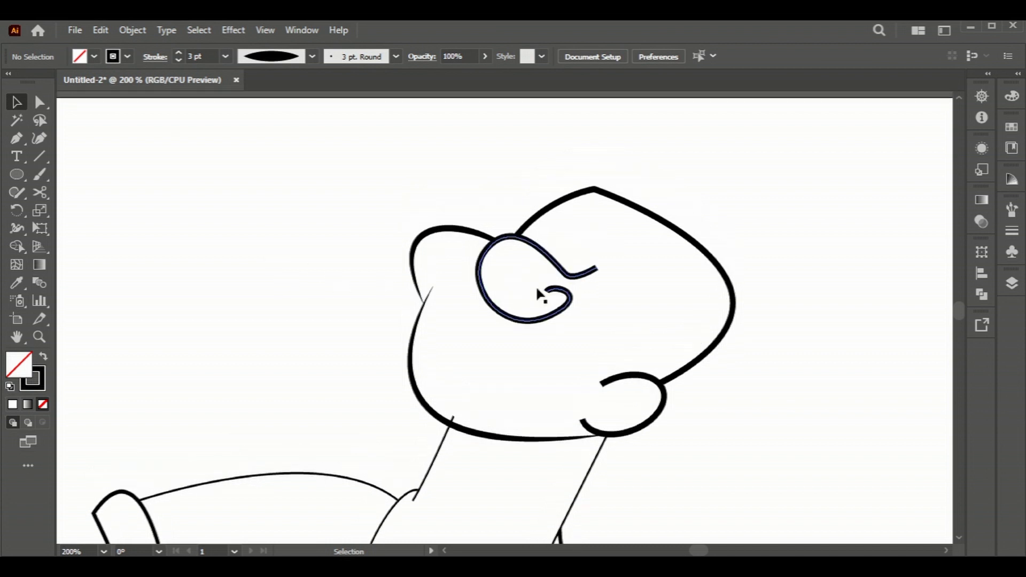
Nudge the white eye down and left with arrow keys, then select an end point.
click(508, 312)
key(Left)
key(Left)
key(Left)
key(Down)
key(Down)
key(Down)
key(Left)
key(Left)
key(Left)
key(Down)
key(Down)
key(Down)
key(Left)
key(Left)
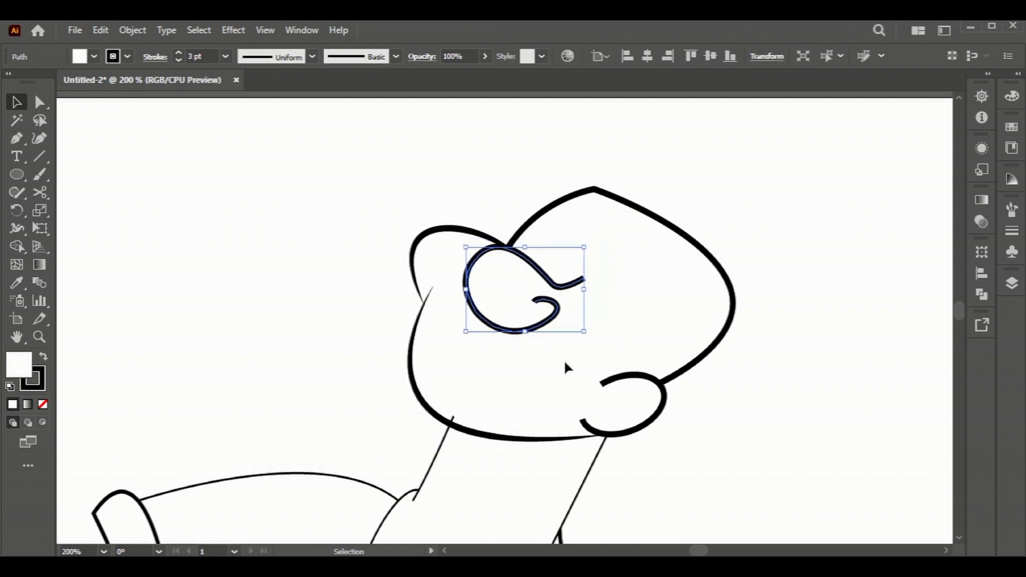
key(Left)
key(a)
drag(562, 285, 568, 285)
click(17, 138)
Draw a short curve jutting out from the head's right side.
scroll(290, 222, up, 2)
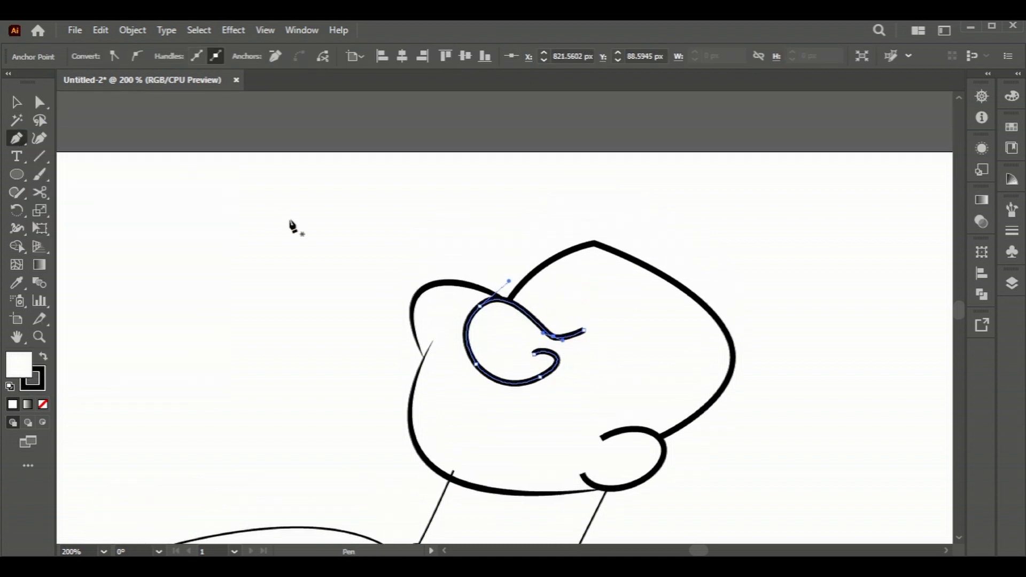
click(727, 334)
mouse_move(765, 307)
mouse_down()
mouse_move(784, 316)
mouse_move(761, 316)
mouse_up()
key(Escape)
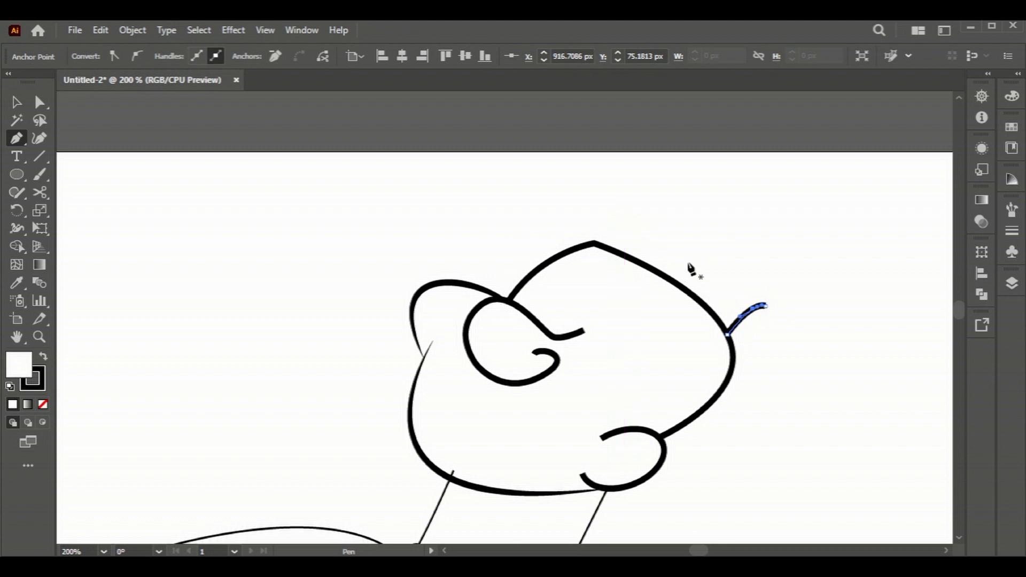
Draw the sailor cap's upturned tip, long brim, and arched crown curve.
click(594, 243)
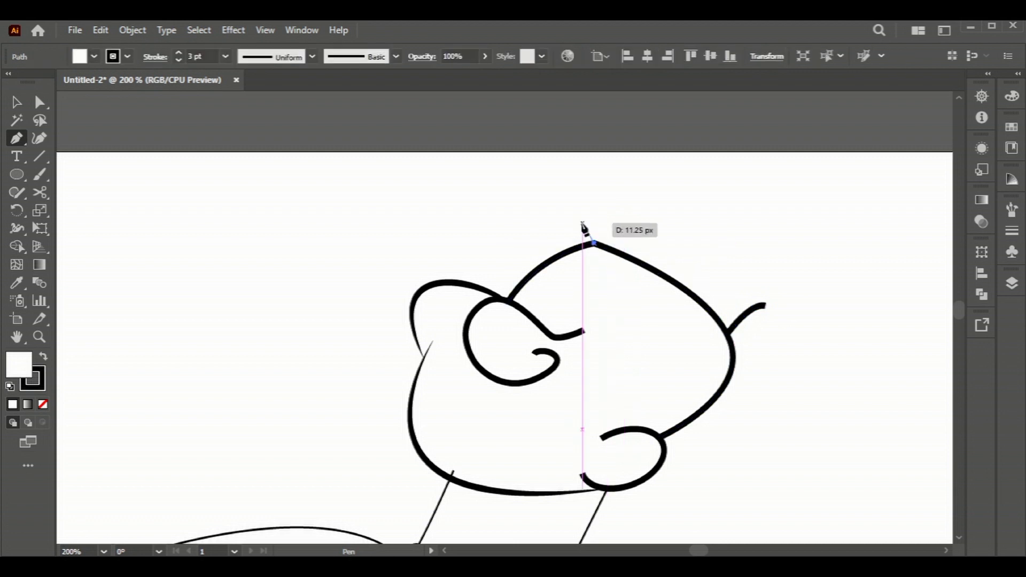
mouse_move(579, 221)
mouse_down()
mouse_move(556, 209)
mouse_move(591, 193)
mouse_up()
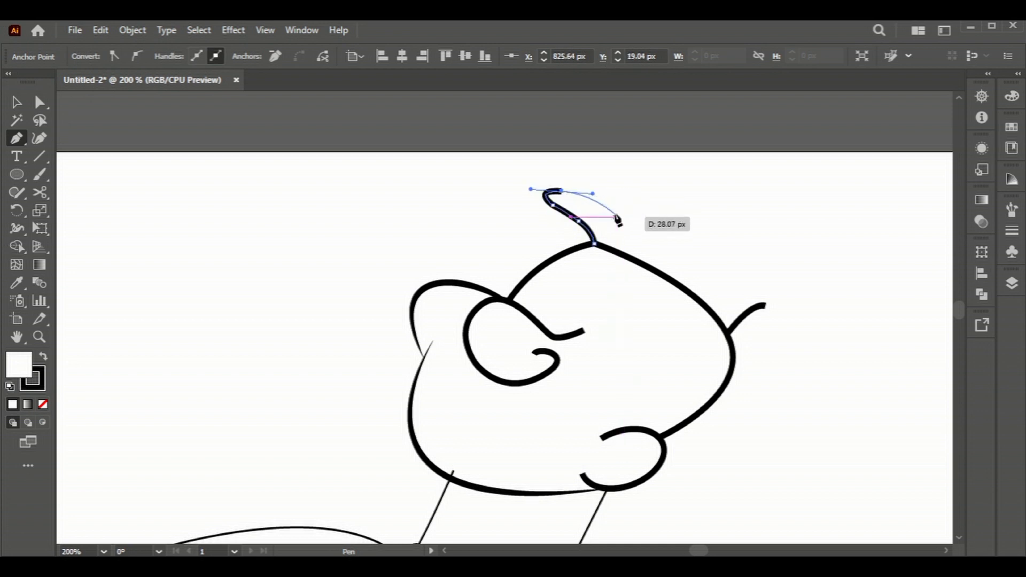
drag(612, 213, 702, 230)
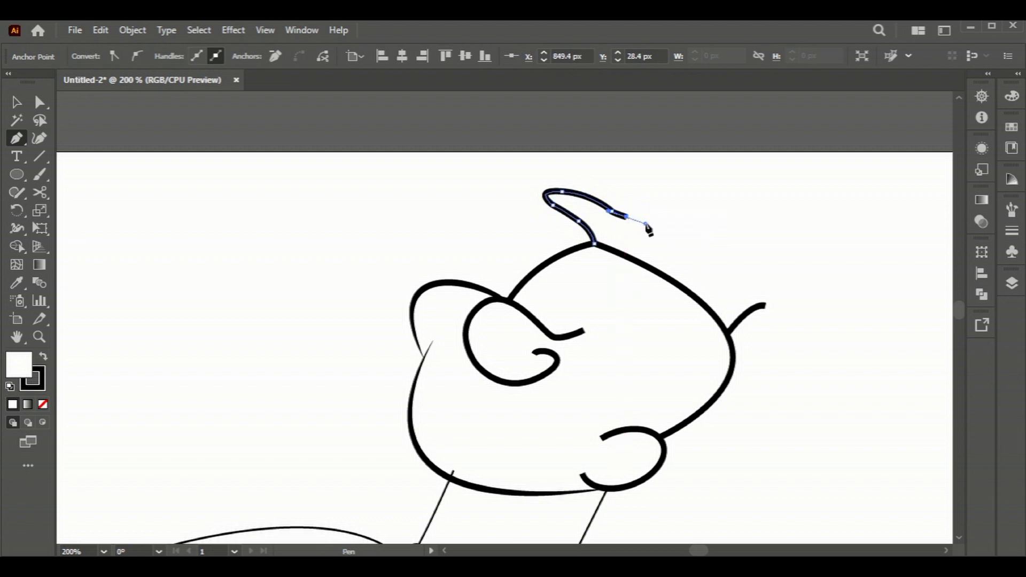
drag(823, 297, 859, 360)
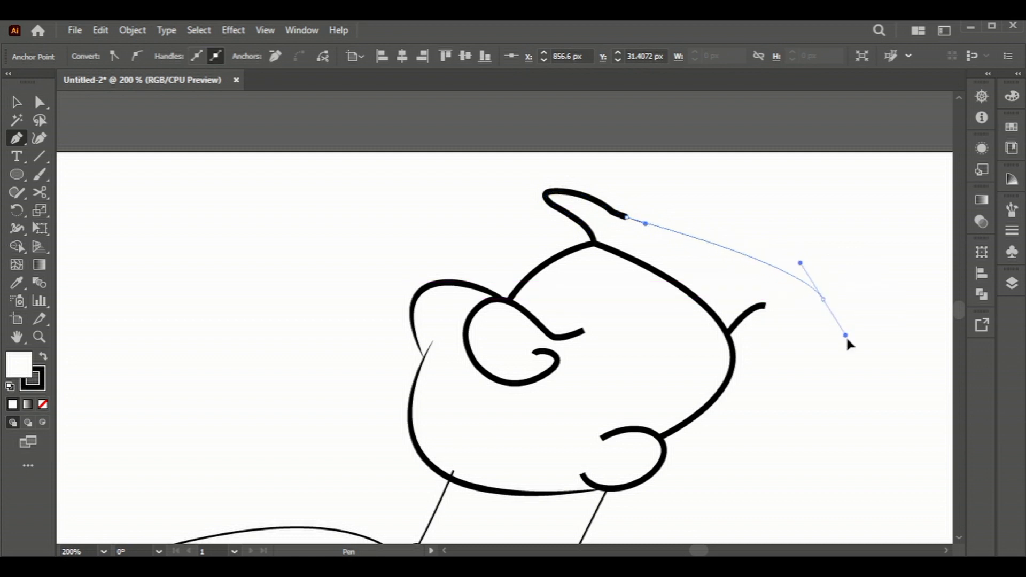
click(752, 309)
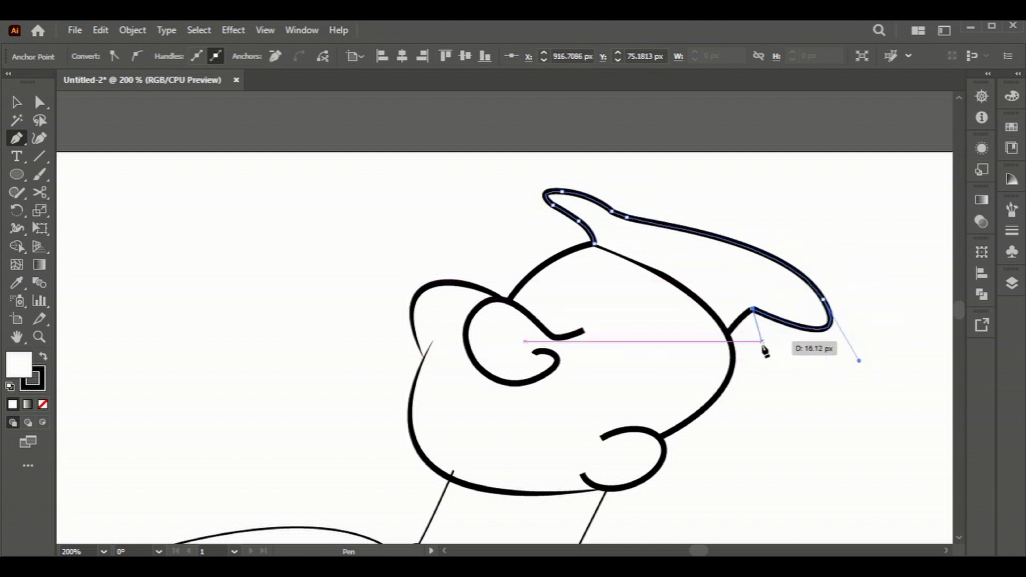
click(618, 225)
drag(780, 273, 842, 406)
Move the crown curve behind the brim via Arrange.
key(v)
right_click(717, 213)
click(790, 480)
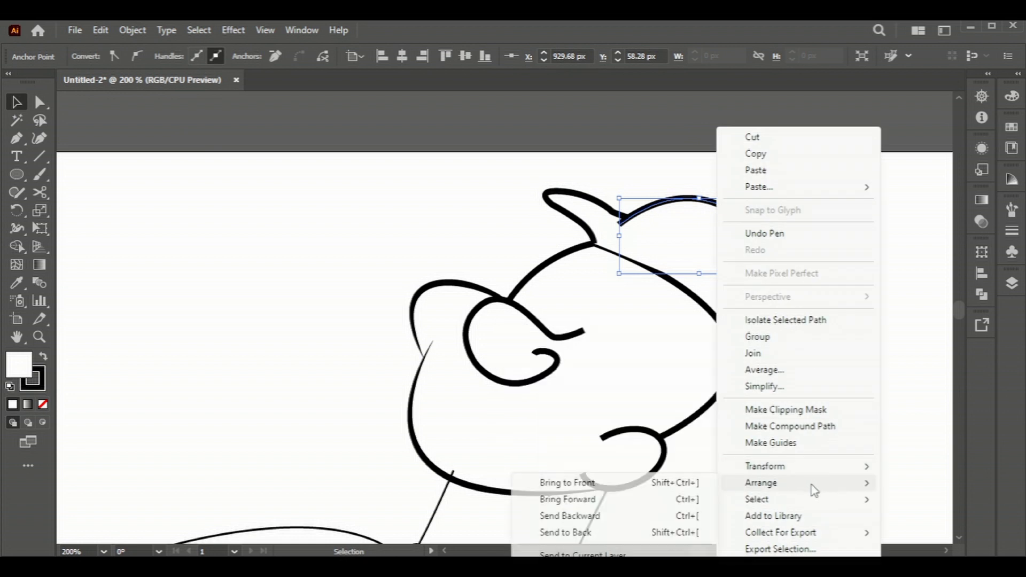
click(583, 534)
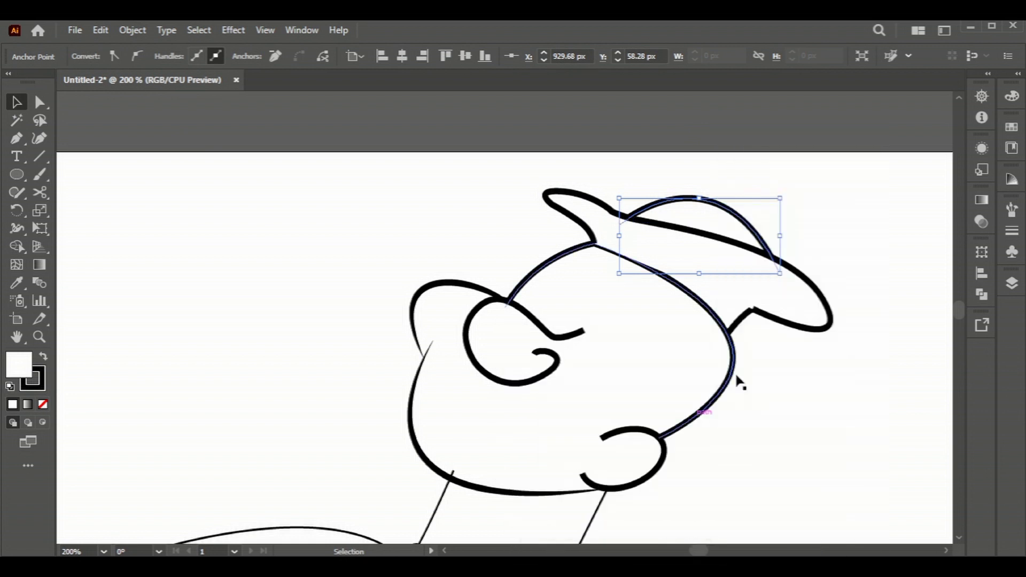
Send the small side curve to the back and remove its fill.
right_click(740, 322)
click(588, 531)
click(833, 425)
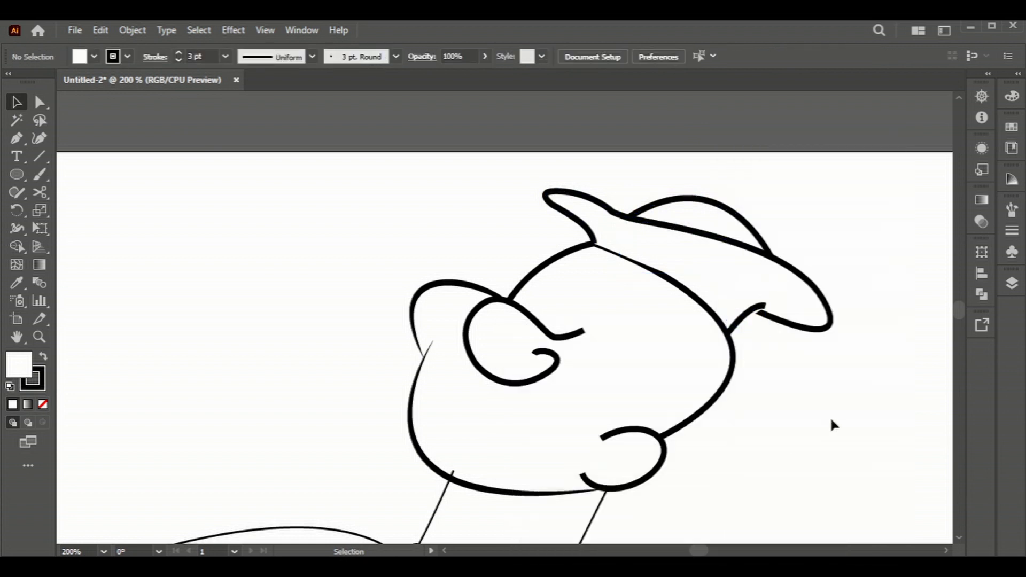
click(750, 319)
click(94, 56)
click(8, 84)
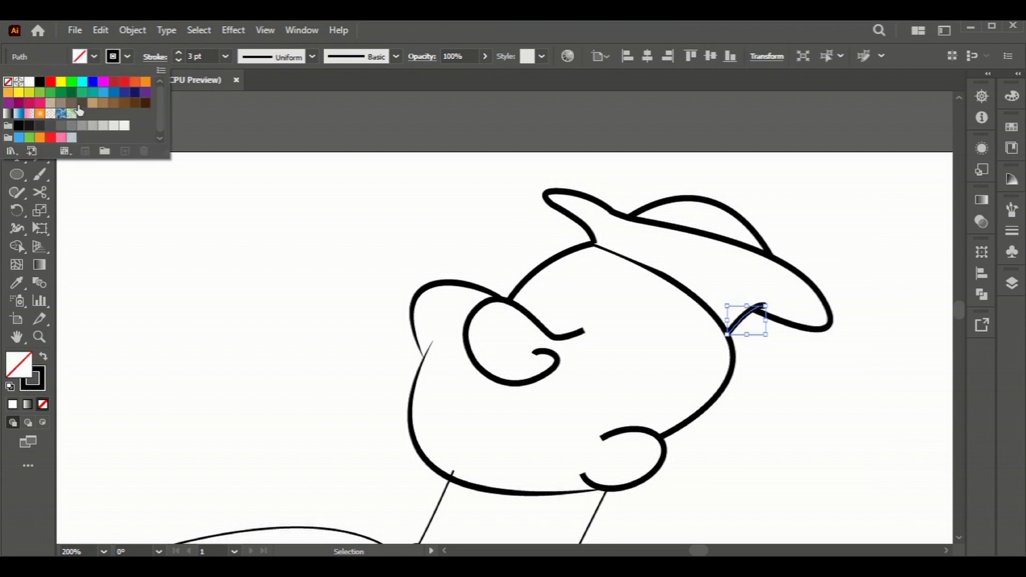
click(809, 375)
Fill the cap outline with white.
scroll(785, 367, down, 2)
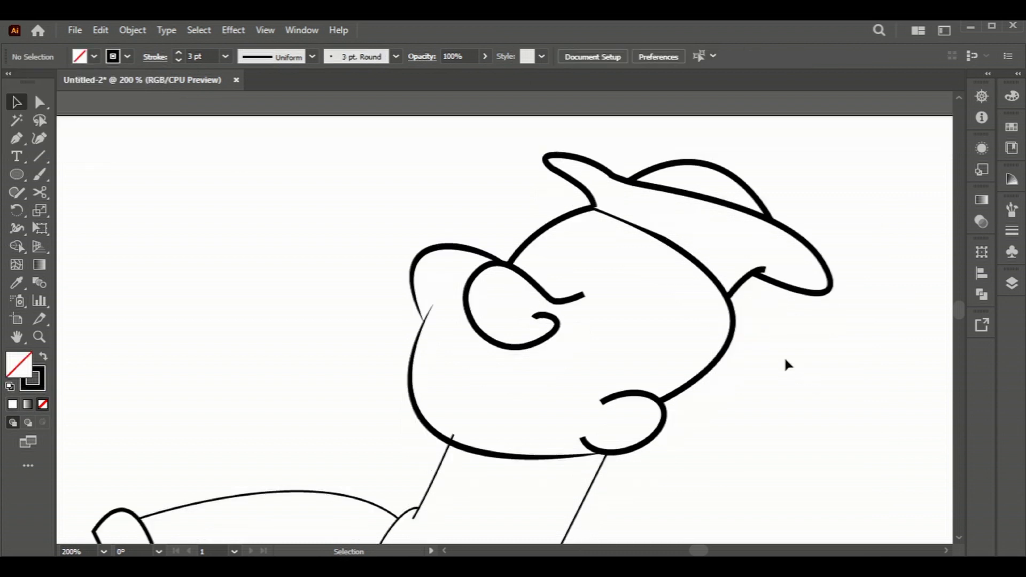
click(636, 227)
click(94, 56)
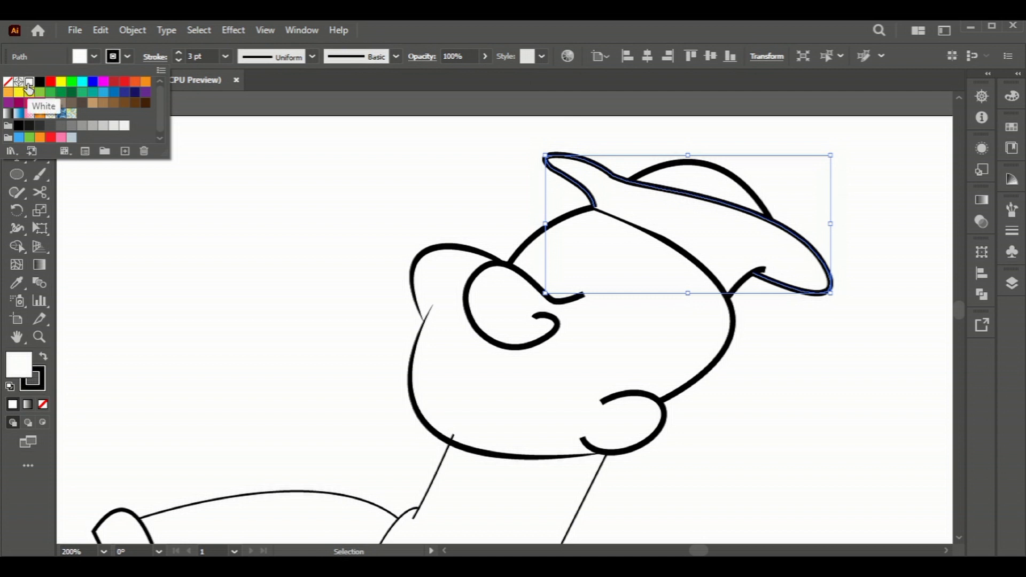
click(9, 83)
click(29, 83)
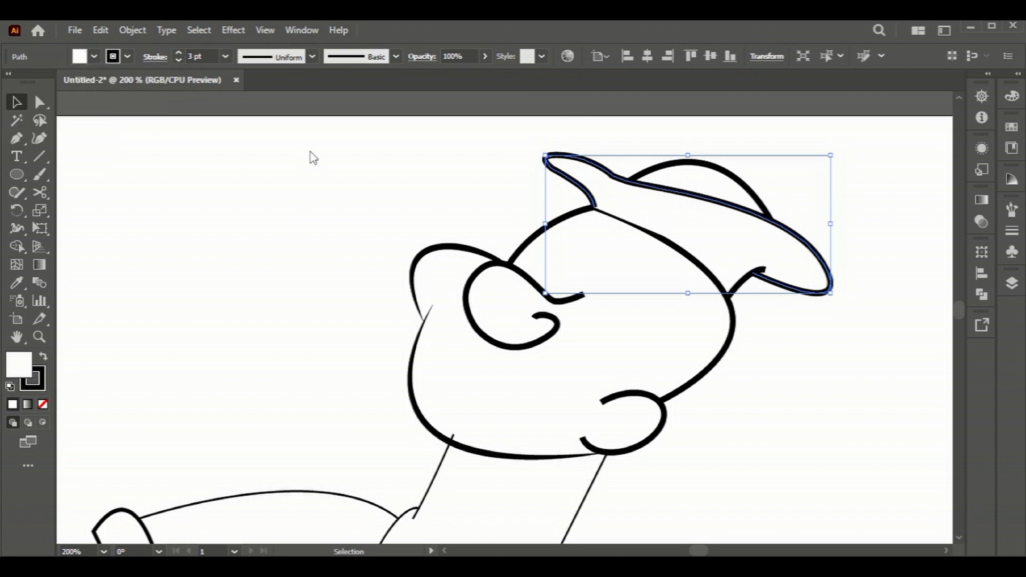
Bring the head shape forward in front of the hat.
right_click(688, 264)
click(486, 181)
click(641, 229)
click(671, 251)
right_click(671, 252)
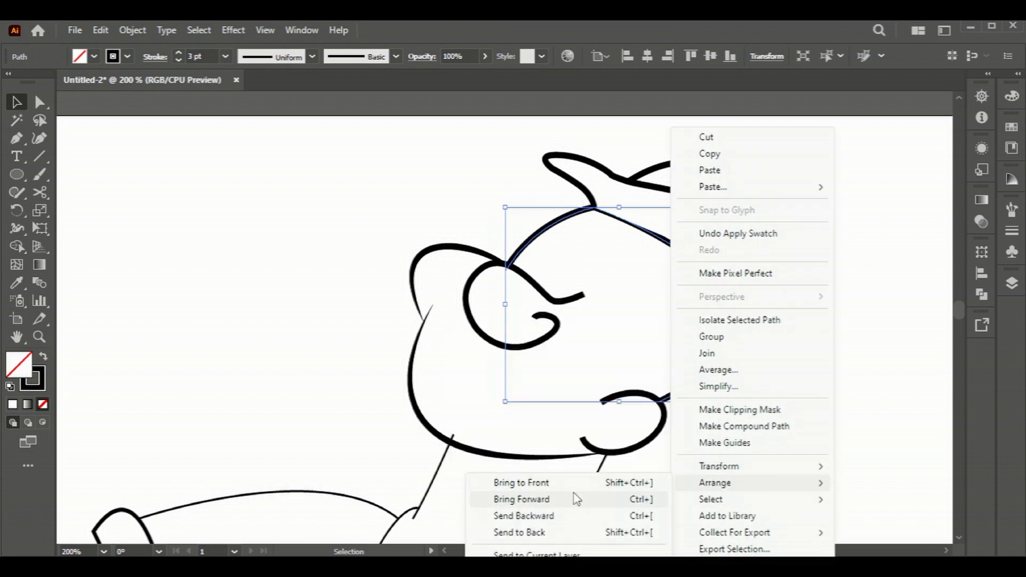
click(574, 498)
click(641, 310)
Send the hat backward twice to settle its stacking order.
right_click(656, 226)
mouse_move(715, 483)
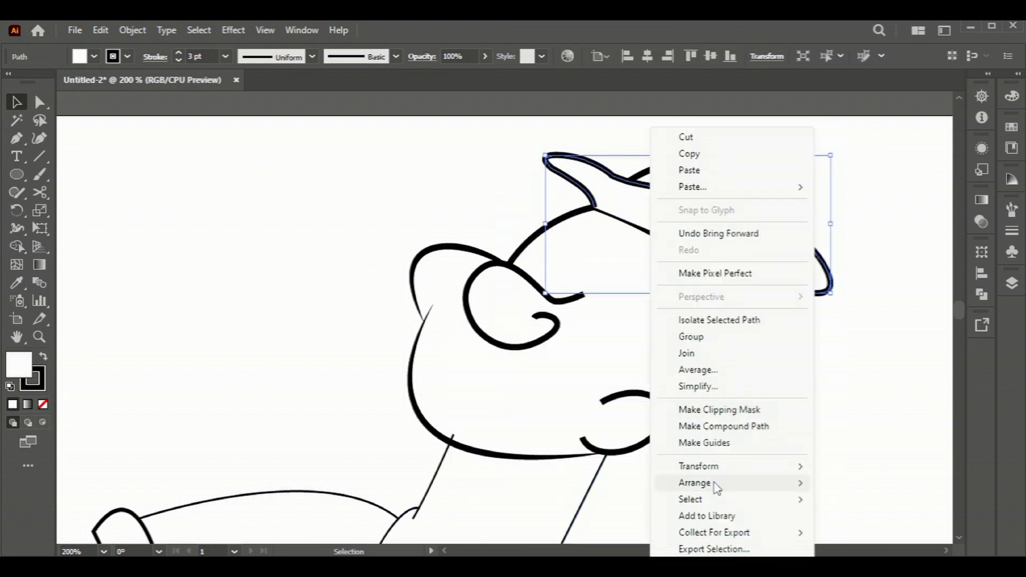
click(850, 513)
right_click(685, 243)
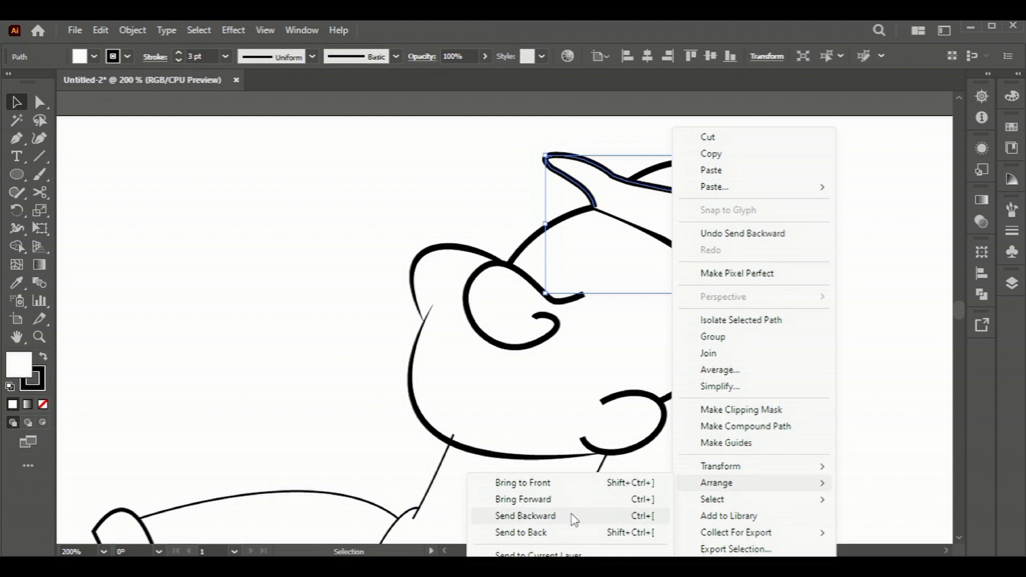
click(572, 518)
right_click(687, 240)
click(580, 513)
click(842, 396)
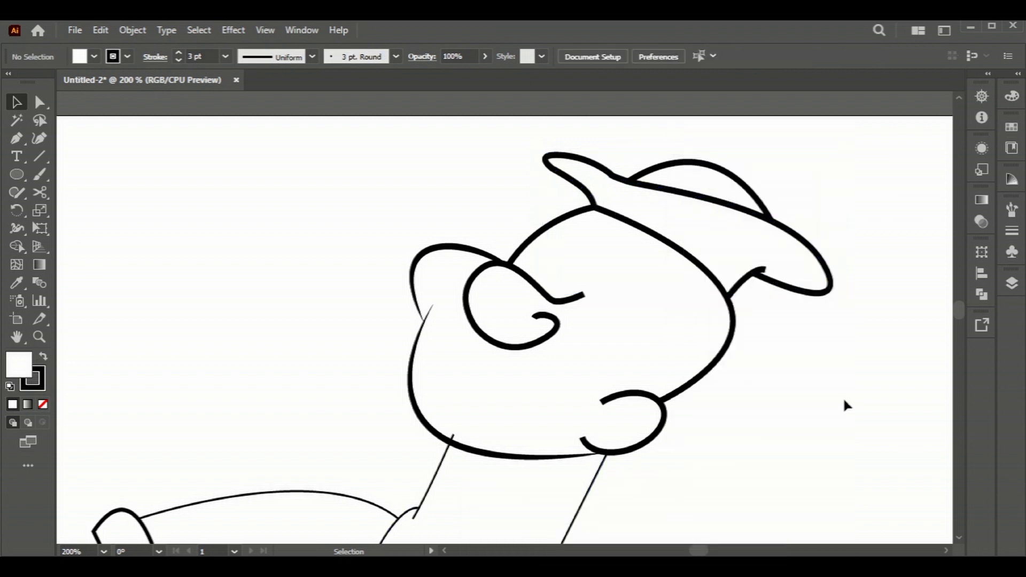
scroll(764, 387, down, 3)
scroll(765, 387, up, 1)
scroll(760, 391, up, 1)
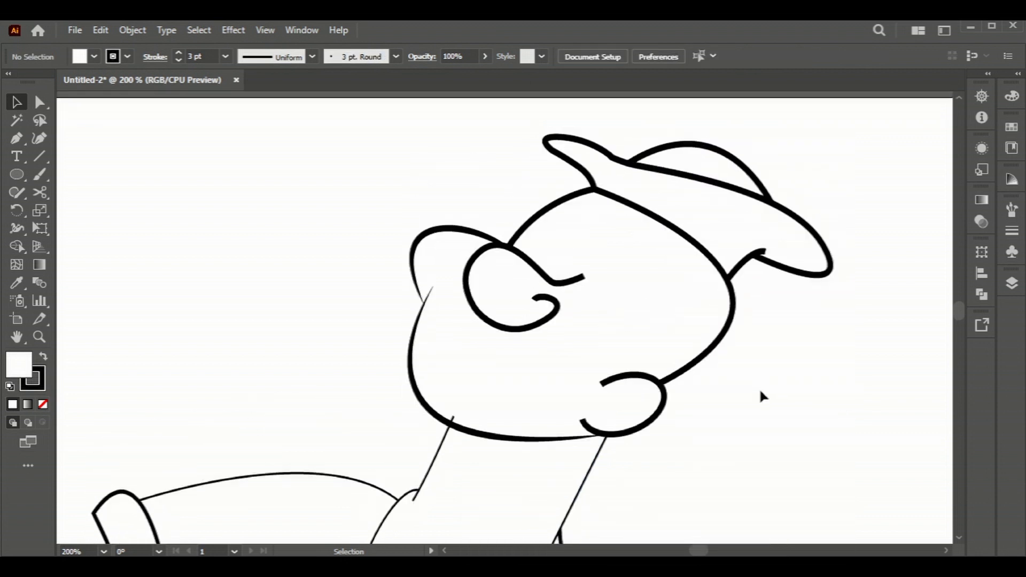
scroll(698, 261, down, 2)
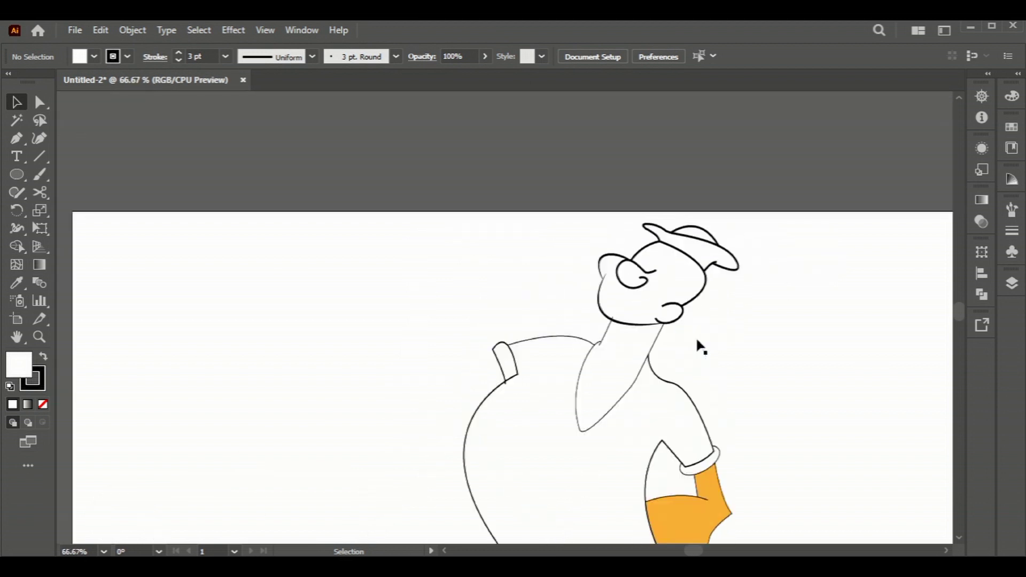
scroll(698, 342, up, 1)
Draw an S-curve on the forehead with a 1 pt tapered width stroke.
click(17, 139)
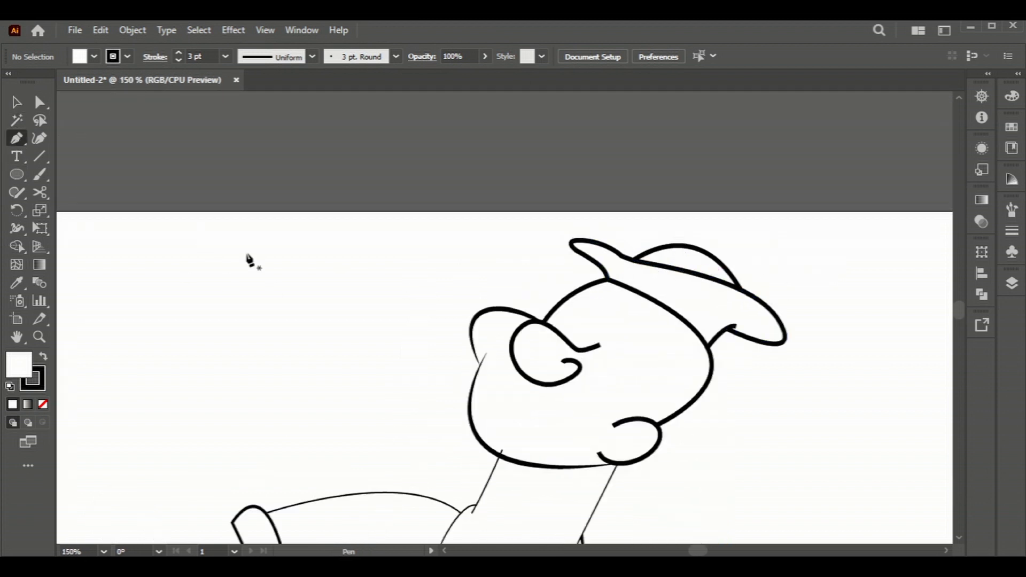
scroll(605, 302, up, 1)
scroll(598, 294, up, 1)
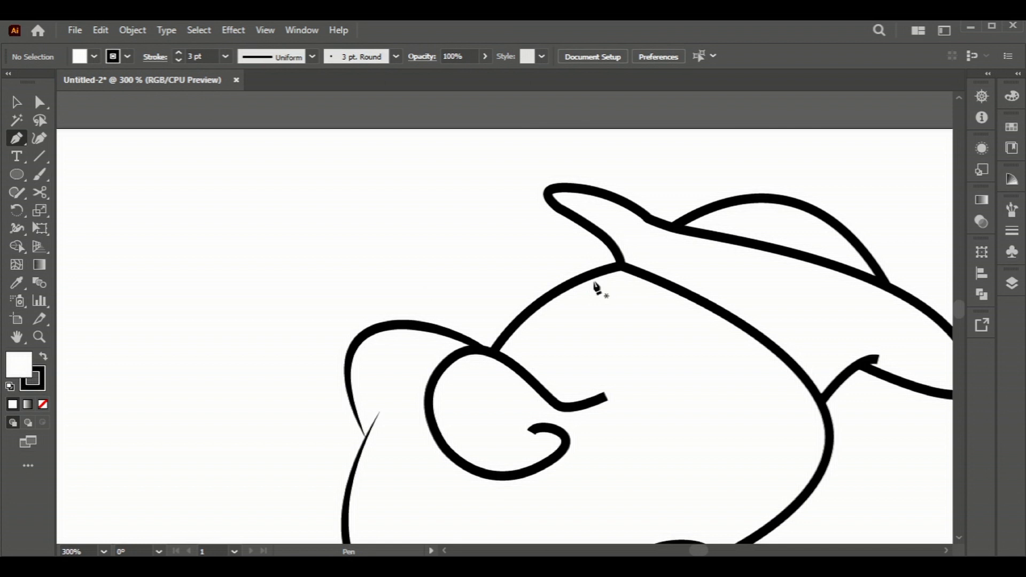
drag(610, 293, 604, 355)
key(v)
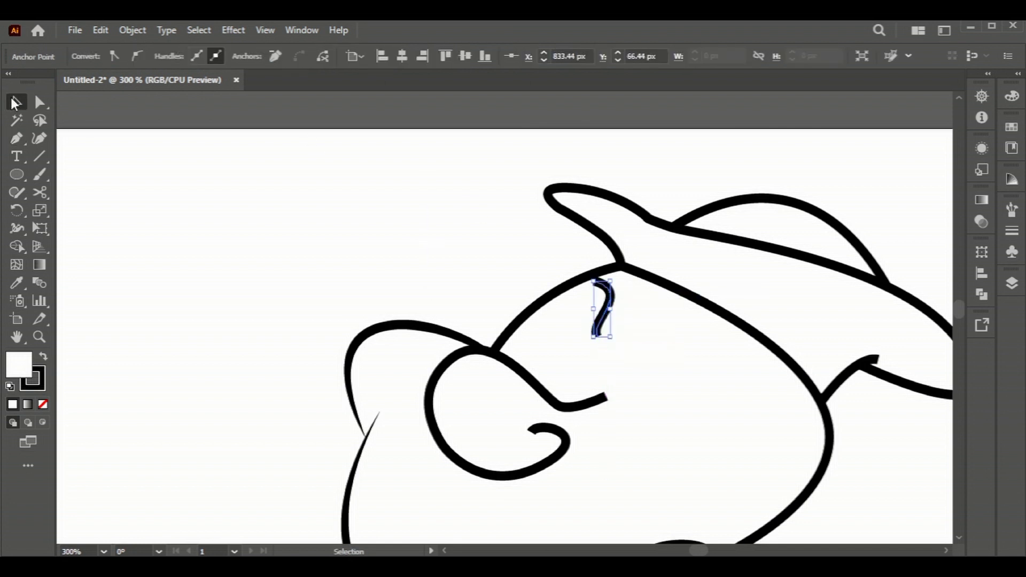
click(609, 315)
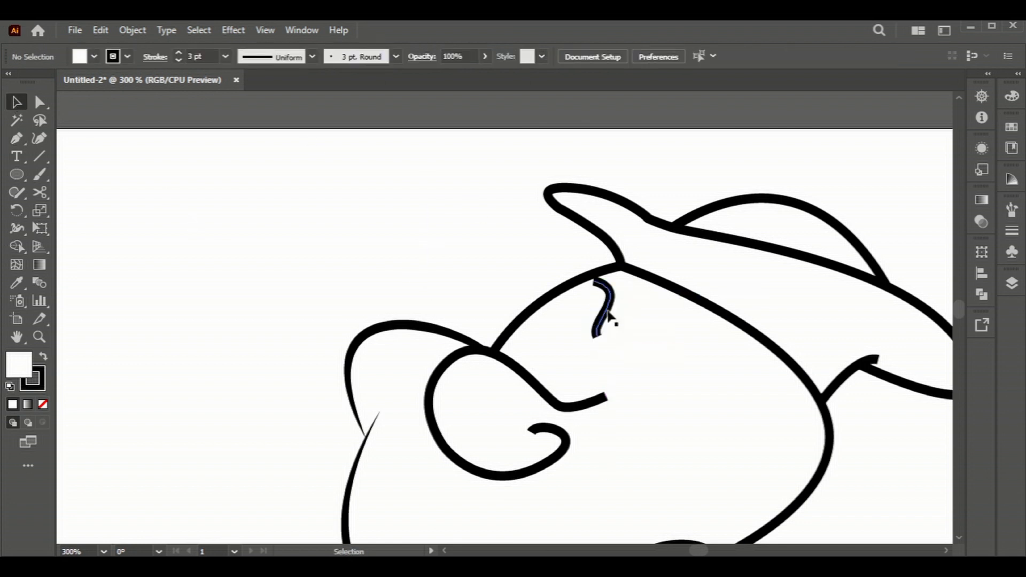
click(179, 61)
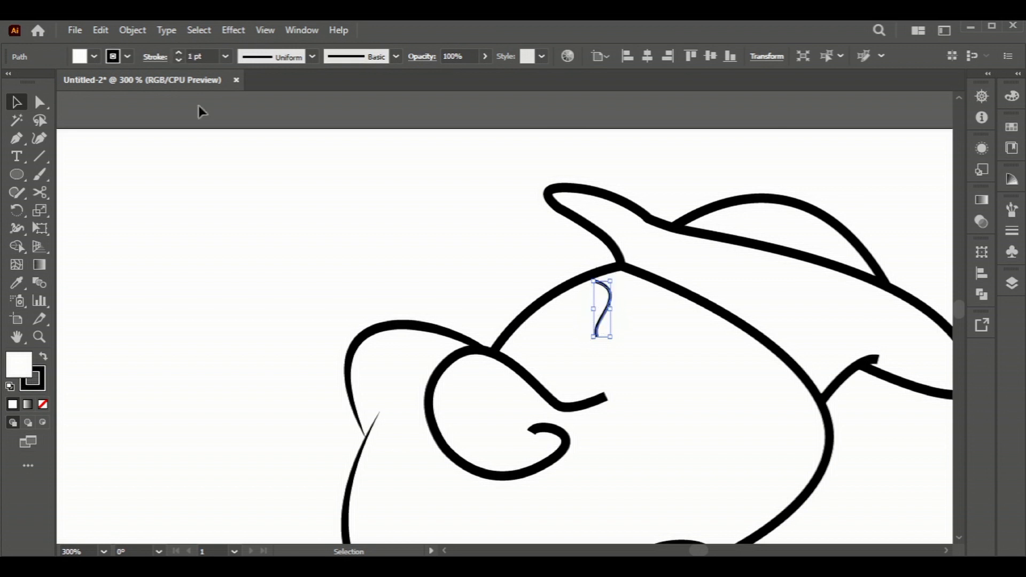
click(312, 57)
click(265, 88)
click(357, 212)
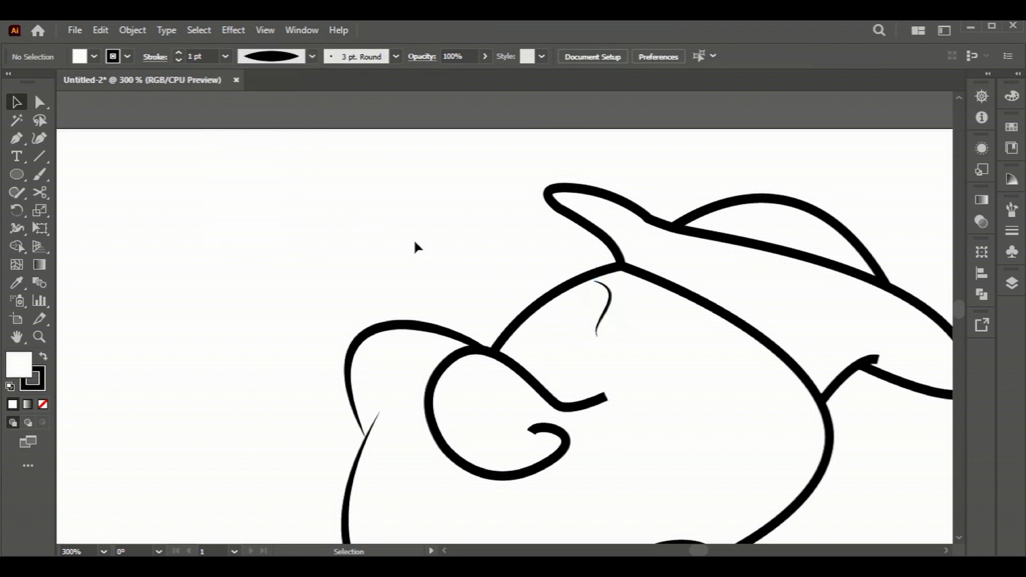
Draw a small arc and move it onto the forehead beside the S-curve.
click(331, 231)
drag(347, 232, 355, 249)
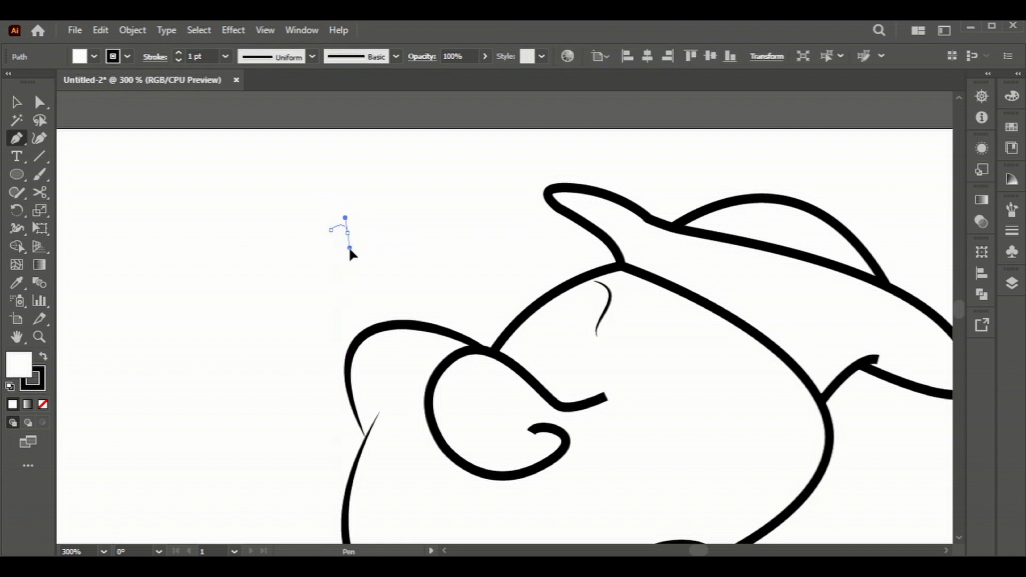
key(v)
click(321, 227)
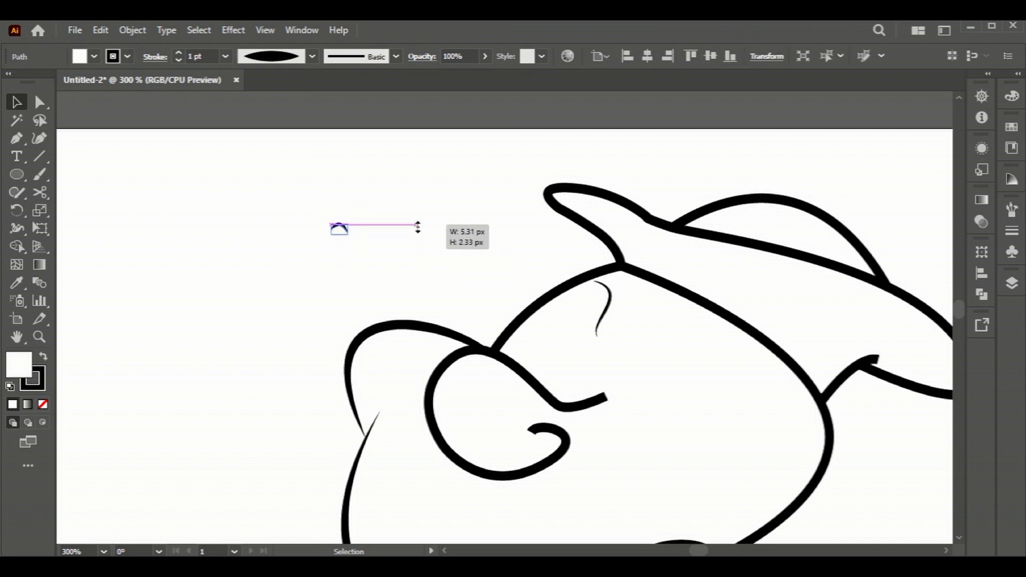
mouse_move(342, 228)
mouse_down()
mouse_move(572, 324)
mouse_move(551, 332)
mouse_move(571, 369)
mouse_up()
scroll(569, 330, up, 3)
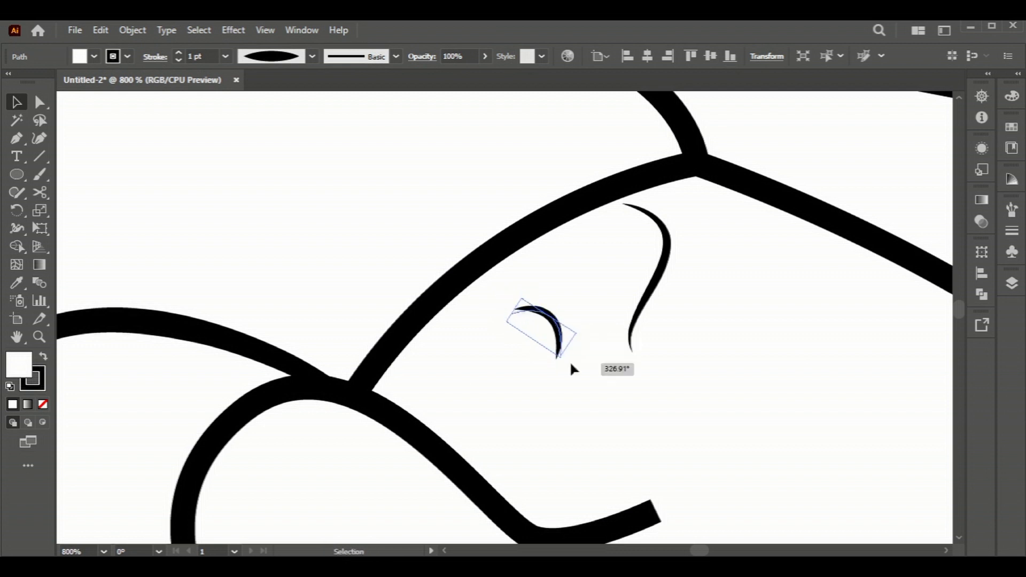
click(406, 236)
Set both eye strokes to 2 pt and scale them up.
scroll(406, 236, down, 4)
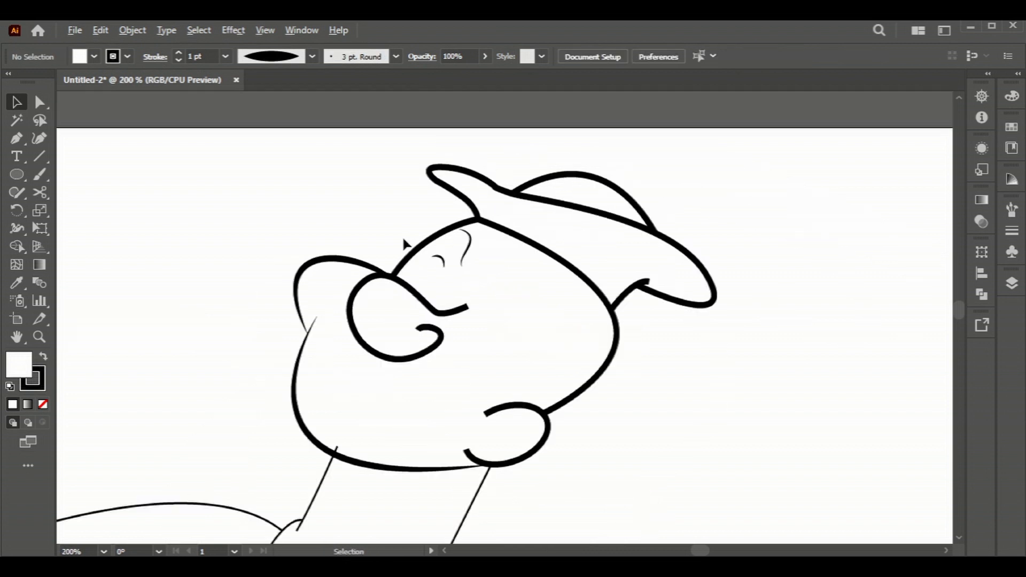
click(470, 247)
click(179, 53)
click(228, 193)
click(455, 267)
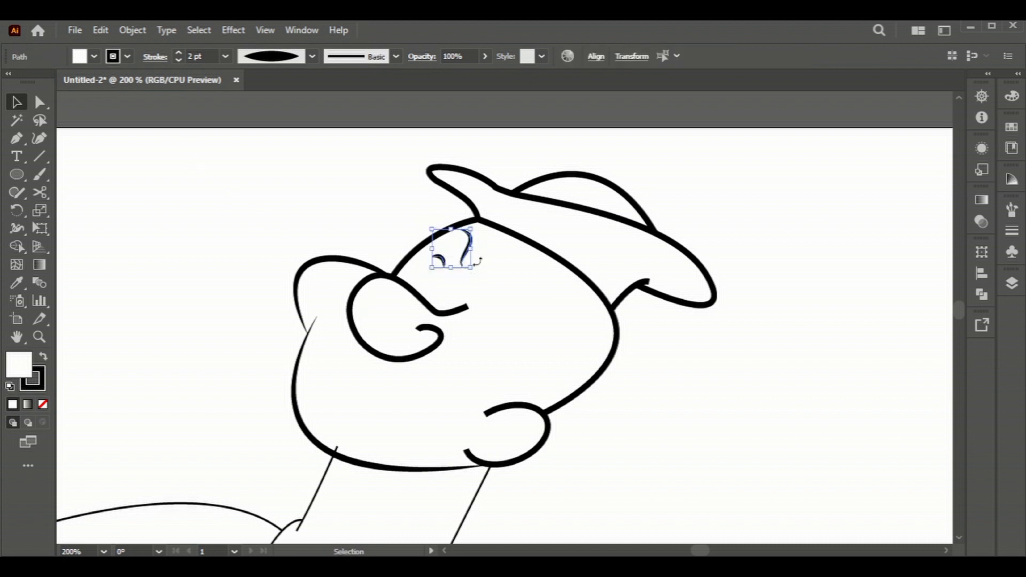
key(super)
click(448, 262)
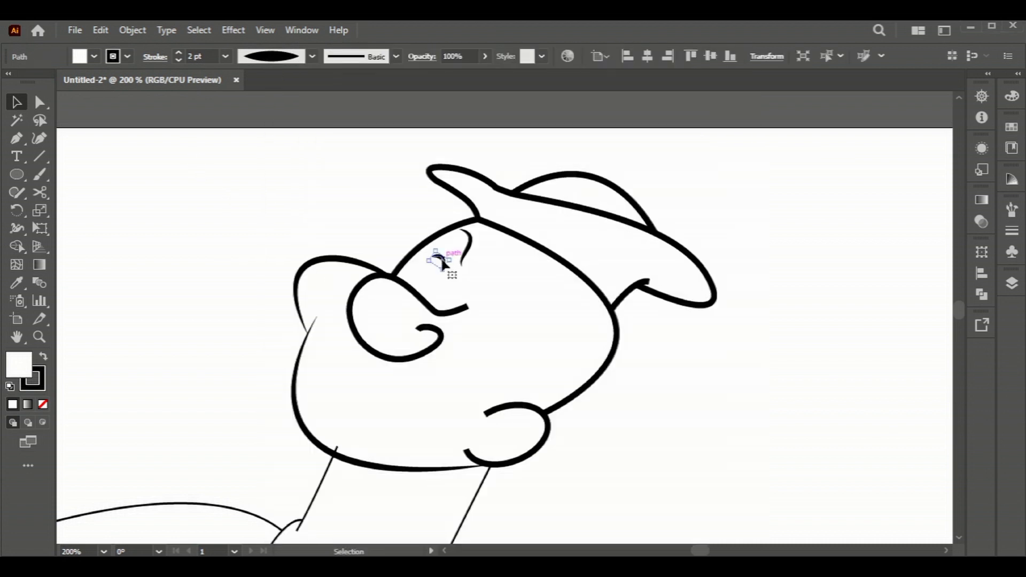
drag(469, 268, 479, 275)
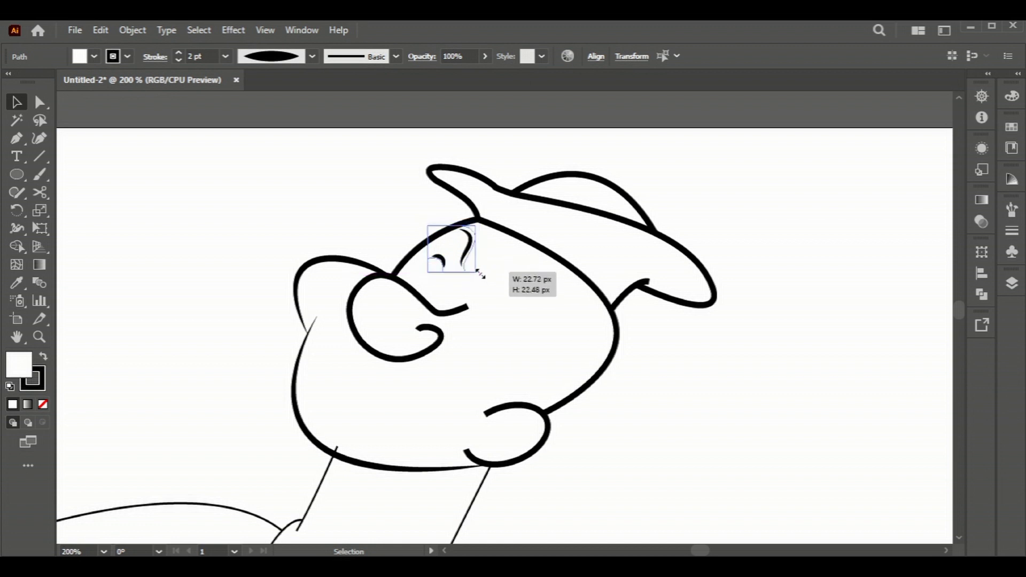
click(473, 244)
Set the right eye stroke's fill to None.
click(94, 56)
click(15, 86)
click(337, 210)
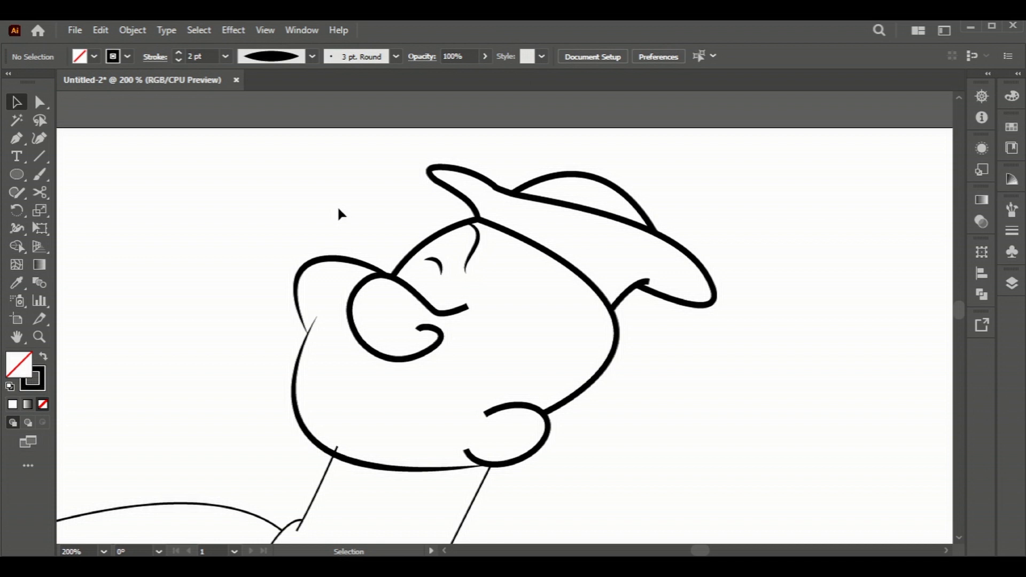
scroll(338, 205, down, 1)
Draw a tall upright ellipse to the right of the face.
click(18, 138)
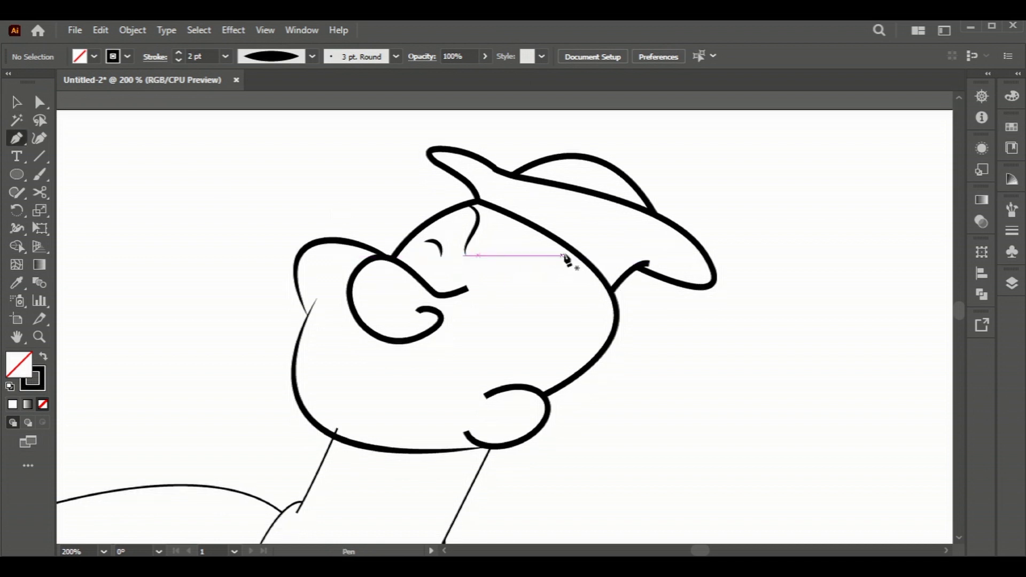
click(18, 174)
mouse_move(765, 348)
mouse_down()
mouse_move(838, 386)
mouse_move(788, 431)
mouse_up()
key(v)
Draw a Pen curve across the bottom of the ellipse.
key(p)
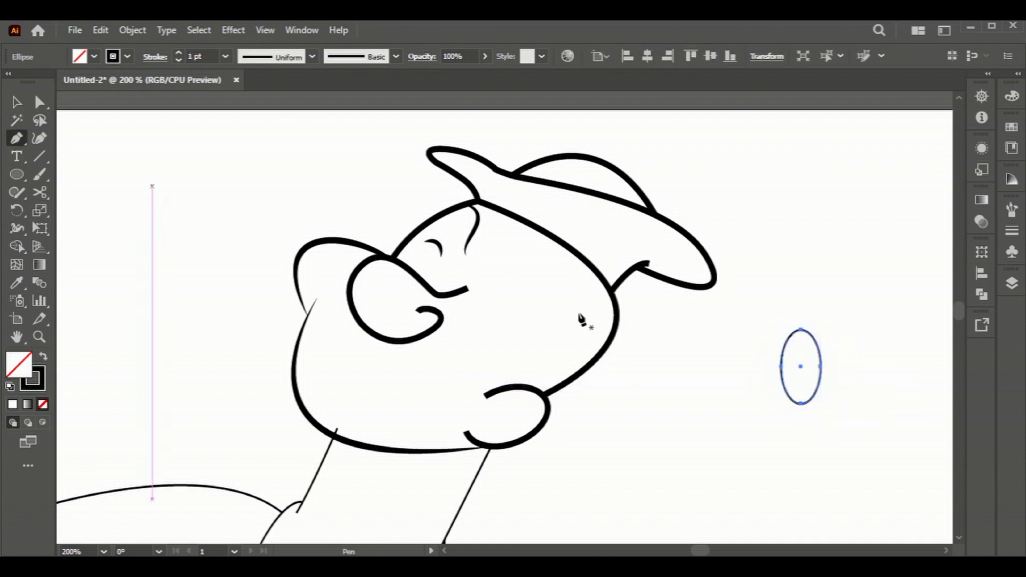
click(781, 404)
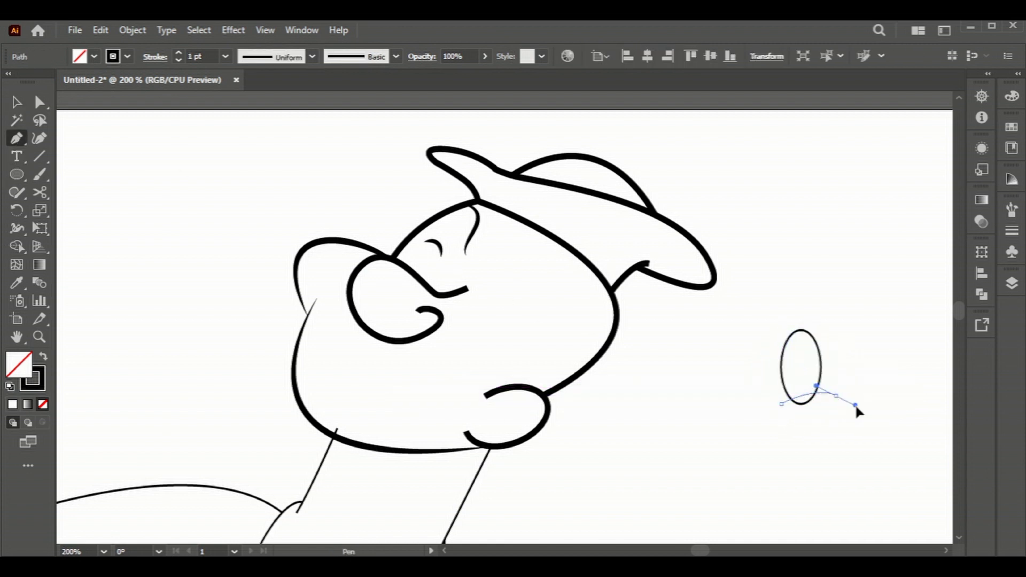
drag(855, 409, 859, 409)
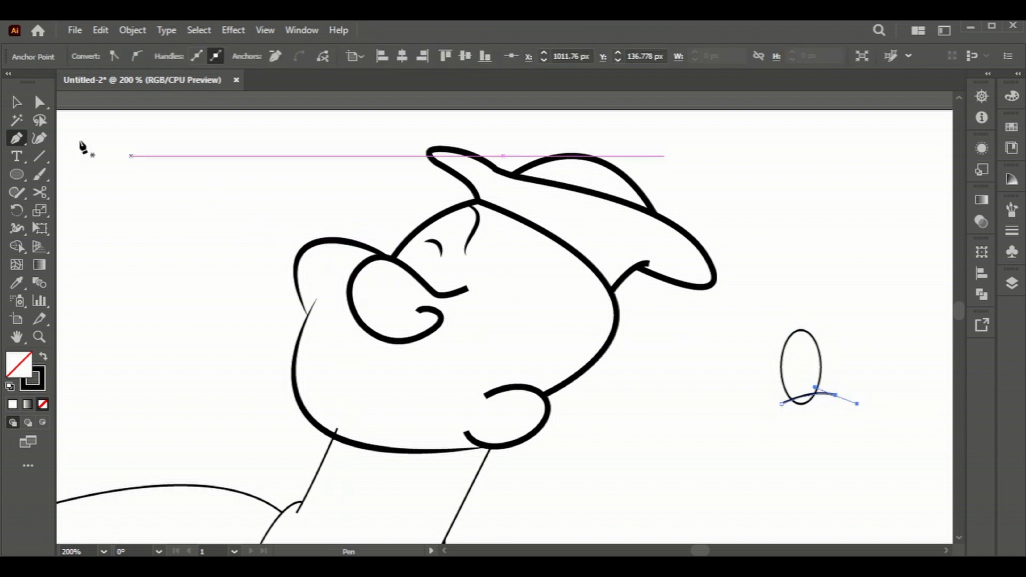
key(v)
Paste a copy of the ellipse in front and shrink it into a small pupil.
click(783, 357)
right_click(822, 372)
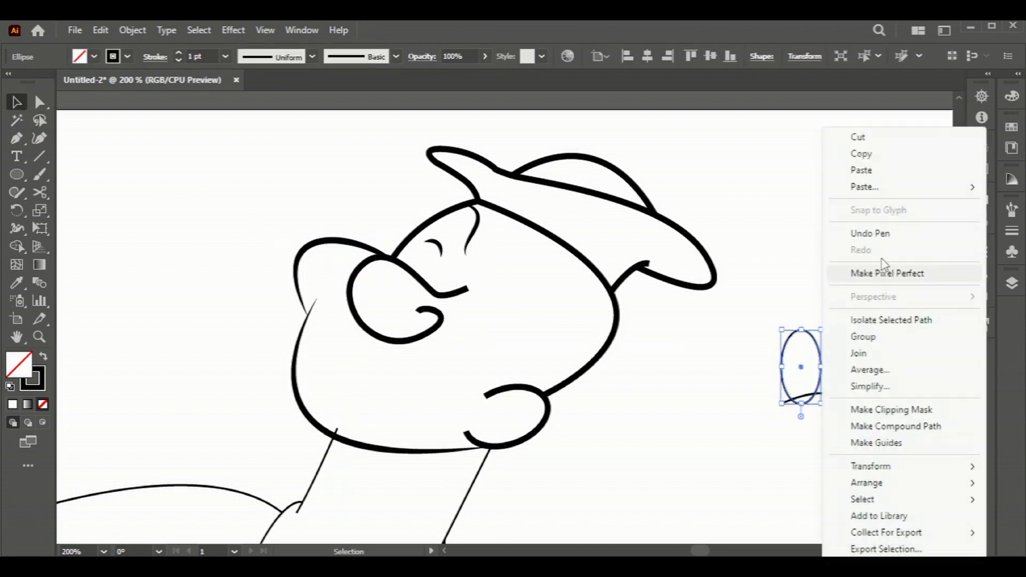
click(713, 222)
mouse_move(777, 327)
mouse_down()
mouse_move(801, 363)
mouse_move(812, 342)
mouse_up()
key(ctrl+plus)
Place the small ellipse inside the large one and fill it black.
click(896, 351)
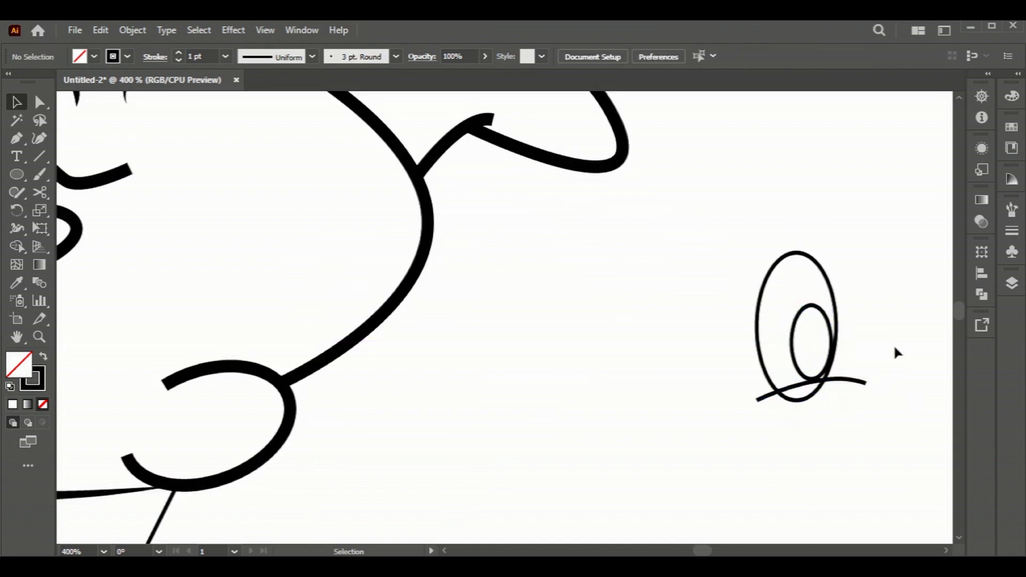
click(831, 326)
click(1012, 127)
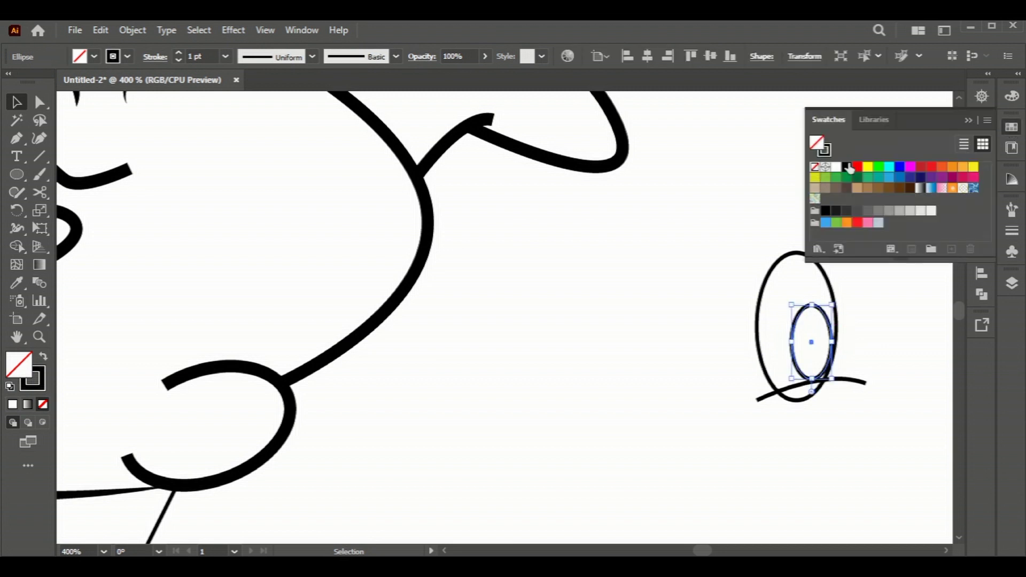
click(846, 167)
key(ctrl+shift+a)
click(907, 309)
Nudge the bottom curve up, then shift the pupil right and tilt it.
click(839, 381)
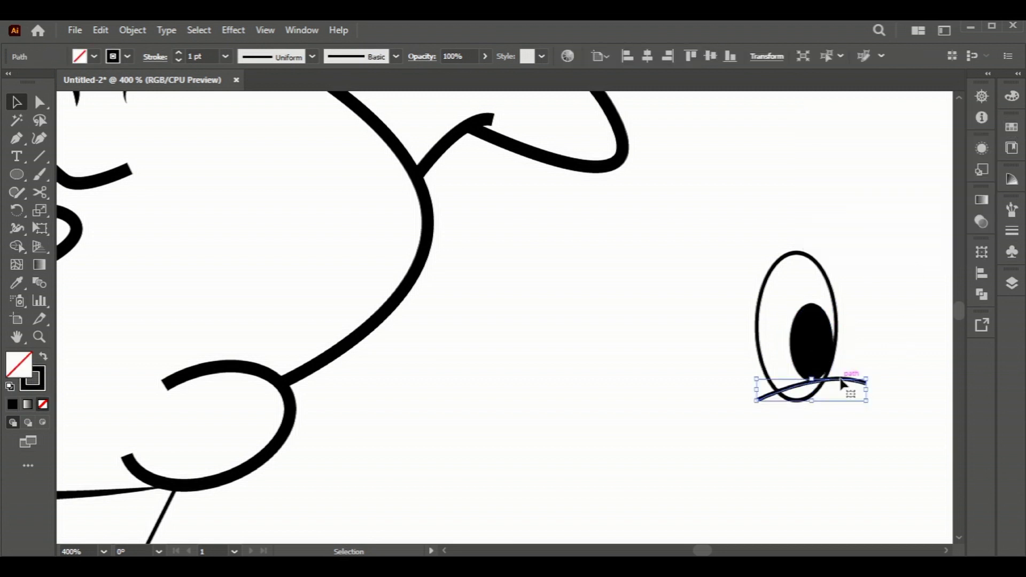
key(Up)
key(Up)
key(Up)
click(810, 342)
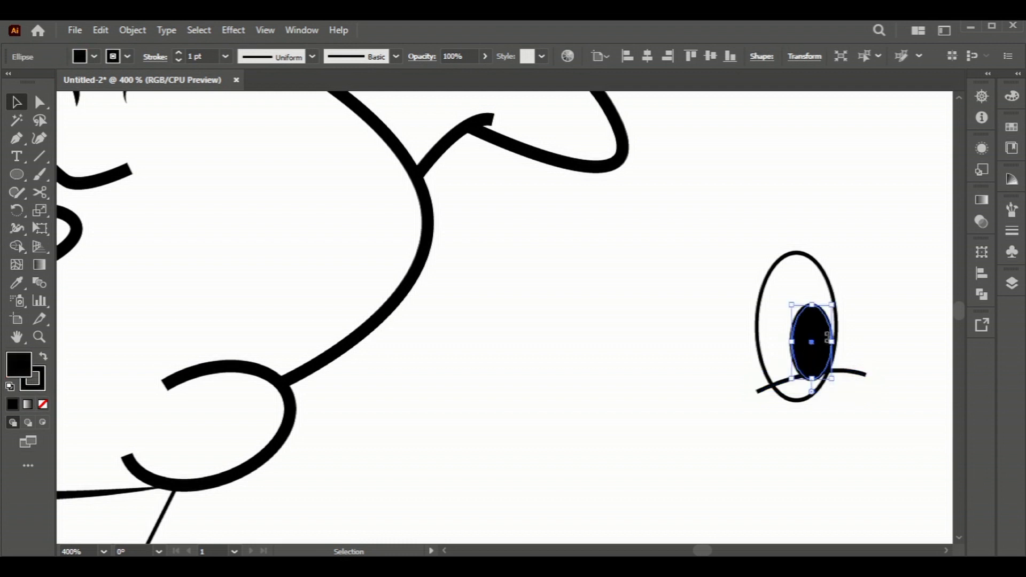
drag(809, 342, 820, 344)
drag(846, 304, 850, 307)
click(881, 410)
click(823, 342)
Use Shape Builder on outline, pupil and curve to fill the pupil gap black.
drag(895, 440, 755, 251)
click(16, 246)
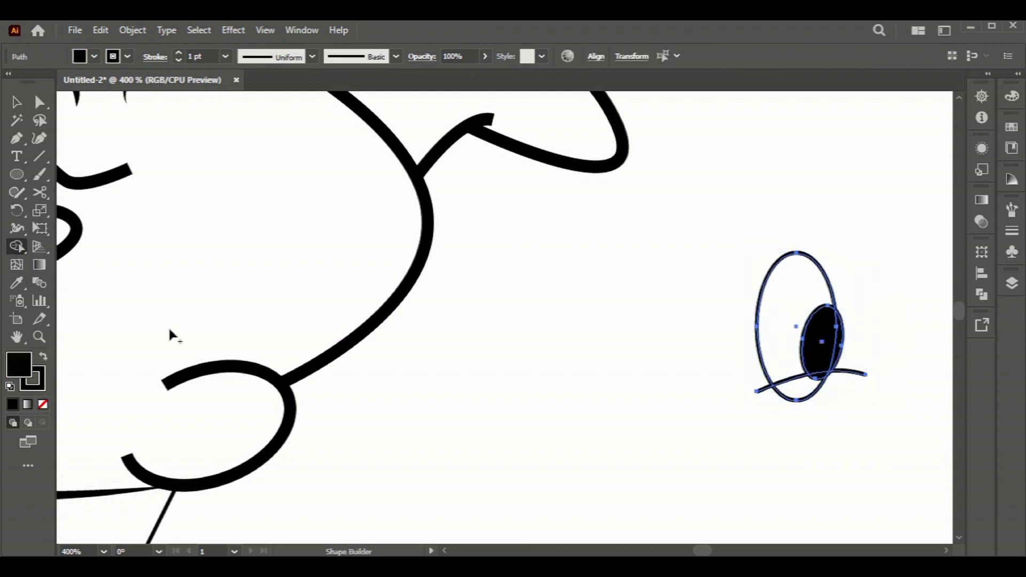
alt+click(840, 342)
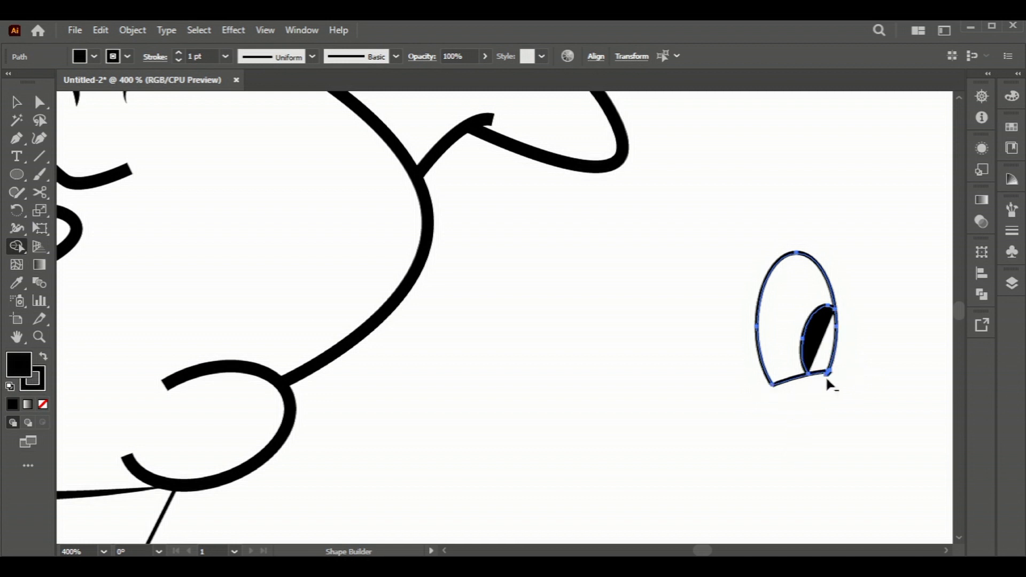
click(823, 358)
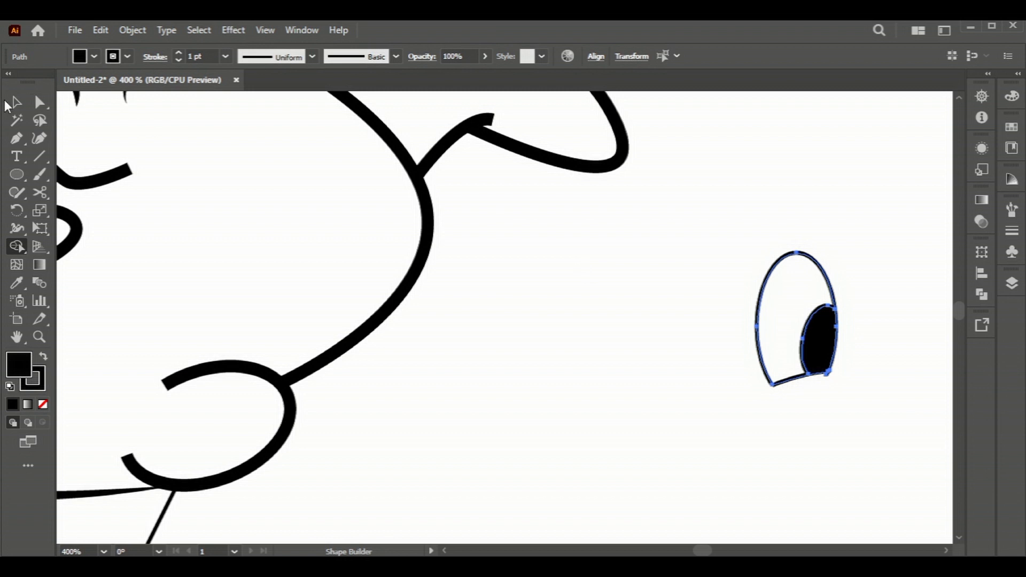
Delete the stray black sliver at the eye's lower tip.
click(16, 102)
drag(659, 231, 849, 373)
scroll(828, 392, up, 5)
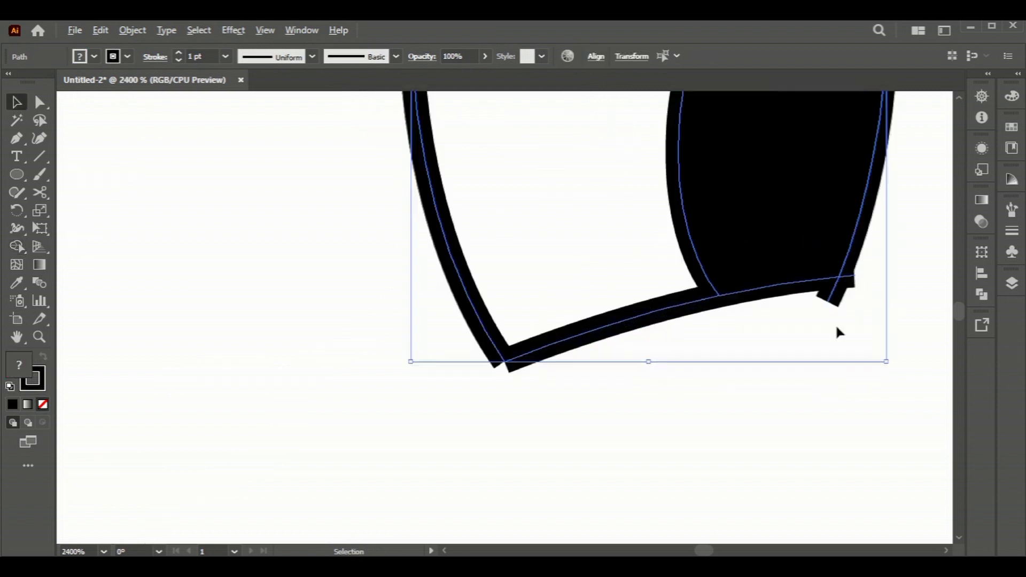
click(839, 309)
key(Delete)
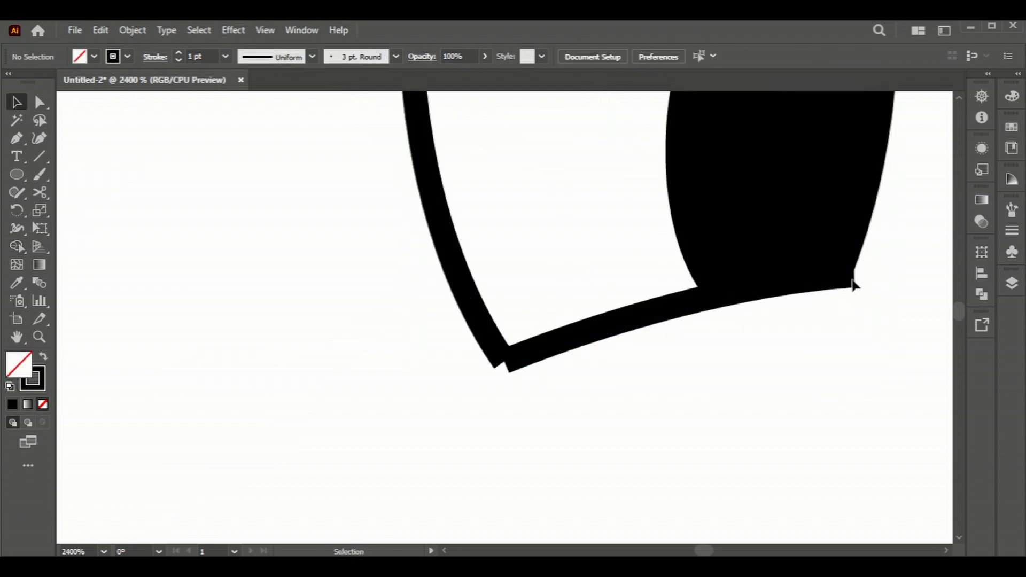
Move the bottom stroke's end anchor left with Direct Selection to tidy the eye's base.
click(515, 359)
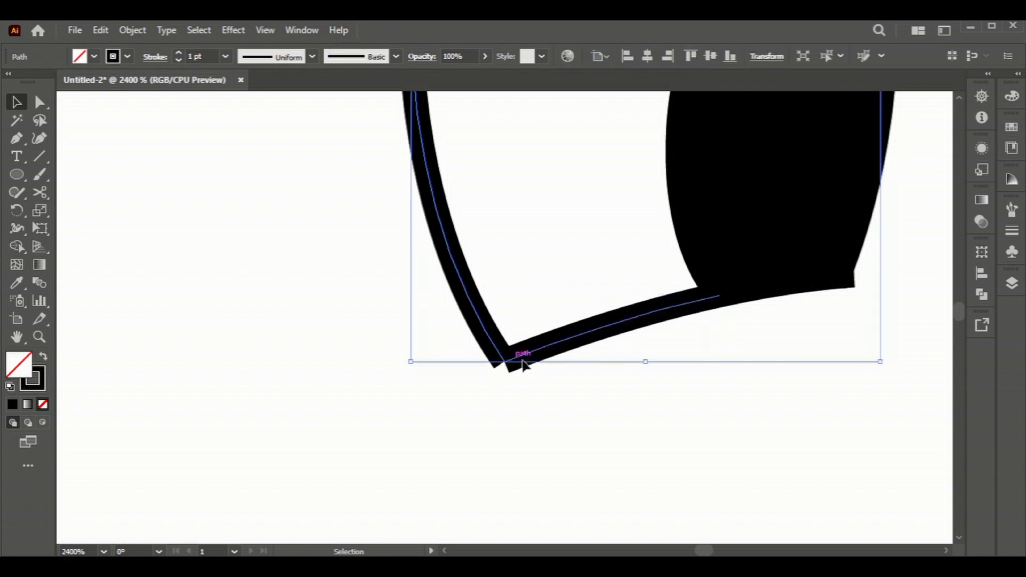
shift+click(564, 348)
click(453, 380)
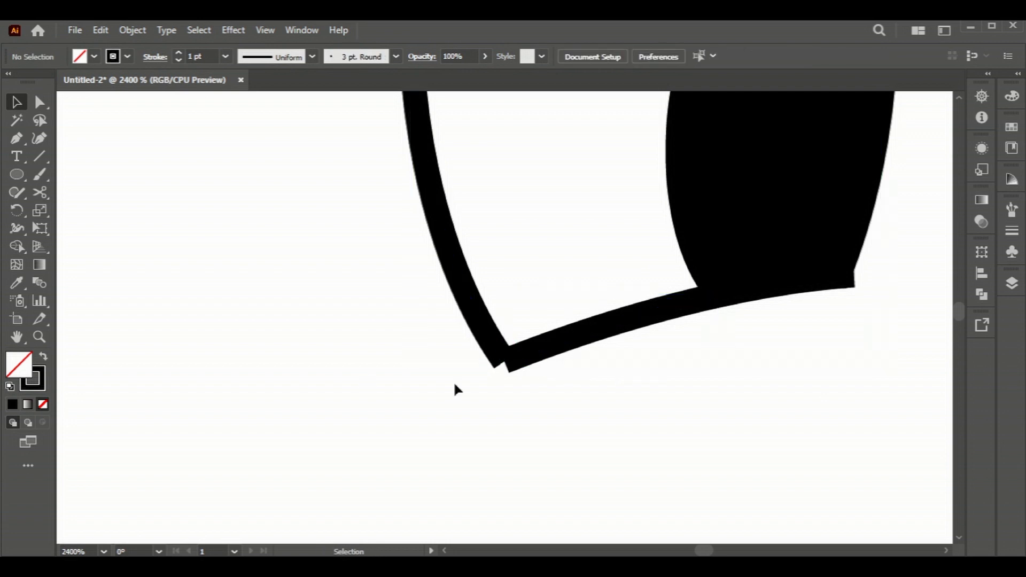
click(534, 352)
click(40, 102)
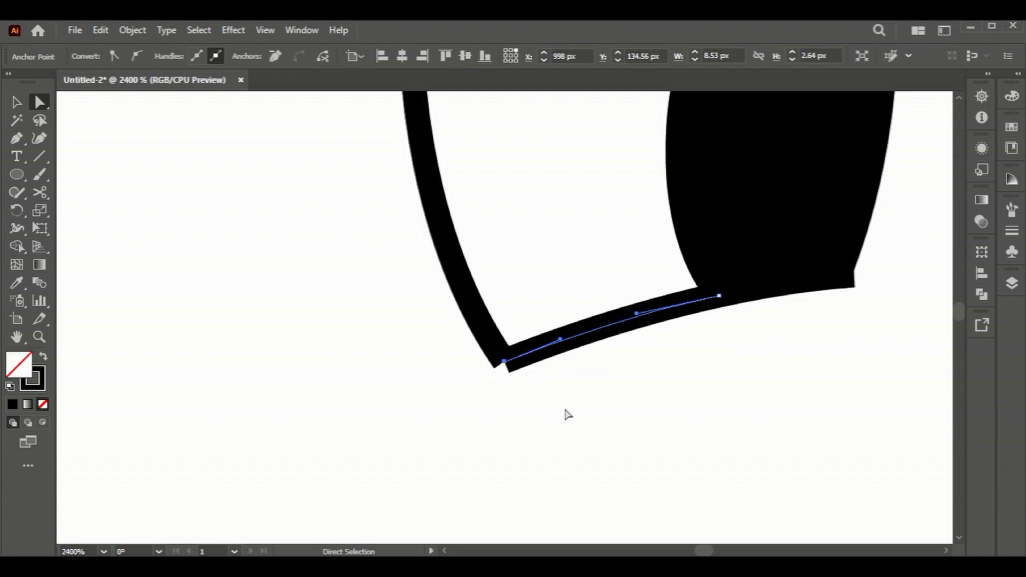
key(Left)
key(Left)
drag(479, 356, 487, 359)
click(529, 374)
scroll(533, 377, down, 5)
Rotate the eye group about 45° and drag it onto the character's face.
scroll(533, 376, down, 2)
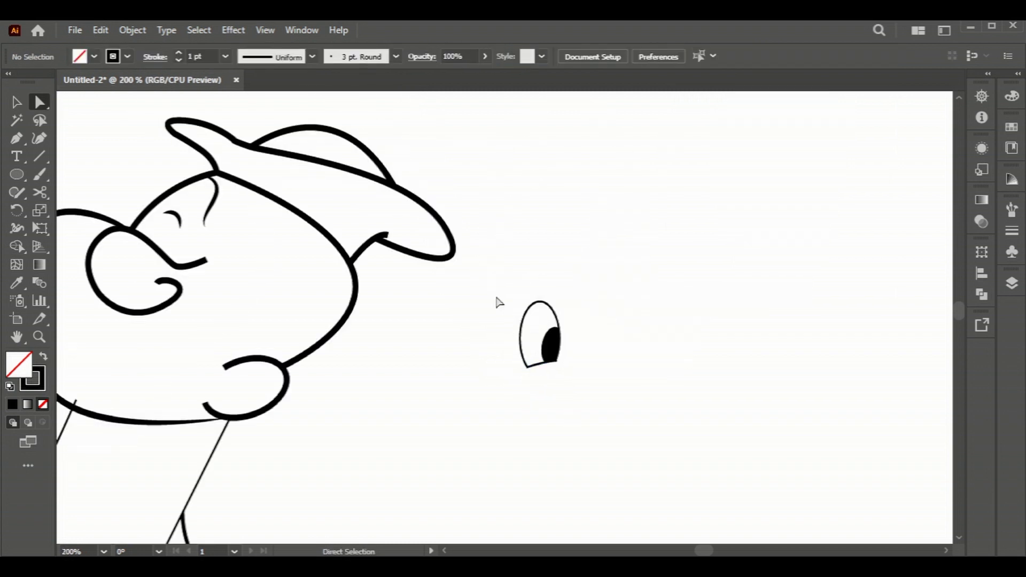
click(15, 101)
drag(501, 293, 625, 394)
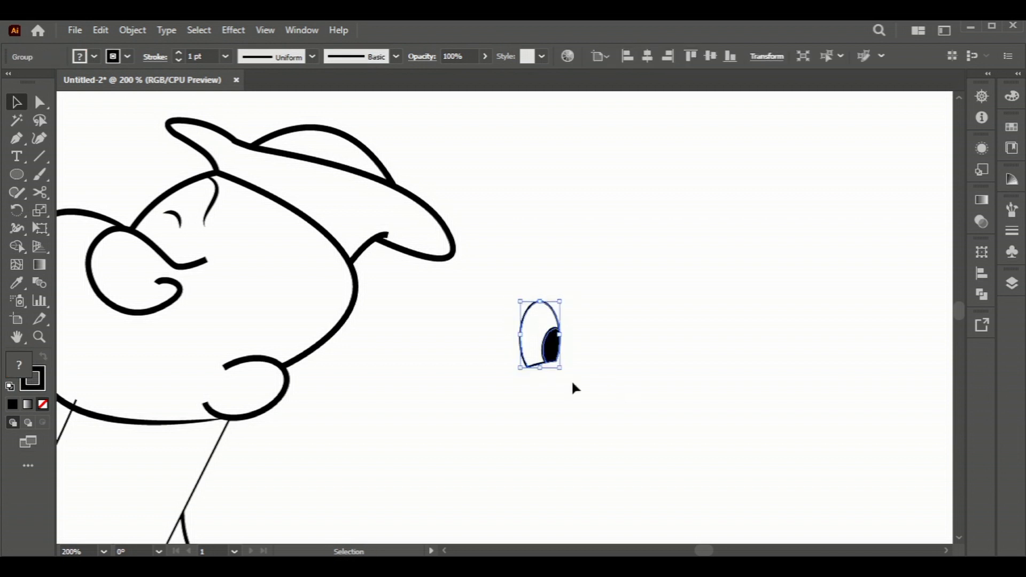
drag(565, 370, 540, 385)
drag(540, 337, 275, 275)
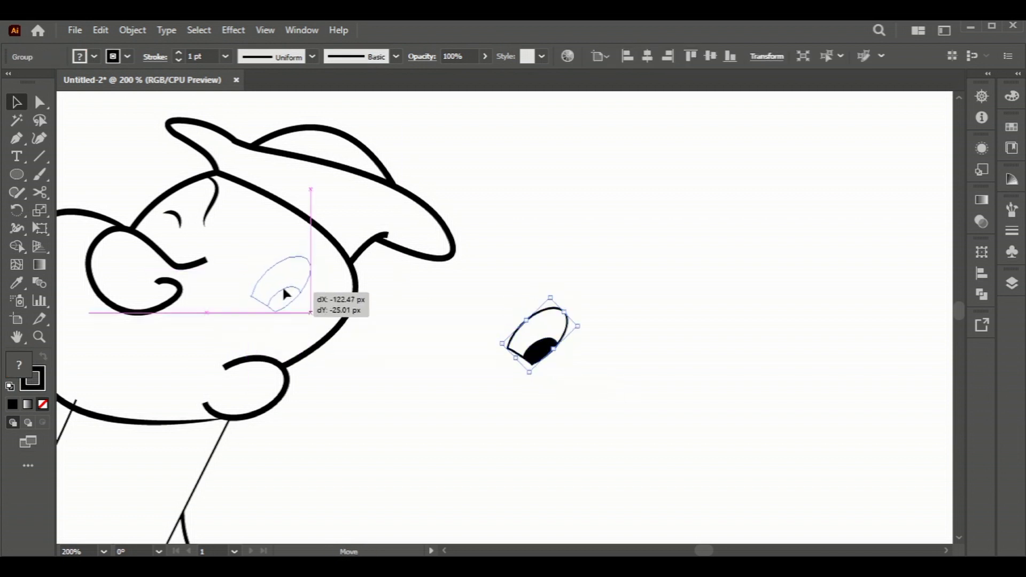
Pan to the head and check the placed eye.
click(397, 414)
drag(275, 291, 548, 293)
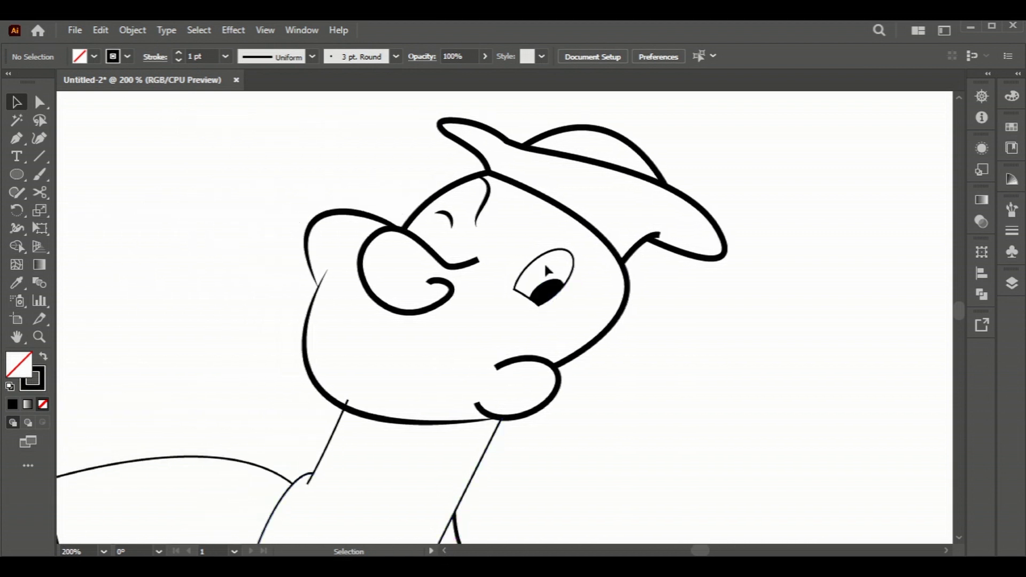
click(546, 267)
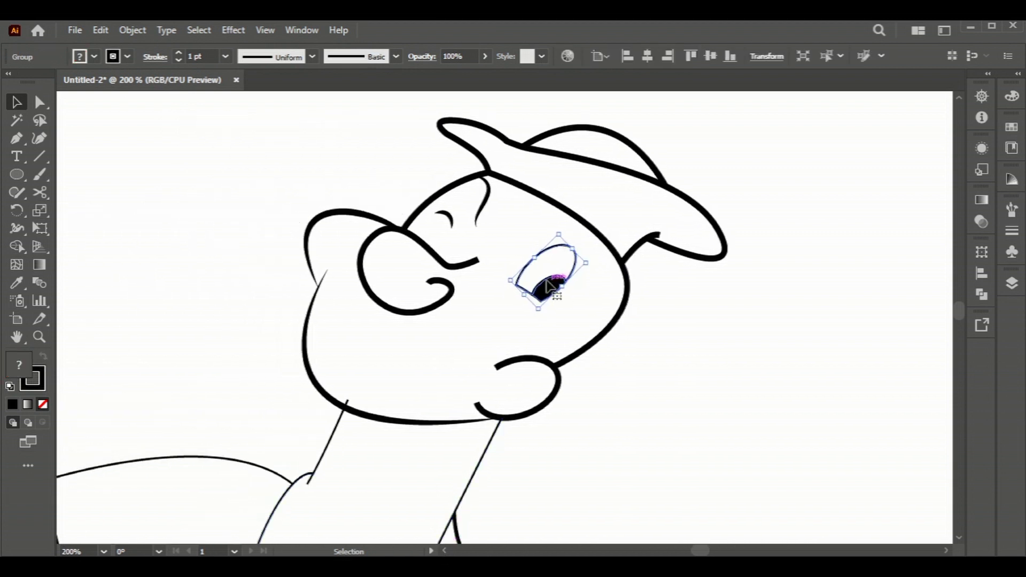
click(59, 142)
Draw a short curved Pen stroke and give it Width Profile 1.
click(737, 313)
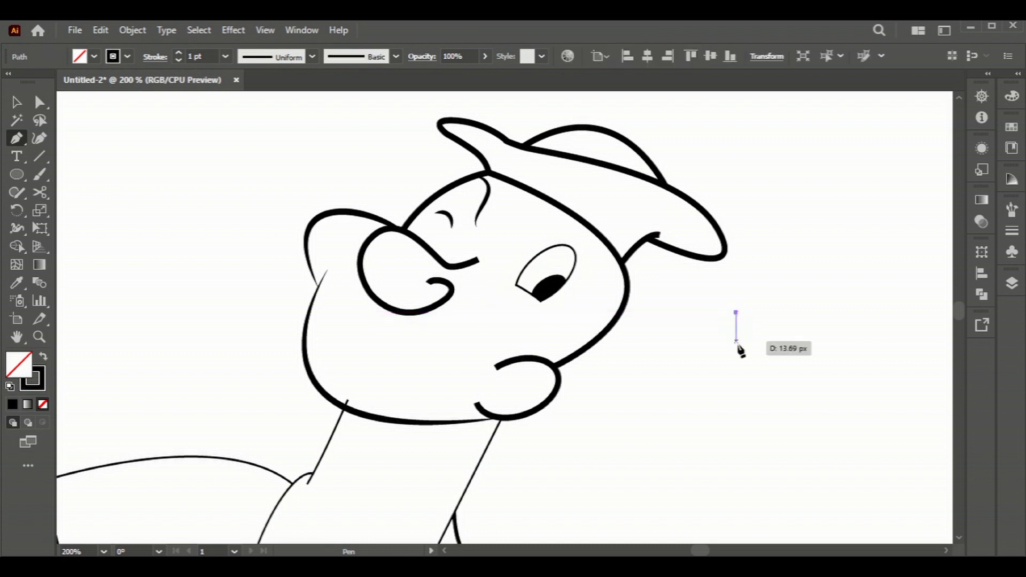
drag(731, 353, 709, 373)
ctrl+click(131, 132)
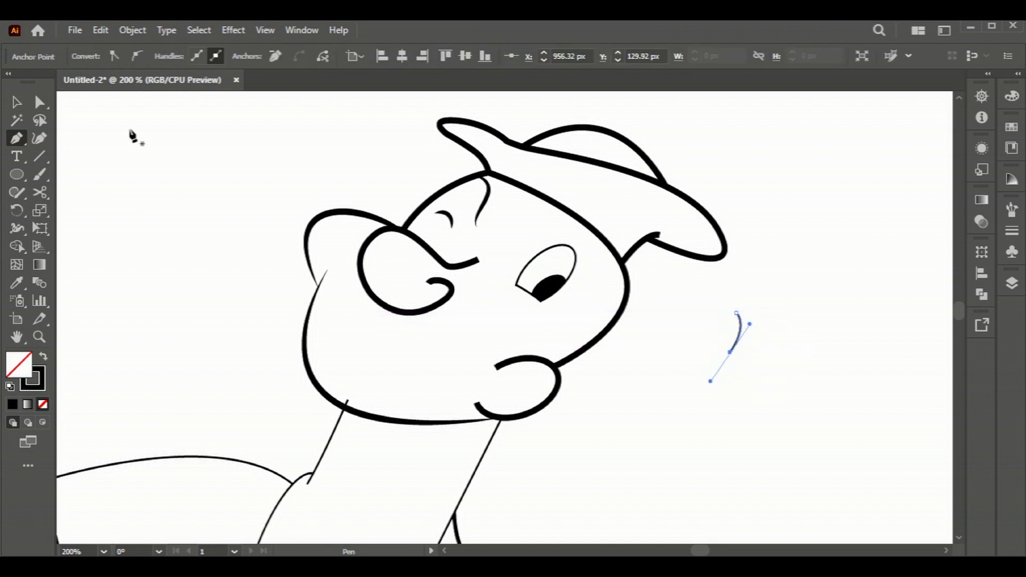
click(16, 101)
click(738, 324)
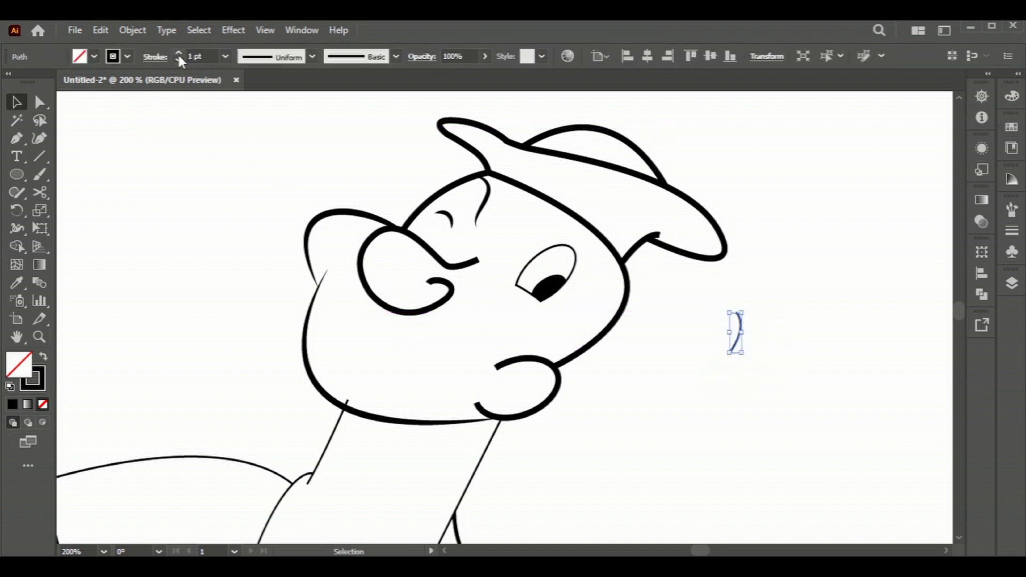
click(312, 56)
click(277, 105)
Place the tapered curve beside the eye against the head outline under the brim.
drag(737, 332, 589, 235)
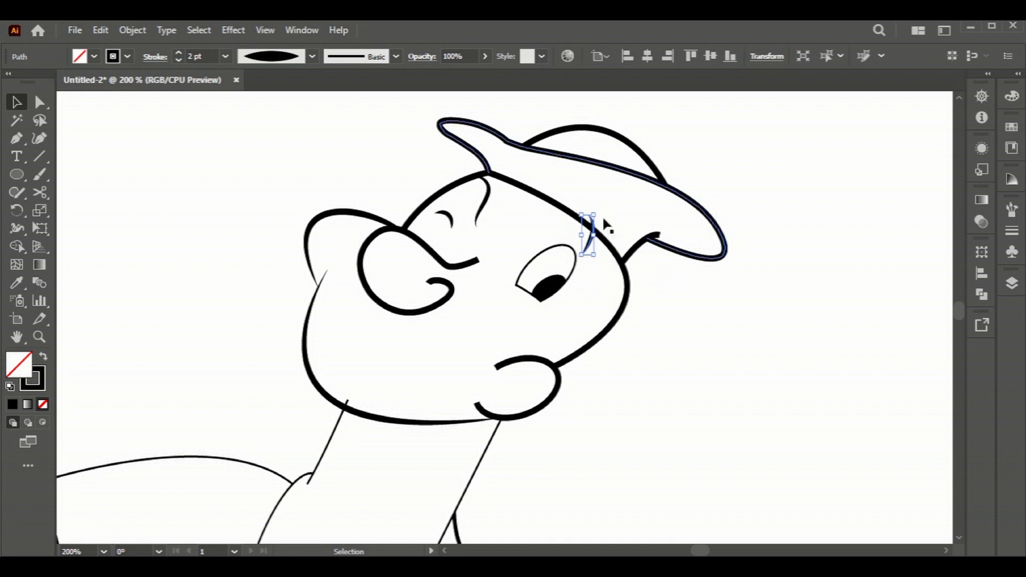
scroll(589, 243, up, 2)
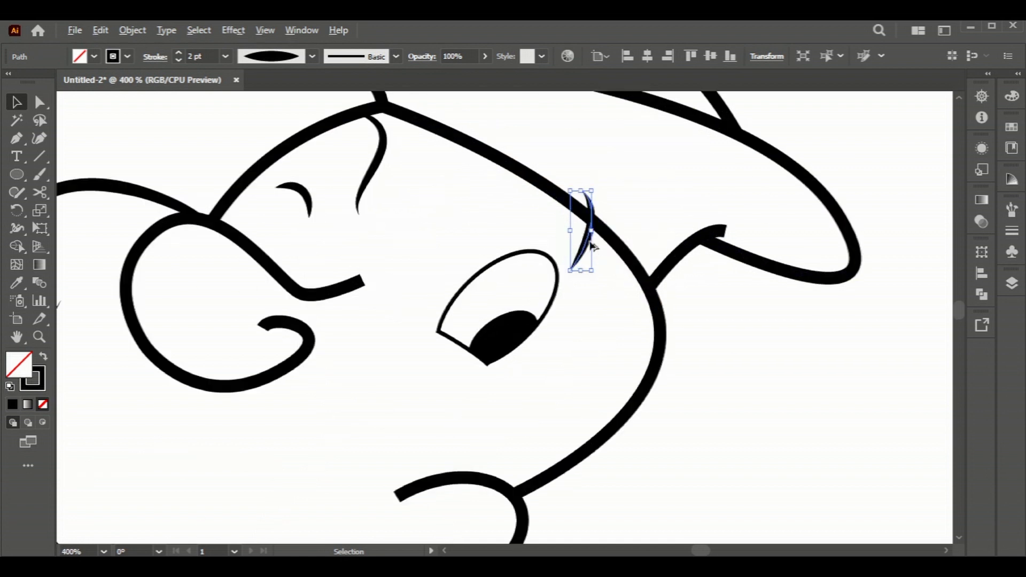
scroll(588, 241, up, 2)
mouse_move(587, 234)
mouse_down()
mouse_move(580, 248)
mouse_move(625, 295)
mouse_up()
click(731, 345)
click(790, 366)
scroll(880, 427, down, 4)
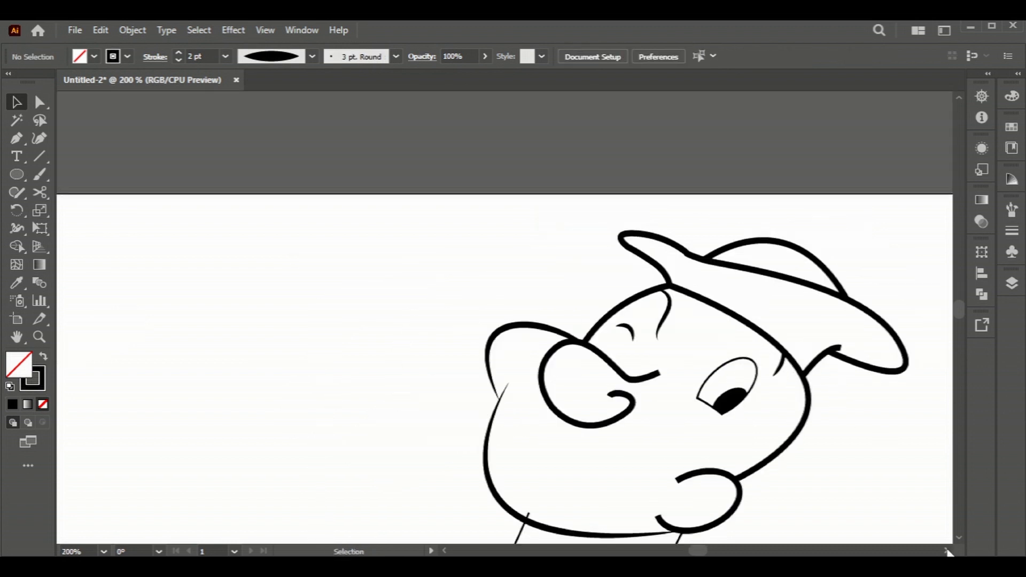
scroll(732, 472, right, 5)
scroll(732, 471, down, 2)
scroll(727, 475, down, 1)
Nudge the eye group a few steps up and to the left.
click(579, 331)
key(Up)
key(Up)
key(Up)
key(Left)
key(Left)
key(Left)
key(Up)
key(Up)
key(Up)
key(Up)
key(Up)
key(Up)
key(Left)
key(Left)
key(Left)
key(Up)
key(Up)
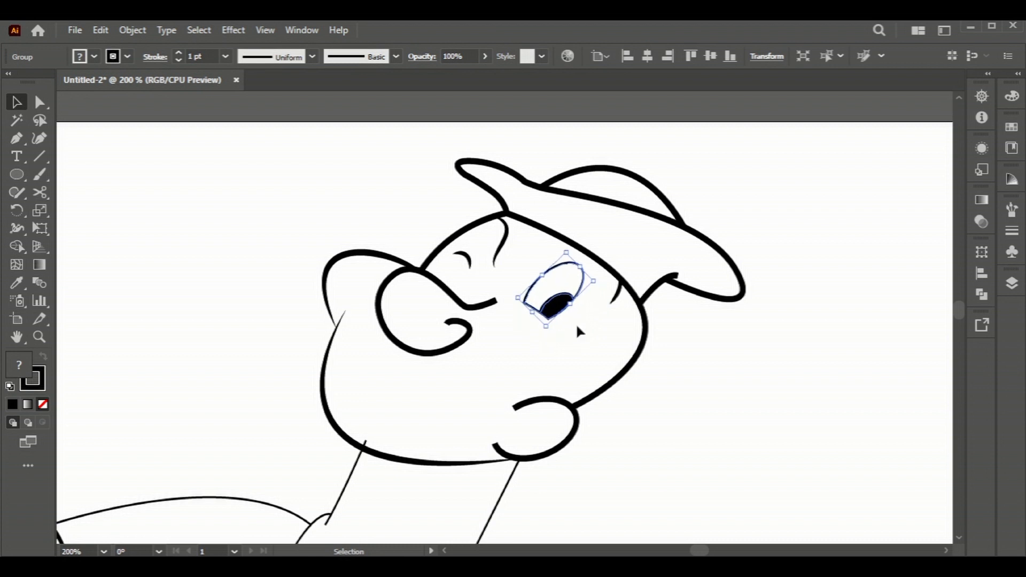
Drag the forehead crease's bottom anchor down toward the eyebrow.
click(615, 283)
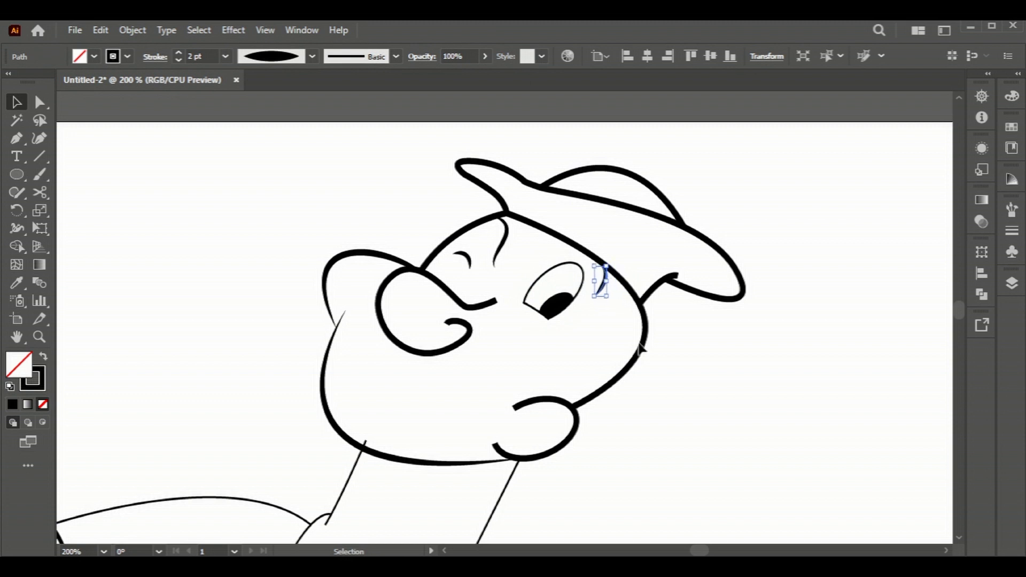
click(471, 261)
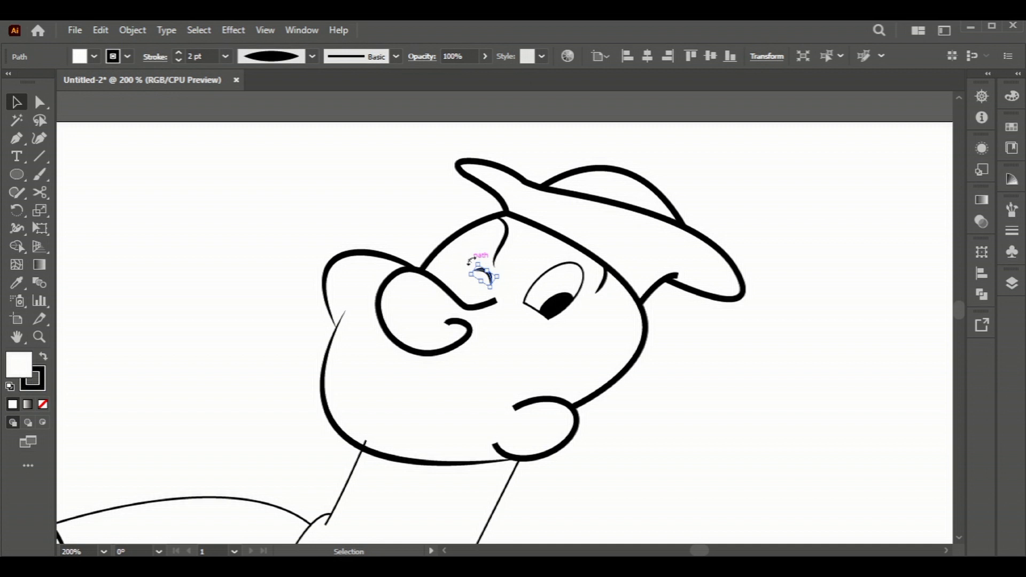
click(500, 257)
key(a)
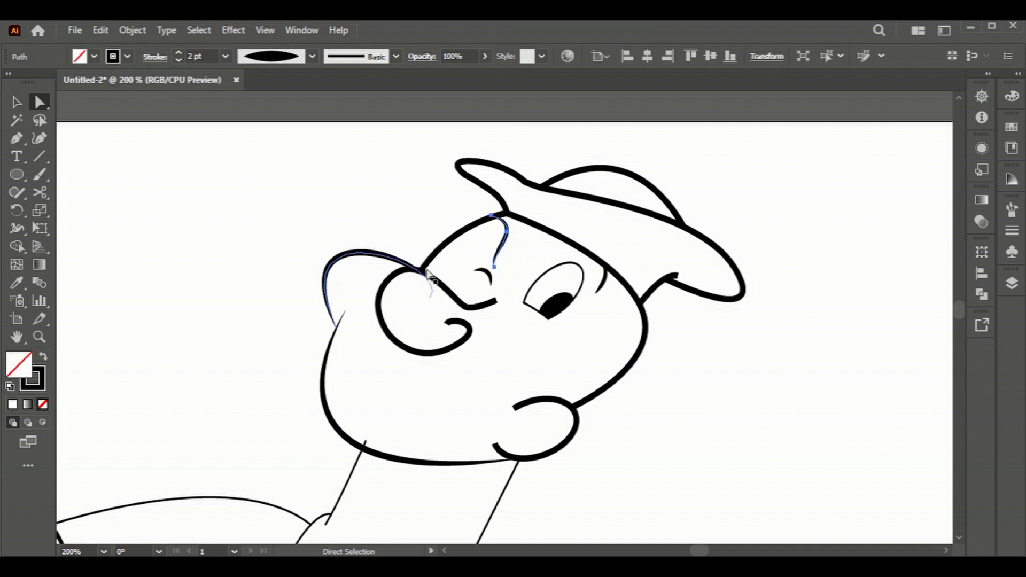
drag(343, 275, 529, 307)
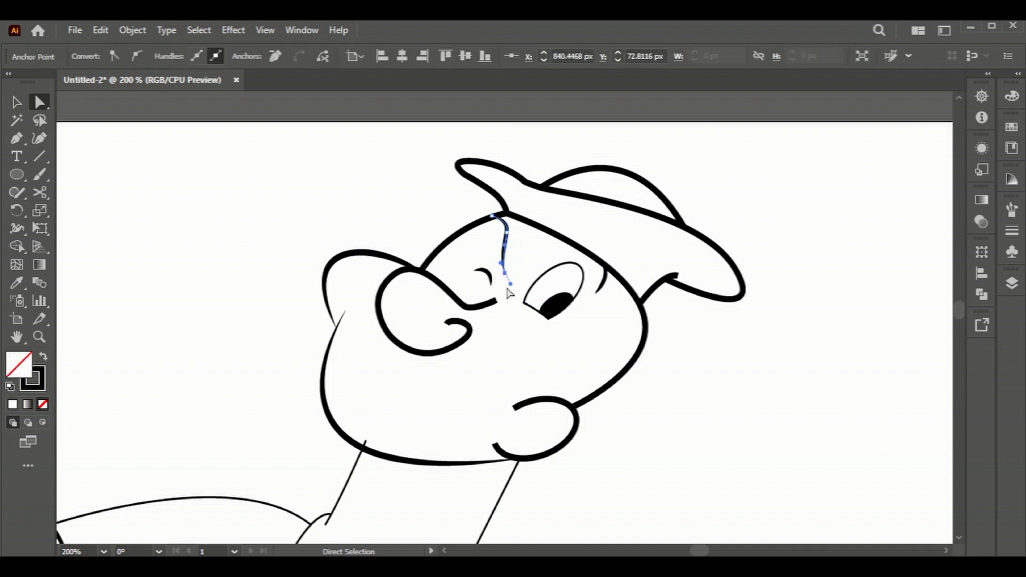
click(801, 382)
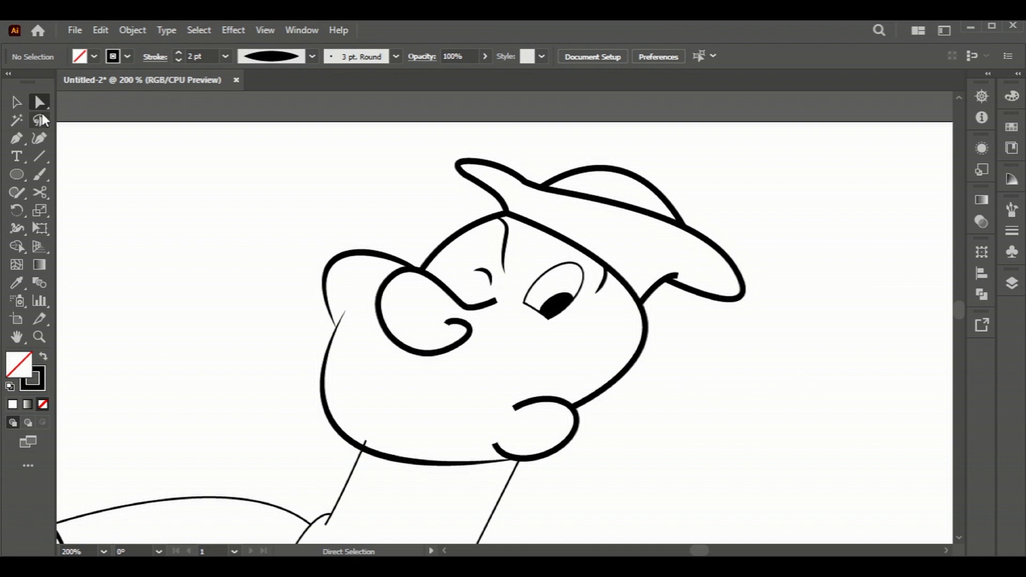
key(v)
Thicken the nose outline to a 3 pt stroke.
click(483, 277)
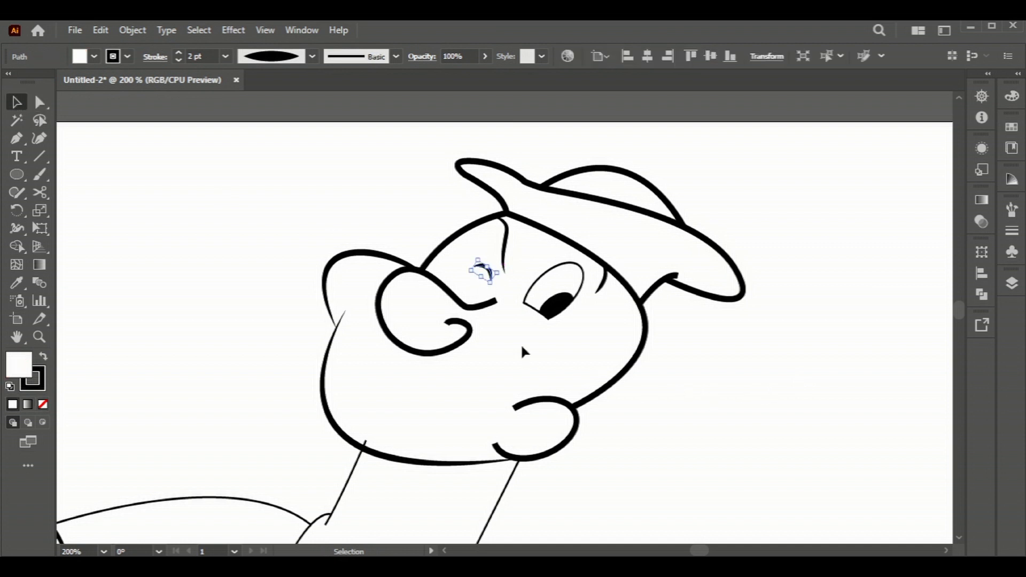
click(492, 304)
click(1013, 231)
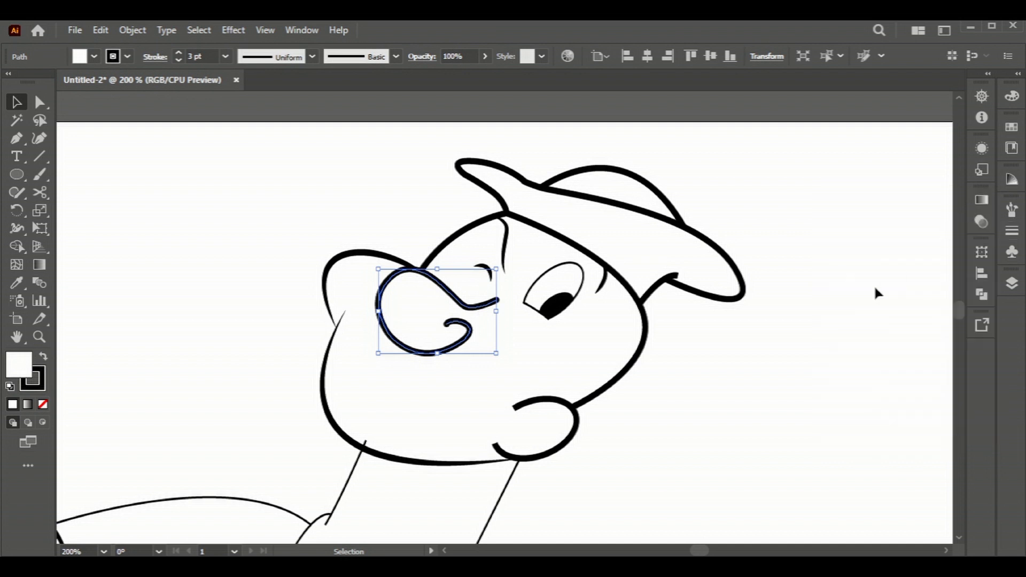
click(838, 313)
scroll(769, 304, down, 3)
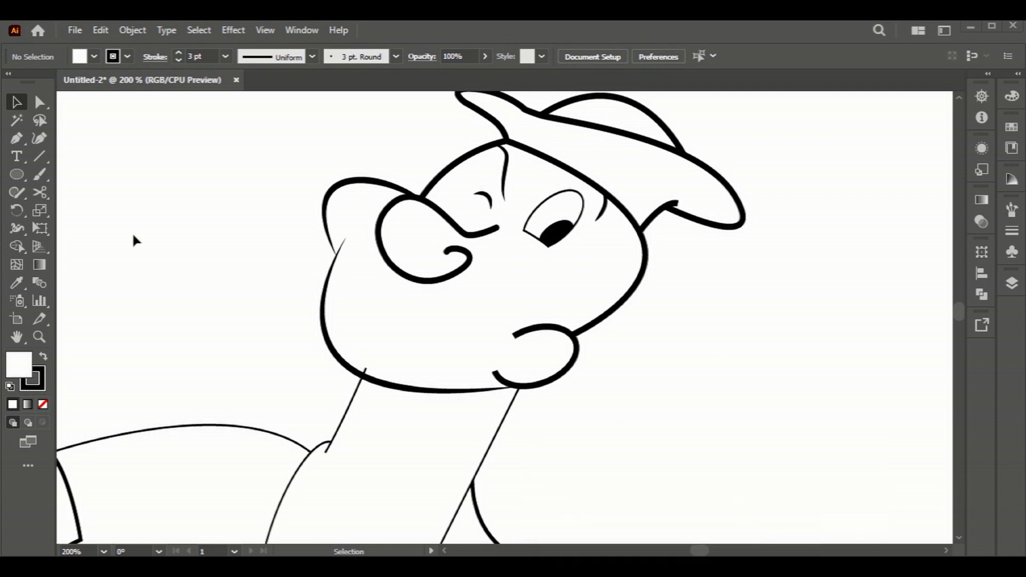
Draw a Pen curve continuing from the nose curl down to the mouth.
click(22, 140)
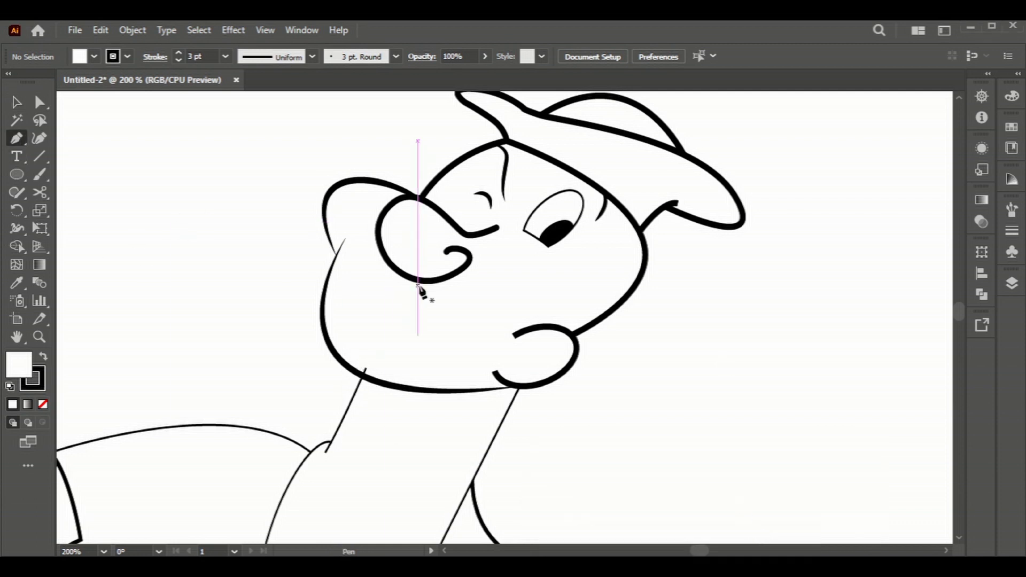
click(472, 258)
drag(531, 309, 534, 347)
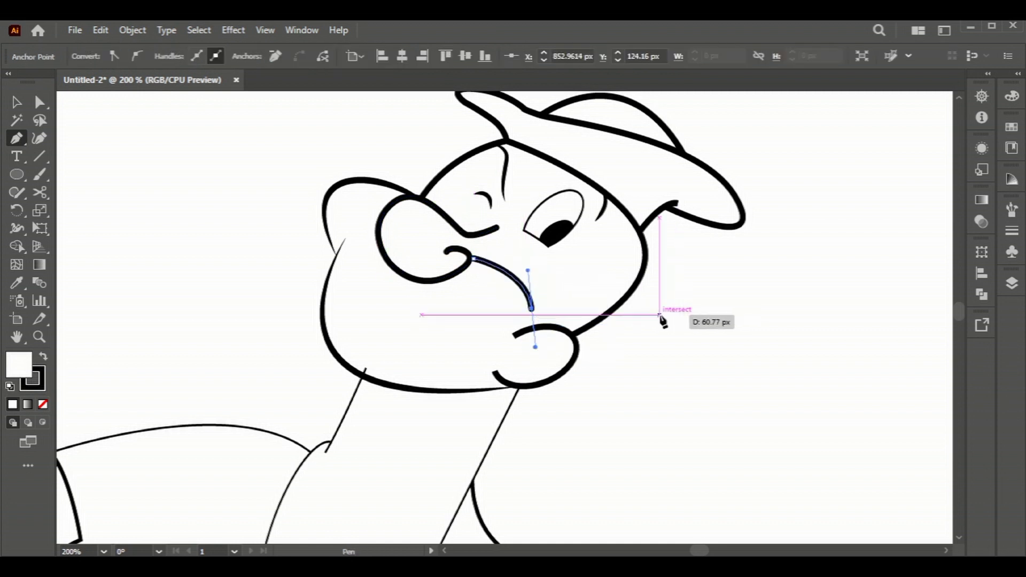
key(Escape)
key(v)
click(524, 318)
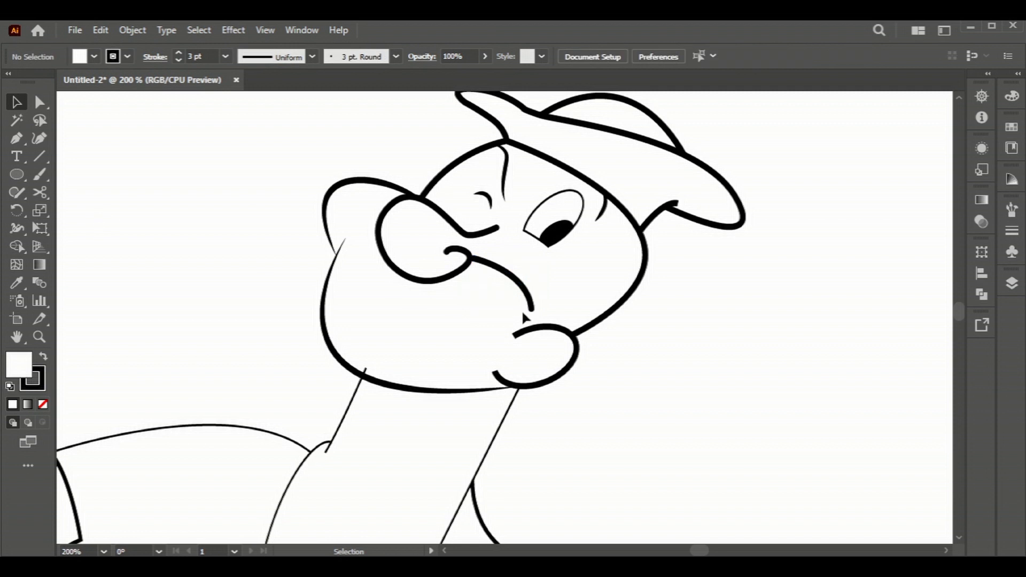
Give the nose-to-mouth curve Width Profile 1 and a 2 pt stroke.
click(529, 307)
click(271, 57)
click(262, 105)
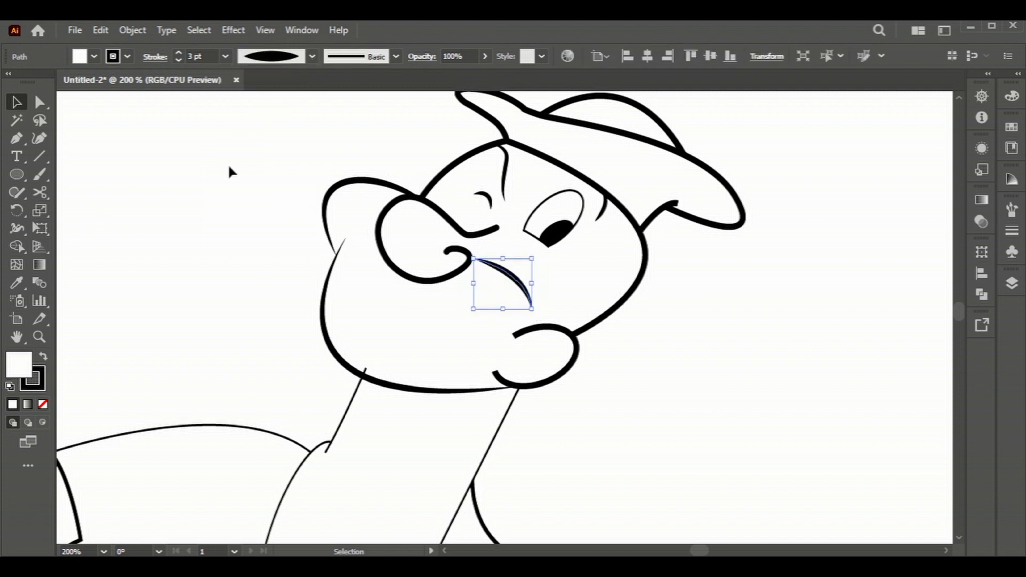
click(181, 59)
click(180, 190)
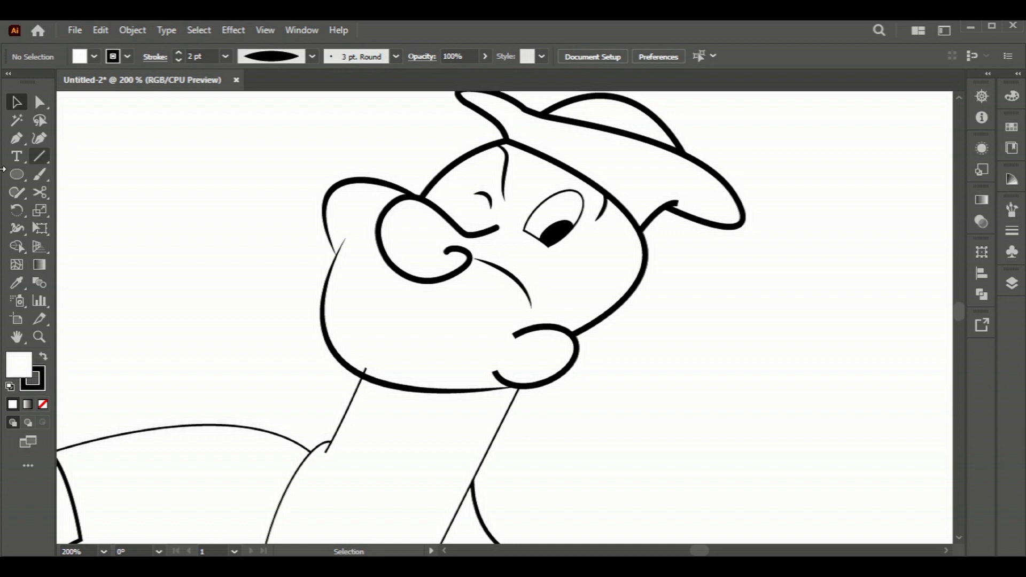
Pen-draw a closed cup-shaped mouth outline with a rounded bottom beside the face.
click(17, 137)
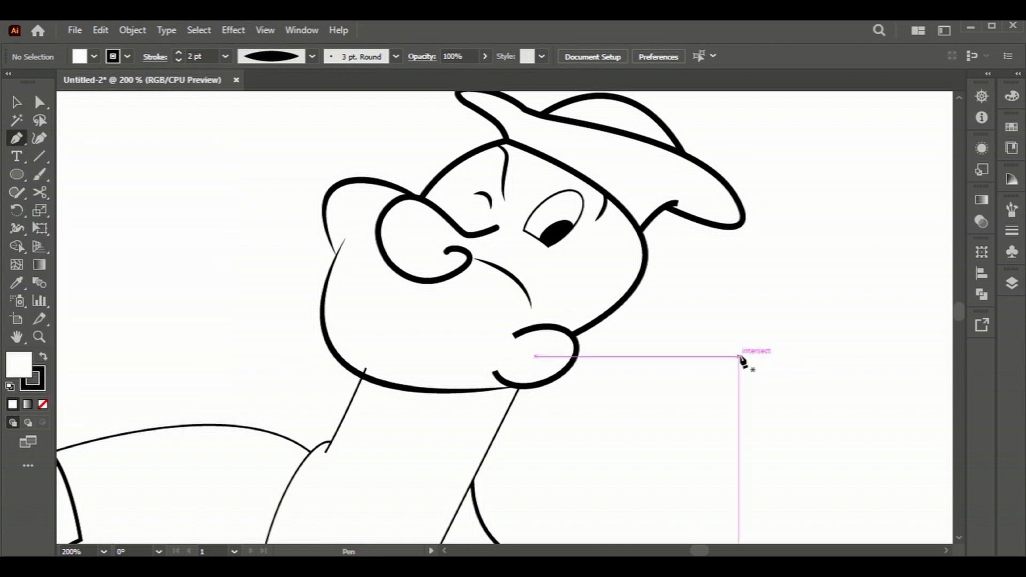
click(738, 356)
drag(738, 427, 728, 460)
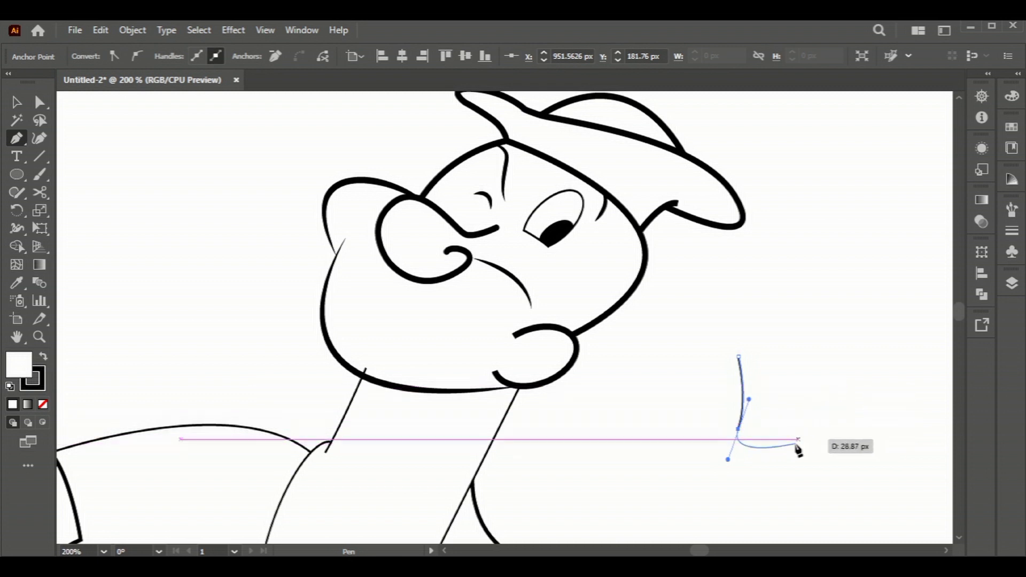
drag(796, 443, 842, 382)
drag(855, 299, 857, 304)
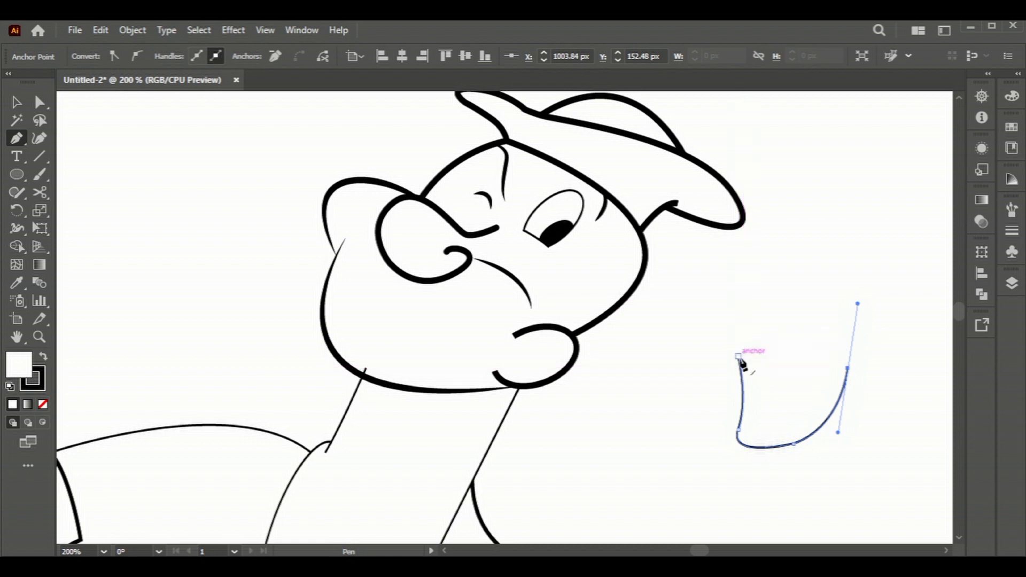
click(738, 357)
click(16, 102)
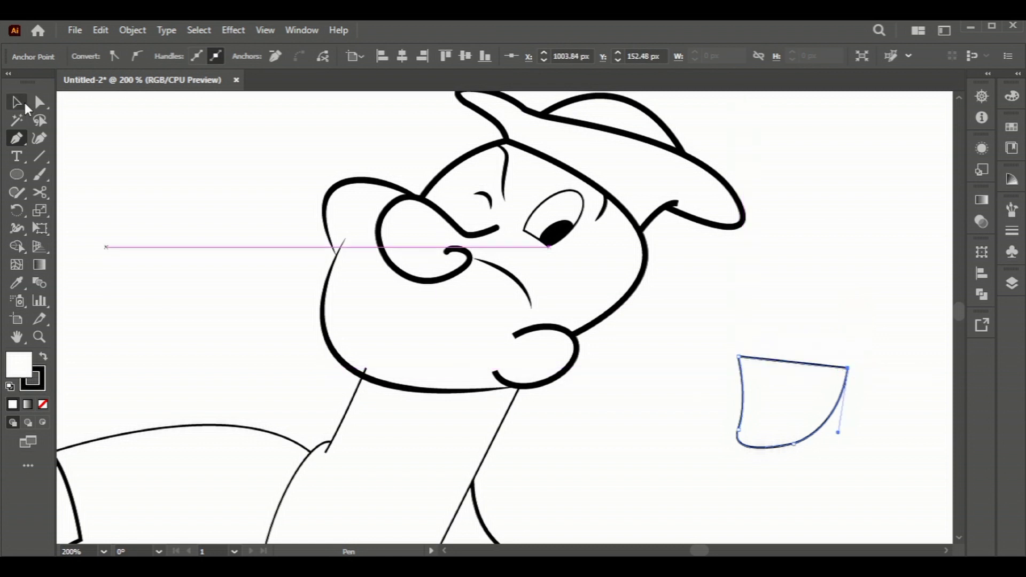
Bend the mouth's top edge and lower-left curve, then nudge the bottom anchor right.
key(shift+c)
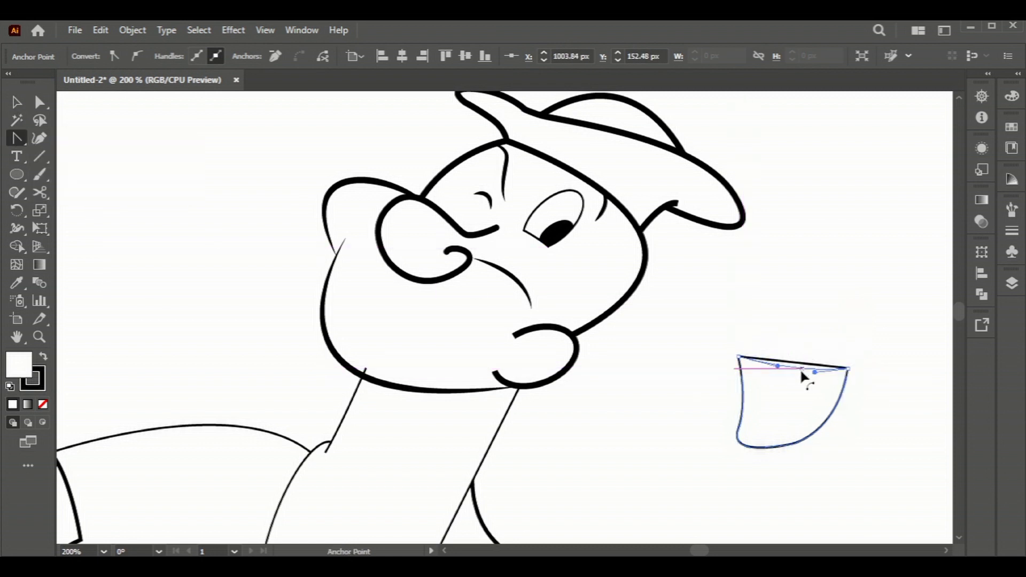
drag(801, 370, 800, 373)
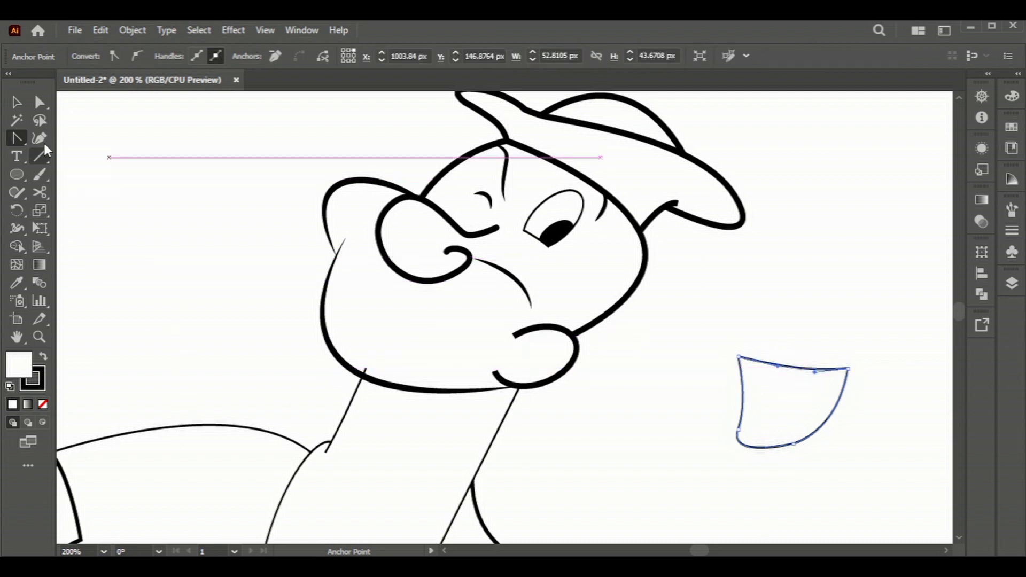
drag(770, 448, 773, 454)
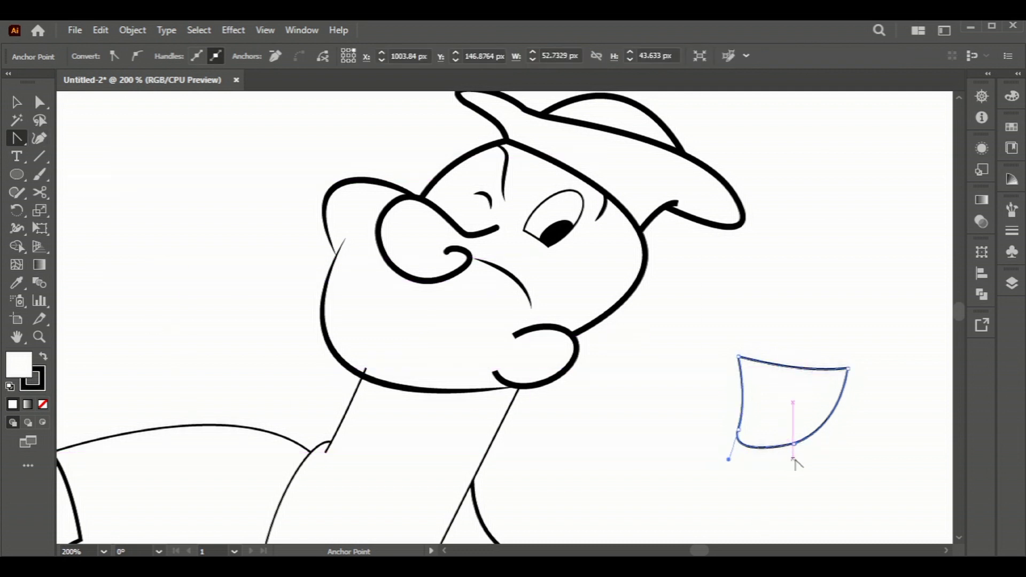
click(40, 101)
click(793, 444)
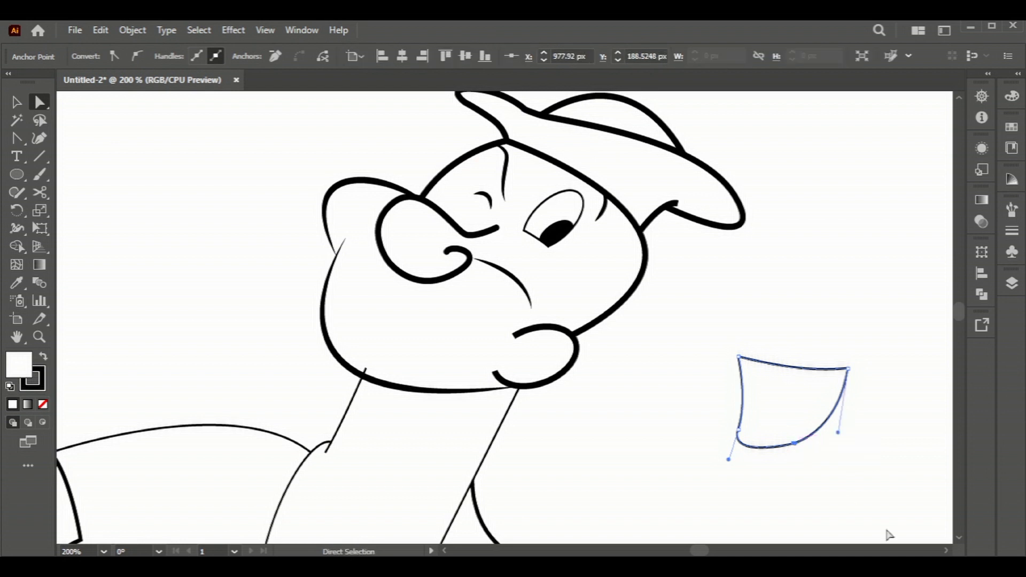
key(shift+Right)
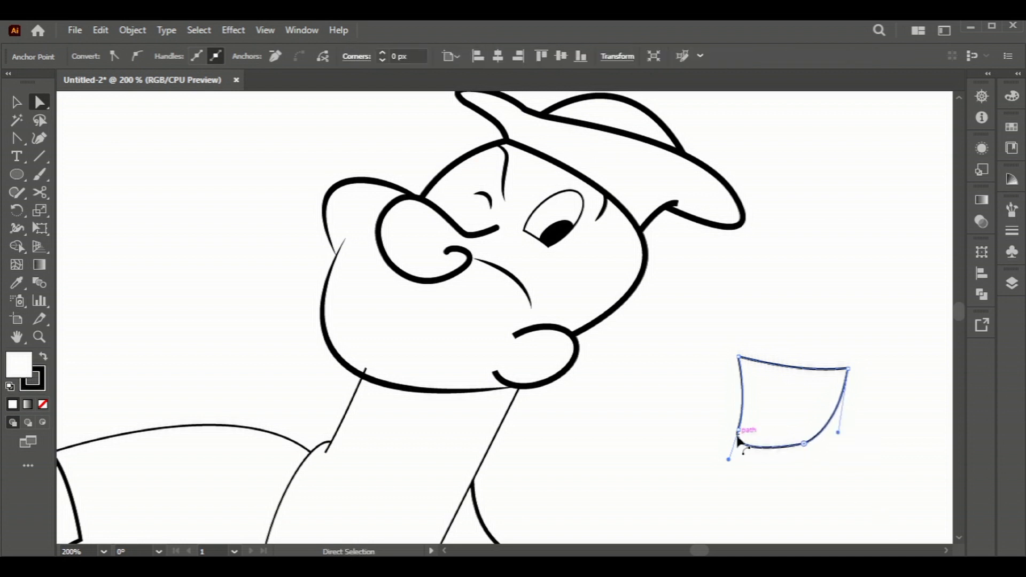
Draw a curved teeth line across the mouth's top and select the whole mouth.
click(21, 138)
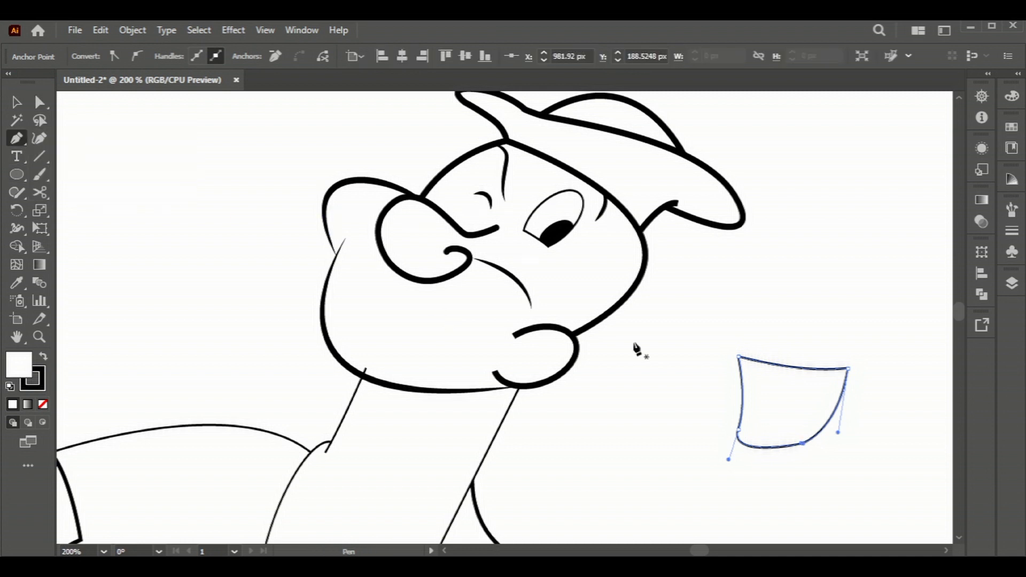
click(725, 356)
mouse_move(859, 369)
mouse_down()
mouse_move(875, 333)
mouse_move(912, 329)
mouse_up()
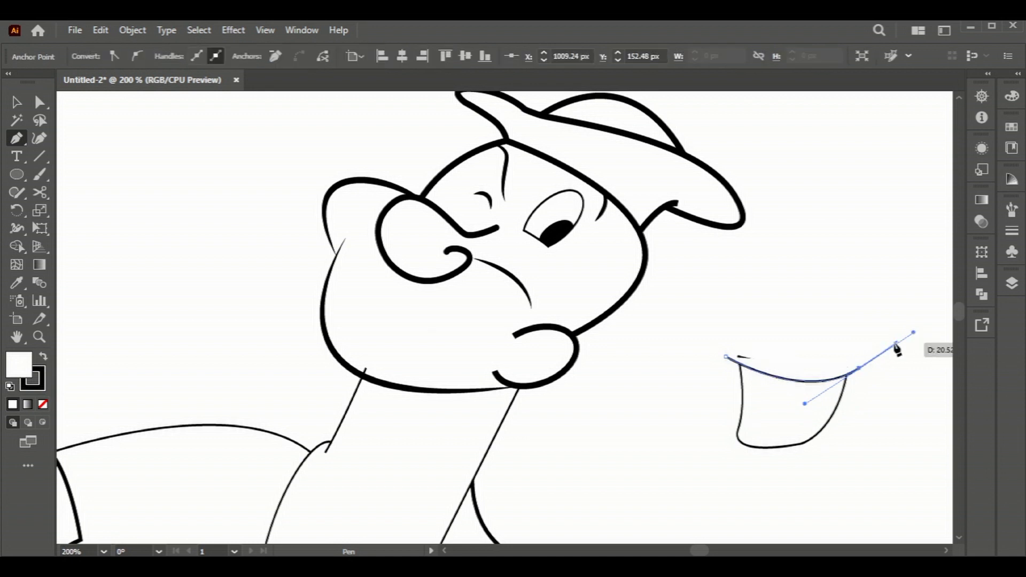
click(16, 103)
drag(746, 298, 820, 412)
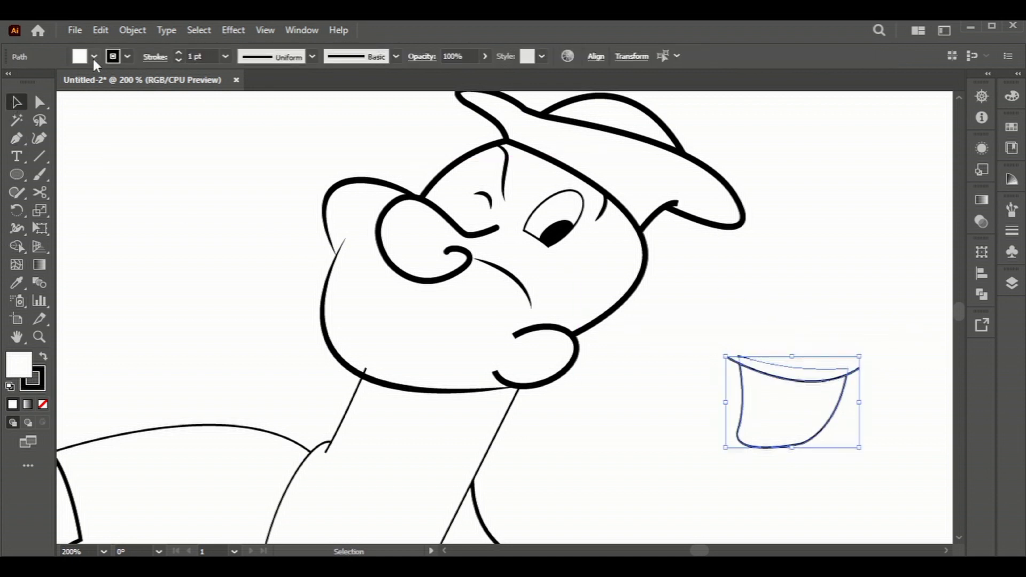
click(94, 57)
With Shape Builder, trim both overshooting tips and merge the mouth's inner region.
key(Escape)
click(16, 246)
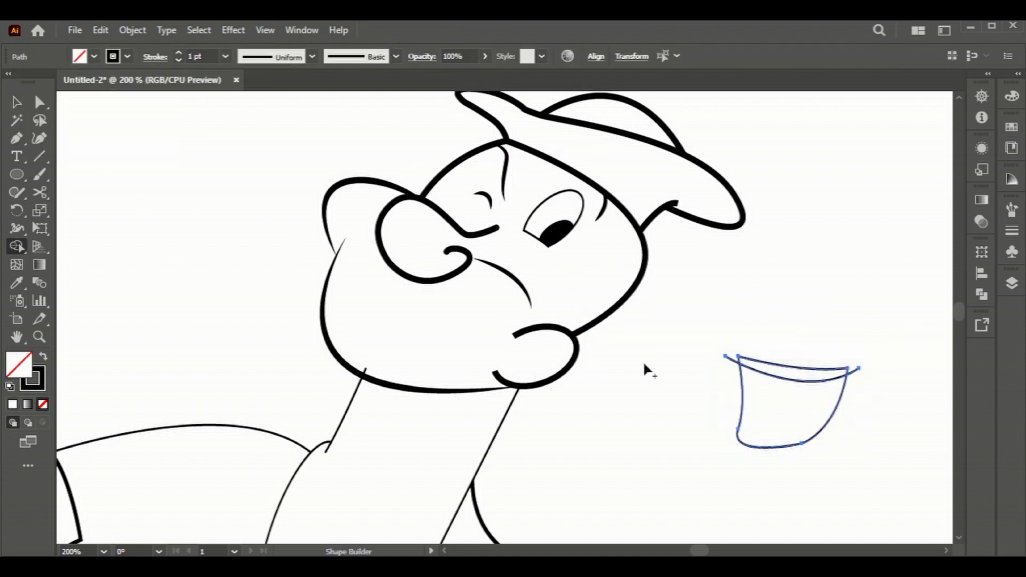
alt+click(732, 361)
alt+click(855, 368)
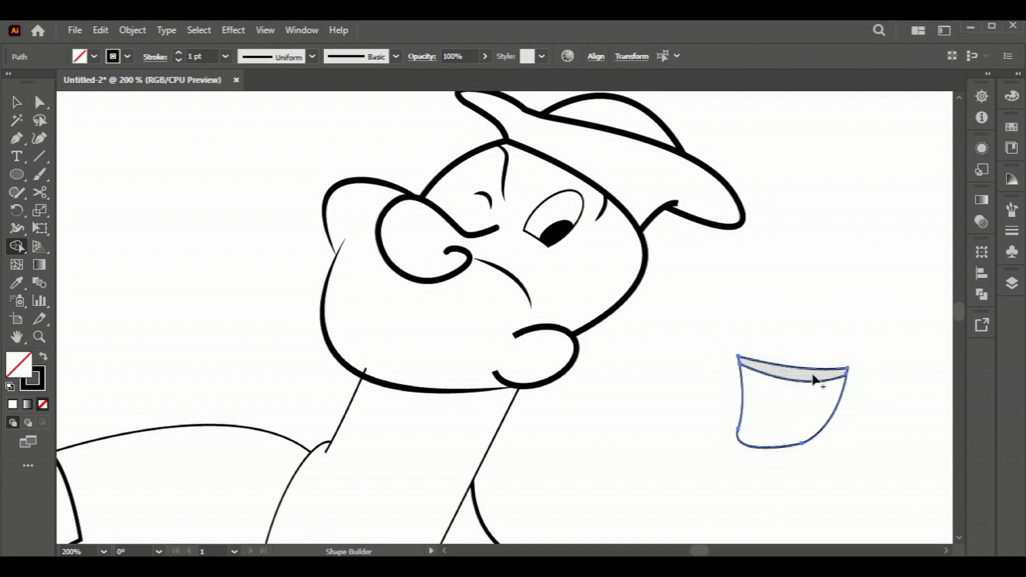
click(774, 416)
key(v)
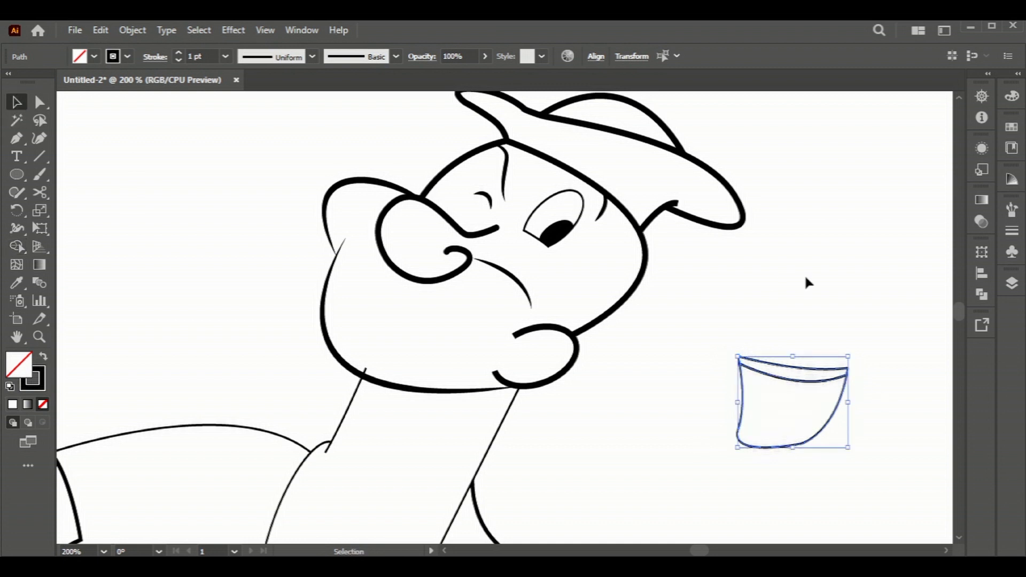
Fill the mouth's inner shape with black from the Swatches.
click(803, 274)
click(837, 419)
click(1011, 127)
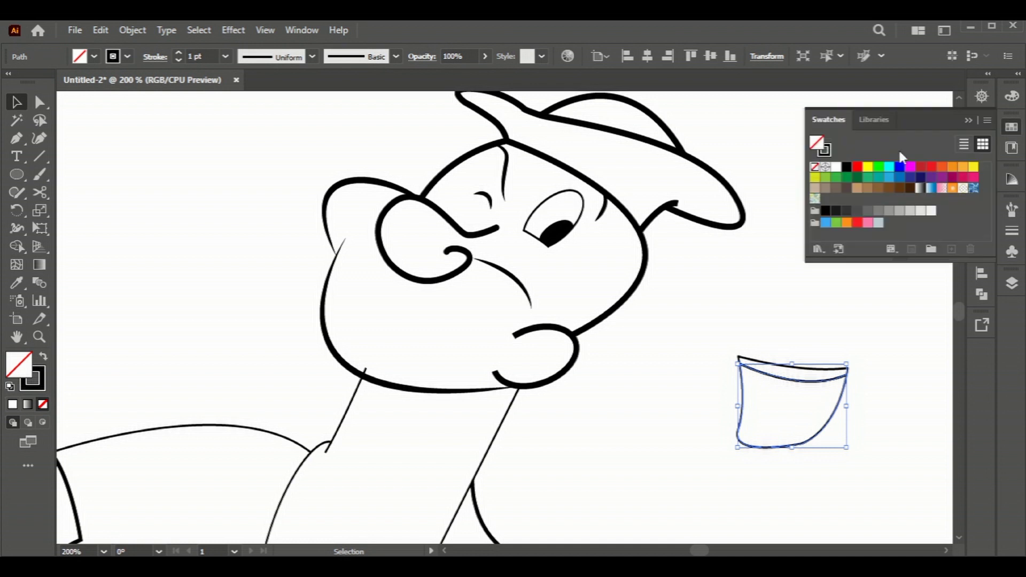
click(847, 166)
click(853, 228)
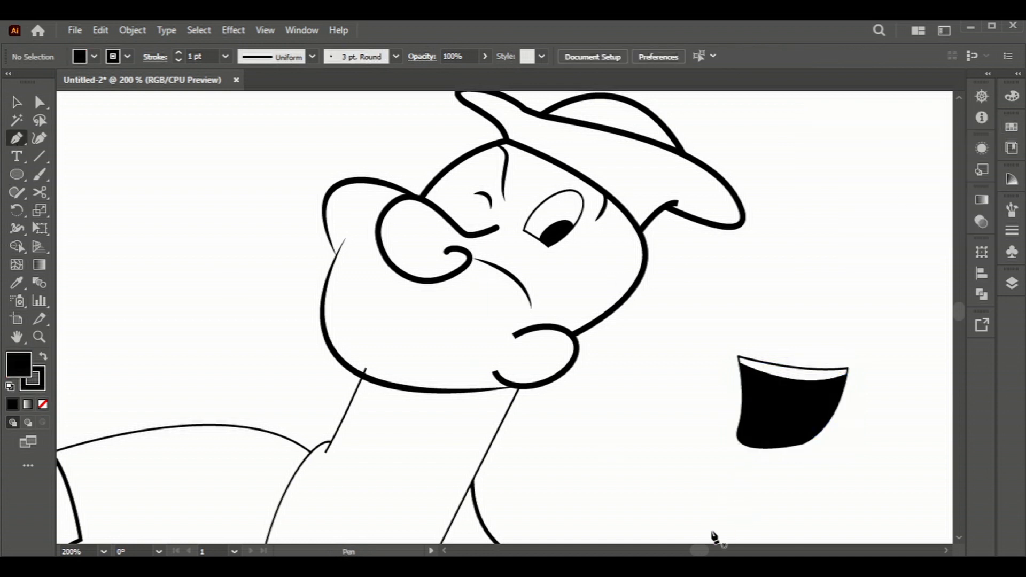
Set the fill to red and draw the first tongue piece in the mouth's lower left.
click(80, 56)
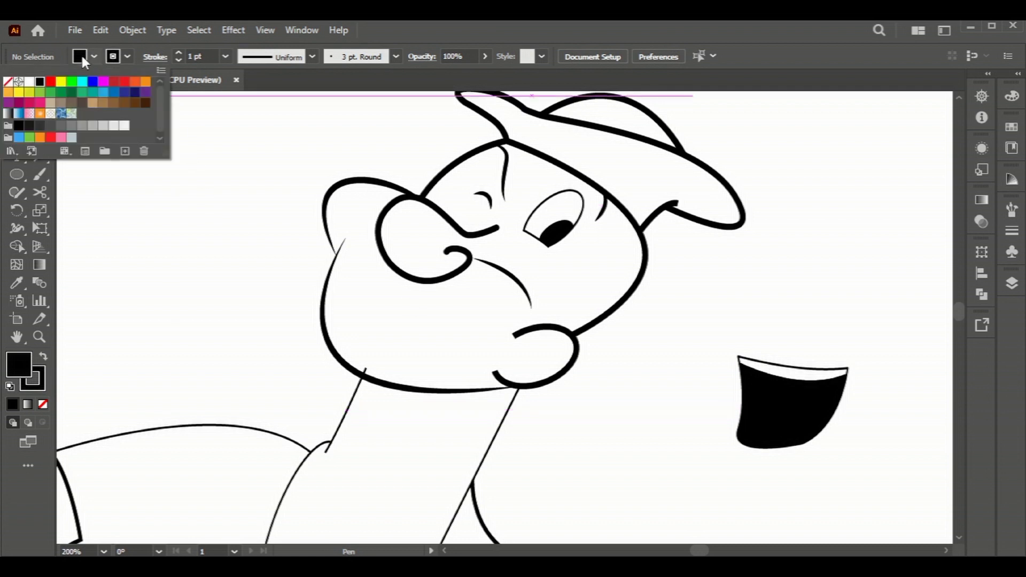
click(50, 81)
key(Escape)
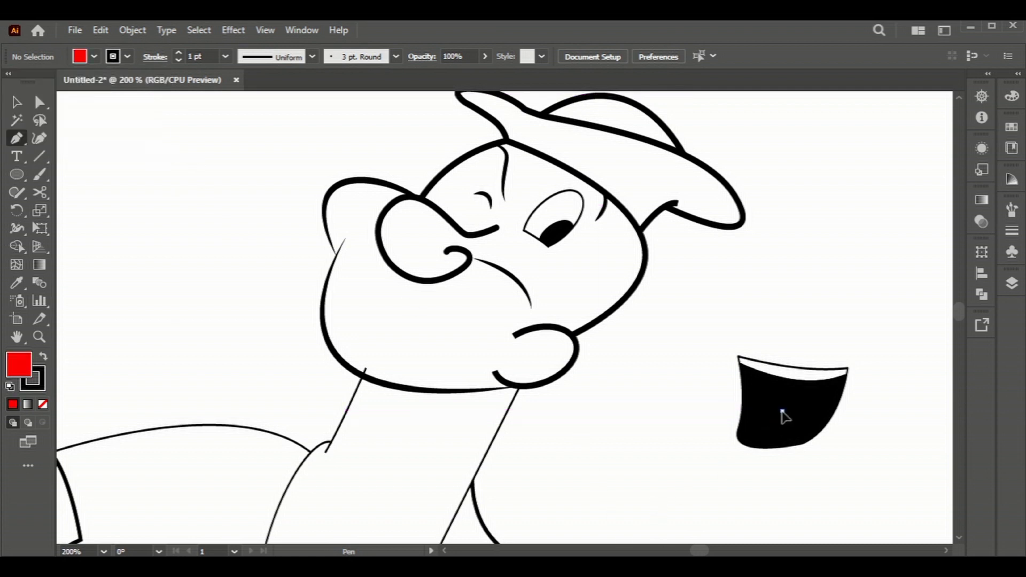
click(781, 411)
drag(756, 445, 773, 472)
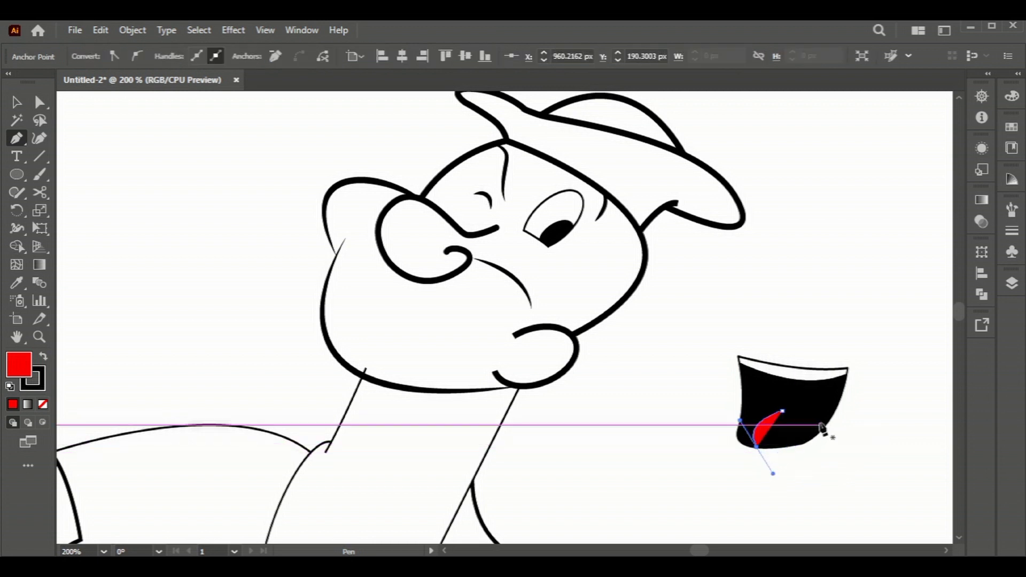
Draw the second tongue piece along the mouth bottom and join it to the first.
click(778, 425)
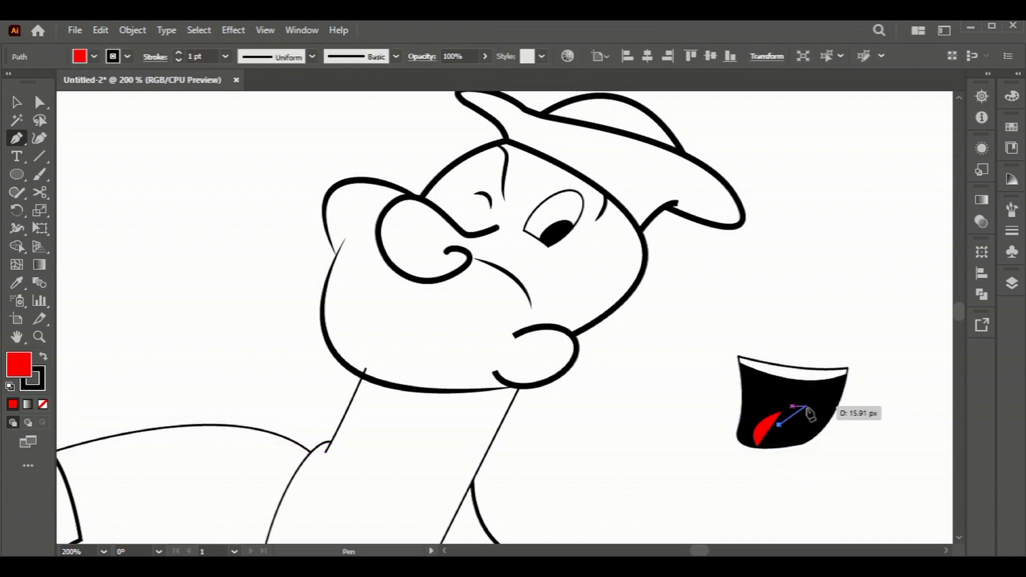
drag(812, 411, 825, 426)
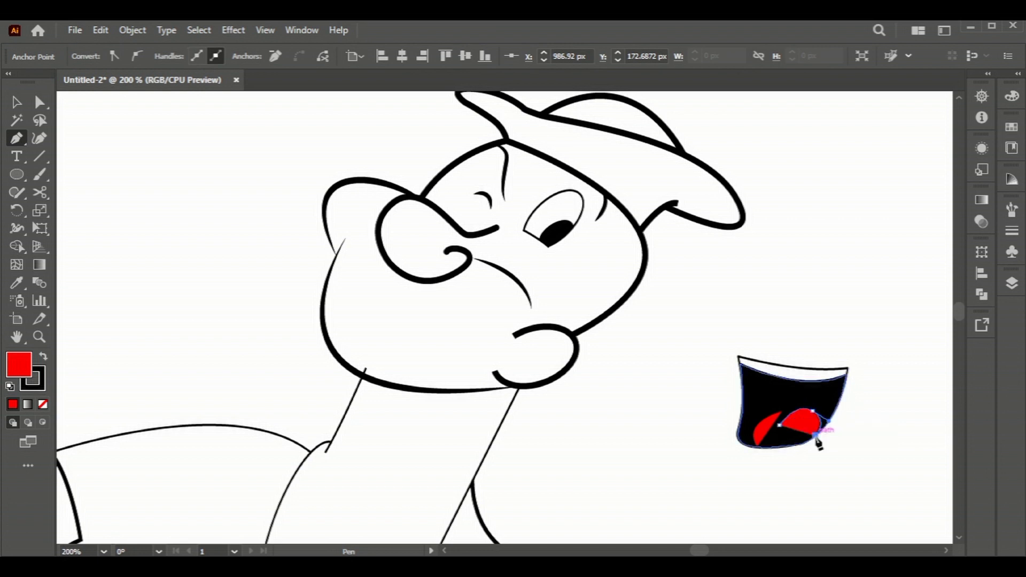
scroll(814, 444, up, 5)
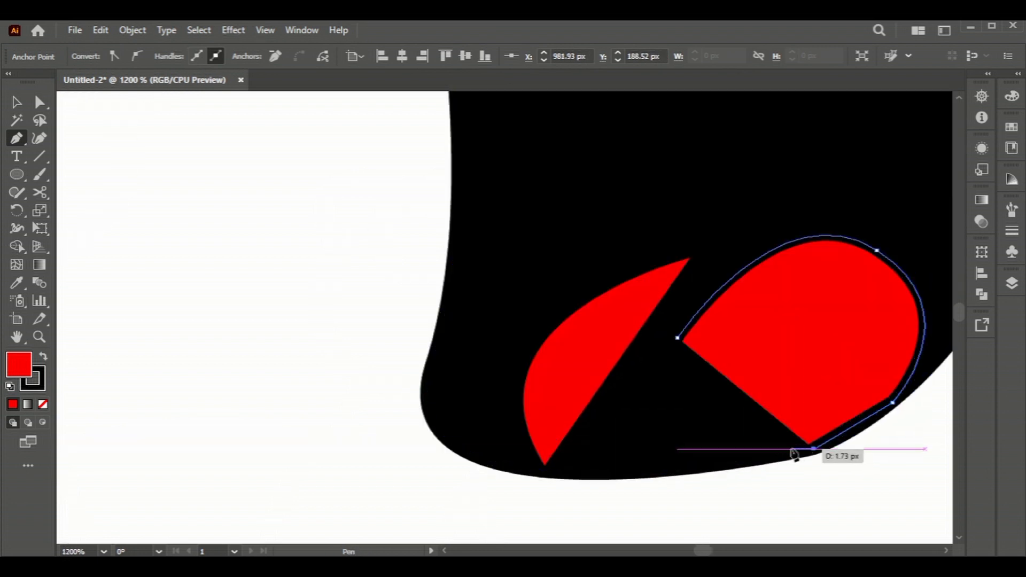
click(767, 459)
click(698, 467)
click(649, 471)
click(554, 472)
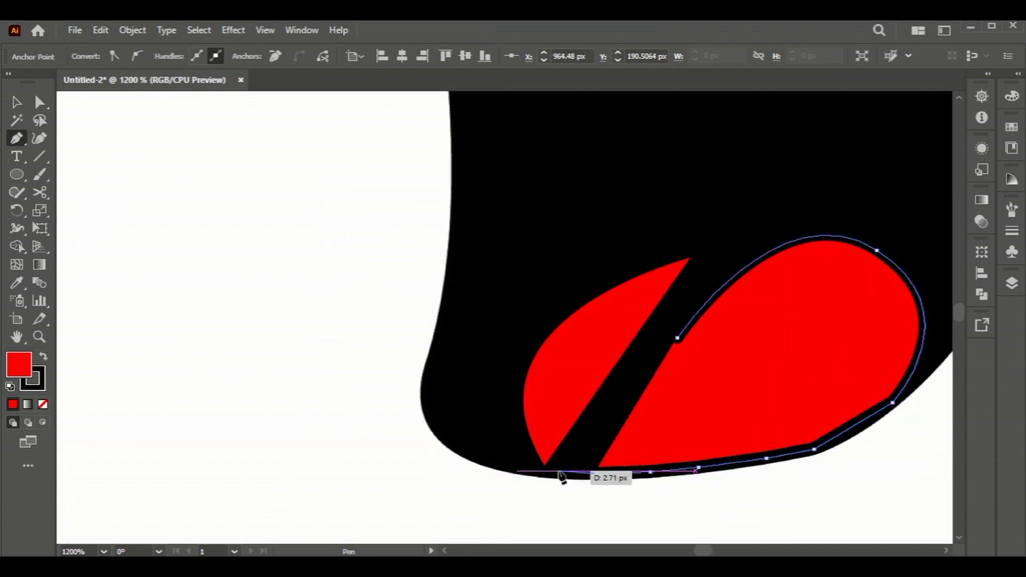
click(542, 471)
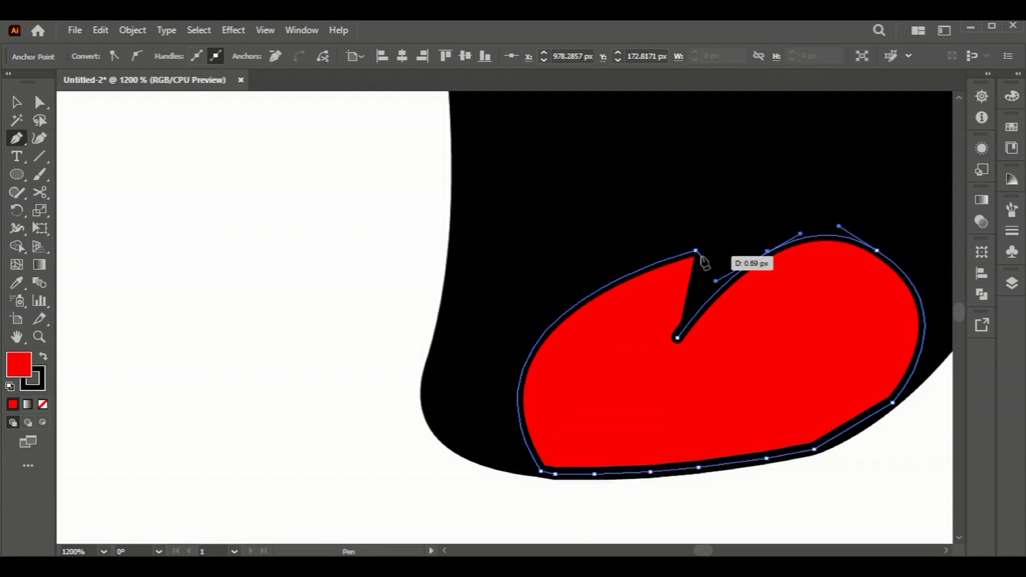
Close the notch at the tongue's top to form the centre crease and deselect.
click(754, 243)
drag(755, 245, 759, 244)
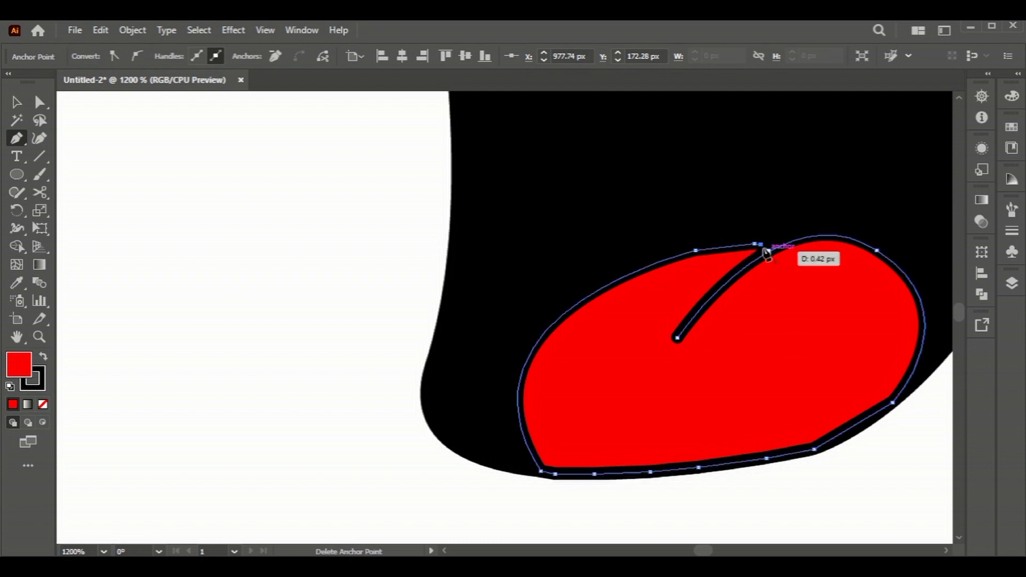
click(17, 102)
click(287, 258)
scroll(286, 258, down, 2)
Select all the mouth pieces and rotate them clockwise.
scroll(318, 259, down, 2)
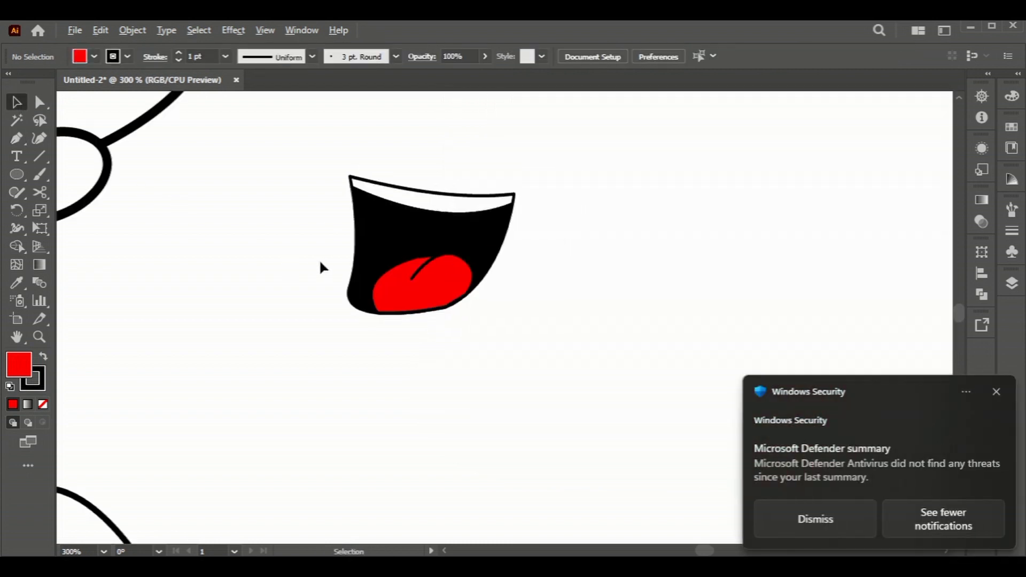
click(997, 392)
scroll(487, 291, down, 3)
key(a)
drag(417, 254, 510, 339)
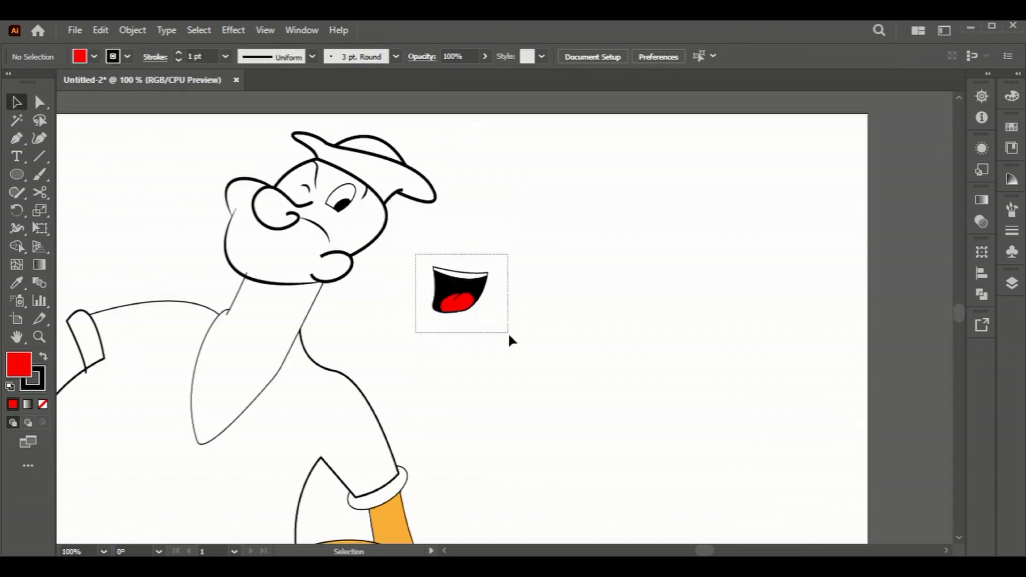
key(v)
drag(489, 301, 473, 323)
Move the mouth into the face, narrow it slightly and place it under the nose.
scroll(480, 322, up, 1)
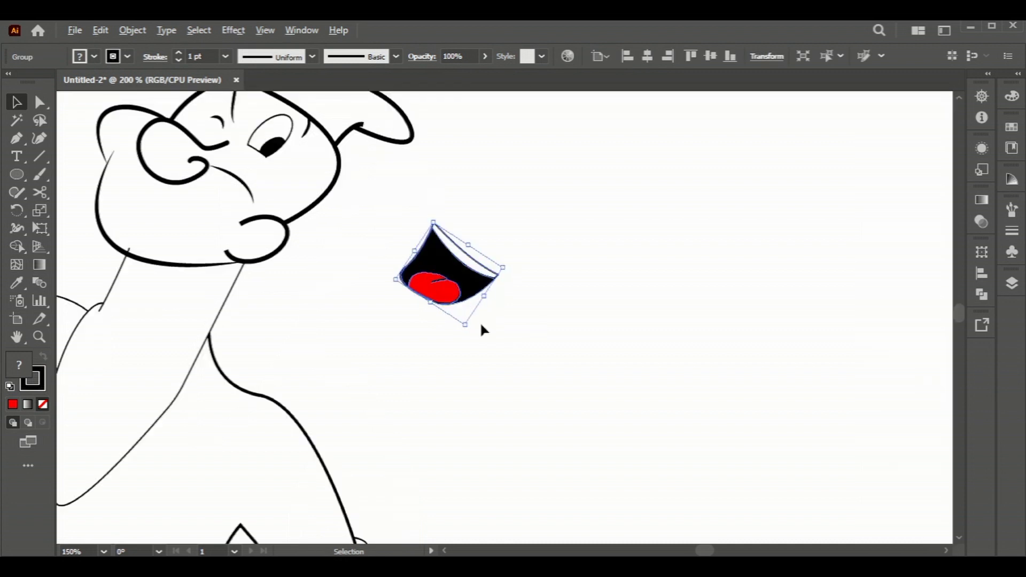
scroll(483, 315, up, 1)
drag(487, 286, 470, 277)
scroll(453, 397, up, 3)
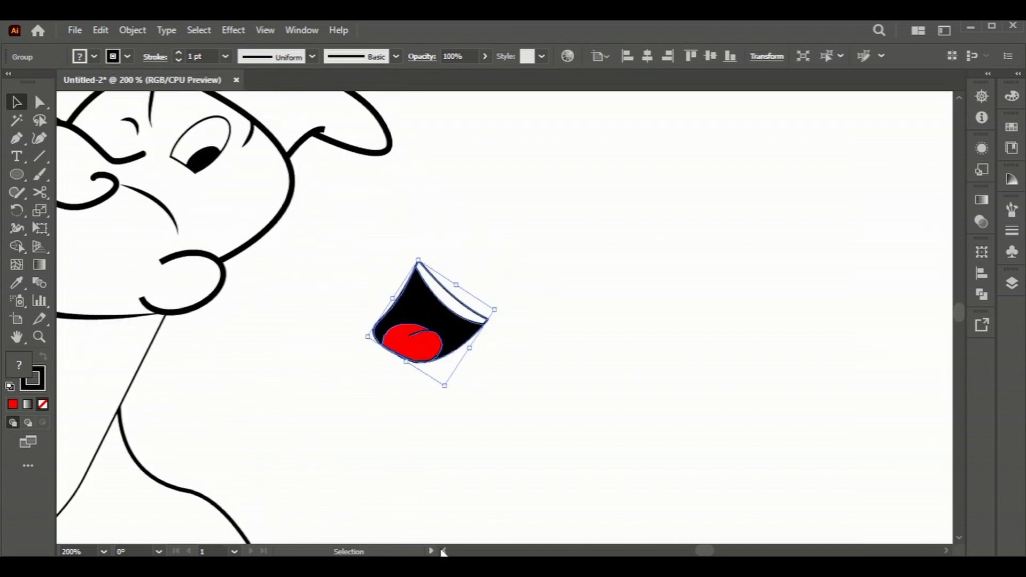
scroll(443, 551, left, 3)
drag(502, 326, 199, 250)
drag(286, 235, 274, 229)
drag(217, 258, 227, 251)
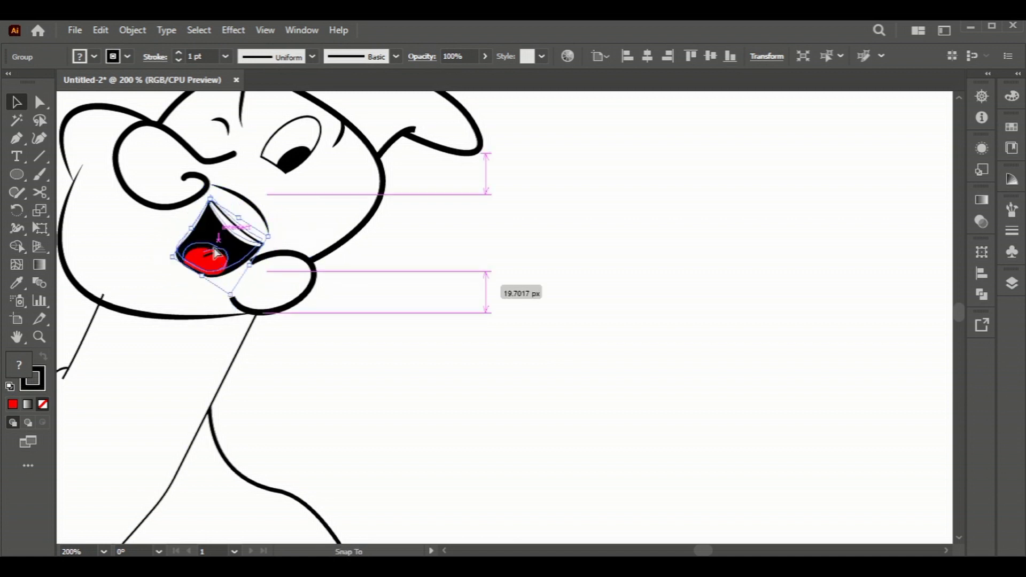
click(396, 315)
Rotate the mouth group to a more upturned tilt.
scroll(326, 291, left, 5)
scroll(326, 292, left, 2)
scroll(326, 291, up, 2)
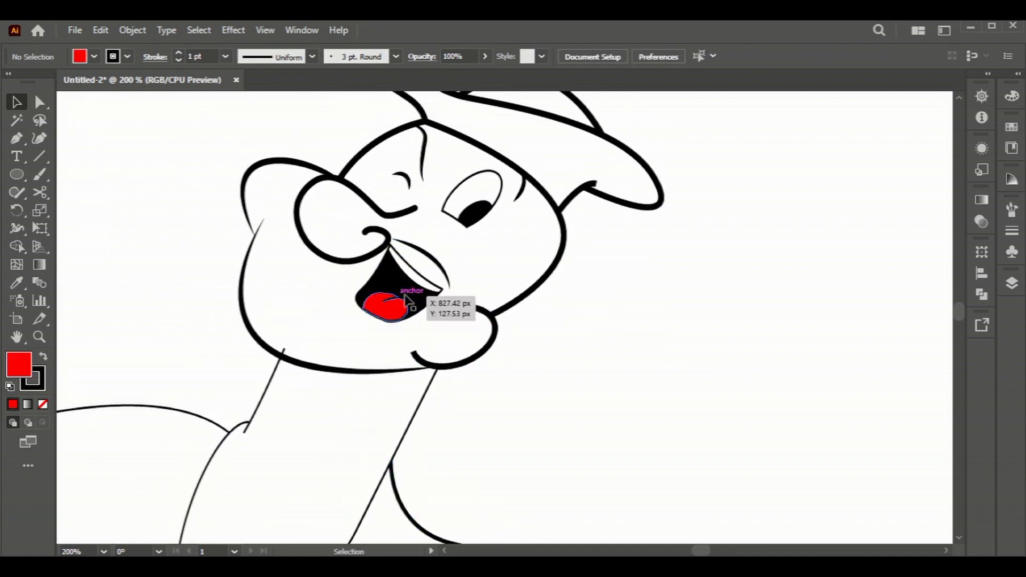
click(406, 300)
drag(454, 296, 446, 287)
click(591, 344)
Select the nose shape above the mouth.
scroll(589, 346, up, 1)
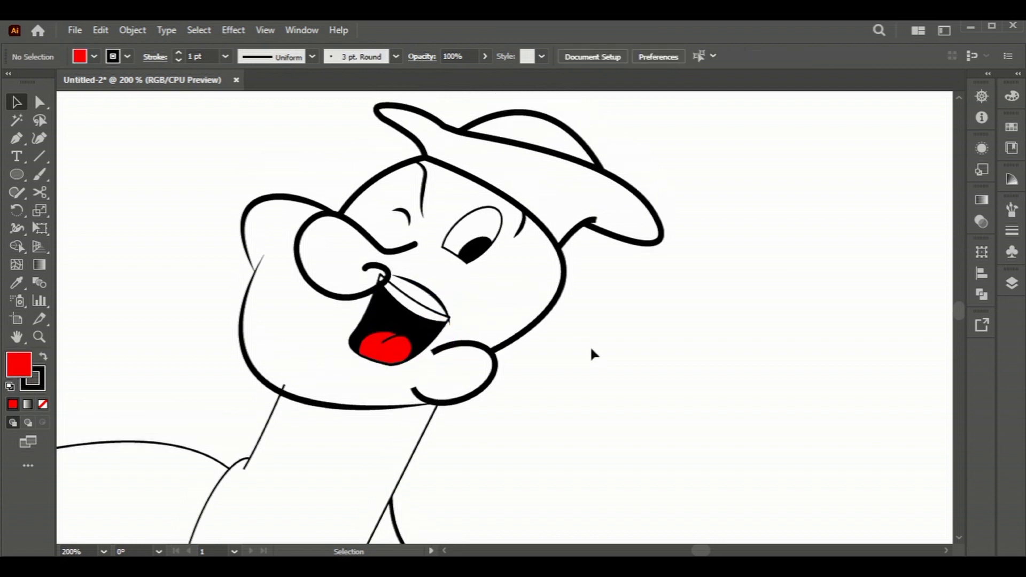
scroll(586, 354, up, 1)
click(362, 282)
click(94, 56)
Bring the nose path to the front with Arrange > Bring to Front.
click(619, 436)
right_click(392, 289)
click(654, 449)
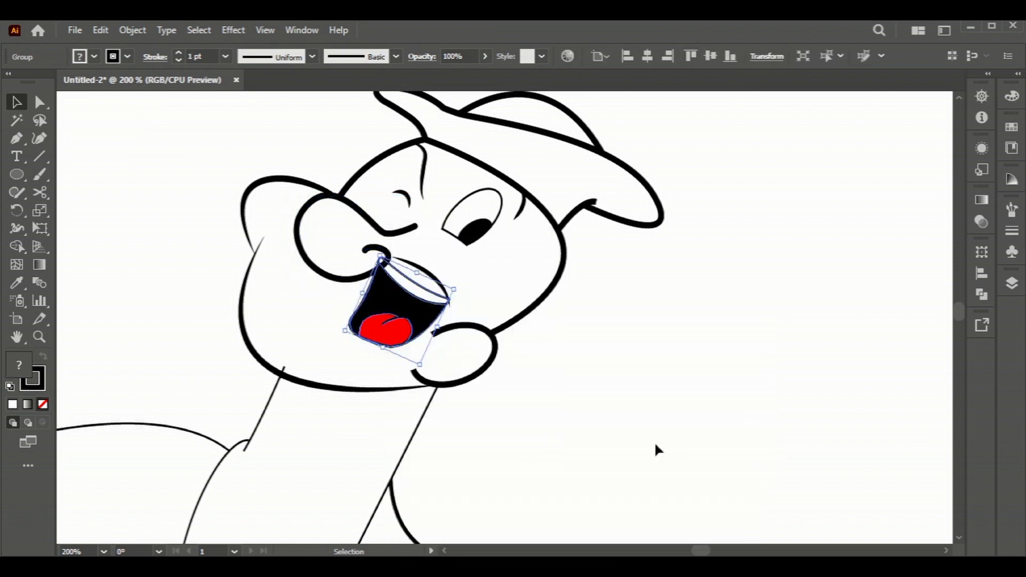
click(336, 277)
right_click(337, 277)
click(551, 479)
click(584, 365)
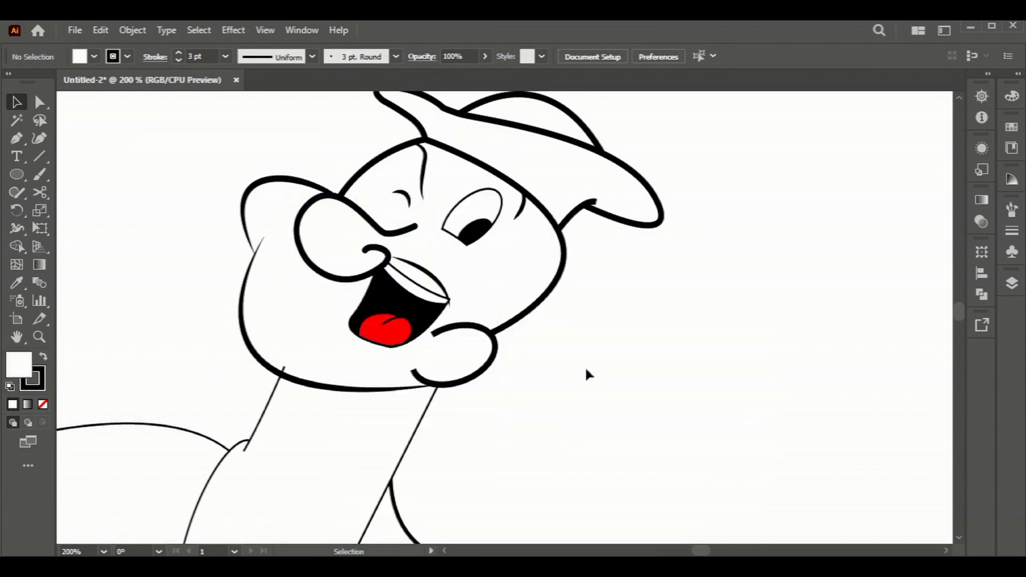
Bring the teeth line to the front and set its fill to None.
right_click(443, 283)
mouse_move(490, 466)
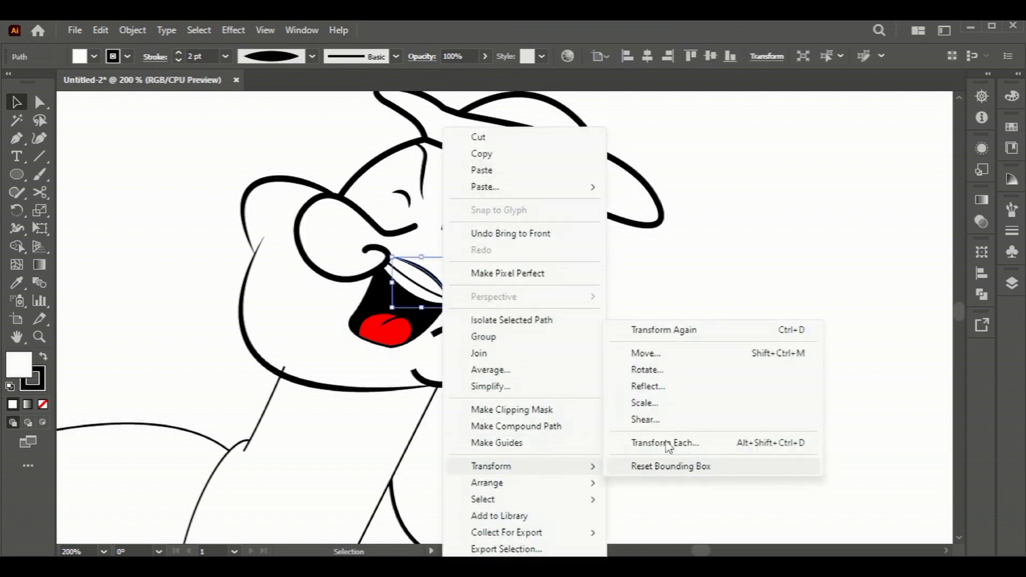
click(649, 481)
click(656, 416)
click(443, 291)
click(94, 57)
click(12, 86)
Scale the teeth line slightly larger so its tip meets the mouth corner.
scroll(433, 332, up, 3)
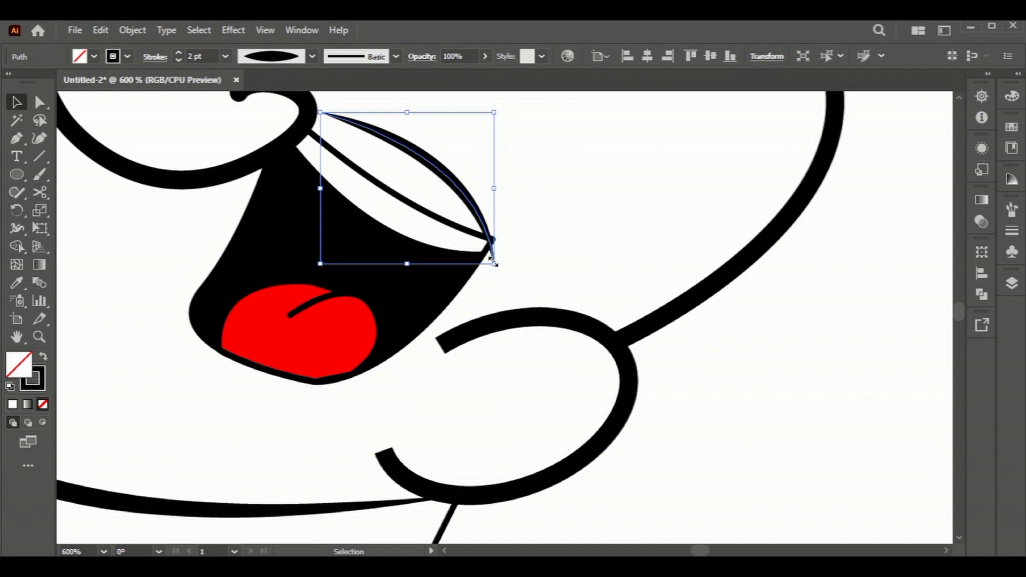
drag(494, 264, 501, 263)
click(743, 383)
scroll(743, 382, down, 3)
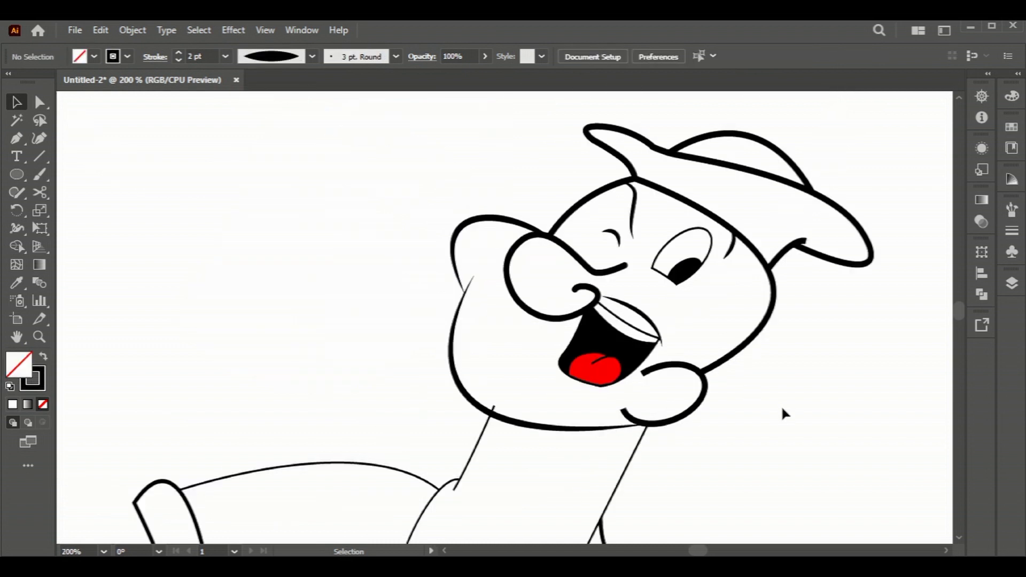
scroll(727, 410, down, 1)
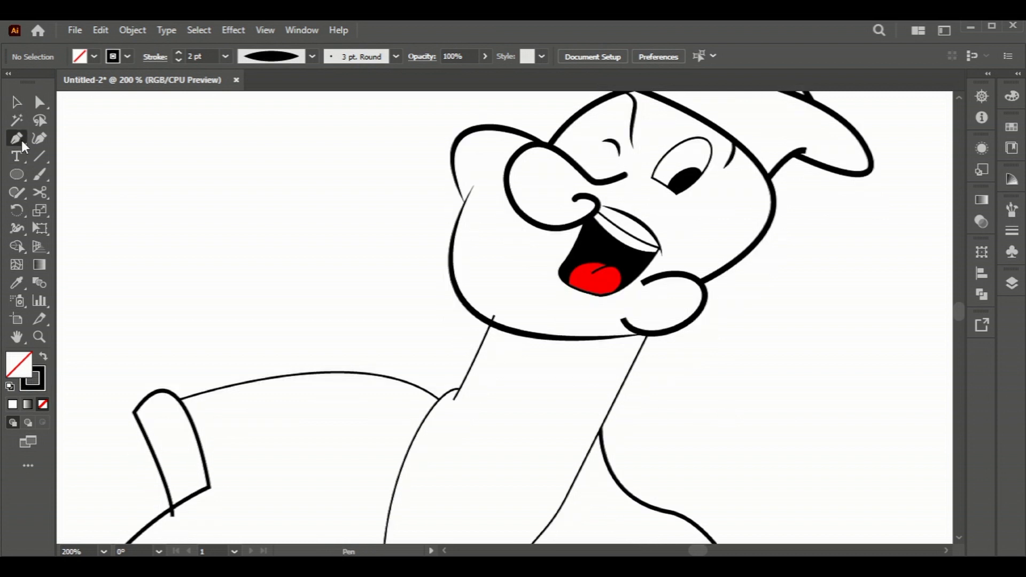
Draw a first curved path under the mouth, then deselect it.
click(539, 262)
drag(536, 286, 555, 298)
click(596, 311)
drag(618, 302, 643, 290)
key(v)
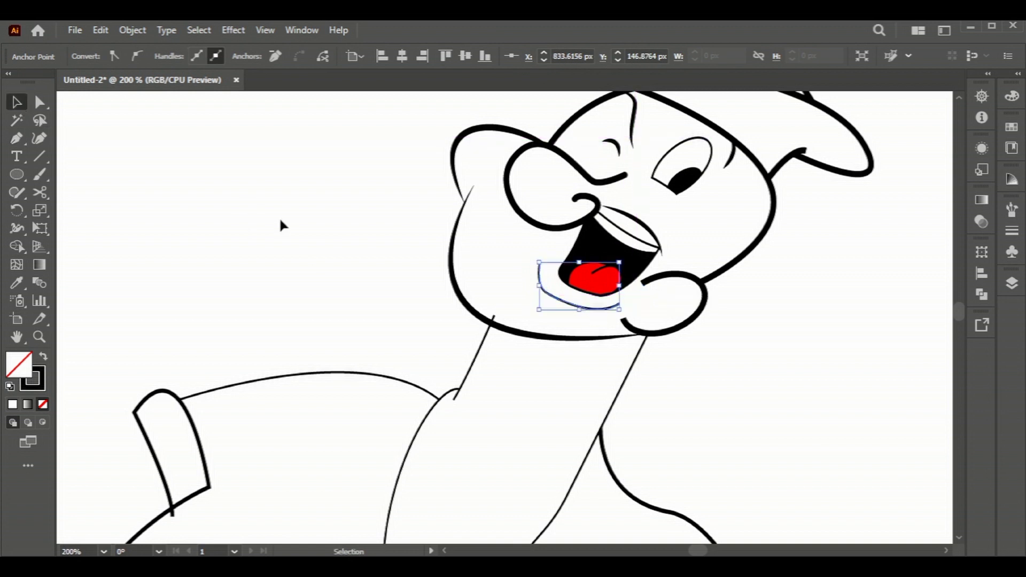
click(566, 304)
click(312, 313)
Redraw the lower-lip curve from the mouth corner and inspect its upper anchor.
click(23, 139)
drag(553, 262, 553, 283)
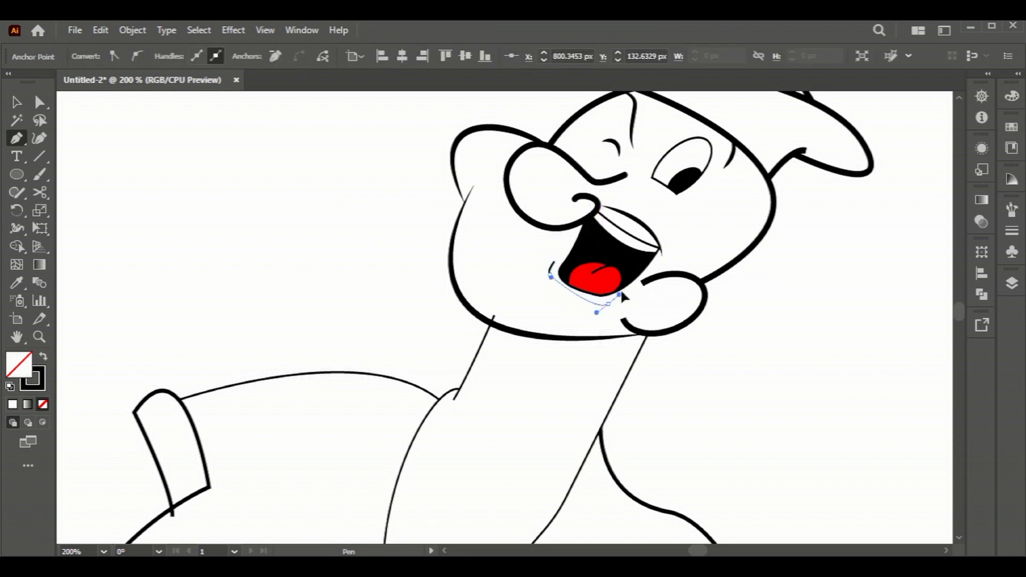
drag(651, 295, 650, 299)
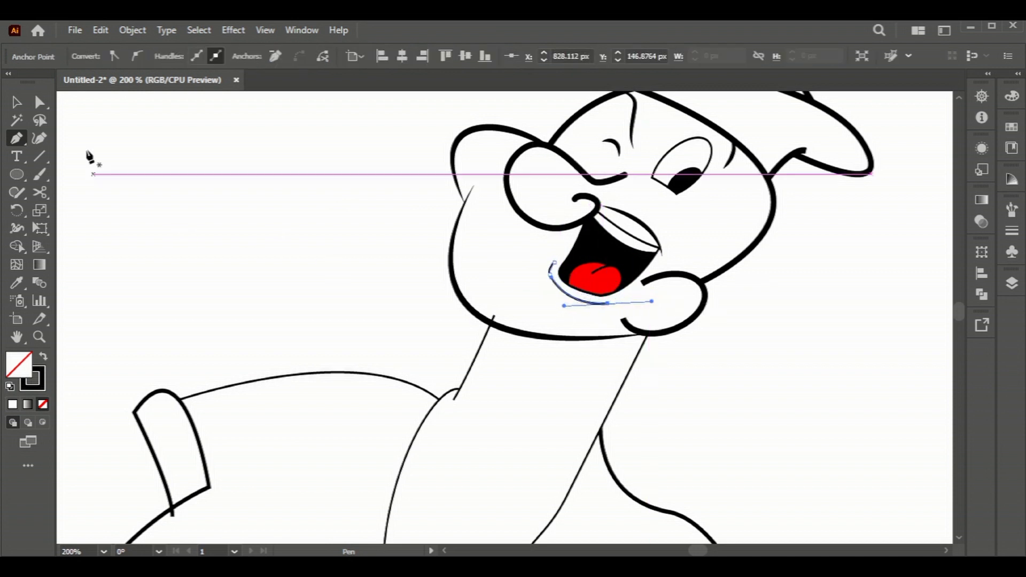
click(17, 102)
key(a)
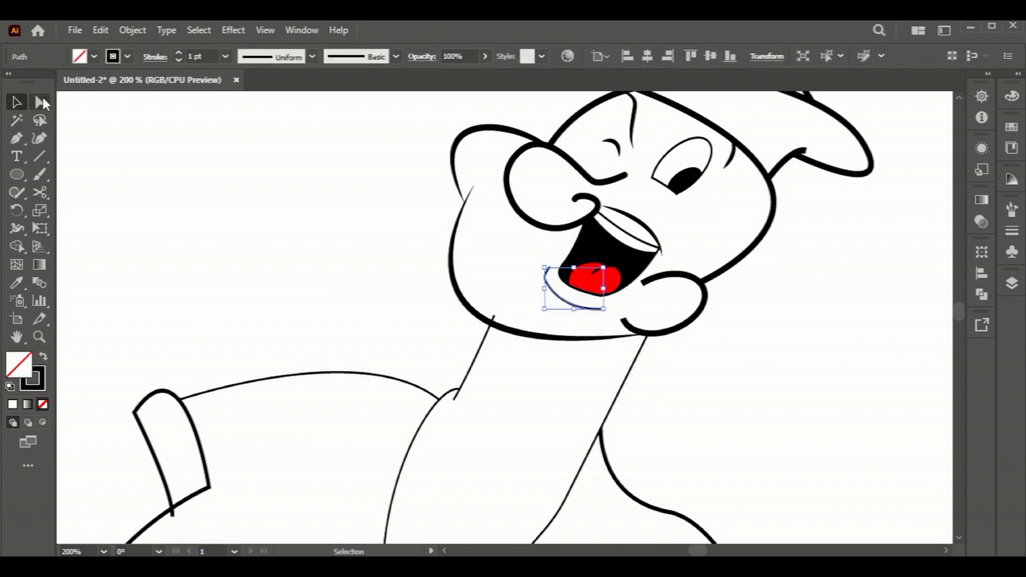
scroll(532, 283, up, 1)
scroll(531, 283, up, 1)
click(554, 273)
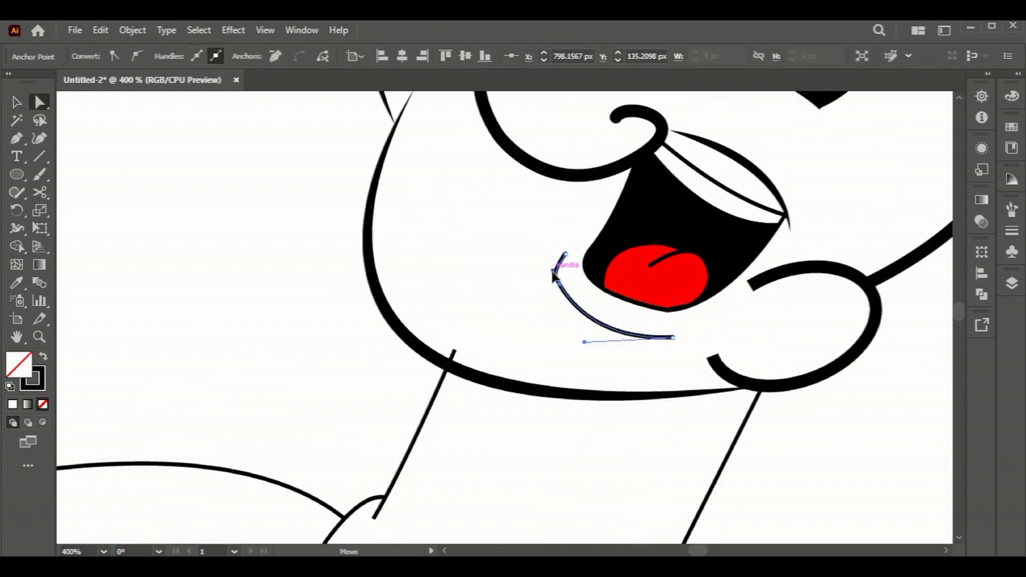
click(236, 244)
Give the lip curve tapered ends with Width Profile 1.
key(ctrl+z)
click(16, 102)
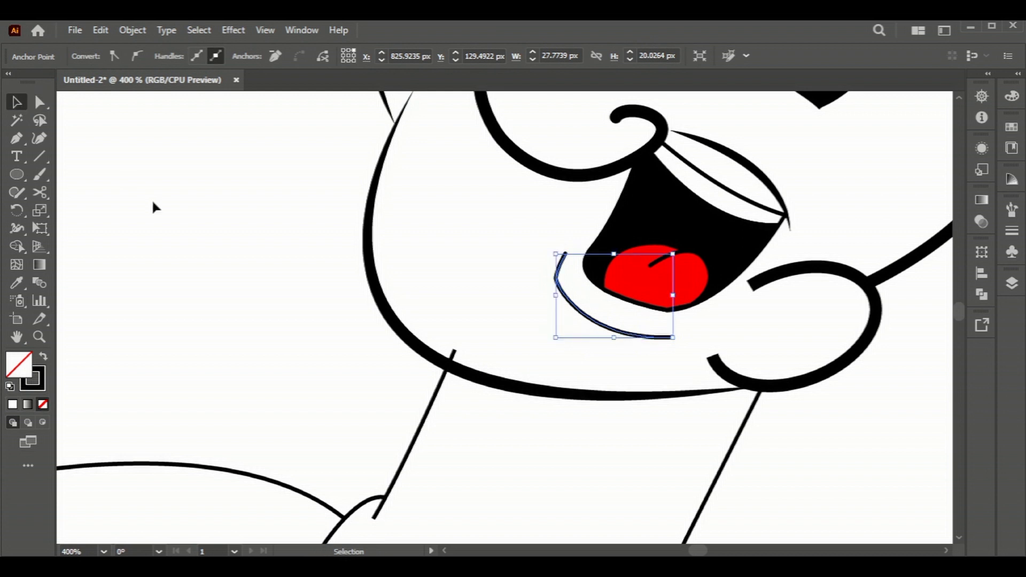
click(313, 57)
click(273, 108)
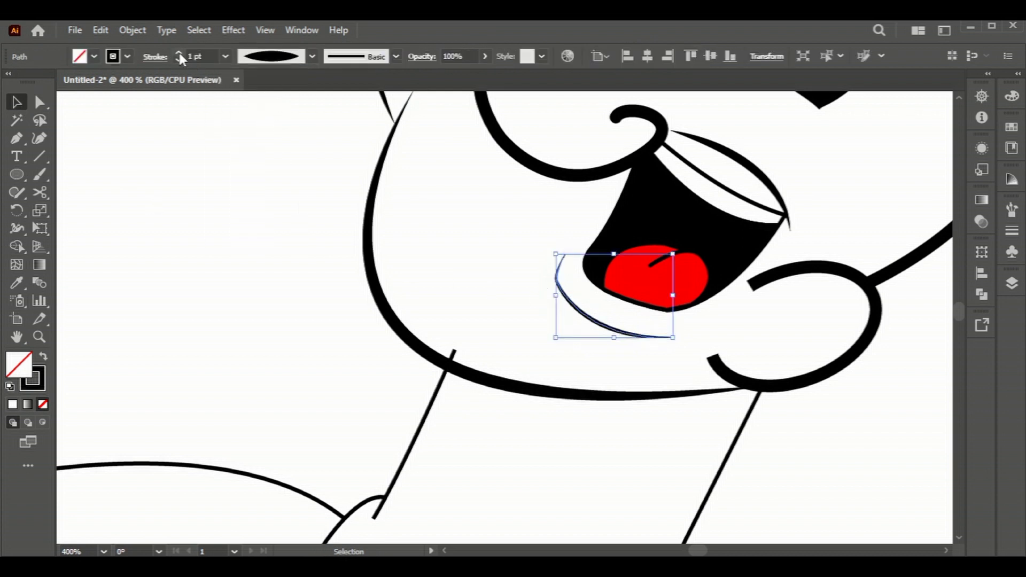
click(264, 122)
Pen-draw a three-point zigzag line left of the head.
scroll(277, 208, down, 3)
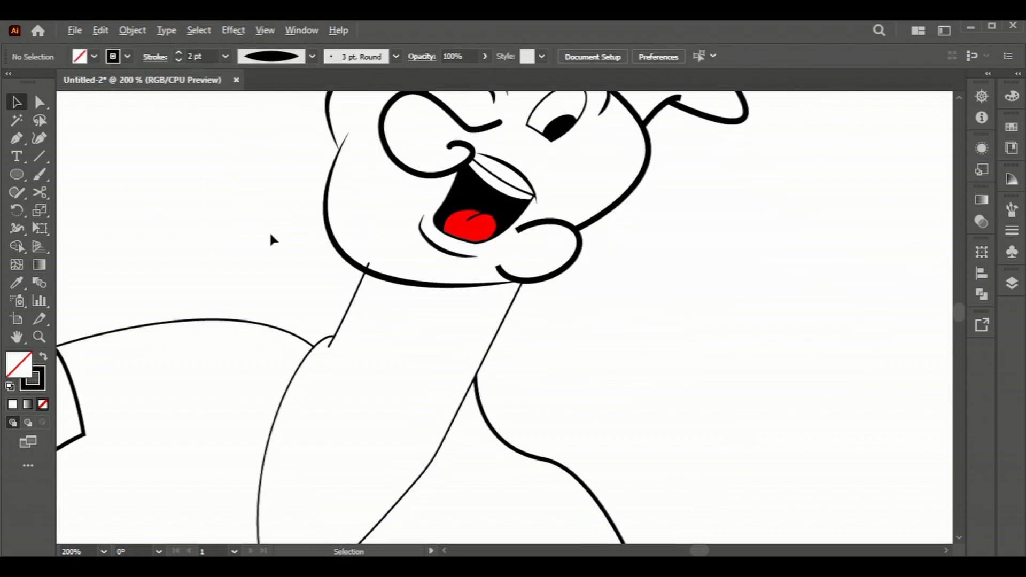
scroll(269, 231, down, 2)
scroll(209, 172, up, 2)
scroll(210, 177, up, 1)
scroll(181, 188, up, 2)
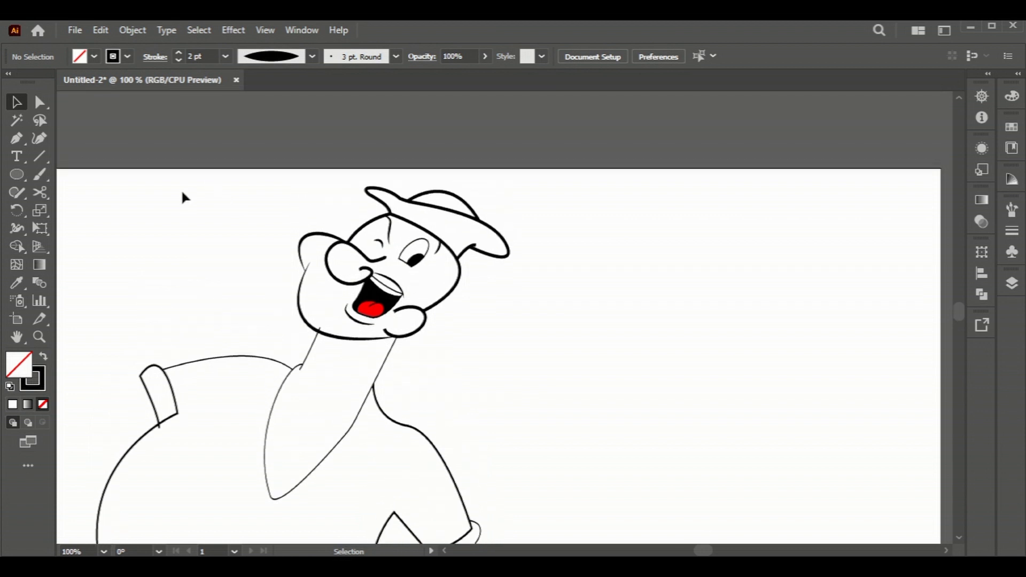
click(241, 211)
click(273, 210)
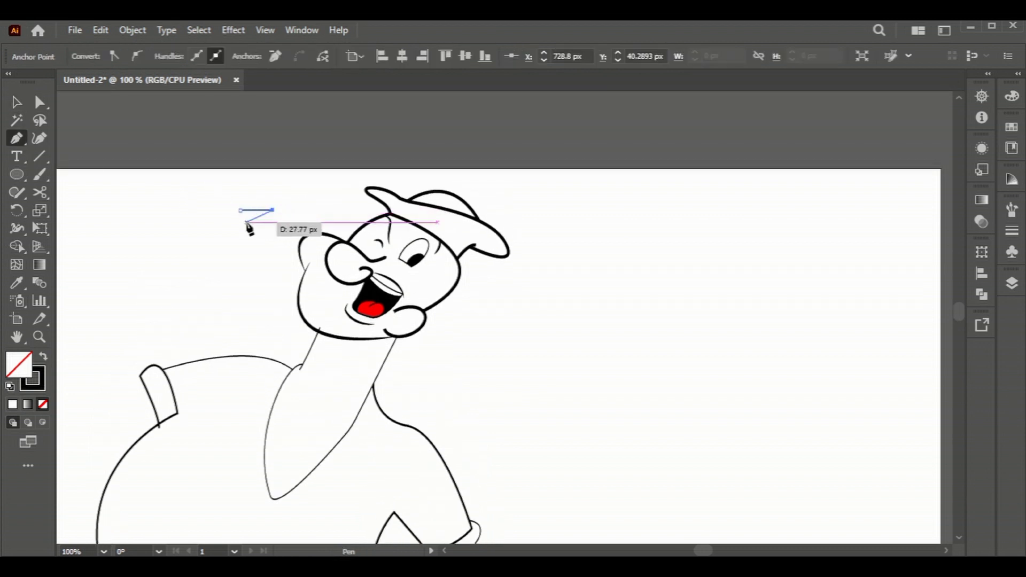
click(238, 221)
key(v)
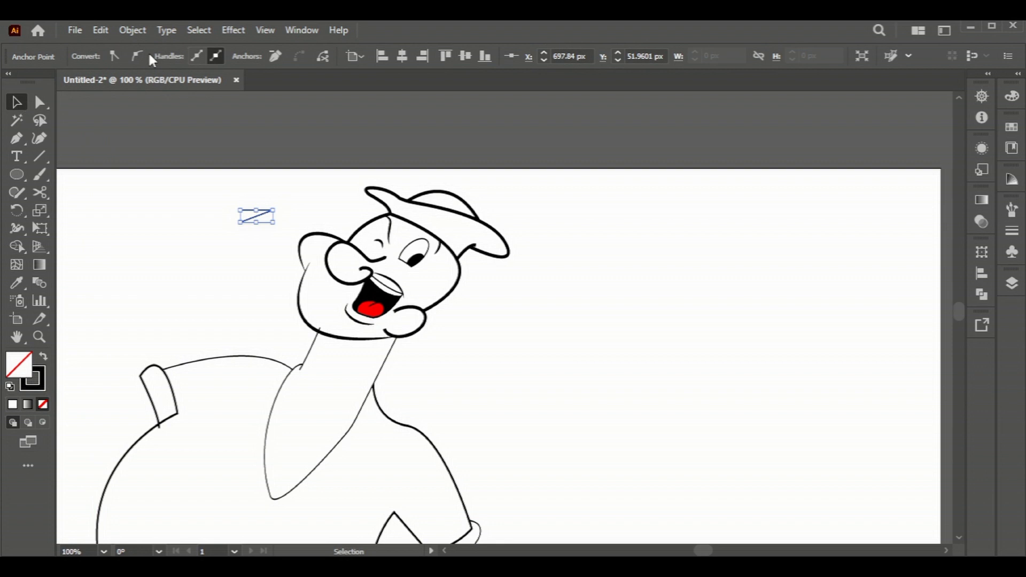
click(249, 213)
click(178, 52)
click(266, 215)
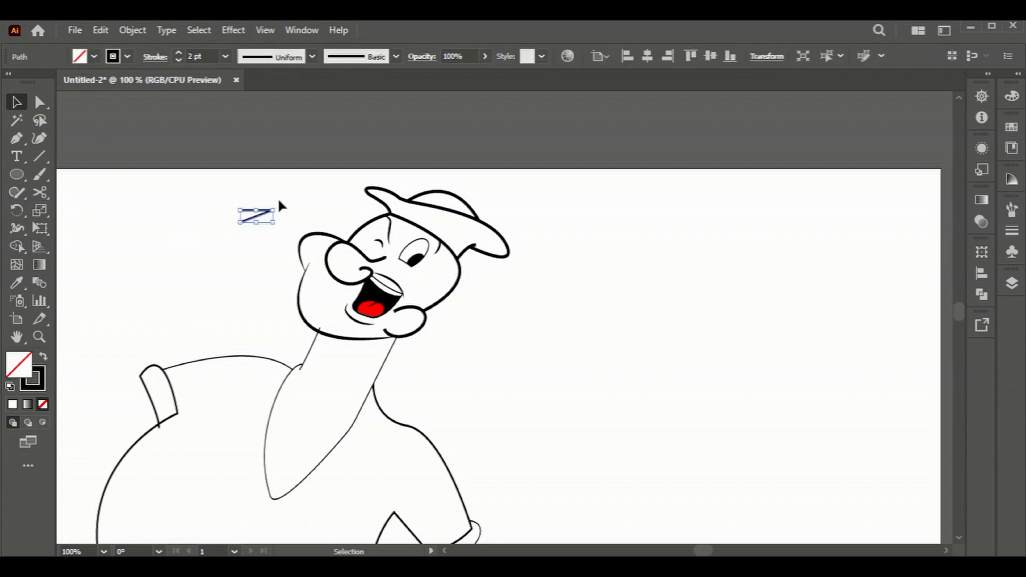
Move the zigzag onto the hat and fit it against the hat's left edge.
drag(266, 220, 377, 217)
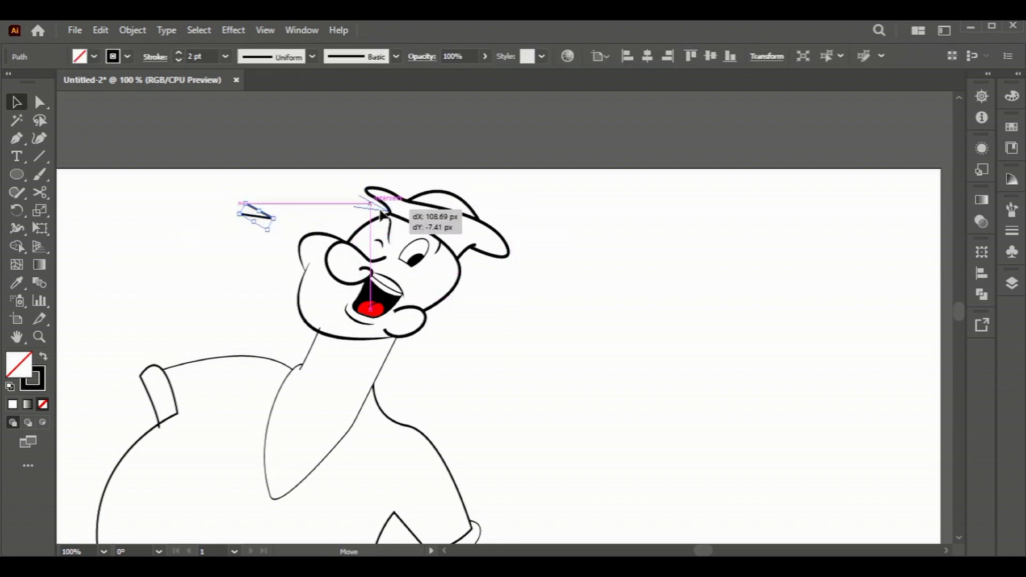
scroll(369, 222, up, 2)
scroll(368, 219, up, 1)
drag(396, 192, 414, 196)
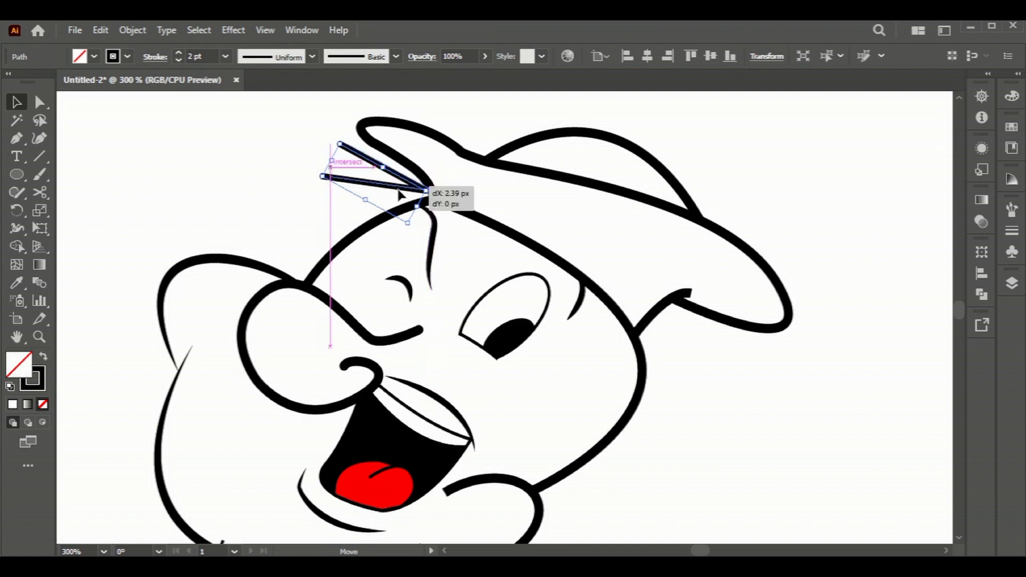
click(775, 407)
scroll(776, 405, down, 2)
scroll(777, 404, down, 2)
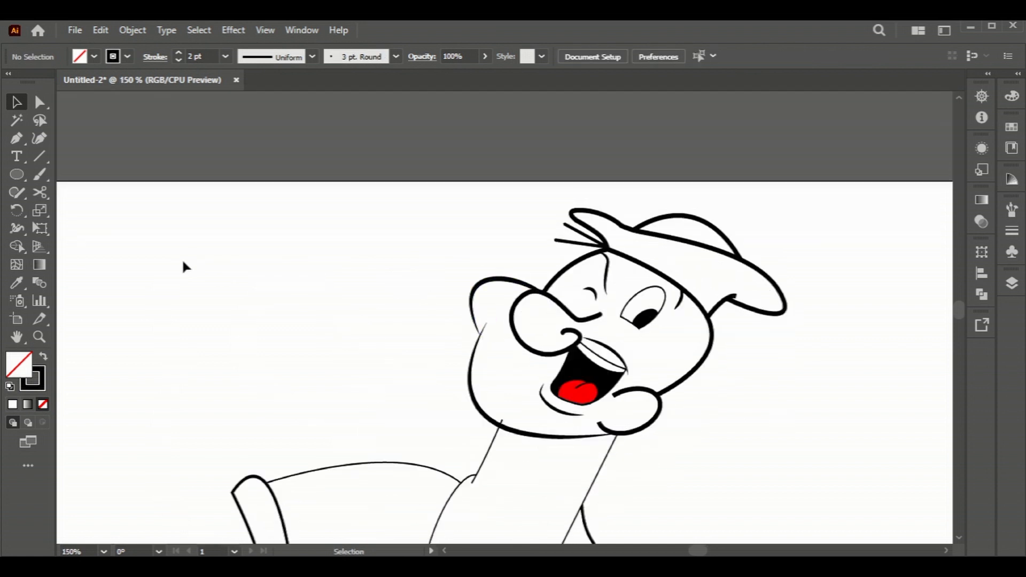
Draw a thin horizontal bar left of the head and a tall, slightly widened rectangle at its left end.
drag(14, 175, 30, 171)
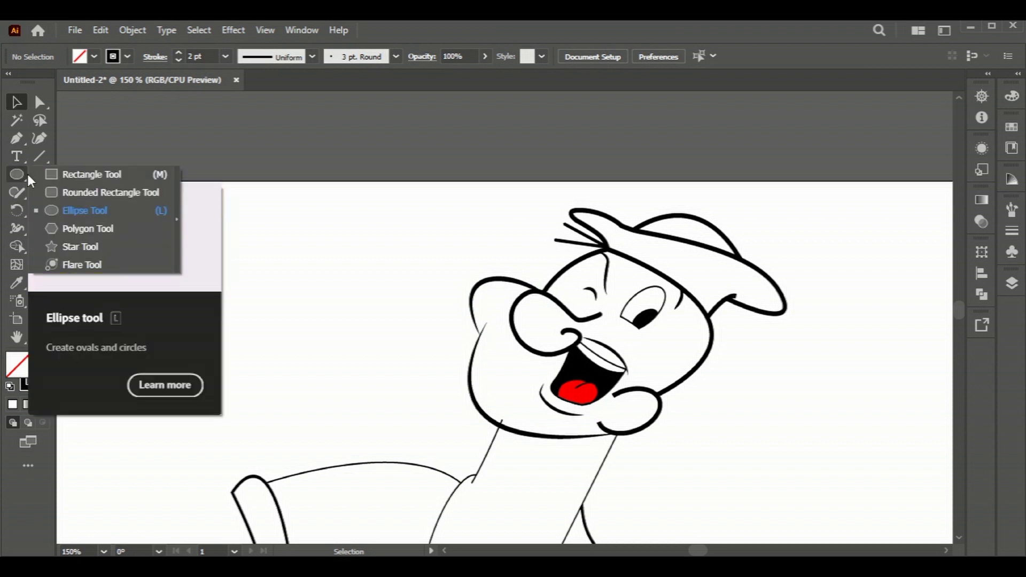
drag(183, 313, 249, 325)
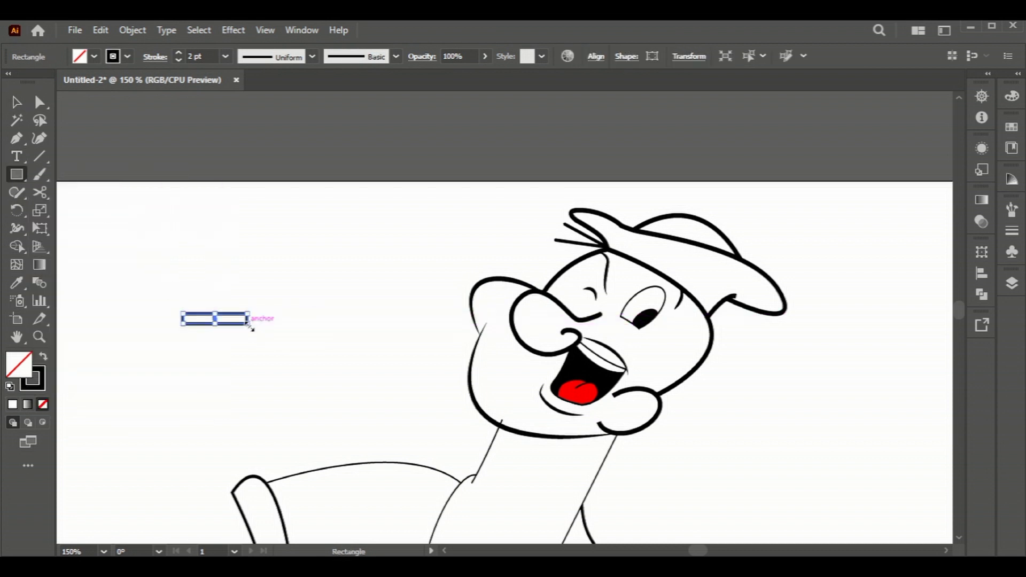
drag(159, 285, 184, 342)
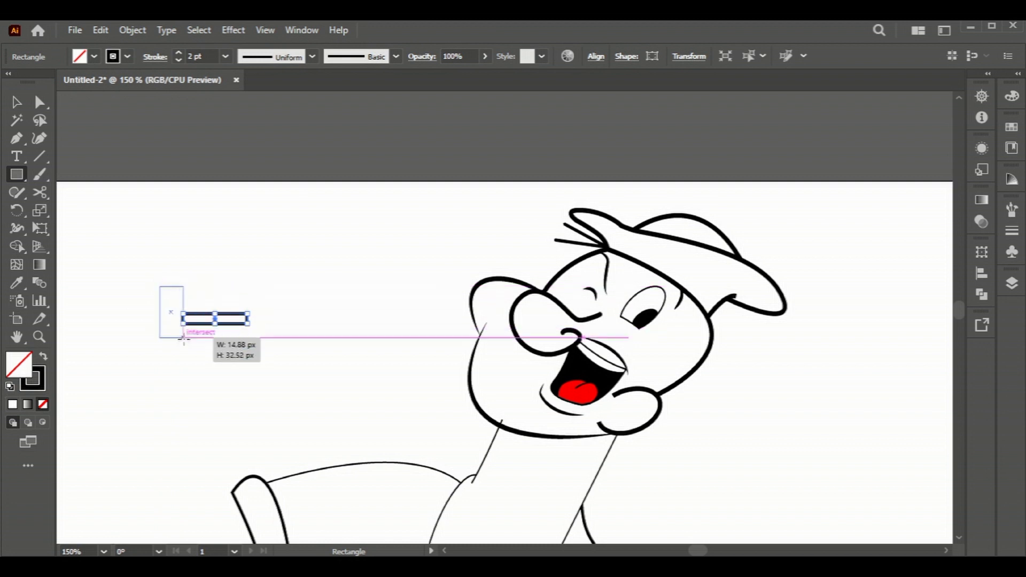
key(v)
click(223, 323)
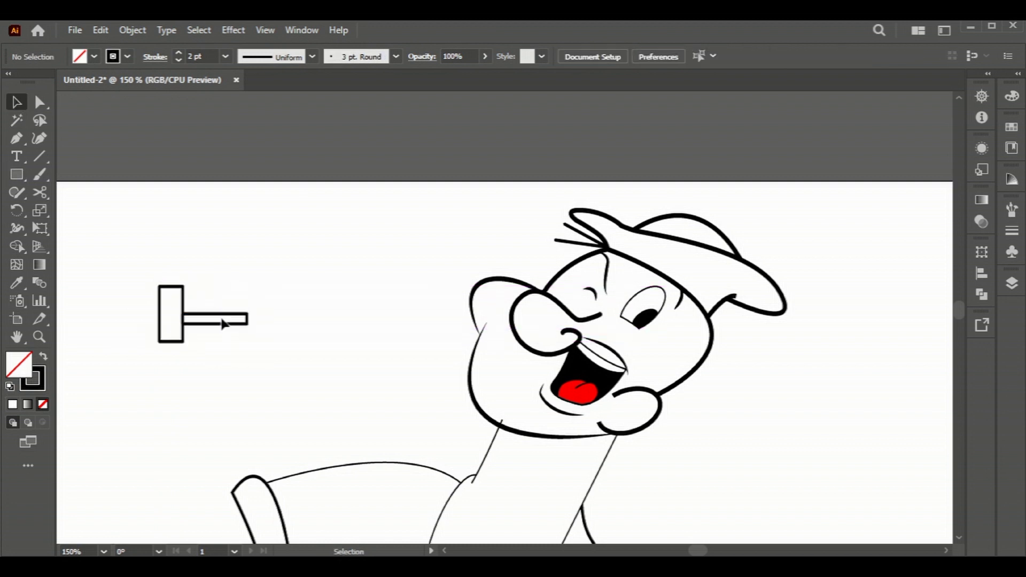
click(160, 323)
drag(158, 314, 153, 316)
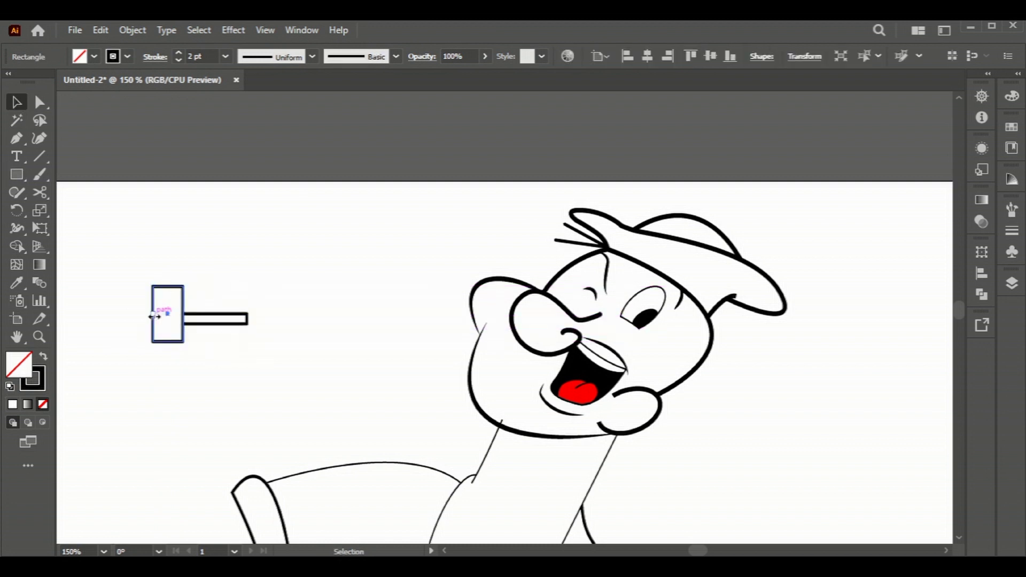
Turn the tall rectangle into a trapezoid bowl by editing anchors, and butt the bar against it.
scroll(172, 361, up, 2)
drag(17, 138, 64, 156)
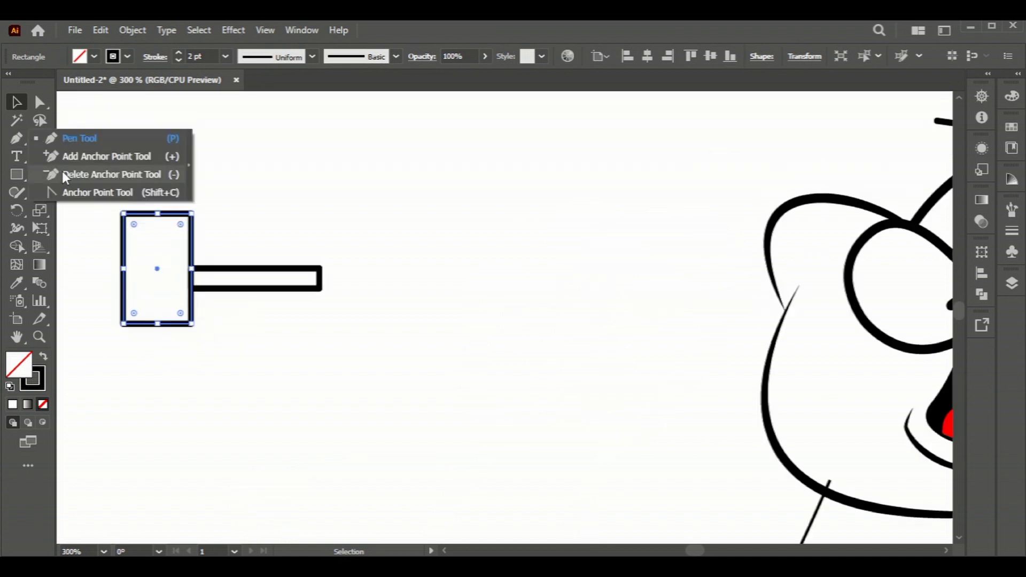
click(137, 324)
drag(16, 138, 86, 172)
click(122, 323)
click(192, 324)
click(17, 101)
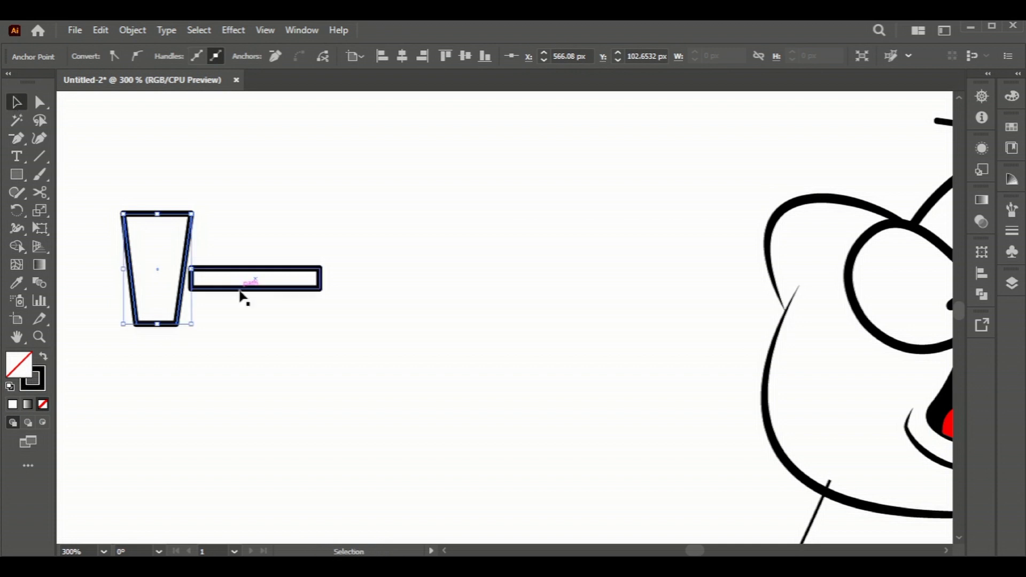
drag(243, 292, 240, 292)
Bring the trapezoid bowl to the front and fill both the bowl and the bar black.
click(188, 258)
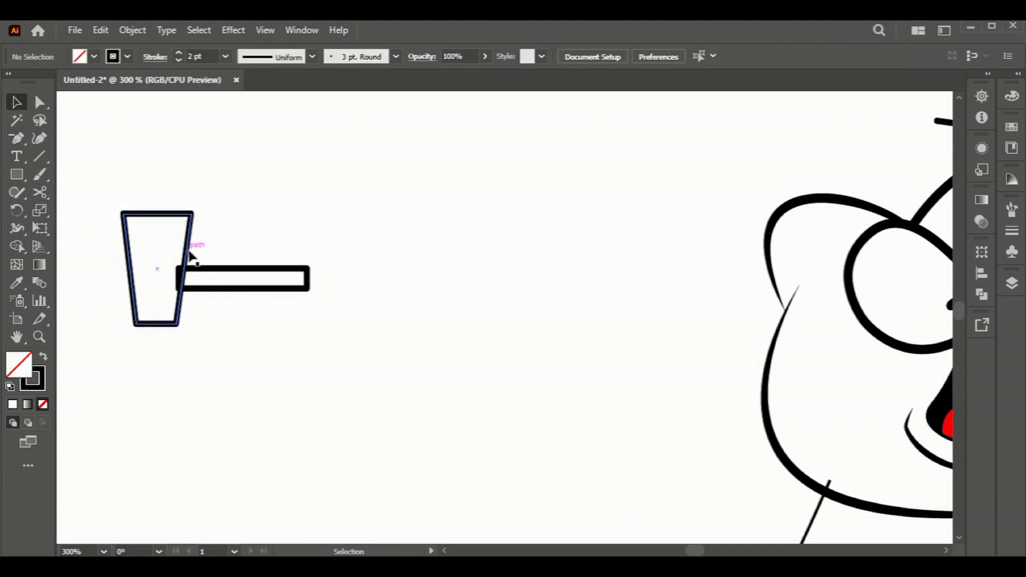
right_click(187, 258)
click(397, 487)
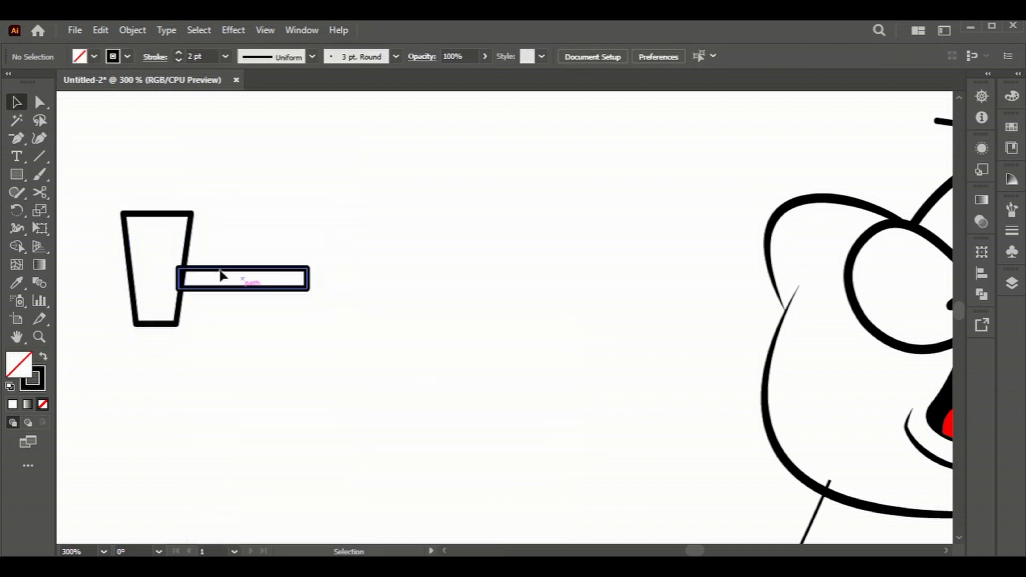
click(188, 258)
click(94, 56)
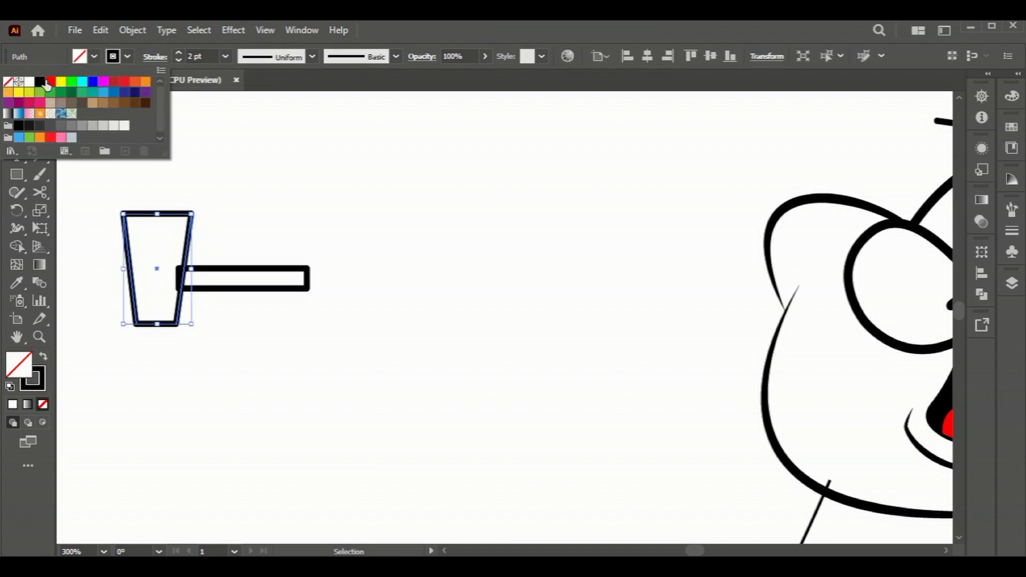
click(43, 81)
click(419, 235)
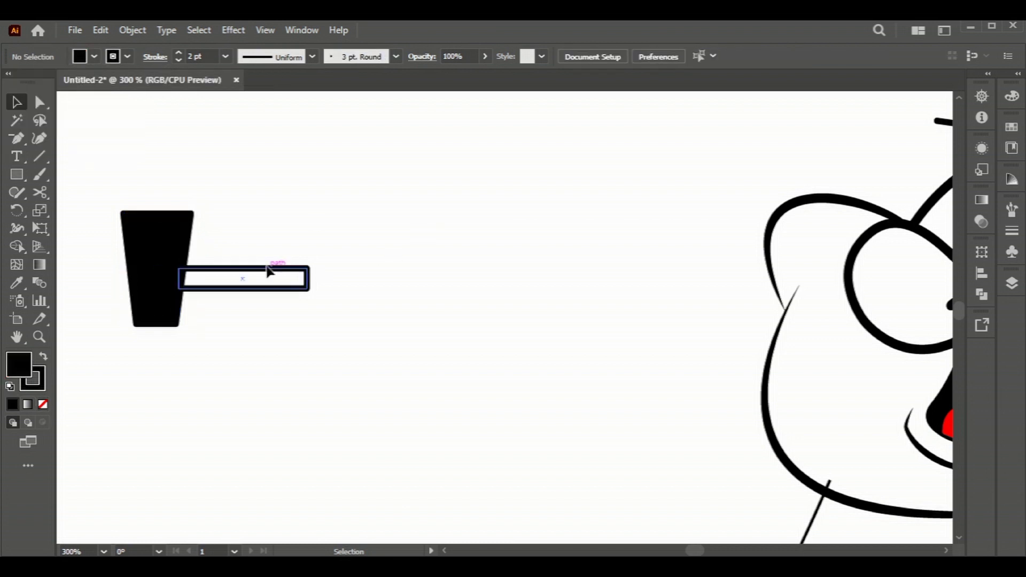
click(267, 271)
click(93, 56)
click(42, 81)
click(287, 244)
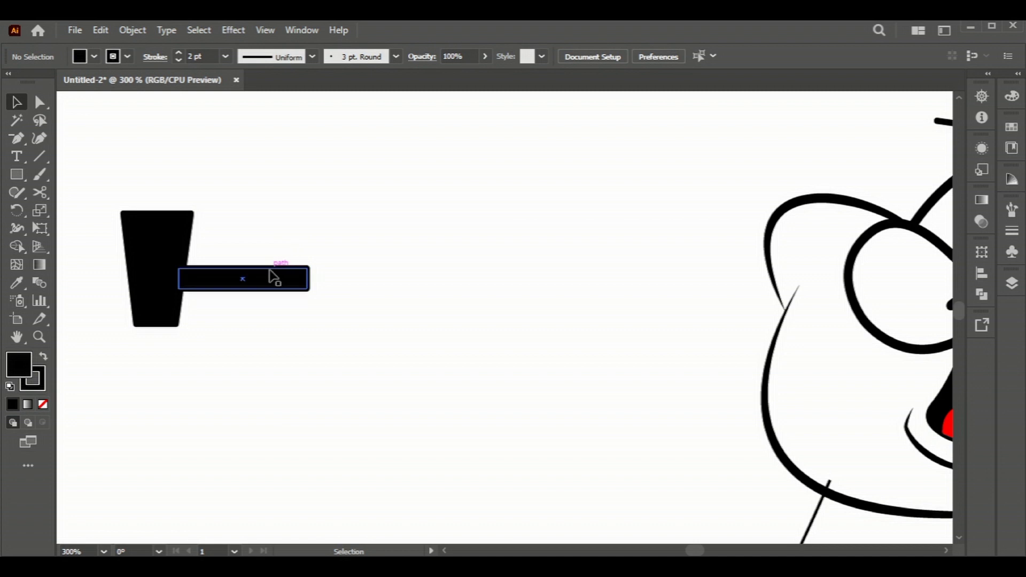
Bend the bowl's top edge into an upward curve with the Convert Anchor Point tool.
click(148, 224)
right_click(16, 138)
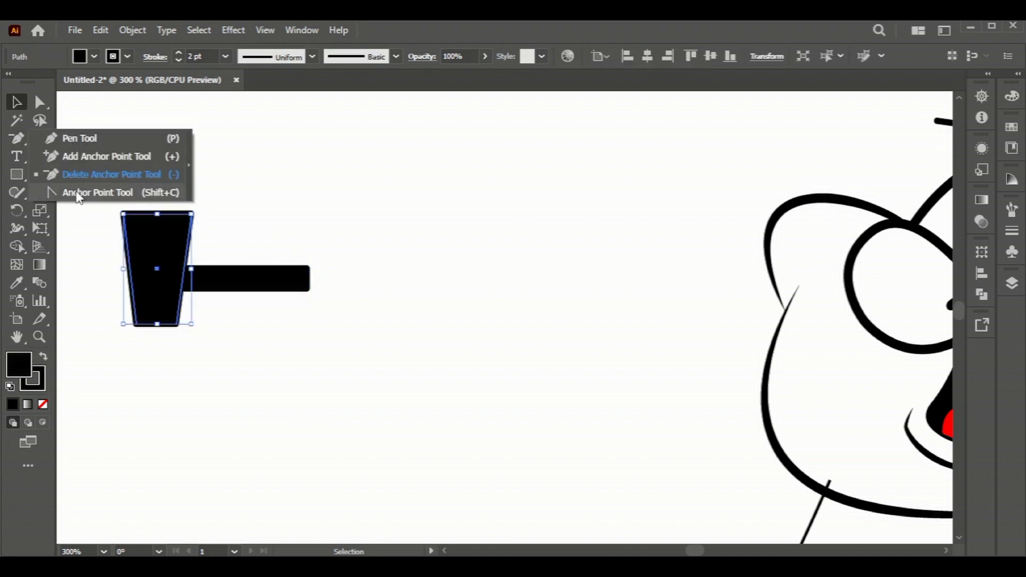
click(77, 194)
drag(157, 214, 159, 219)
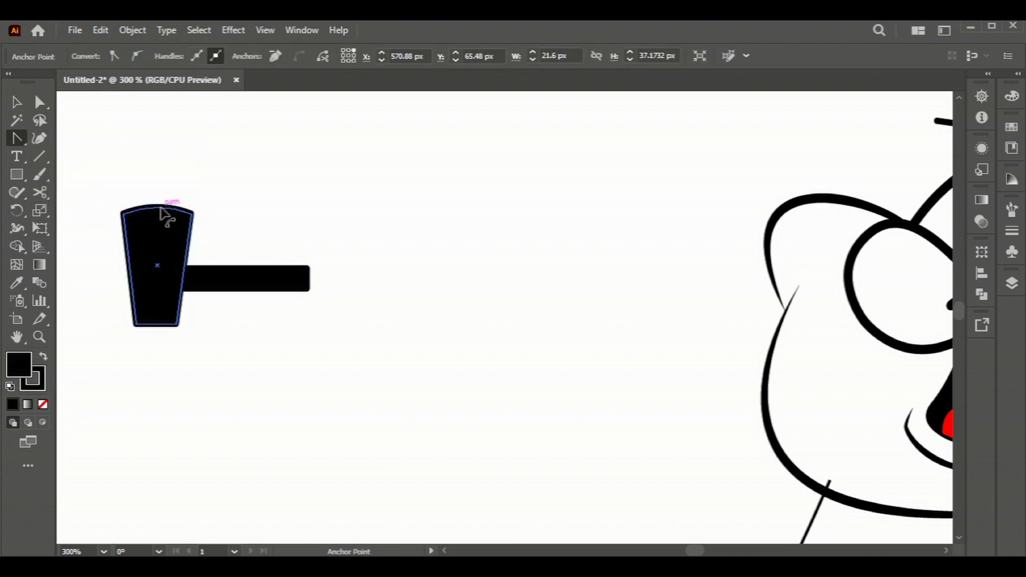
Add a yellow-filled ellipse with no stroke on top of the bowl.
right_click(17, 175)
click(68, 211)
mouse_move(134, 220)
mouse_down()
mouse_move(185, 238)
mouse_move(157, 219)
mouse_up()
key(v)
click(1011, 126)
click(973, 166)
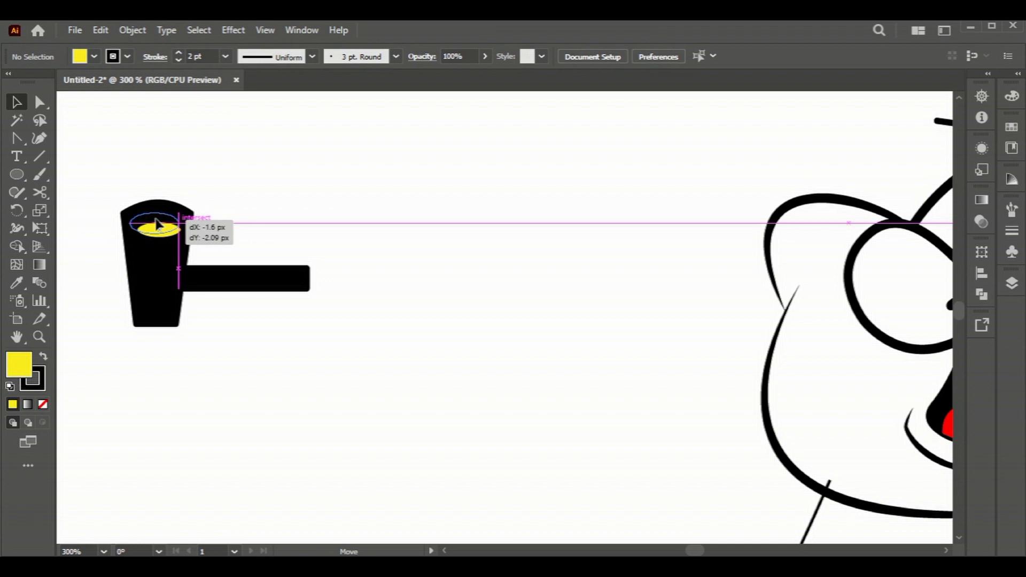
click(128, 56)
click(8, 84)
click(337, 222)
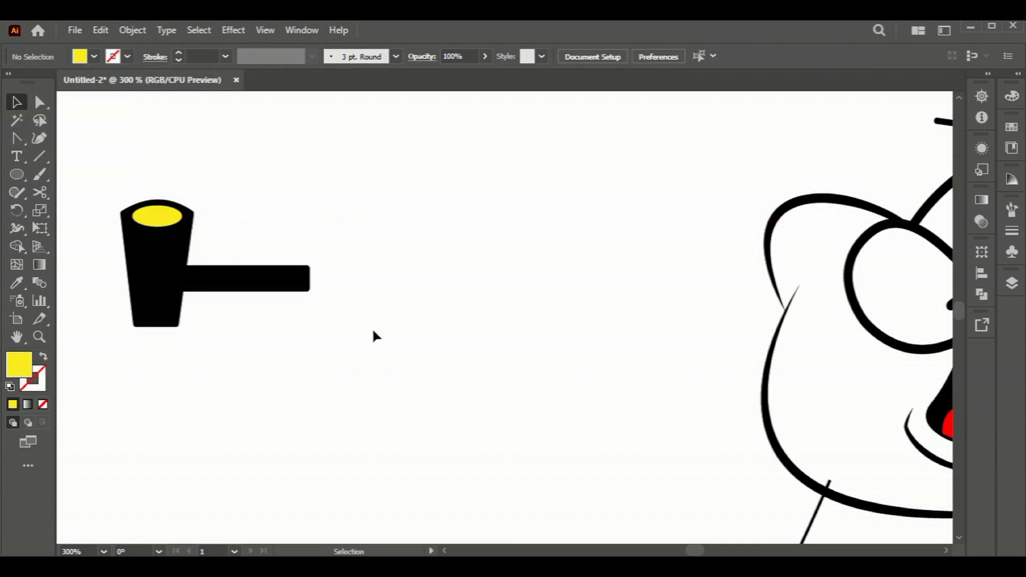
Select all the pipe shapes and shrink them to a small pipe.
drag(374, 334, 91, 185)
mouse_move(308, 327)
mouse_down()
mouse_move(252, 291)
mouse_move(245, 303)
mouse_move(643, 235)
mouse_move(687, 240)
mouse_move(671, 229)
mouse_move(661, 243)
mouse_up()
click(357, 354)
scroll(373, 358, down, 1)
Tilt the pipe beside the head and nudge it slightly down and right.
click(661, 245)
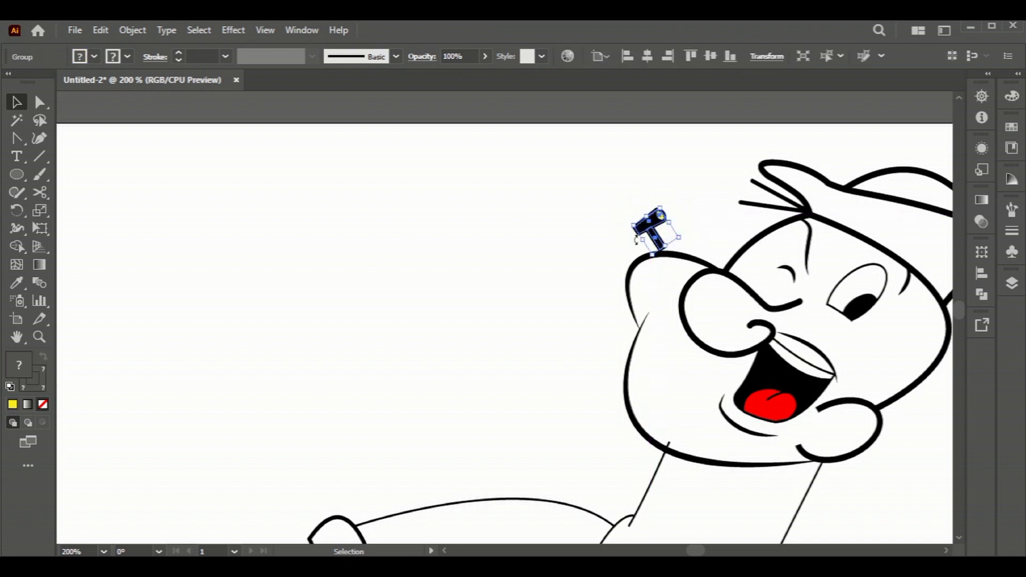
alt+scroll(635, 241, up, 1)
drag(690, 238, 698, 247)
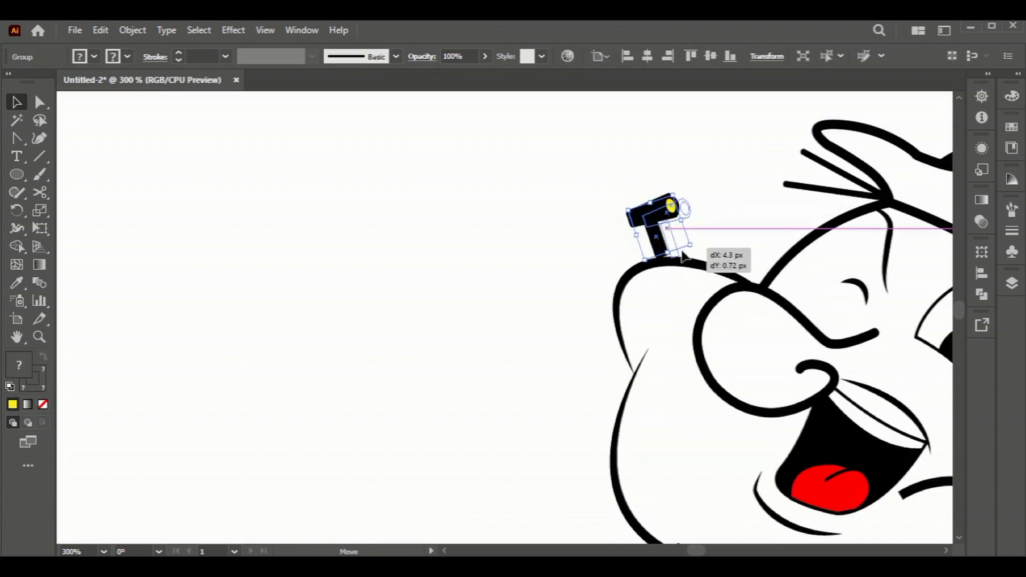
click(573, 228)
Select only the pipe bowl and stretch it taller.
click(687, 216)
alt+scroll(695, 219, up, 3)
right_click(618, 212)
key(Escape)
click(756, 273)
click(646, 210)
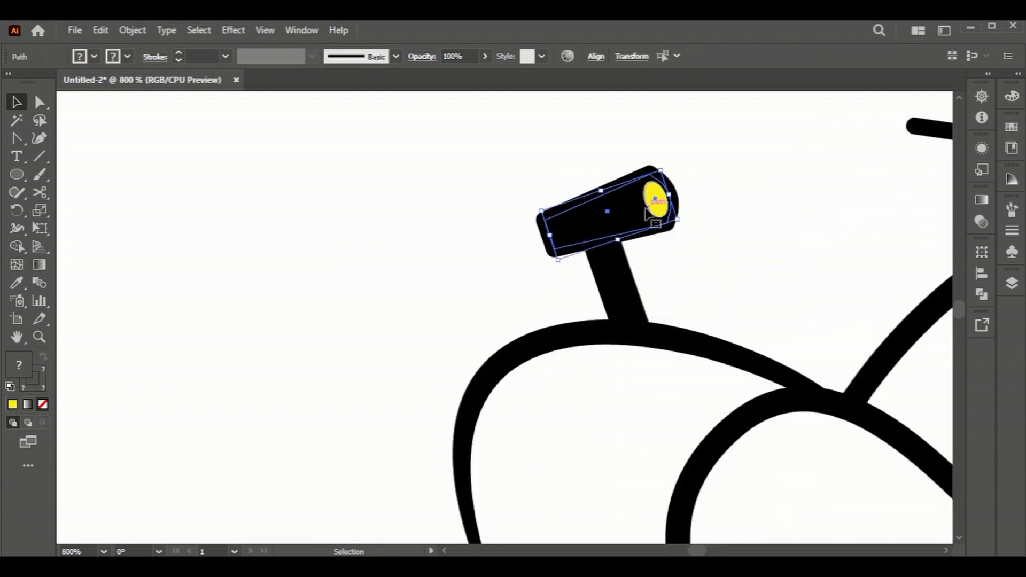
drag(602, 190, 593, 180)
click(759, 238)
Select the bowl and stem anchors with Direct Selection, then deselect and zoom back out.
key(a)
drag(751, 286, 562, 208)
key(v)
click(735, 222)
alt+scroll(736, 222, down, 5)
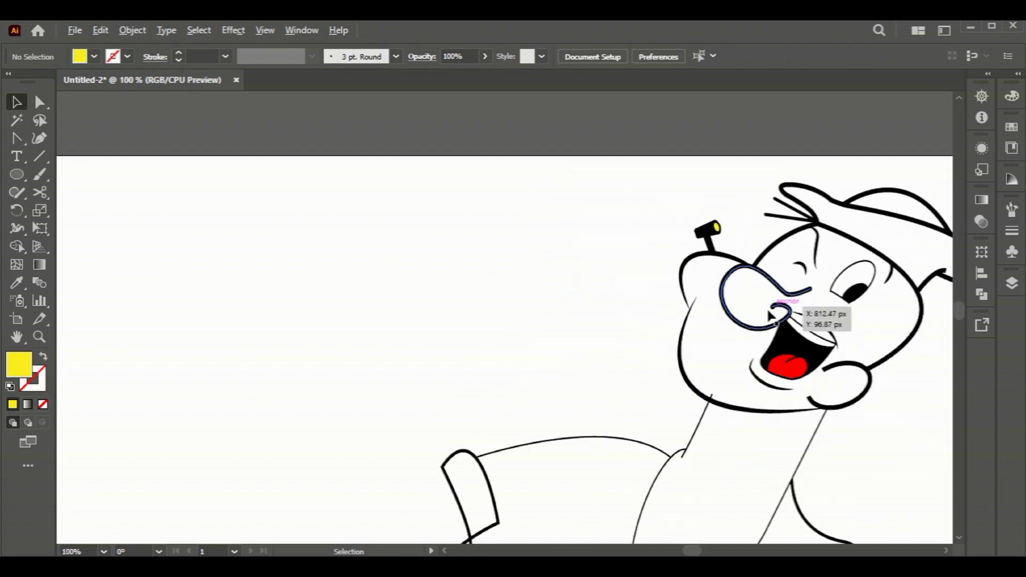
alt+scroll(790, 321, down, 1)
scroll(748, 384, right, 2)
Give the short neck line a 2 pt stroke.
scroll(668, 374, right, 1)
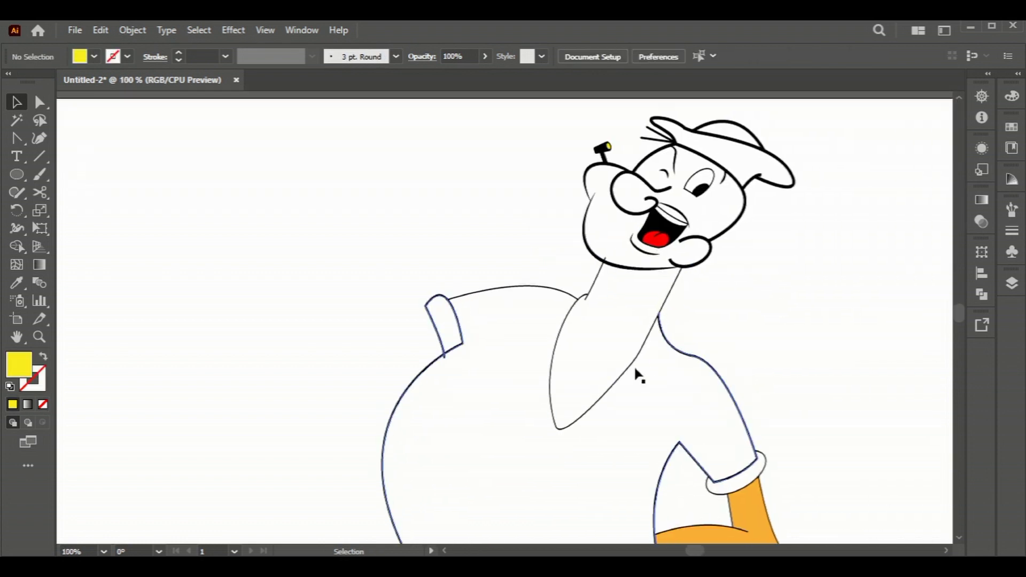
click(629, 369)
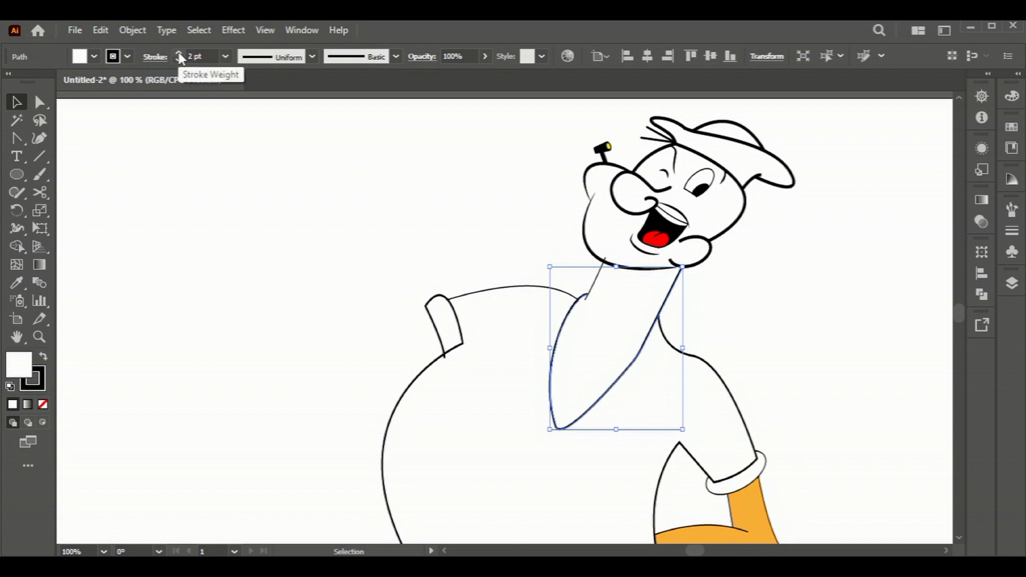
click(780, 373)
click(480, 292)
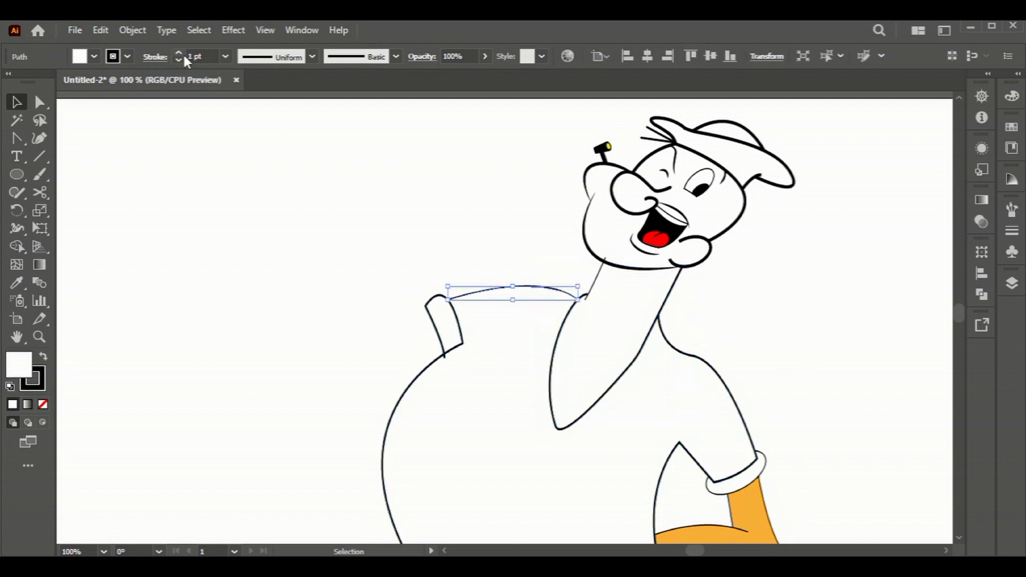
click(783, 328)
scroll(694, 300, down, 1)
click(583, 264)
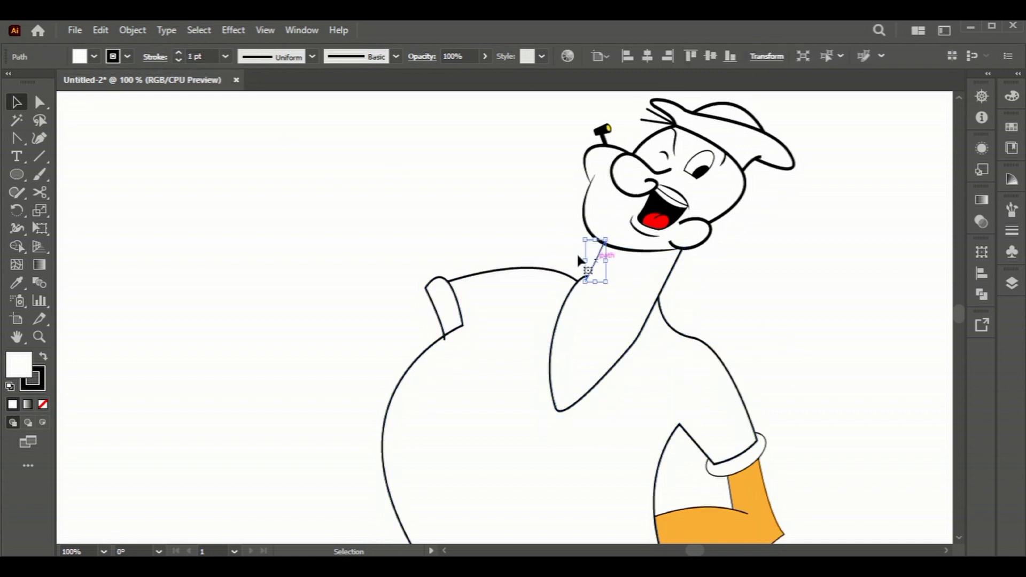
click(179, 54)
click(766, 315)
Bring the small chin curve in front of the face outline via Arrange > Bring to Front.
click(610, 247)
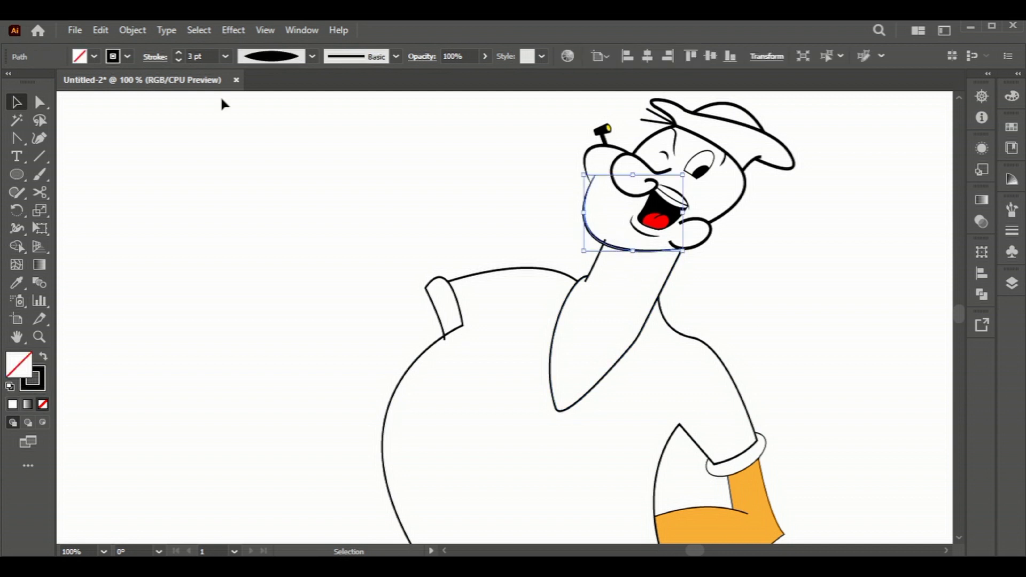
click(93, 56)
click(223, 162)
click(691, 248)
right_click(705, 245)
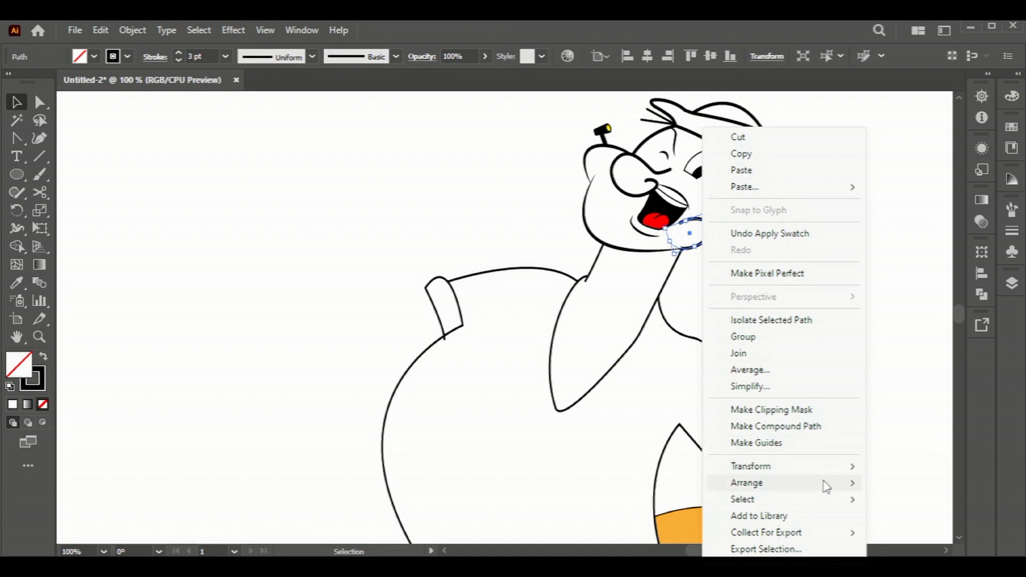
click(561, 484)
click(827, 349)
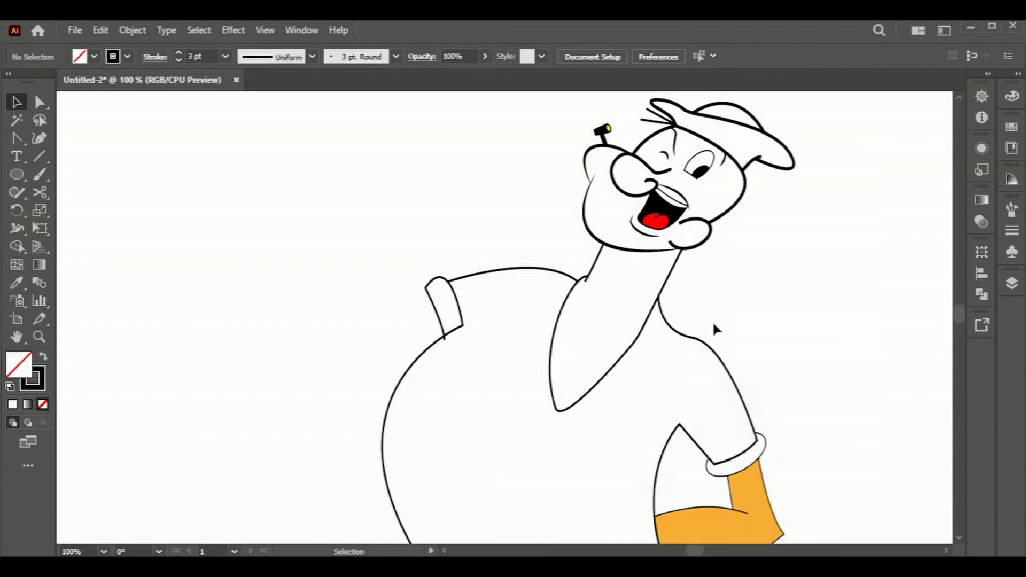
click(39, 155)
Draw a small spiral and set its stroke weight to 0.5 pt.
click(105, 192)
drag(156, 210, 142, 204)
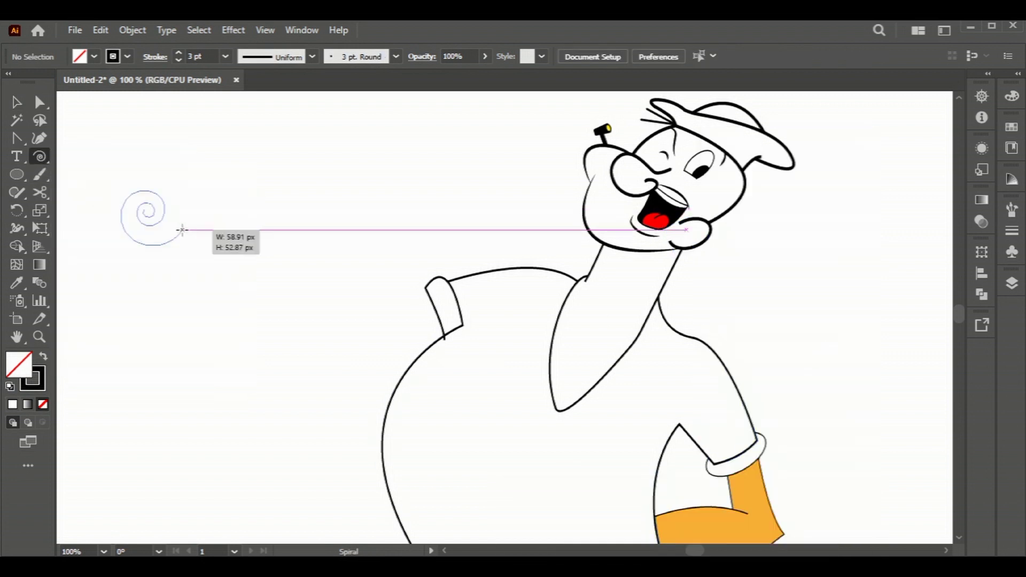
key(v)
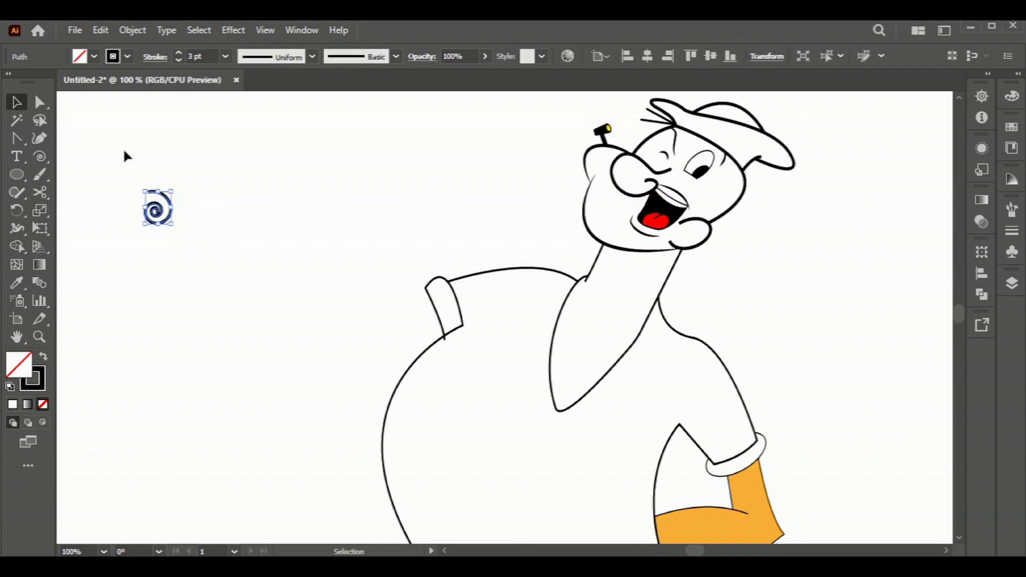
click(178, 59)
click(166, 161)
Narrow, scale down, rotate and squash the spiral into a flatter oval.
click(161, 215)
mouse_move(171, 224)
mouse_down()
mouse_move(157, 208)
mouse_move(696, 233)
mouse_up()
scroll(696, 233, up, 3)
scroll(696, 233, up, 2)
drag(679, 193, 663, 236)
drag(684, 339, 628, 368)
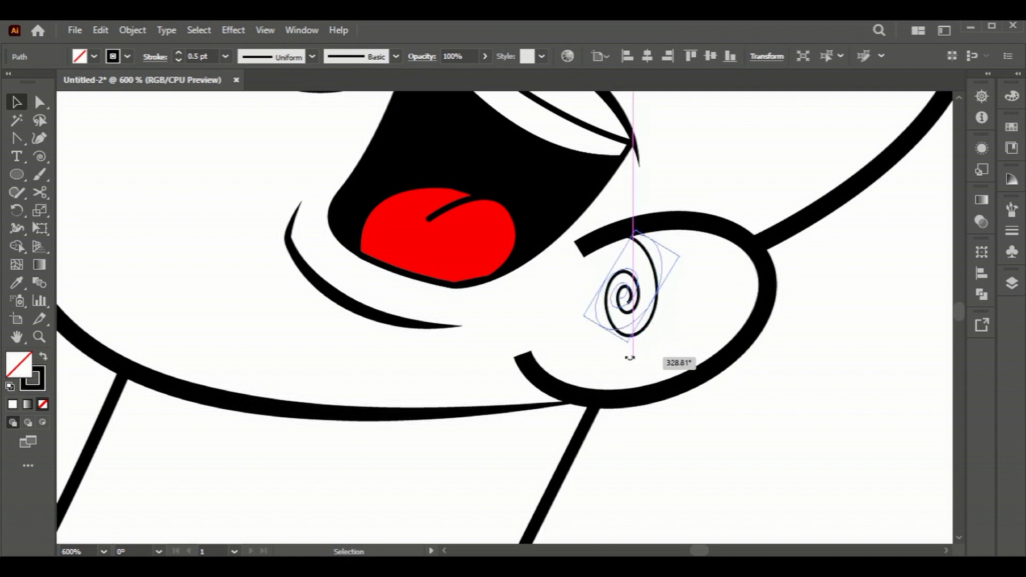
drag(668, 331, 719, 305)
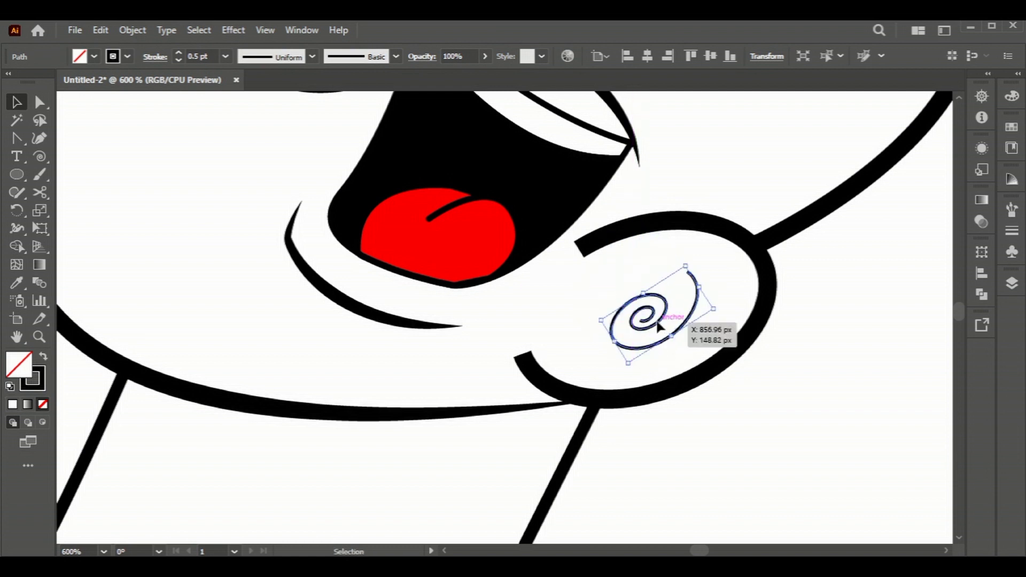
Move the oval spiral inside the cheek beside the laughing mouth.
click(765, 368)
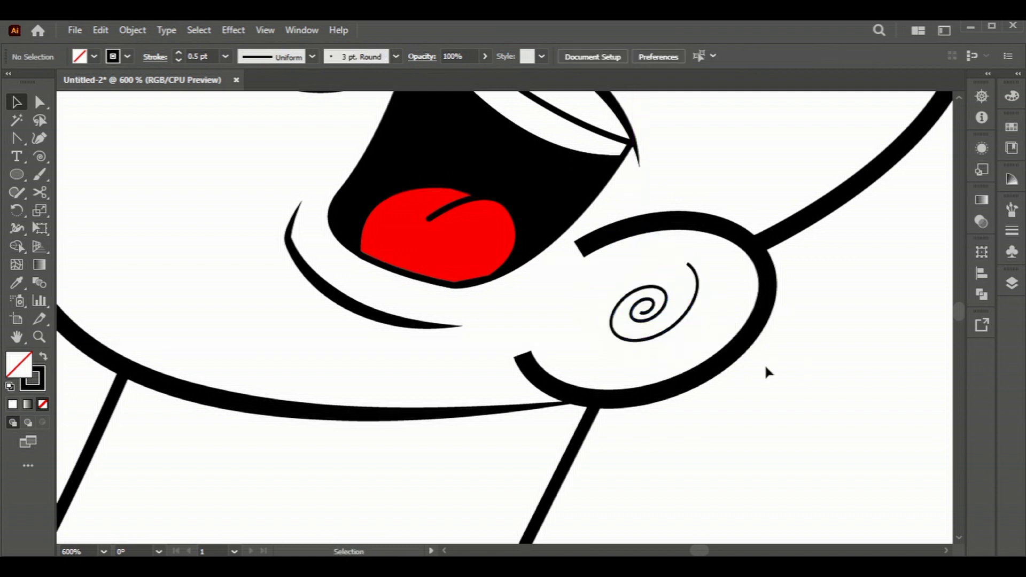
click(694, 301)
drag(672, 326, 669, 332)
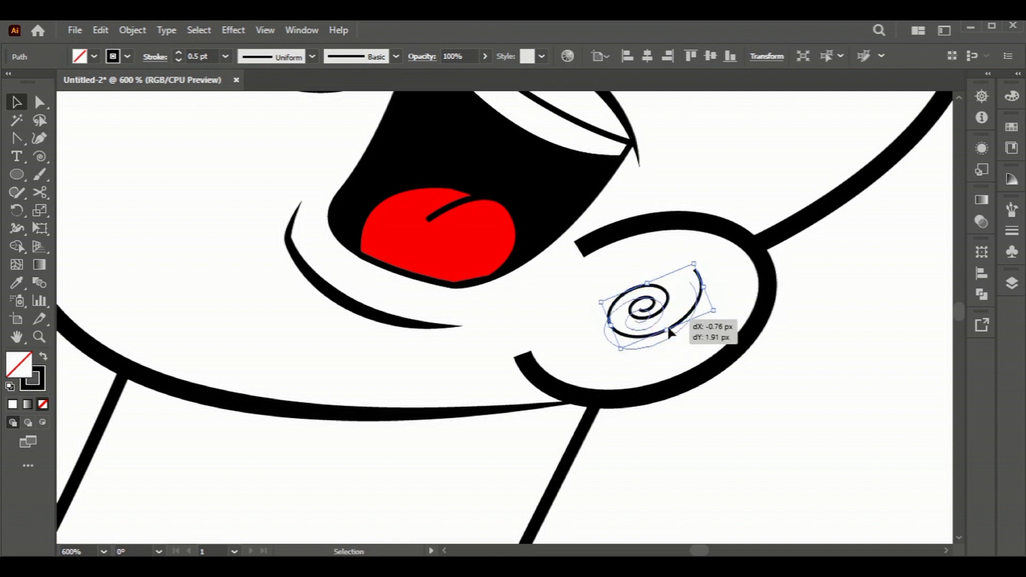
scroll(737, 355, down, 3)
scroll(738, 372, down, 3)
scroll(745, 372, down, 3)
scroll(748, 374, down, 2)
scroll(813, 370, up, 2)
scroll(813, 370, up, 1)
scroll(813, 370, up, 1)
scroll(813, 370, up, 1)
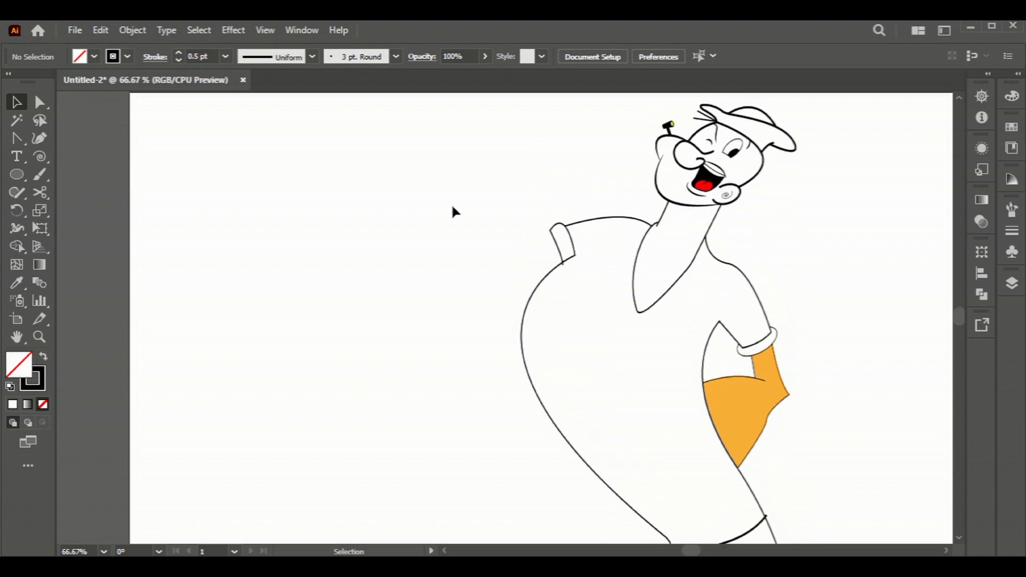
click(548, 281)
click(546, 251)
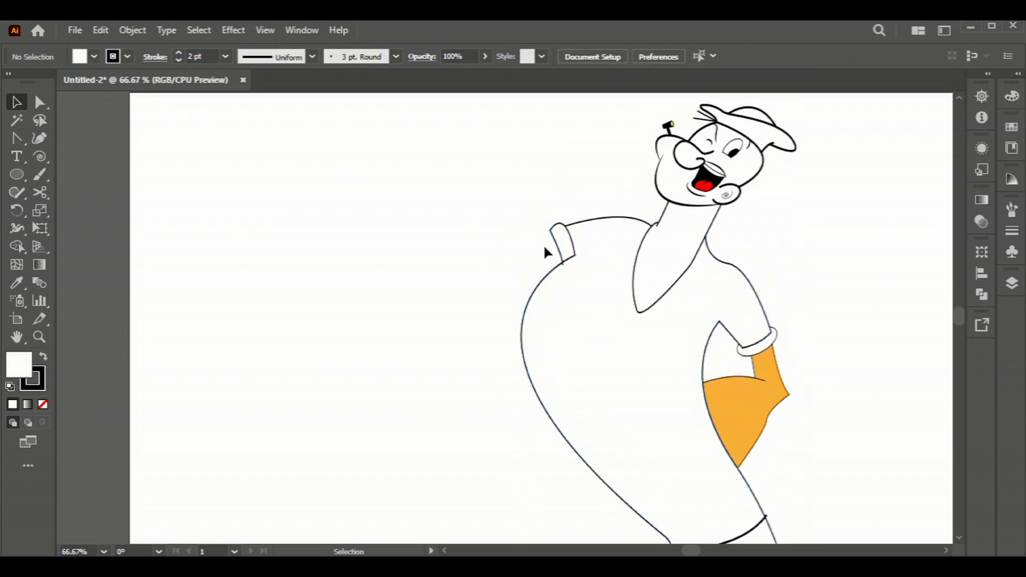
scroll(546, 251, up, 3)
click(558, 278)
click(390, 204)
click(566, 296)
click(18, 248)
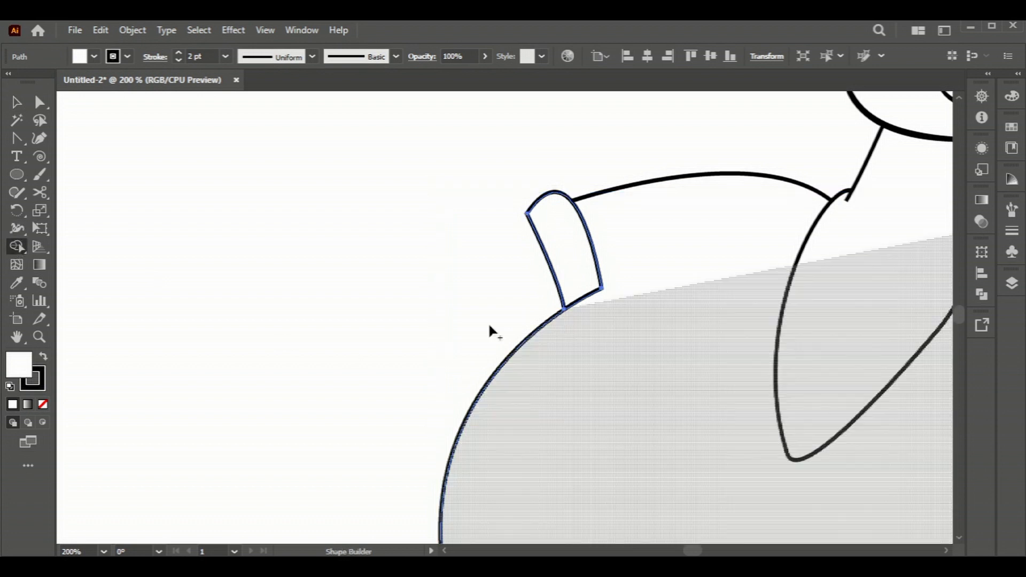
key(v)
click(512, 275)
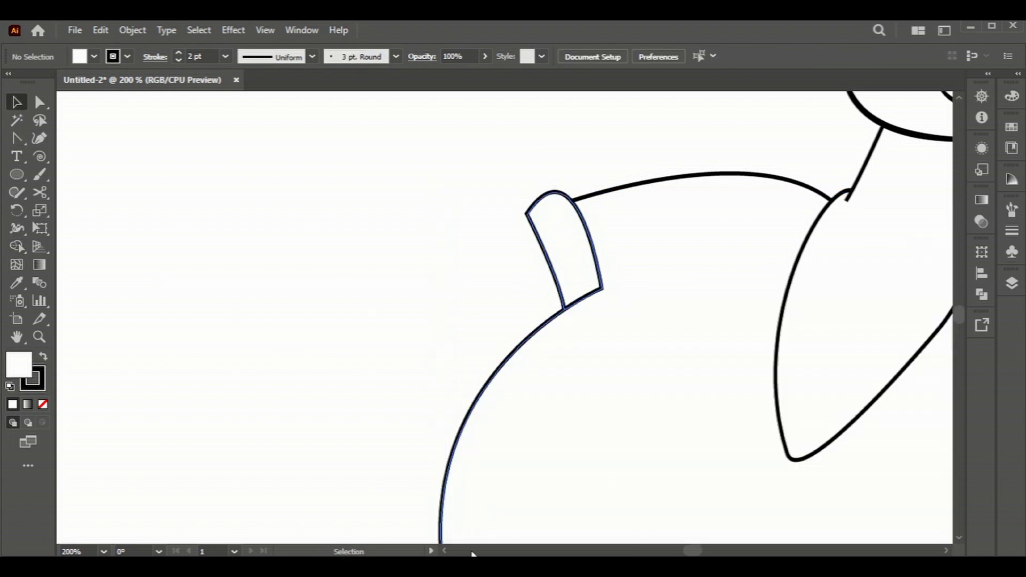
scroll(550, 358, down, 1)
scroll(550, 358, down, 1)
scroll(550, 357, down, 1)
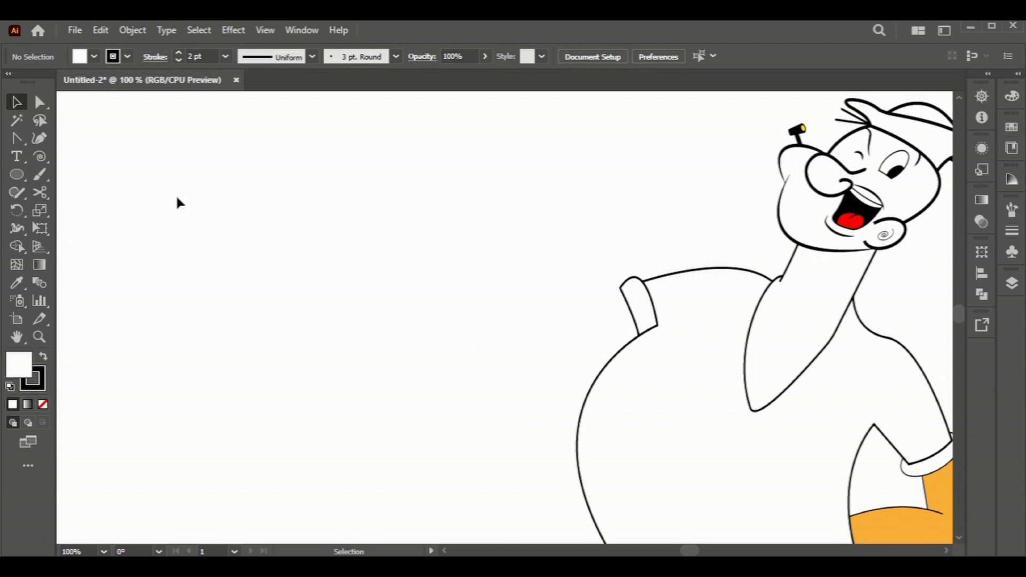
Draw the arm's long lower outline from the sleeve cuff sweeping left and up.
drag(17, 138, 69, 137)
drag(638, 332, 506, 343)
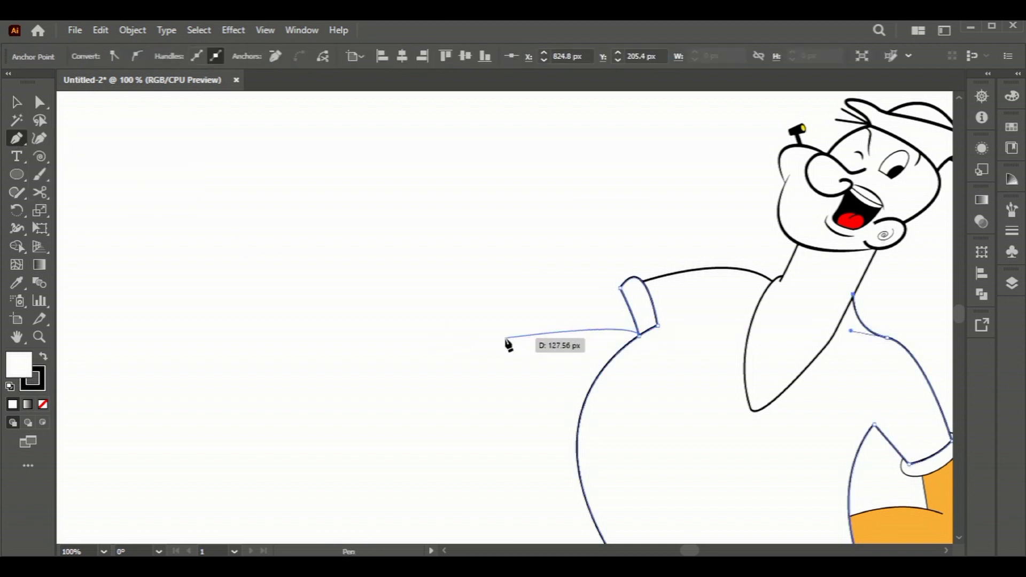
click(642, 338)
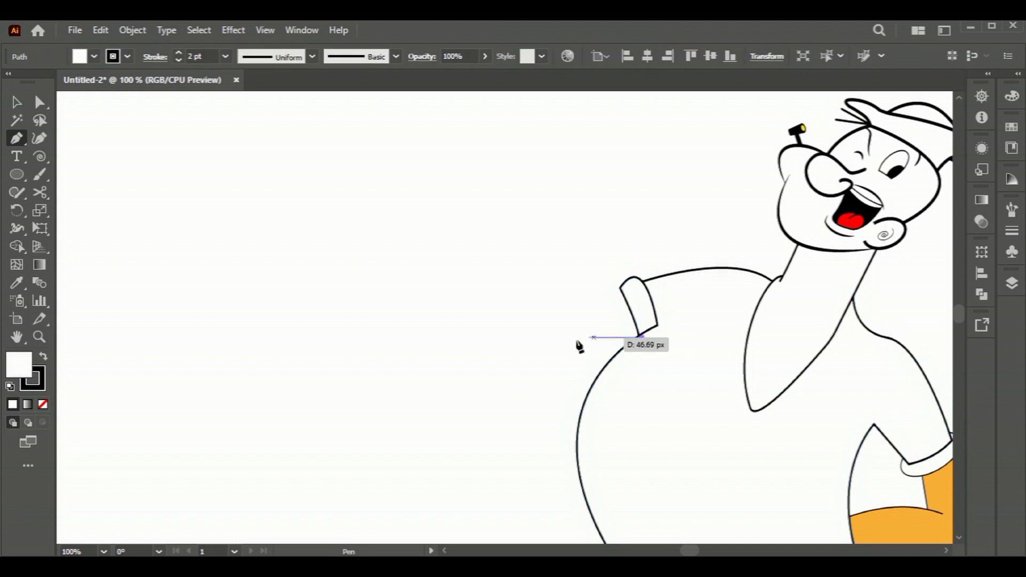
click(501, 345)
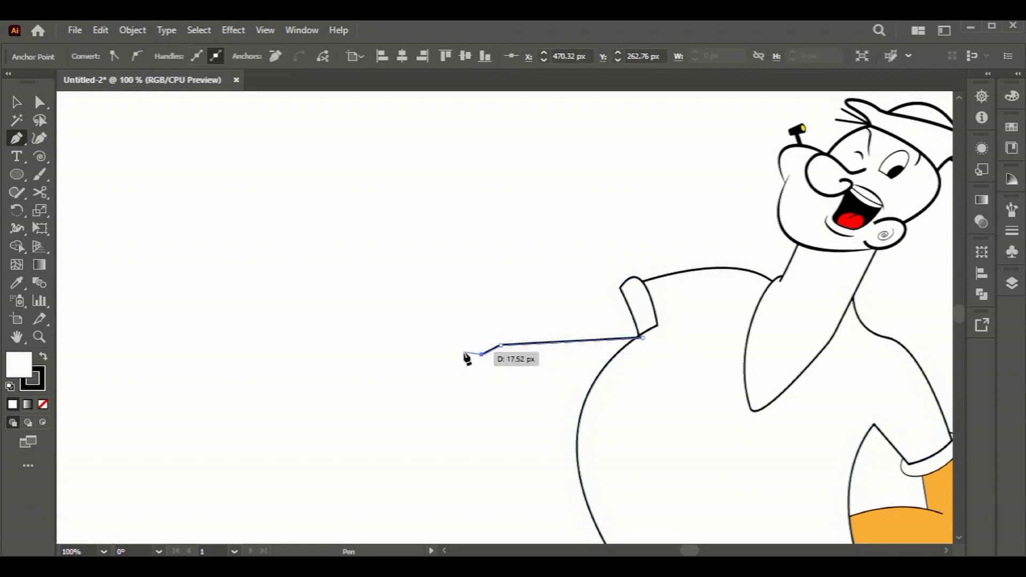
drag(468, 354, 462, 346)
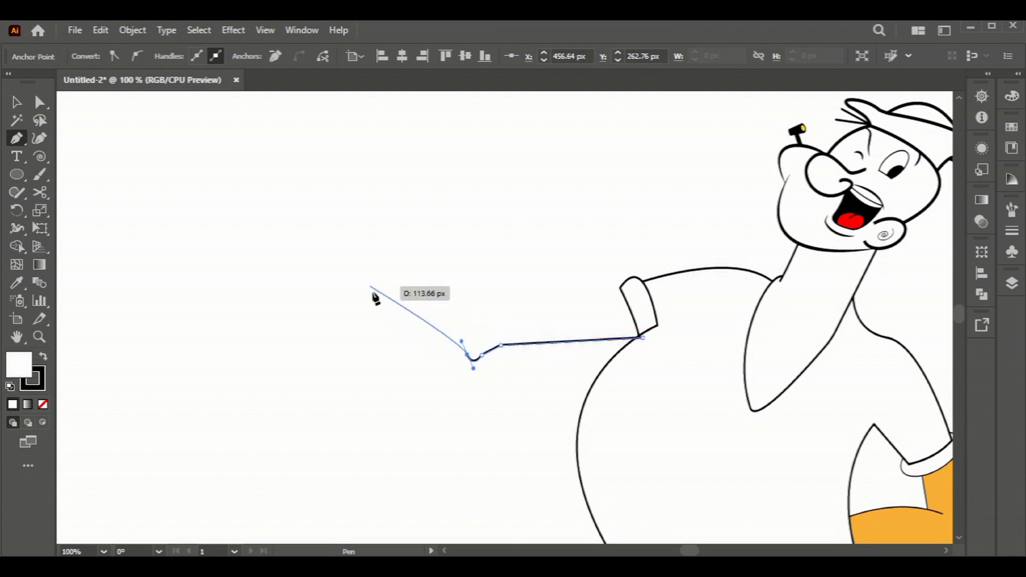
click(394, 321)
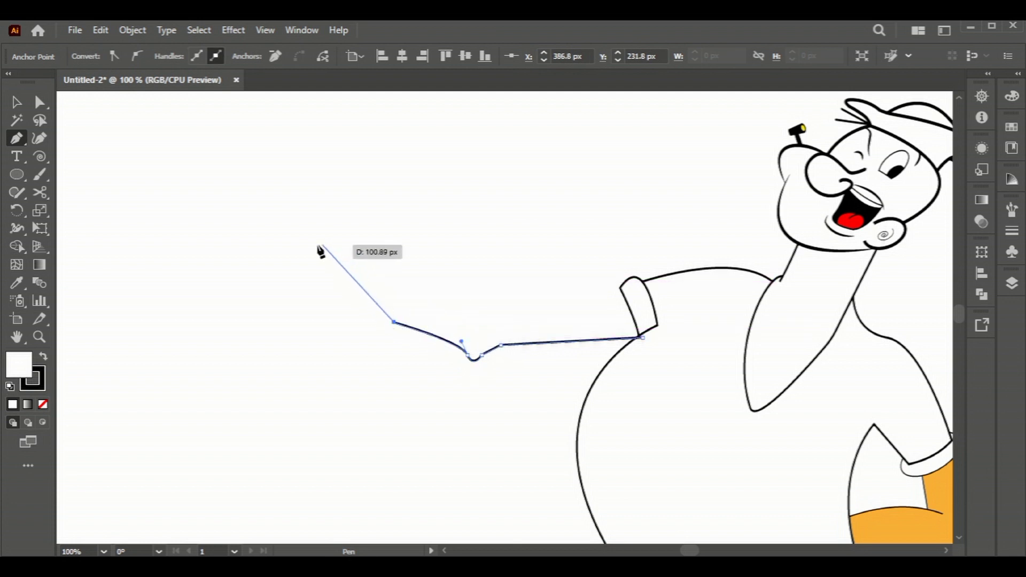
drag(282, 211, 260, 151)
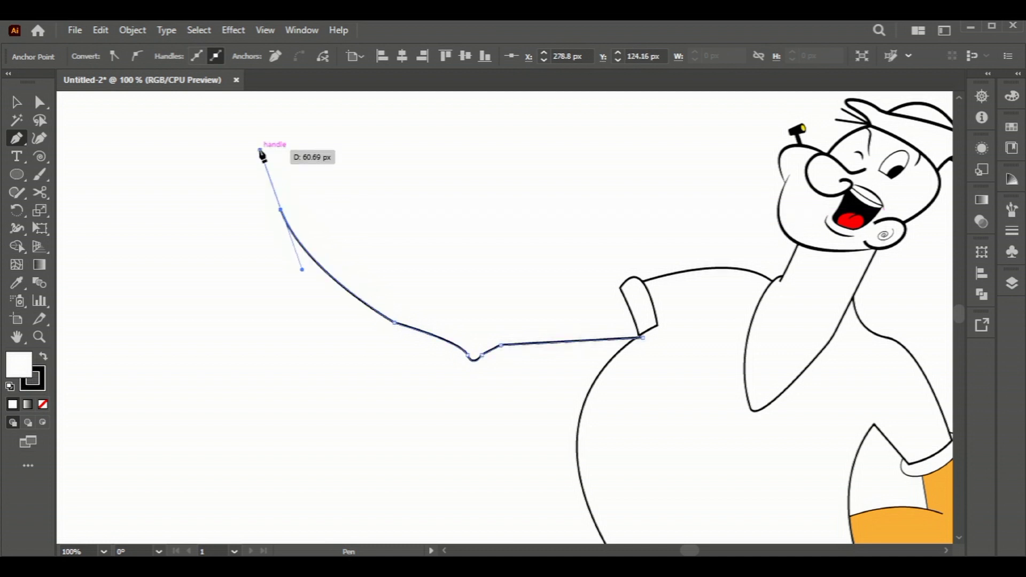
scroll(267, 195, up, 2)
click(281, 160)
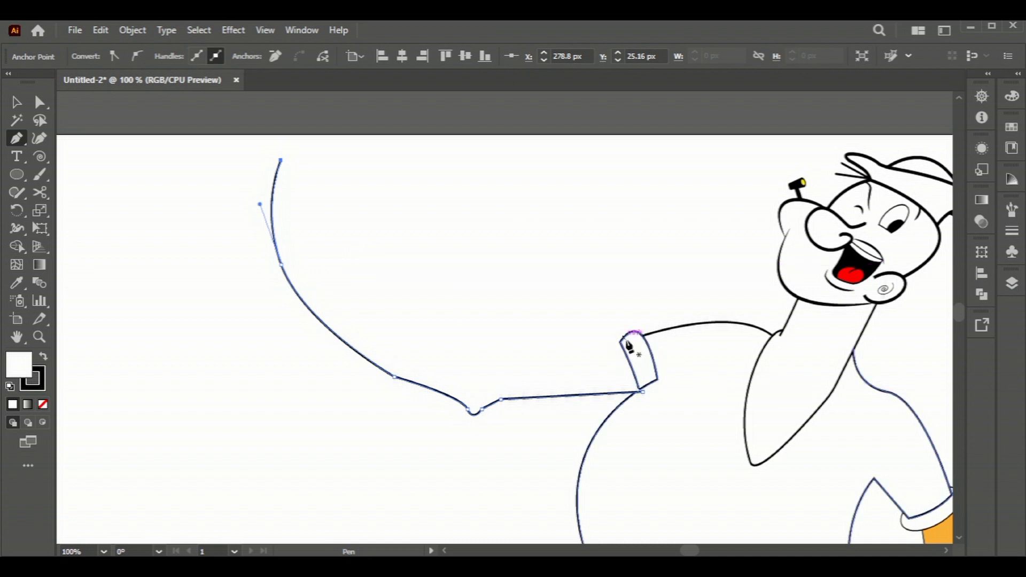
Draw a new arched bicep path rising from the sleeve's top corner toward the forearm.
drag(623, 338, 608, 343)
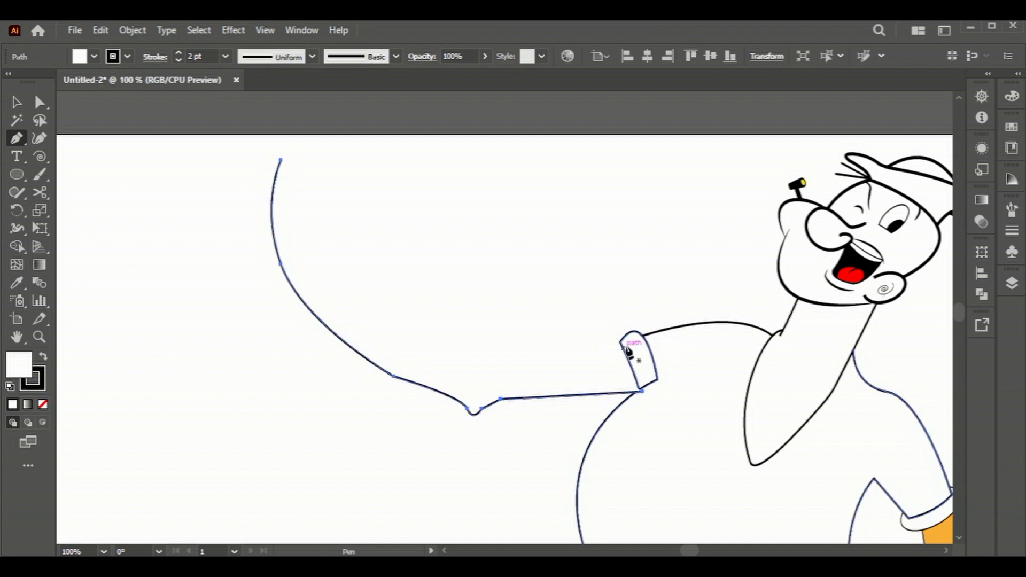
key(ctrl+equal)
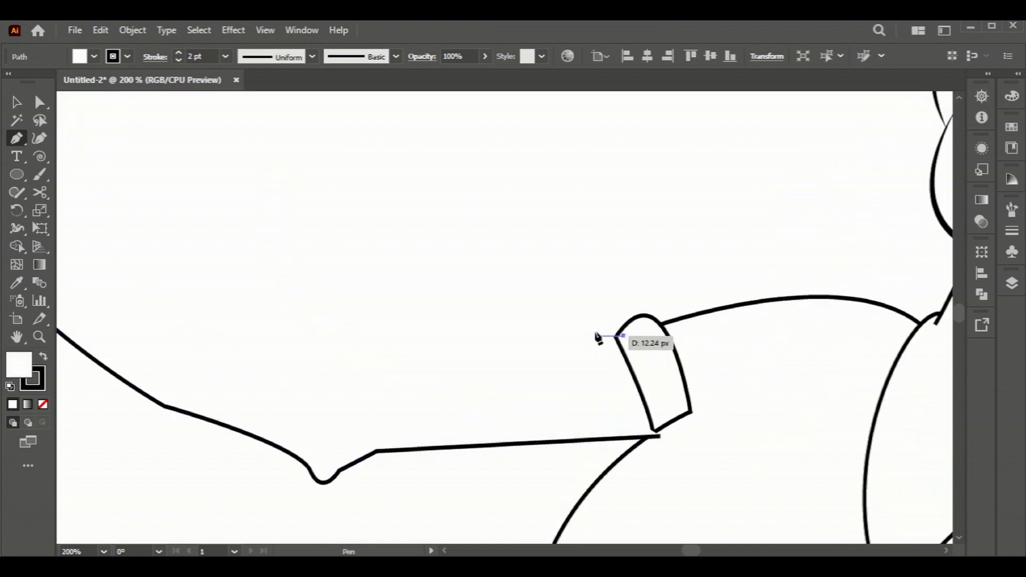
drag(592, 338, 519, 229)
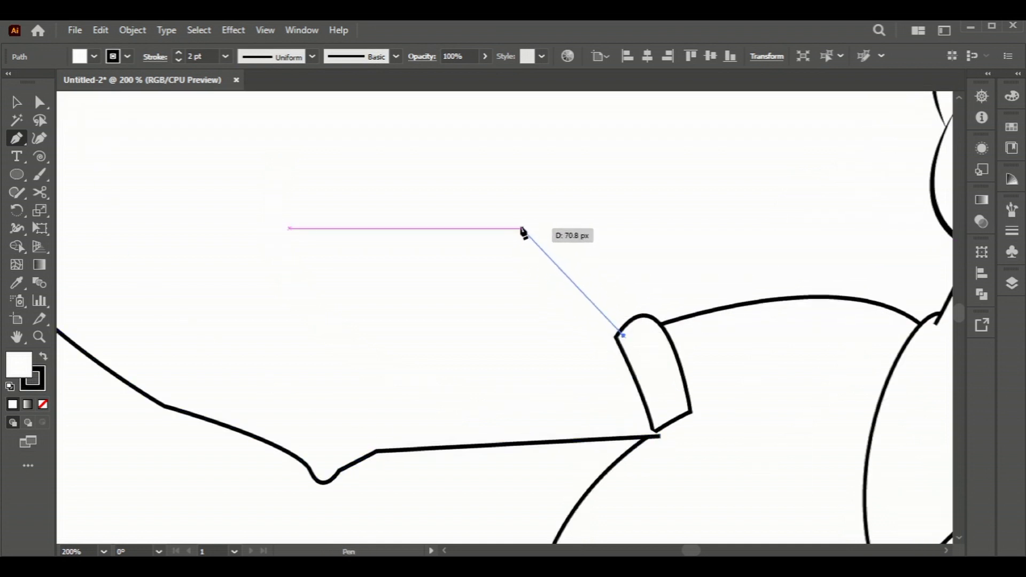
mouse_move(520, 230)
mouse_down()
mouse_move(348, 336)
mouse_move(242, 425)
mouse_up()
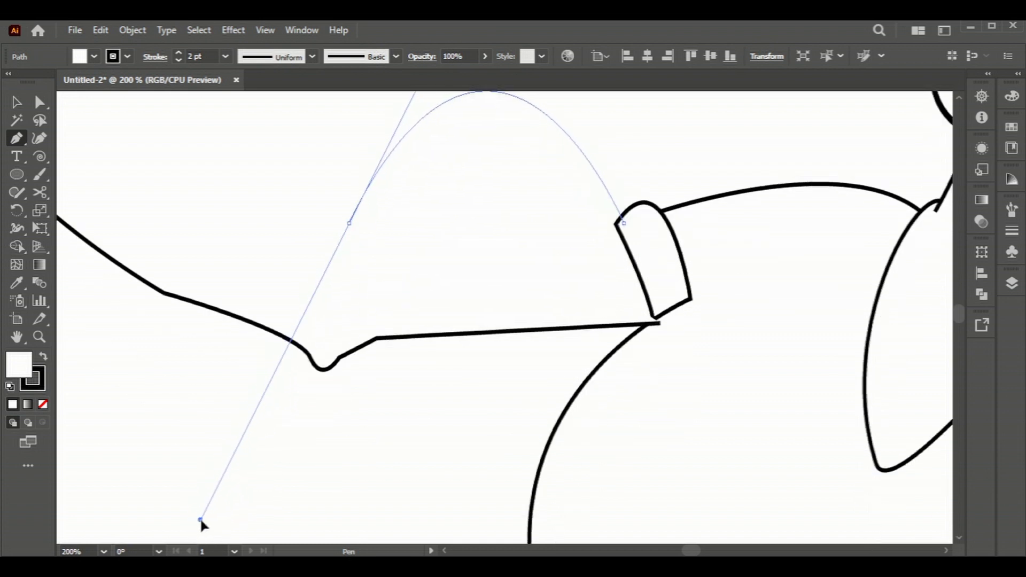
key(ctrl+minus)
key(ctrl+minus)
key(ctrl+minus)
drag(140, 235, 75, 256)
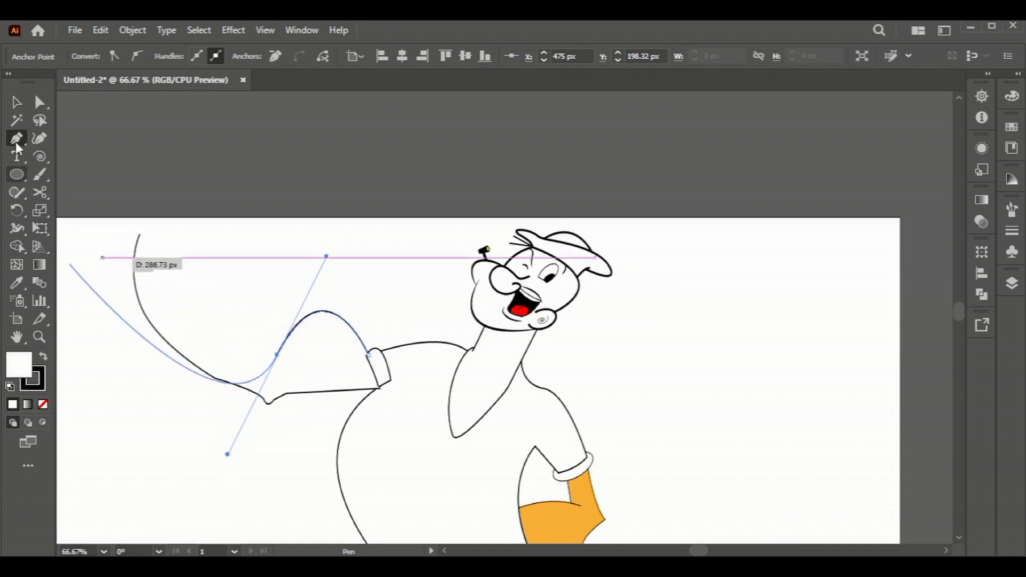
key(v)
click(284, 363)
click(107, 244)
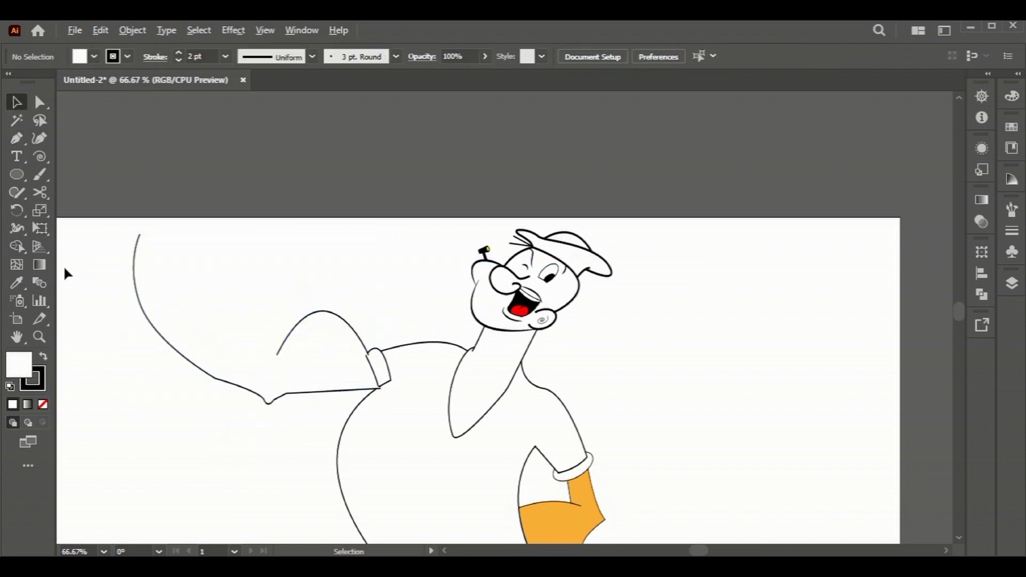
scroll(66, 265, up, 1)
Draw the inner forearm curve upward from near the sleeve.
click(17, 138)
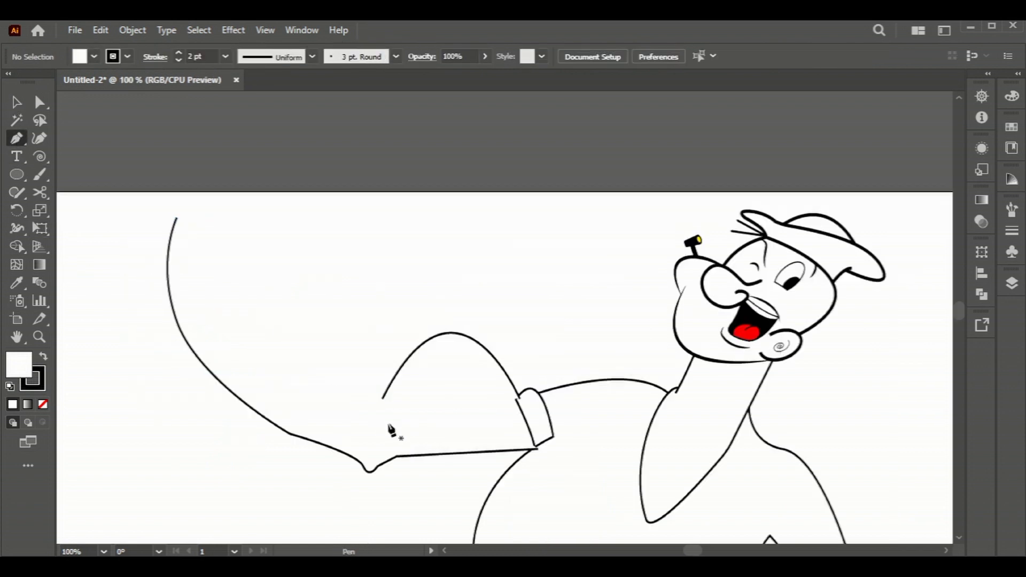
click(388, 423)
drag(352, 295, 302, 267)
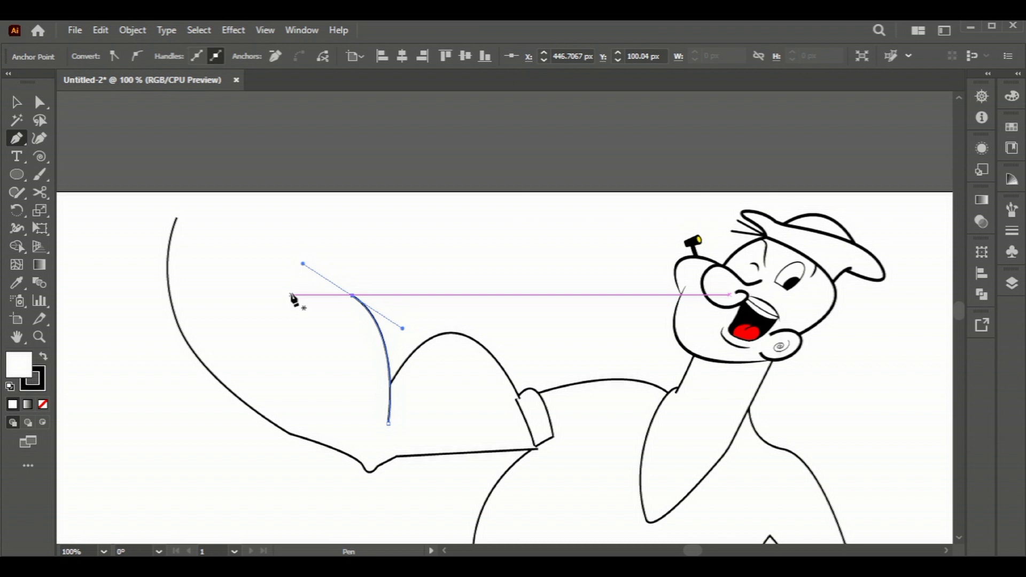
scroll(294, 278, up, 1)
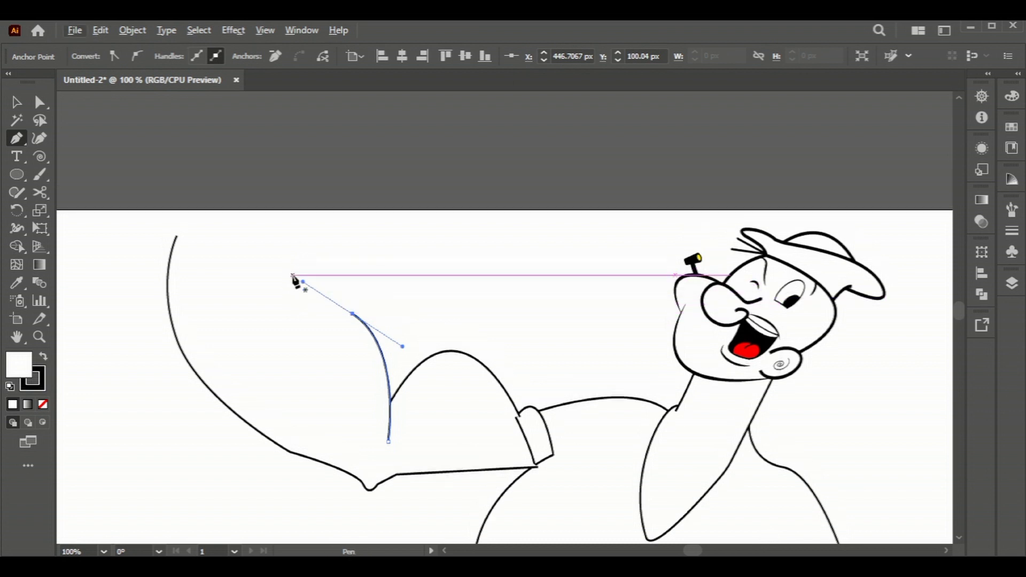
alt+scroll(291, 299, up, 1)
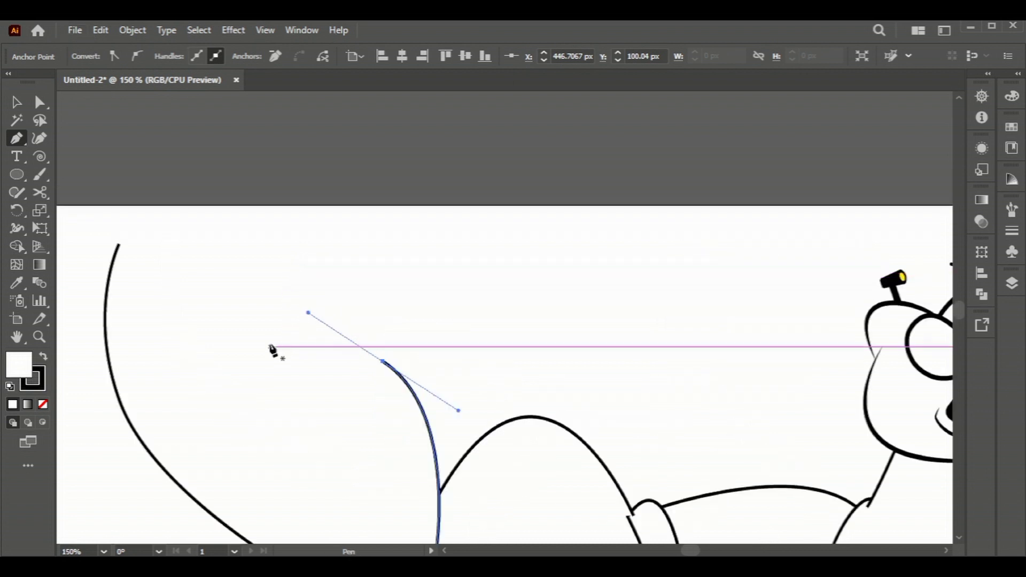
Draw the curled thumb loop with a knuckle anchor at the top of the arm.
drag(275, 348, 353, 297)
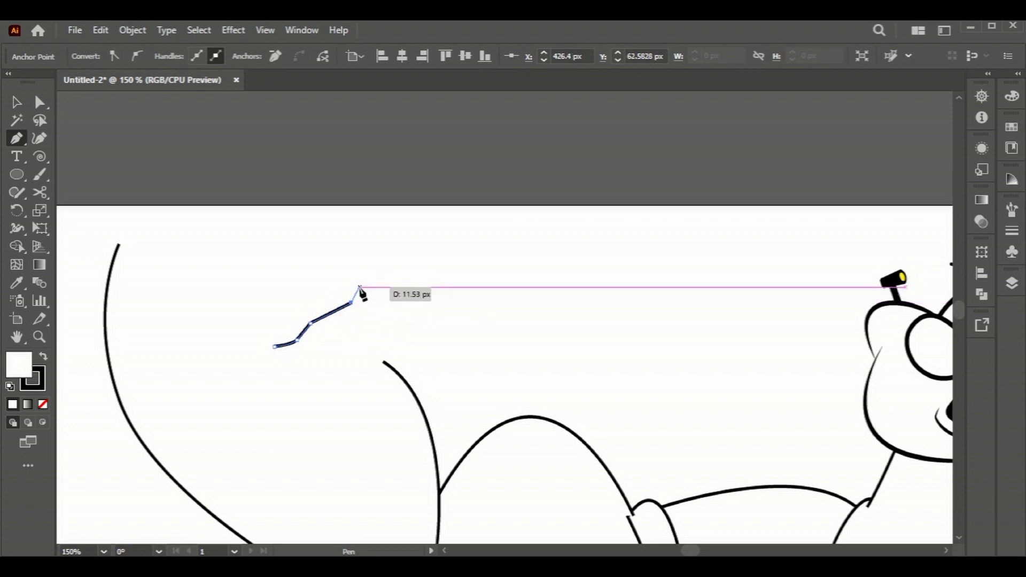
drag(359, 288, 339, 281)
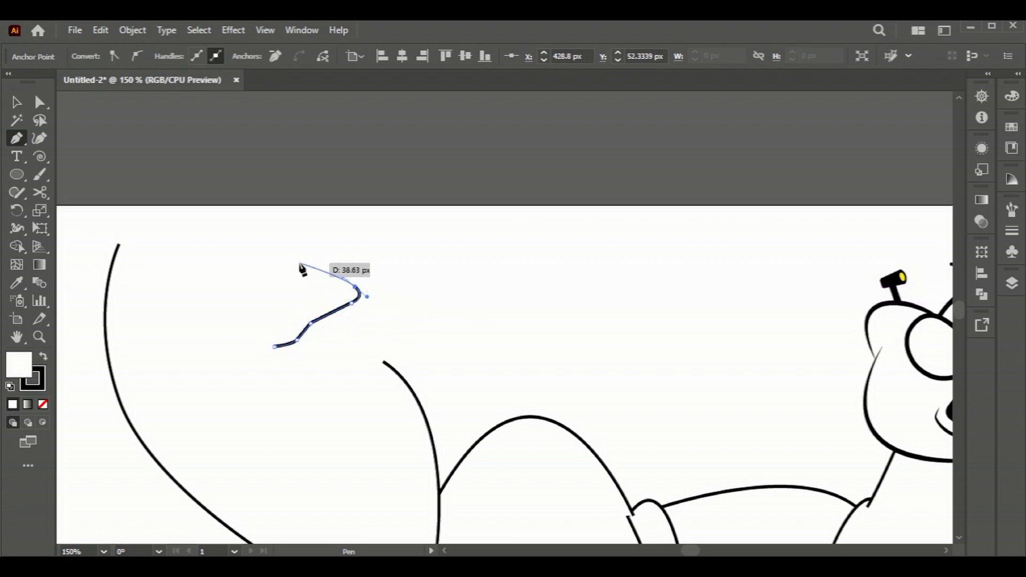
click(305, 251)
drag(287, 265, 297, 287)
click(319, 288)
key(Escape)
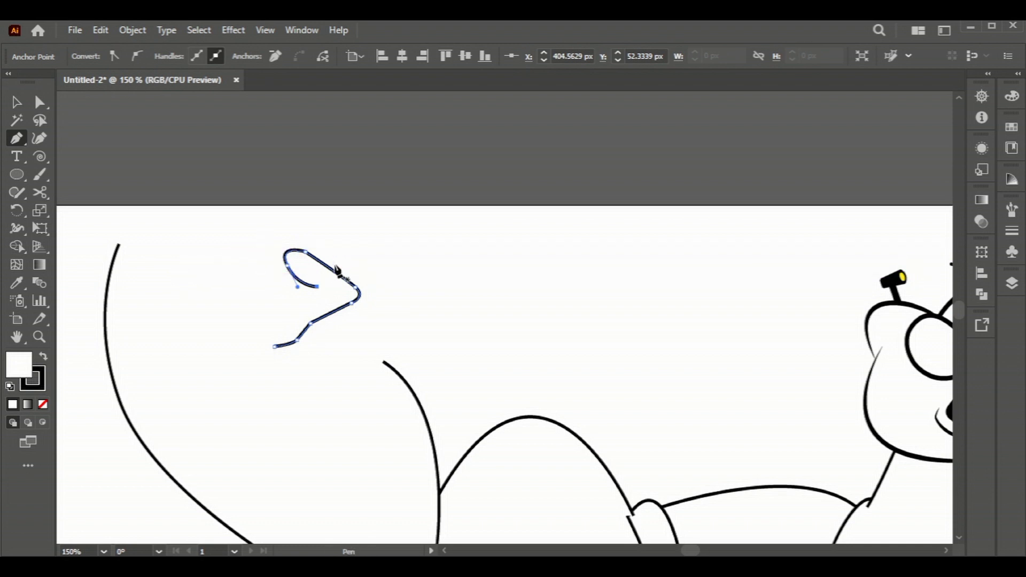
Draw the curved finger paths above the fist, then select the fist's top anchor to adjust it.
drag(359, 274, 361, 246)
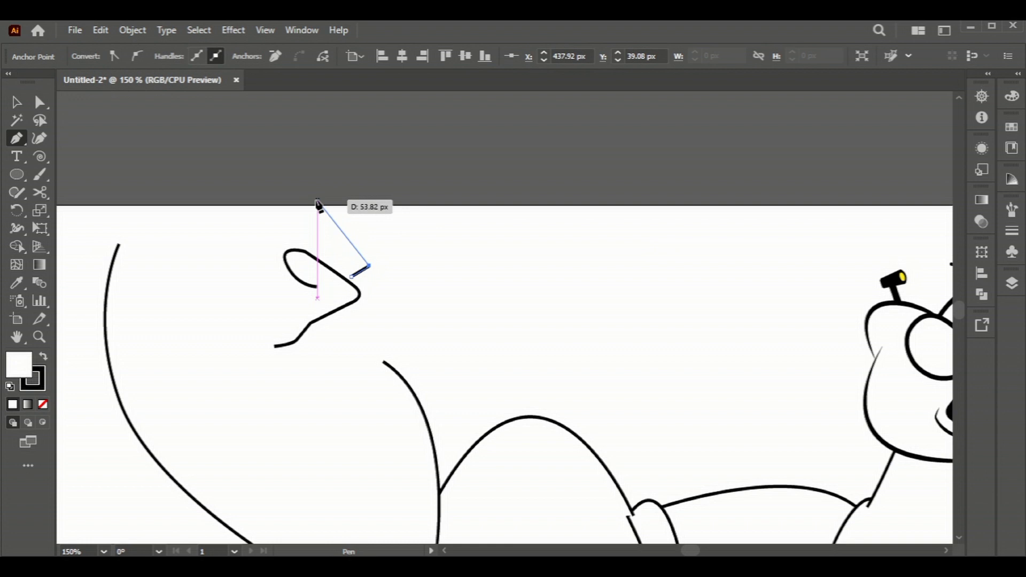
drag(318, 200, 284, 196)
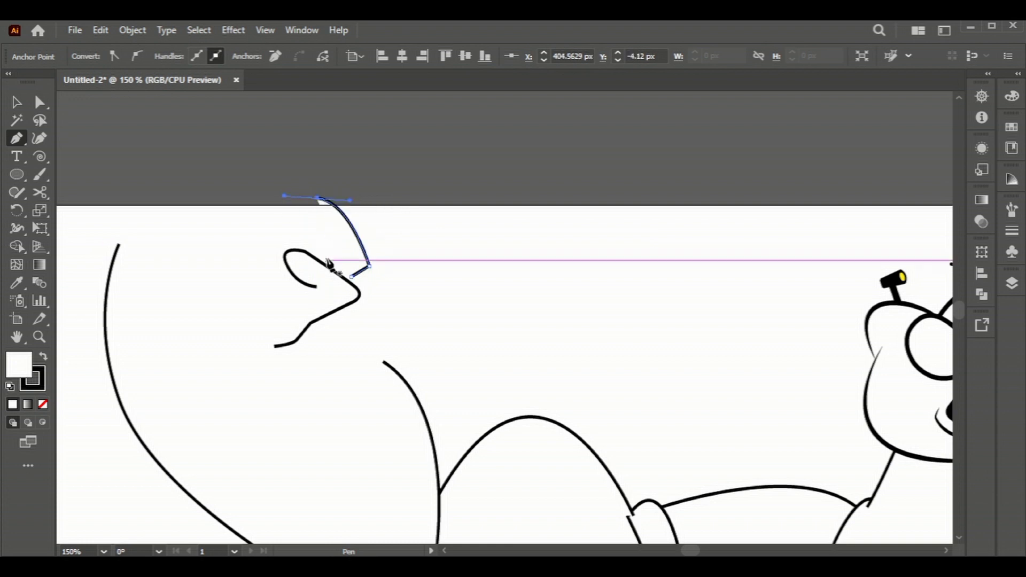
click(312, 251)
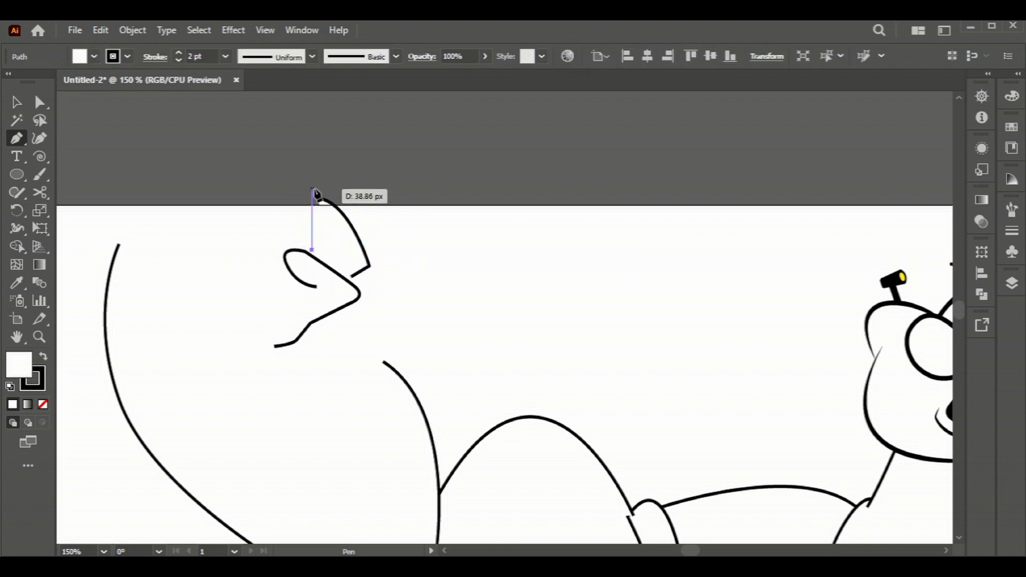
drag(301, 194, 263, 184)
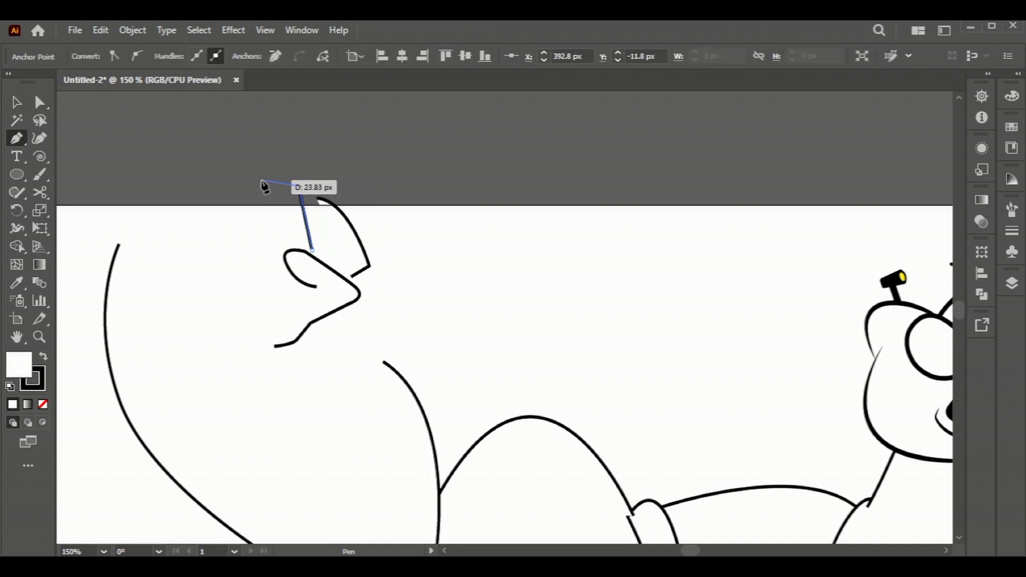
click(245, 181)
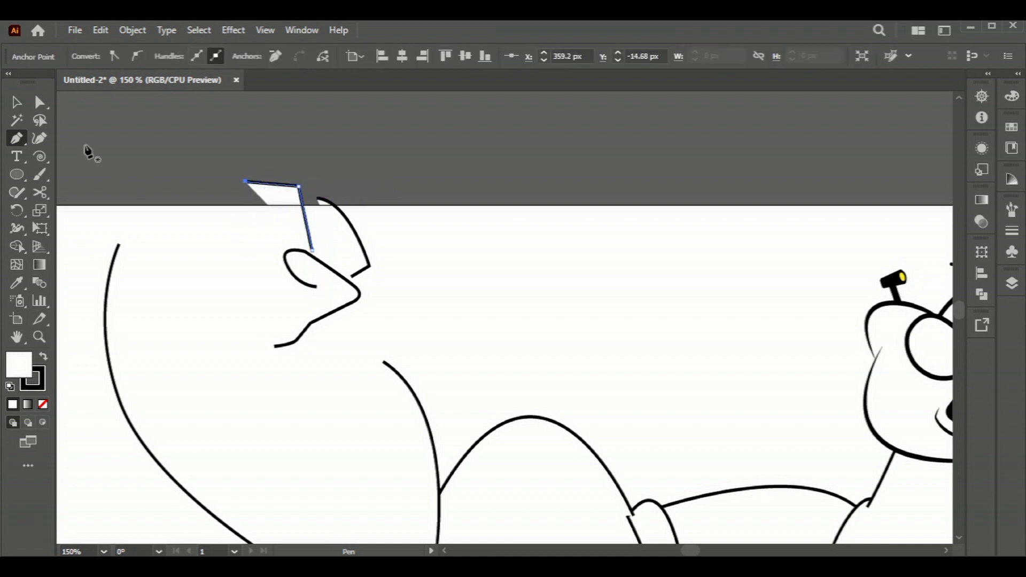
click(40, 102)
click(318, 199)
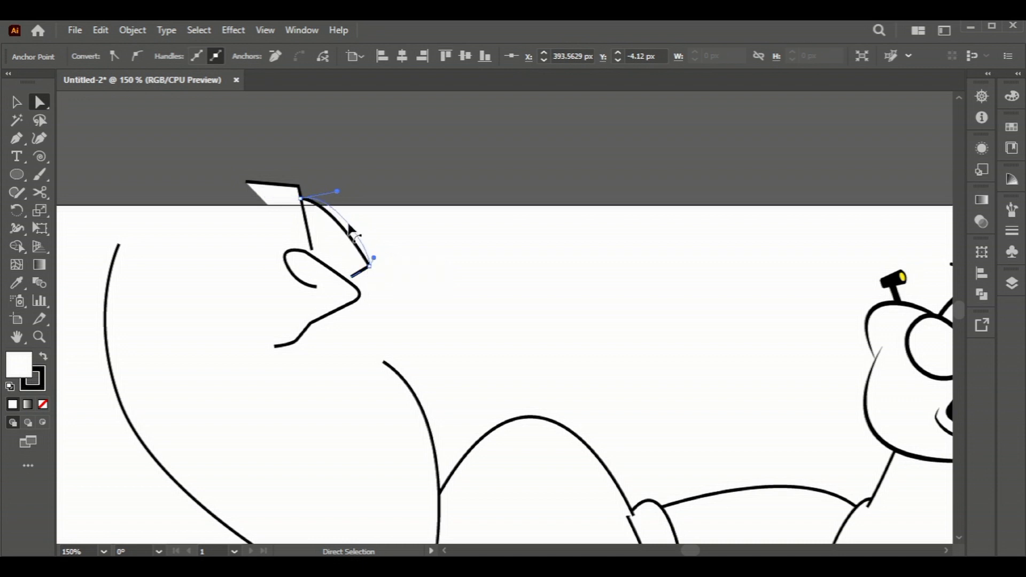
Redraw the curve across the fist's top and extend its outline down the arm.
drag(350, 228, 351, 229)
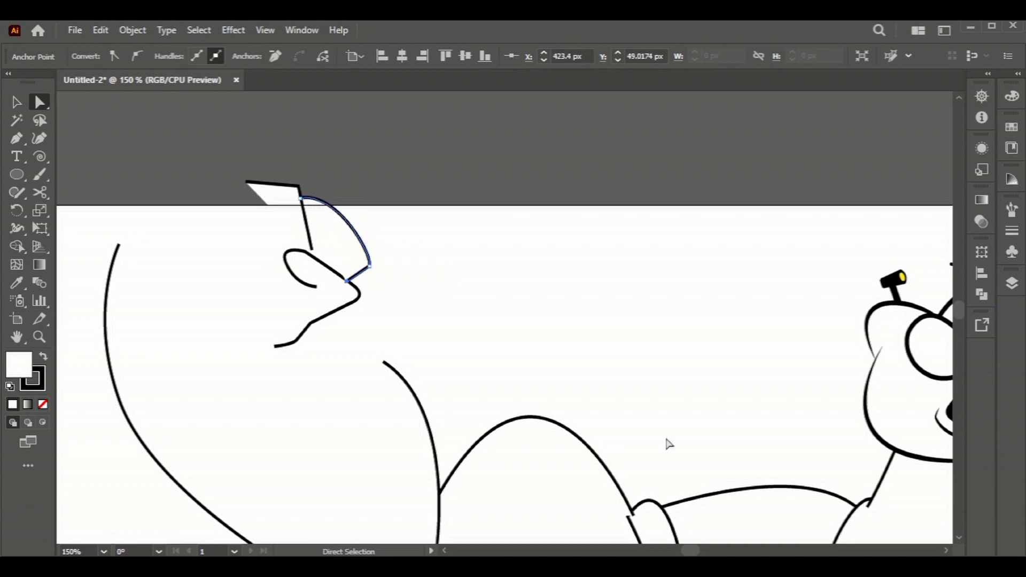
click(312, 248)
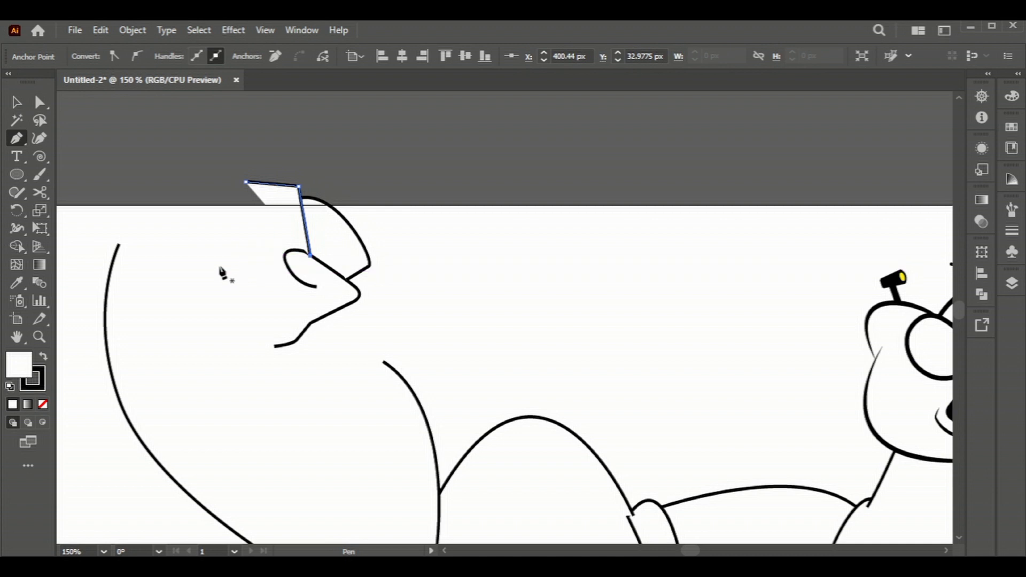
drag(254, 258, 291, 260)
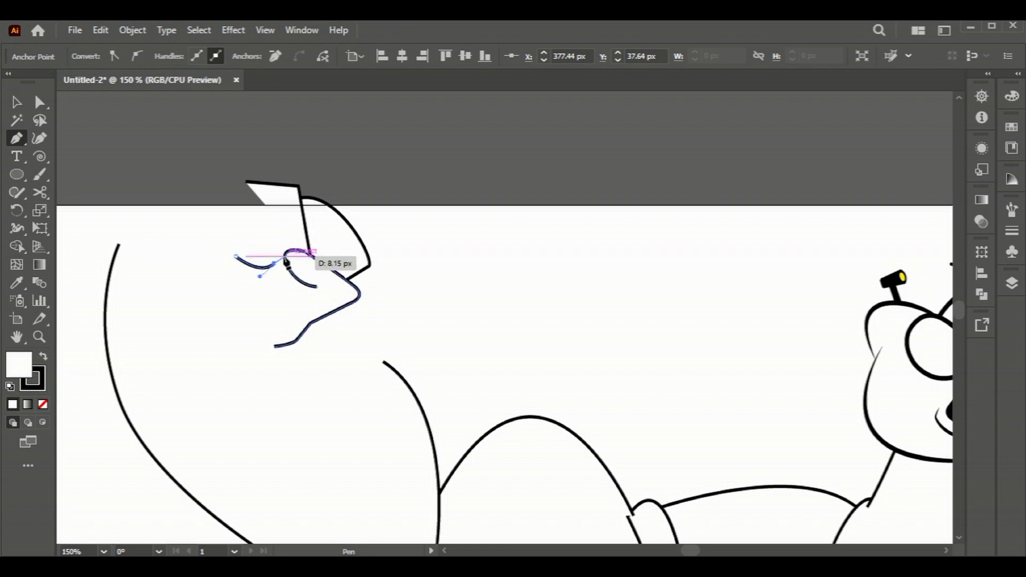
mouse_move(292, 258)
mouse_down()
mouse_move(280, 228)
mouse_move(238, 192)
mouse_up()
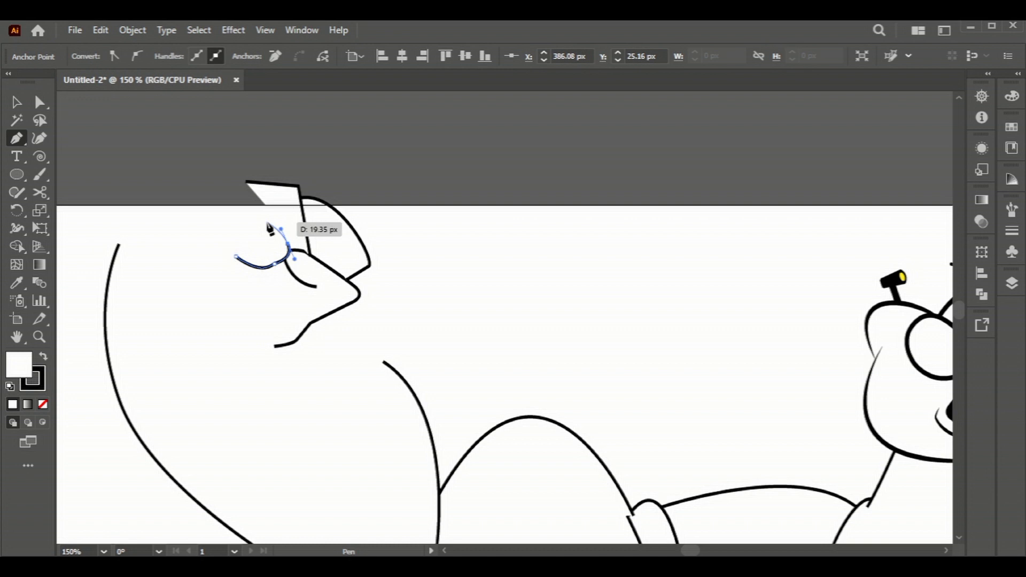
mouse_move(191, 199)
mouse_down()
mouse_move(165, 207)
mouse_move(149, 245)
mouse_move(124, 361)
mouse_up()
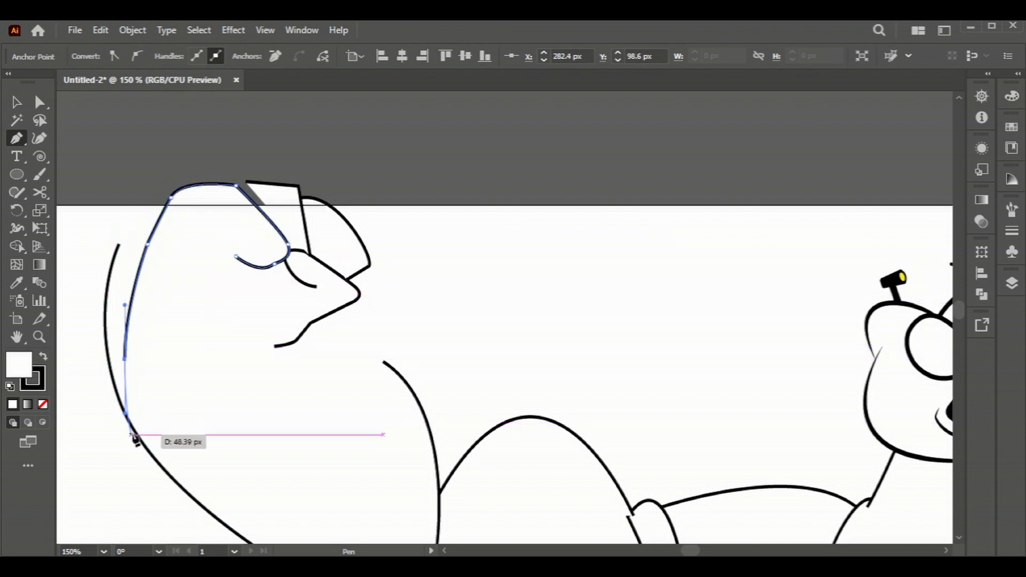
drag(144, 444, 171, 348)
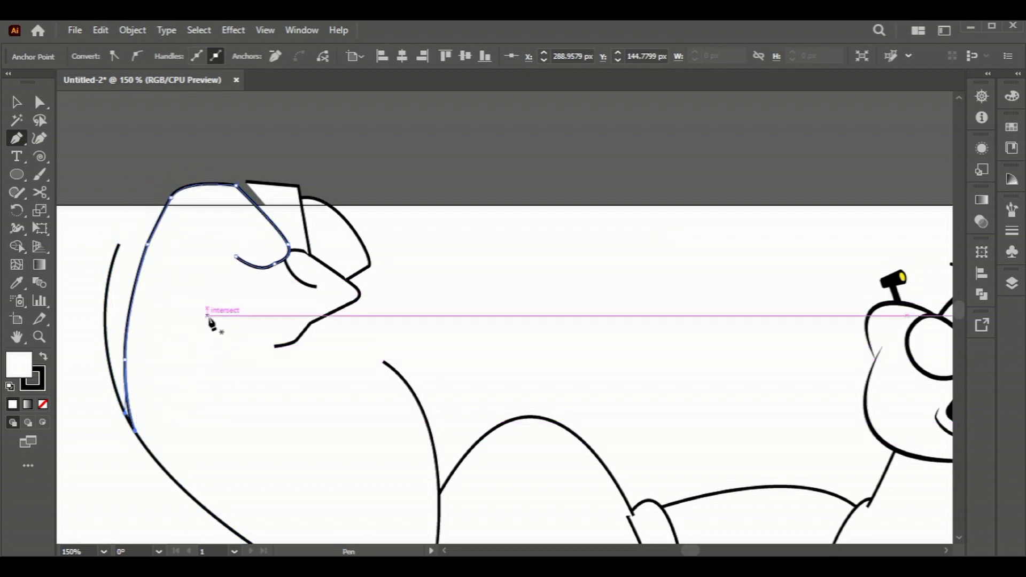
Round the corners of the small shape atop the fist and the fist outline.
click(243, 184)
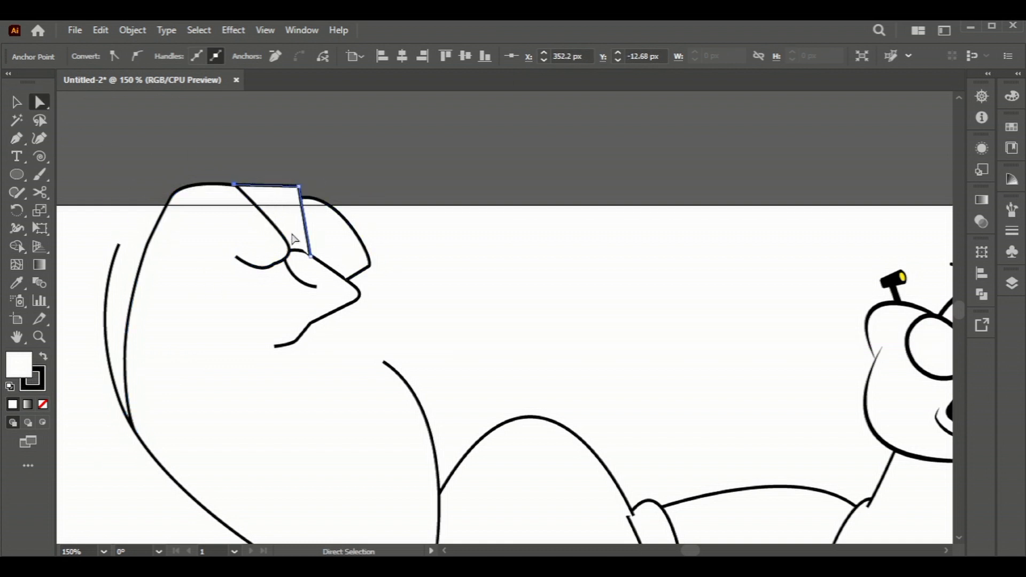
click(300, 199)
drag(289, 199, 293, 205)
click(223, 185)
click(236, 186)
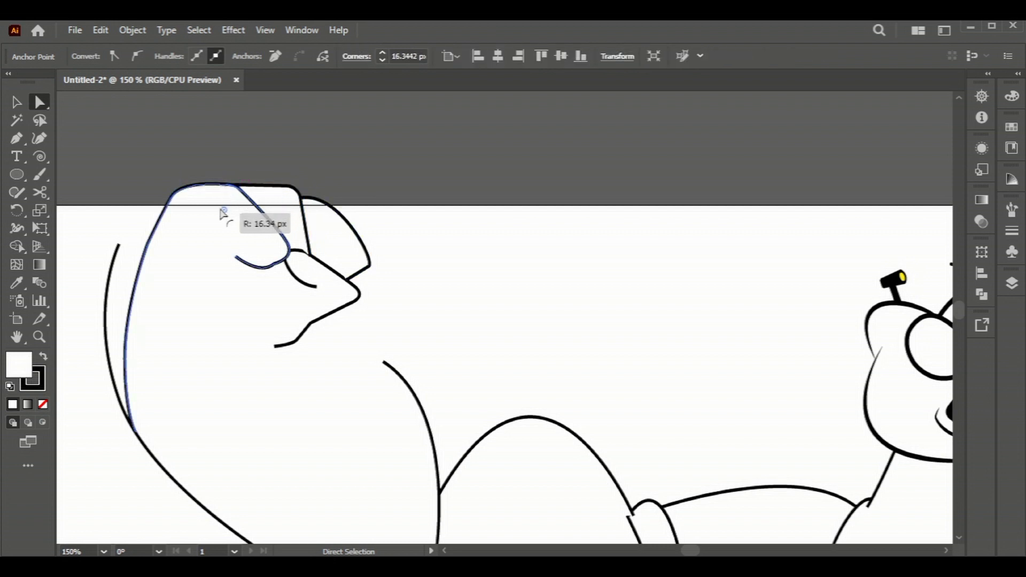
drag(229, 201, 224, 212)
click(272, 268)
drag(283, 280, 315, 342)
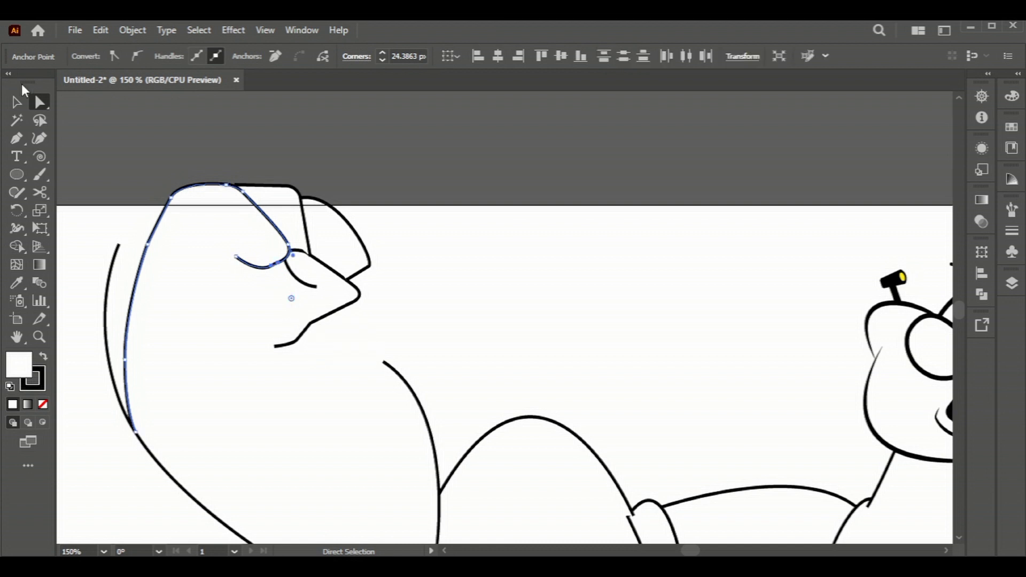
Enlarge the thumb shape and bring it forward over the fingers.
click(16, 102)
click(363, 291)
drag(355, 257, 366, 244)
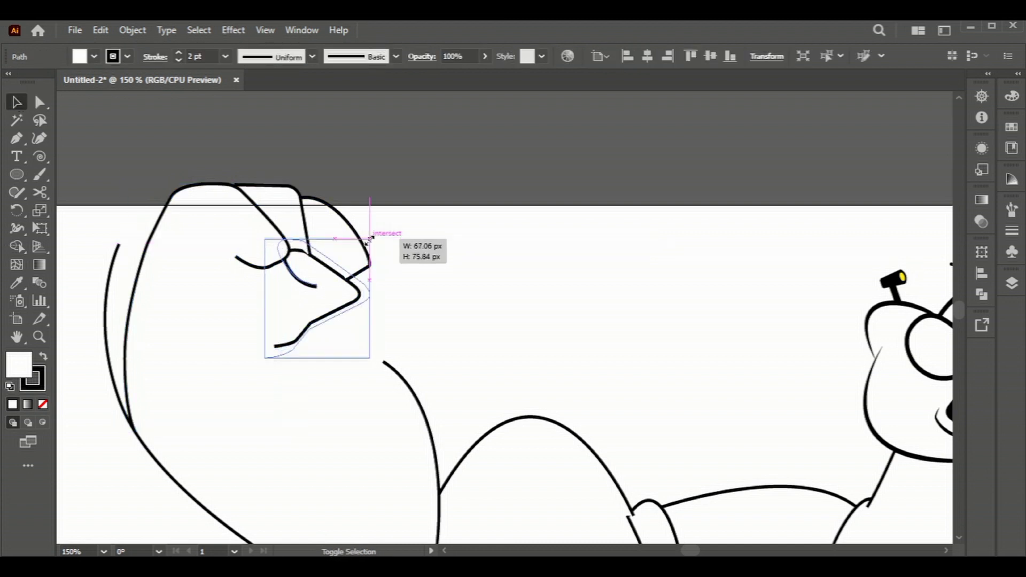
click(407, 286)
right_click(367, 286)
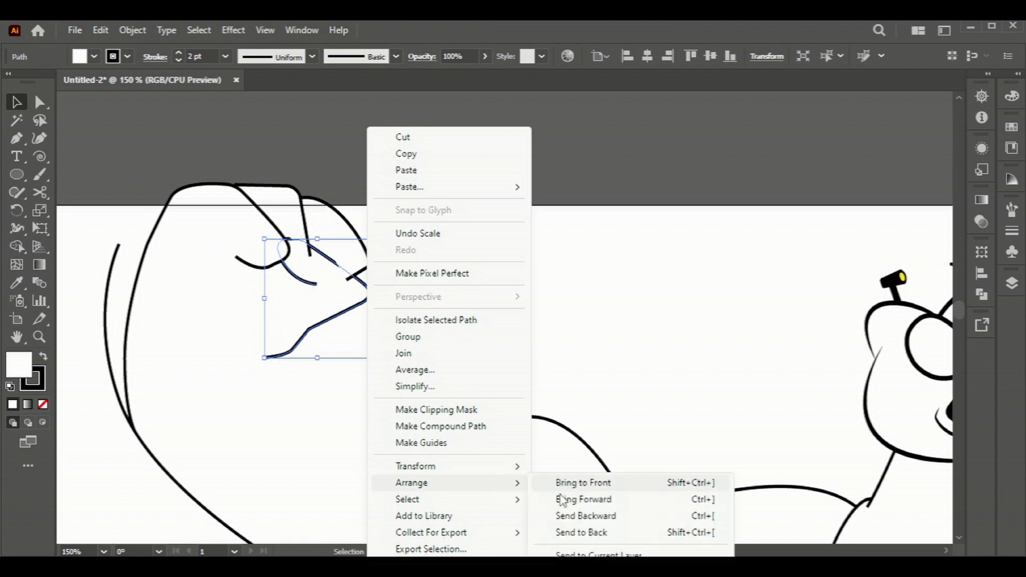
click(565, 431)
Round the thumb's right and top corners with the live-corner widgets.
scroll(417, 299, up, 1)
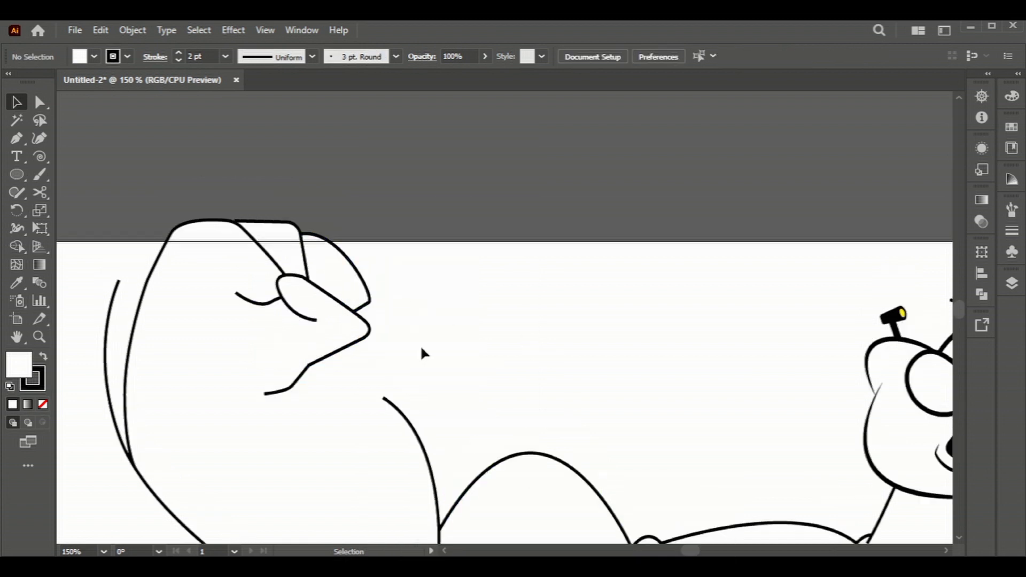
click(350, 344)
key(a)
mouse_move(365, 354)
mouse_down()
mouse_move(395, 474)
mouse_move(373, 451)
mouse_up()
drag(297, 294, 327, 344)
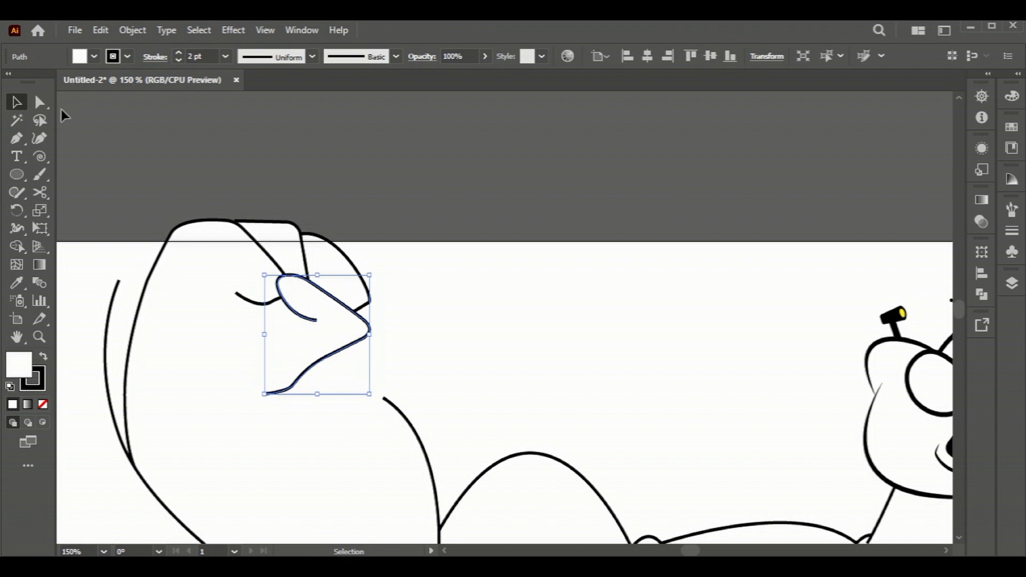
click(343, 354)
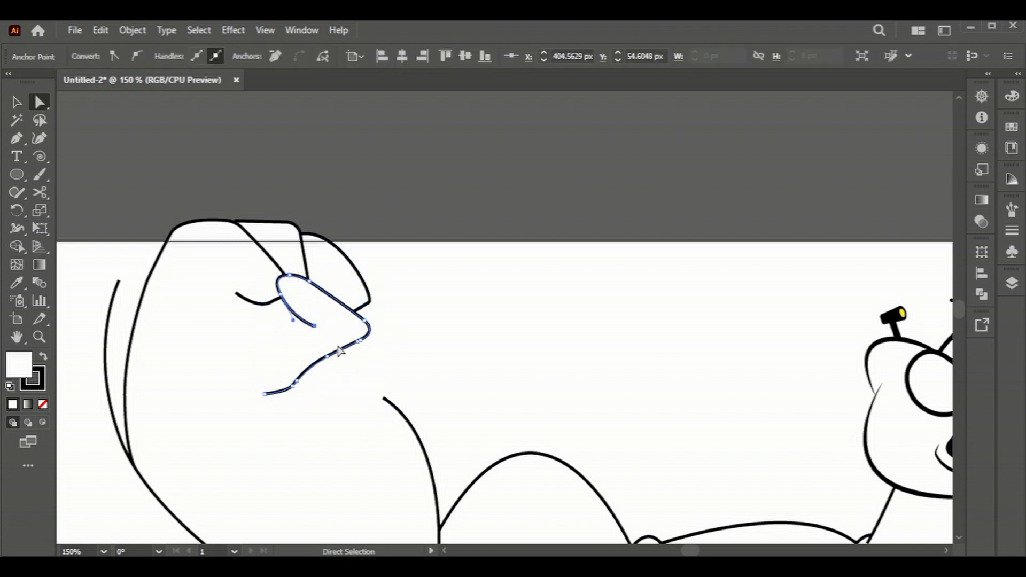
click(281, 302)
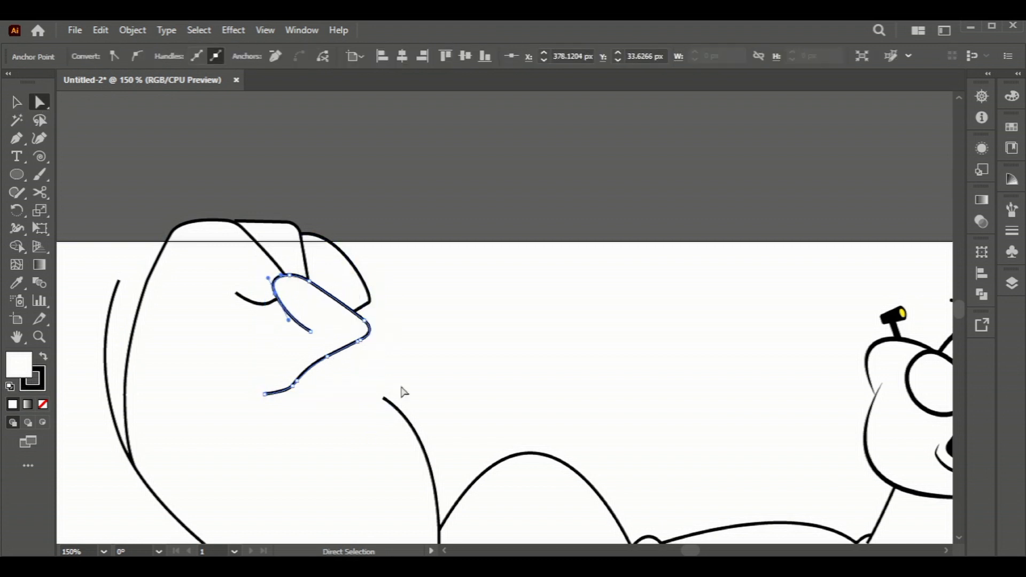
click(17, 138)
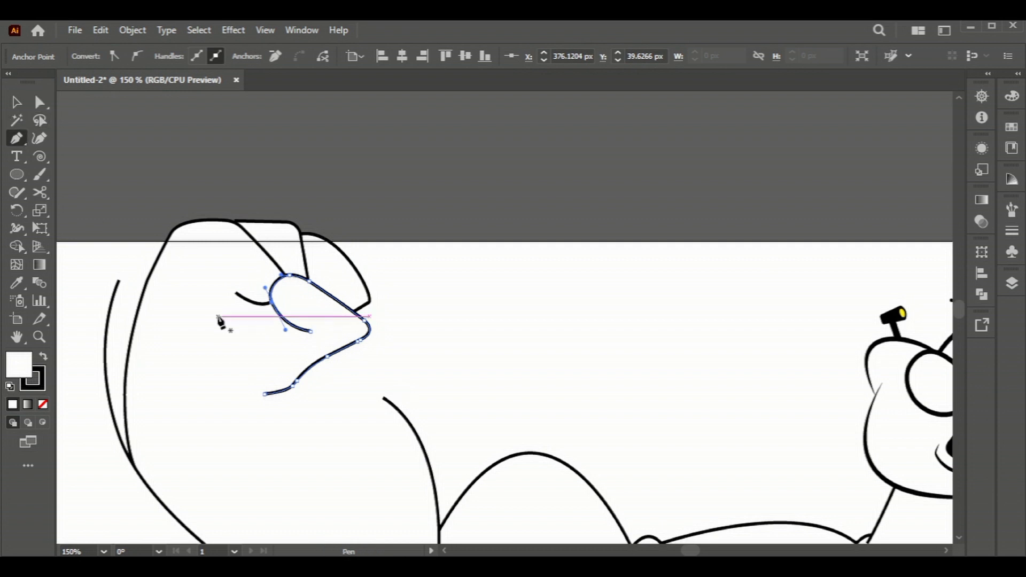
Draw a curled finger stroke inside the fist that wraps under the thumb.
click(206, 254)
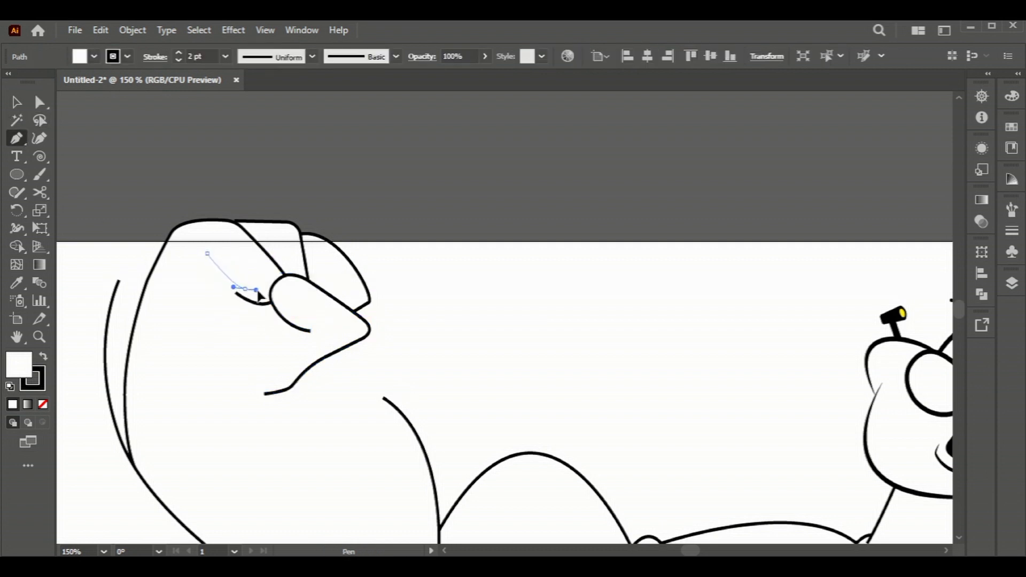
drag(247, 294, 262, 297)
alt+scroll(229, 305, up, 5)
mouse_move(310, 258)
mouse_down()
mouse_move(281, 172)
mouse_move(324, 163)
mouse_up()
alt+scroll(292, 235, down, 4)
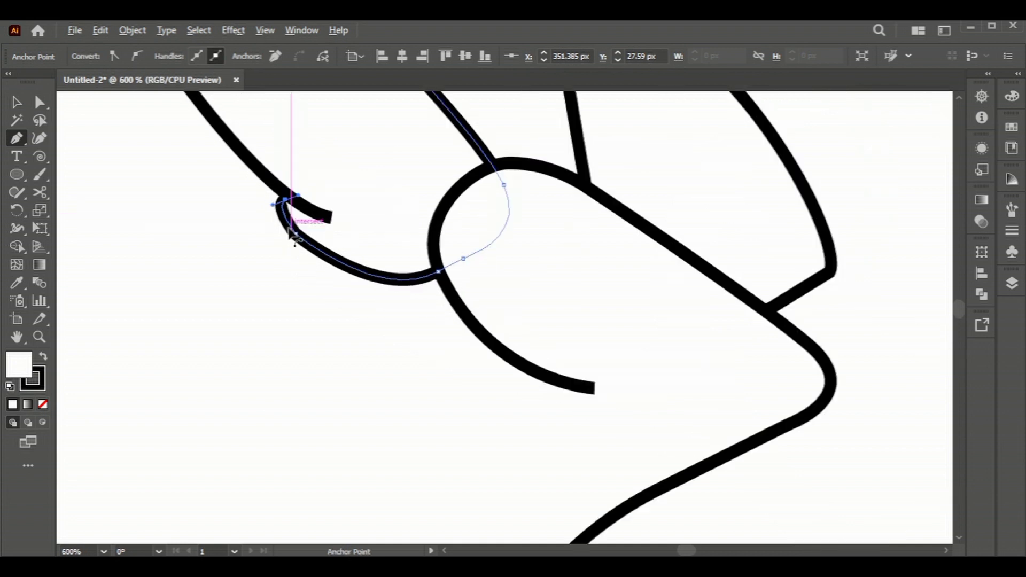
alt+scroll(293, 235, down, 2)
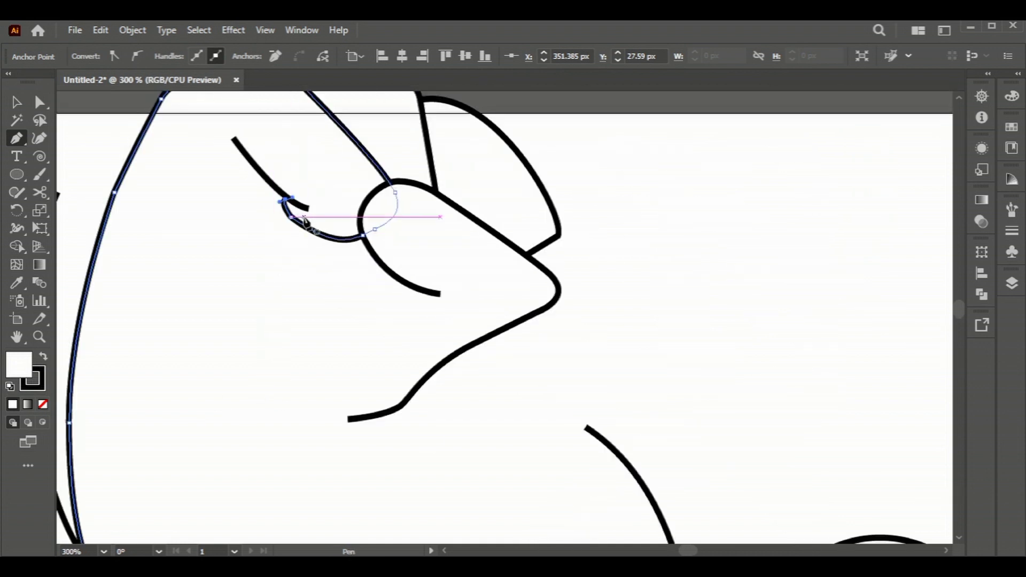
ctrl+click(303, 218)
Draw a long curve below the fist, rotate it to tilt, and nudge it left.
drag(284, 419, 210, 481)
click(20, 105)
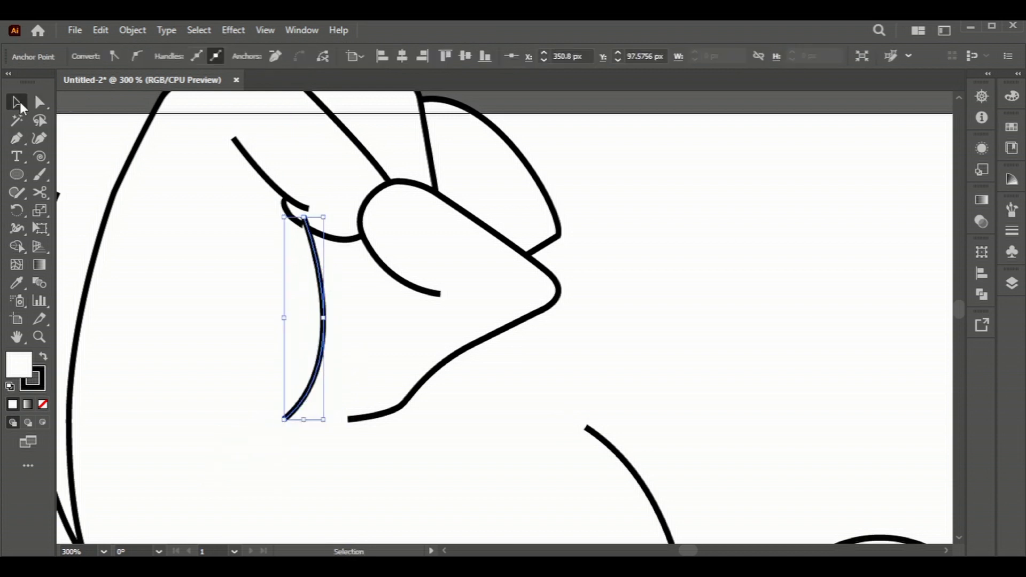
drag(325, 421, 347, 462)
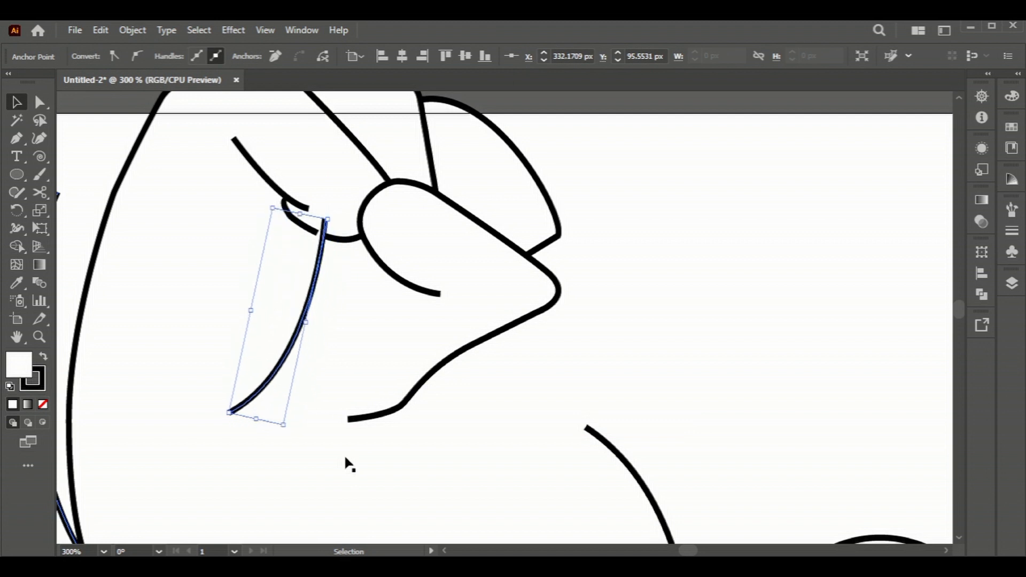
click(304, 381)
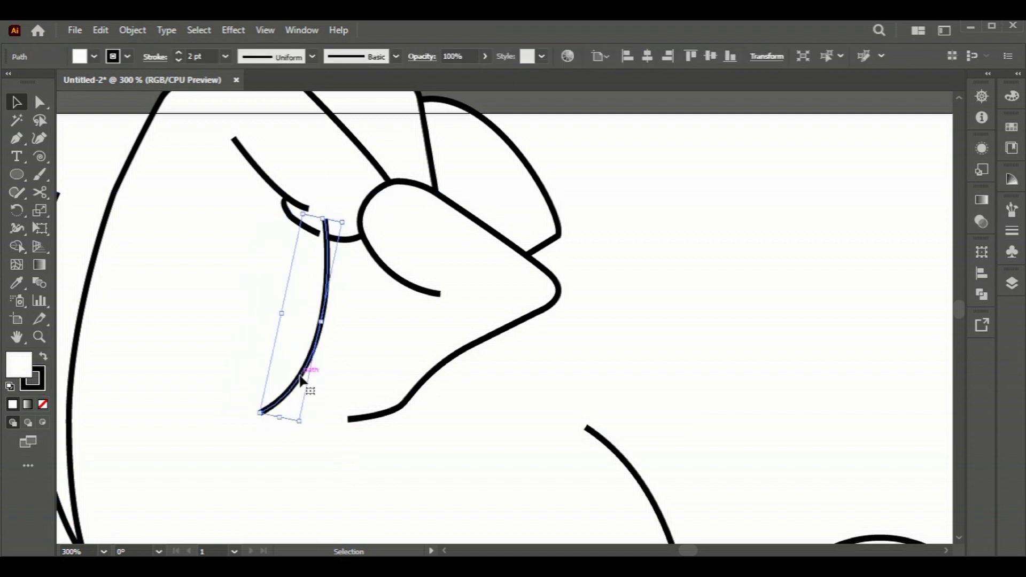
key(Left)
key(Left)
key(Left)
Try bringing the arm outline to the front, then undo it.
right_click(325, 328)
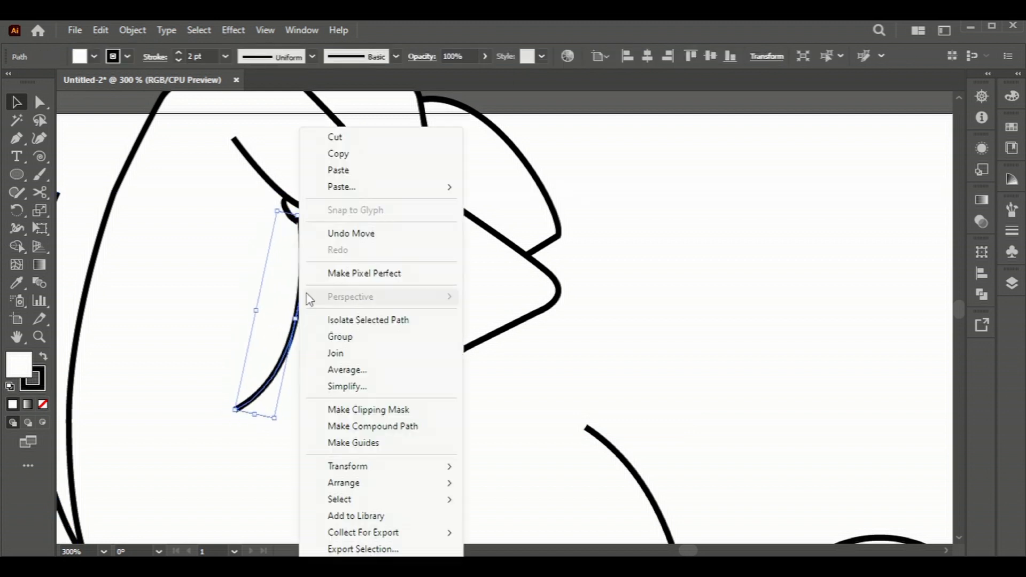
click(315, 267)
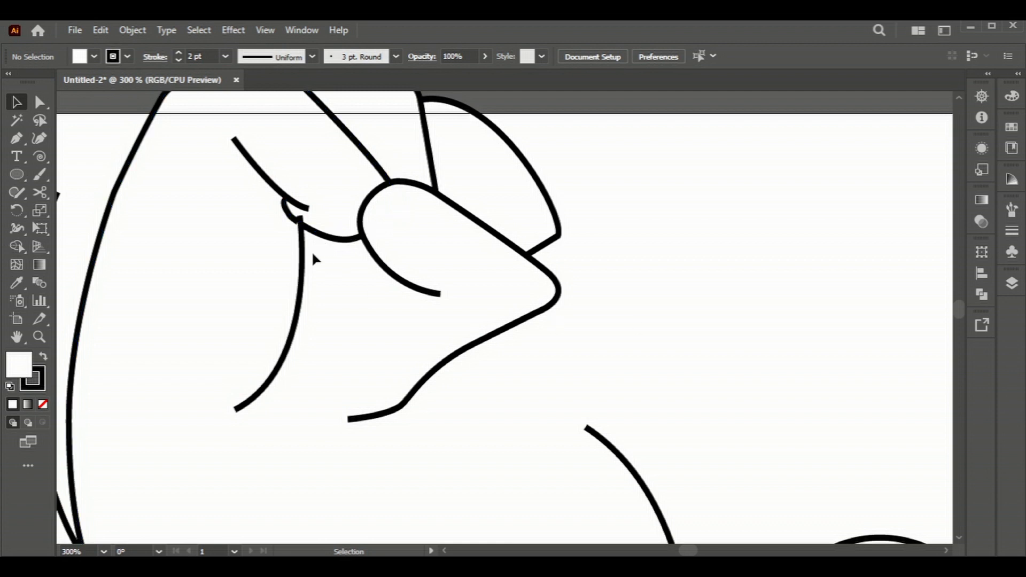
right_click(319, 237)
click(529, 516)
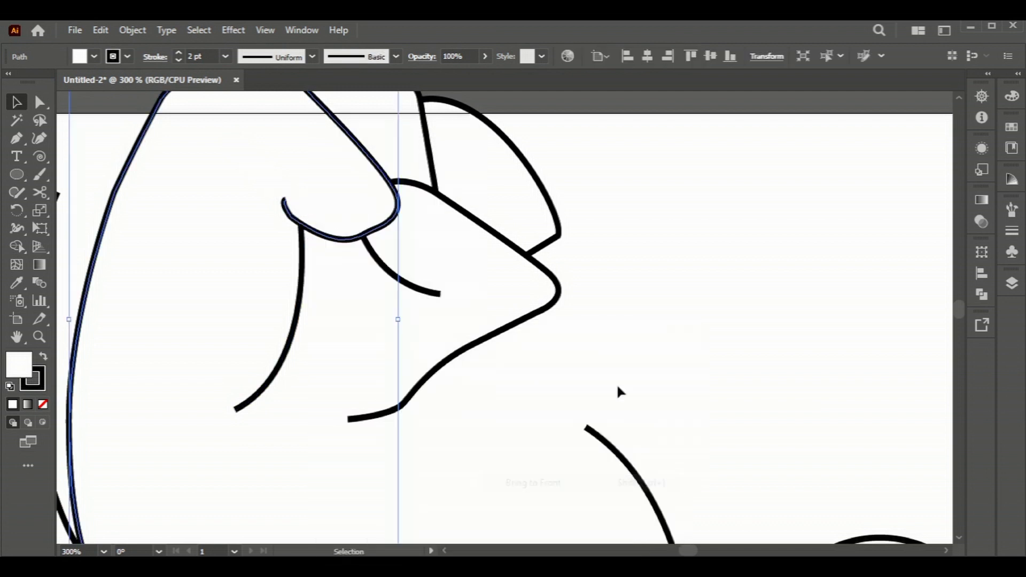
click(618, 390)
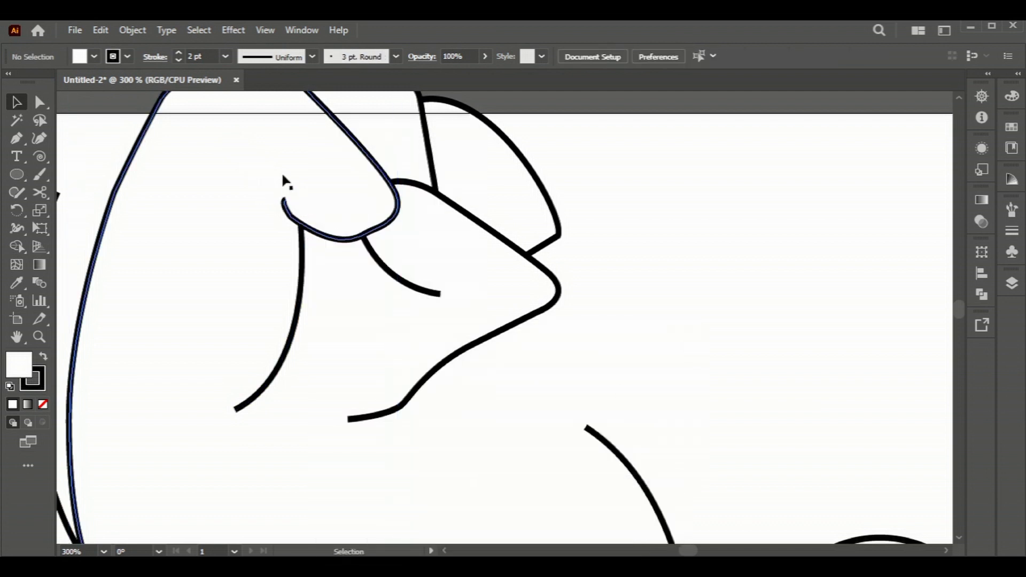
key(ctrl+z)
Bring the curled finger path forward and the thumb shape to the front.
click(293, 208)
right_click(293, 210)
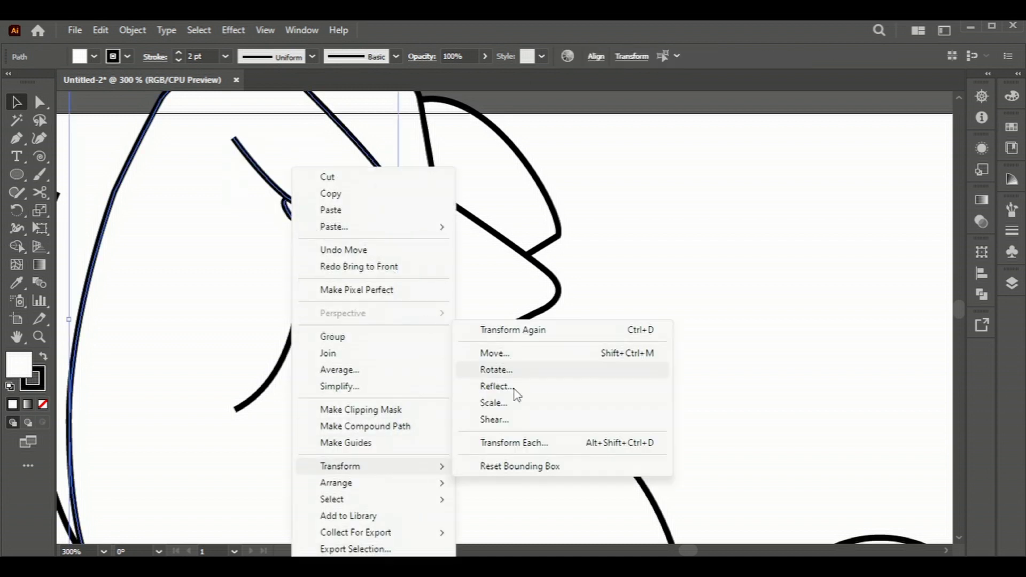
click(494, 497)
click(633, 283)
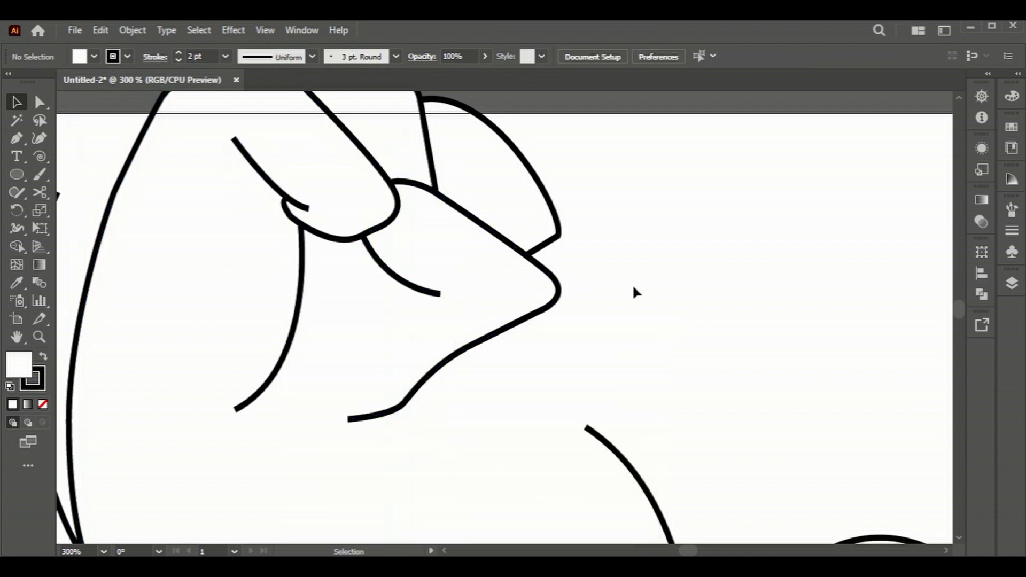
right_click(478, 249)
click(688, 482)
click(757, 374)
Cut the doubled arm outline with Scissors and delete the leftover outer line.
scroll(706, 378, up, 2)
alt+scroll(704, 371, down, 1)
scroll(674, 378, down, 3)
scroll(252, 220, up, 2)
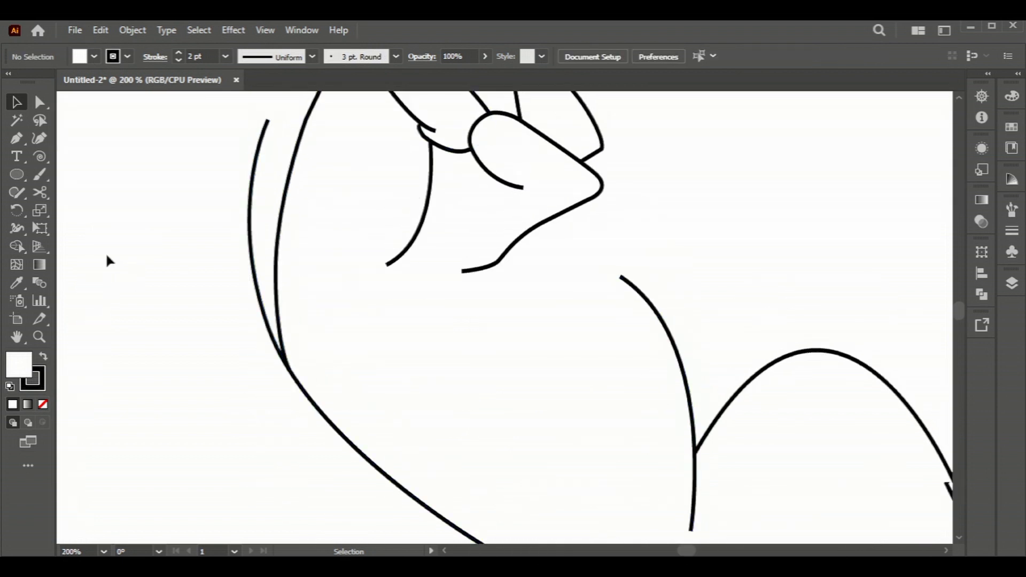
click(40, 192)
alt+scroll(294, 374, up, 4)
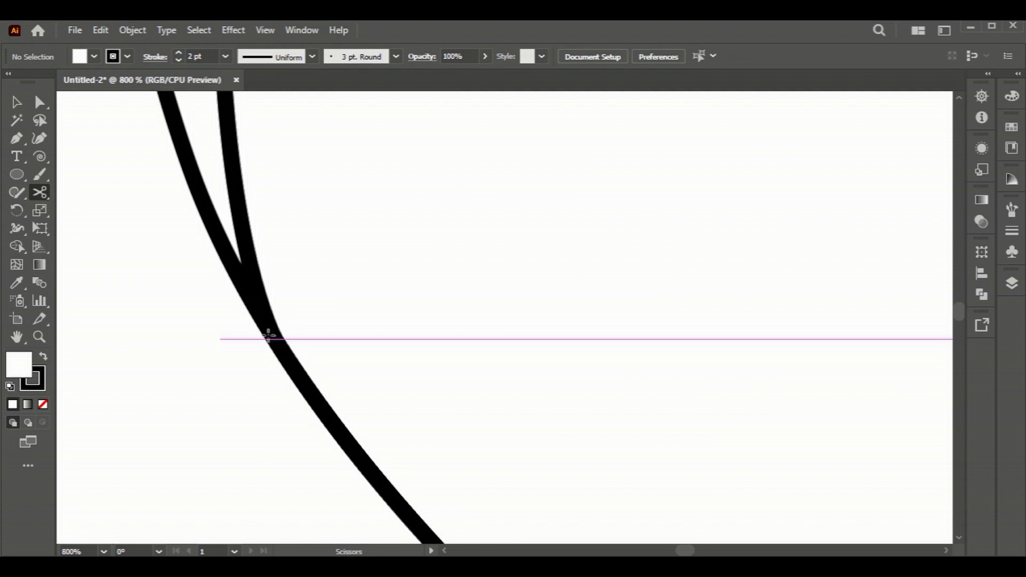
click(263, 320)
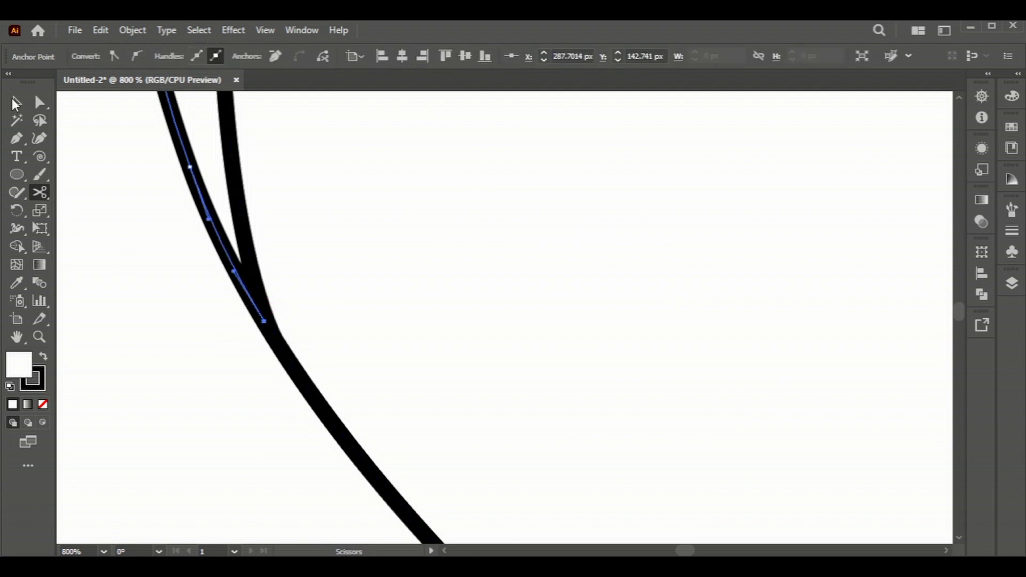
click(15, 103)
key(Delete)
key(Delete)
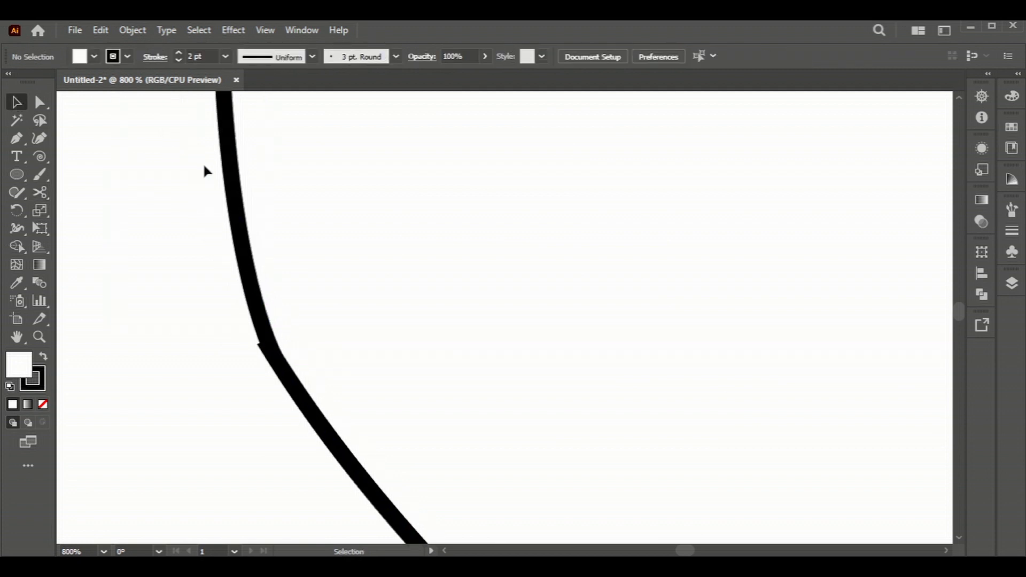
Average the outline's two loose endpoints into one point.
alt+scroll(203, 167, down, 4)
click(39, 102)
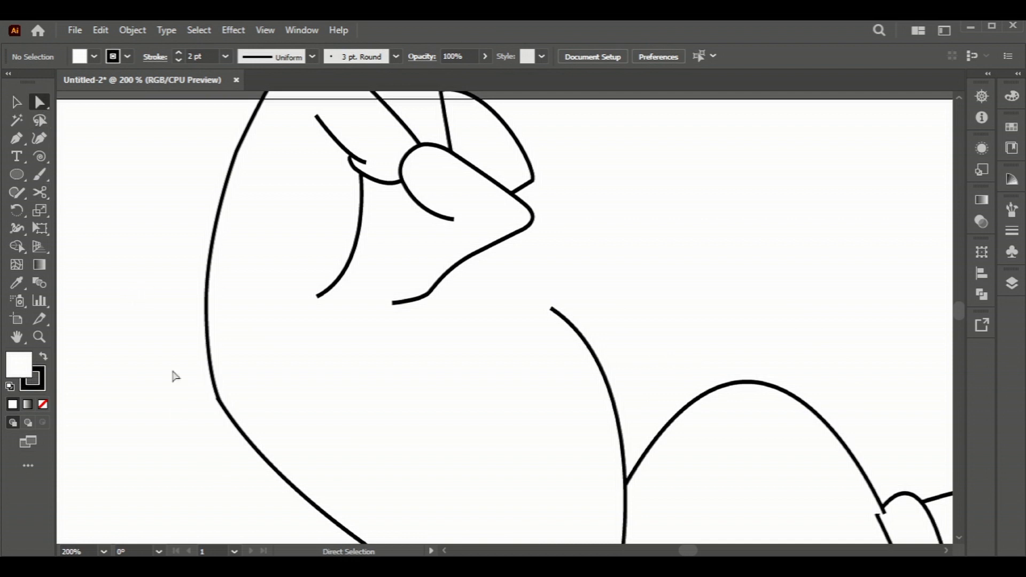
drag(172, 373, 224, 406)
right_click(221, 397)
click(259, 386)
key(Return)
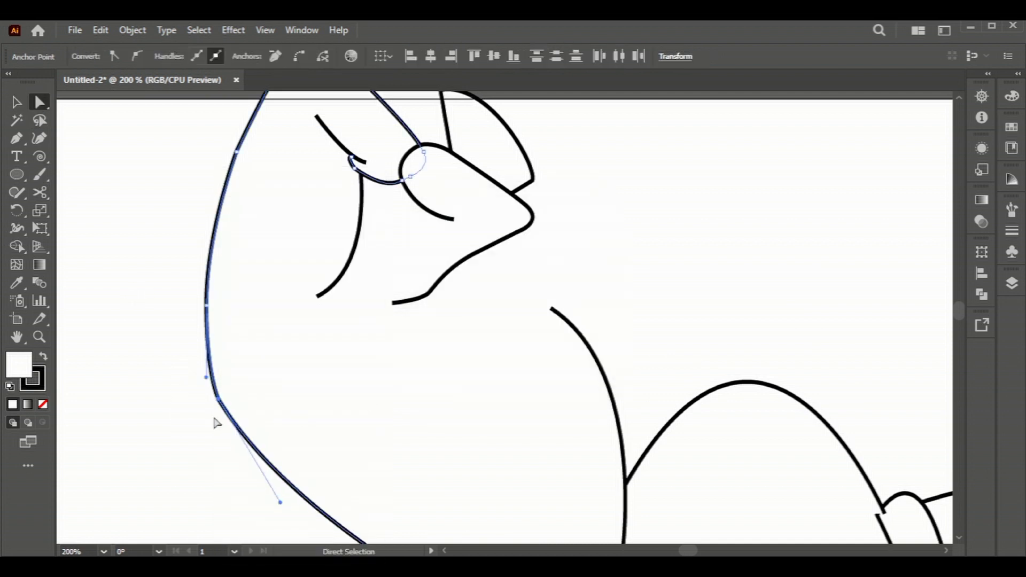
Round the elbow corner of the arm outline with the live-corner widget.
alt+scroll(219, 374, up, 5)
right_click(246, 339)
click(273, 355)
click(179, 358)
click(227, 332)
drag(242, 326, 853, 188)
alt+scroll(853, 188, down, 3)
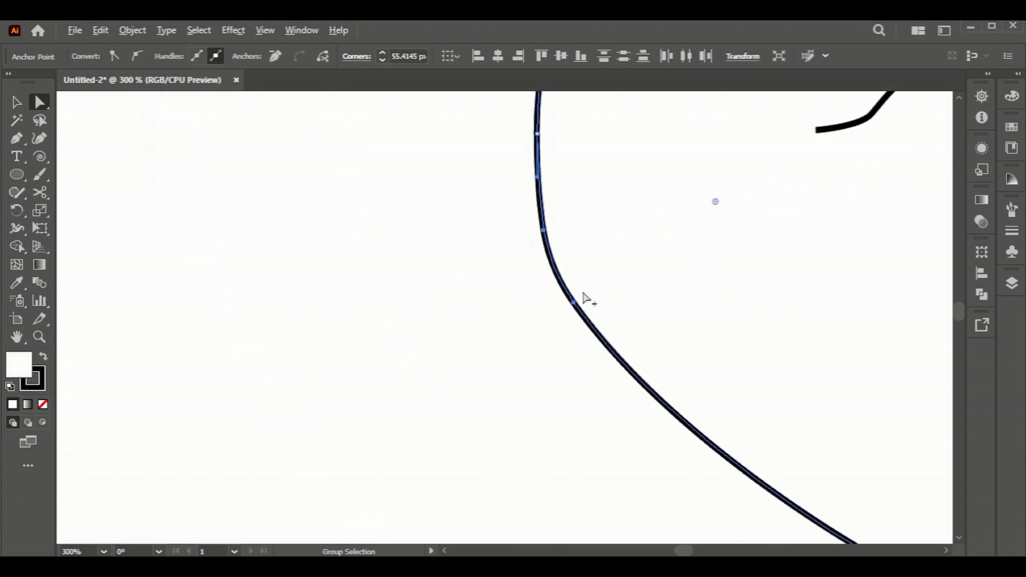
alt+scroll(715, 201, down, 2)
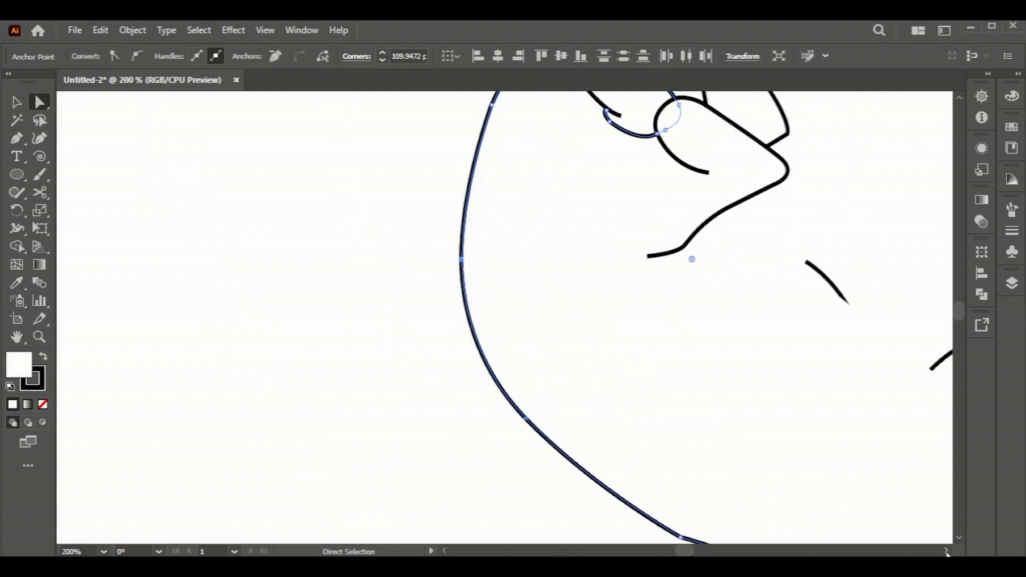
scroll(502, 316, right, 5)
Undo an accidental outline rescale and move the short arm stroke up below the fist.
key(v)
drag(278, 316, 293, 316)
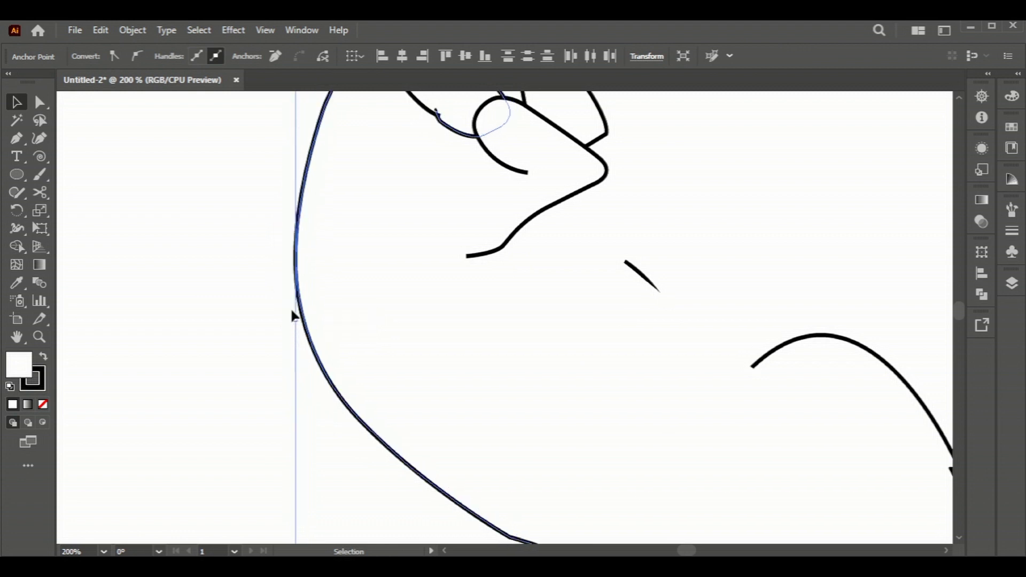
key(ctrl+z)
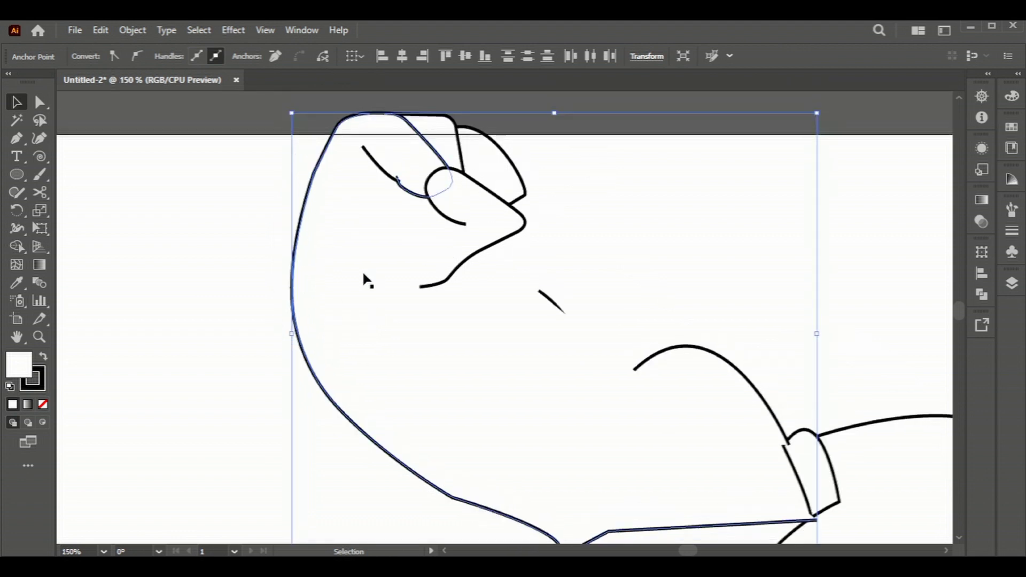
key(a)
key(ctrl+z)
key(v)
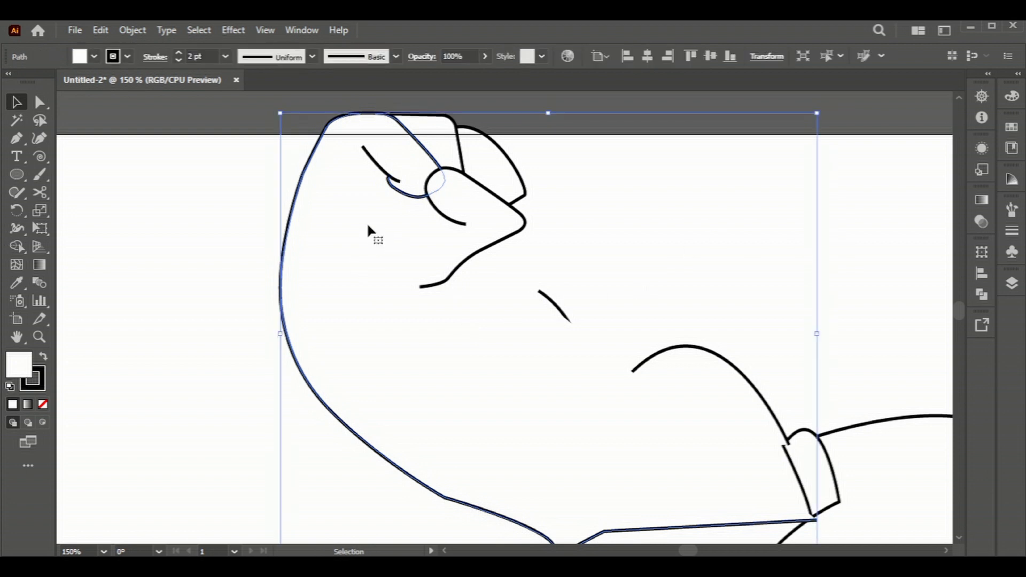
drag(521, 290, 468, 280)
Bring the moved arm stroke and the bicep arch to the front.
right_click(488, 291)
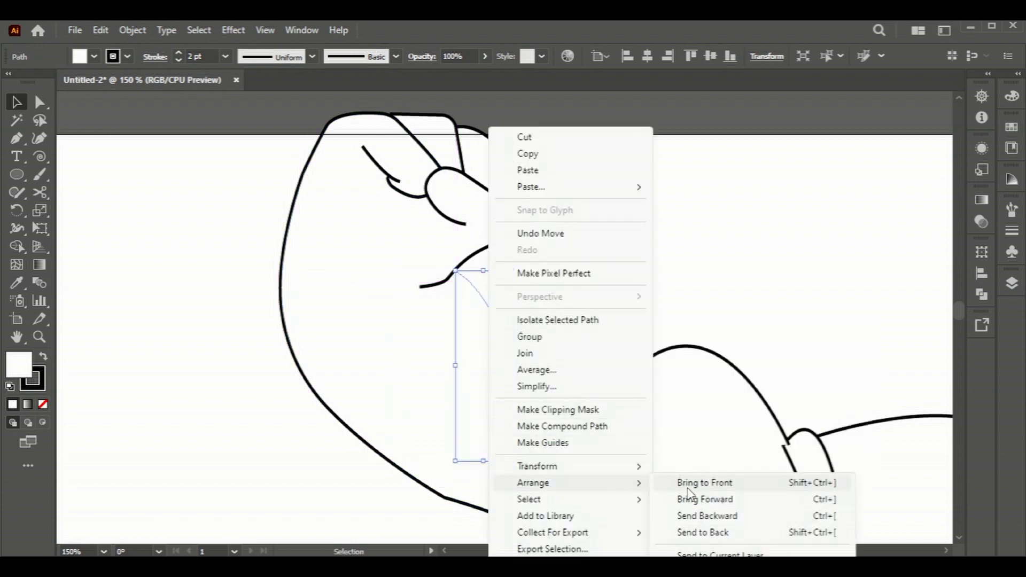
click(694, 481)
click(623, 292)
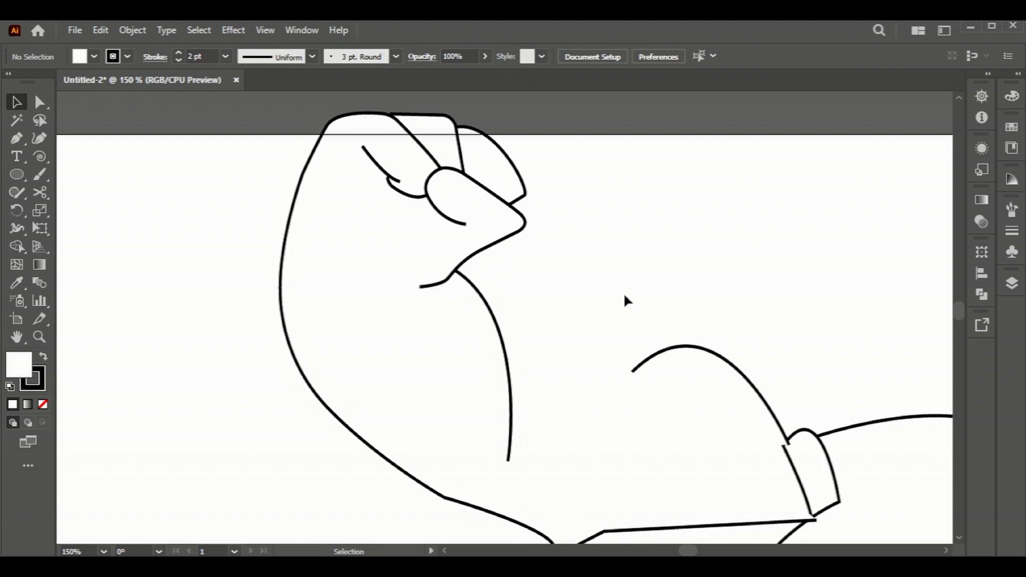
click(633, 374)
right_click(634, 374)
mouse_move(677, 483)
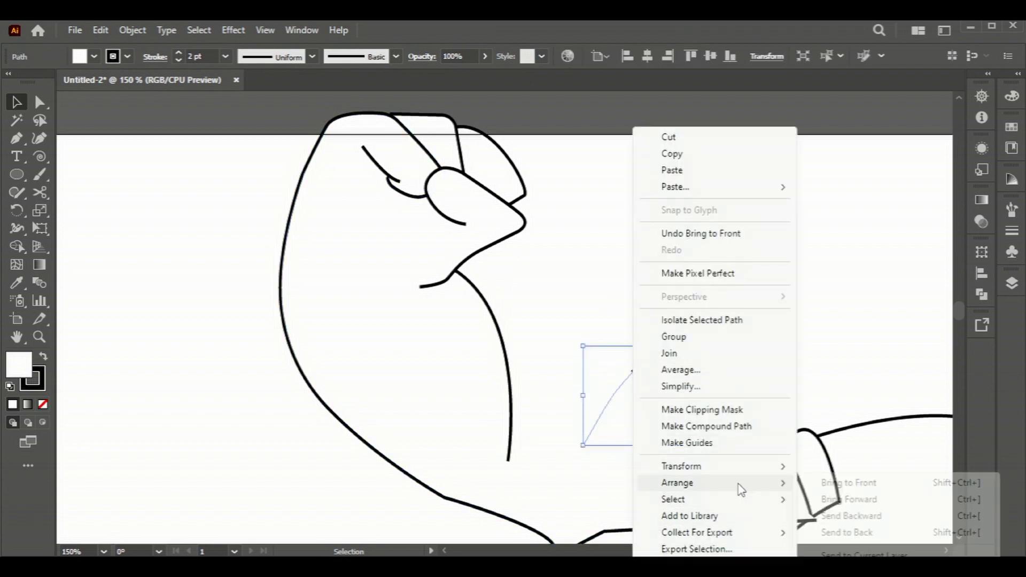
click(853, 496)
click(821, 368)
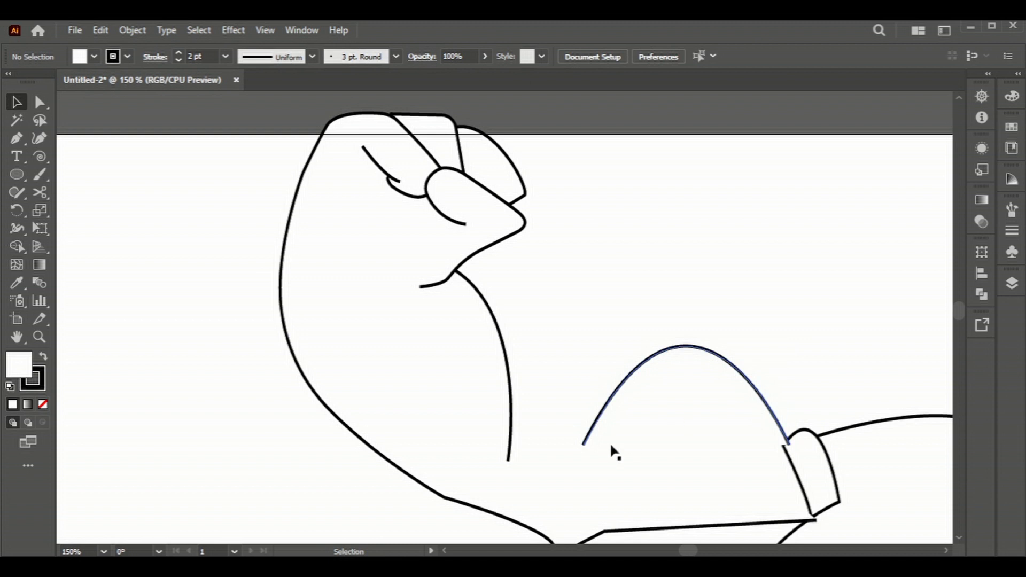
Nudge the forearm curve's bottom end right and the arch's left end left so they meet.
click(509, 427)
key(a)
click(509, 460)
key(shift+Right)
key(shift+Right)
key(shift+Right)
key(shift+Right)
key(shift+Right)
key(shift+Right)
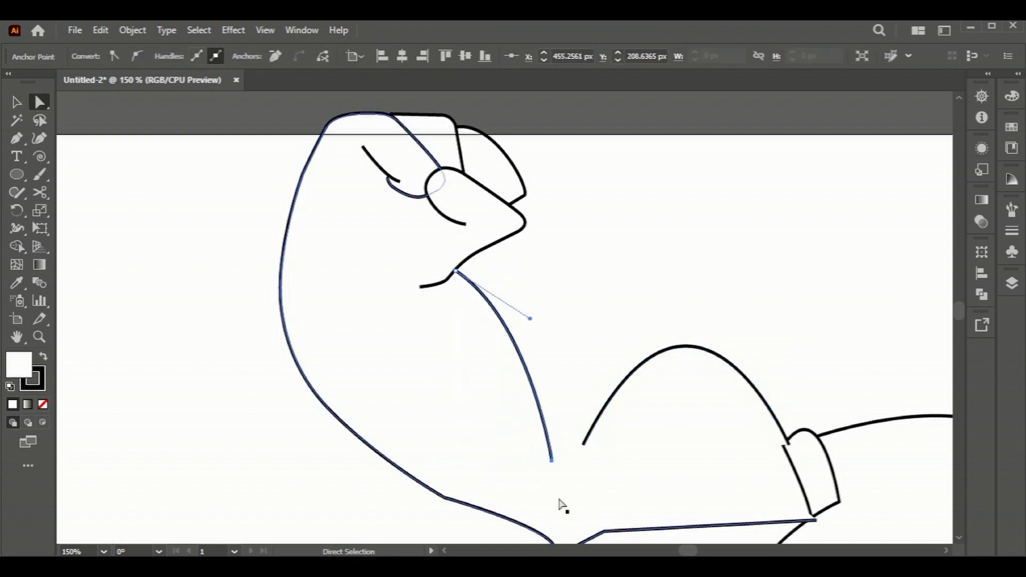
click(582, 444)
key(shift+Left)
key(shift+Left)
key(shift+Left)
key(Left)
key(Left)
key(Left)
key(v)
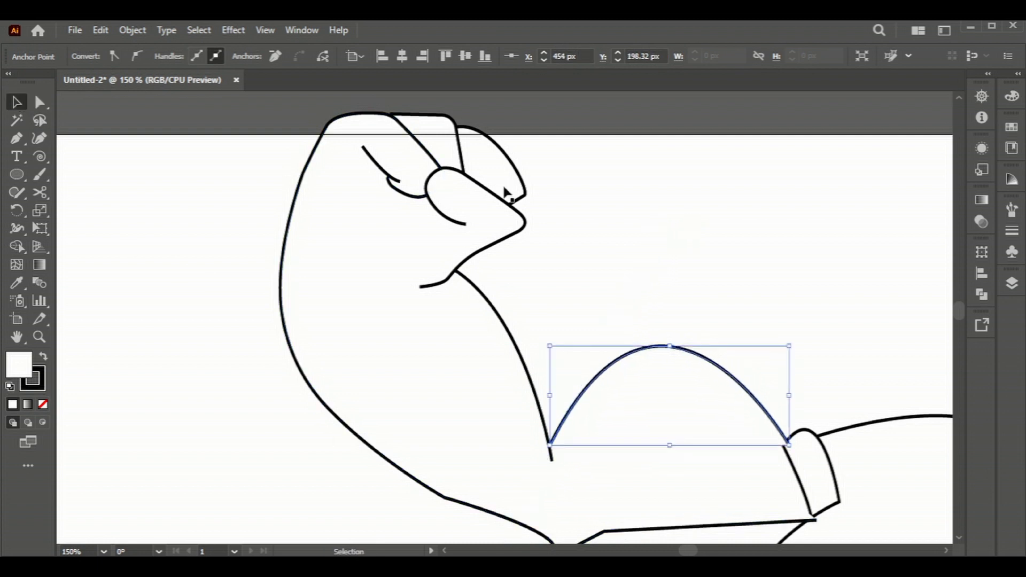
click(756, 305)
Bring the sleeve cuff one step forward and nudge the bicep arch slightly down.
scroll(769, 342, down, 1)
right_click(810, 423)
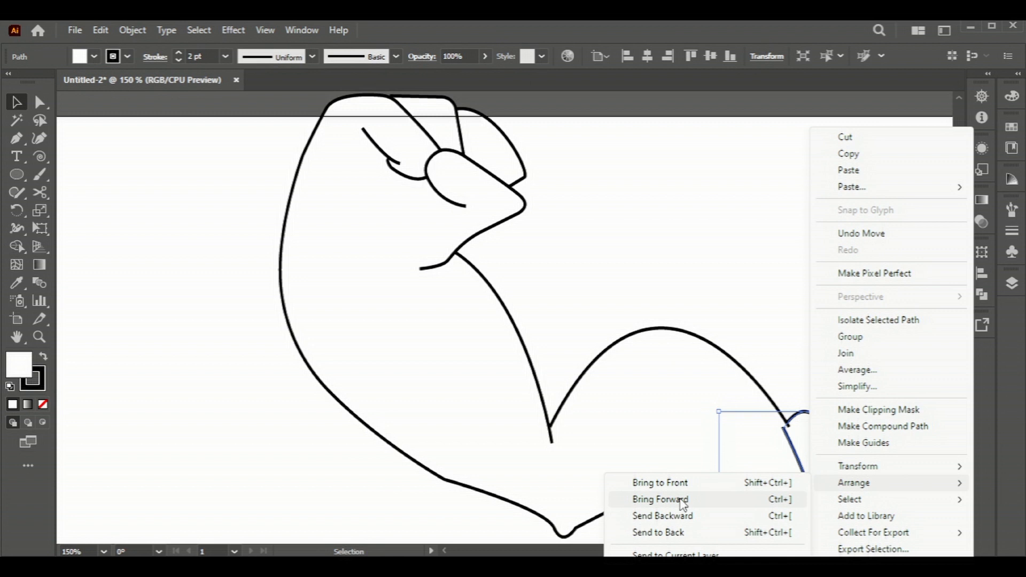
click(681, 499)
click(777, 354)
click(778, 409)
key(Down)
key(Down)
key(Down)
key(Down)
key(Down)
key(Down)
key(Down)
key(Down)
key(Down)
click(763, 293)
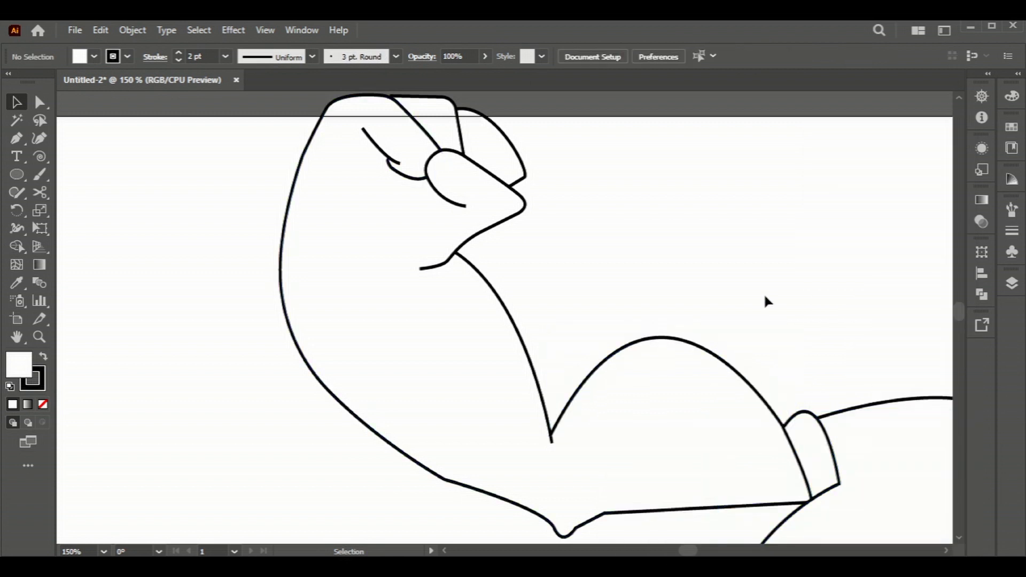
scroll(701, 299, up, 3)
scroll(694, 310, down, 4)
key(p)
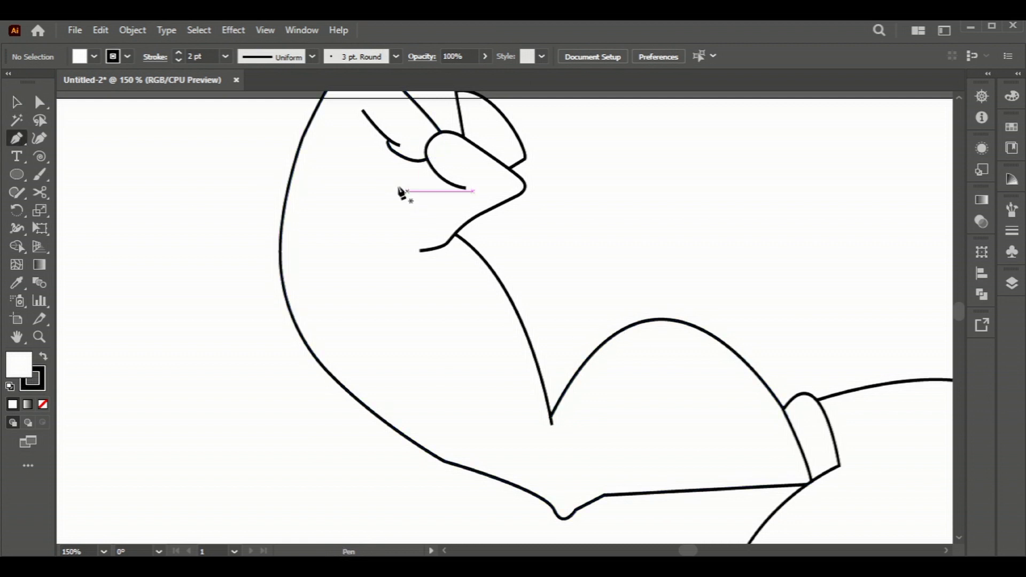
Draw a two-point crease curve from inside the upper arm up to the fist.
click(367, 251)
click(396, 144)
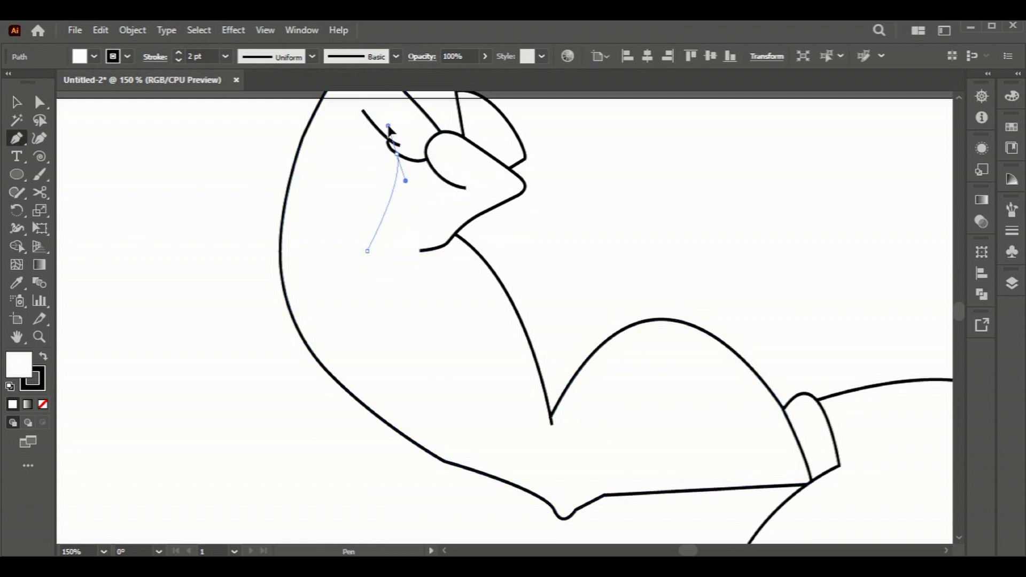
click(16, 101)
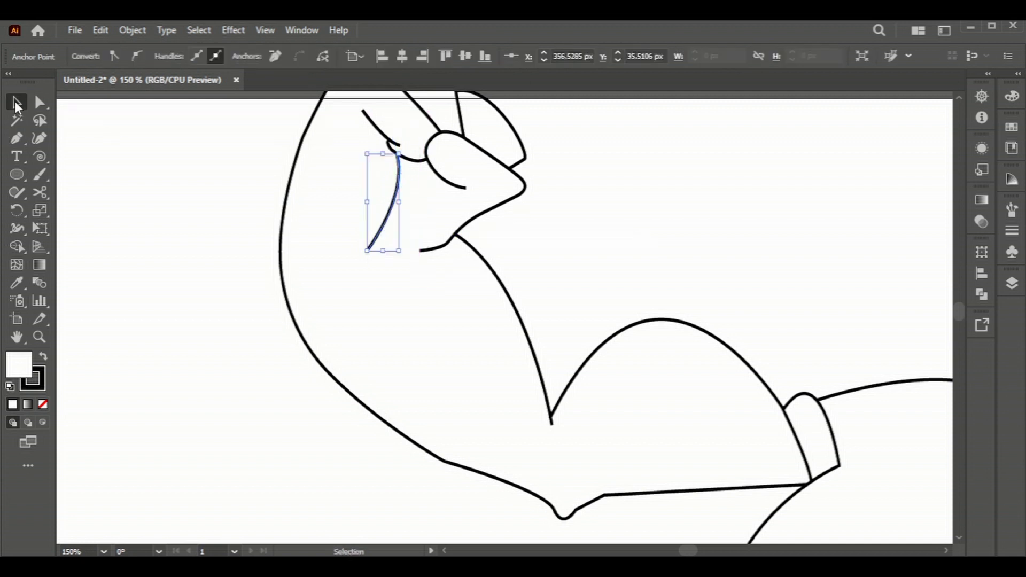
click(411, 213)
alt+scroll(673, 271, down, 1)
alt+scroll(655, 287, down, 1)
alt+scroll(652, 294, down, 1)
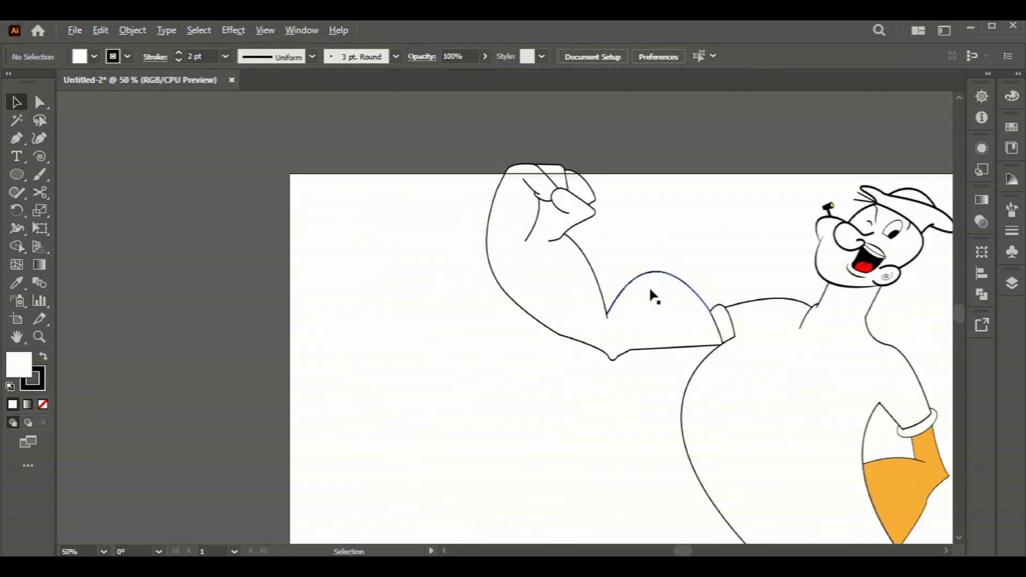
alt+scroll(700, 310, down, 1)
scroll(701, 313, down, 3)
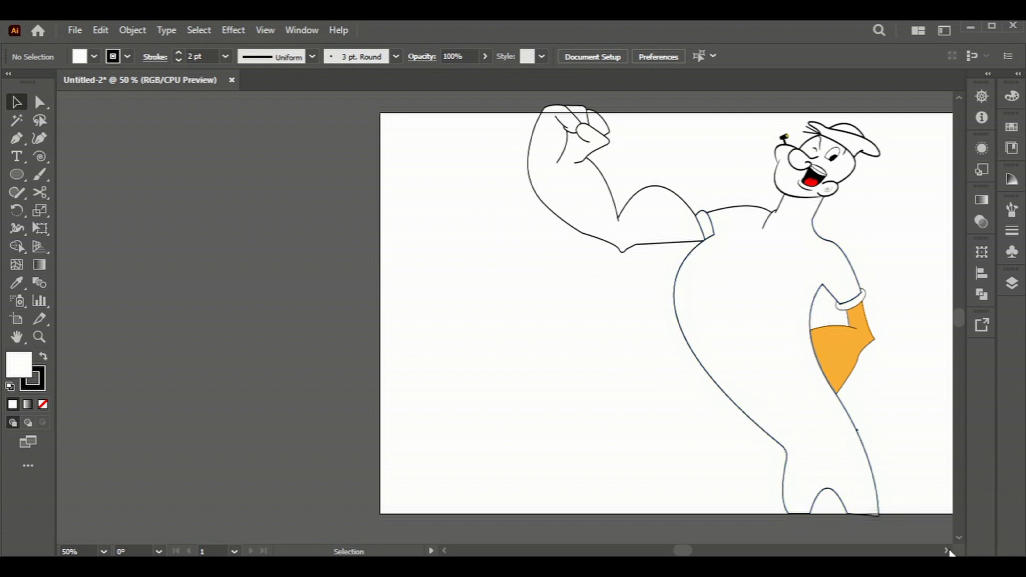
scroll(949, 552, right, 5)
scroll(646, 418, up, 1)
alt+scroll(646, 422, down, 1)
alt+scroll(645, 430, up, 1)
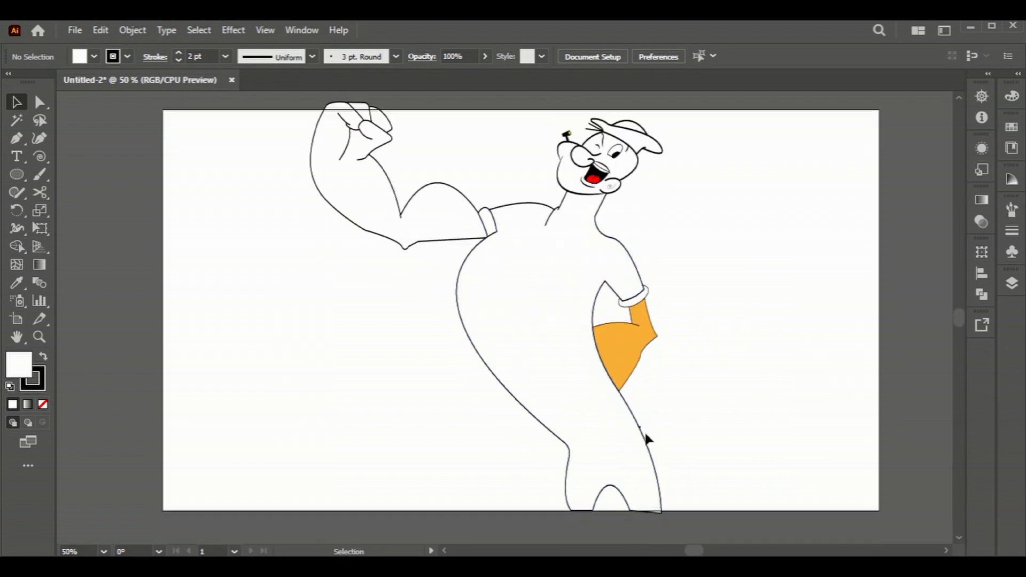
click(407, 207)
Eyedropper the orange hand's fill and 1 pt stroke onto the bicep and arm outline.
alt+scroll(422, 255, up, 1)
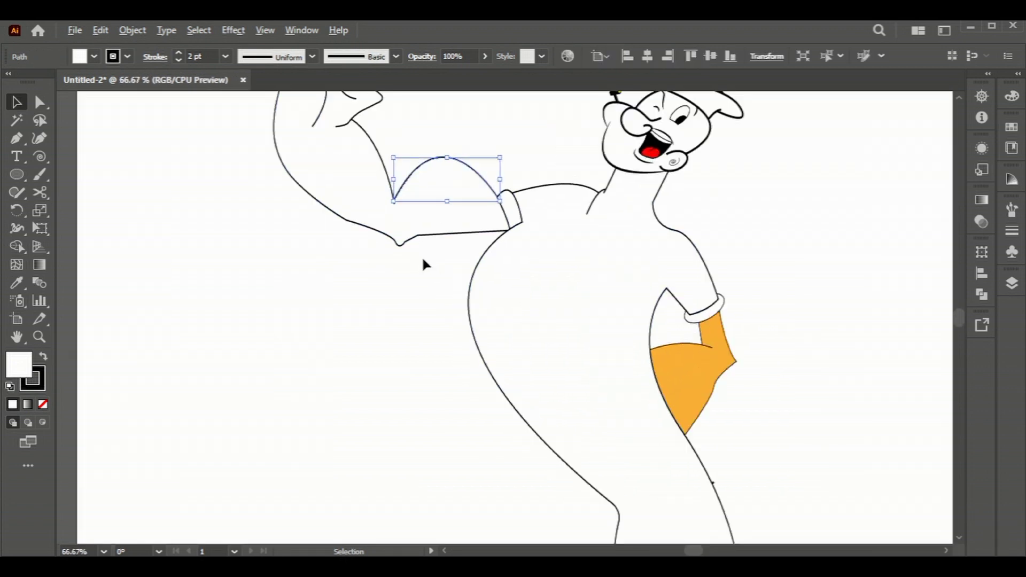
click(17, 283)
click(697, 353)
ctrl+click(430, 234)
click(703, 354)
scroll(397, 237, up, 3)
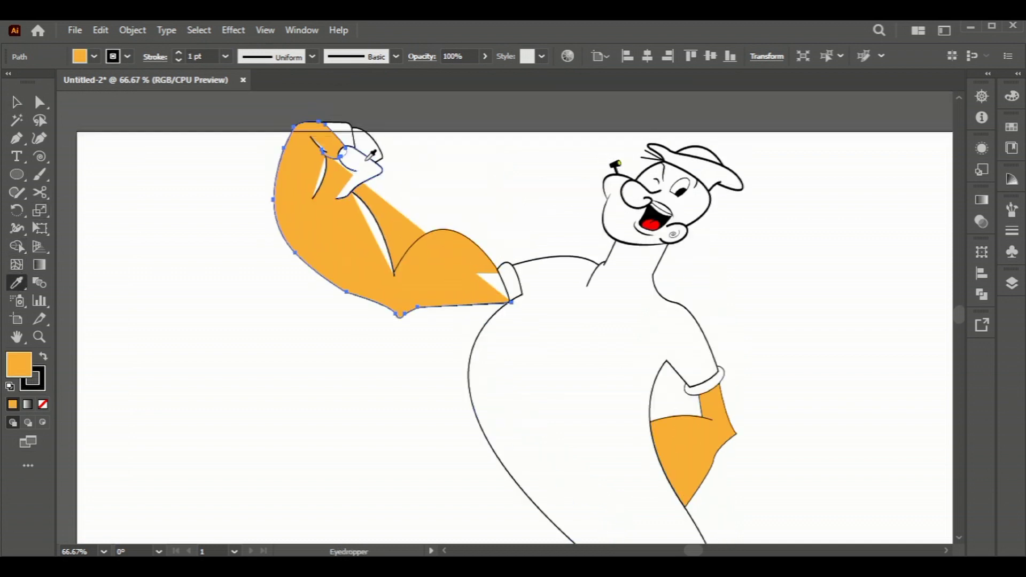
ctrl+click(522, 242)
Give the small fist piece, curved inner arm piece and top knuckle curve the orange styling.
key(v)
click(359, 171)
scroll(329, 190, left, 2)
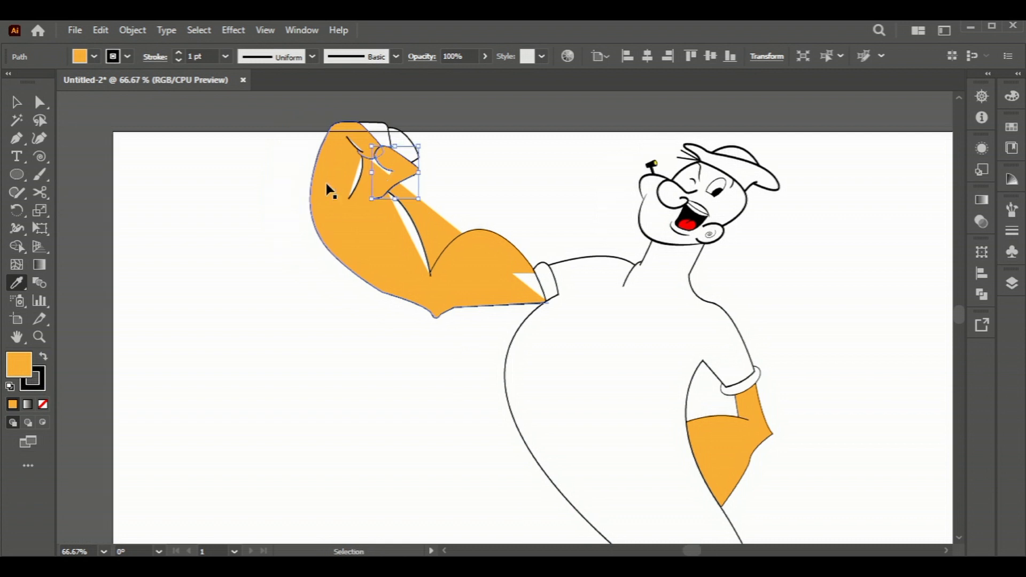
key(i)
scroll(364, 182, left, 1)
click(747, 434)
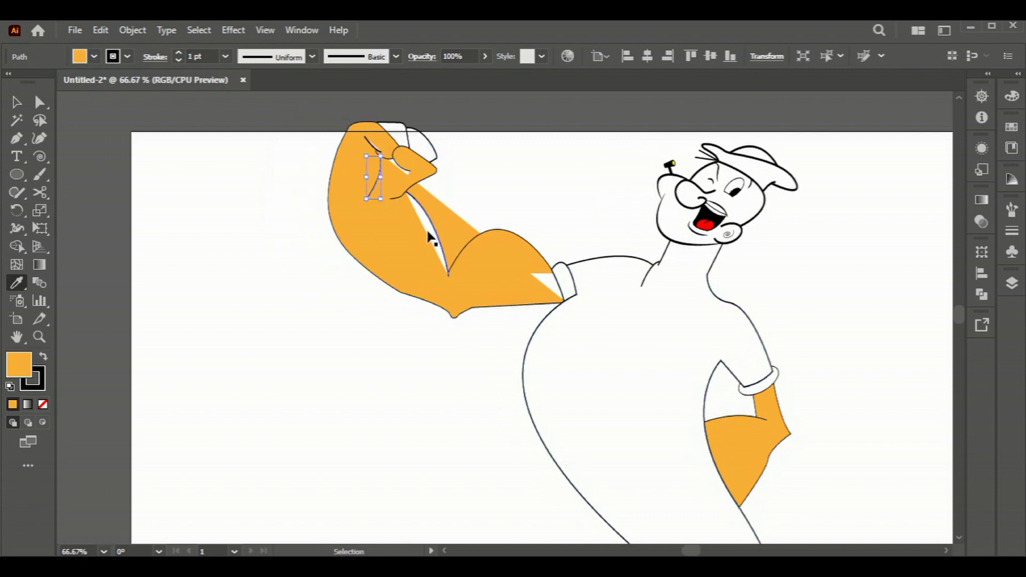
ctrl+click(434, 229)
click(748, 431)
ctrl+click(433, 153)
click(748, 433)
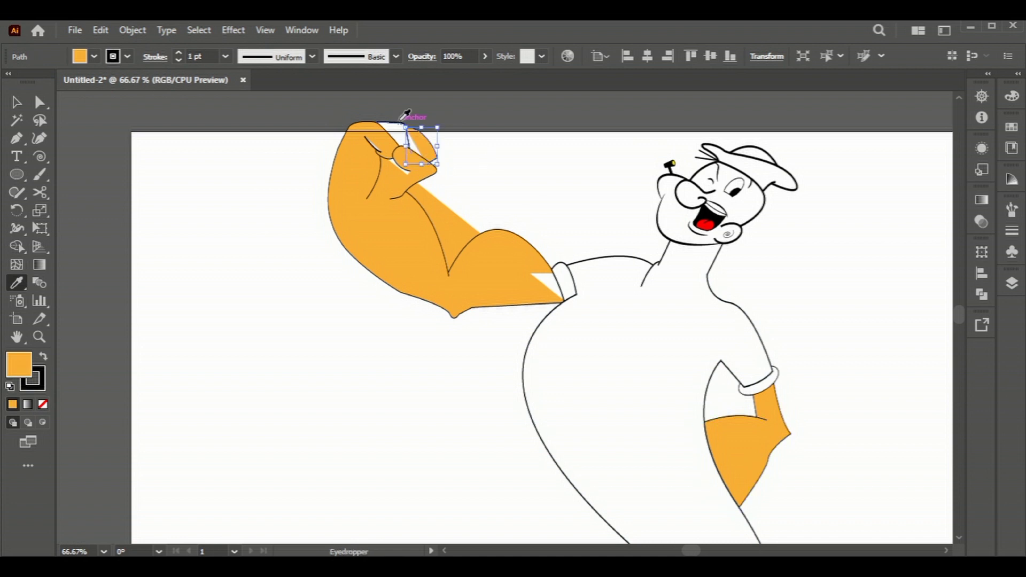
Copy the orange fill and stroke onto the fist's knuckle piece and the curved crease line.
alt+scroll(404, 114, up, 5)
ctrl+click(536, 352)
click(645, 454)
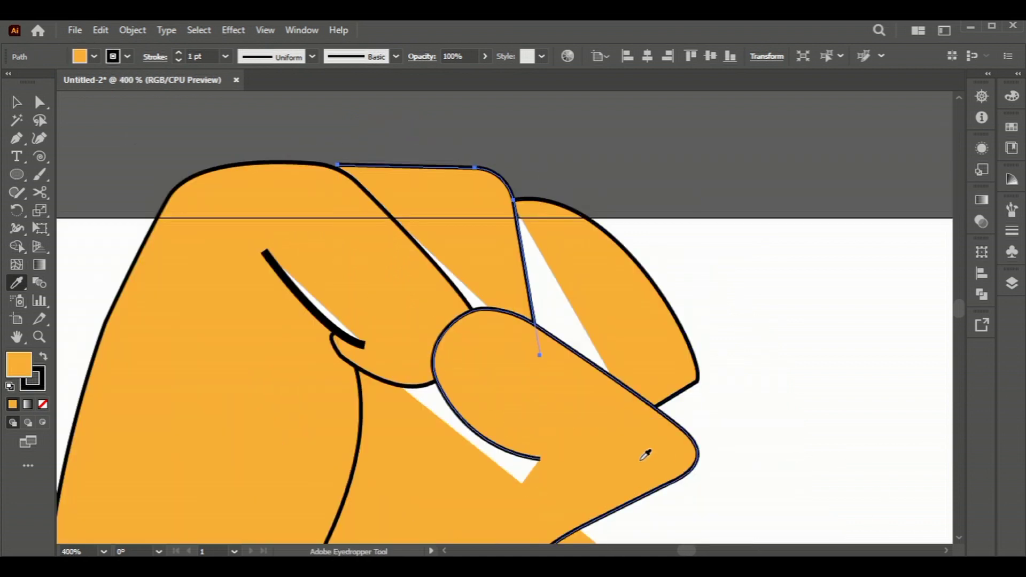
ctrl+click(334, 313)
click(419, 337)
scroll(482, 395, down, 2)
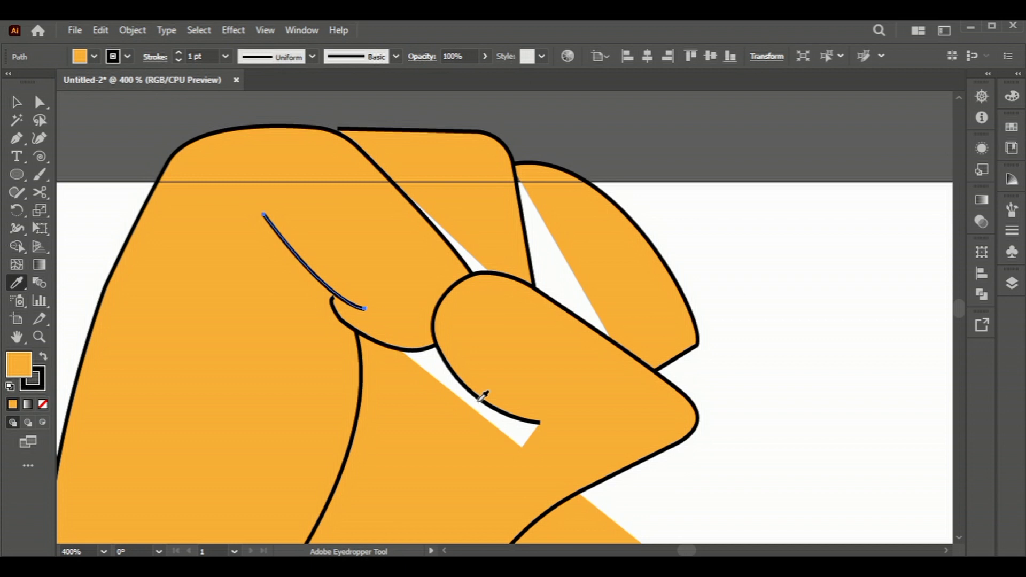
alt+scroll(473, 271, down, 3)
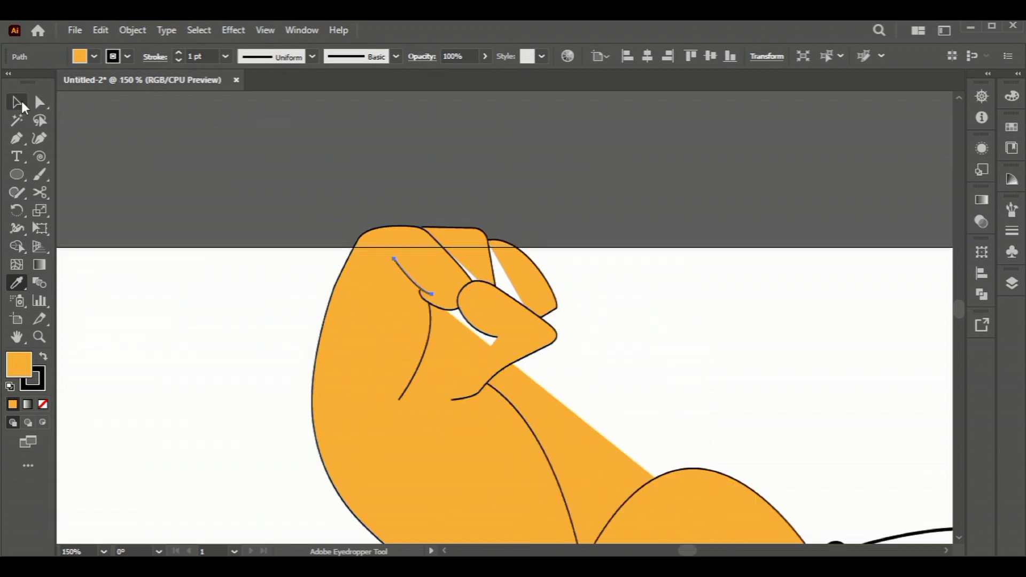
click(21, 107)
click(717, 404)
scroll(791, 401, down, 5)
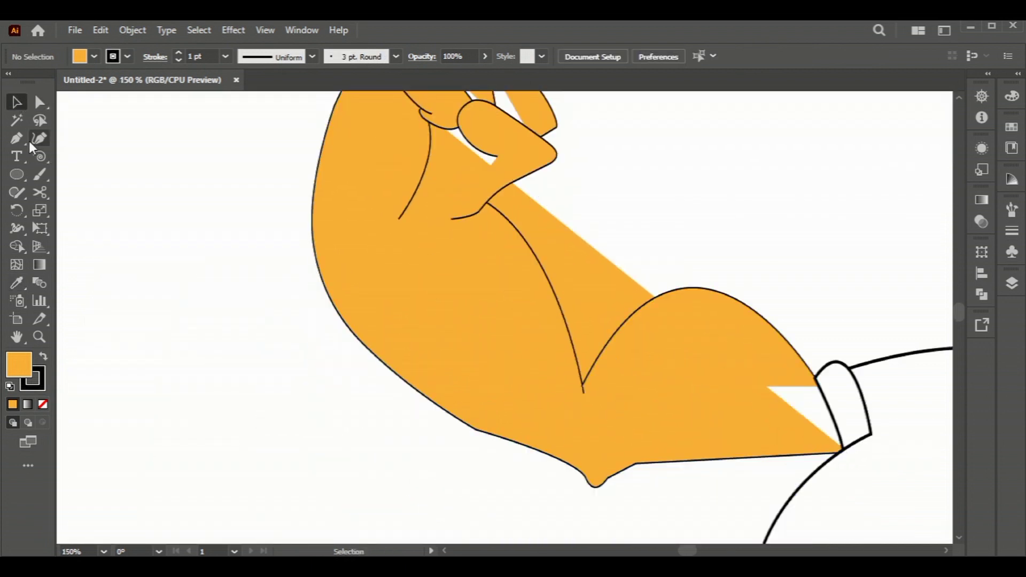
Extend the arm path with Pen anchors up along the sleeve cuff's inner edge.
click(850, 455)
alt+scroll(868, 460, up, 5)
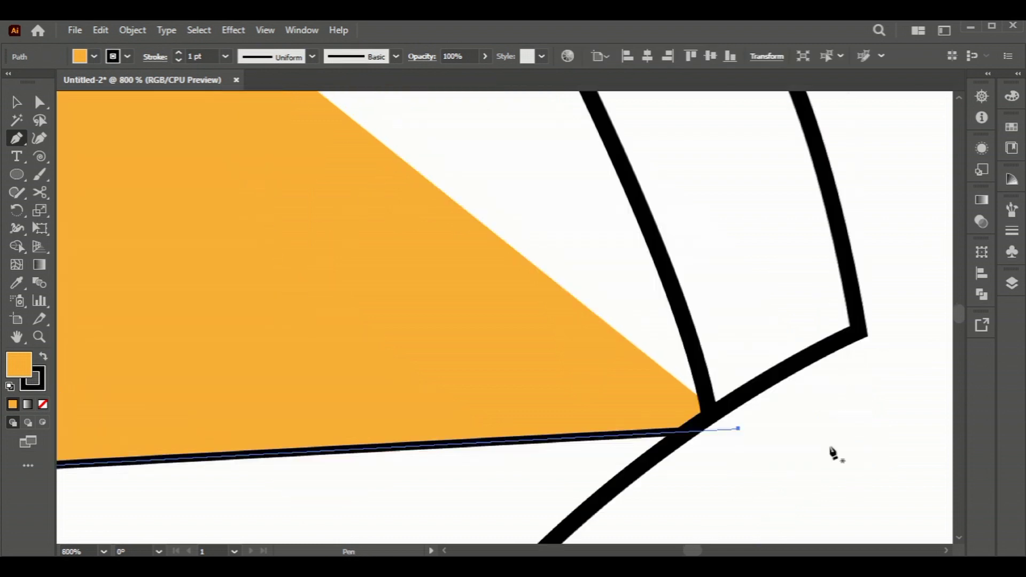
click(739, 429)
scroll(668, 331, up, 3)
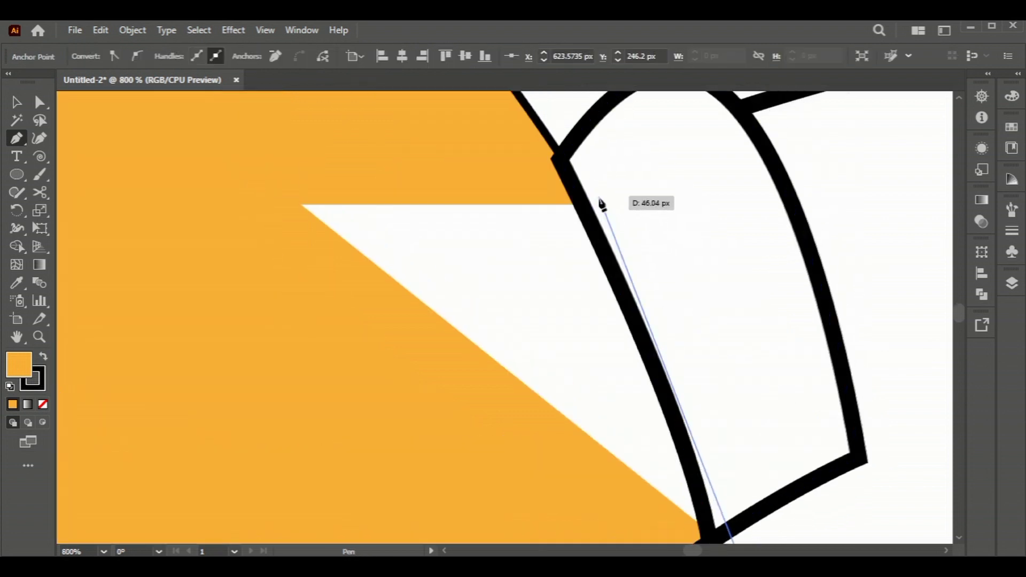
click(592, 206)
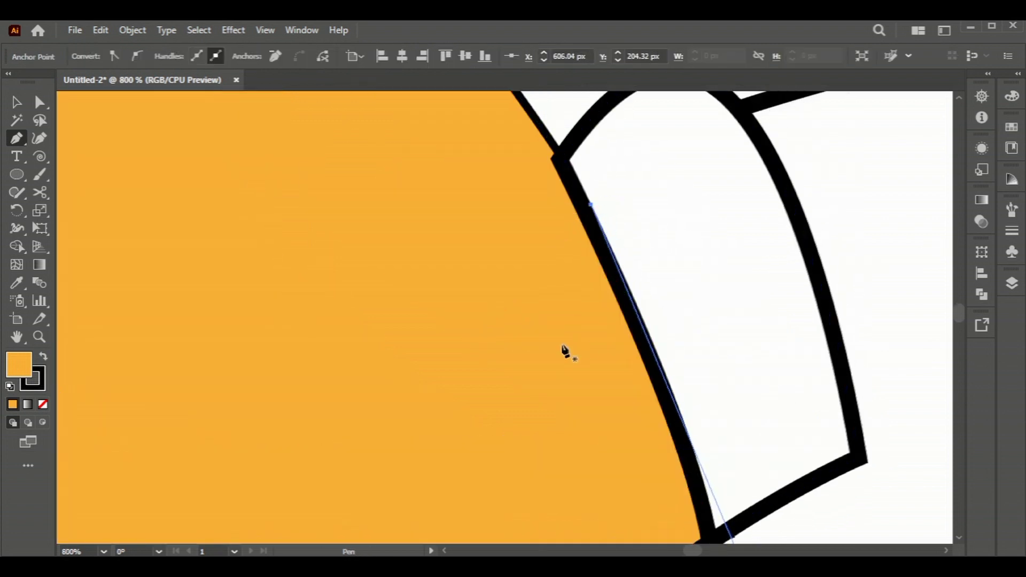
alt+scroll(564, 350, down, 3)
alt+scroll(398, 367, down, 2)
alt+scroll(257, 394, down, 1)
alt+scroll(135, 287, down, 1)
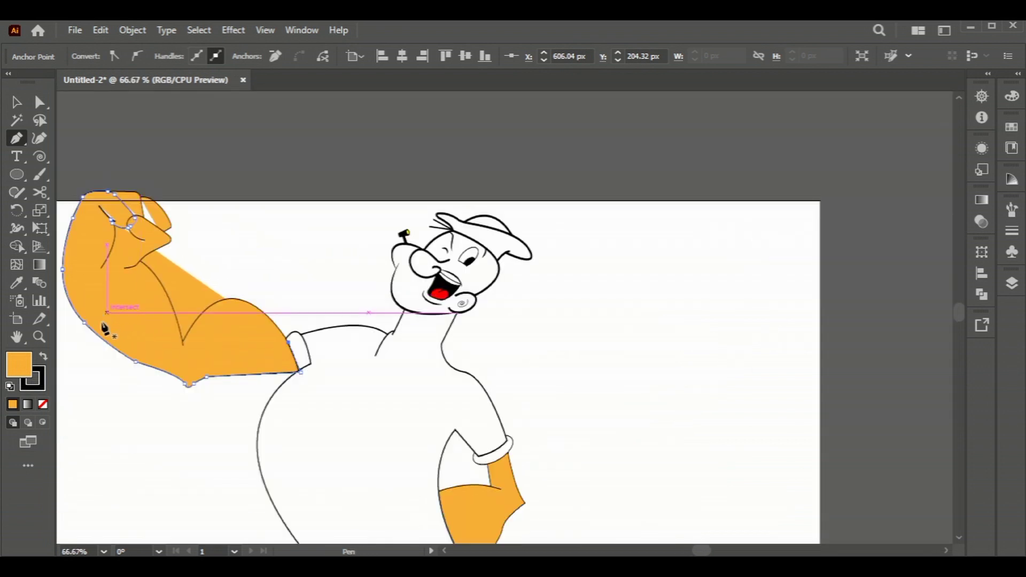
drag(105, 328, 143, 305)
Check the extended orange arm's context menu without changes, then reselect the arm shape.
key(v)
right_click(143, 305)
click(197, 360)
click(339, 258)
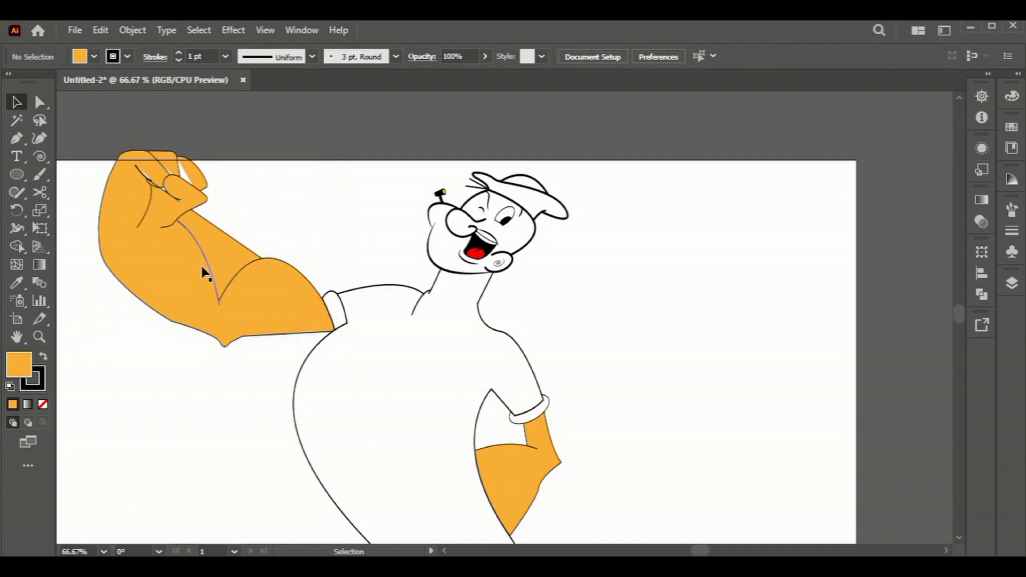
alt+scroll(206, 273, up, 2)
click(278, 247)
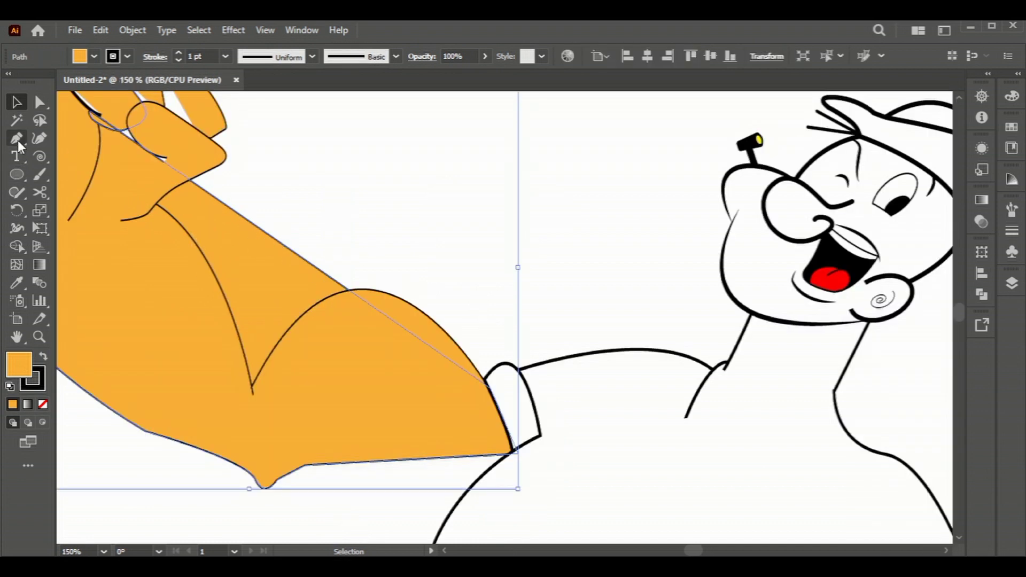
Bend the inner arm segment under the bicep into a curve and add an anchor on it.
drag(17, 140, 69, 190)
scroll(262, 251, up, 1)
mouse_move(251, 255)
mouse_down()
mouse_move(213, 323)
mouse_move(212, 398)
mouse_up()
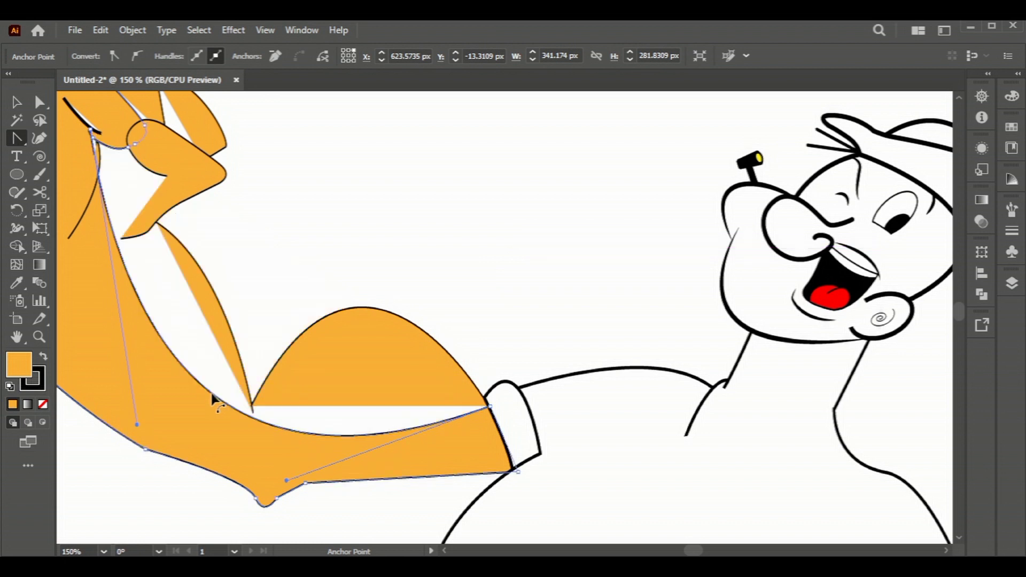
drag(152, 422, 151, 412)
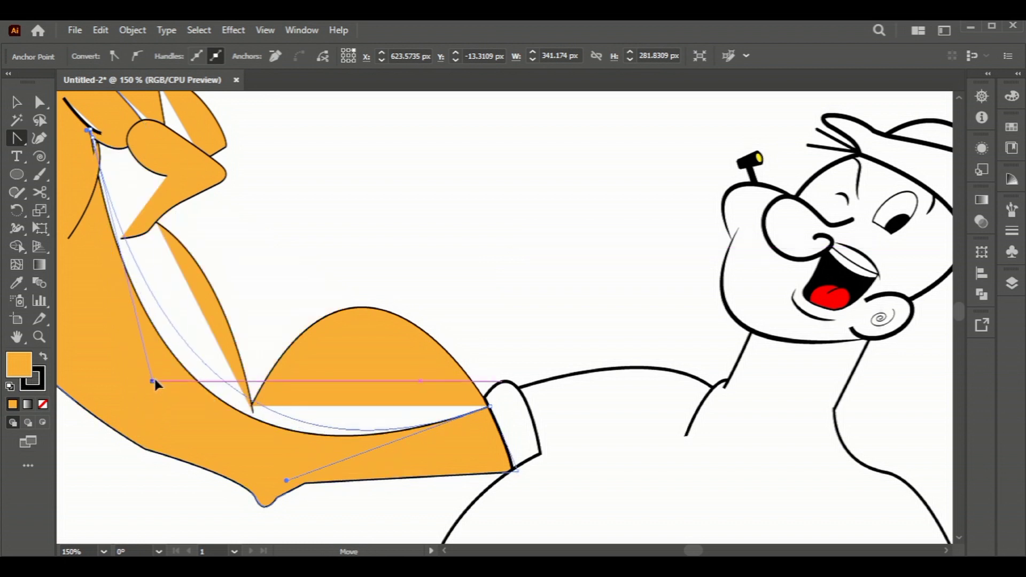
drag(17, 138, 80, 154)
click(253, 410)
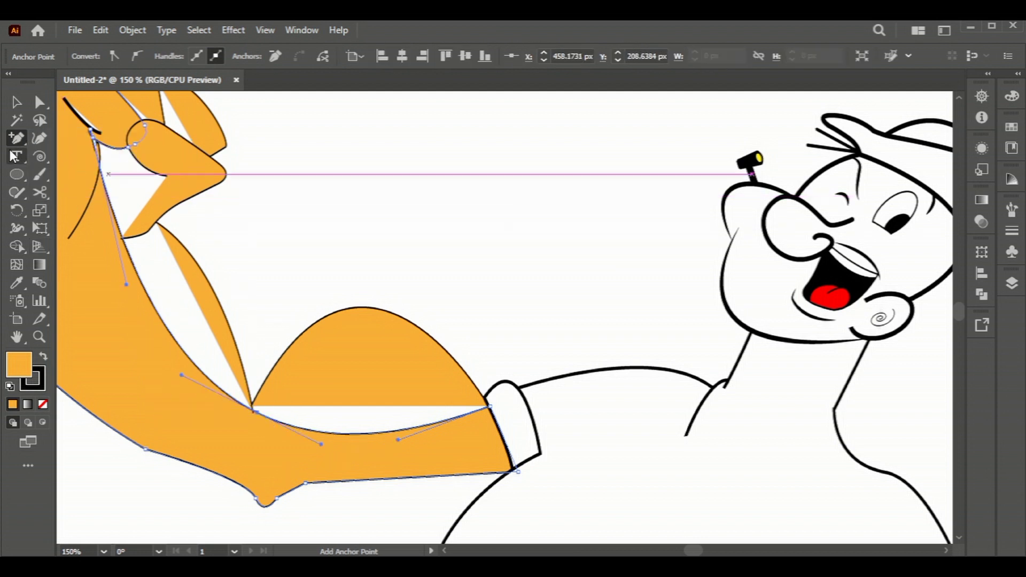
key(v)
drag(17, 137, 71, 185)
drag(176, 287, 207, 239)
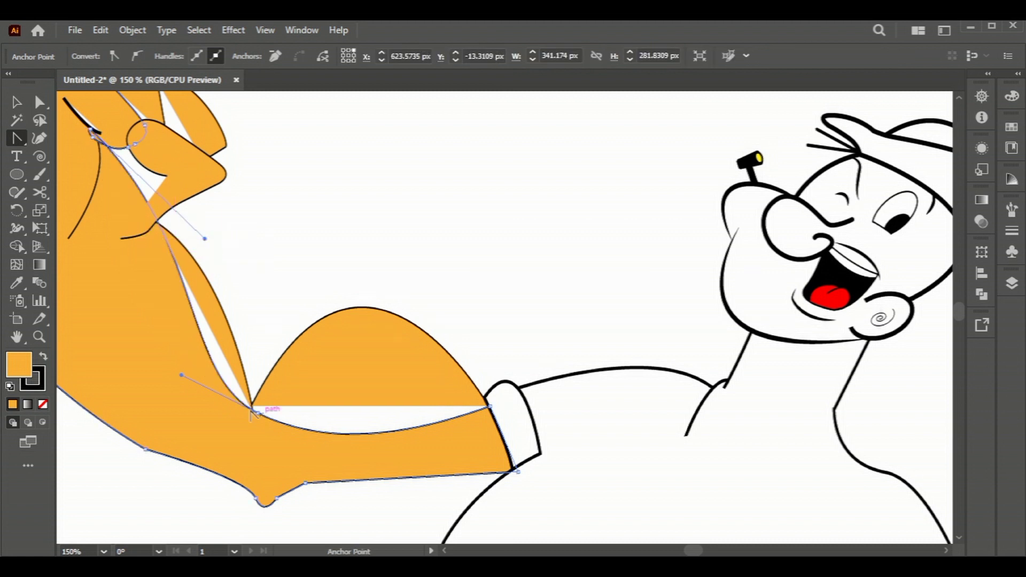
drag(182, 376, 221, 362)
drag(205, 239, 184, 246)
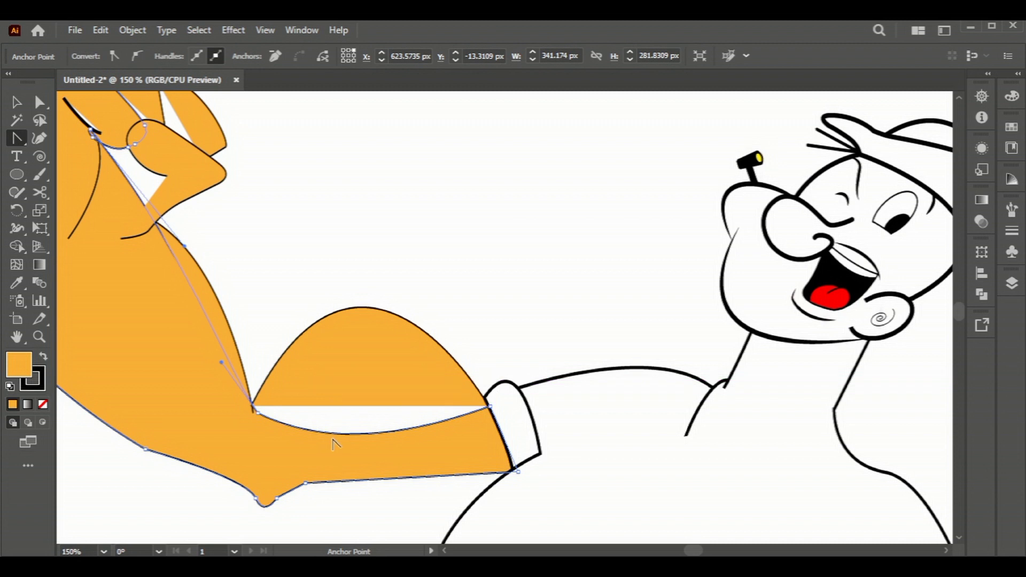
Convert the bicep anchor, pull its handle up, and snap the end anchor into the elbow corner.
click(257, 411)
drag(391, 433, 377, 380)
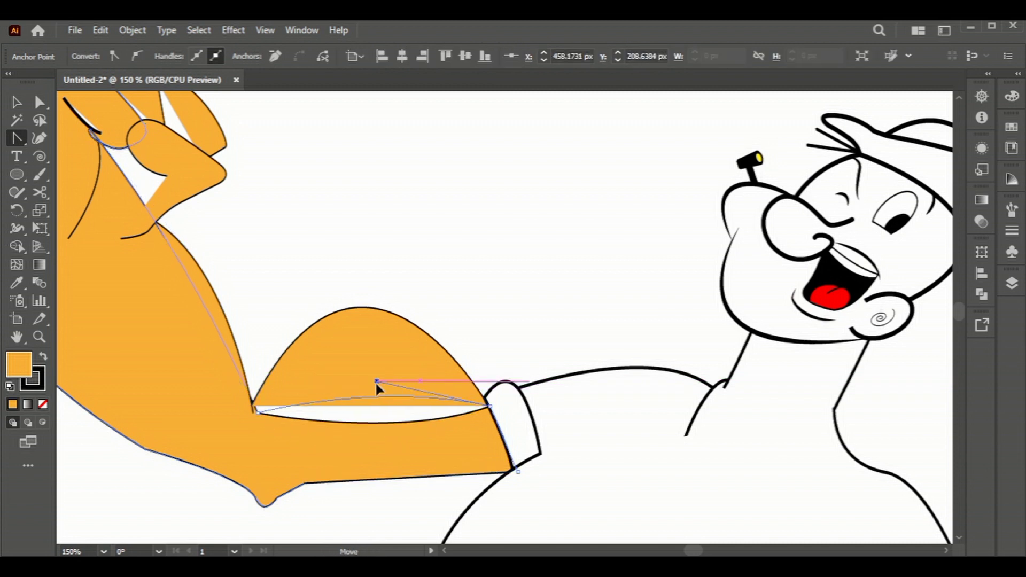
alt+scroll(265, 425, up, 2)
alt+scroll(265, 422, up, 3)
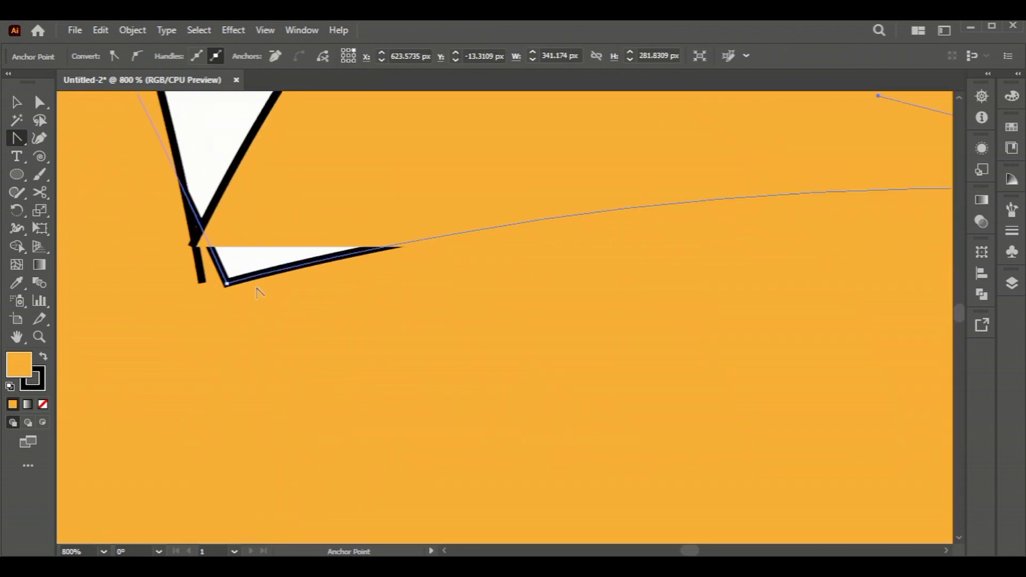
key(a)
drag(228, 288, 200, 239)
alt+scroll(239, 308, down, 6)
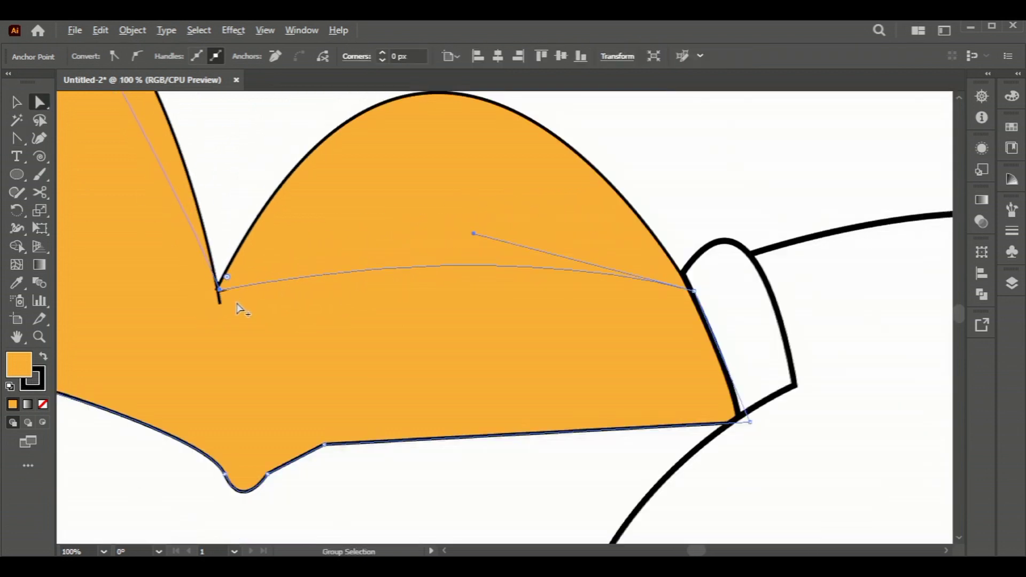
alt+scroll(154, 201, down, 3)
alt+scroll(165, 241, up, 6)
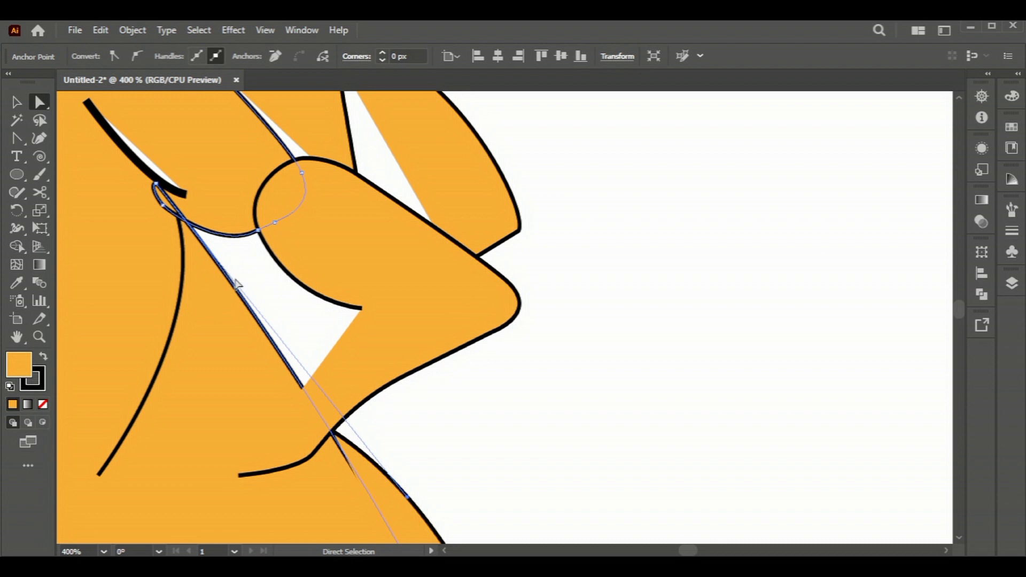
scroll(237, 284, up, 3)
drag(17, 138, 90, 140)
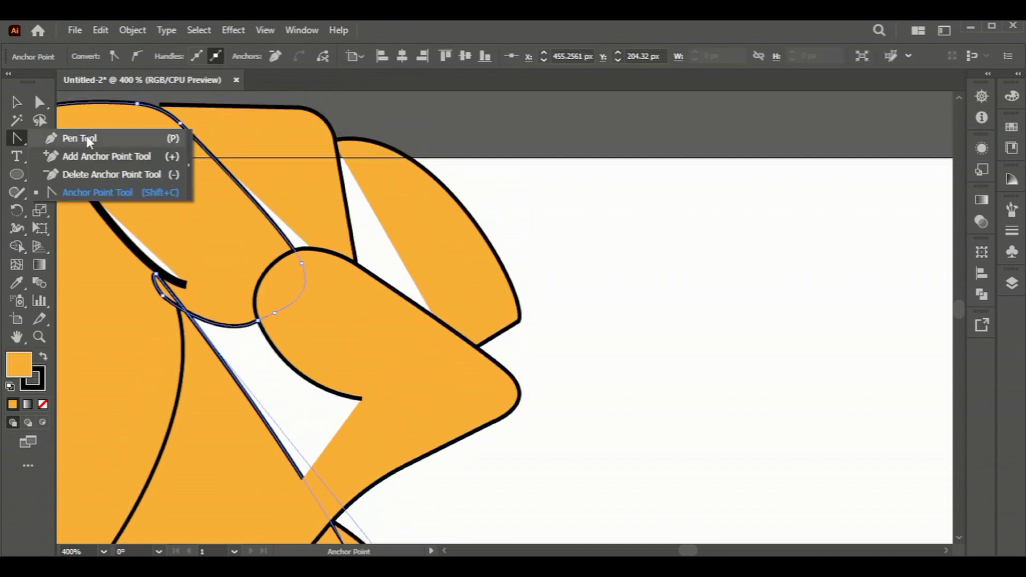
Draw a closed Pen outline around the fist, across the knuckles and below the thumb.
alt+scroll(100, 216, down, 2)
alt+scroll(101, 217, down, 1)
click(93, 197)
click(167, 178)
click(218, 189)
click(238, 244)
click(159, 298)
click(150, 303)
click(101, 249)
click(94, 198)
Send the new fist shape to the back behind the fist outlines.
key(v)
right_click(119, 214)
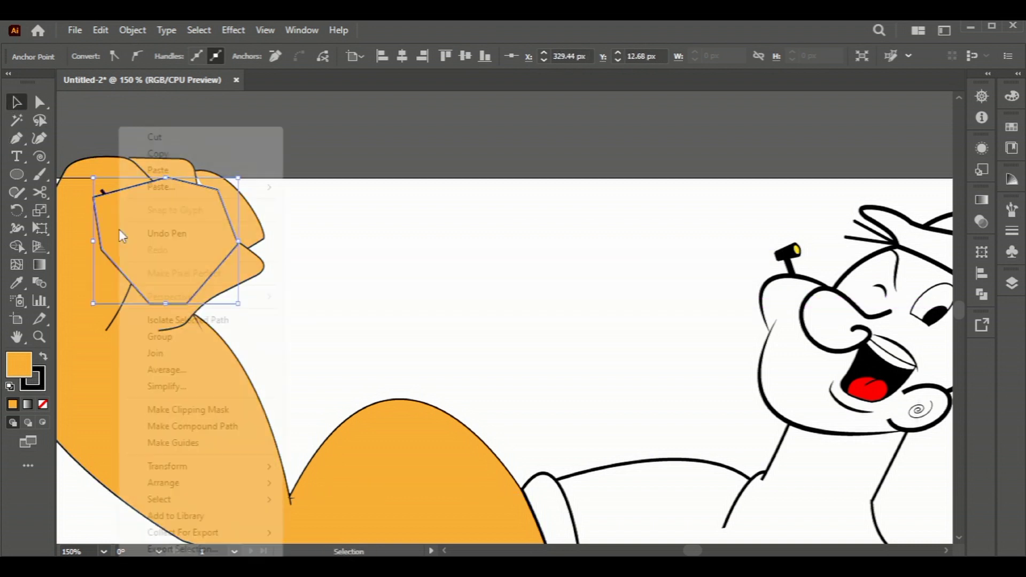
click(355, 531)
click(374, 317)
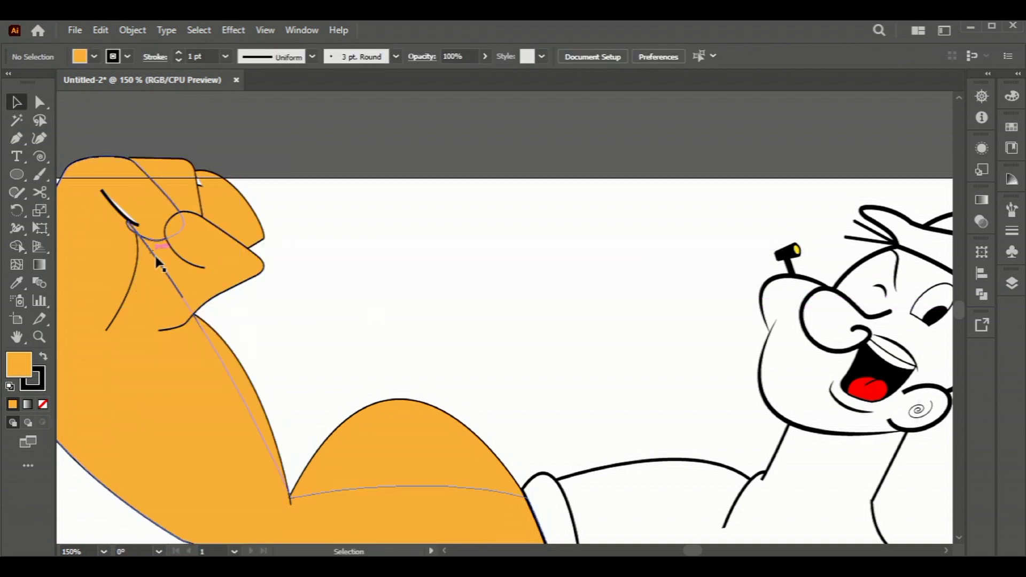
Inspect the fist path and thumb shape by selecting and deselecting them.
scroll(180, 297, up, 2)
scroll(165, 316, down, 1)
click(163, 307)
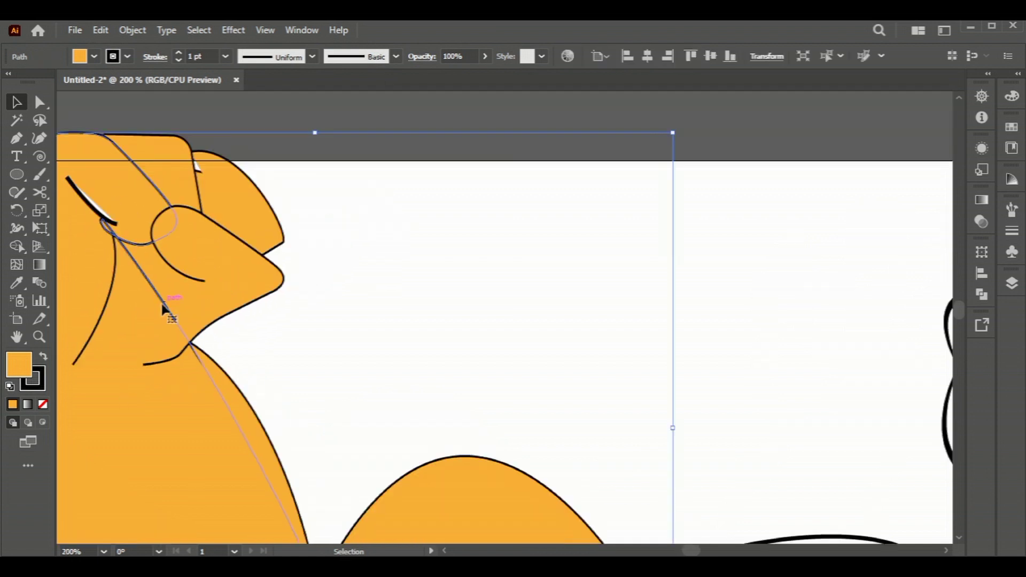
click(390, 321)
scroll(96, 257, up, 2)
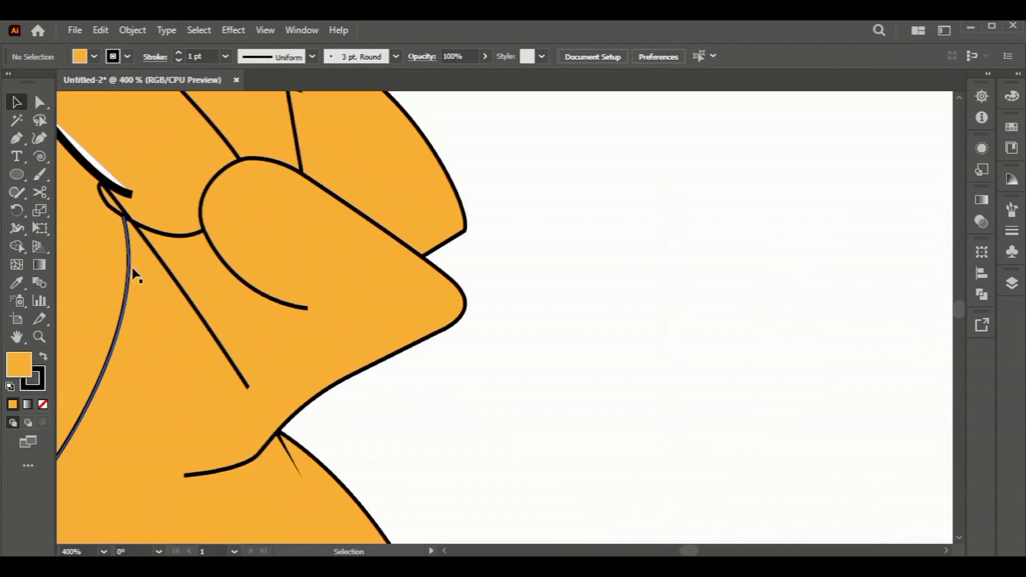
click(288, 404)
scroll(289, 400, down, 1)
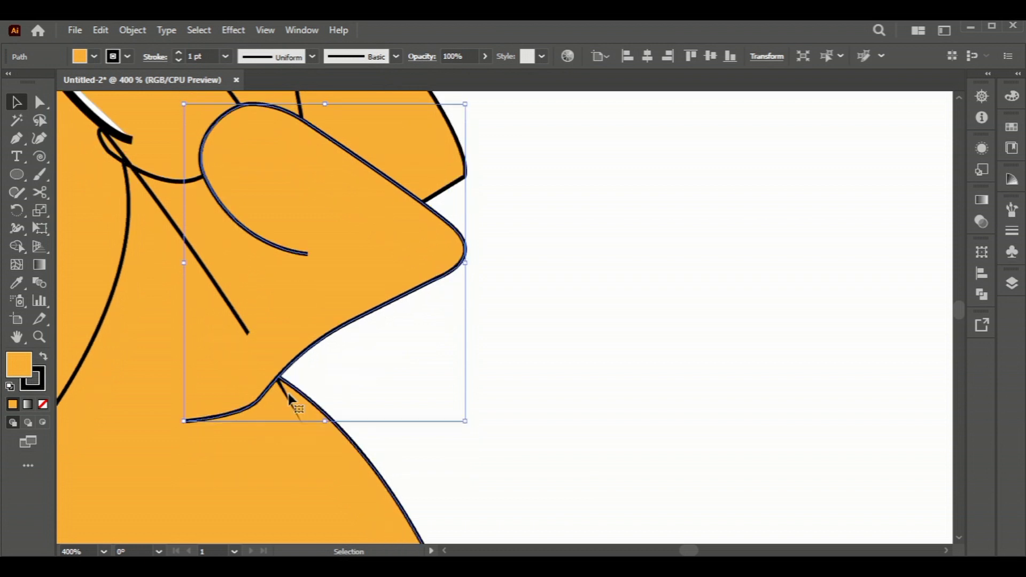
scroll(288, 401, down, 2)
click(472, 369)
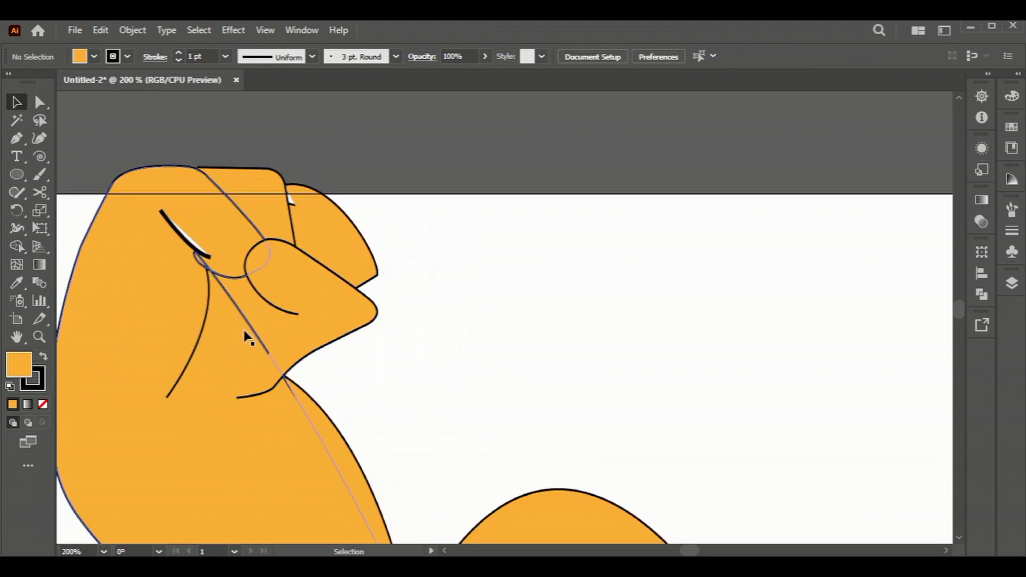
Check the thin curved line left of the thumb, then zoom out to see the whole arm.
click(206, 288)
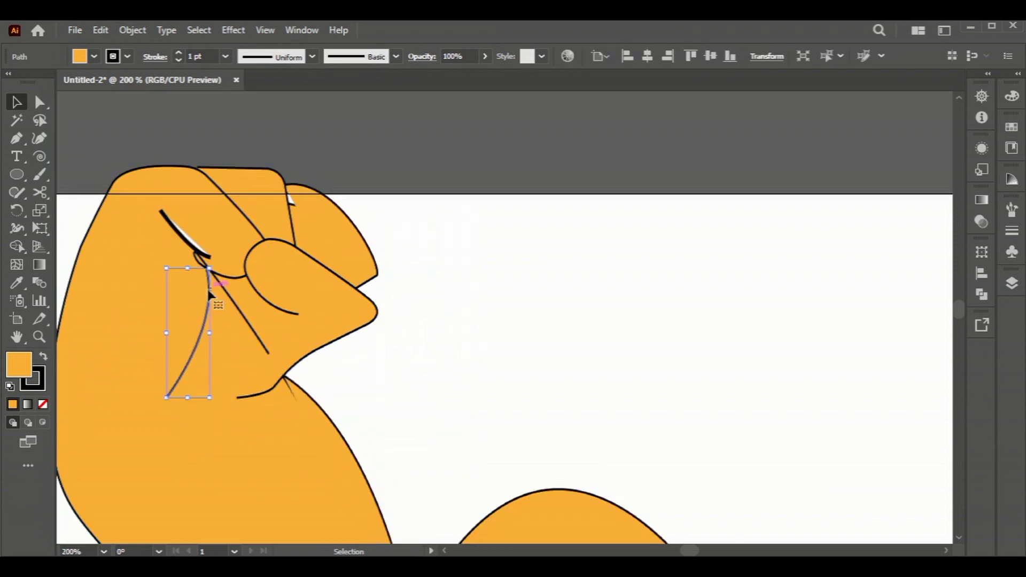
right_click(207, 291)
click(432, 497)
click(431, 360)
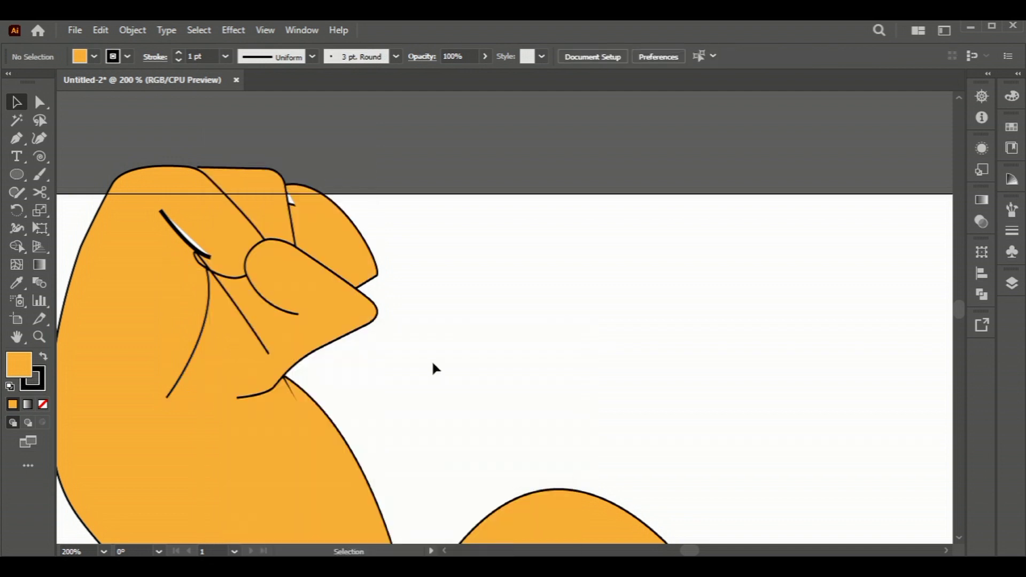
scroll(624, 353, down, 3)
scroll(624, 352, down, 1)
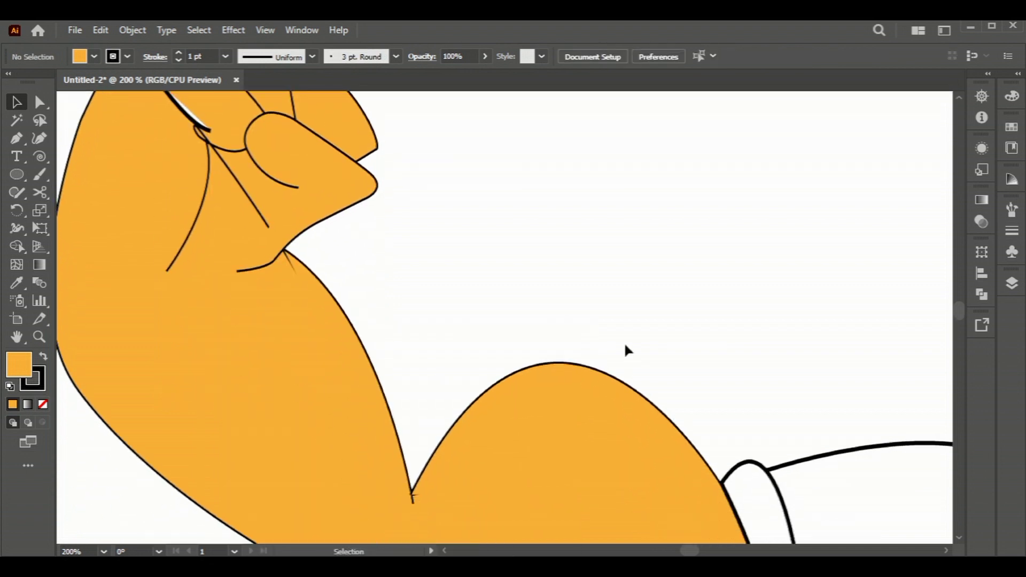
key(ctrl+minus)
key(ctrl+minus)
key(ctrl+minus)
key(ctrl+minus)
Fill the small white highlight beside the knuckle crease with the orange swatch.
scroll(405, 268, up, 5)
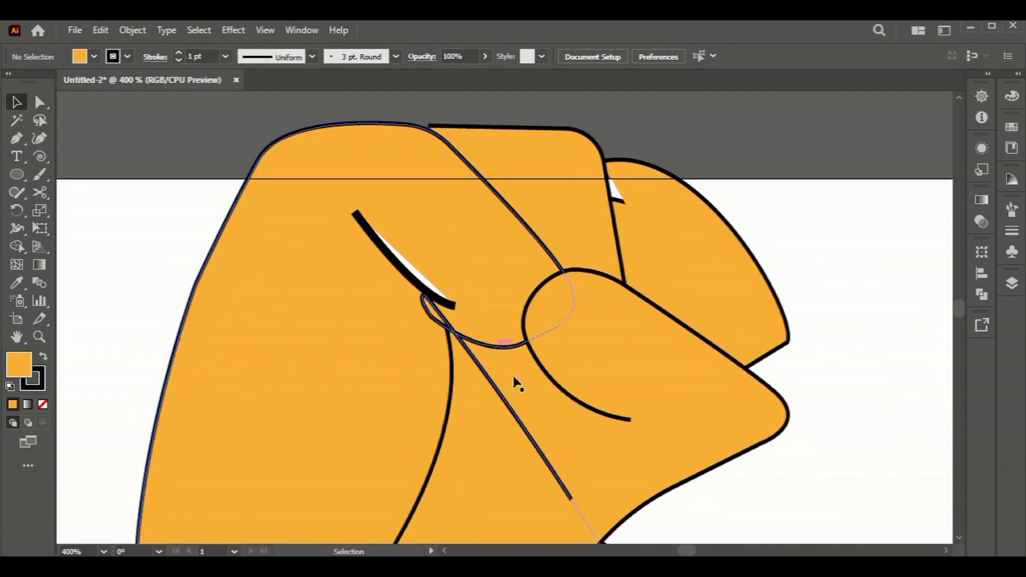
click(430, 275)
click(411, 270)
click(95, 56)
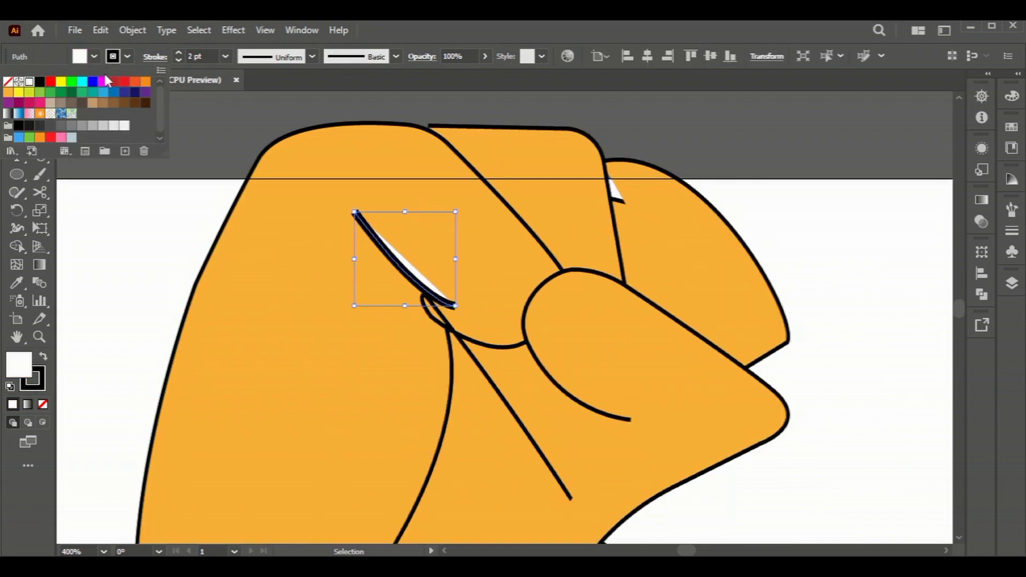
click(8, 92)
Stretch the hidden fill shape behind the fist upward by its top handle.
click(614, 193)
drag(533, 178, 529, 153)
click(862, 290)
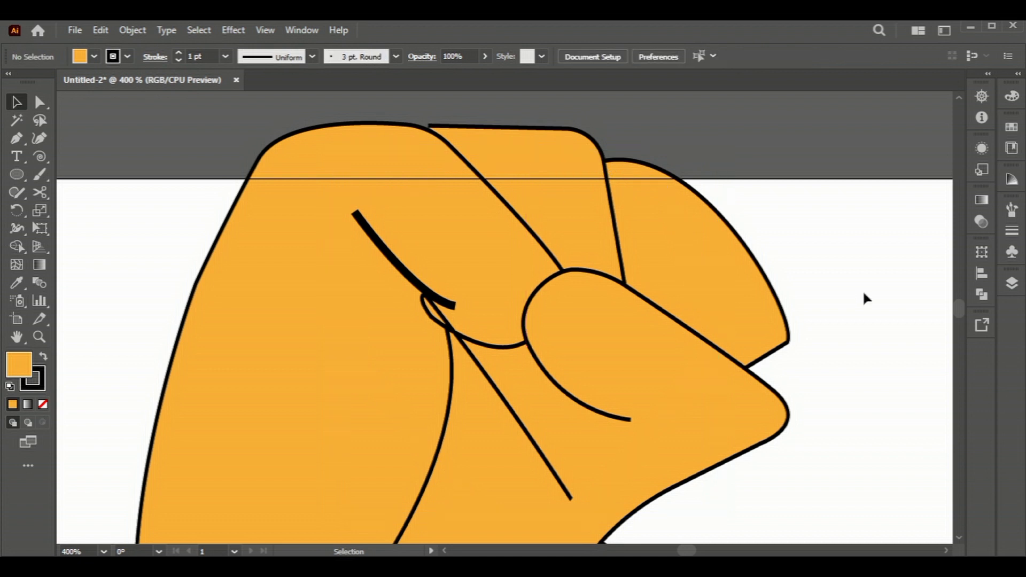
click(523, 428)
scroll(523, 428, down, 3)
scroll(524, 407, down, 3)
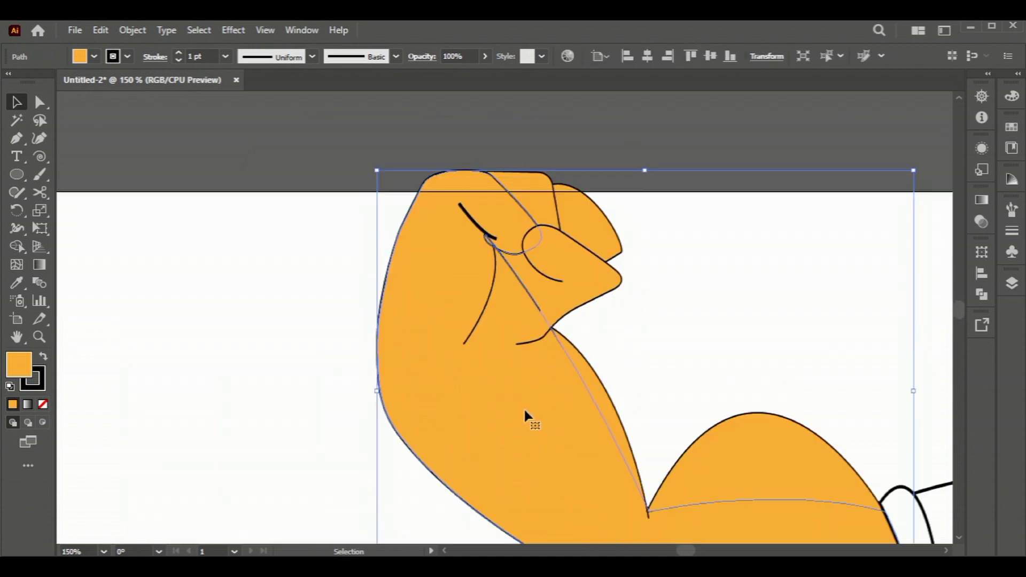
click(579, 310)
Inspect the arm path's end anchor below the fist with Direct Selection.
click(563, 313)
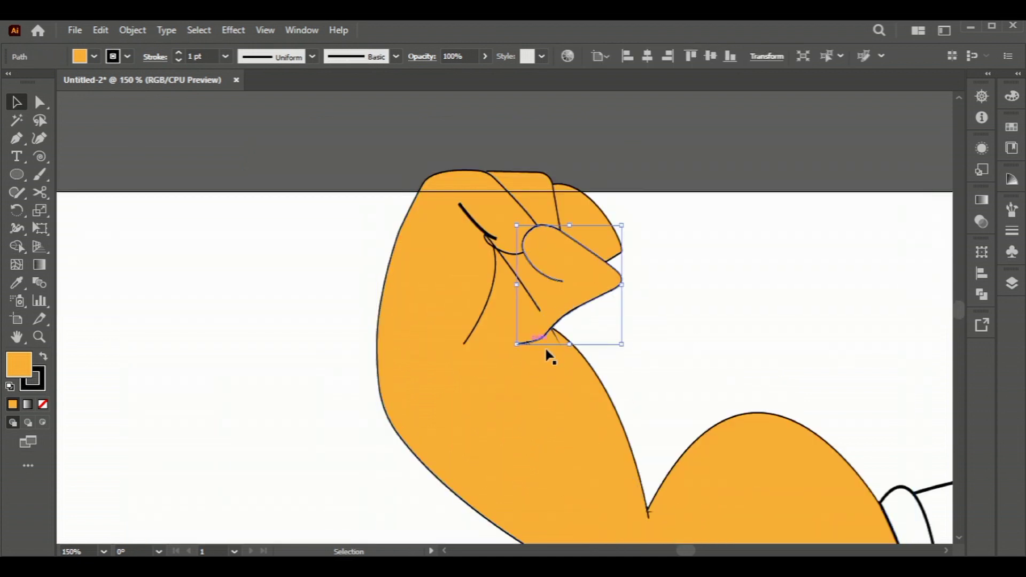
key(a)
click(502, 354)
click(516, 345)
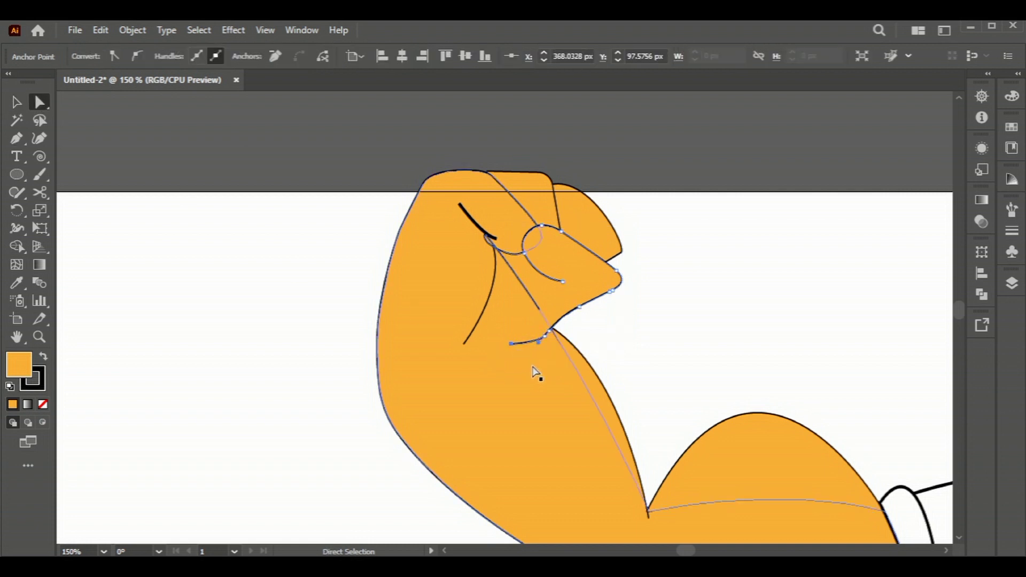
key(ctrl+shift+a)
key(v)
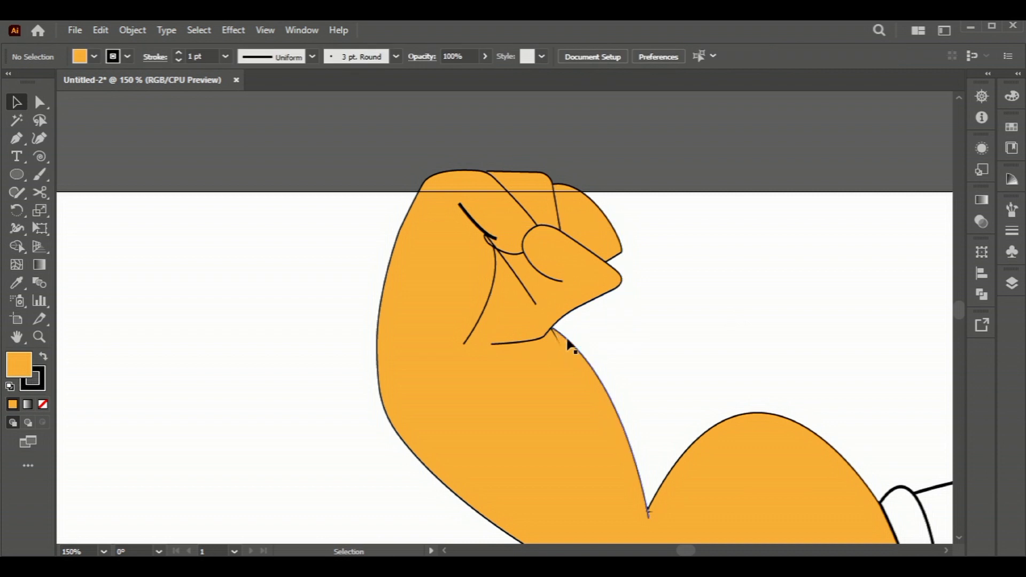
Zoom out to the whole figure and select the white body shape.
scroll(569, 347, up, 1)
scroll(946, 550, right, 10)
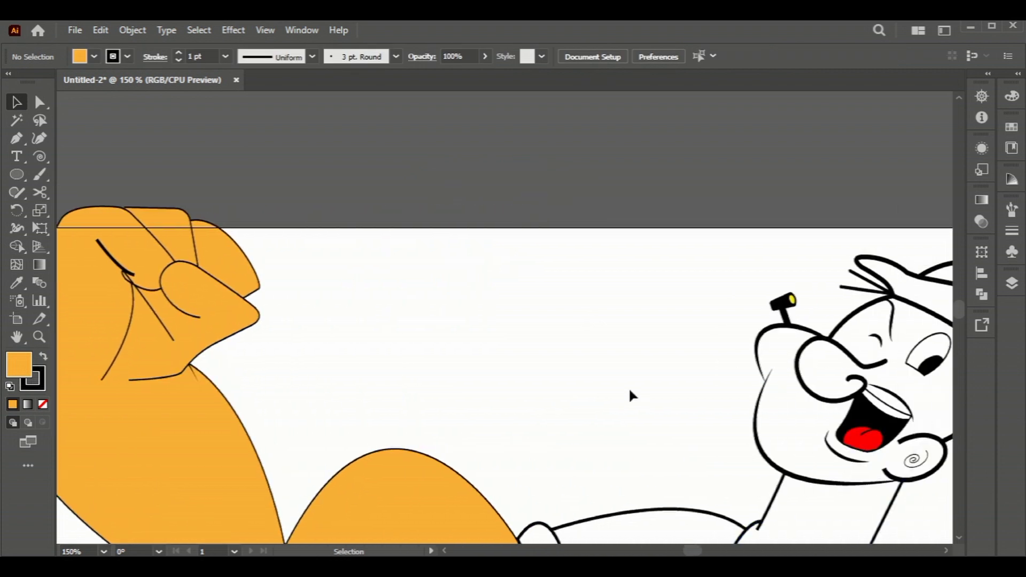
key(ctrl+minus)
key(ctrl+minus)
scroll(472, 377, down, 3)
scroll(472, 382, down, 1)
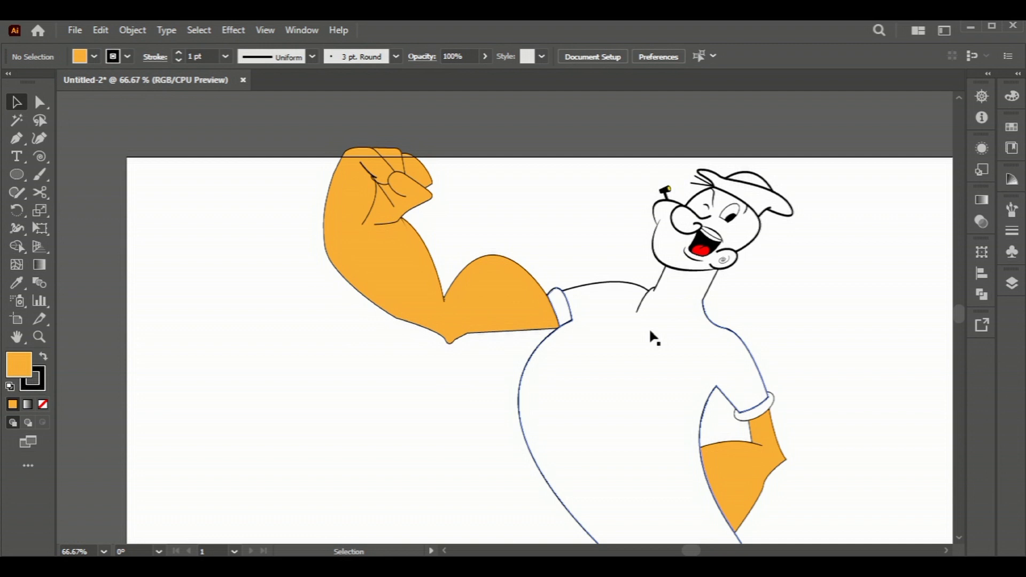
click(655, 337)
scroll(581, 350, down, 5)
scroll(581, 351, up, 2)
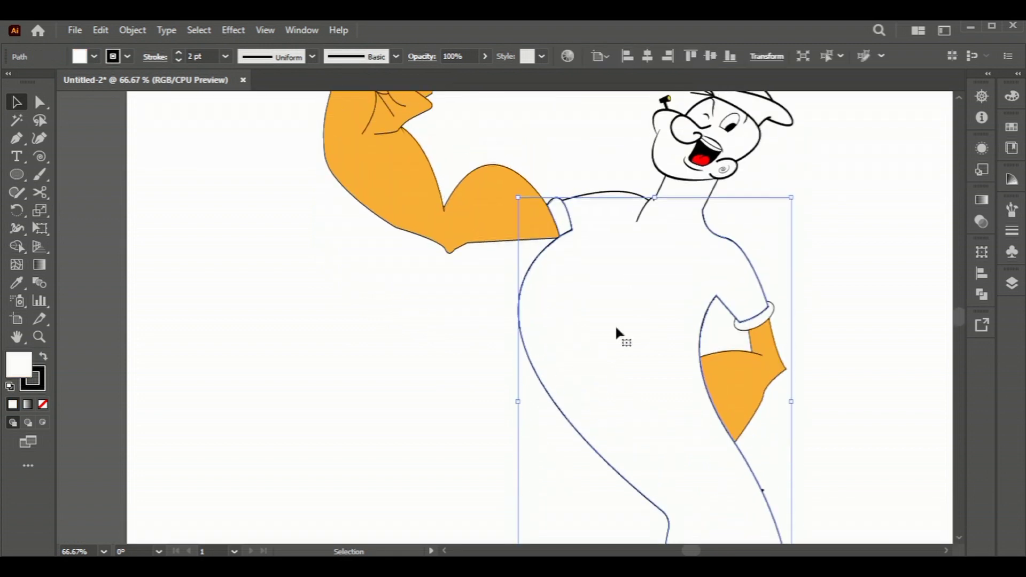
Bring the neck shape in front of the white shirt with Arrange > Bring to Front.
scroll(636, 336, down, 2)
scroll(639, 320, up, 1)
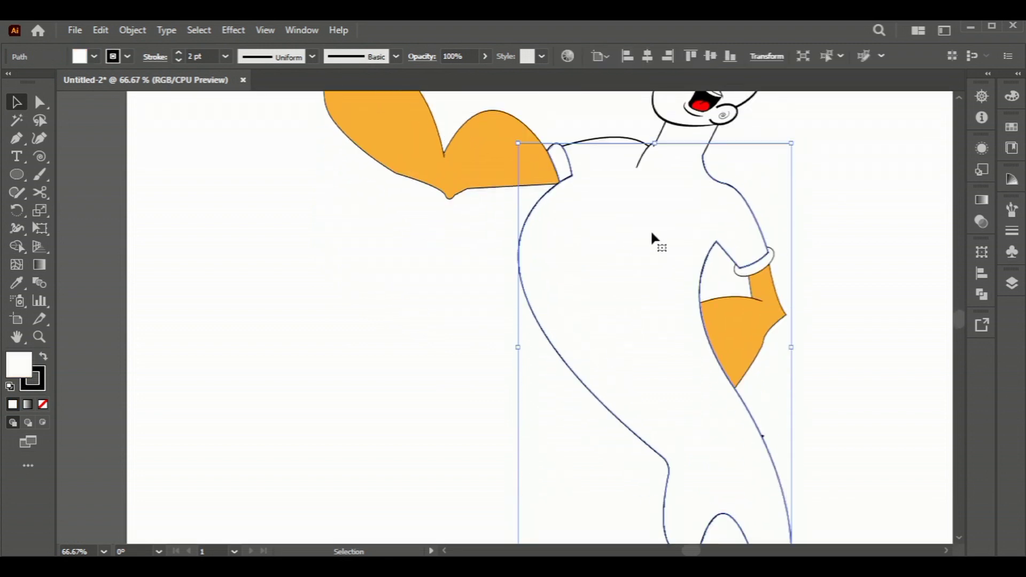
right_click(647, 155)
click(873, 484)
click(837, 340)
scroll(837, 340, up, 2)
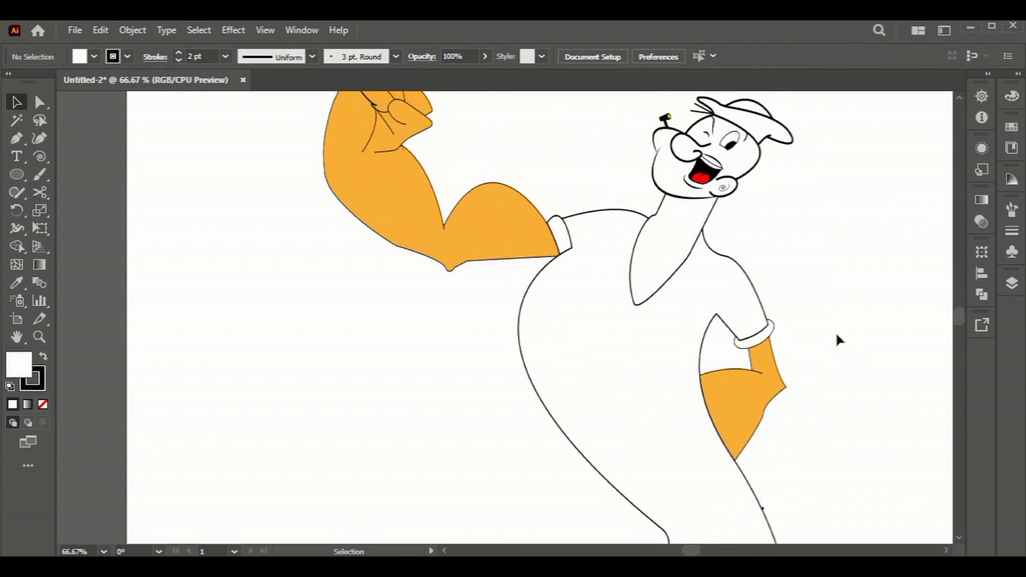
scroll(812, 347, down, 2)
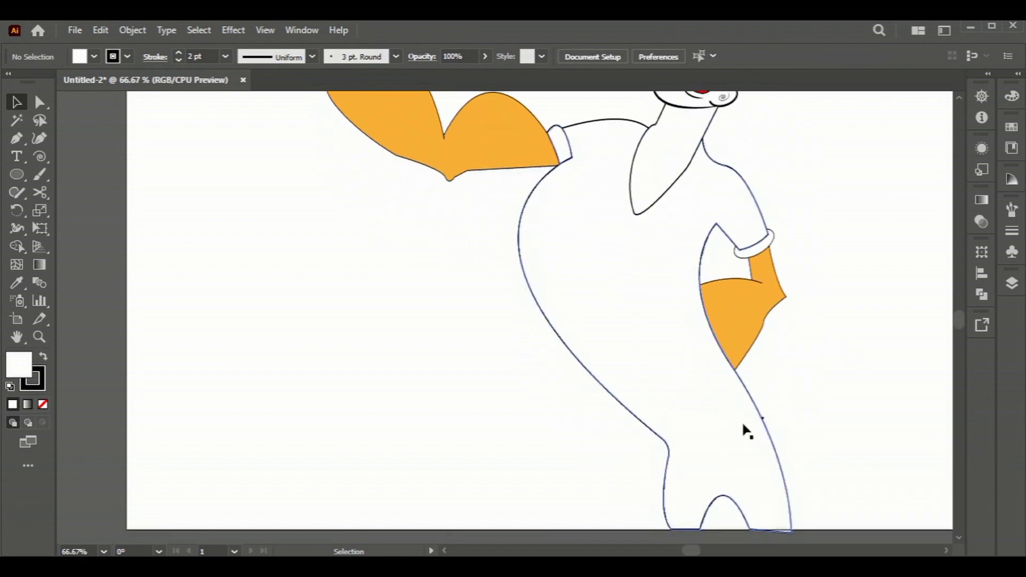
Shorten the shirt-and-legs body by raising its bottom handle, undoing a trial resize.
click(677, 460)
drag(655, 534, 622, 484)
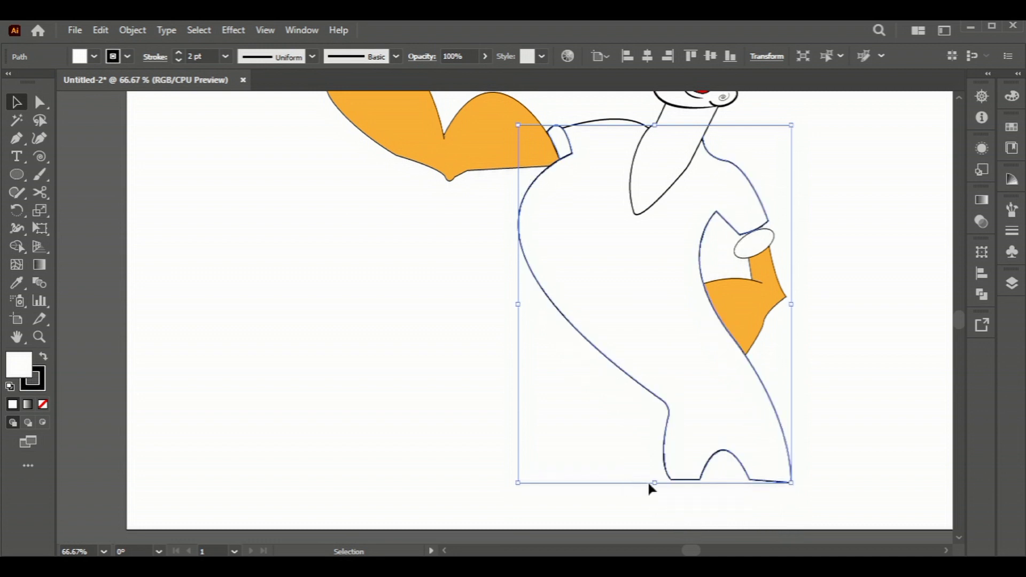
drag(654, 483, 654, 473)
mouse_move(519, 304)
mouse_down()
mouse_move(530, 299)
mouse_move(521, 300)
mouse_up()
key(ctrl+z)
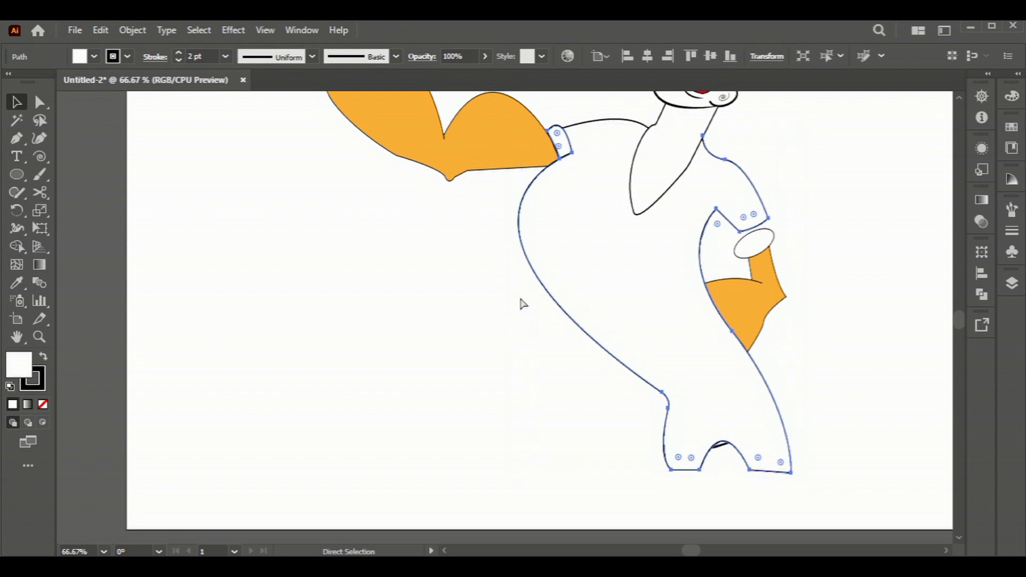
key(ctrl+z)
drag(655, 482, 649, 457)
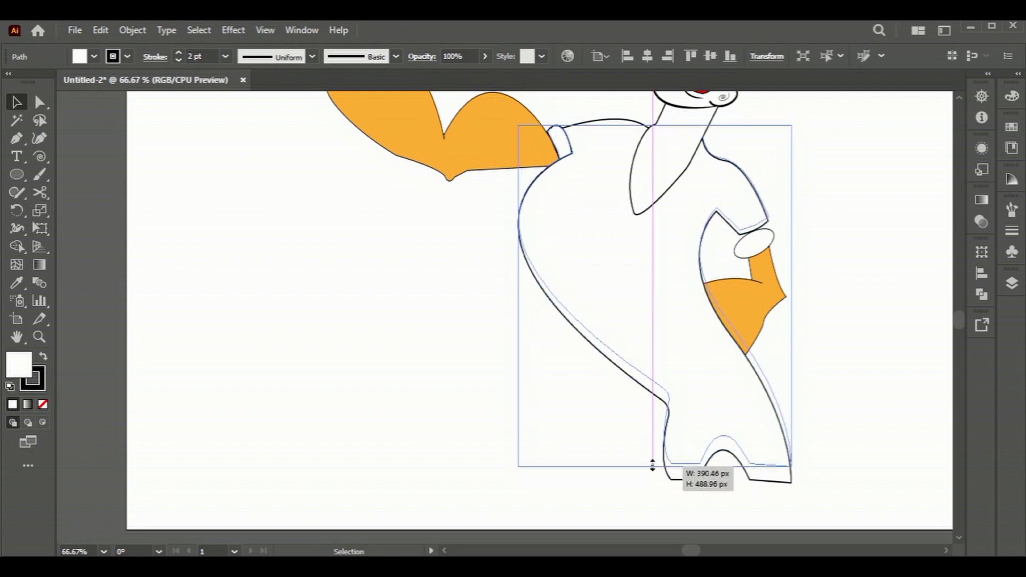
Reshape a curve on the body's left outline with the Anchor Point tool.
click(873, 406)
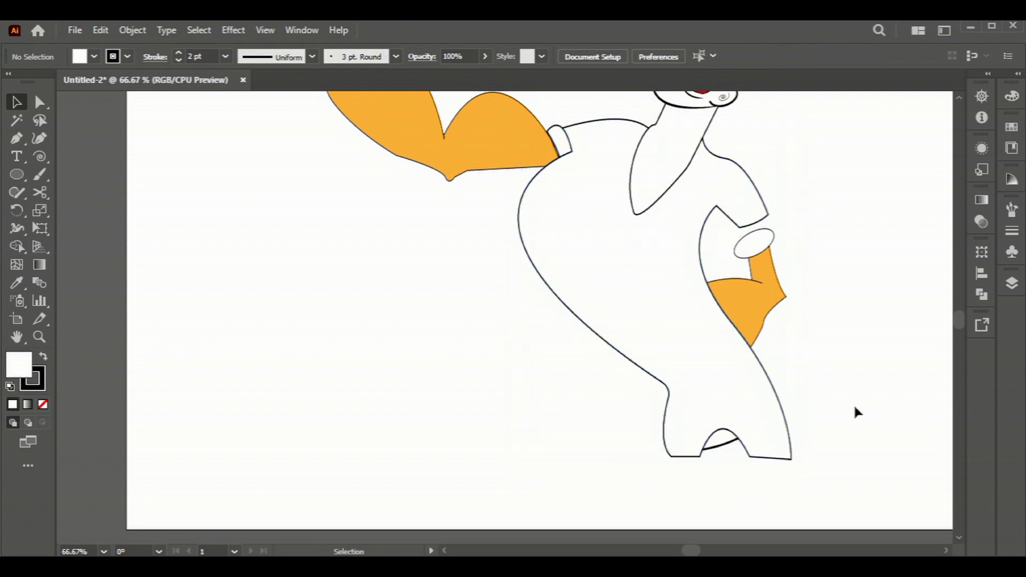
click(528, 261)
click(40, 102)
drag(24, 145, 86, 195)
drag(528, 231, 529, 235)
Nudge and drag the white cuff ellipse onto the sleeve edge.
key(v)
click(804, 291)
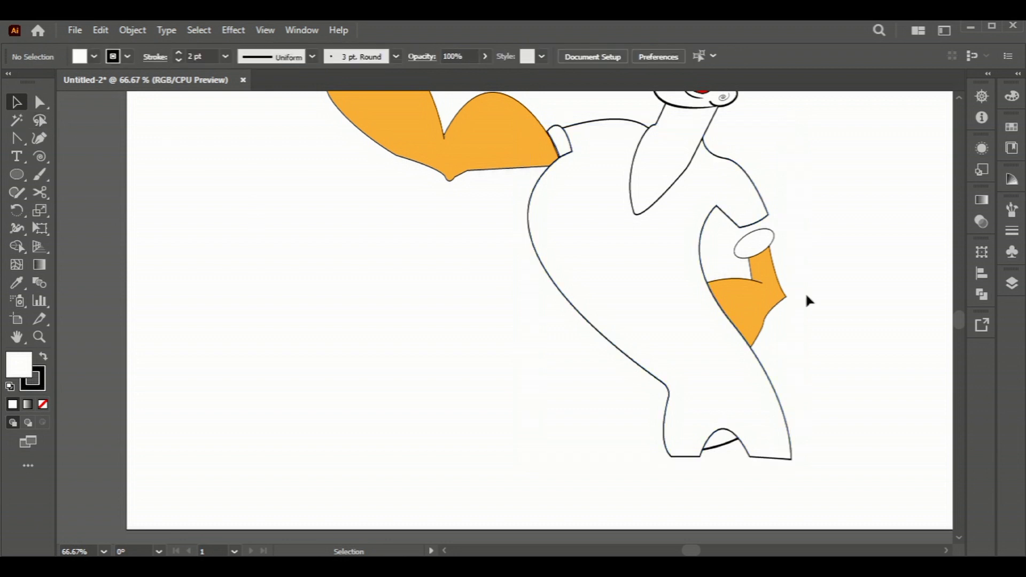
click(764, 249)
key(shift+Up)
key(shift+Up)
key(shift+Up)
key(shift+Up)
key(shift+Up)
key(shift+Up)
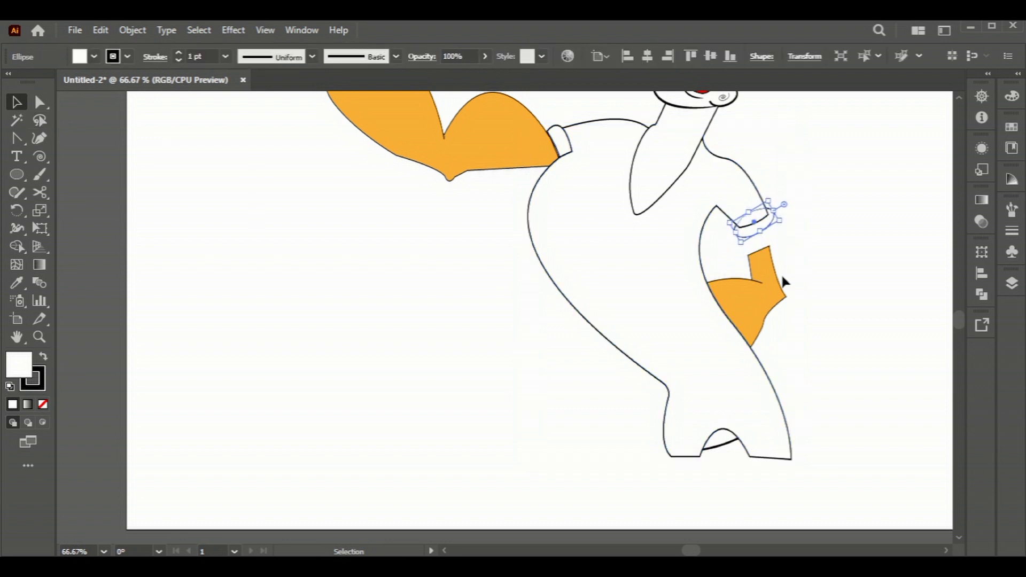
click(784, 273)
click(760, 222)
scroll(761, 222, up, 2)
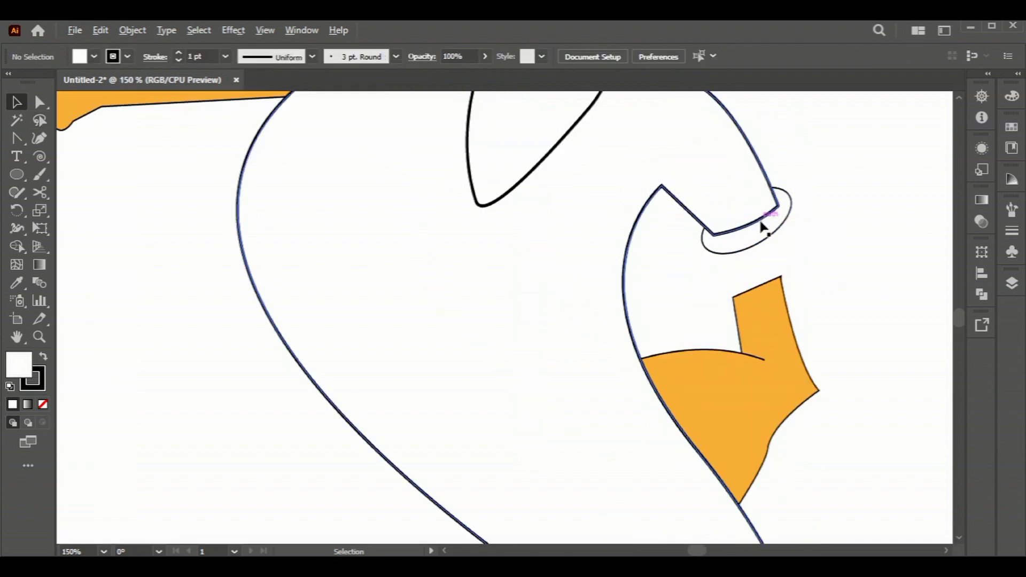
drag(748, 223, 747, 227)
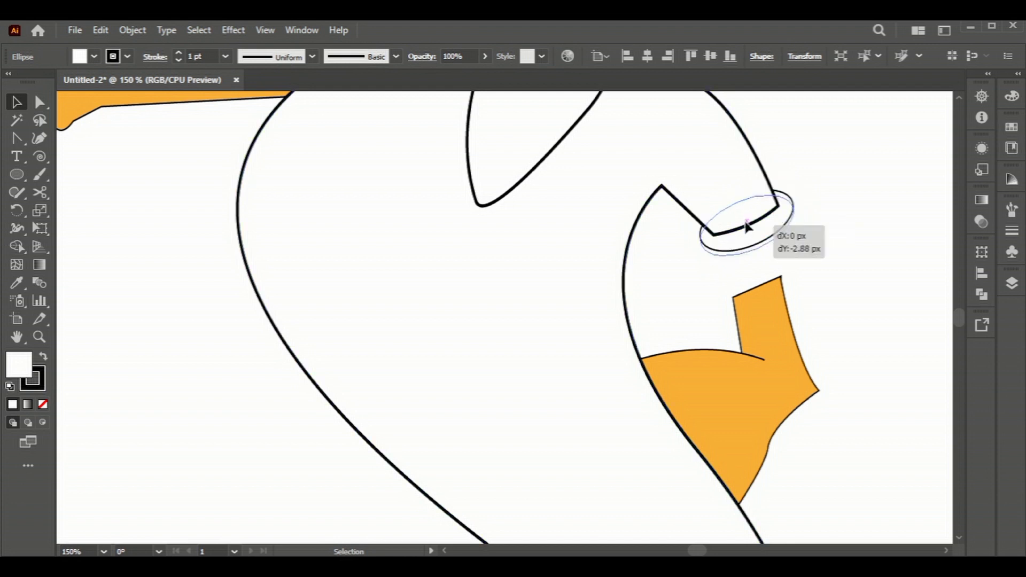
Stretch the orange hand and its small overlapping strip up toward the cuff.
click(769, 269)
click(775, 302)
drag(715, 276, 711, 238)
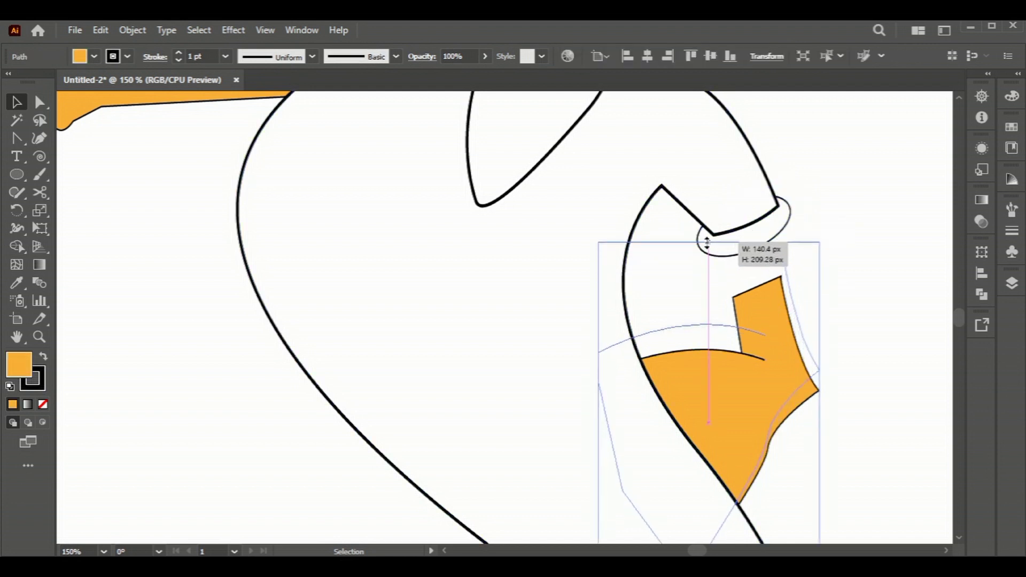
click(750, 296)
drag(757, 276, 756, 249)
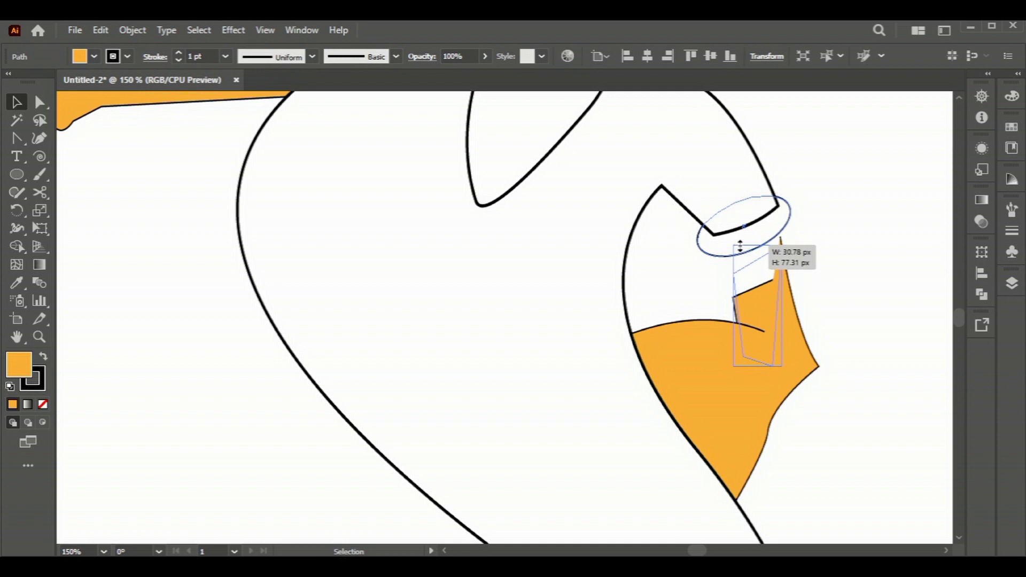
click(805, 303)
key(ctrl+z)
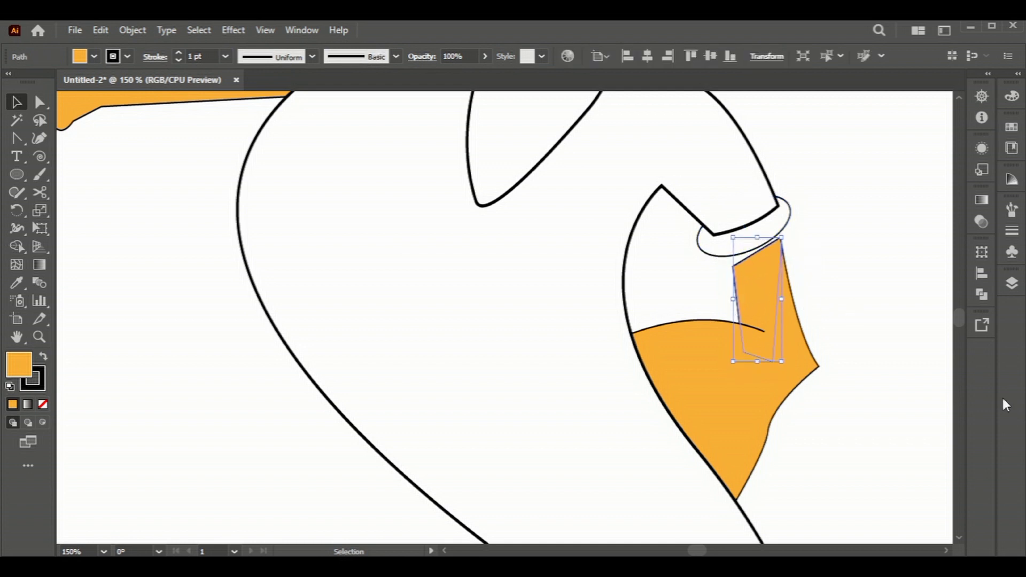
key(Left)
key(Left)
key(Left)
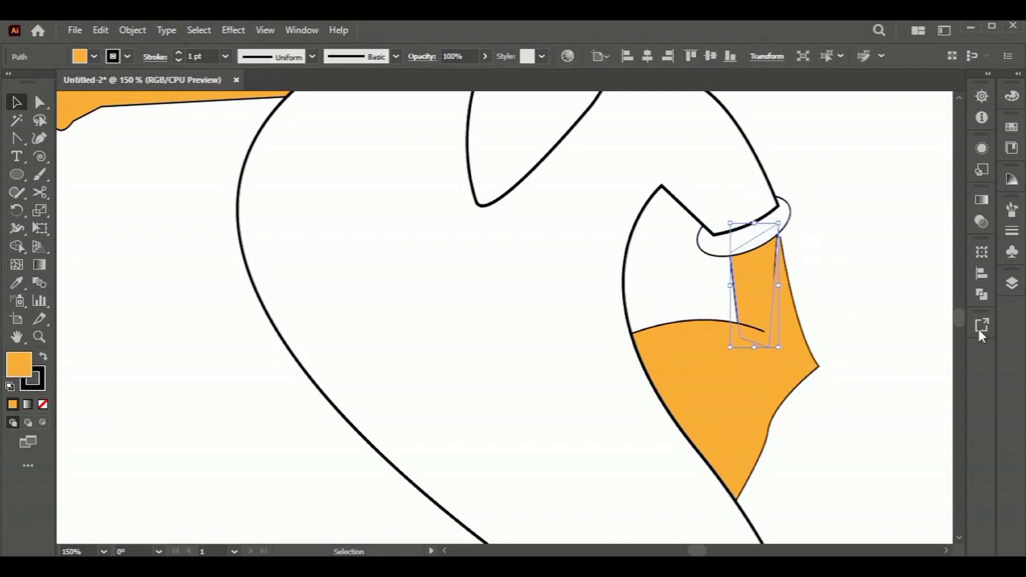
click(812, 289)
Raise the hand's top to the cuff and widen the narrow strip to close the gap.
click(790, 265)
drag(705, 237, 706, 227)
click(796, 275)
drag(783, 285, 786, 289)
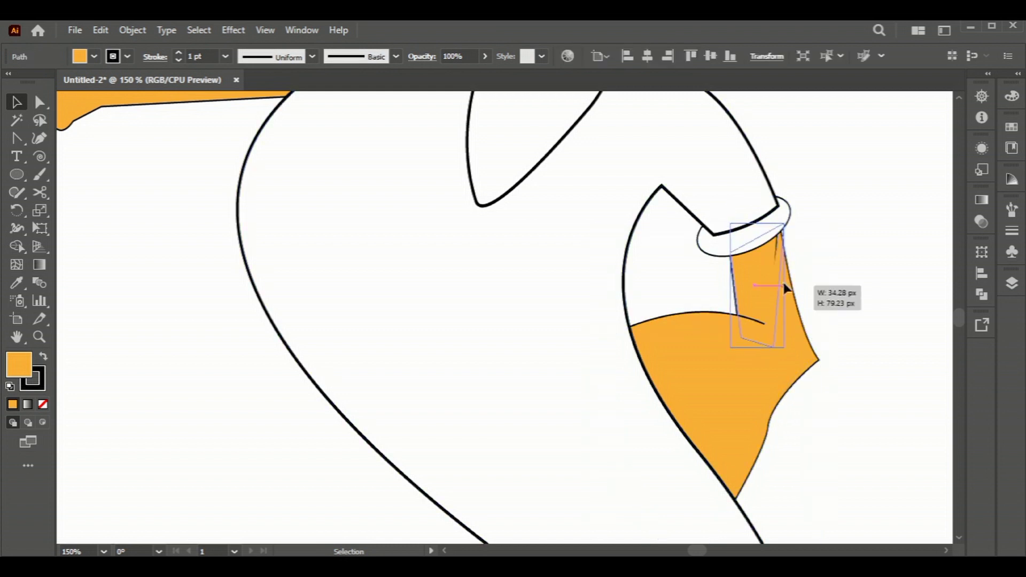
click(885, 325)
key(ctrl+minus)
key(ctrl+minus)
scroll(858, 348, down, 2)
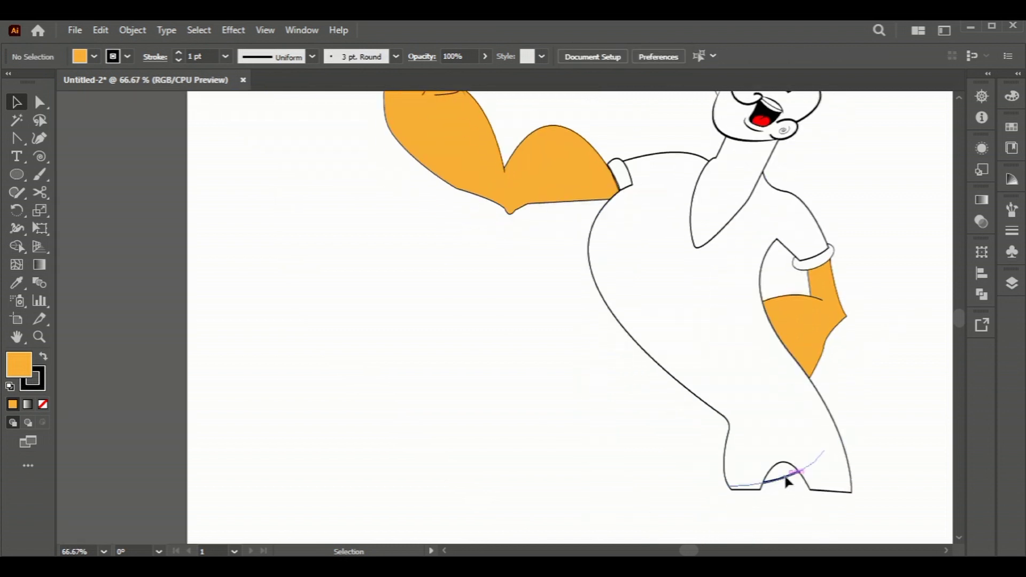
Draw a curved line, bring it to the front, and move it to the waist as a belt.
drag(785, 481, 793, 484)
key(ctrl+shift+a)
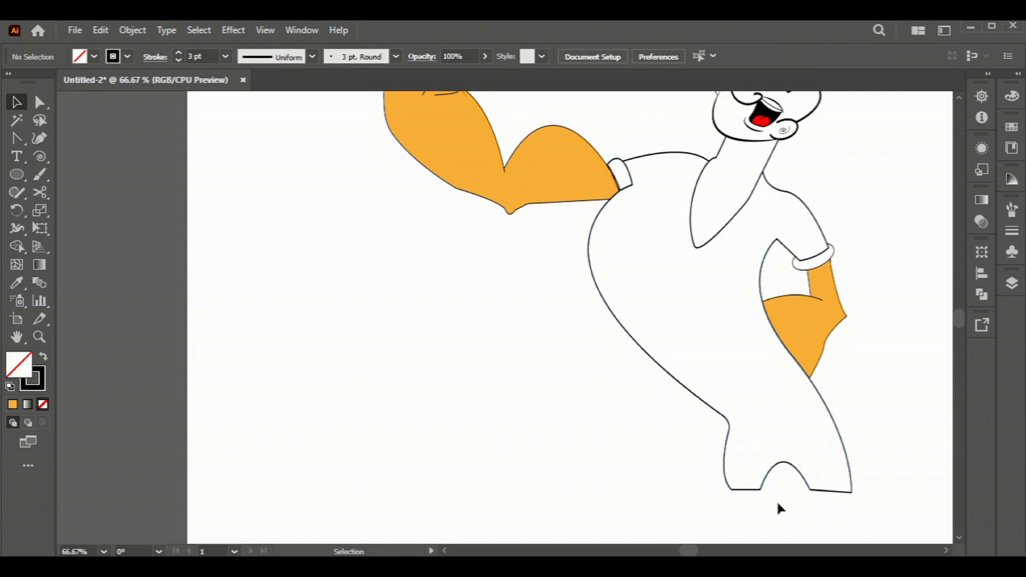
click(786, 485)
right_click(785, 485)
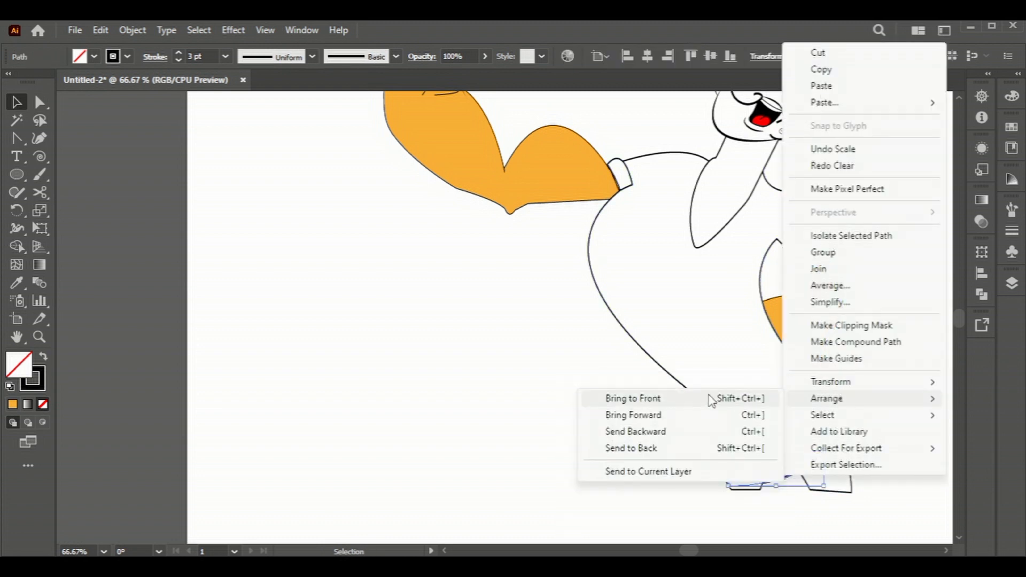
click(712, 400)
drag(785, 482, 766, 402)
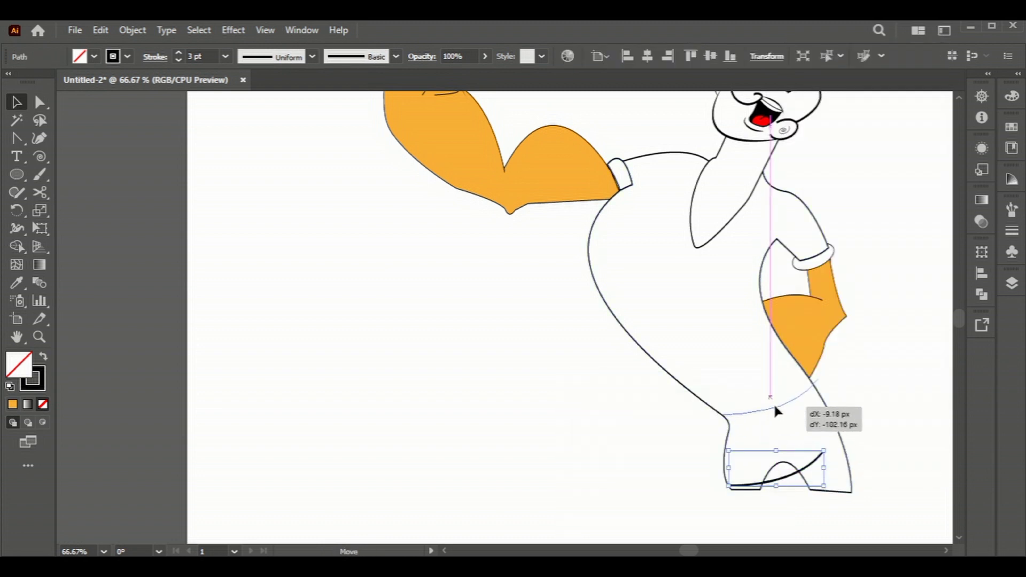
click(855, 401)
Give the belt line a 5 pt stroke with a tapered ellipse width profile.
scroll(793, 401, up, 3)
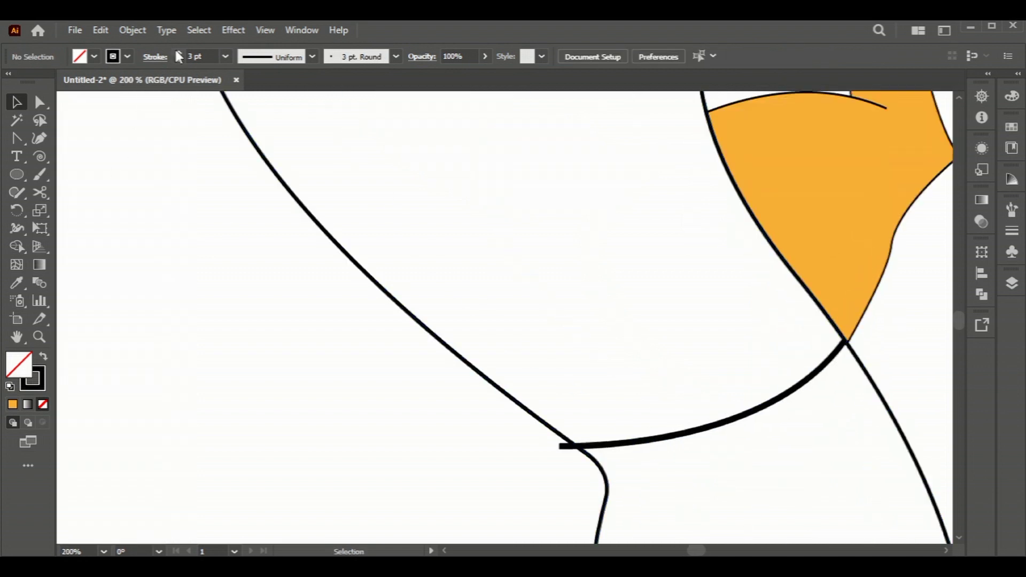
click(692, 428)
click(178, 54)
click(178, 53)
click(312, 56)
click(263, 107)
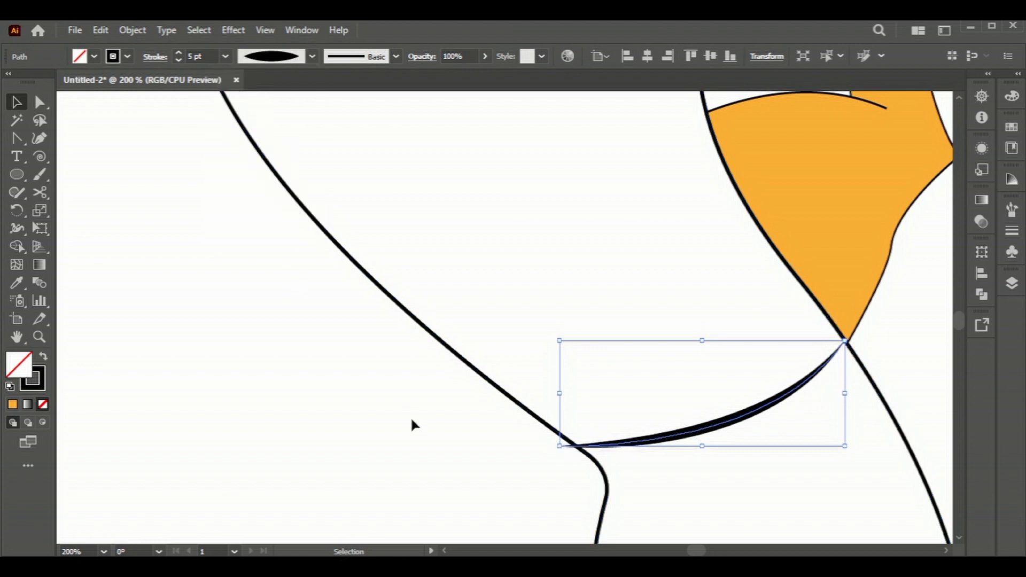
click(312, 56)
Set the belt line to round caps and a one-sided taper width profile.
click(1011, 230)
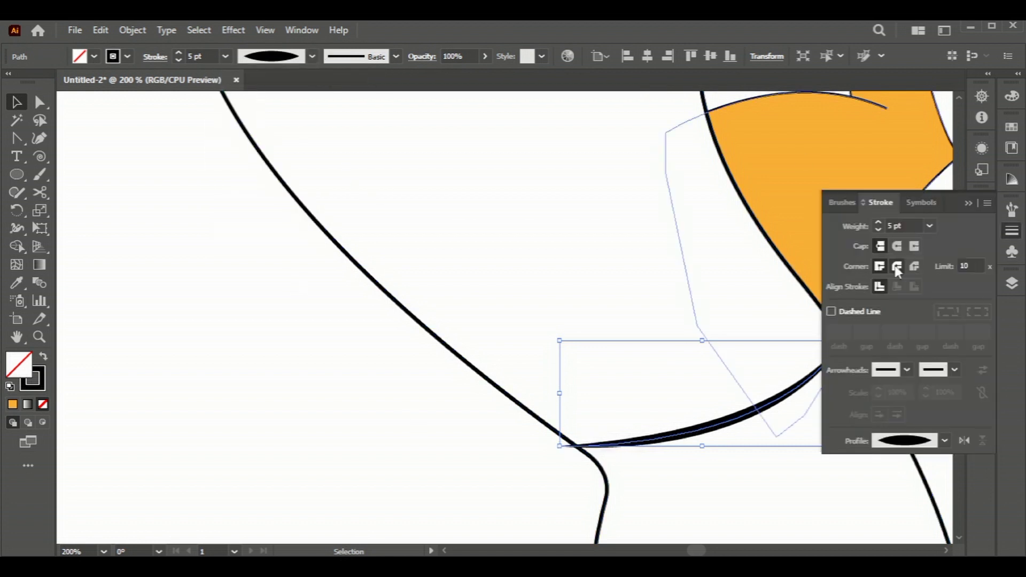
click(897, 247)
click(944, 441)
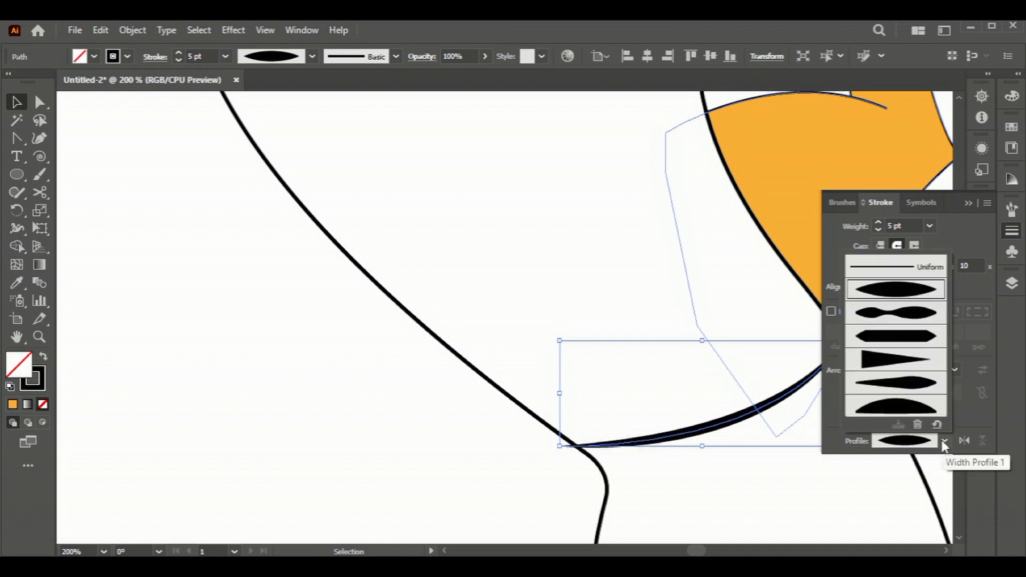
click(909, 318)
click(944, 441)
click(910, 383)
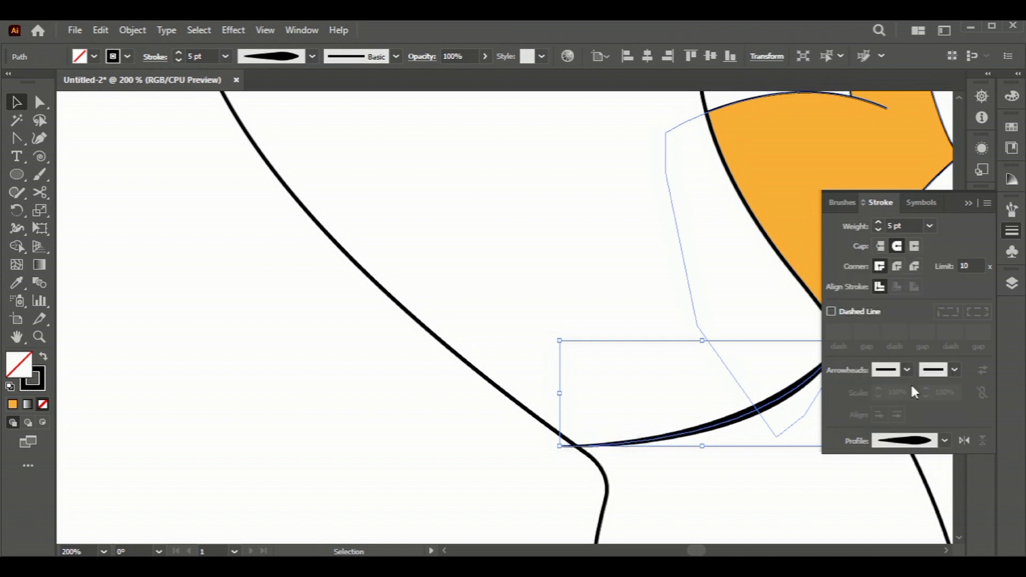
Trim the stray stub left of the belt junction with the Shape Builder.
click(968, 203)
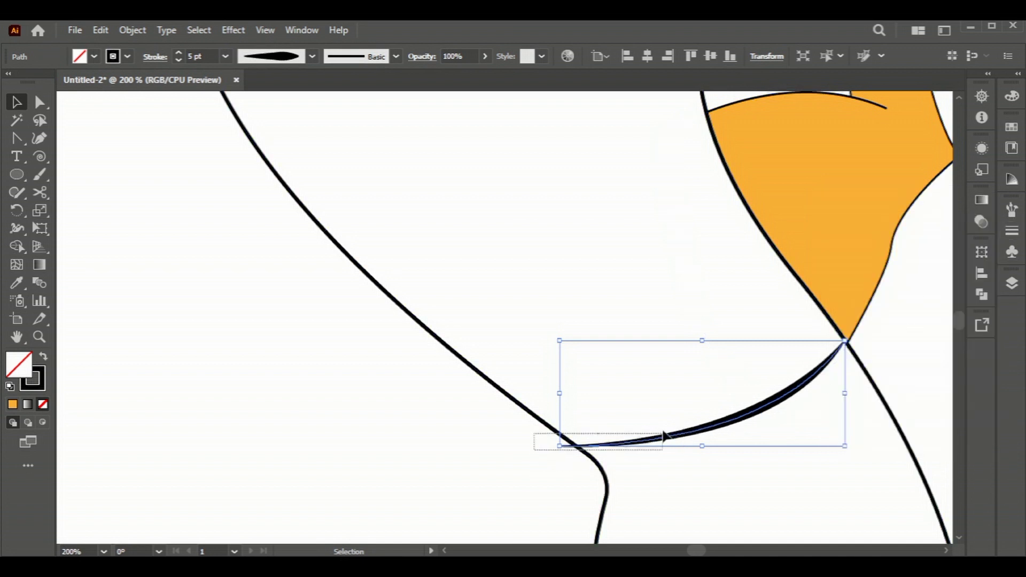
drag(538, 435, 663, 448)
key(shift+m)
alt+click(570, 451)
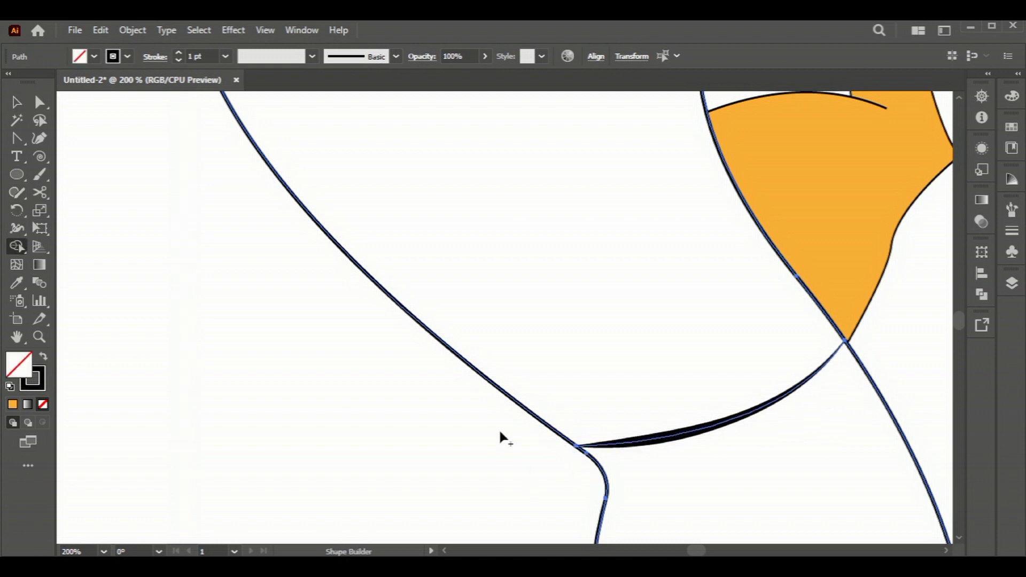
Thicken the flexed orange arm's outline by two stroke-weight steps.
key(v)
click(879, 389)
scroll(908, 401, down, 4)
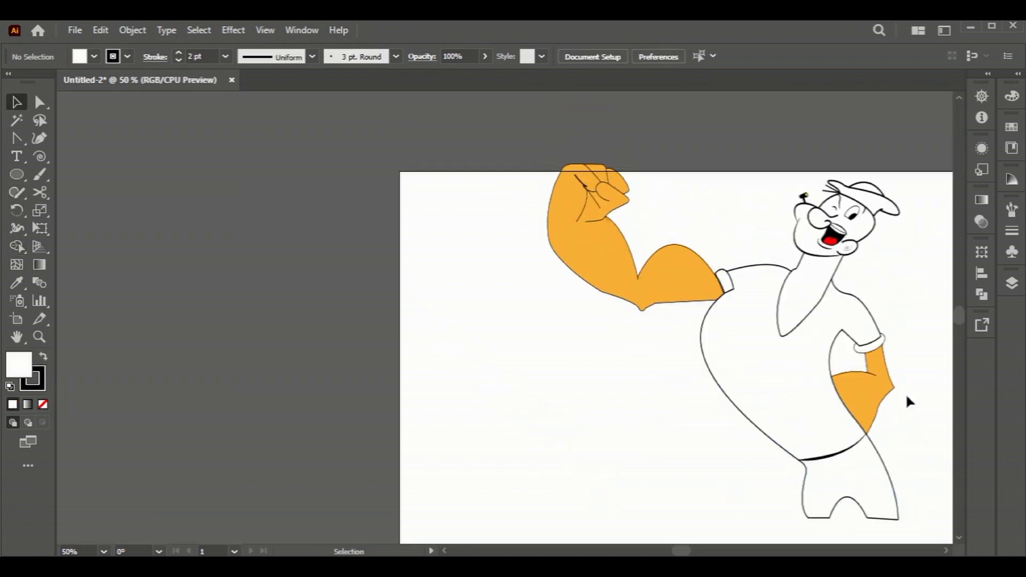
scroll(945, 552, right, 5)
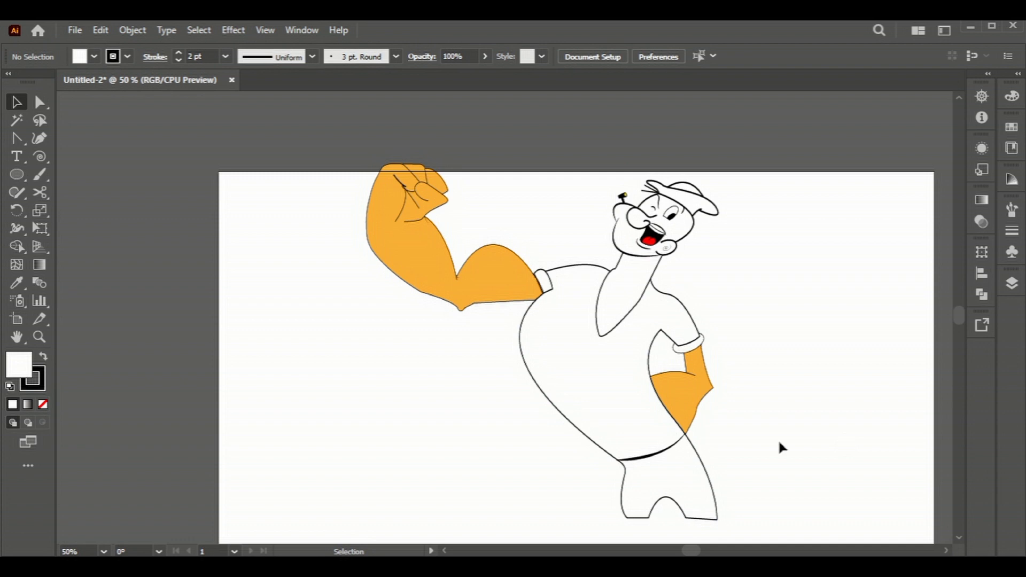
click(494, 310)
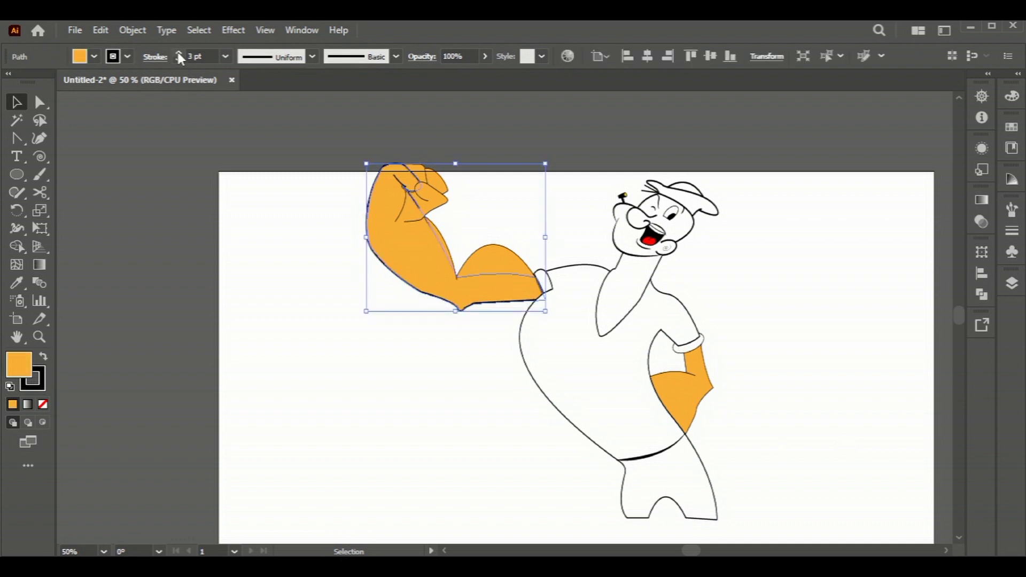
click(236, 238)
drag(429, 200, 446, 206)
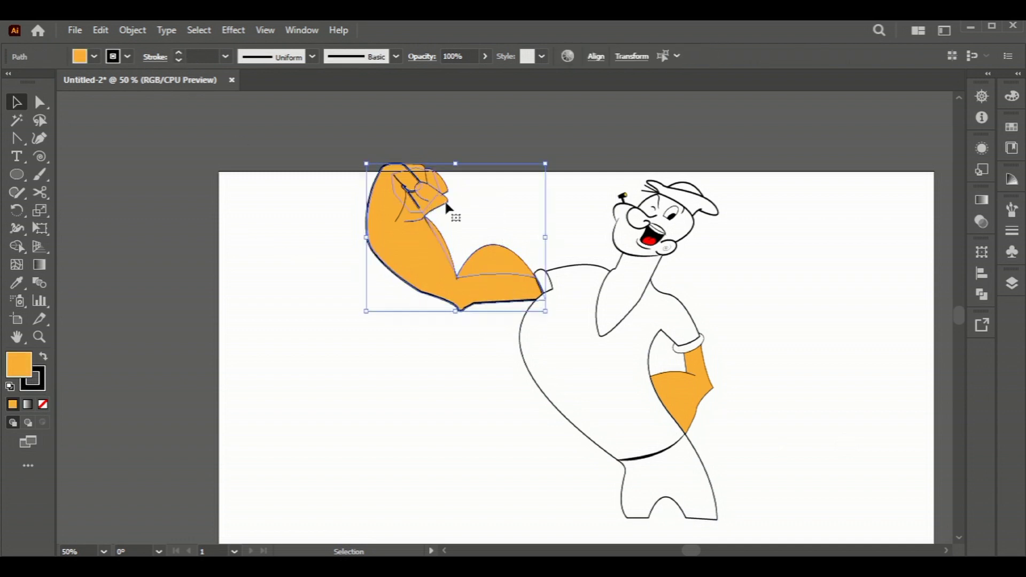
click(179, 52)
click(178, 53)
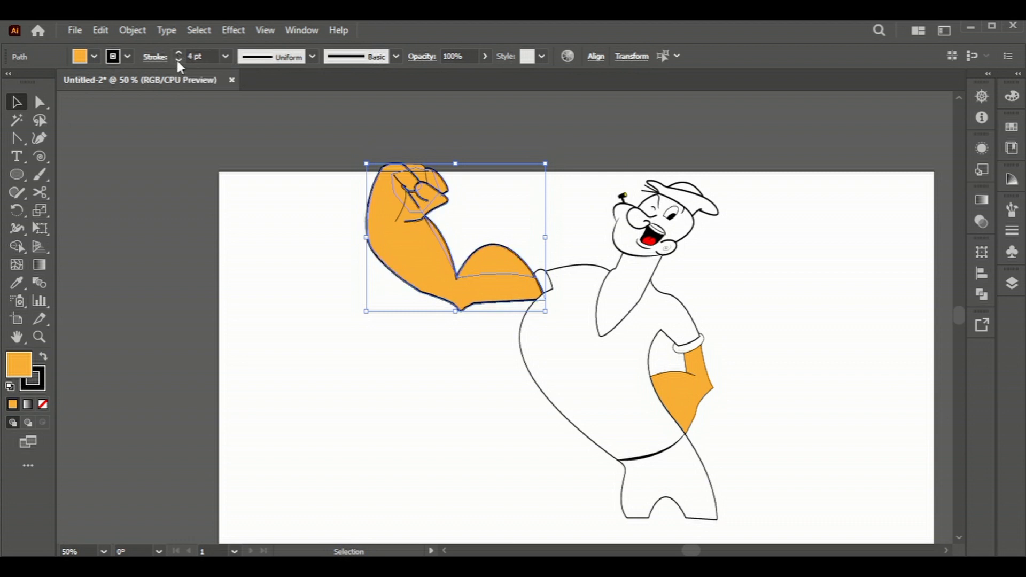
key(ctrl+shift+a)
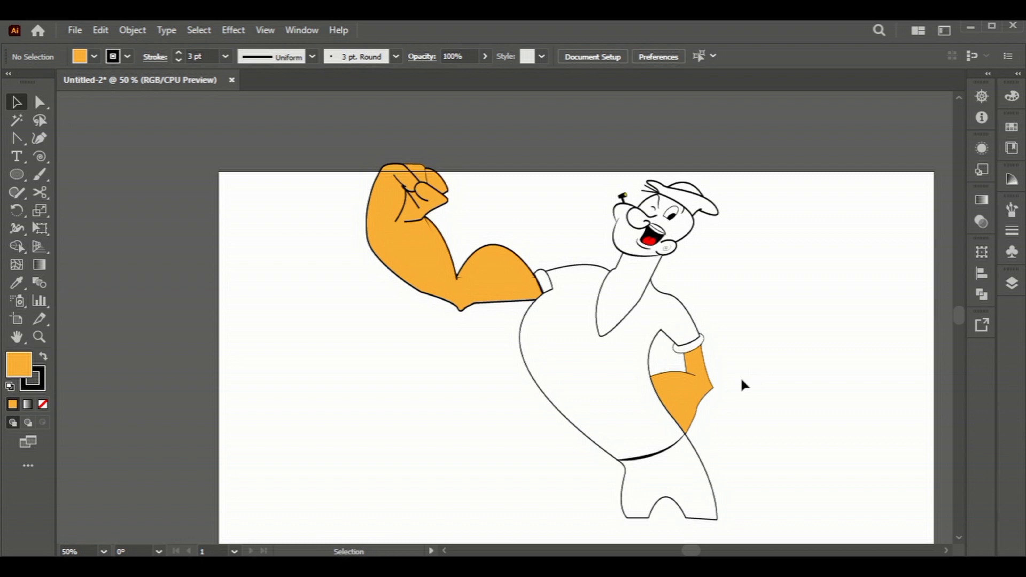
Inspect the strokes of the body, orange hand, wrist path and white cuff.
click(718, 518)
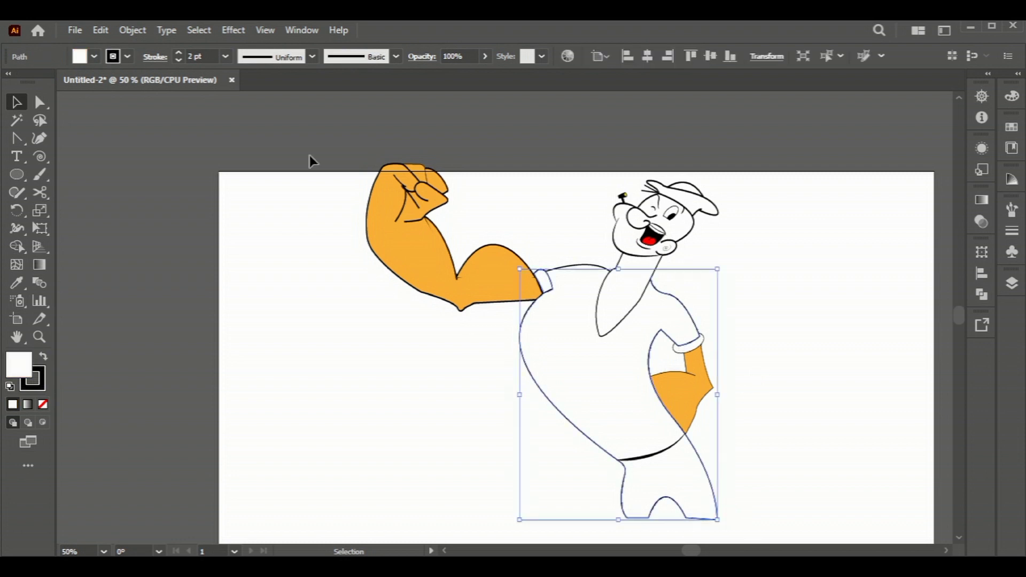
key(ctrl+shift+a)
click(710, 398)
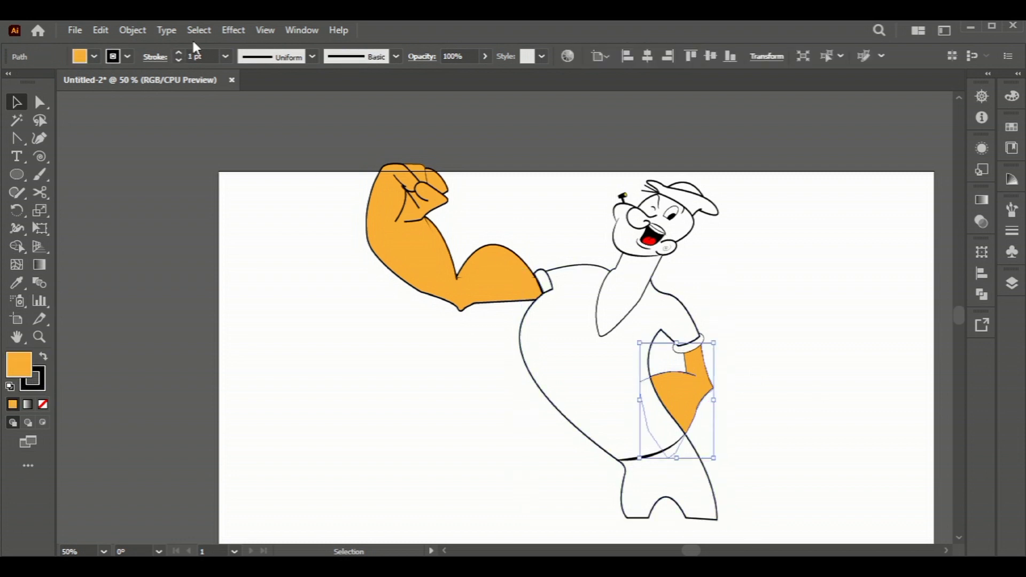
key(ctrl+shift+a)
click(693, 369)
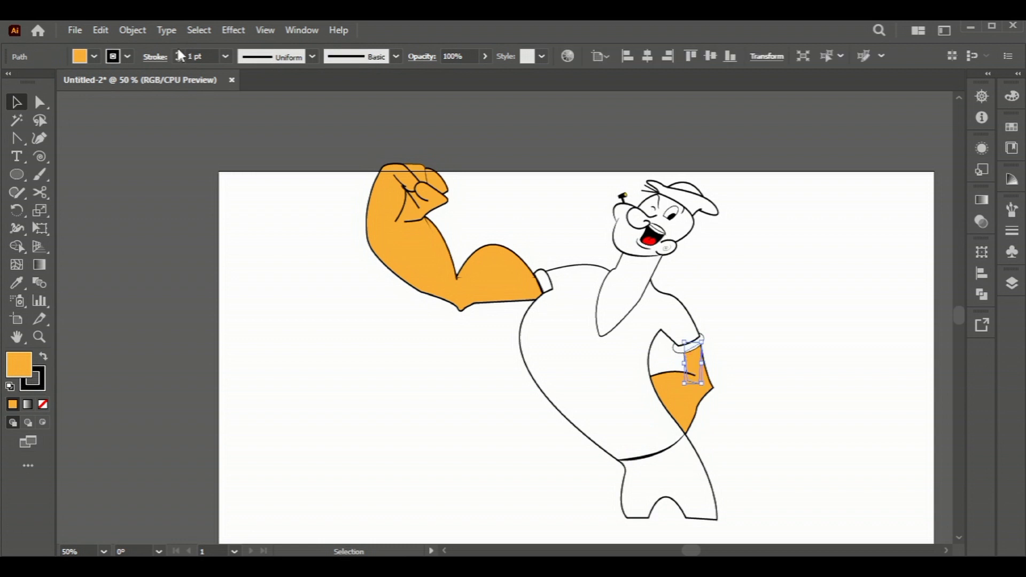
key(ctrl+shift+a)
click(704, 339)
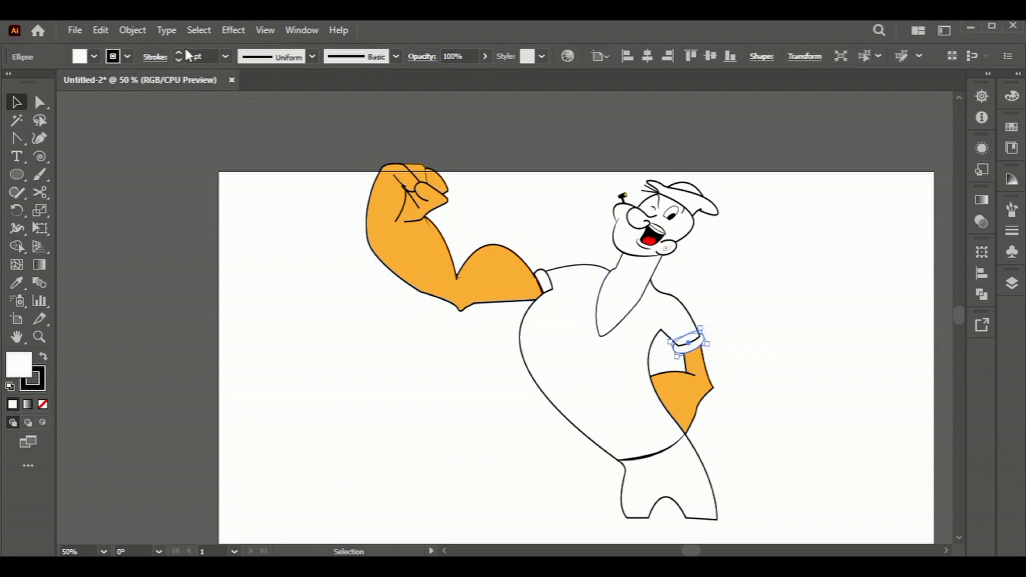
key(ctrl+shift+a)
Inspect the strokes of the chin mark and the eyes group.
scroll(730, 330, up, 1)
click(666, 266)
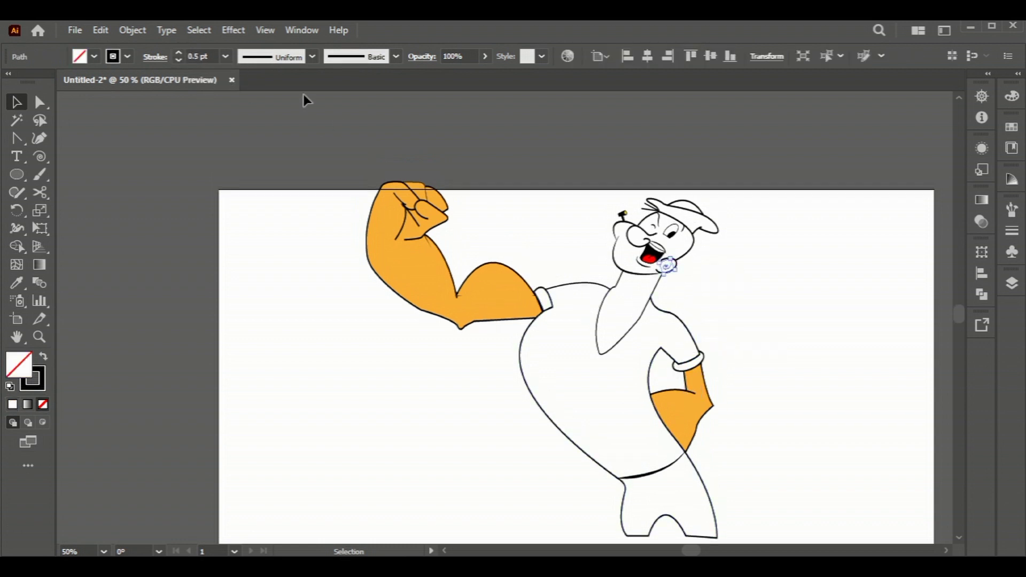
key(ctrl+shift+a)
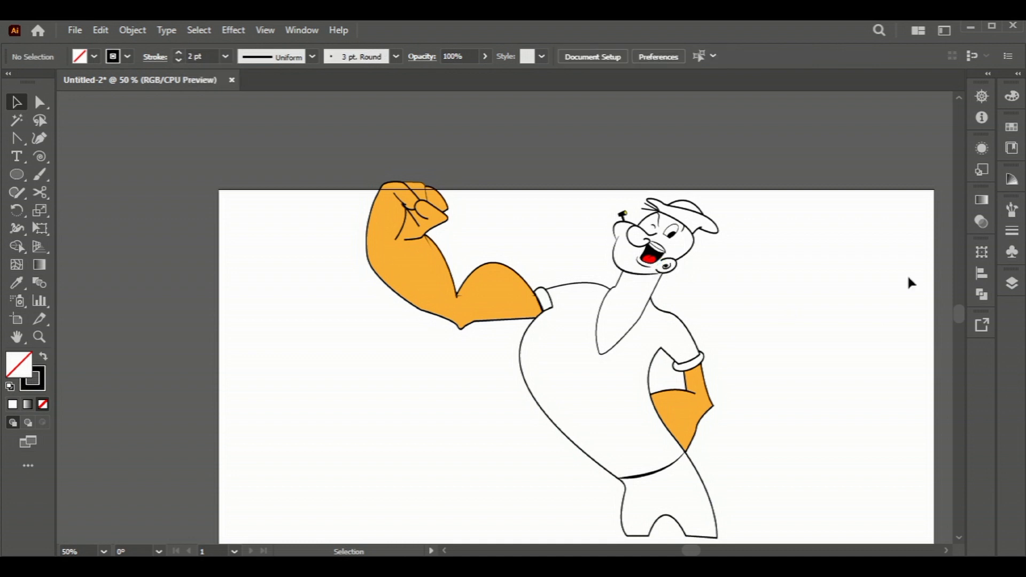
click(671, 231)
key(ctrl+shift+a)
Set one eye path's stroke weight to 3 pt.
click(653, 223)
key(ctrl+shift+a)
key(ctrl+z)
click(178, 52)
click(480, 161)
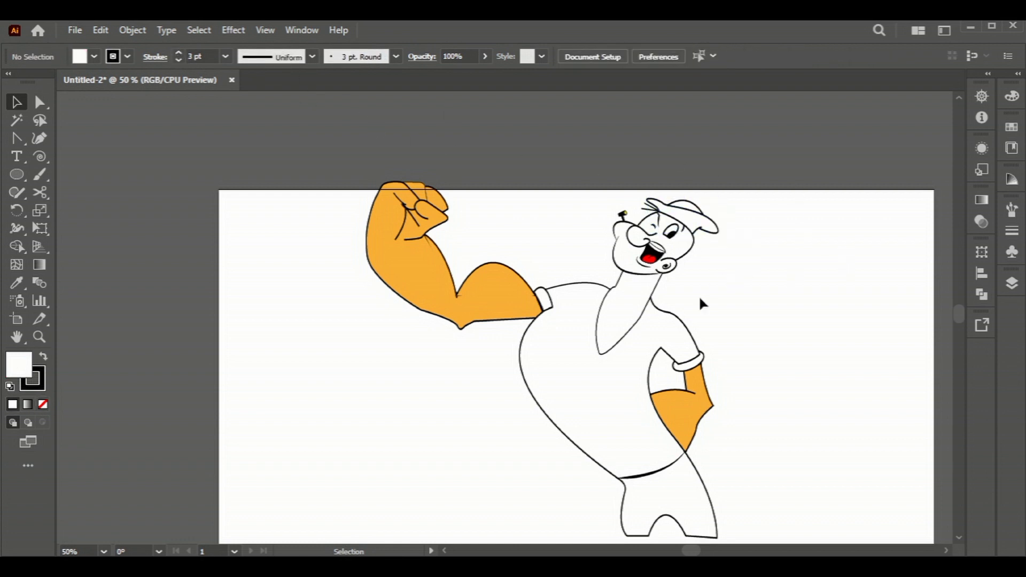
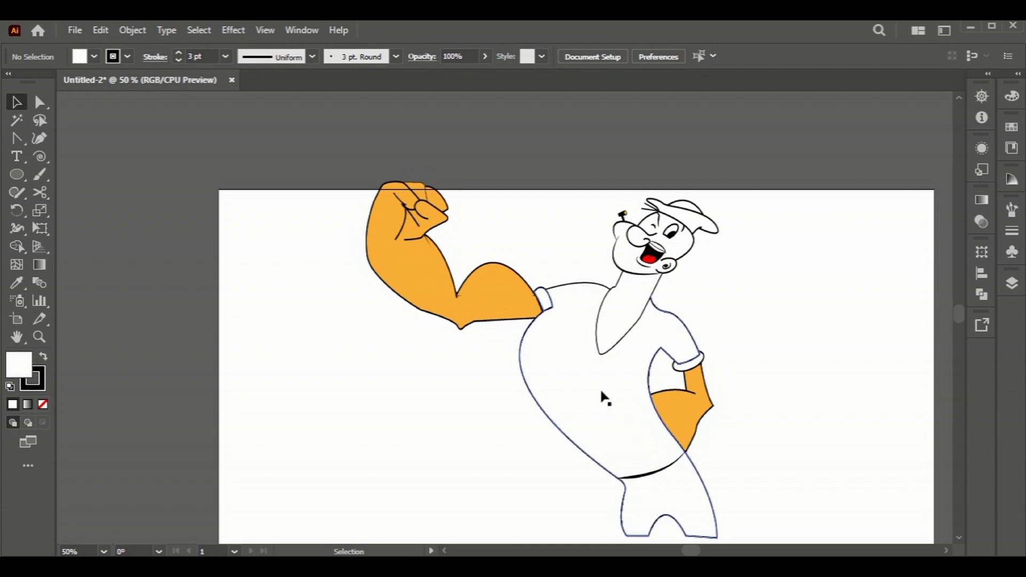
Pen a closed curved leaf shape on the empty canvas left of Popeye's body.
click(17, 138)
scroll(625, 451, up, 1)
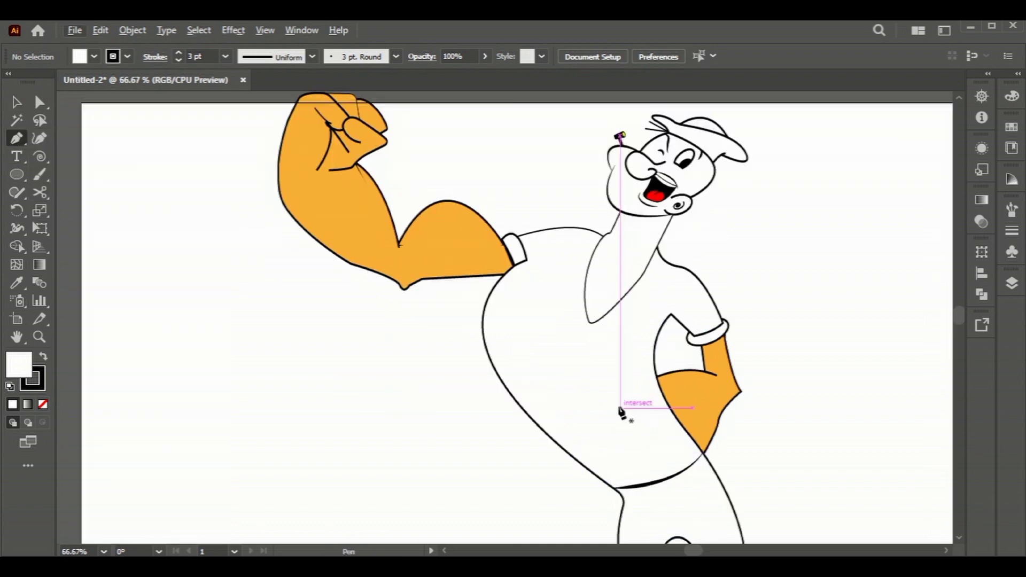
click(302, 351)
mouse_move(294, 479)
mouse_down()
mouse_move(343, 412)
mouse_move(350, 322)
mouse_up()
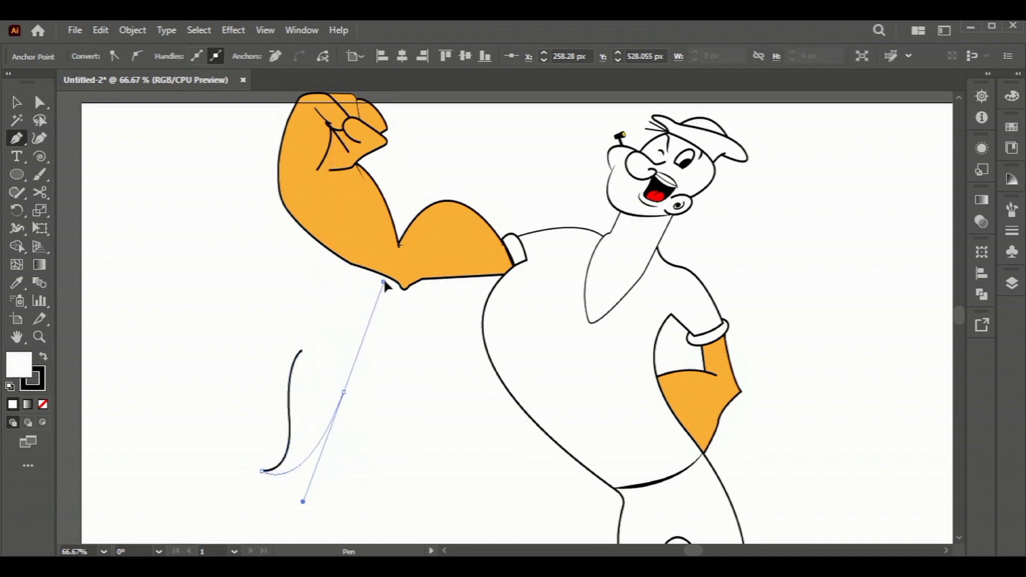
drag(383, 282, 348, 282)
drag(333, 405, 333, 418)
click(302, 350)
drag(347, 331, 379, 329)
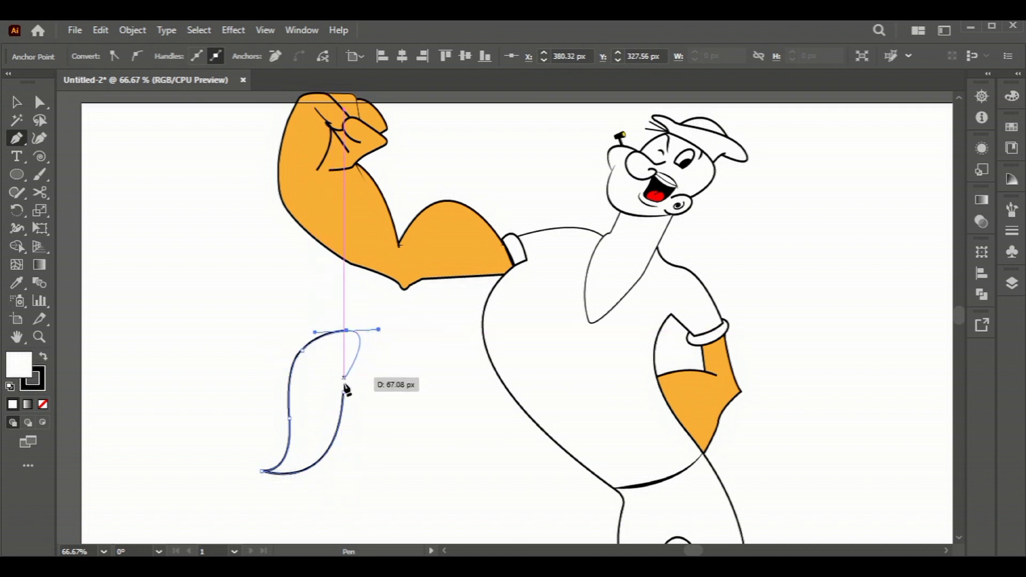
mouse_move(345, 392)
mouse_down()
mouse_move(360, 348)
mouse_move(350, 339)
mouse_move(366, 412)
mouse_up()
Tilt the leaf slightly clockwise.
click(16, 103)
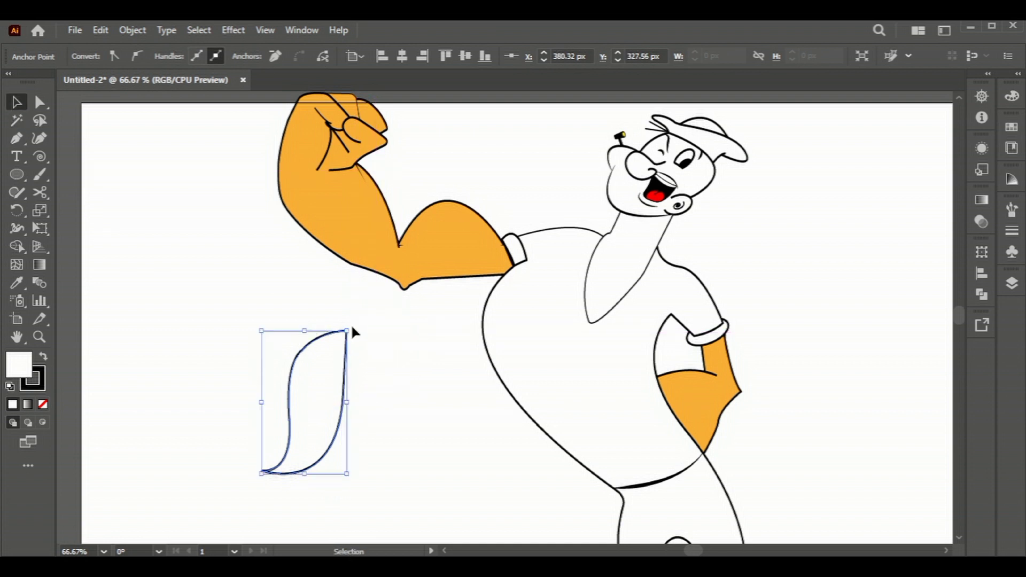
drag(351, 328, 369, 357)
click(381, 429)
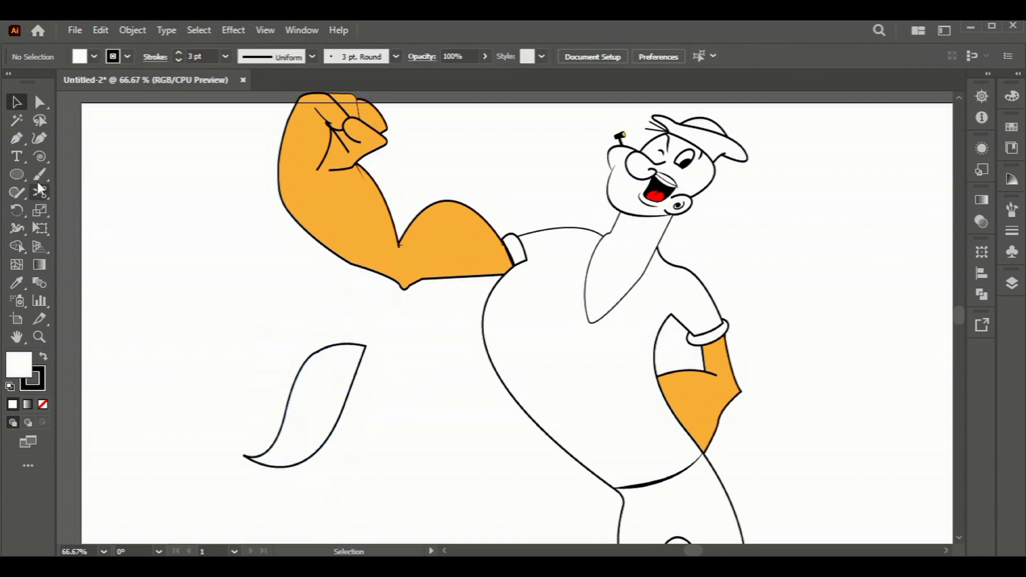
Fill the leaf shape solid black.
click(313, 357)
click(94, 56)
click(26, 83)
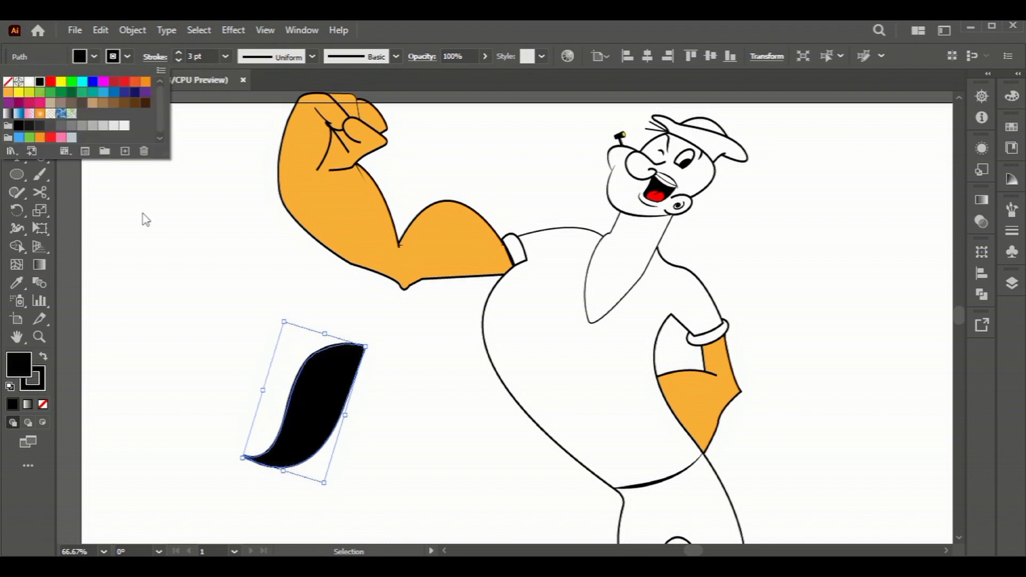
click(16, 139)
click(127, 56)
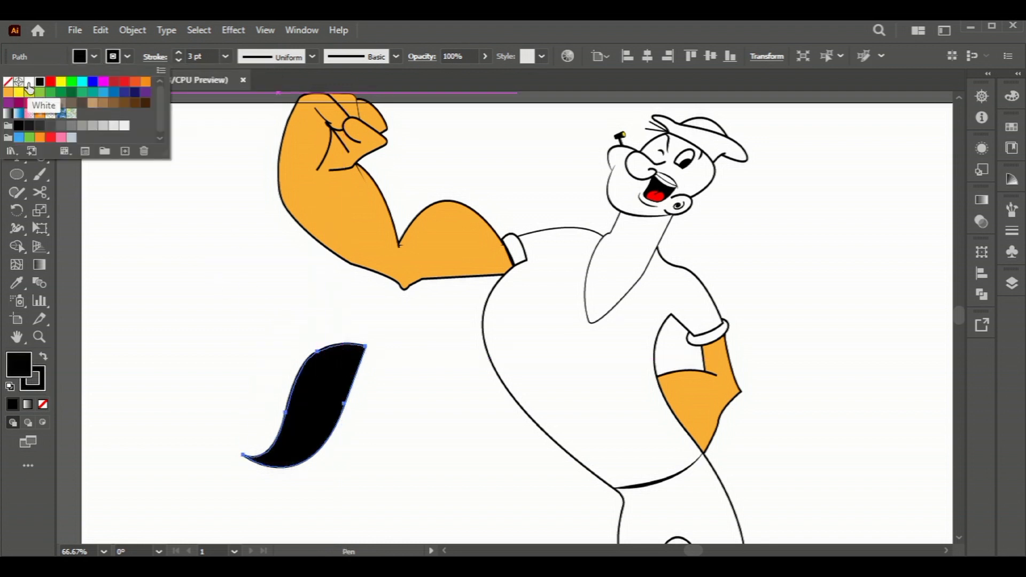
click(8, 81)
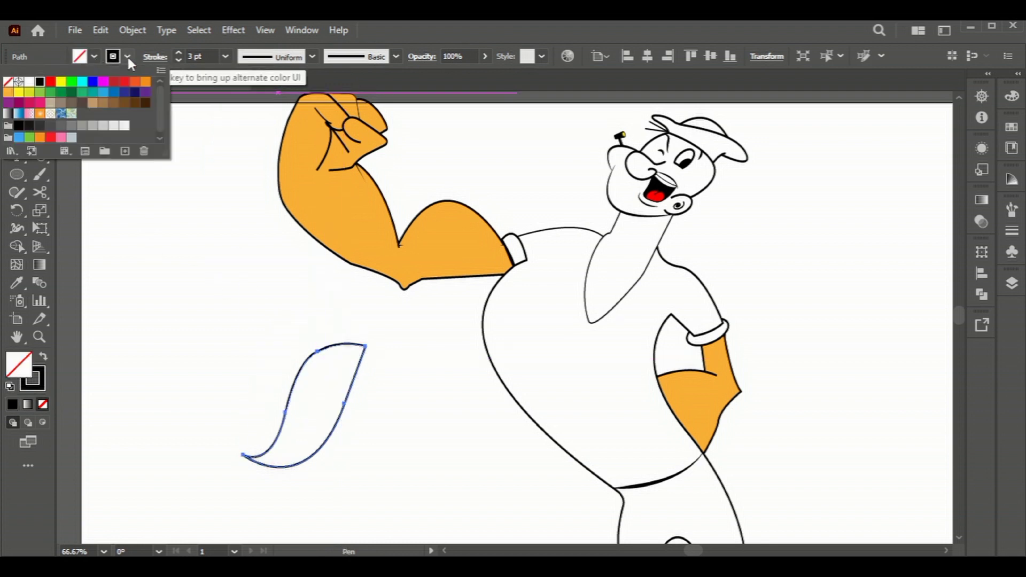
key(Escape)
key(v)
click(284, 354)
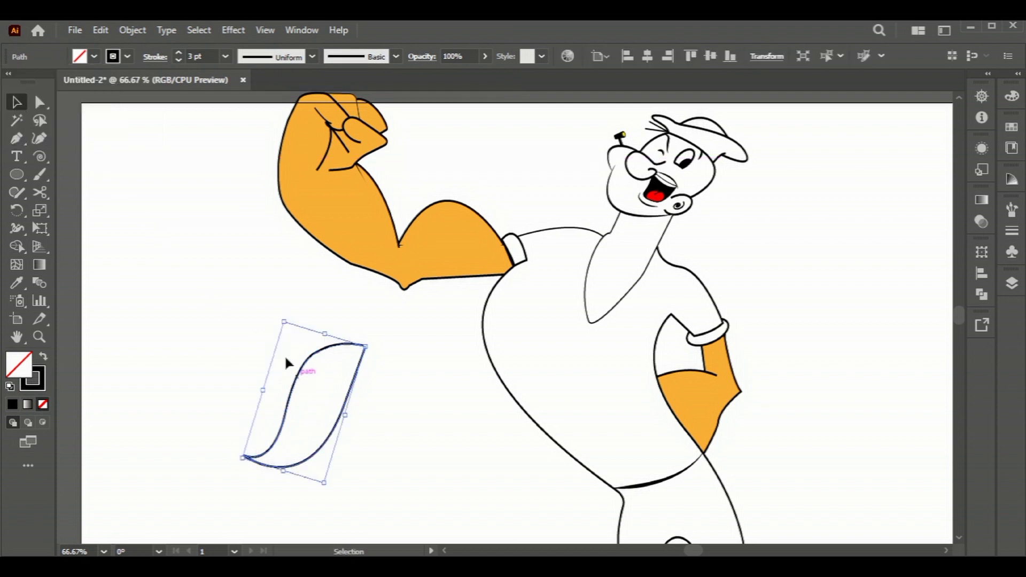
click(93, 57)
click(38, 83)
Draw an unfilled white curved highlight line inside the leaf.
click(149, 241)
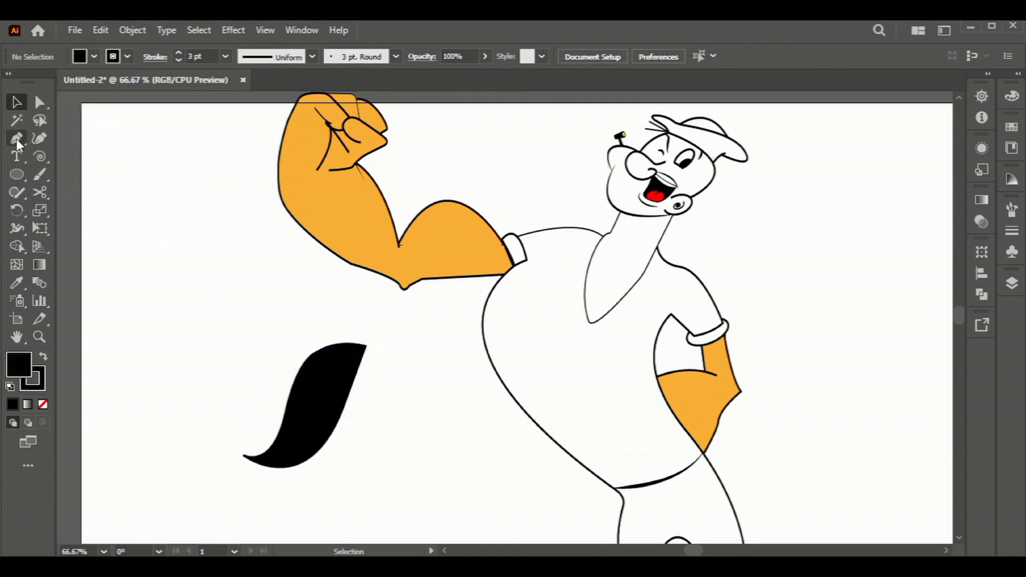
click(93, 56)
click(8, 81)
click(93, 56)
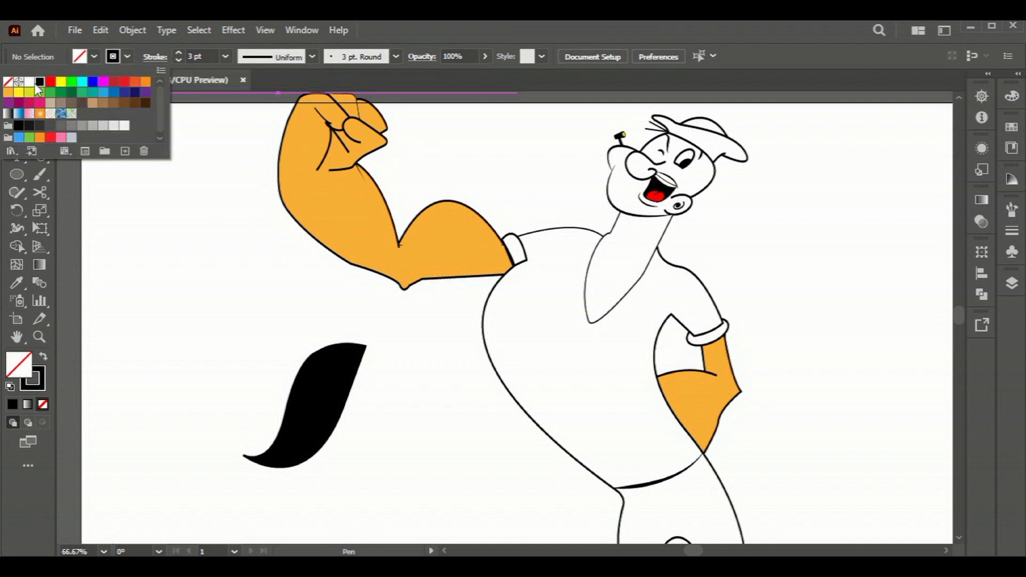
click(336, 374)
click(344, 363)
drag(314, 407, 316, 437)
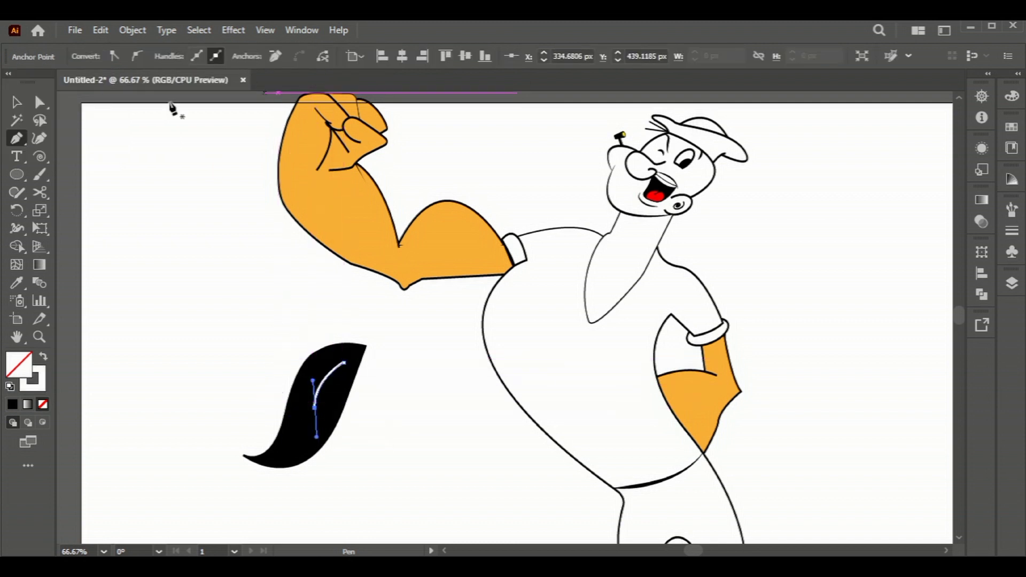
key(Escape)
click(168, 179)
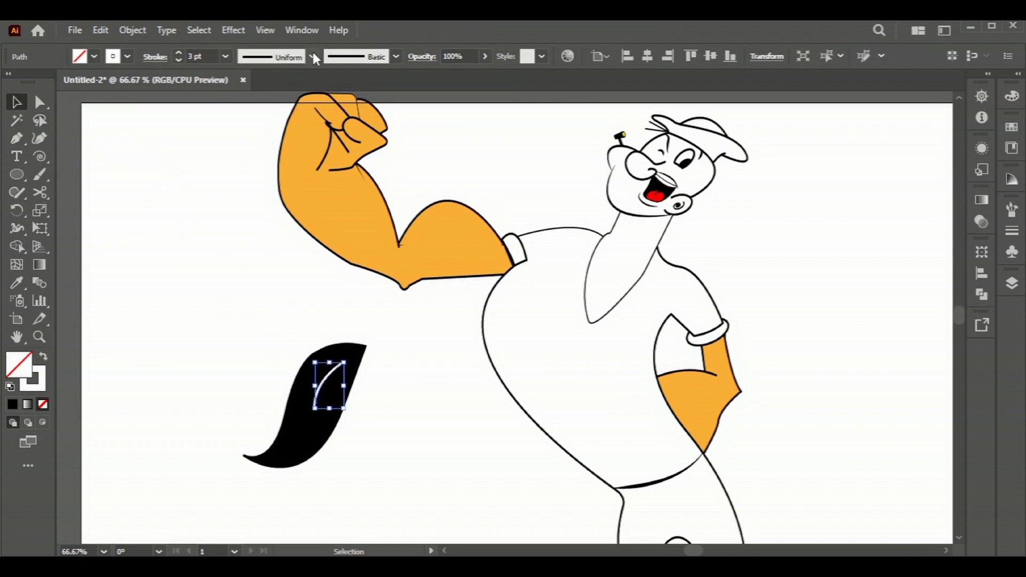
Give the highlight a tapered width profile and group it with the leaf.
click(314, 57)
click(264, 94)
click(215, 206)
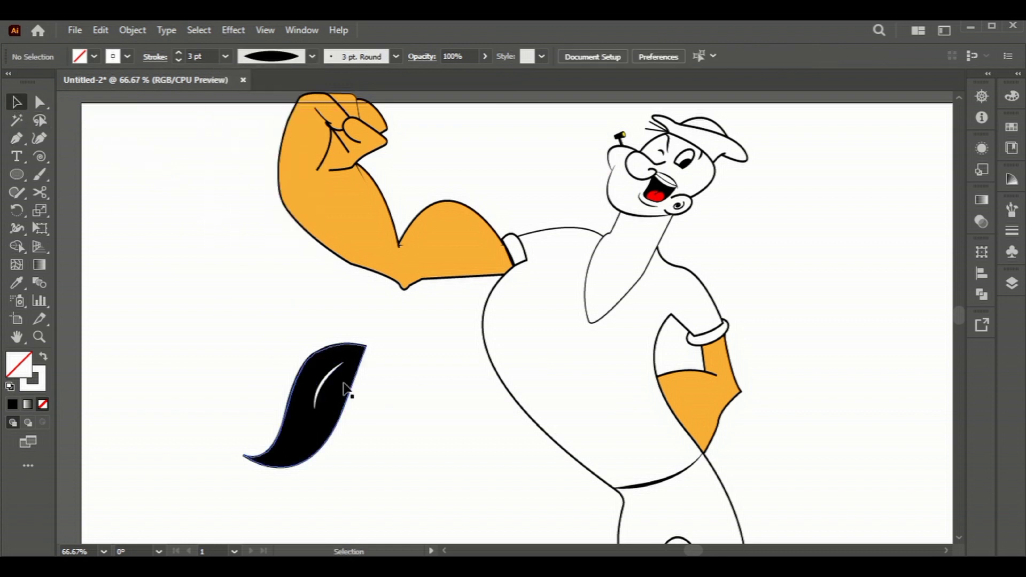
click(304, 435)
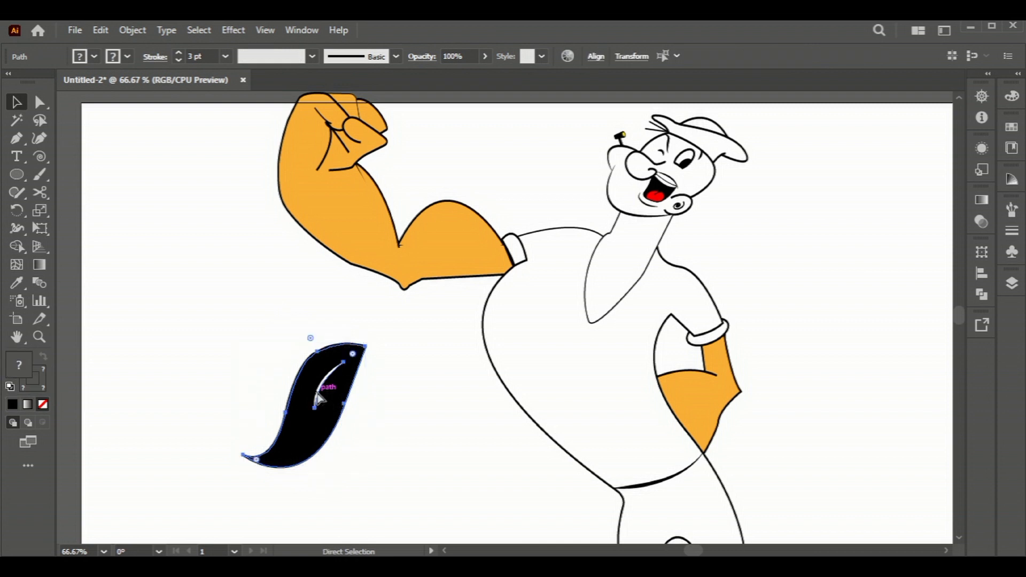
key(ctrl+g)
right_click(309, 422)
mouse_move(443, 346)
click(543, 360)
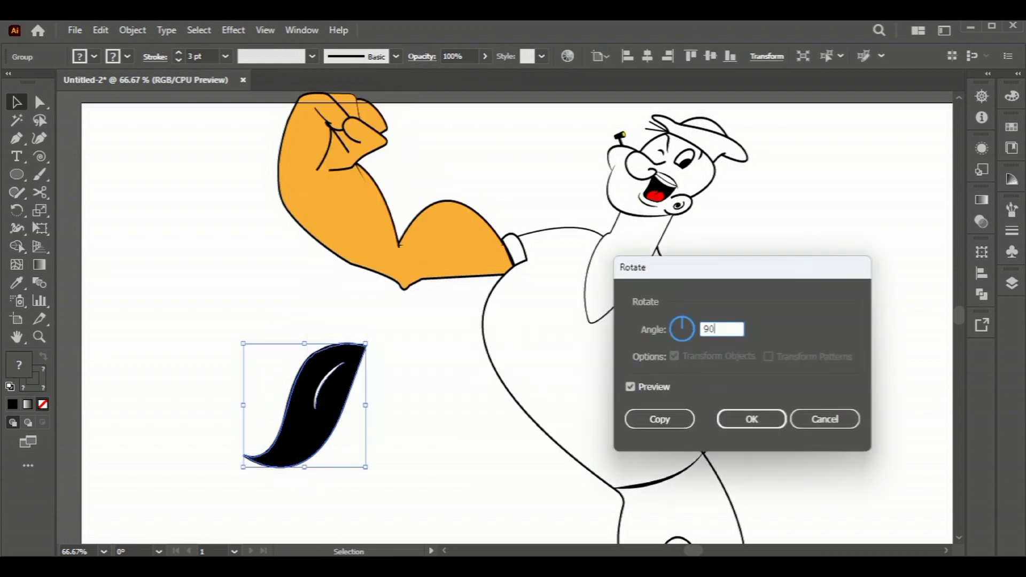
Make a 90° rotated copy of the leaf and mirror it beside the original.
click(660, 419)
key(ctrl+d)
key(ctrl+d)
drag(294, 387, 413, 400)
mouse_move(488, 470)
mouse_down()
mouse_move(436, 428)
mouse_move(399, 425)
mouse_move(459, 441)
mouse_up()
drag(530, 423, 512, 423)
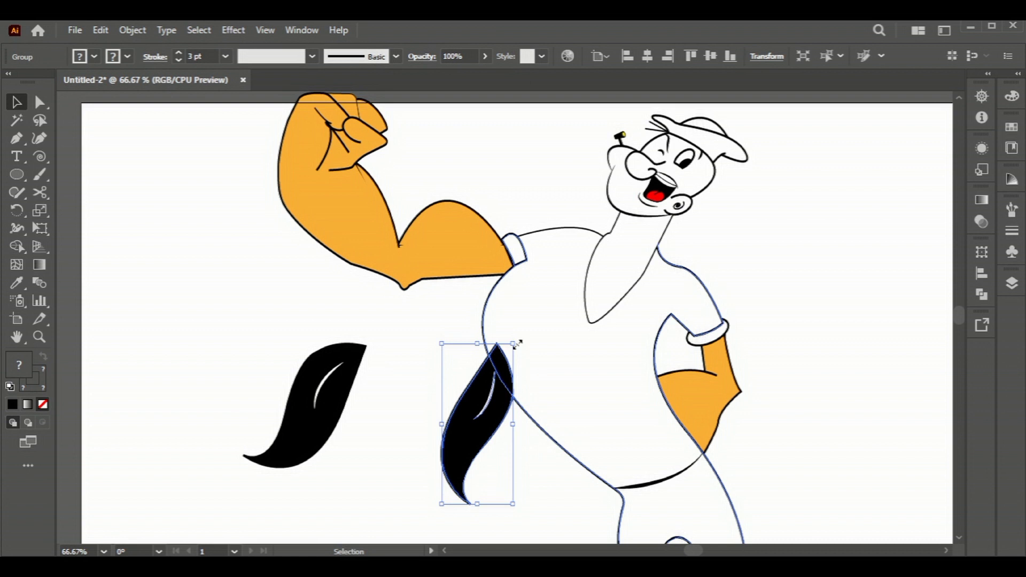
drag(519, 346, 448, 340)
drag(468, 395, 381, 393)
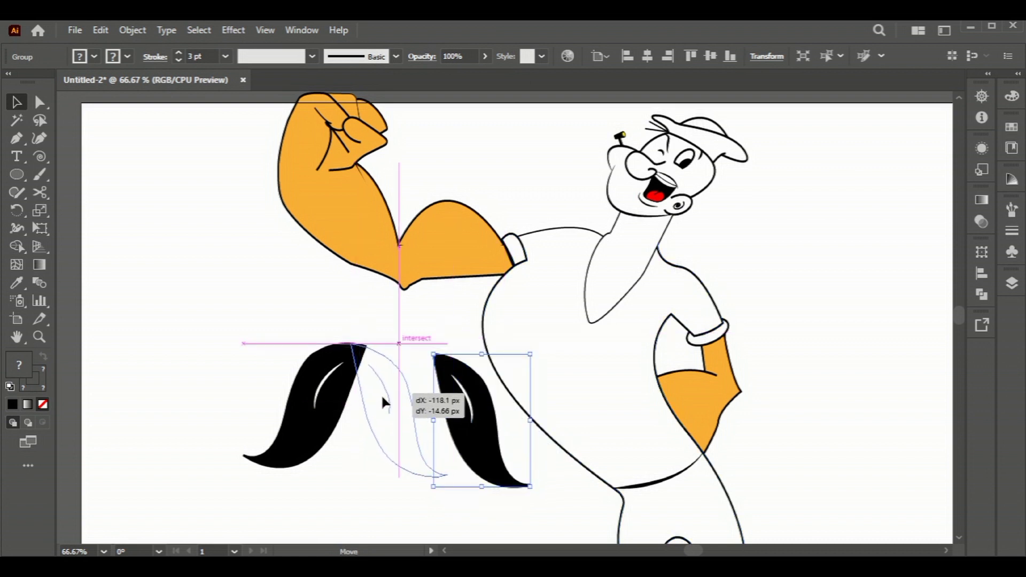
Tilt the right moustache half slightly to match the left one.
click(485, 459)
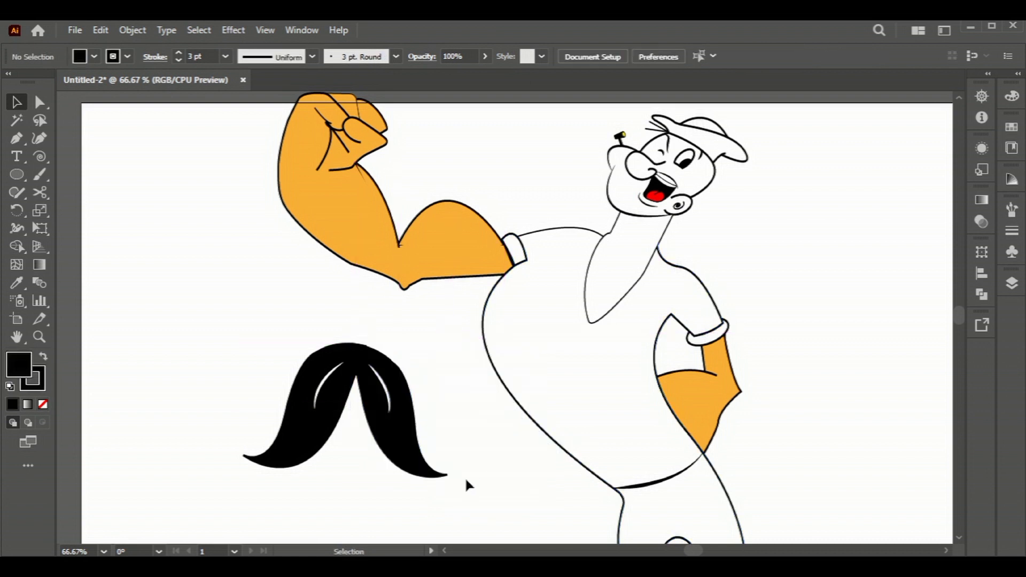
click(420, 471)
drag(452, 475, 429, 409)
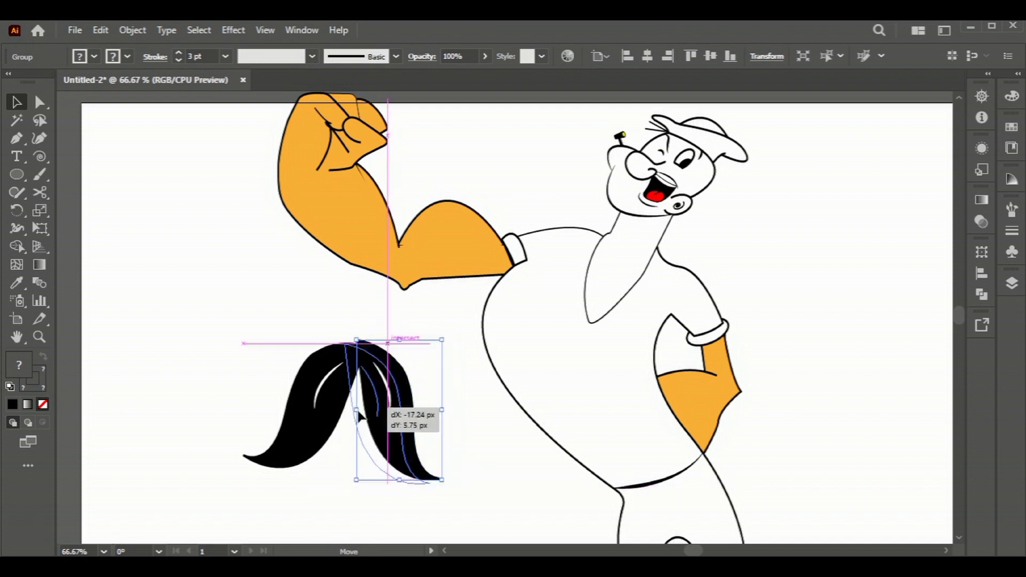
alt+scroll(394, 381, up, 2)
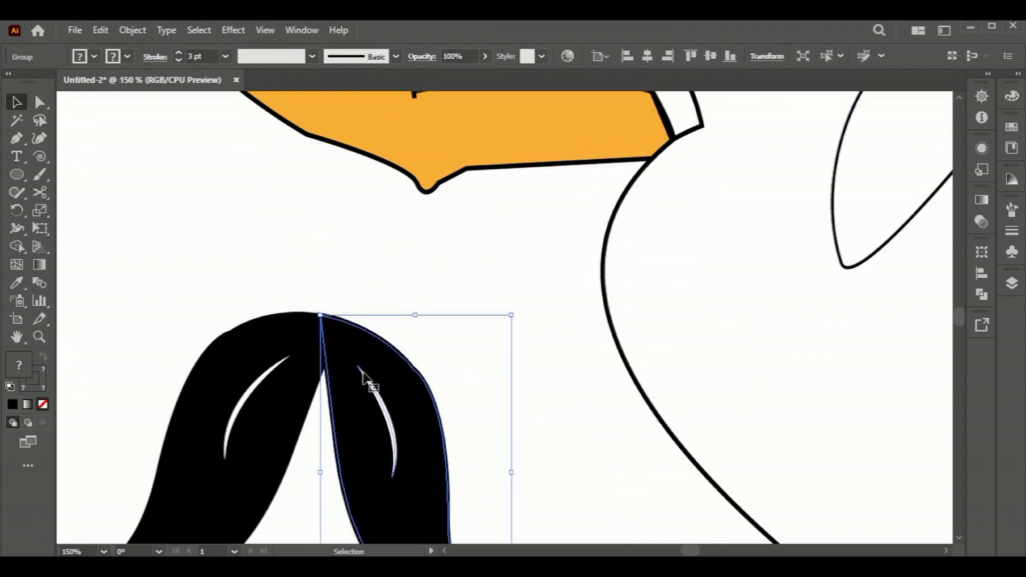
click(396, 290)
alt+scroll(396, 289, down, 2)
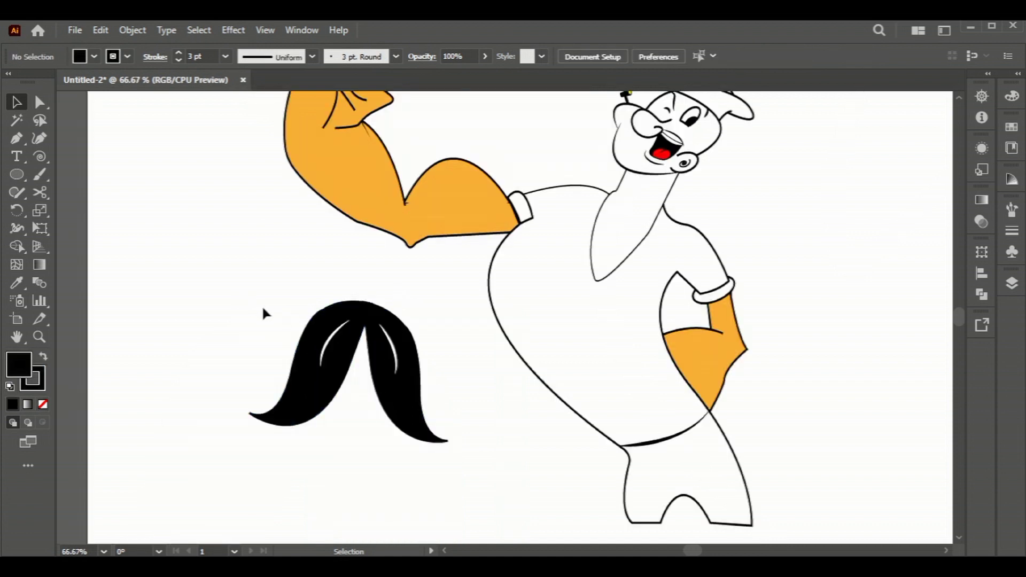
Group both halves, shrink the moustache and place it on Popeye's chest.
drag(243, 291, 431, 414)
key(ctrl+g)
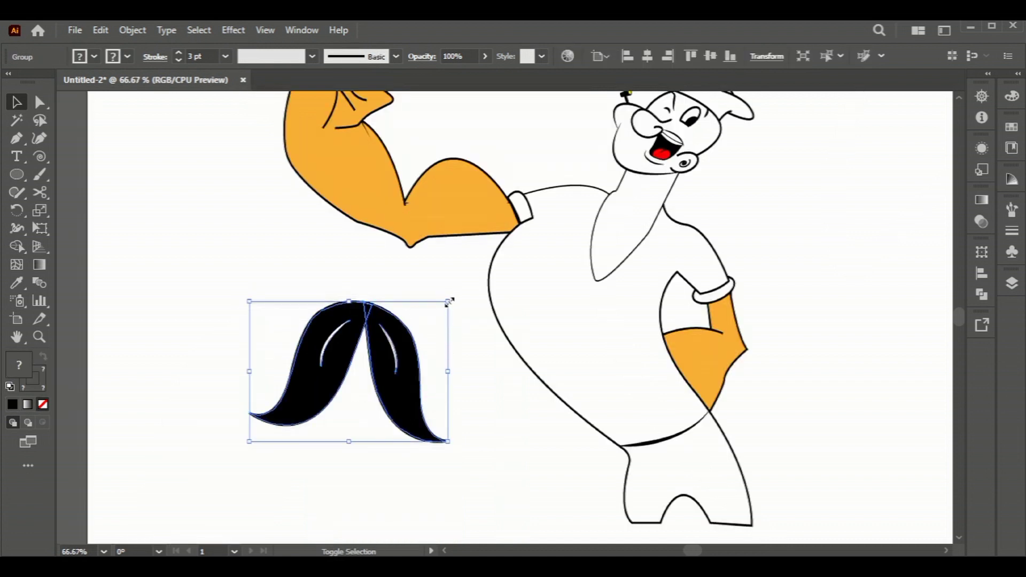
drag(449, 302, 411, 324)
mouse_move(382, 361)
mouse_down()
mouse_move(613, 324)
mouse_move(602, 320)
mouse_up()
click(834, 333)
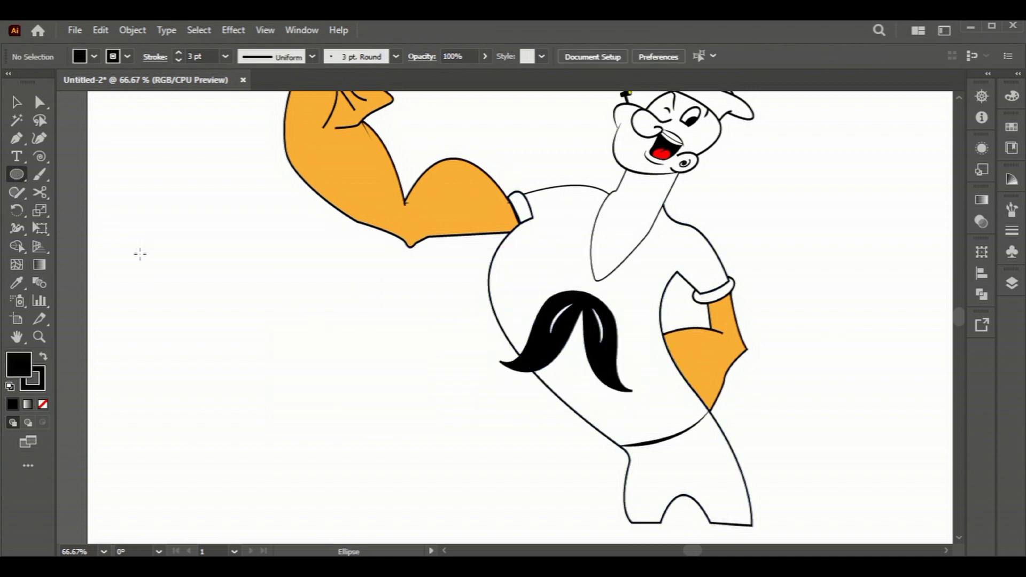
Draw a small black ellipse on the canvas left of Popeye.
drag(225, 269, 191, 335)
key(v)
click(214, 309)
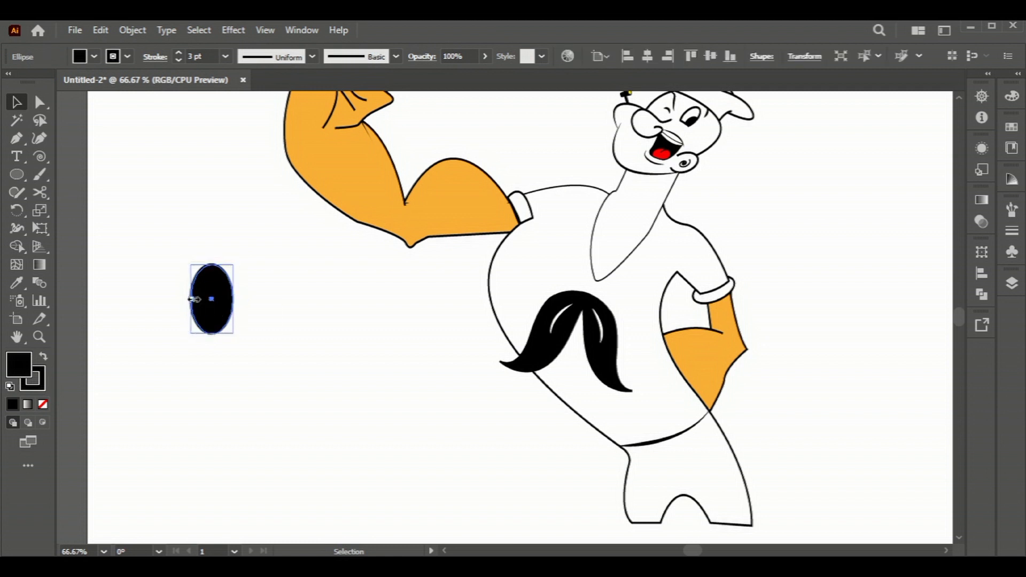
drag(190, 263, 198, 274)
key(ctrl+1)
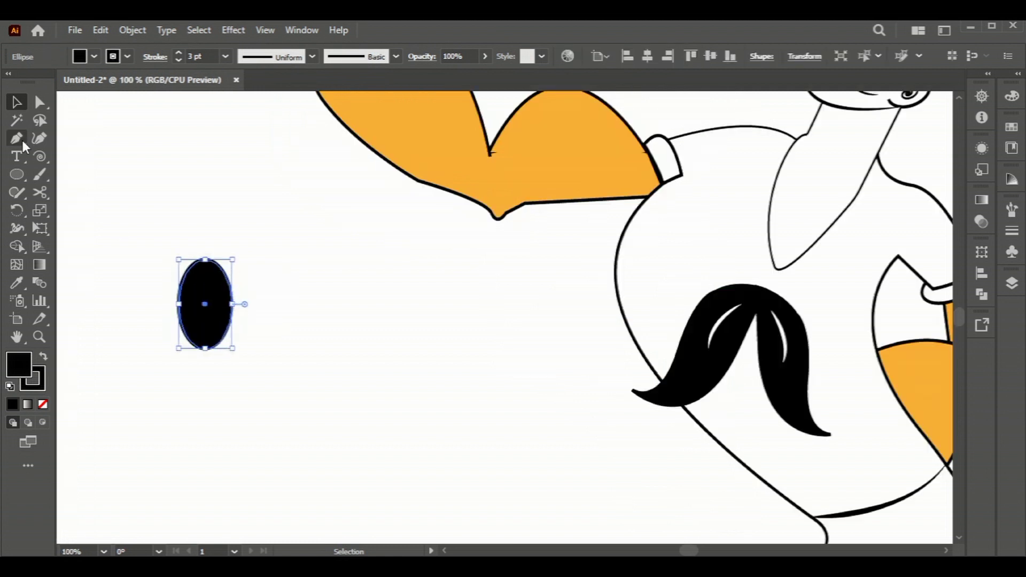
Pen a small white crescent with no fill and an elliptical width profile.
click(18, 138)
drag(326, 322, 328, 325)
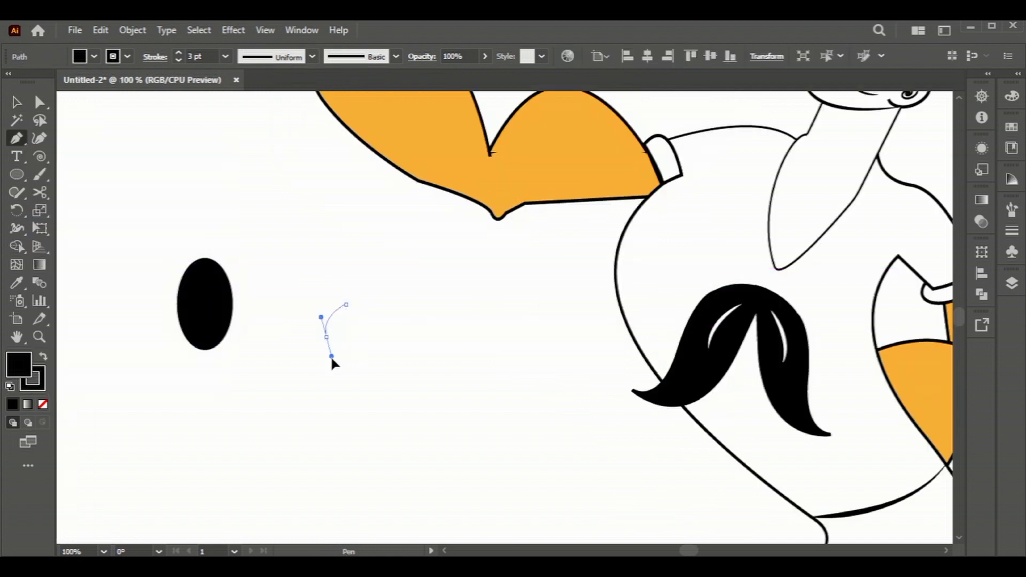
click(346, 304)
click(107, 156)
key(ctrl+z)
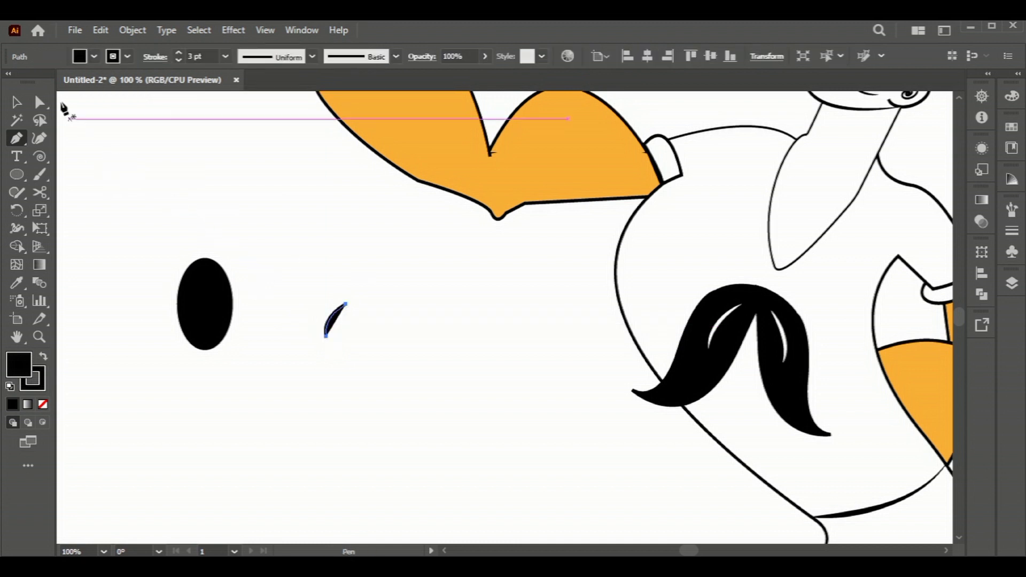
key(v)
click(94, 56)
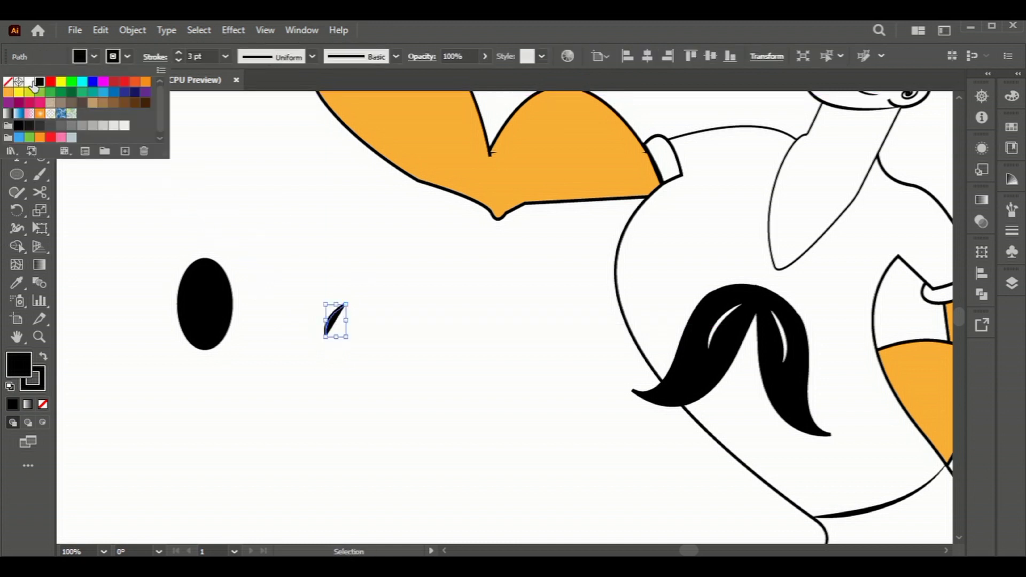
click(9, 83)
click(94, 57)
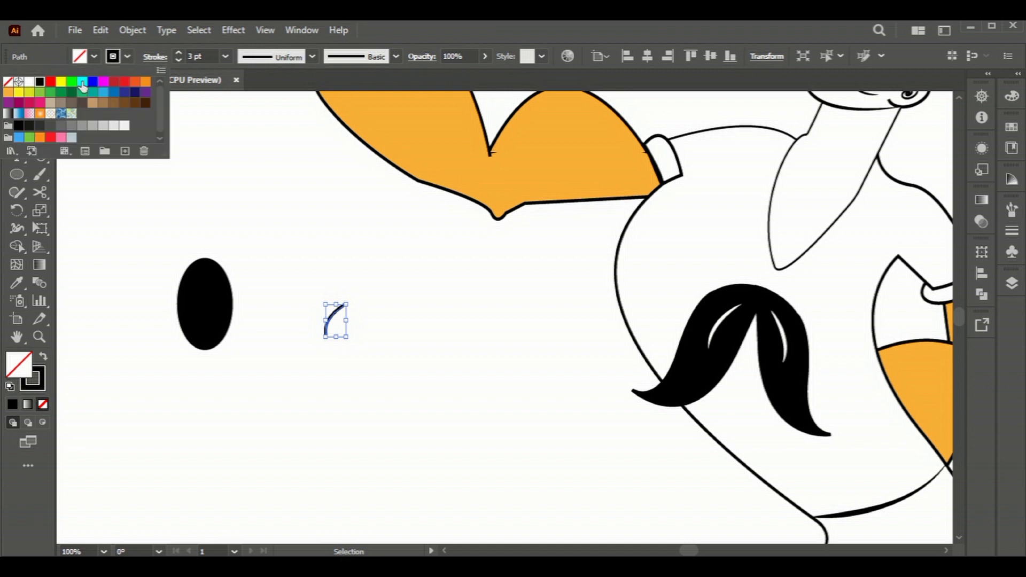
click(312, 56)
click(253, 138)
Set the crescent inside the ellipse and move both onto the neckerchief top.
drag(337, 306, 214, 294)
click(270, 348)
drag(270, 343, 132, 225)
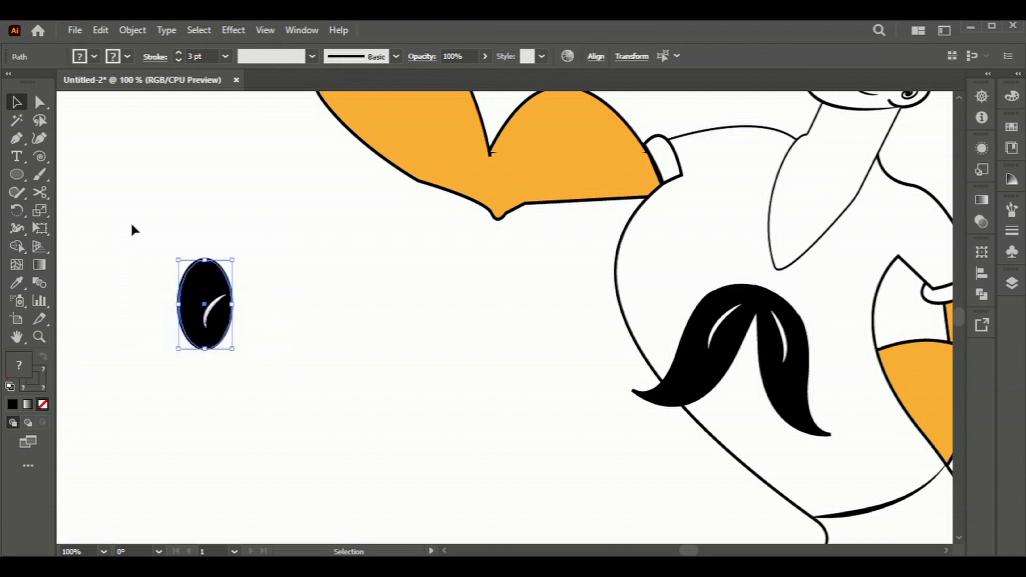
mouse_move(211, 299)
mouse_down()
mouse_move(762, 290)
mouse_move(774, 270)
mouse_move(769, 294)
mouse_up()
Group the oval knot, then ungroup the neckerchief.
key(ctrl+g)
click(476, 321)
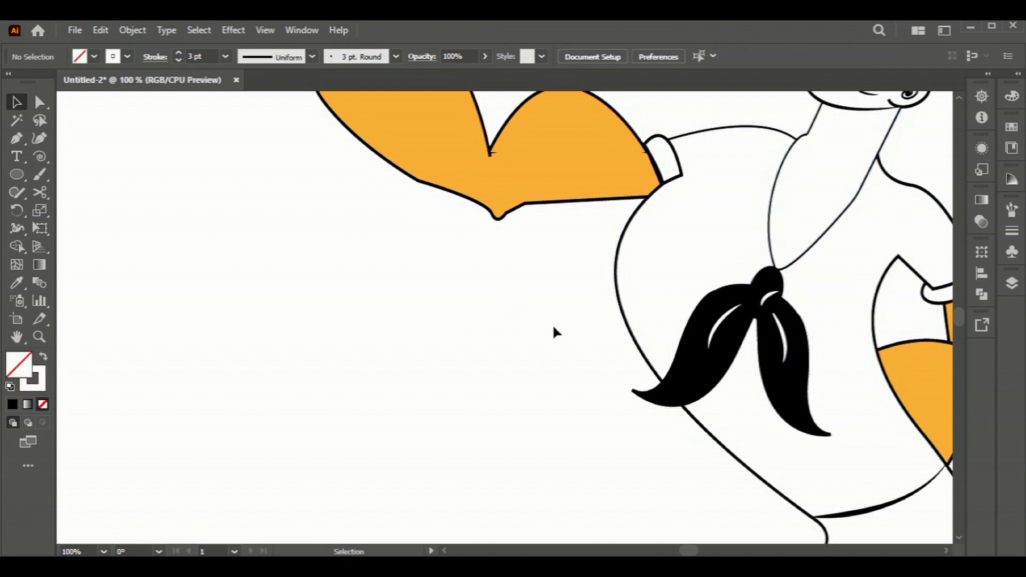
click(793, 359)
click(504, 326)
mouse_move(641, 336)
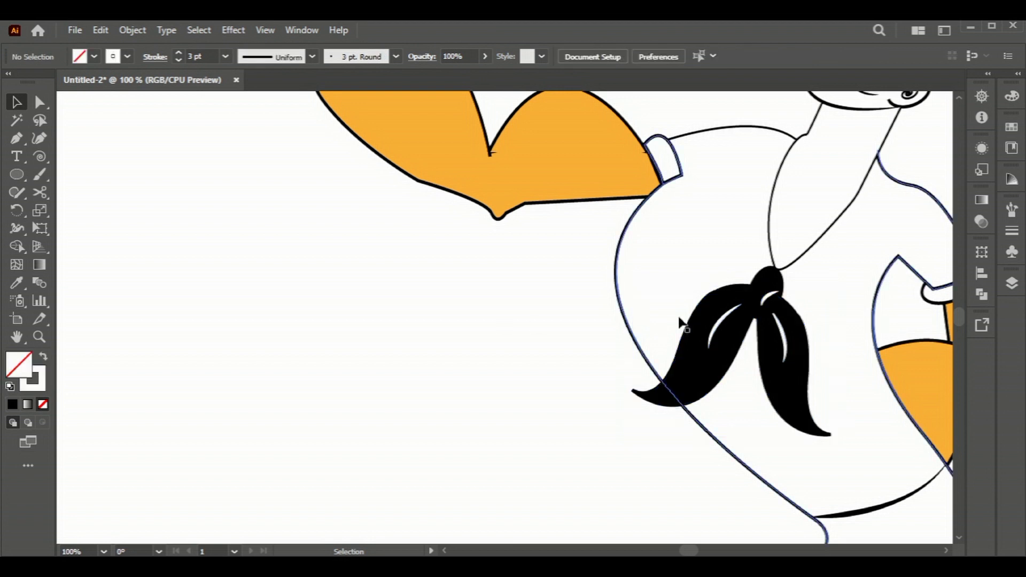
right_click(789, 347)
click(828, 420)
key(ctrl+shift+a)
Bring the right tail's white highlight to the front, then check the left tail's highlight.
click(785, 362)
right_click(785, 362)
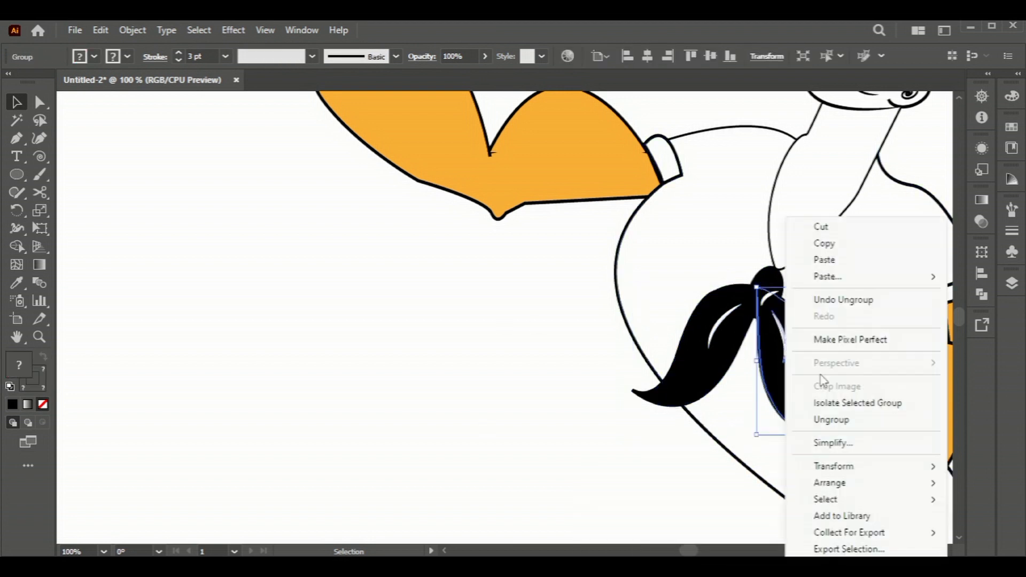
click(603, 451)
click(786, 344)
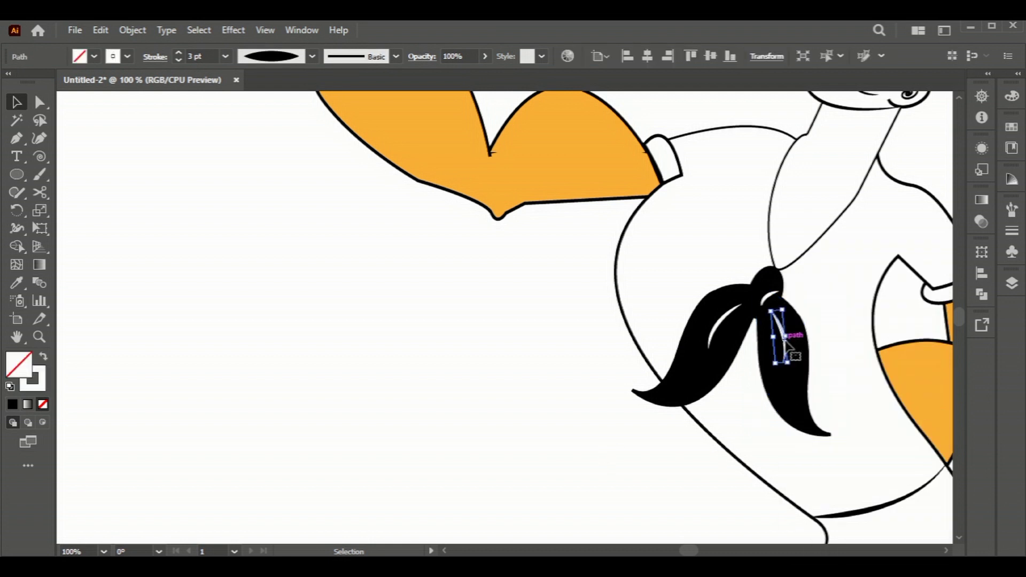
right_click(786, 344)
click(700, 485)
click(604, 419)
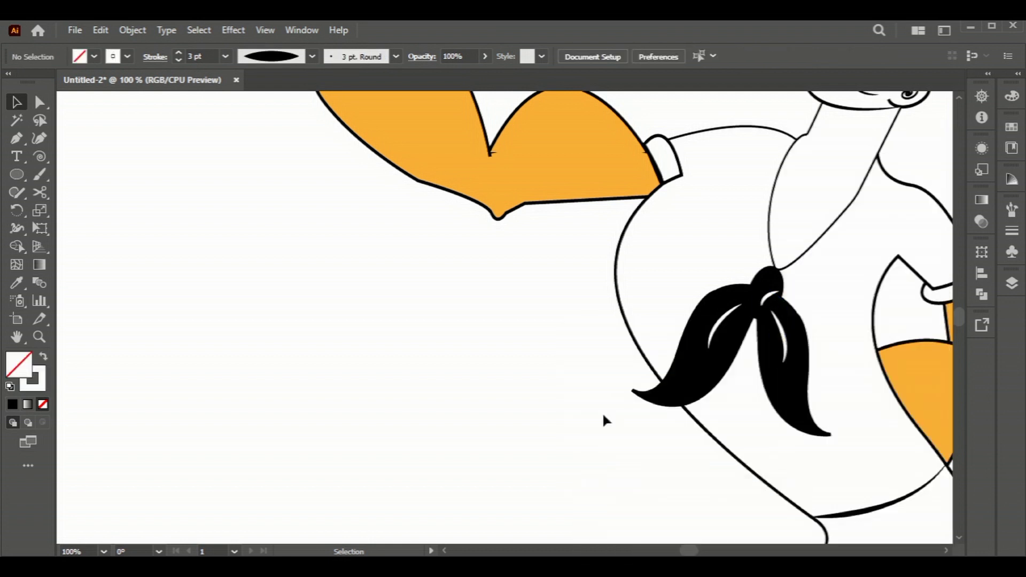
click(785, 339)
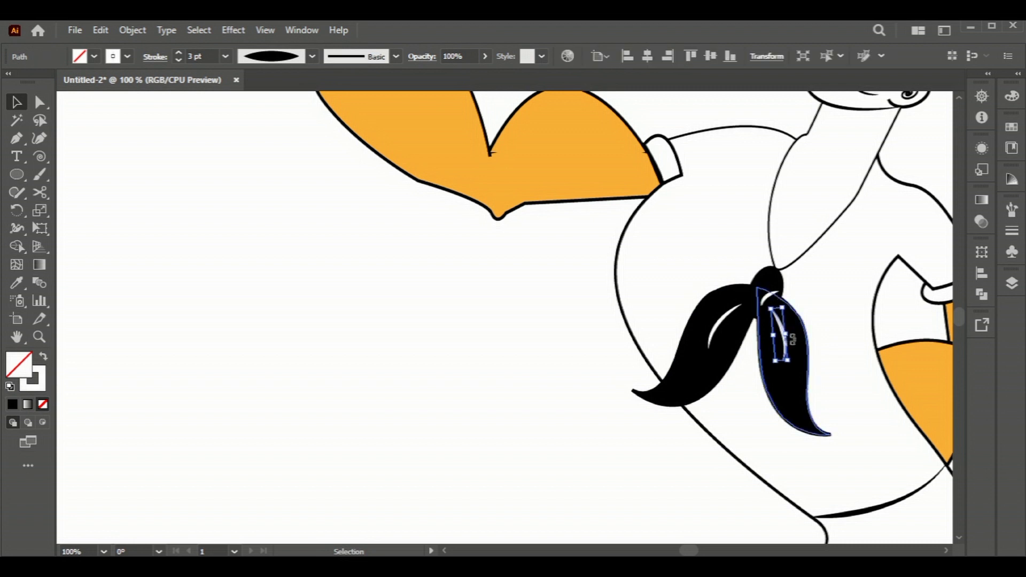
click(584, 367)
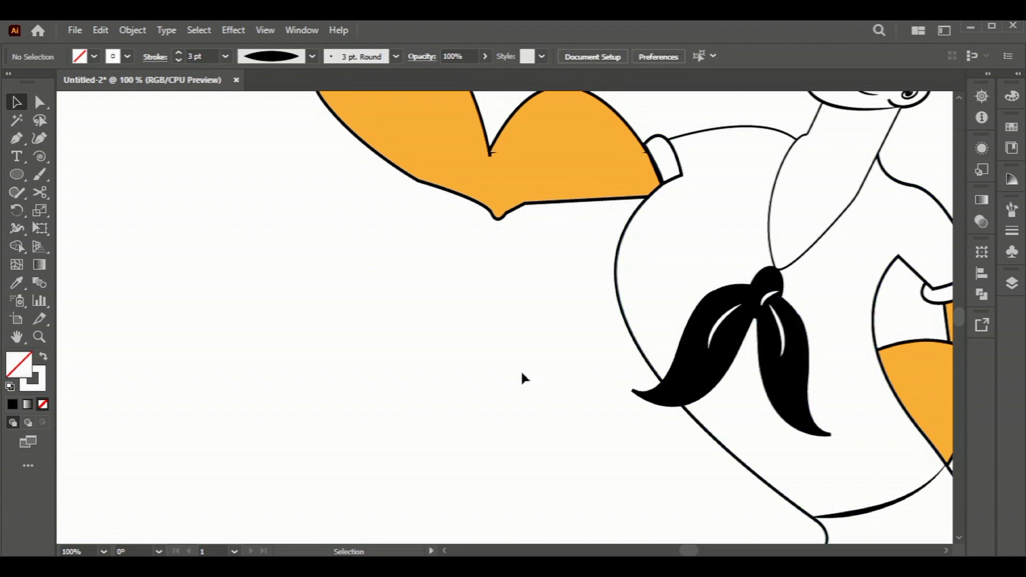
right_click(733, 330)
click(682, 368)
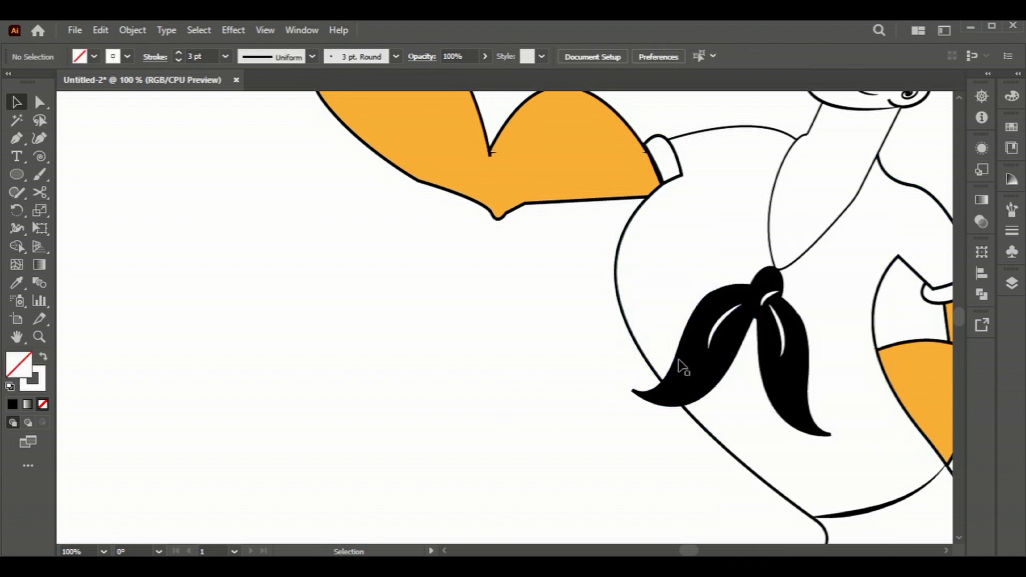
click(717, 329)
click(516, 345)
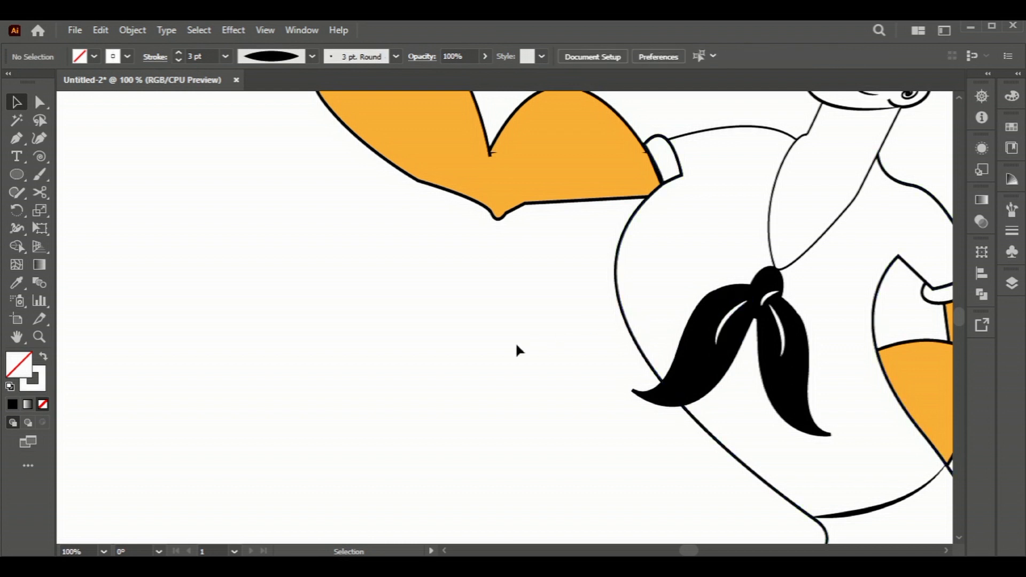
Begin a curved collar path from the shoulder toward the knot.
key(p)
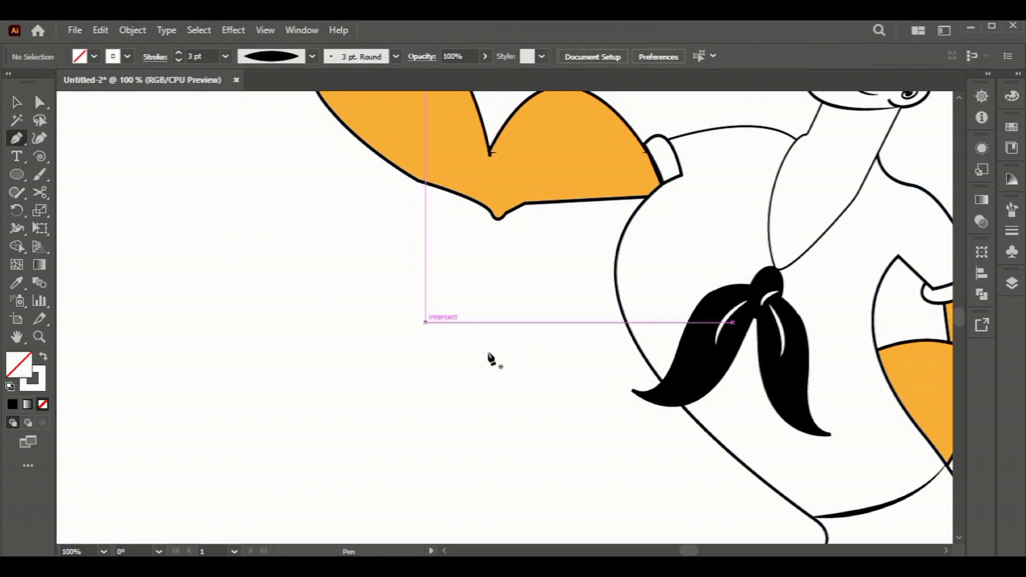
scroll(488, 355, up, 1)
scroll(740, 238, right, 3)
scroll(740, 238, right, 2)
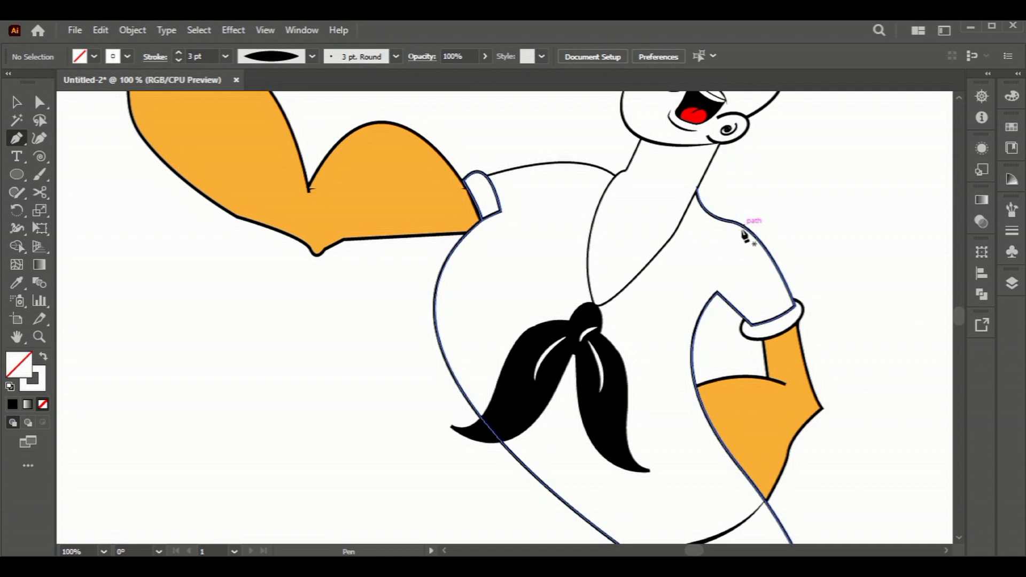
mouse_move(753, 225)
mouse_down()
mouse_move(694, 275)
mouse_move(644, 279)
mouse_up()
click(601, 306)
End the collar path at the knot and give it a black 2 pt stroke.
click(595, 307)
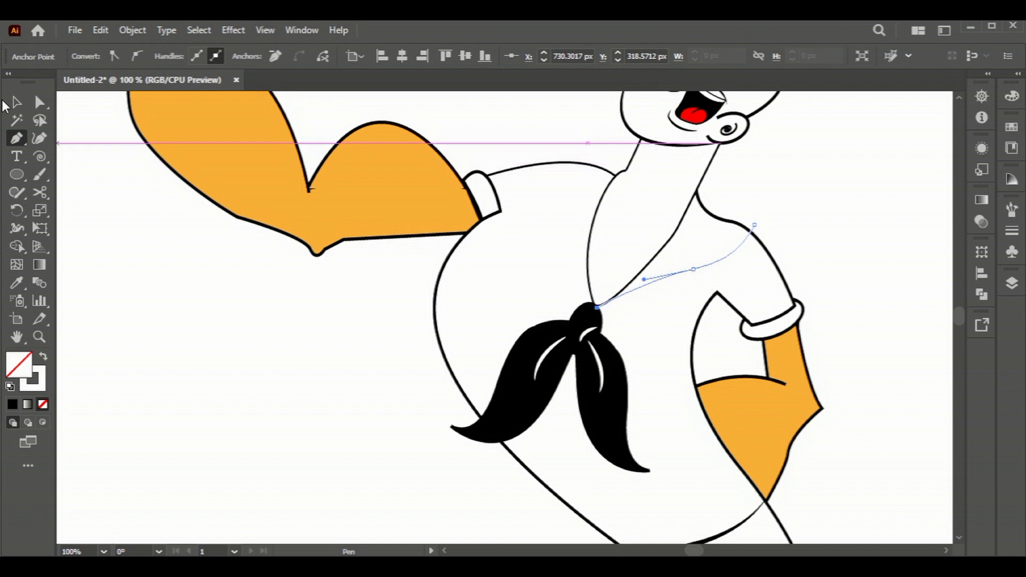
click(16, 102)
click(502, 276)
click(674, 271)
click(127, 56)
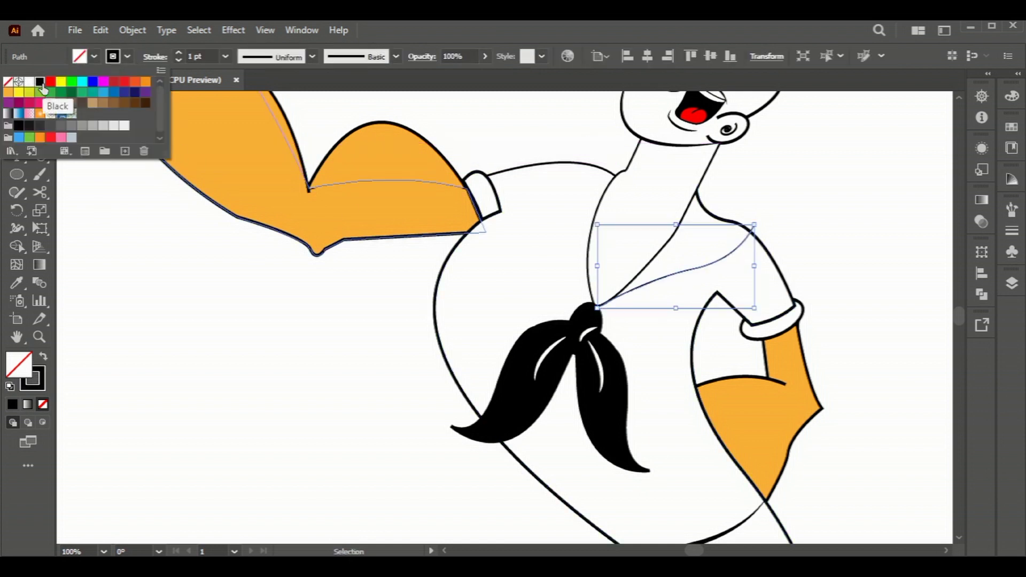
click(180, 52)
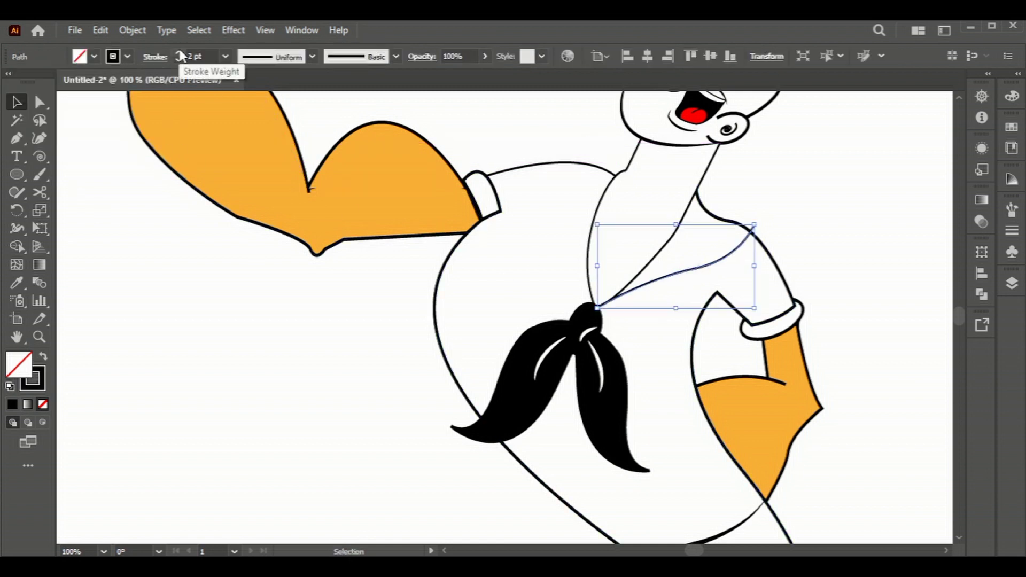
Widen the collar stroke at the shoulder end with the Width tool.
click(21, 231)
drag(754, 228, 760, 231)
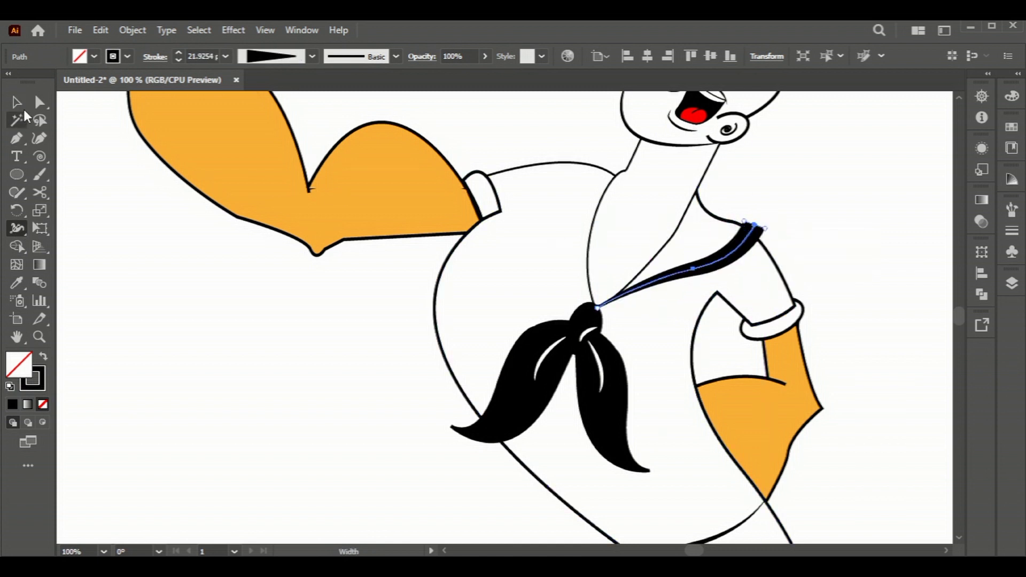
key(v)
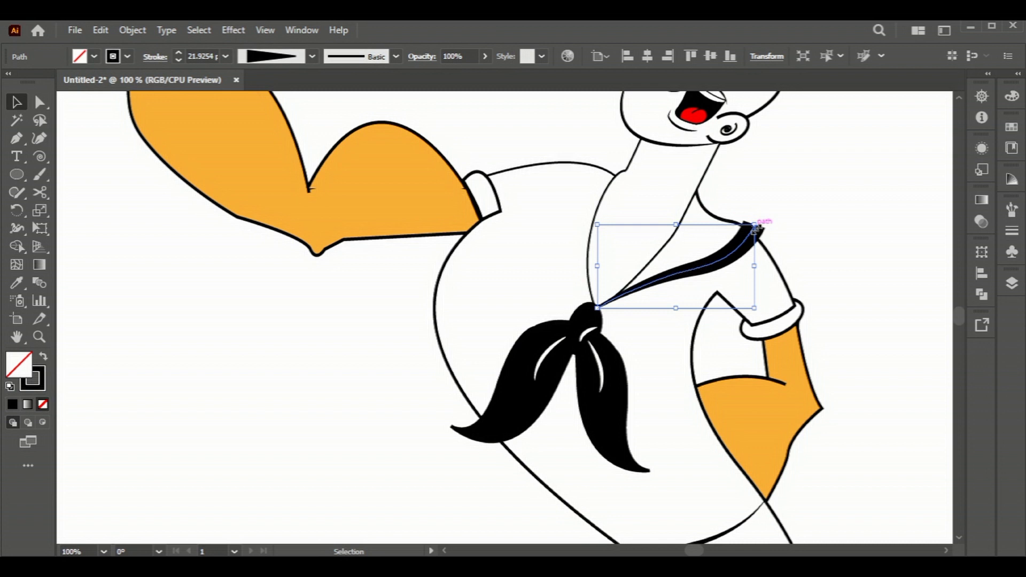
click(770, 248)
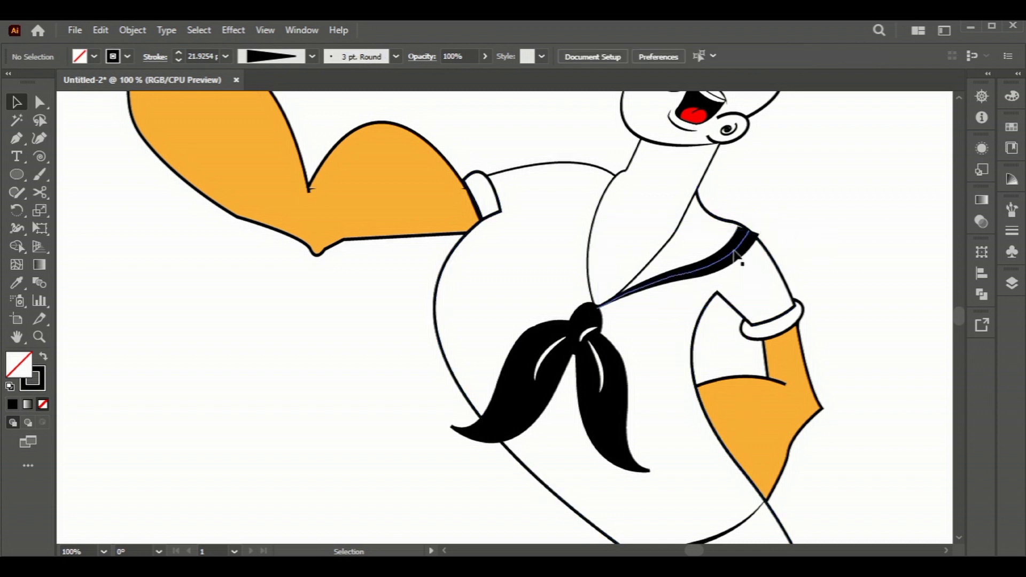
scroll(769, 250, up, 1)
click(755, 225)
click(809, 226)
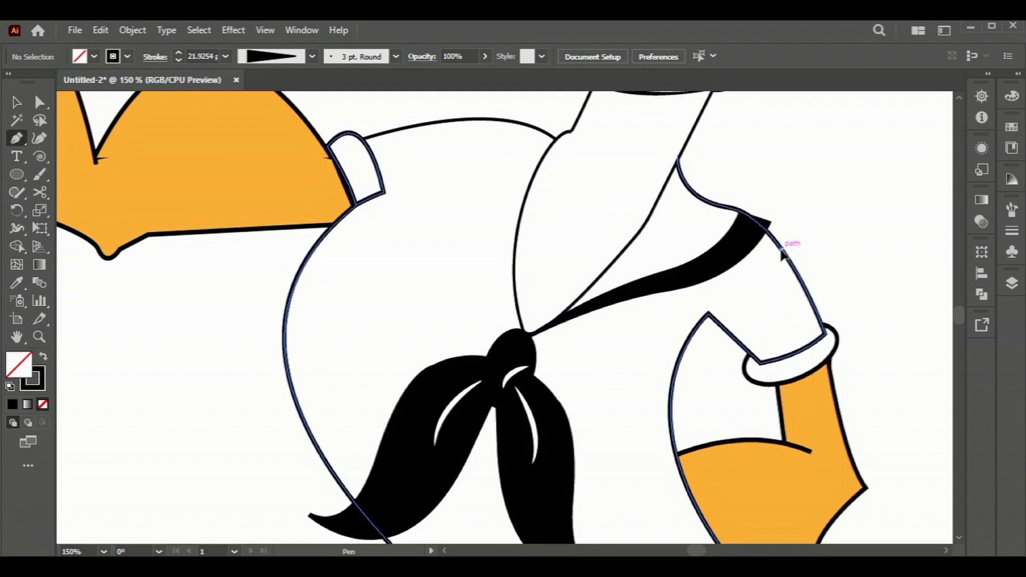
Pen a second collar line from shoulder to knot and nudge its shoulder anchor left.
click(781, 249)
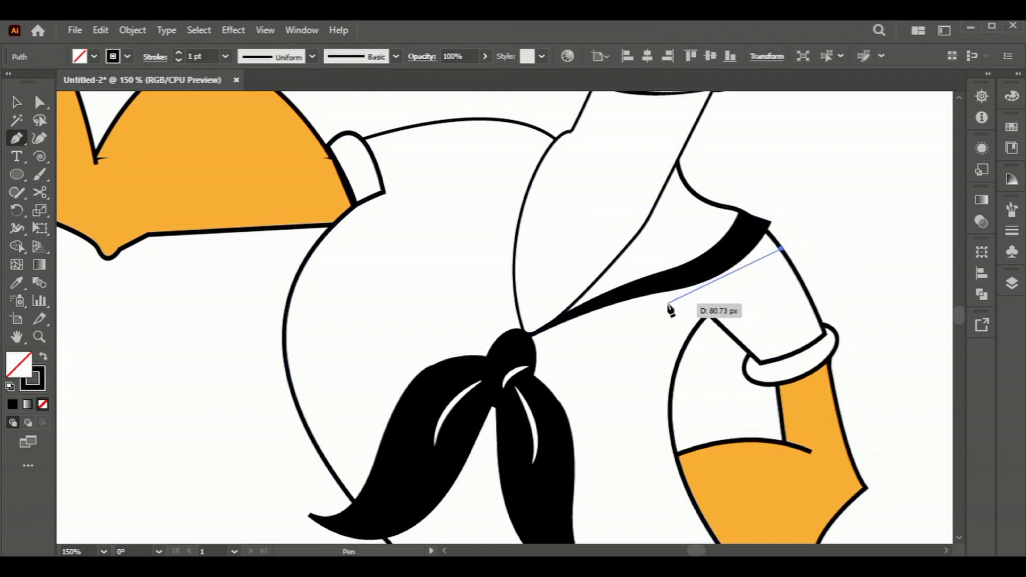
drag(652, 300, 577, 293)
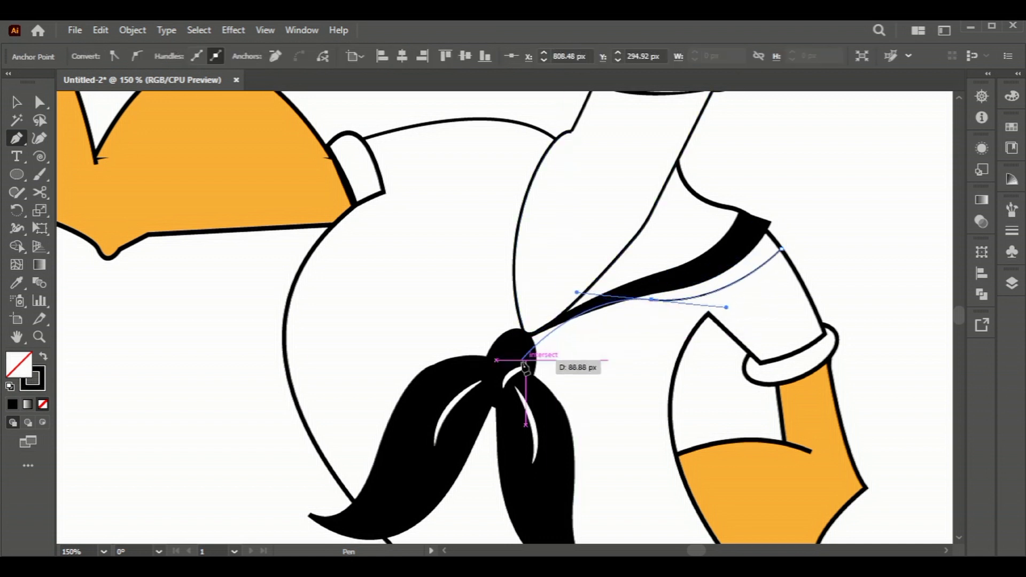
click(533, 338)
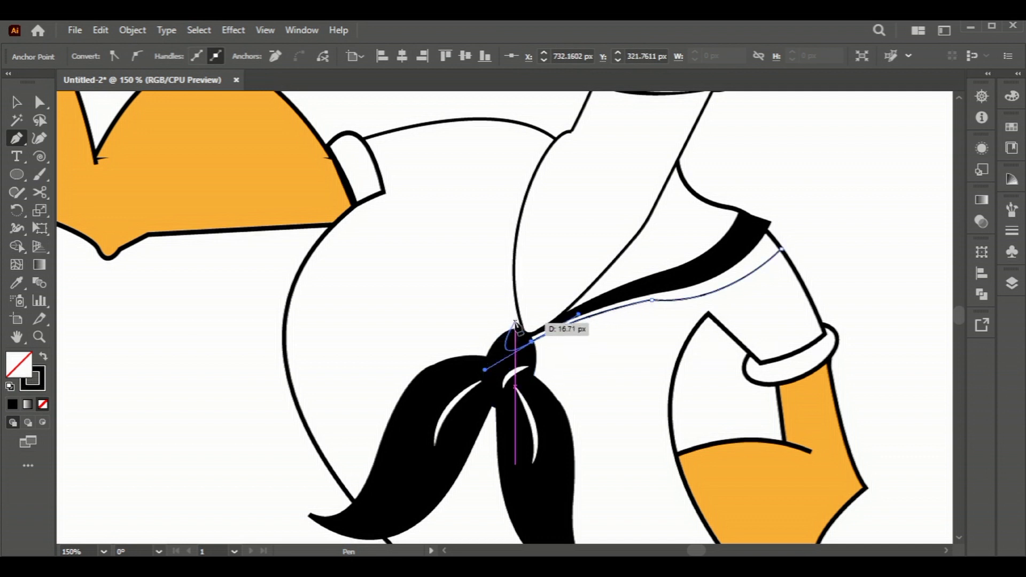
key(v)
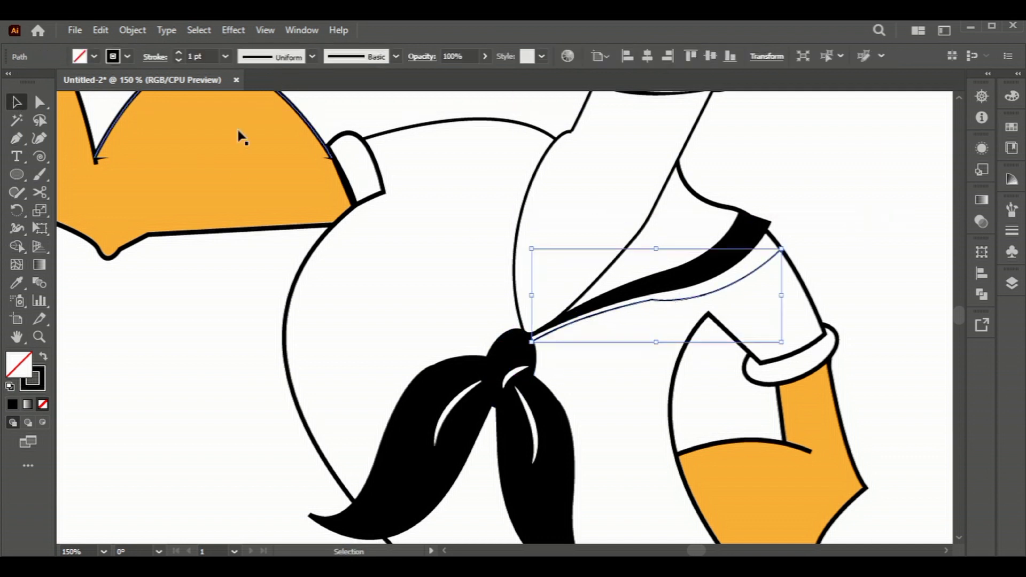
key(a)
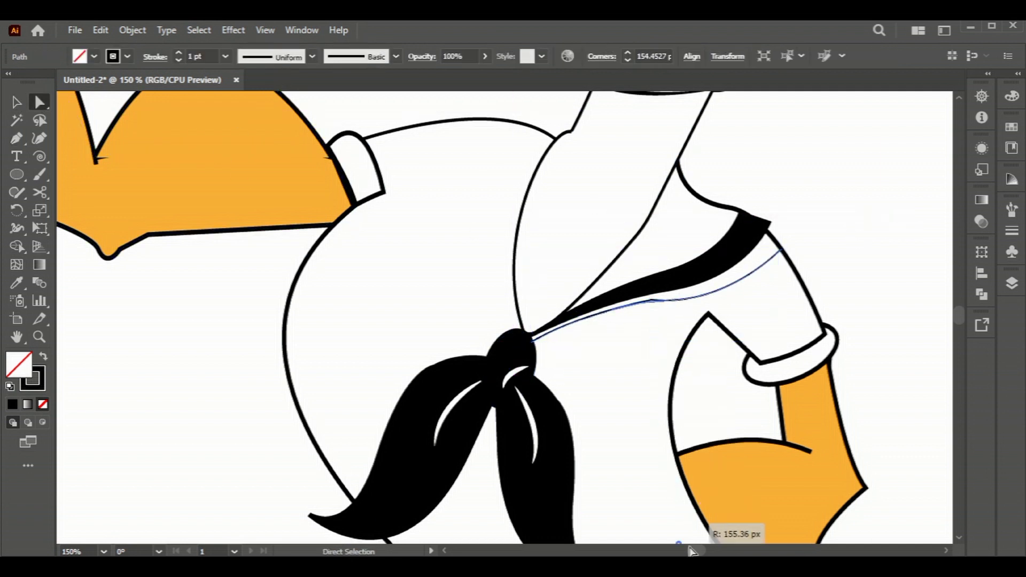
click(781, 250)
key(Left)
key(Left)
key(Left)
Thicken the second collar line to 2 pt.
click(18, 103)
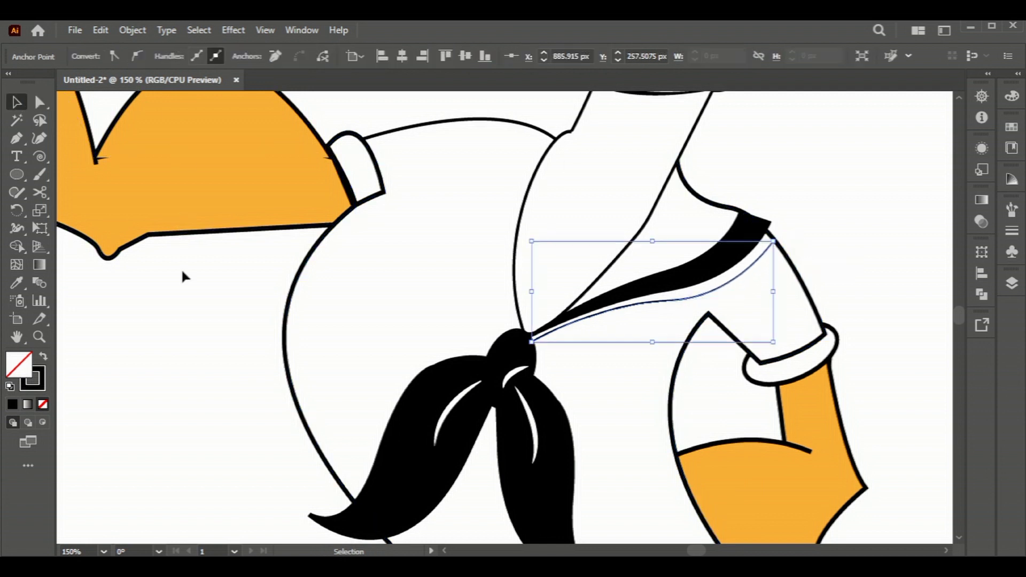
click(183, 275)
click(636, 304)
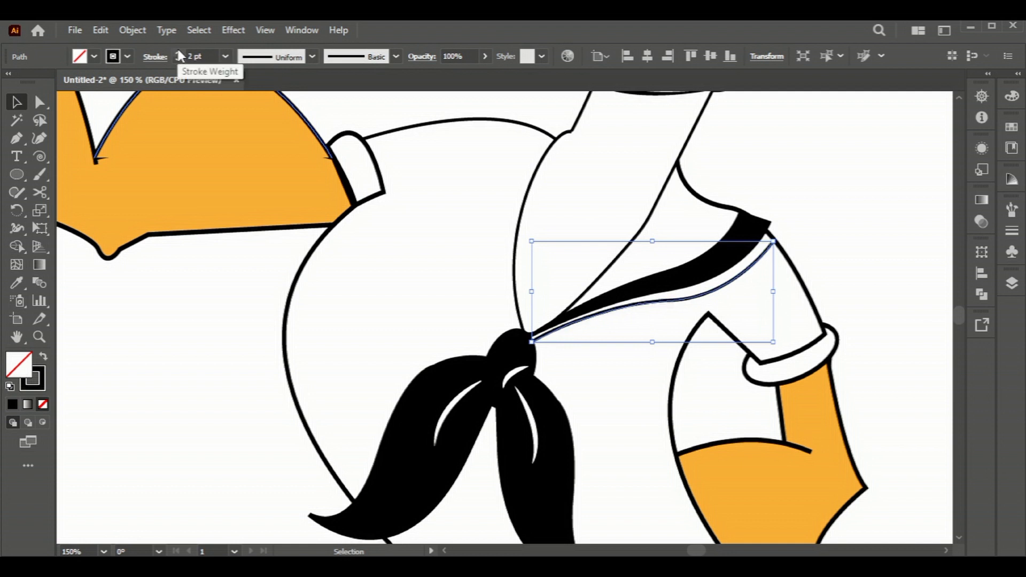
click(855, 235)
Scale the black collar stripe down slightly toward the knot.
click(767, 238)
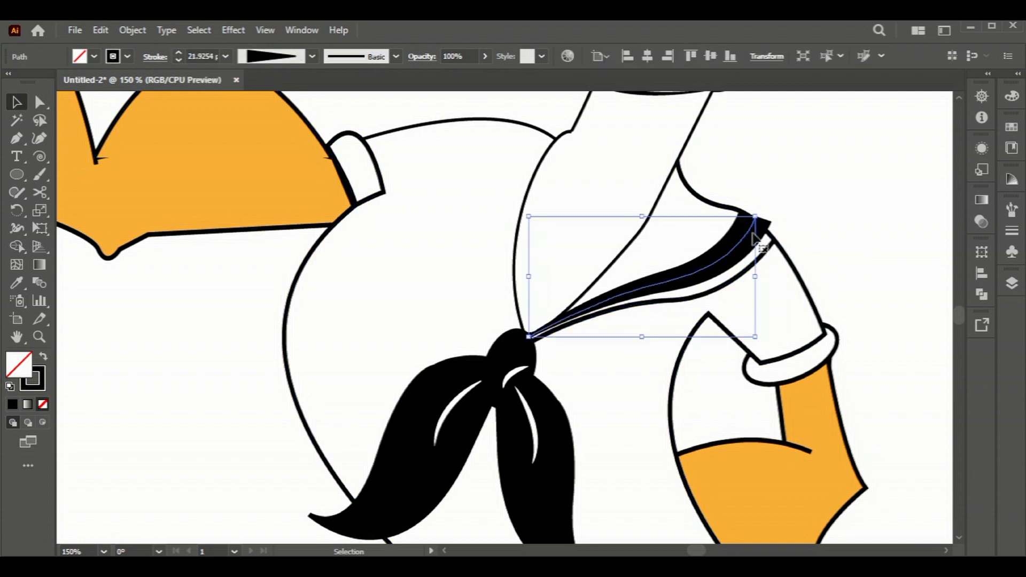
scroll(751, 213, up, 3)
mouse_move(743, 186)
mouse_down()
mouse_move(732, 193)
mouse_move(742, 184)
mouse_up()
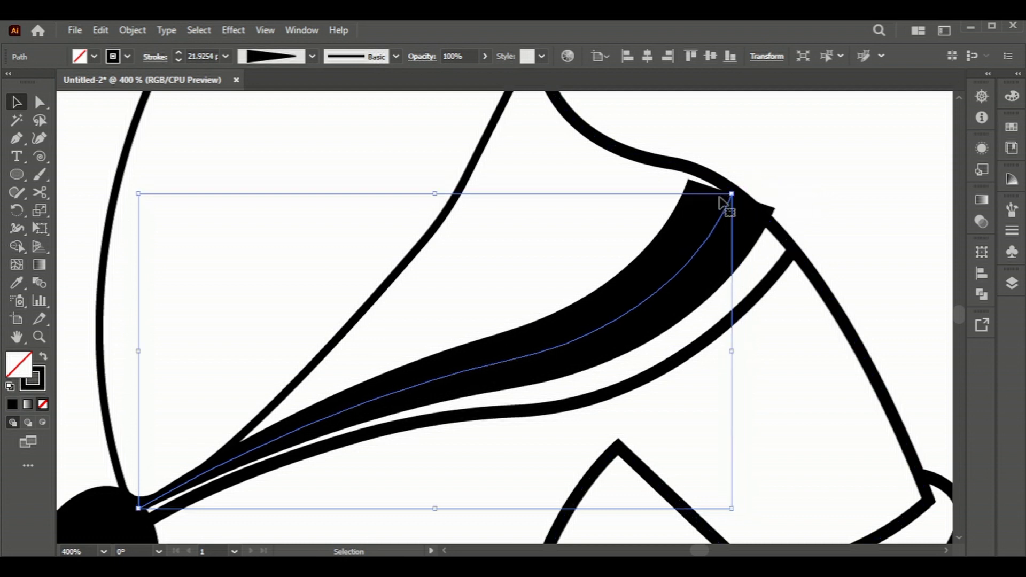
Narrow the black collar stripe's shoulder end and fine-tune its end width with the Width tool.
click(746, 147)
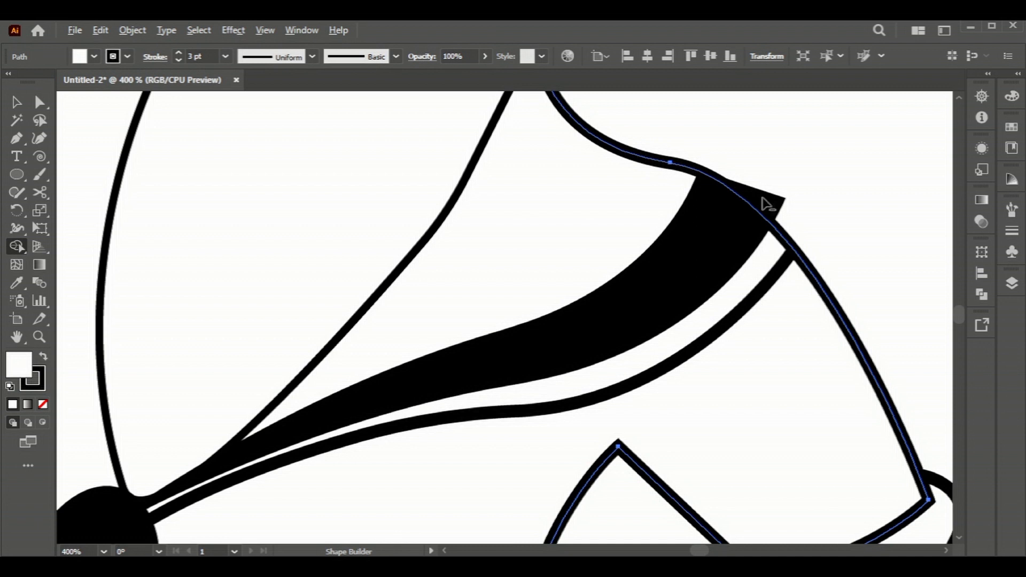
key(v)
click(721, 241)
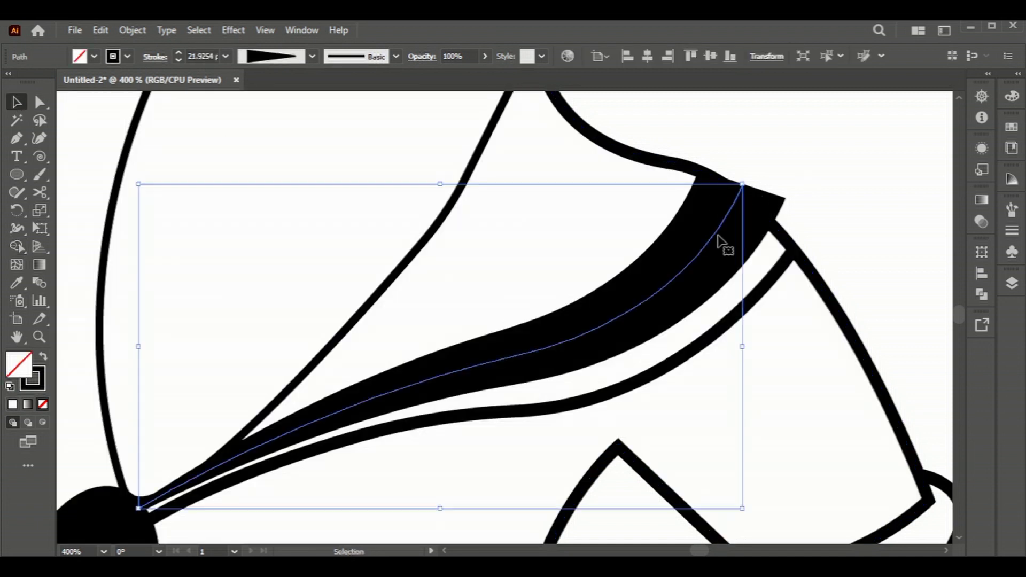
key(shift+w)
drag(742, 184, 710, 175)
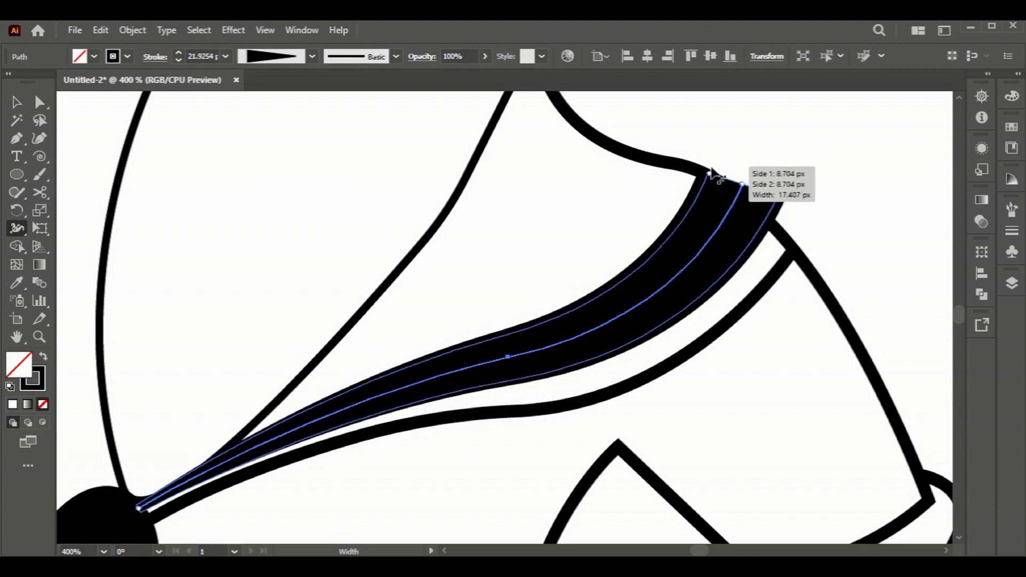
drag(775, 197, 773, 210)
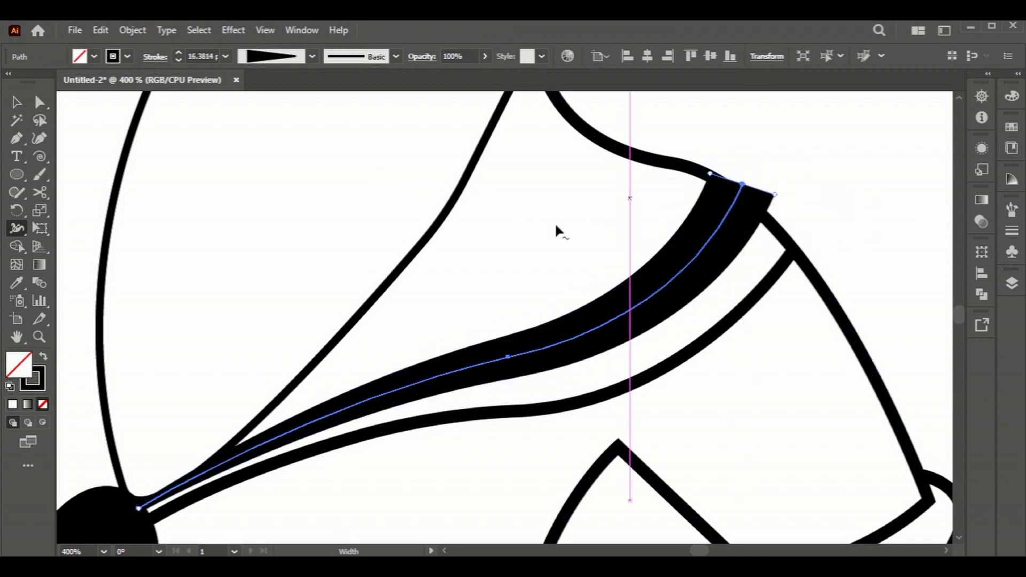
Reshape the stripe's curve with Direct Selection and drag its top anchor slightly lower.
key(v)
key(a)
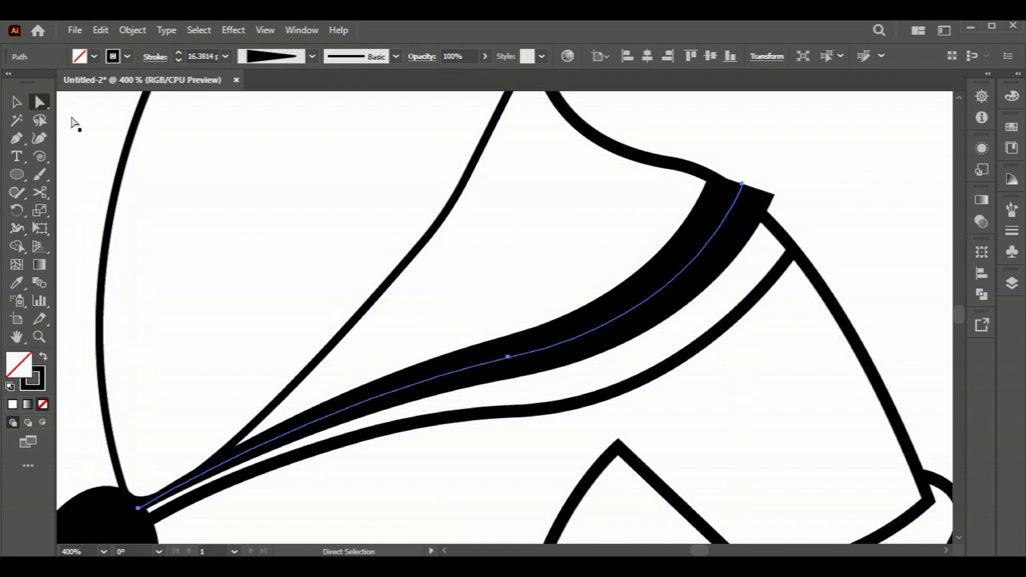
click(742, 184)
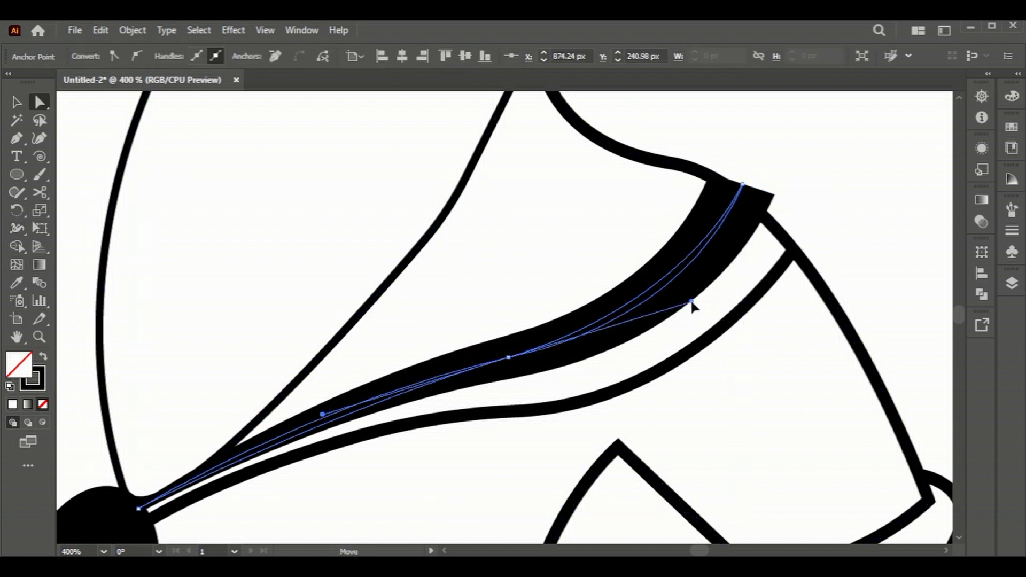
drag(695, 323, 685, 310)
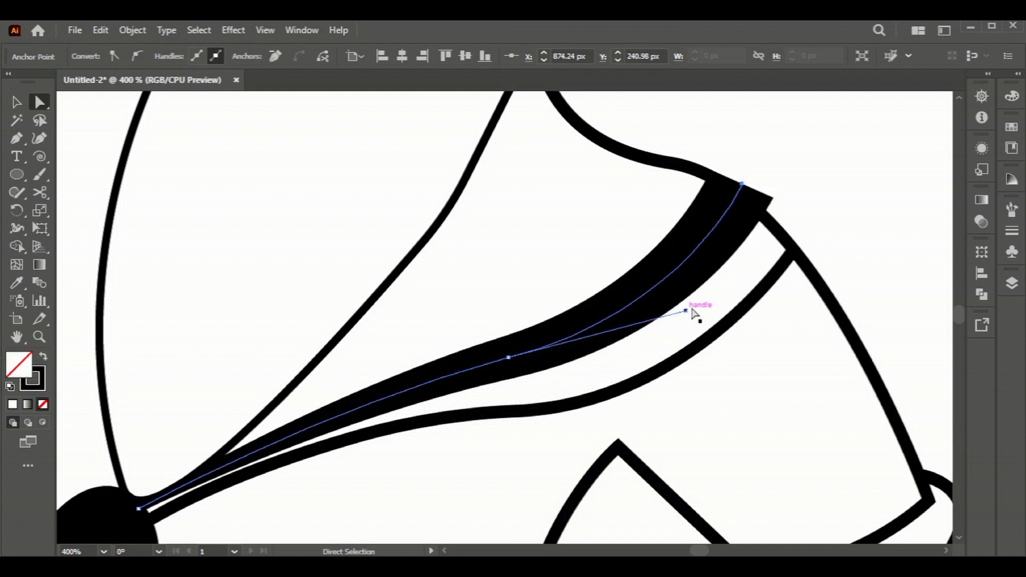
drag(741, 184, 742, 206)
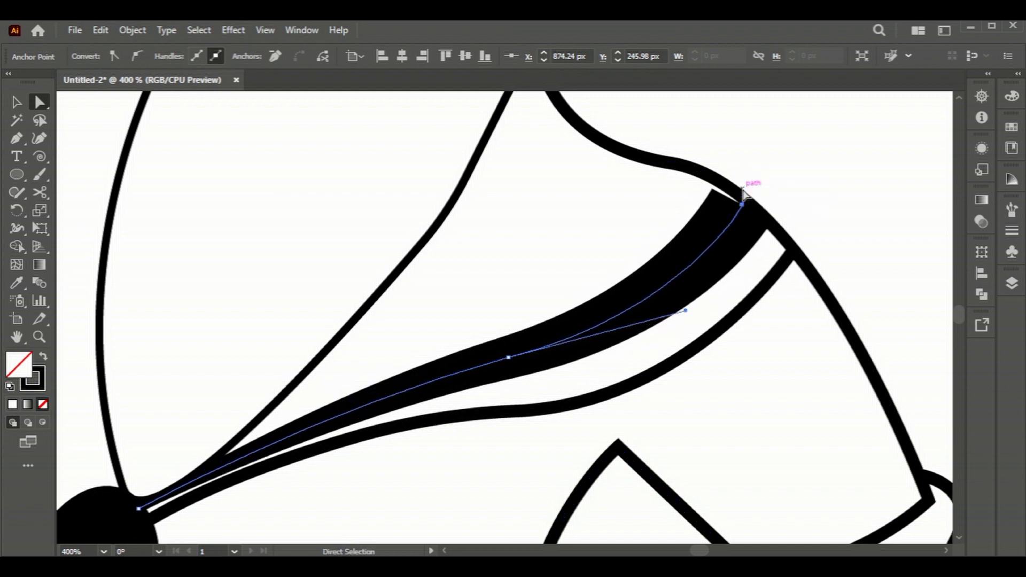
Select the top-right collar outline path, then deselect everything.
click(774, 219)
click(17, 102)
click(744, 206)
click(607, 143)
click(841, 203)
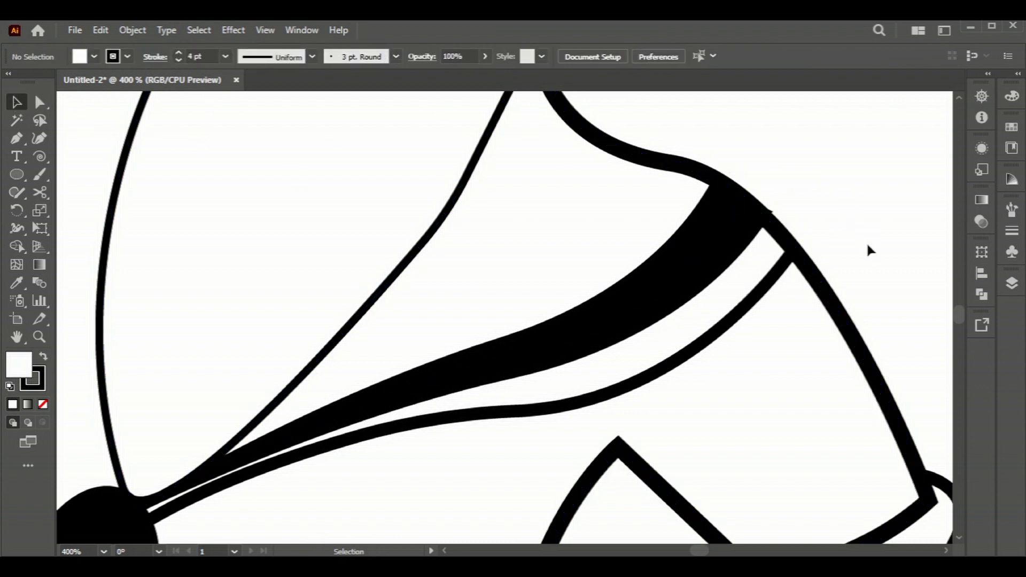
scroll(787, 288, down, 2)
scroll(781, 284, down, 3)
Pen a curve from the collar's upper left edge down to the scarf knot.
click(754, 293)
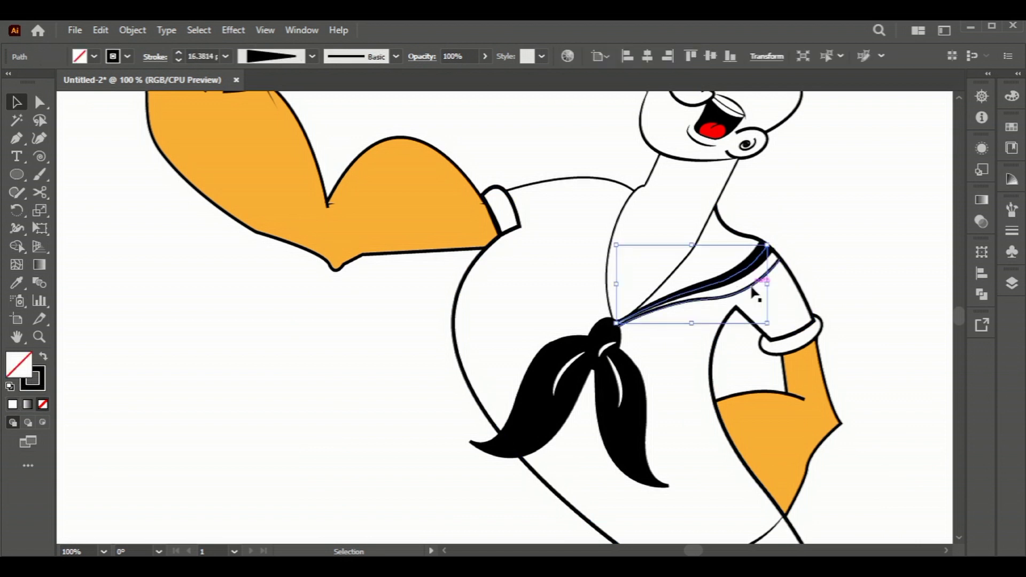
scroll(596, 208, up, 2)
key(p)
mouse_move(623, 158)
mouse_down()
mouse_move(592, 275)
mouse_move(592, 379)
mouse_up()
mouse_move(619, 436)
mouse_down()
mouse_move(661, 491)
mouse_move(657, 476)
mouse_up()
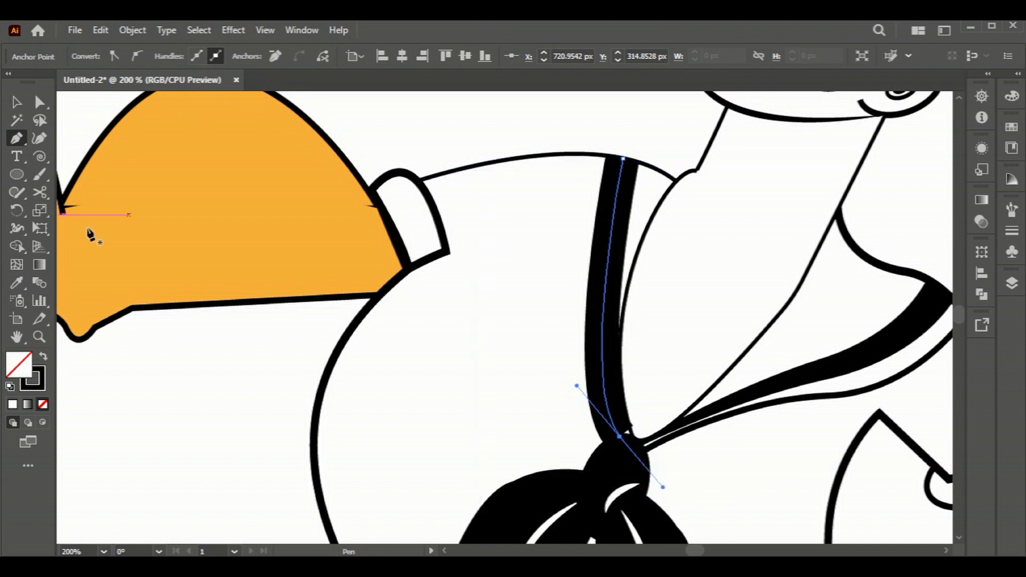
key(v)
Give the new curve a 3 pt stroke and widen it into a tapered black stripe.
click(170, 422)
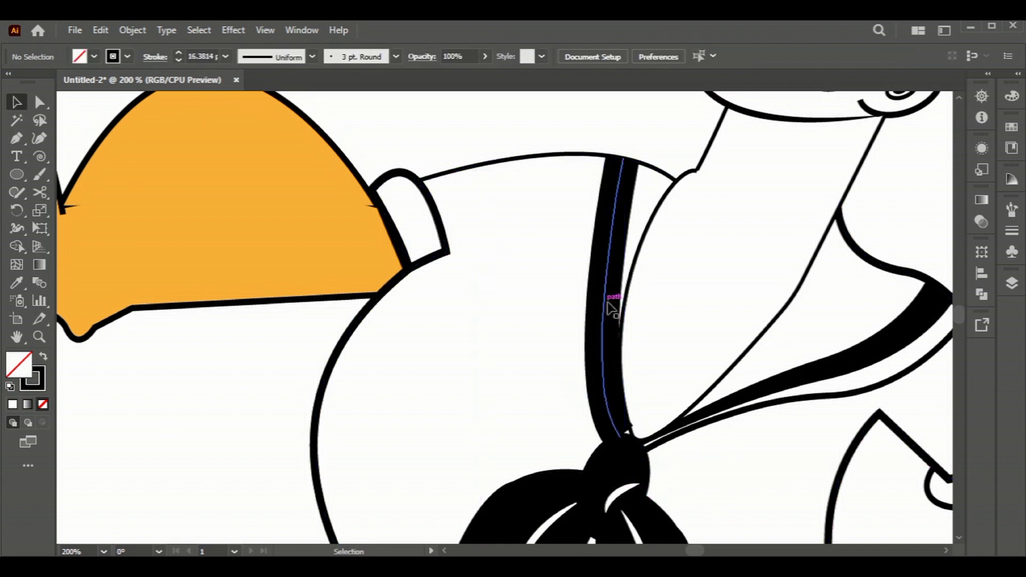
click(611, 272)
click(177, 59)
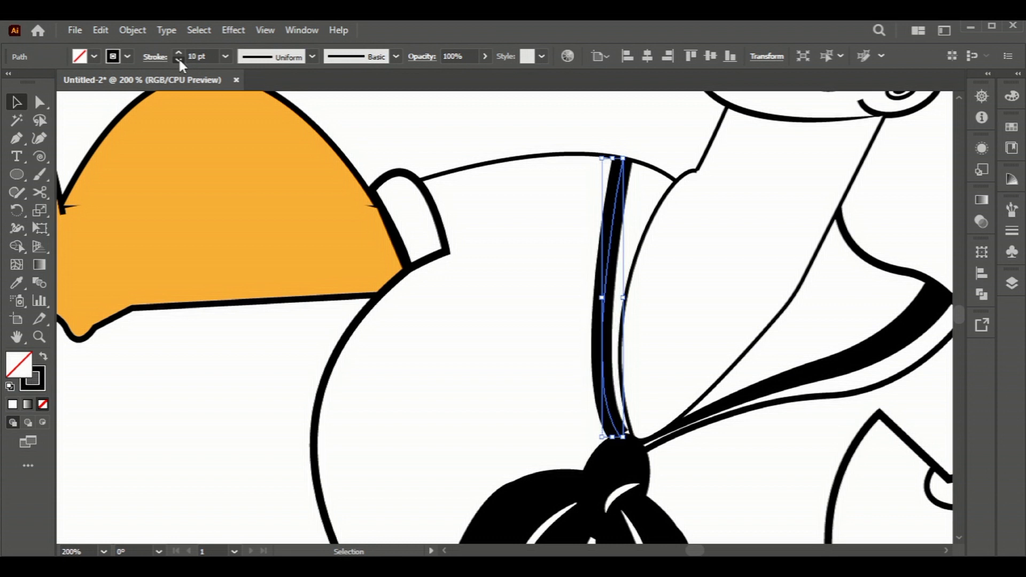
click(178, 58)
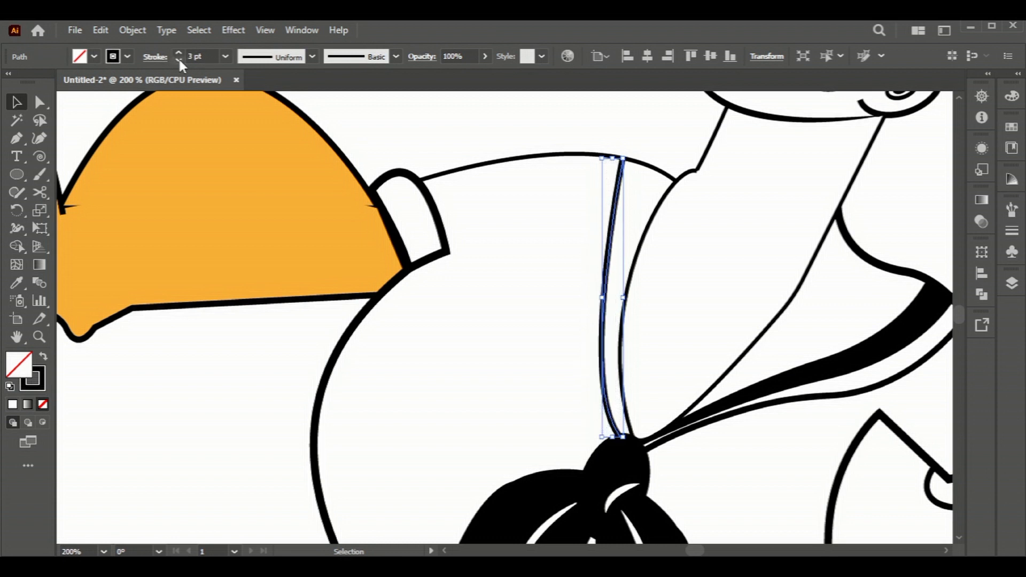
click(17, 228)
drag(623, 161, 633, 159)
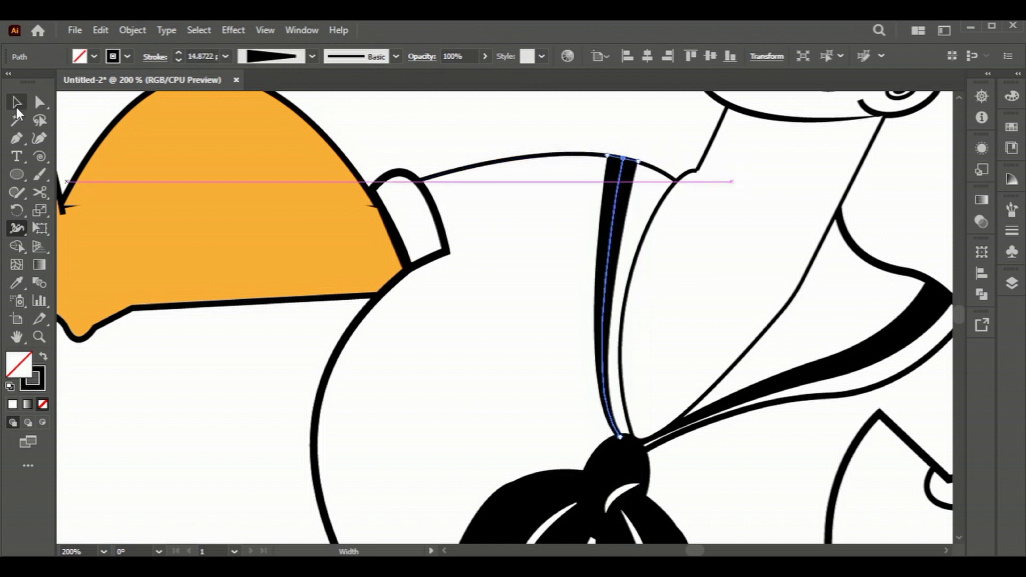
ctrl+click(107, 367)
Pen a second line from the collar's top left to the knot with a 4 pt stroke.
key(p)
click(591, 155)
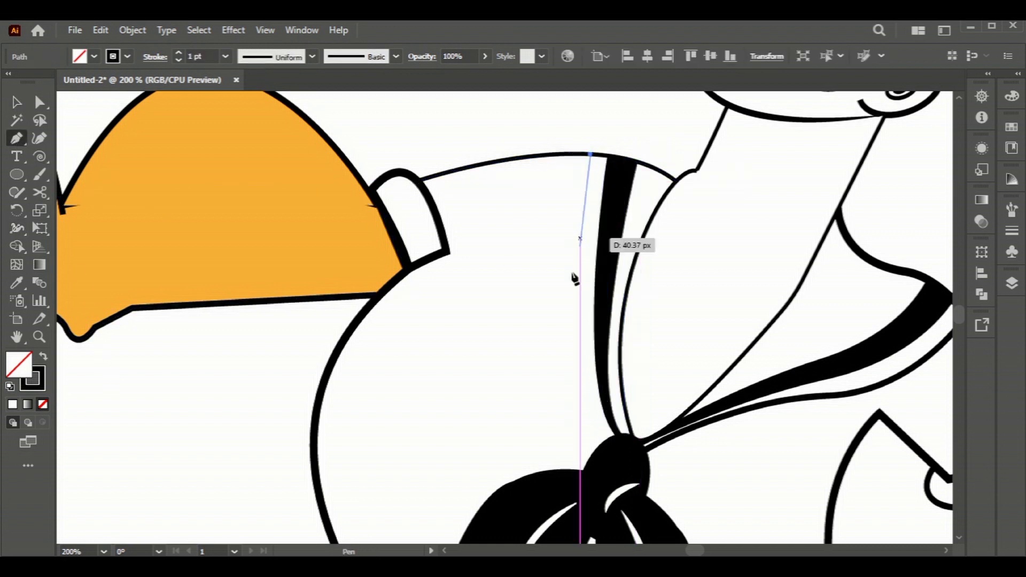
drag(610, 440, 658, 470)
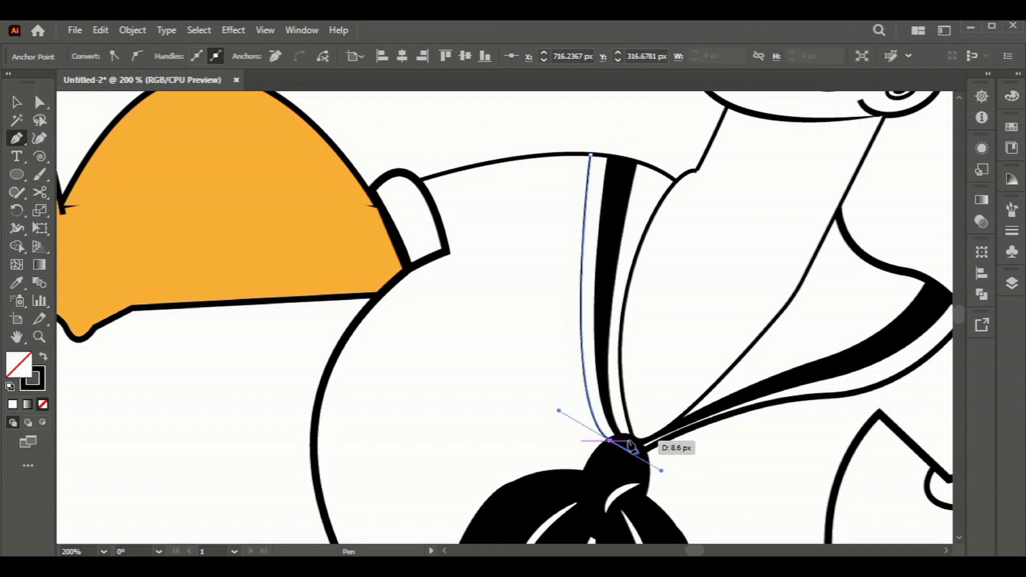
key(v)
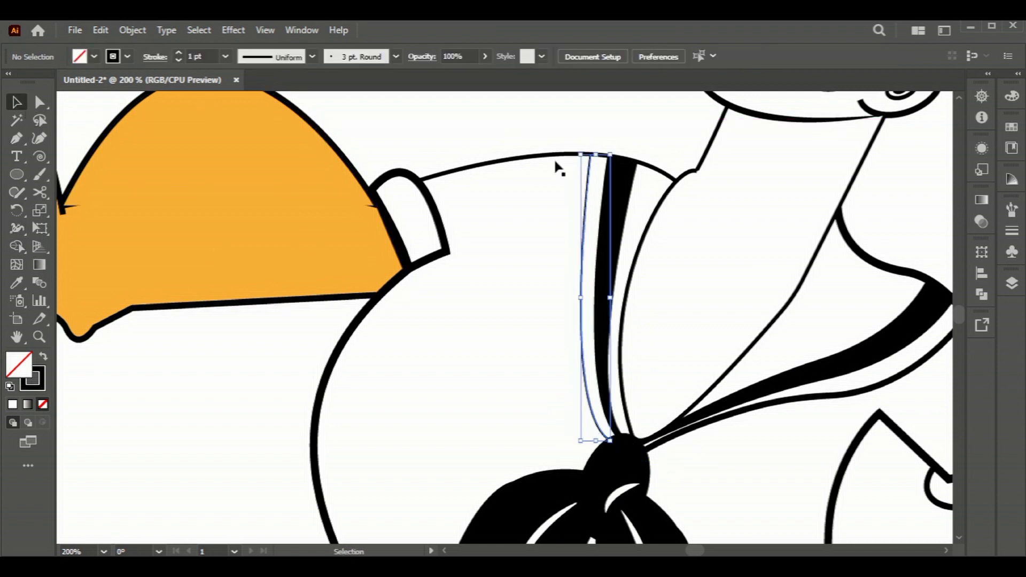
click(180, 53)
click(180, 53)
click(180, 53)
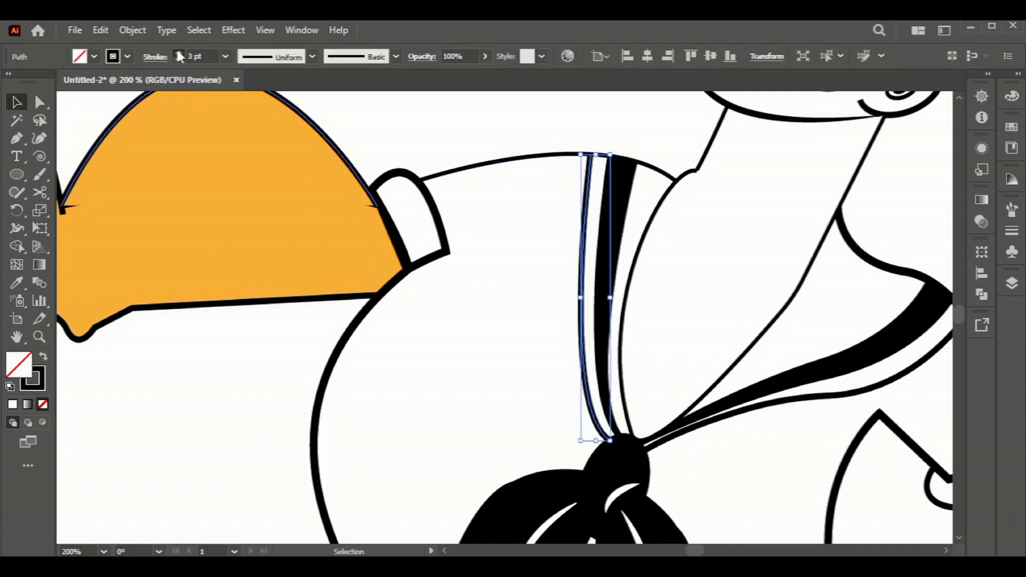
click(396, 127)
scroll(493, 124, down, 3)
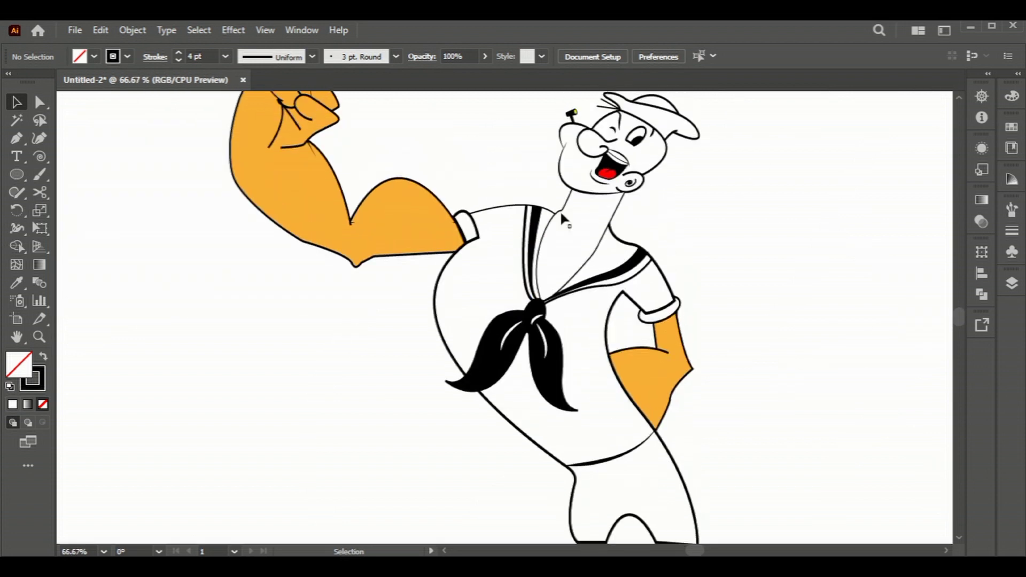
Set the neck outline's stroke to 4 pt.
click(614, 219)
click(180, 52)
click(794, 278)
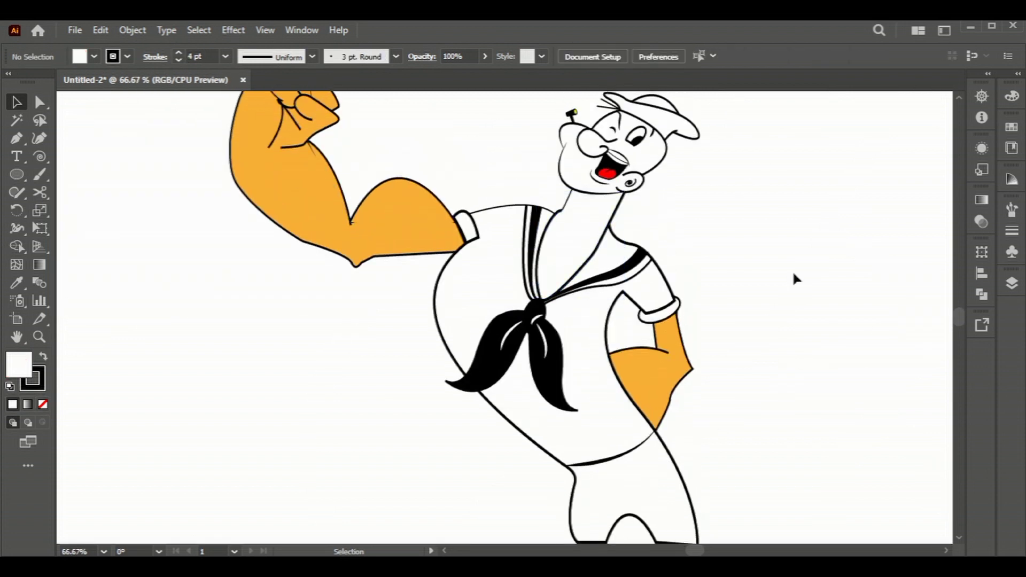
scroll(784, 271, up, 1)
scroll(742, 268, down, 2)
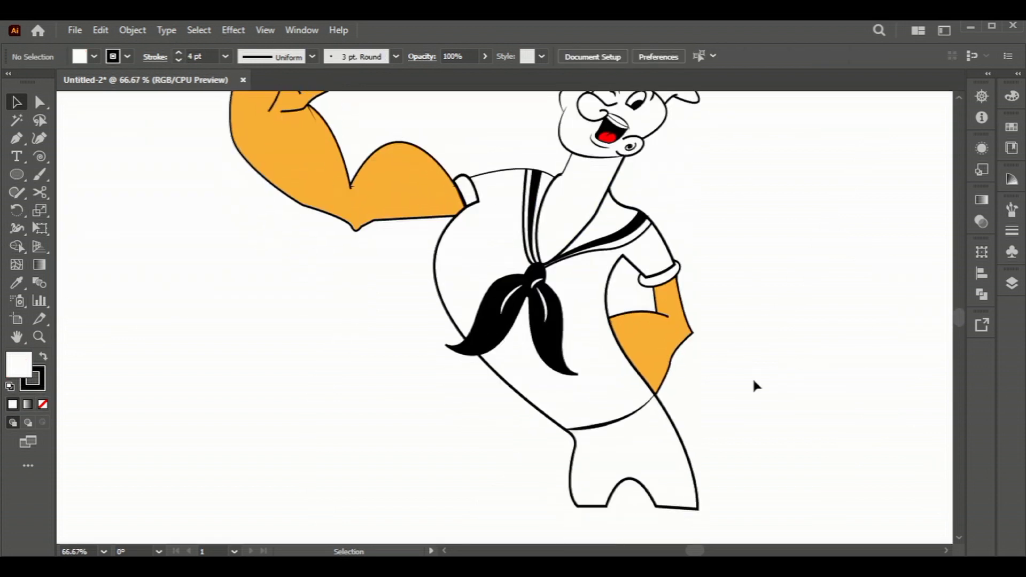
Marquee-select all the Popeye artwork, group it, and drag it about 61 px lower.
drag(471, 189, 251, 131)
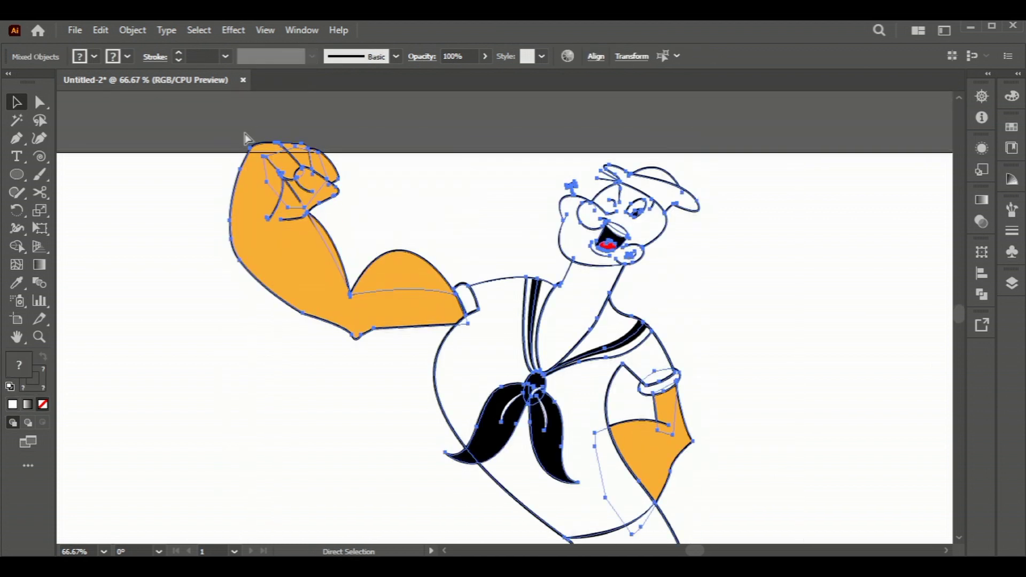
key(ctrl+g)
scroll(555, 347, up, 1)
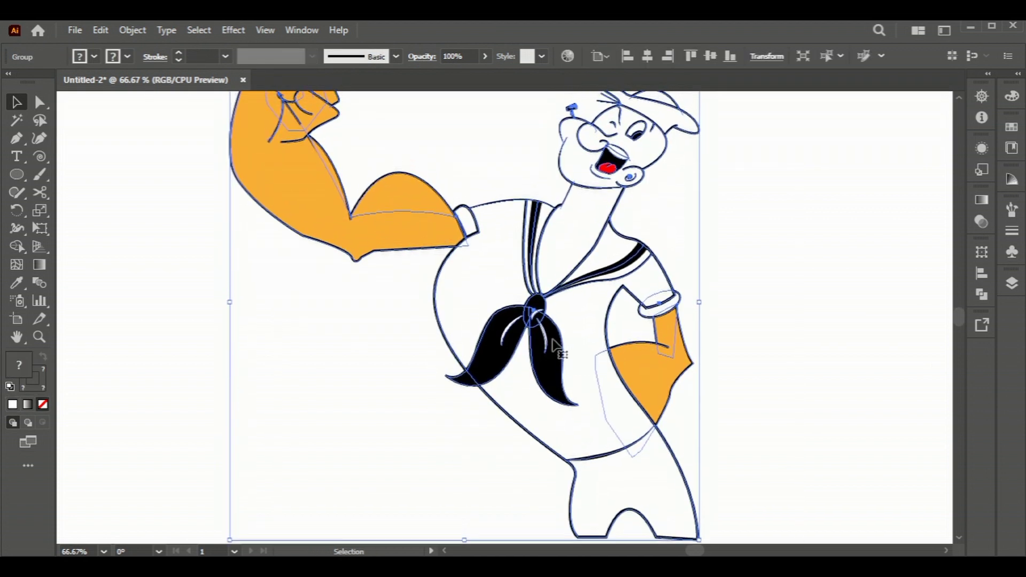
click(838, 351)
scroll(837, 354, down, 4)
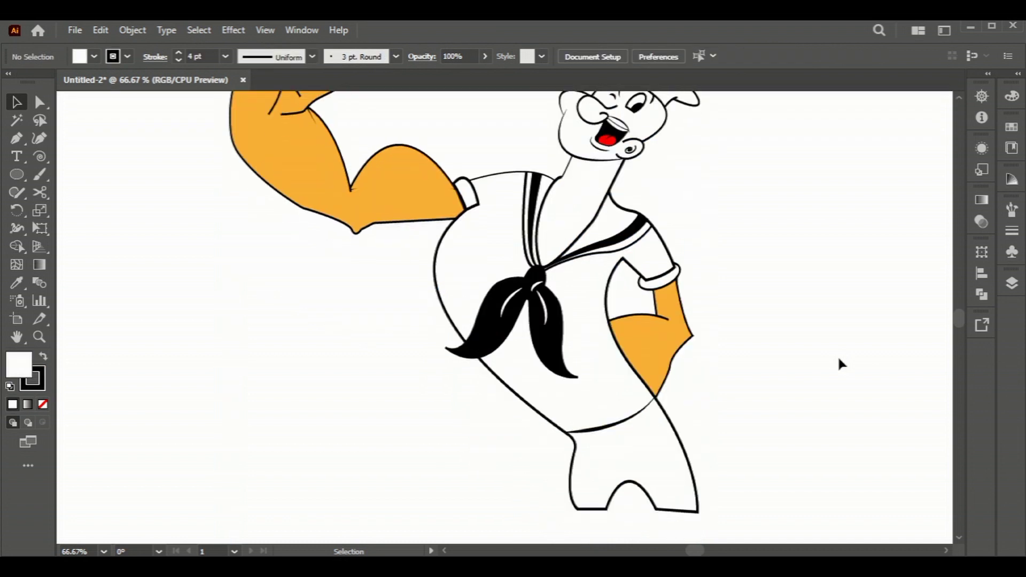
drag(614, 365, 615, 416)
click(758, 460)
Reselect the Popeye group, open its context menu, then deselect and pick the bicep bump shape.
scroll(758, 460, up, 4)
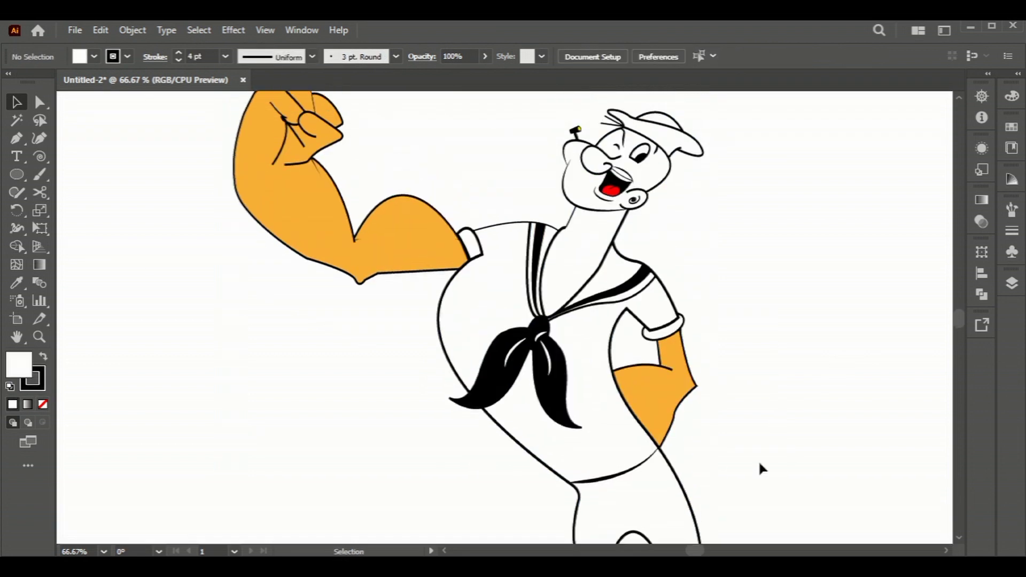
click(426, 240)
right_click(470, 320)
click(701, 437)
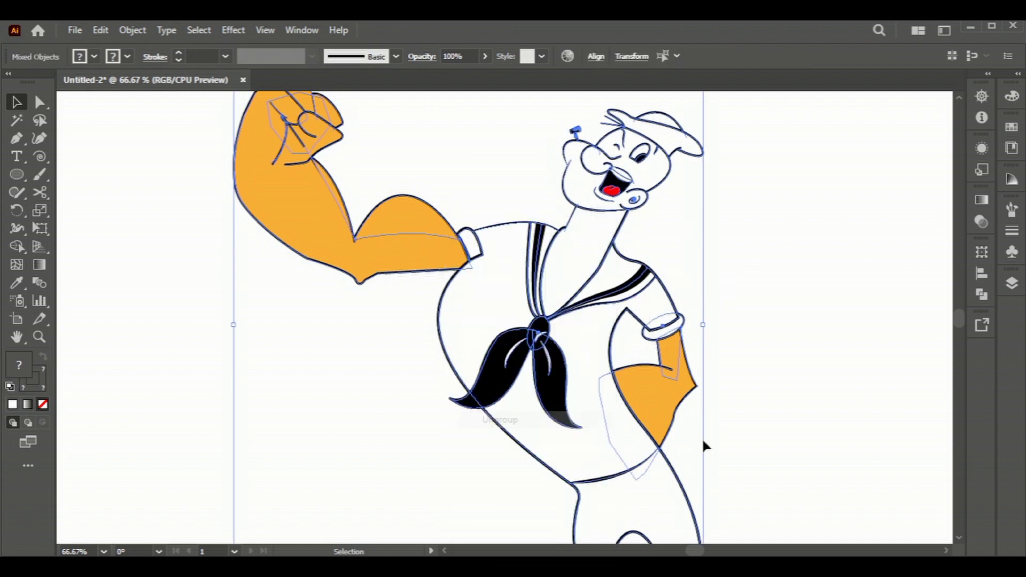
click(392, 211)
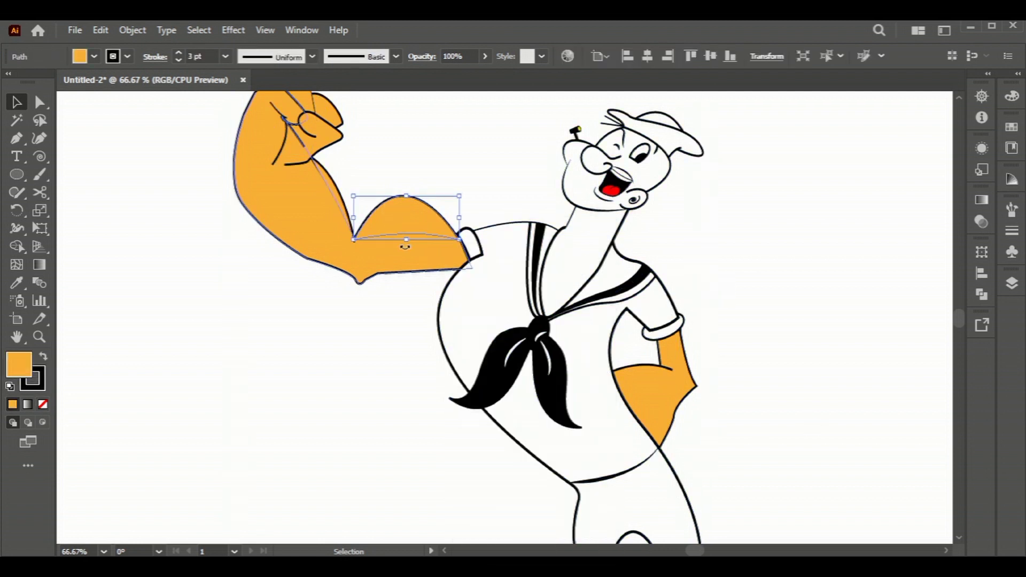
click(796, 222)
scroll(728, 271, up, 1)
scroll(730, 272, up, 1)
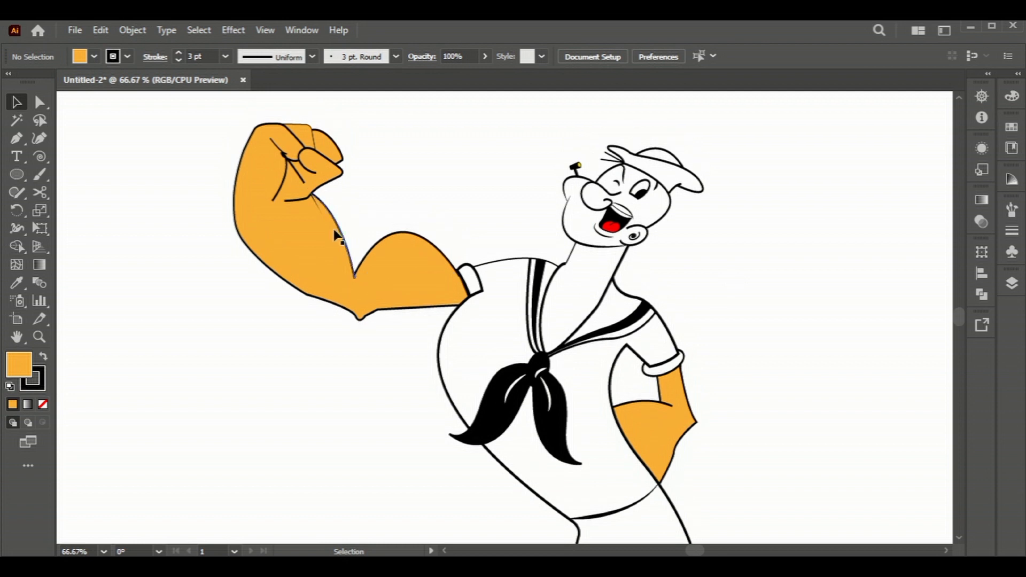
click(336, 235)
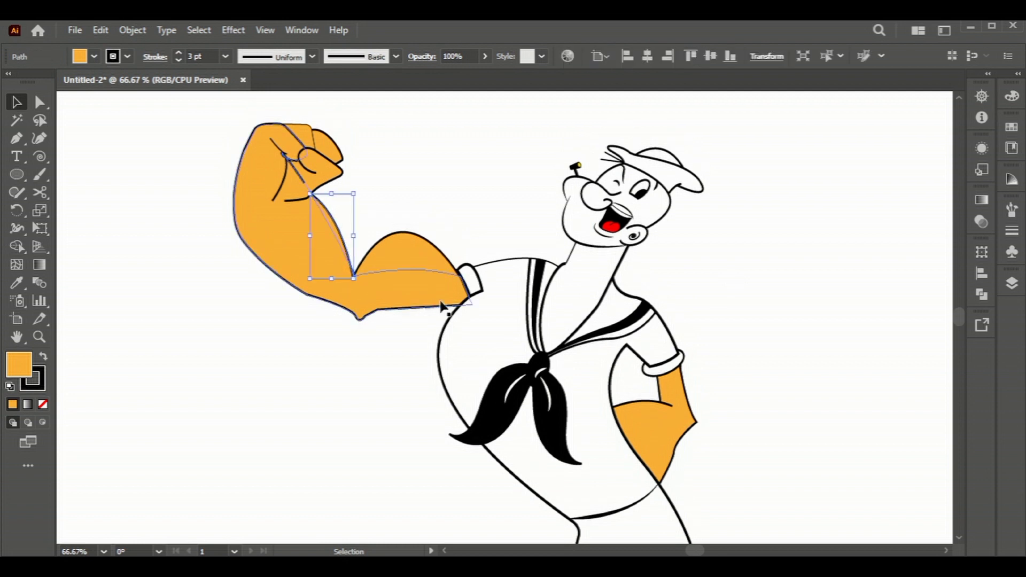
click(714, 282)
scroll(372, 286, up, 4)
key(a)
mouse_move(184, 103)
mouse_down()
mouse_move(343, 259)
mouse_move(385, 262)
mouse_move(378, 256)
mouse_up()
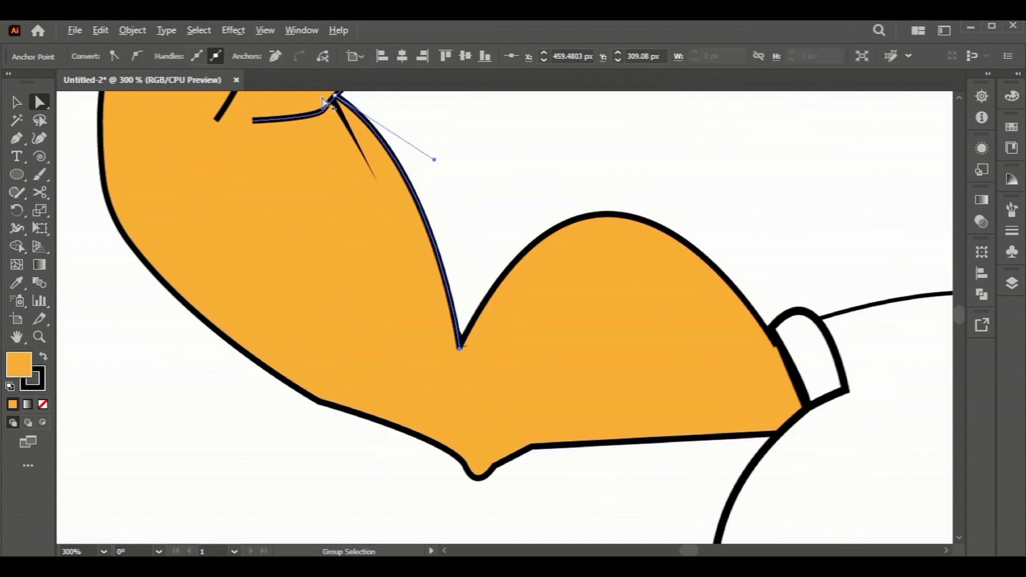
scroll(324, 101, up, 1)
scroll(344, 155, up, 1)
drag(329, 215, 320, 222)
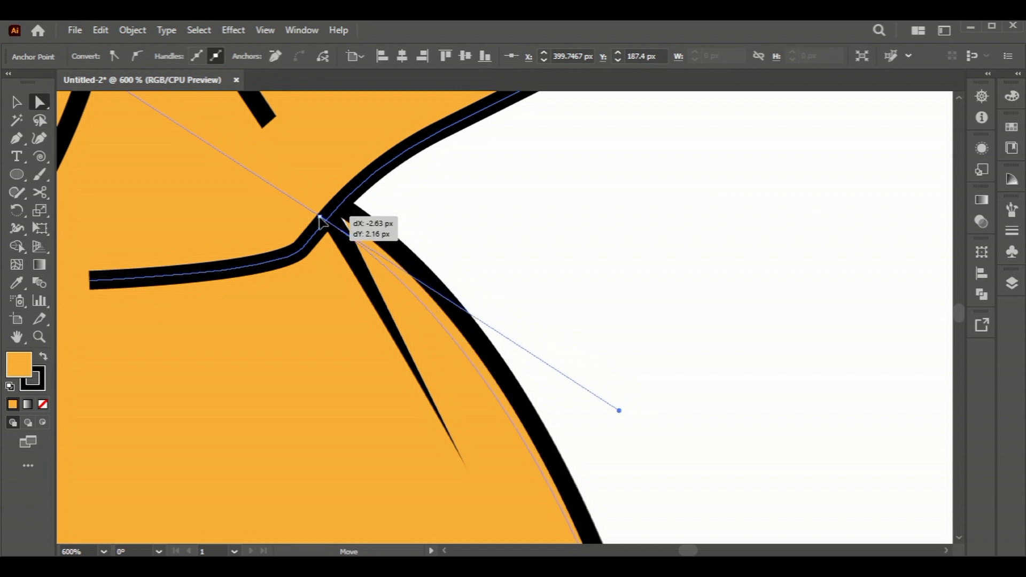
scroll(374, 286, down, 4)
key(v)
click(618, 243)
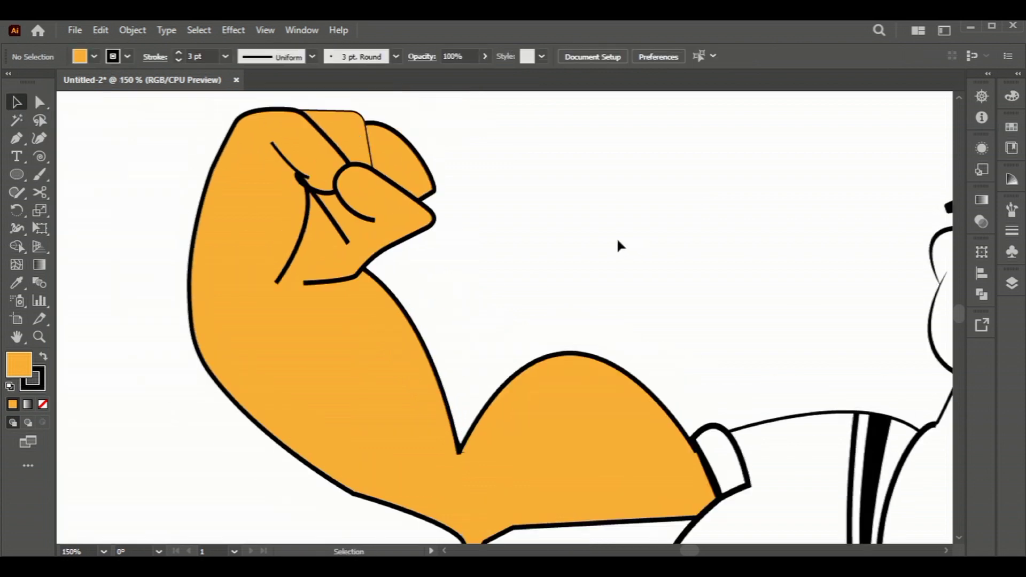
scroll(618, 245, up, 2)
click(361, 162)
click(179, 52)
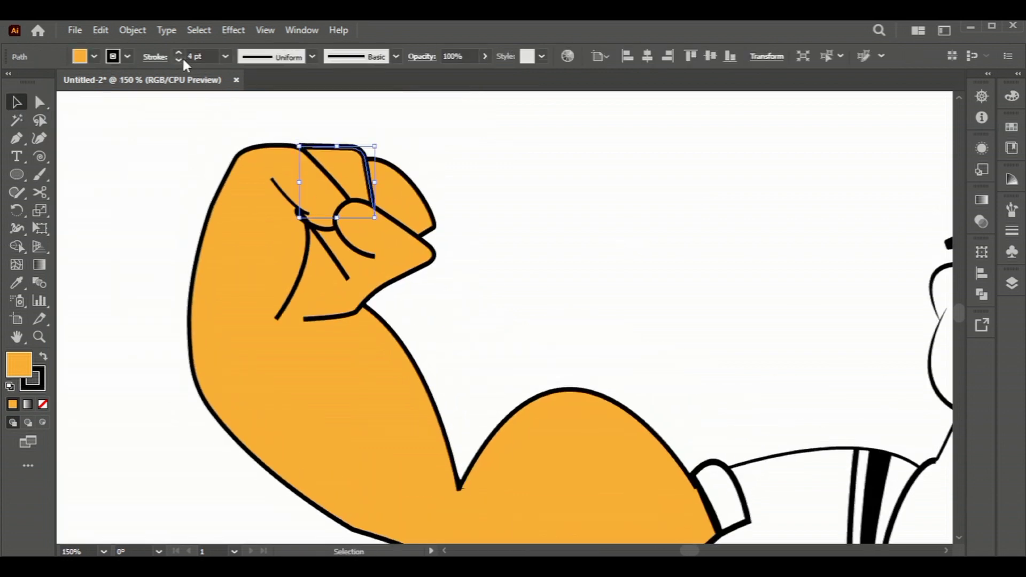
click(587, 219)
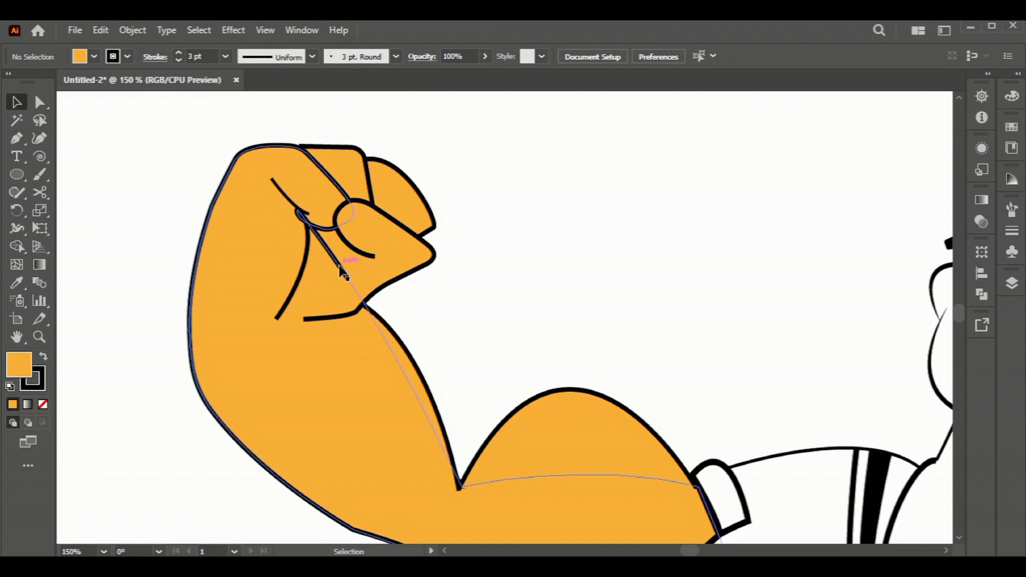
scroll(522, 287, down, 2)
click(281, 276)
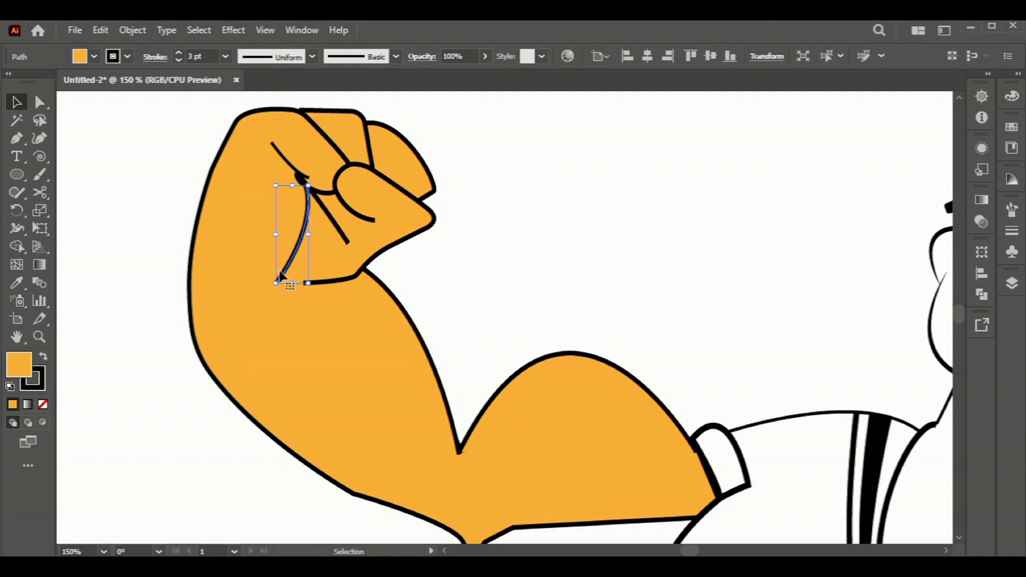
click(502, 279)
scroll(503, 279, down, 3)
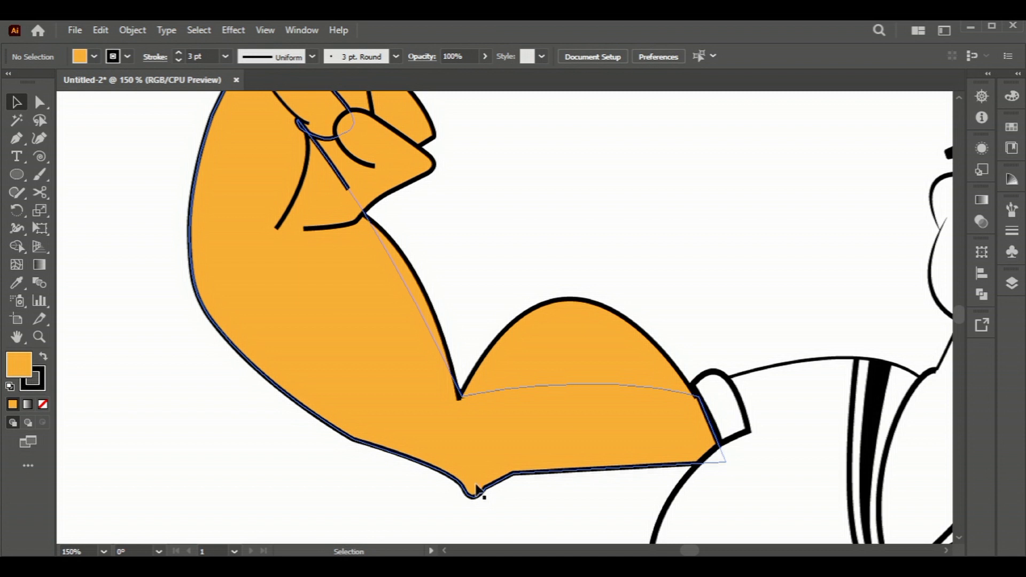
scroll(477, 487, down, 7)
click(742, 275)
click(756, 247)
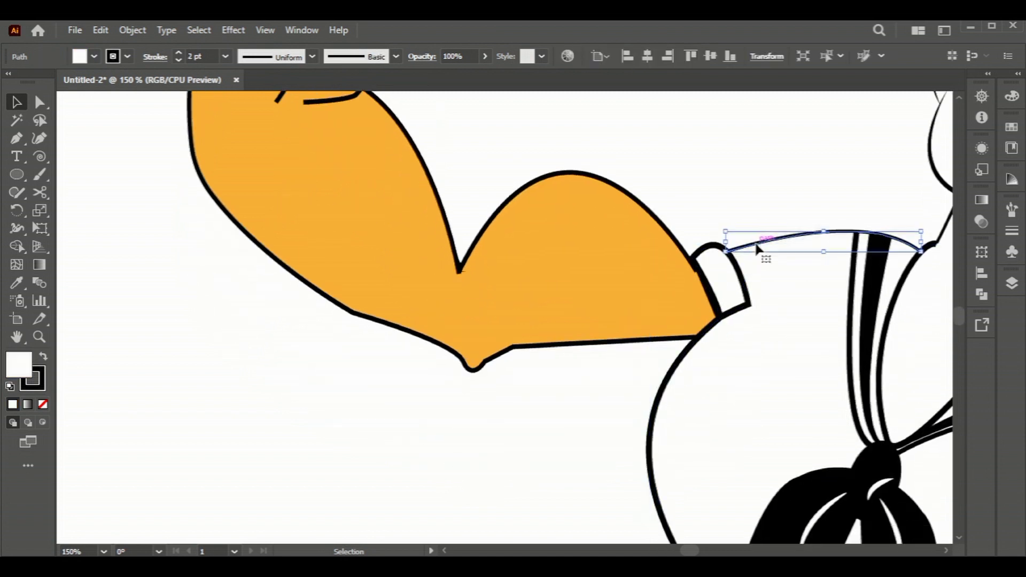
click(722, 178)
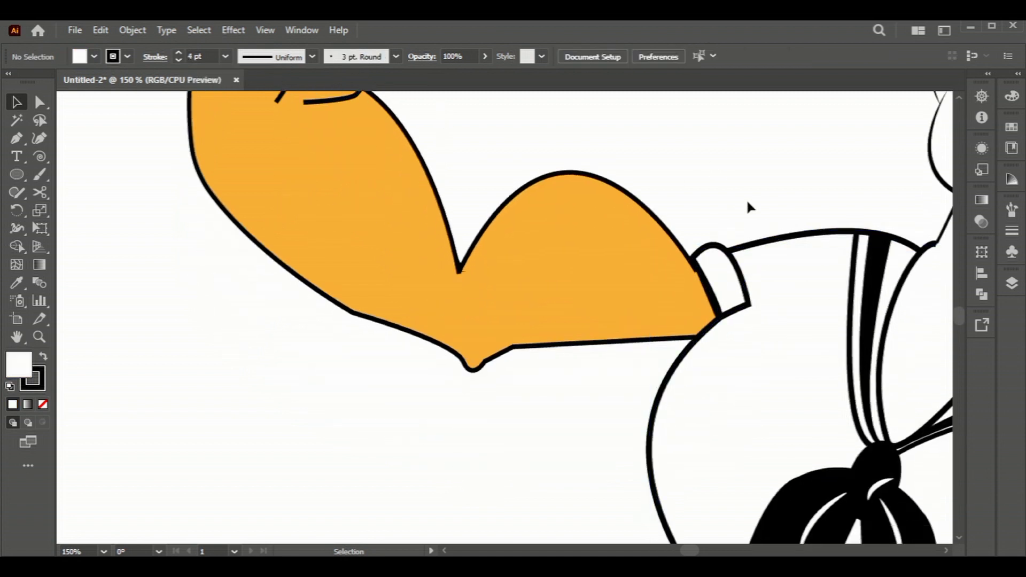
alt+scroll(746, 198, down, 1)
scroll(944, 549, right, 5)
scroll(944, 549, right, 6)
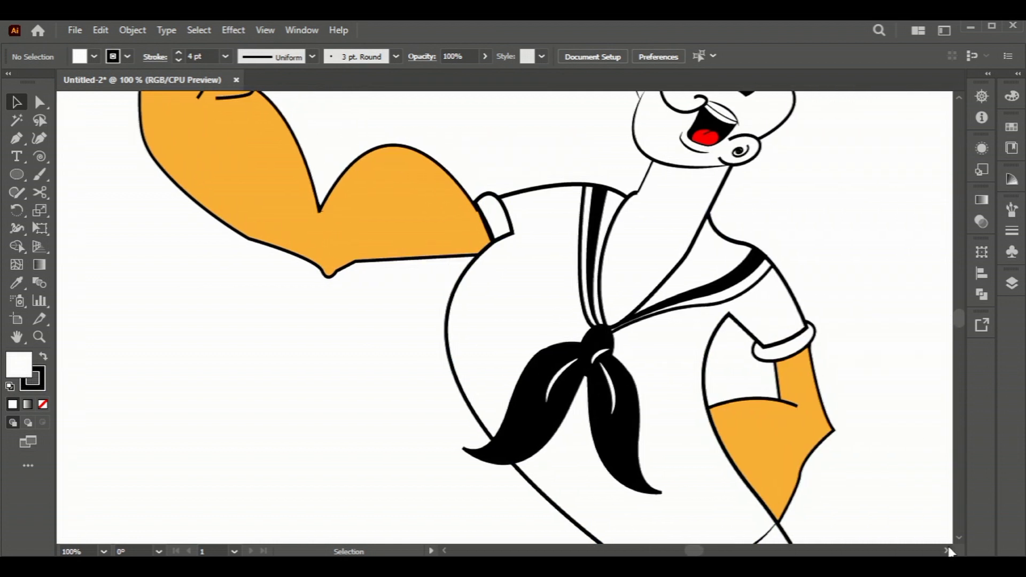
scroll(798, 420, down, 8)
scroll(843, 234, up, 1)
scroll(811, 237, up, 3)
scroll(812, 238, up, 6)
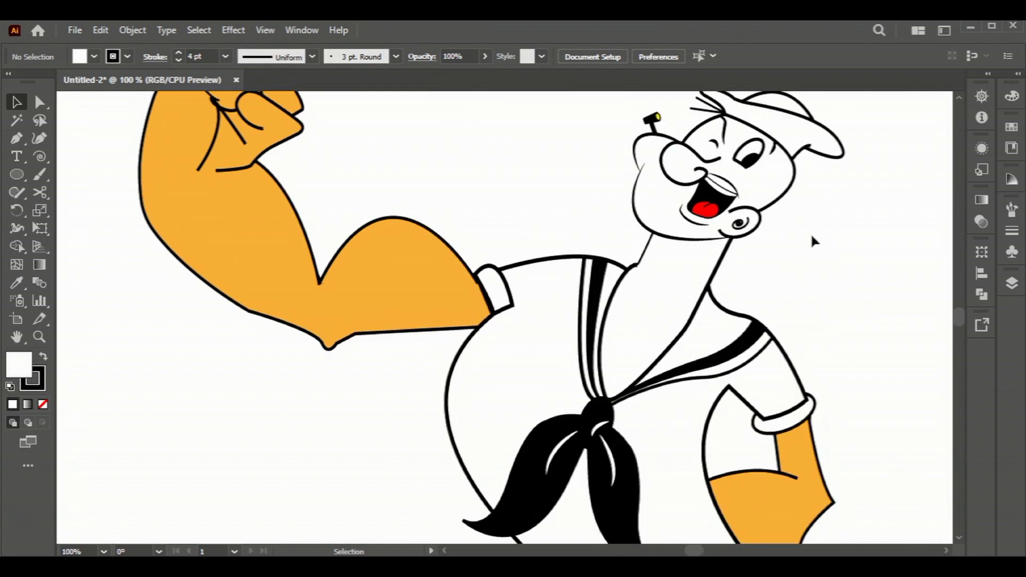
scroll(811, 238, up, 3)
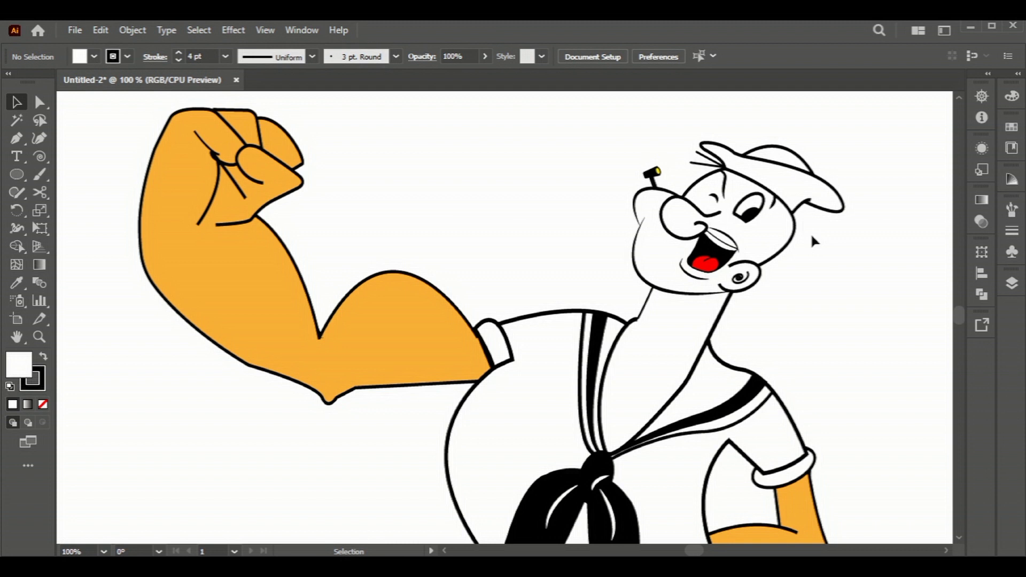
click(649, 307)
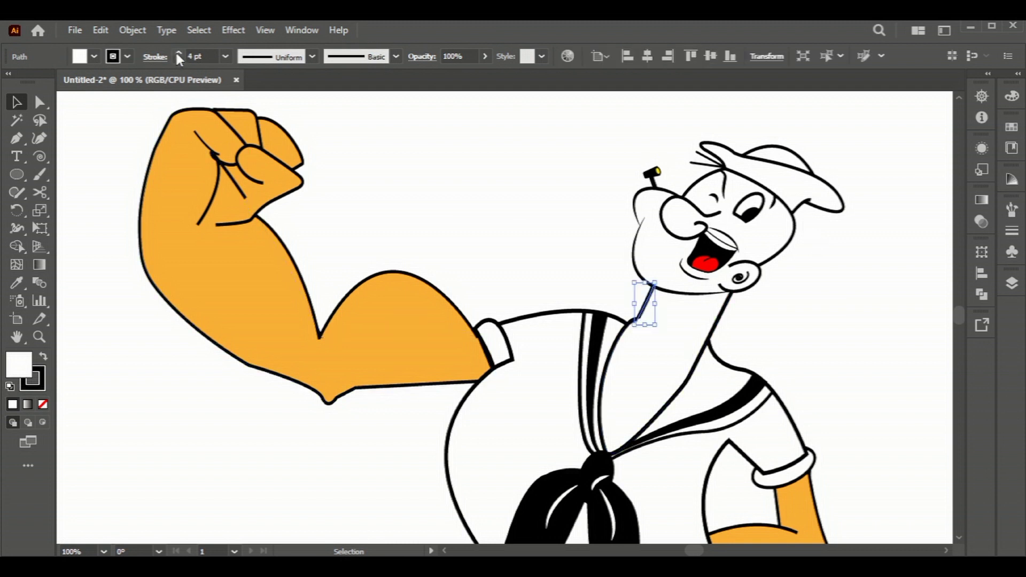
click(899, 381)
scroll(647, 332, up, 4)
click(690, 238)
key(shift+m)
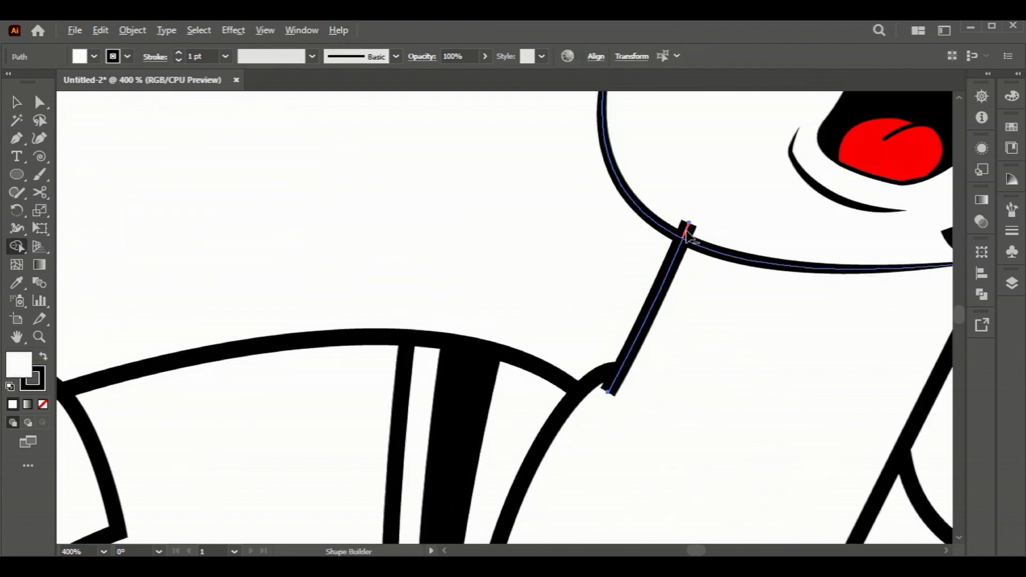
scroll(667, 246, up, 3)
key(v)
click(259, 245)
scroll(694, 251, down, 5)
scroll(892, 319, down, 4)
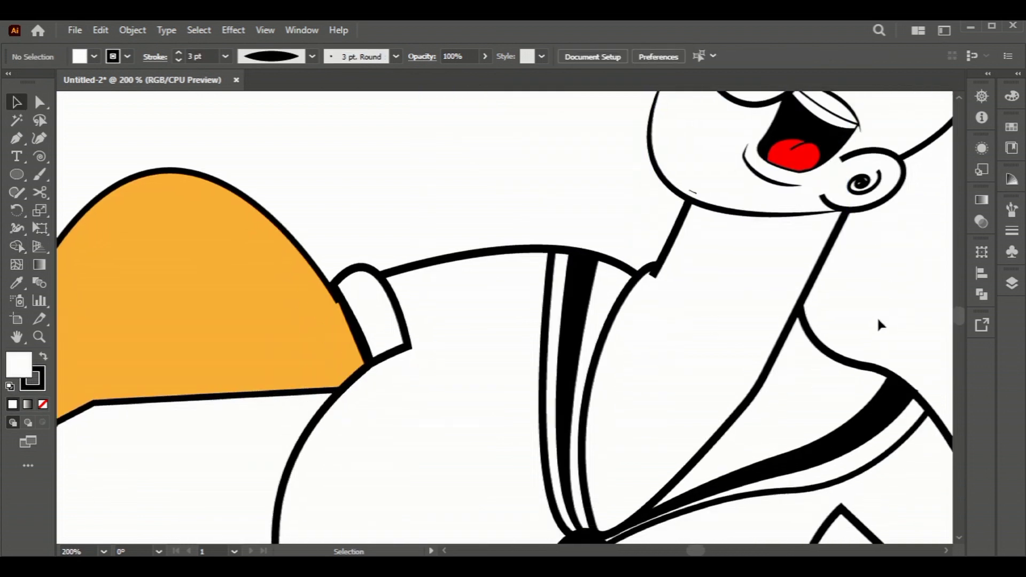
scroll(877, 323, down, 2)
scroll(871, 325, down, 1)
scroll(854, 347, down, 1)
scroll(775, 374, down, 2)
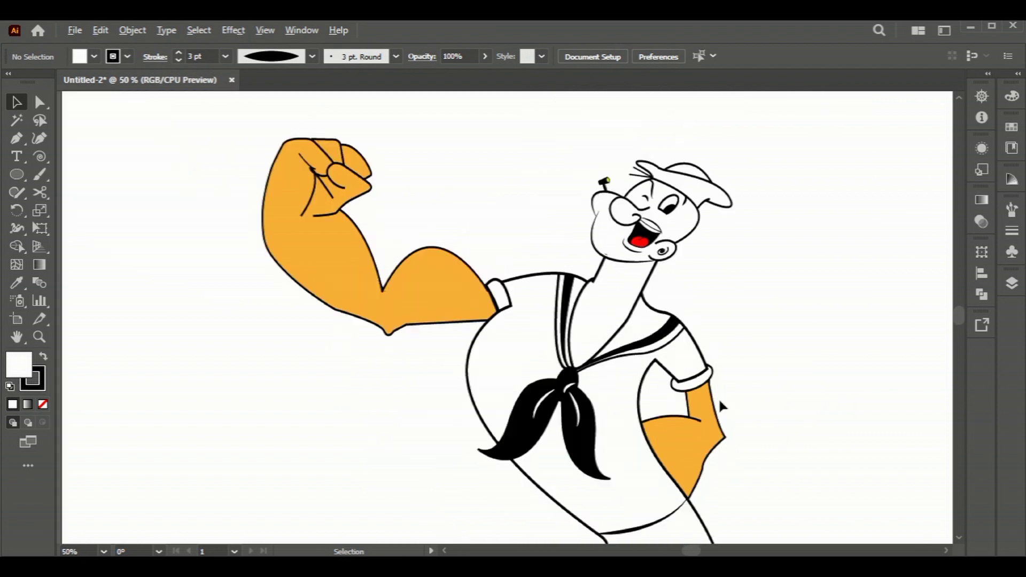
scroll(721, 401, down, 2)
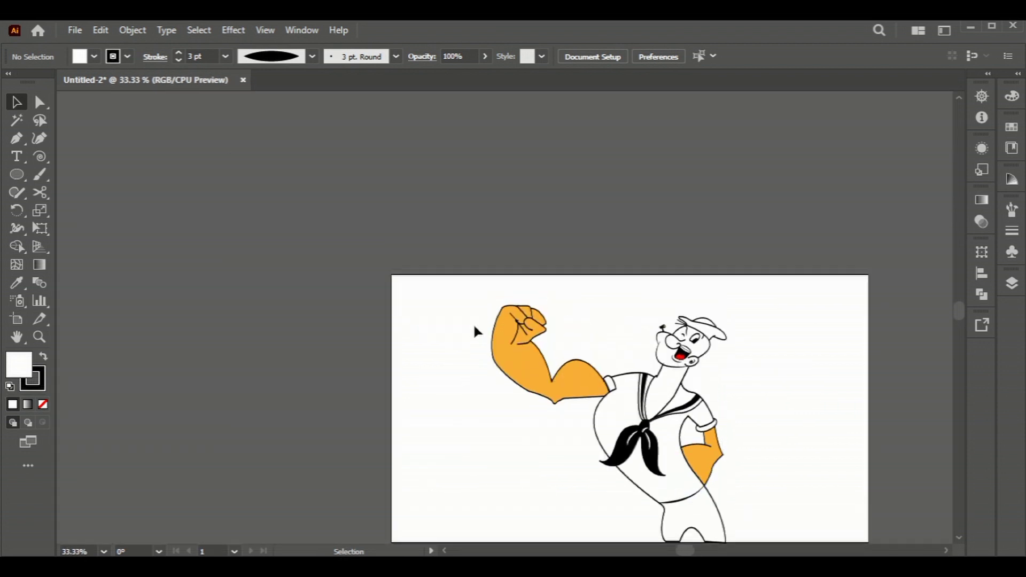
Select the orange arm and marquee all its anchor points with Direct Selection, then deselect.
drag(535, 398, 559, 431)
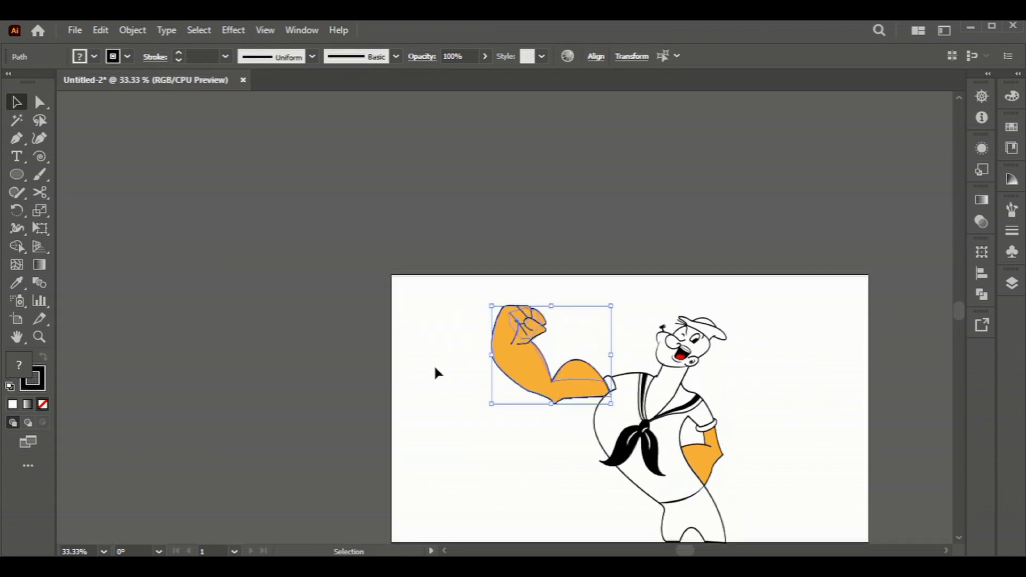
click(41, 102)
drag(455, 278, 514, 352)
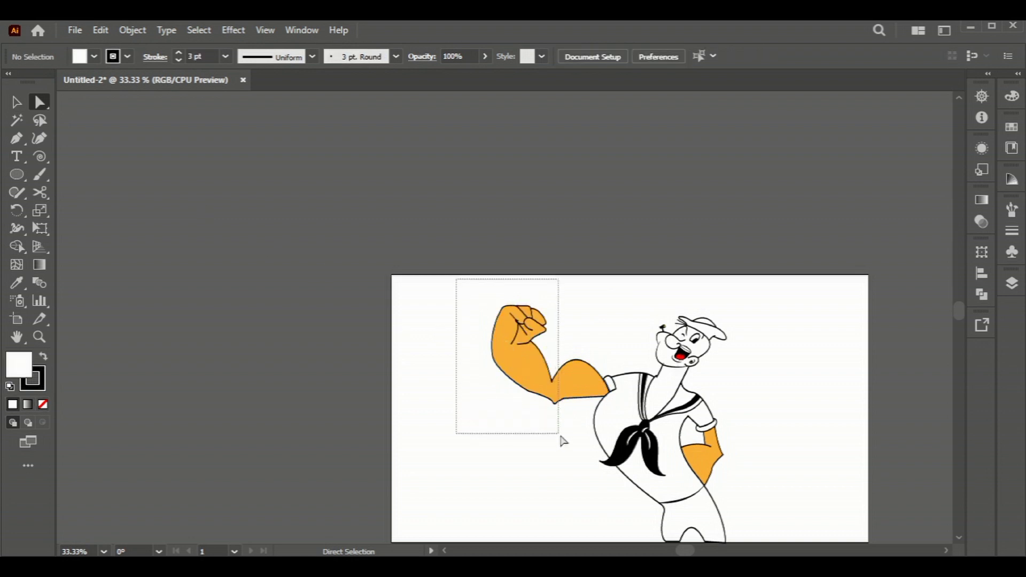
drag(561, 440, 561, 440)
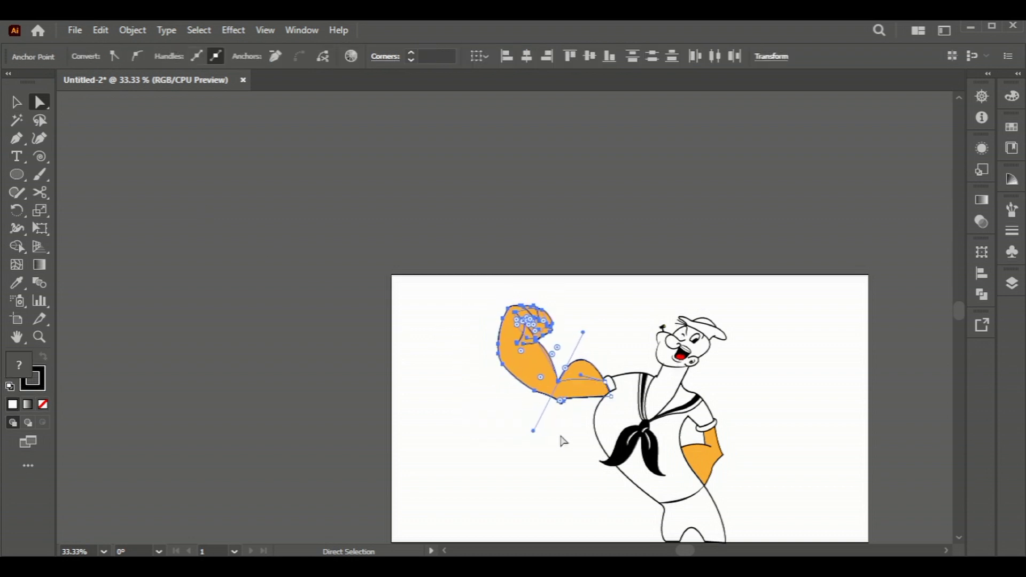
click(620, 406)
scroll(568, 385, up, 2)
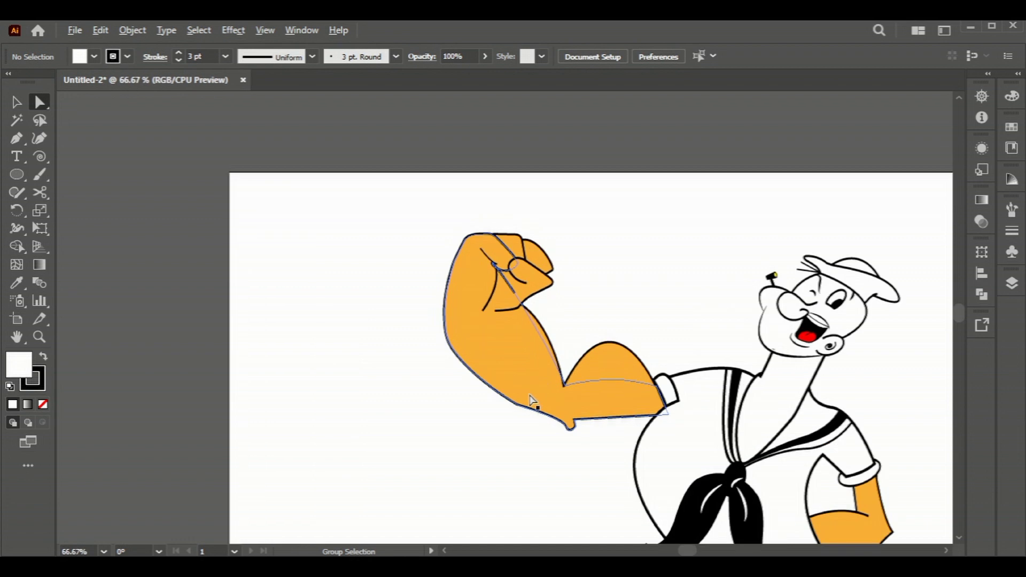
Reshape the elbow notch's curve by its handle and round its upper corner with the corner widget.
click(571, 430)
scroll(569, 442, up, 4)
drag(573, 392, 580, 383)
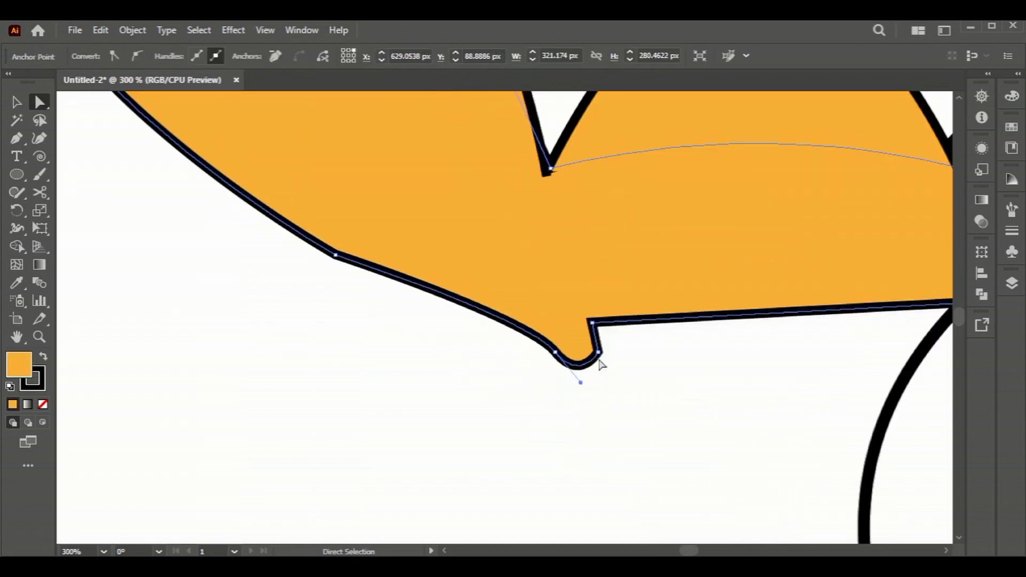
shift+click(598, 351)
drag(557, 342, 627, 352)
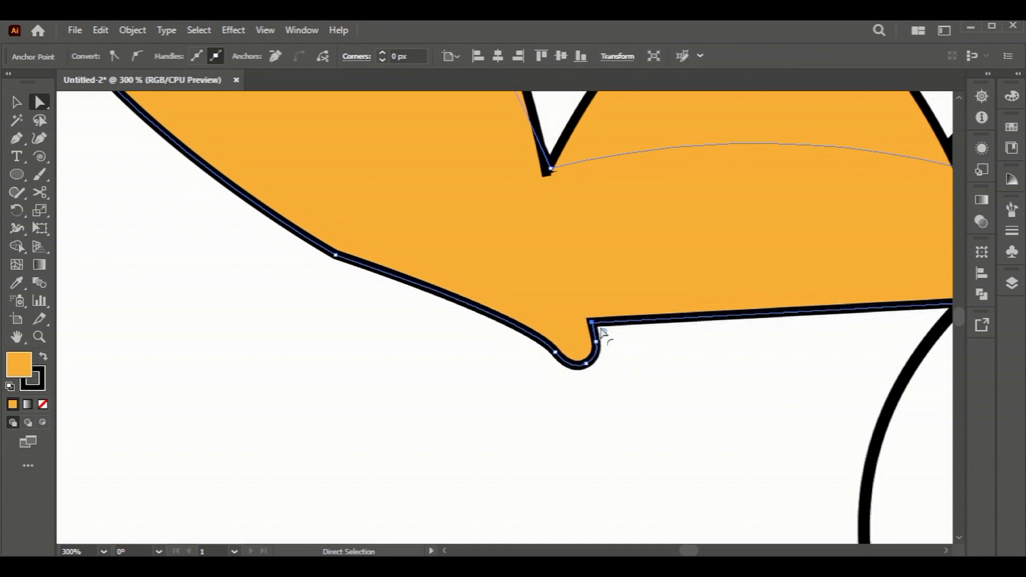
click(635, 381)
scroll(634, 390, down, 2)
scroll(634, 408, down, 3)
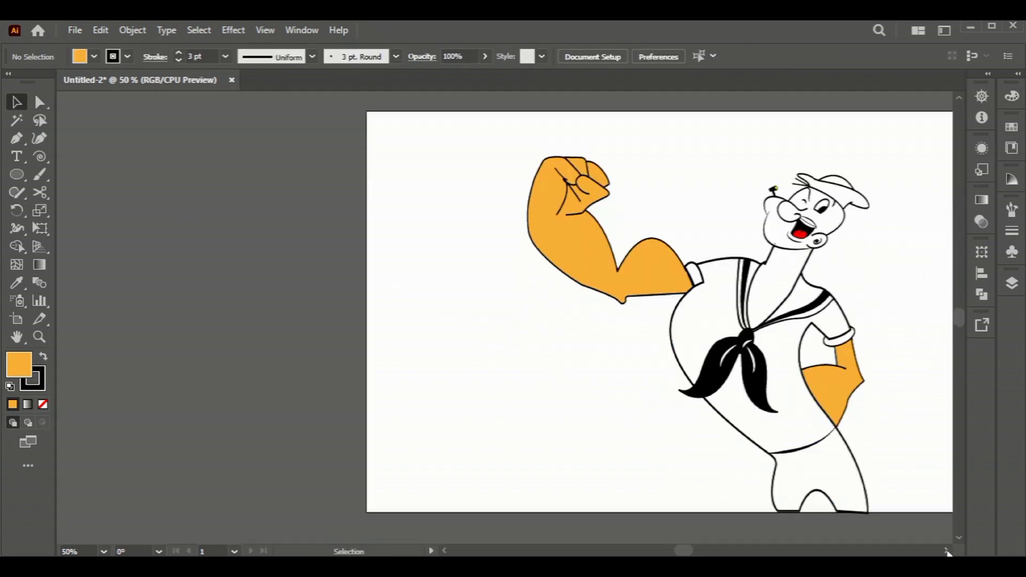
scroll(947, 552, right, 3)
Fill the chest area inside the sailor collar with orange from the Swatches panel.
scroll(772, 422, up, 1)
click(577, 319)
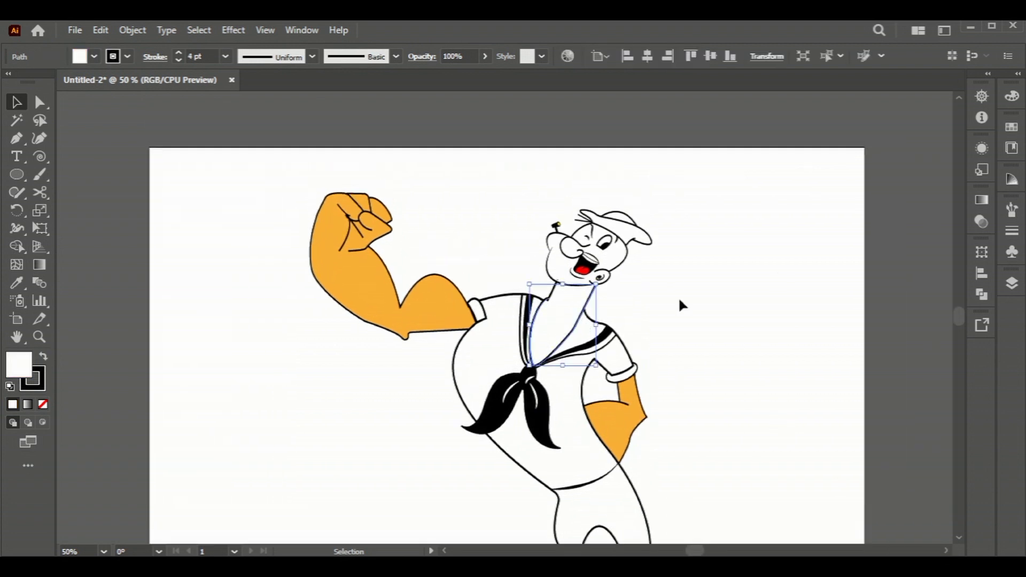
click(1012, 127)
click(963, 167)
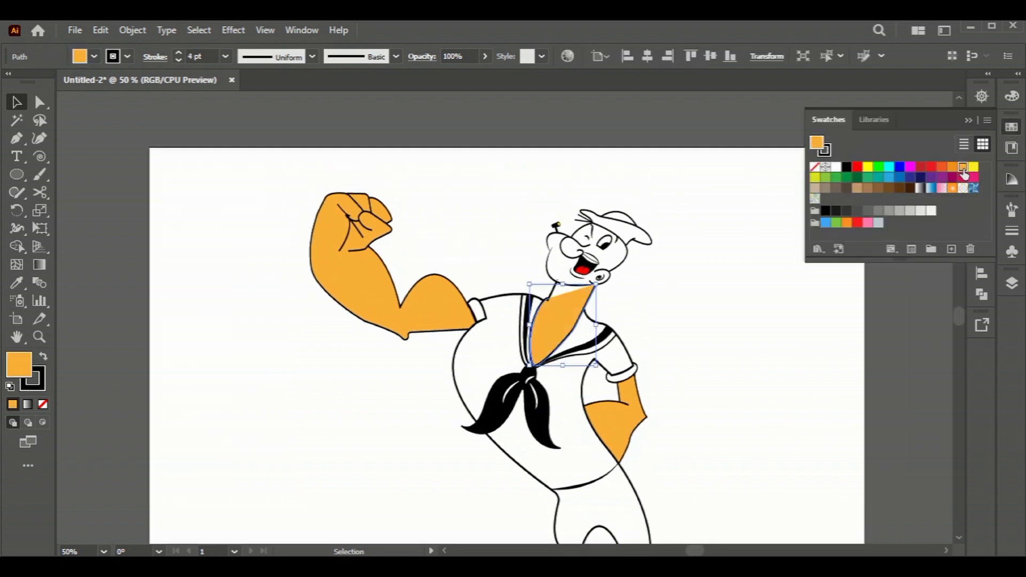
click(553, 294)
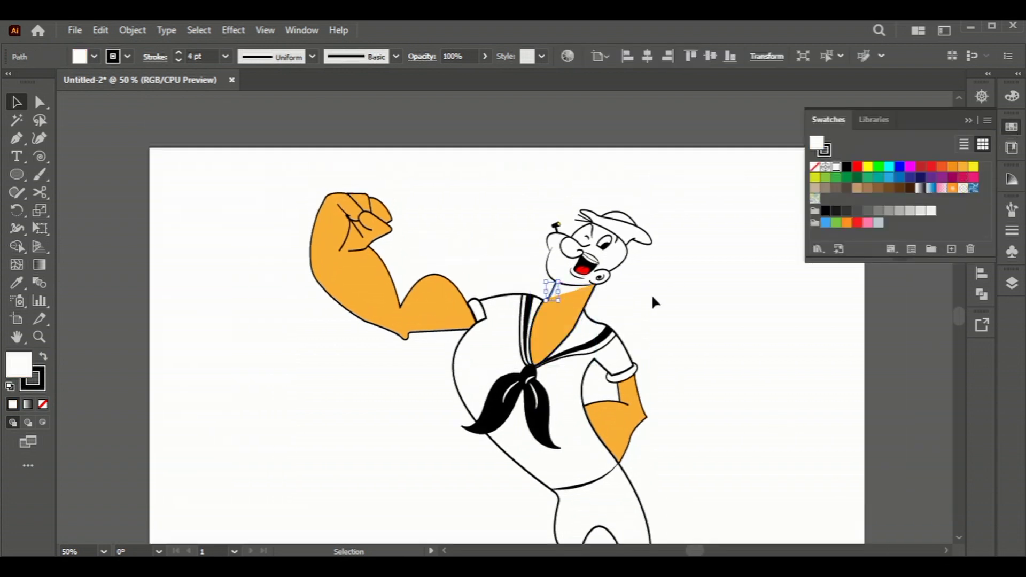
click(968, 122)
scroll(676, 310, up, 2)
click(453, 329)
click(169, 148)
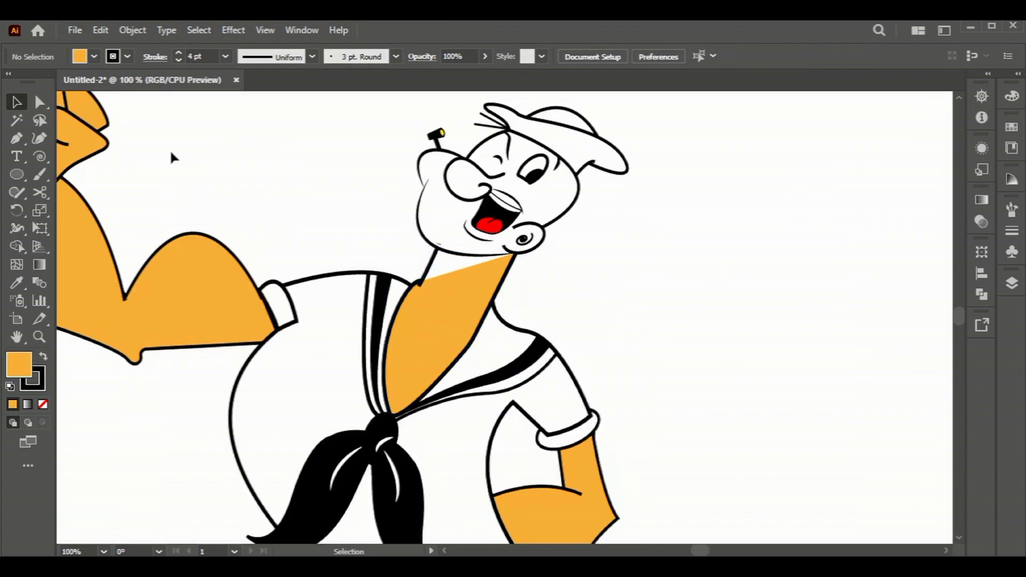
Draw a small ellipse to the right of Popeye's hat.
click(17, 175)
drag(755, 130, 815, 170)
key(v)
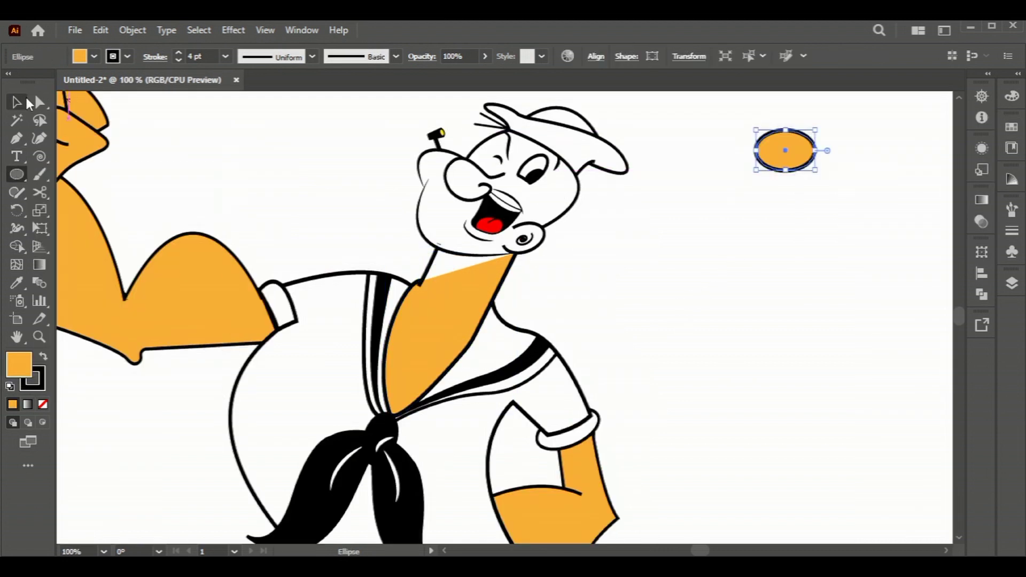
Edit the swatch into a pale peach CMYK colour (M 18, Y 45) and move the ellipse further right.
click(1011, 126)
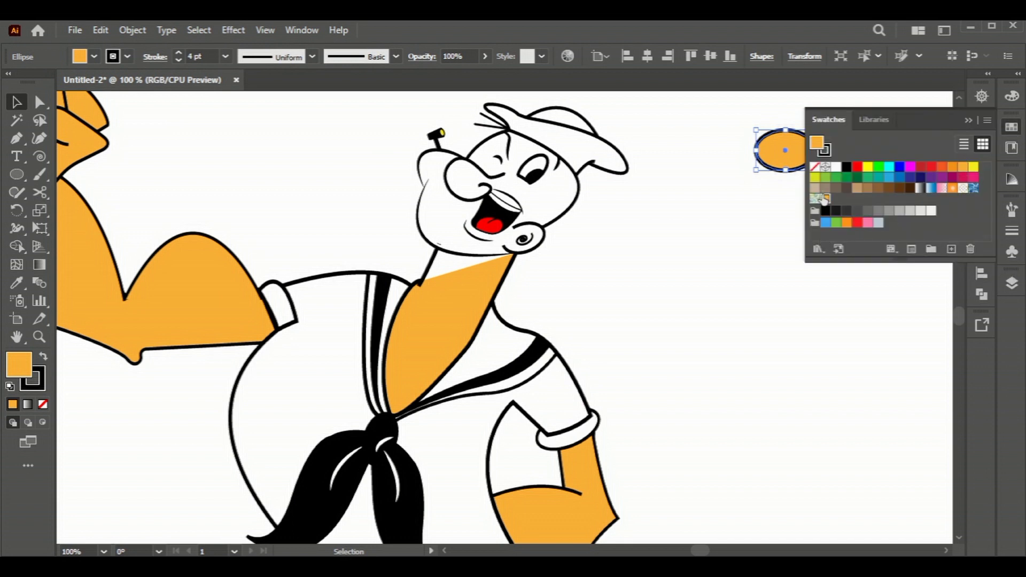
double_click(823, 199)
click(949, 275)
click(900, 337)
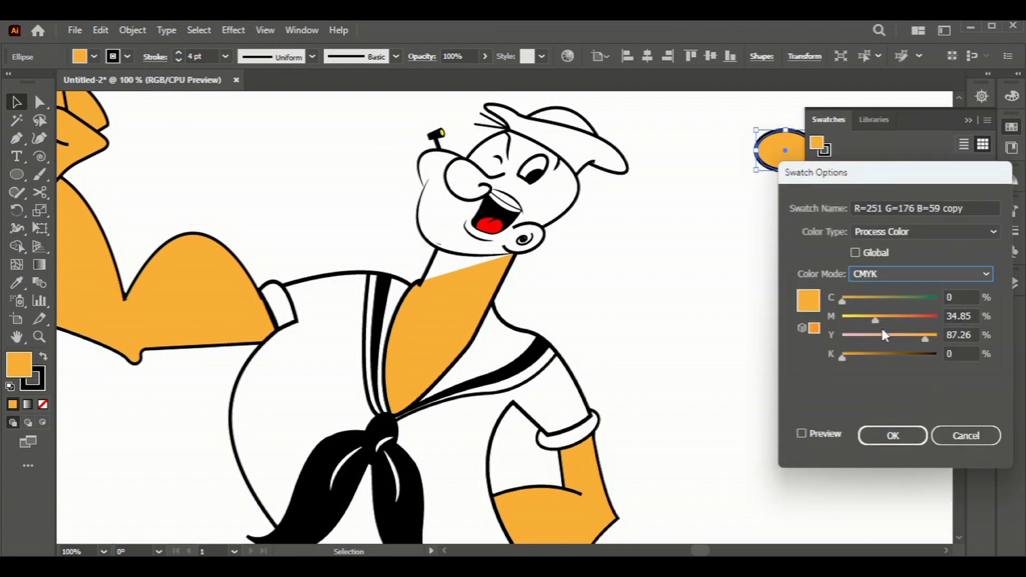
drag(922, 340, 884, 336)
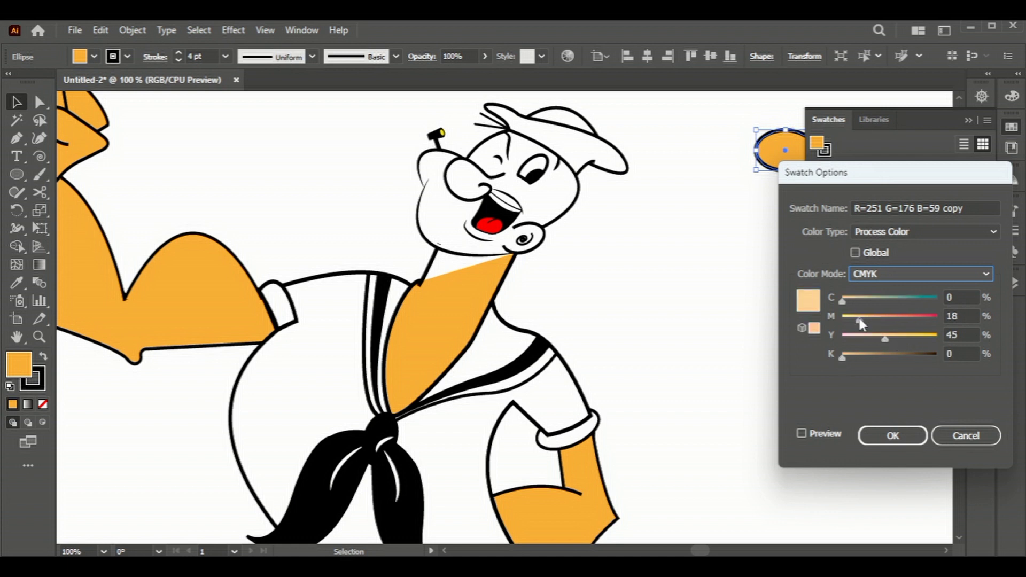
click(893, 435)
click(967, 120)
drag(786, 149, 854, 143)
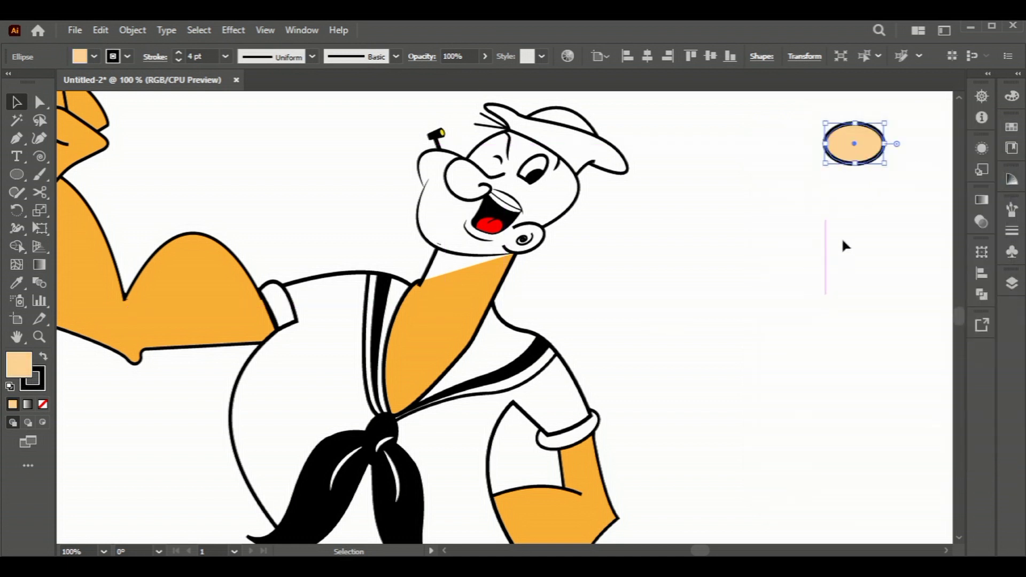
click(722, 291)
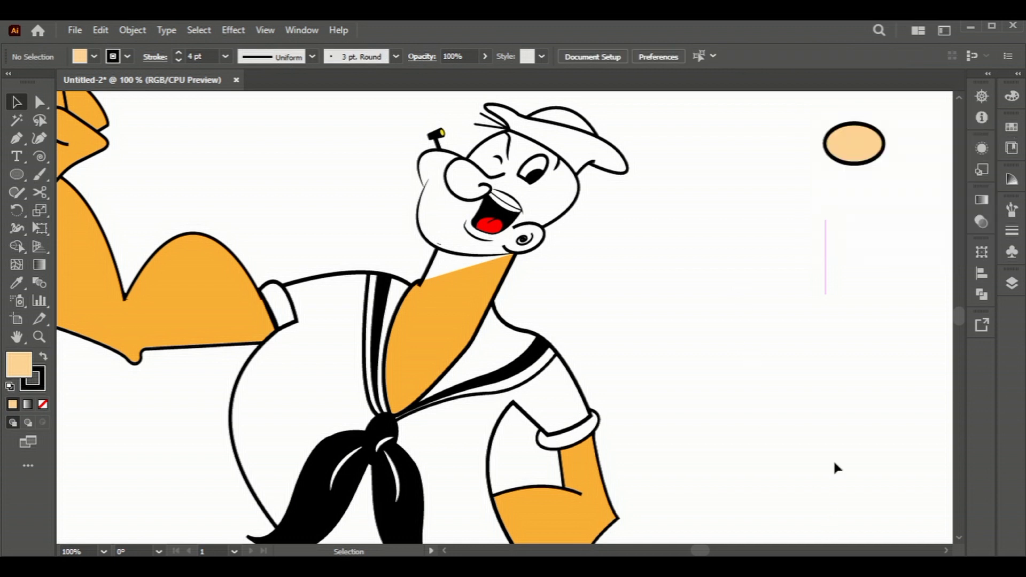
Fill the collar opening, glove, arm hump and lower arm with the light peach swatch.
scroll(689, 502, down, 2)
click(460, 271)
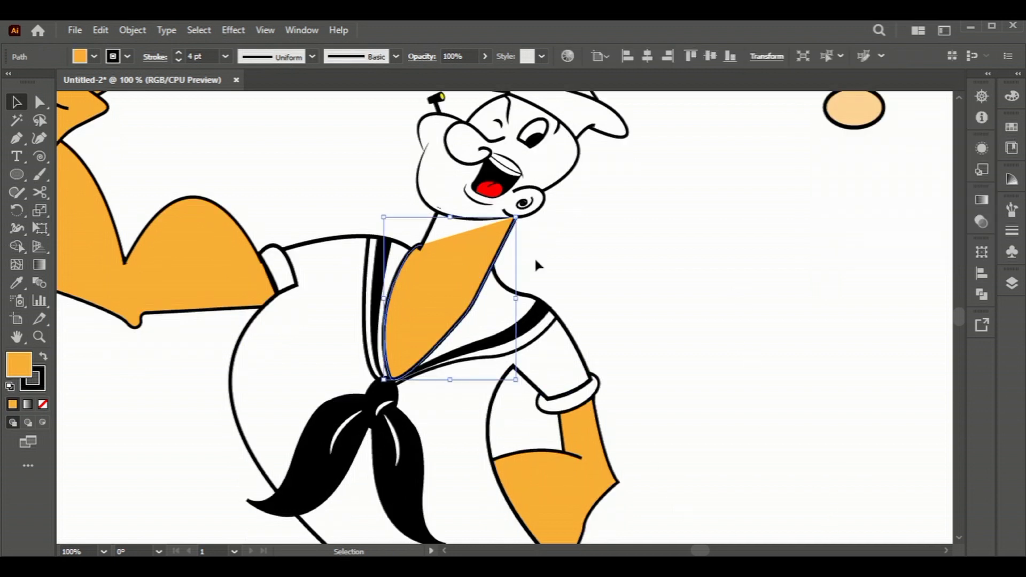
click(1011, 127)
click(823, 200)
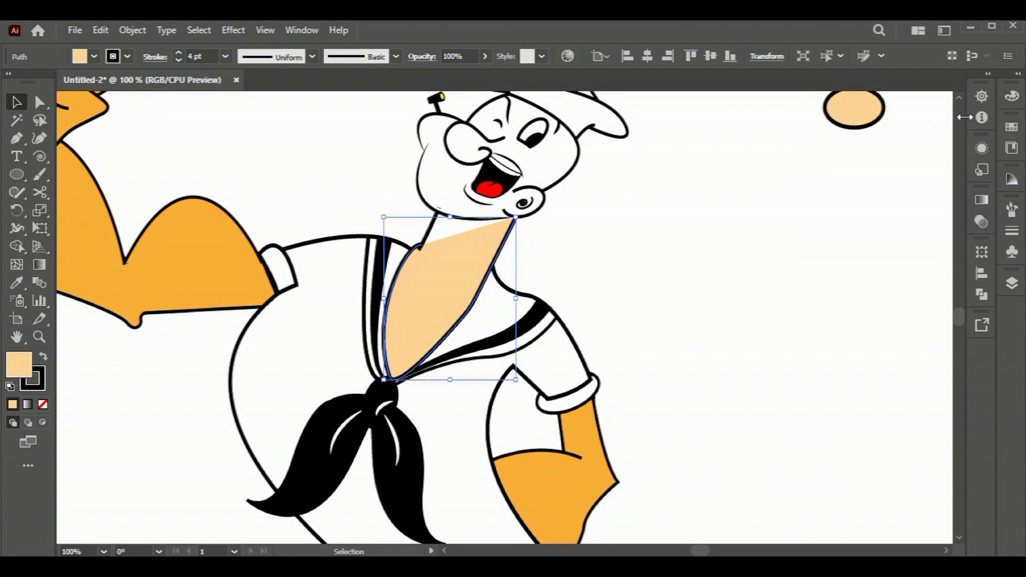
click(703, 274)
scroll(703, 274, down, 3)
click(1011, 127)
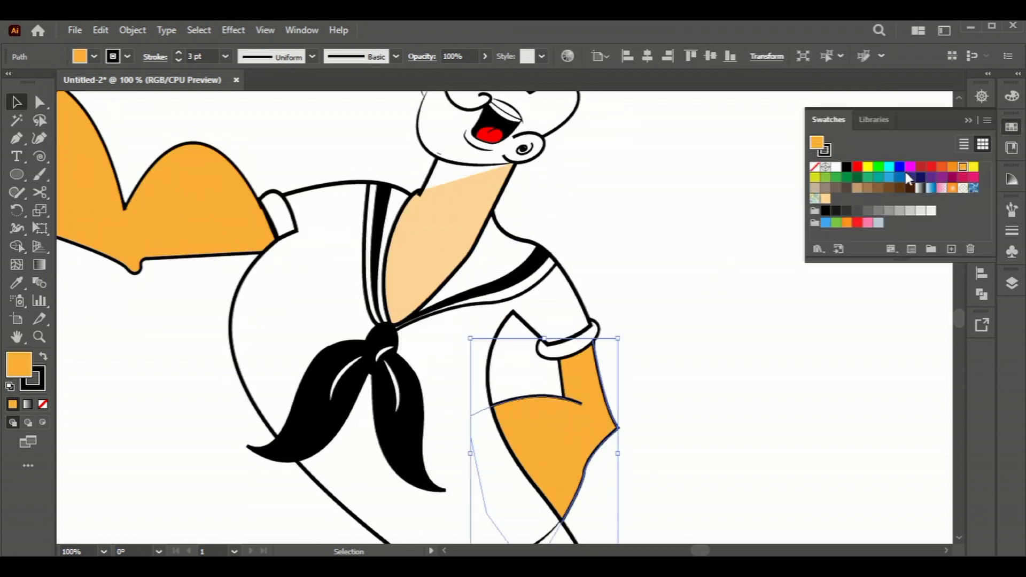
click(826, 198)
click(192, 176)
click(219, 231)
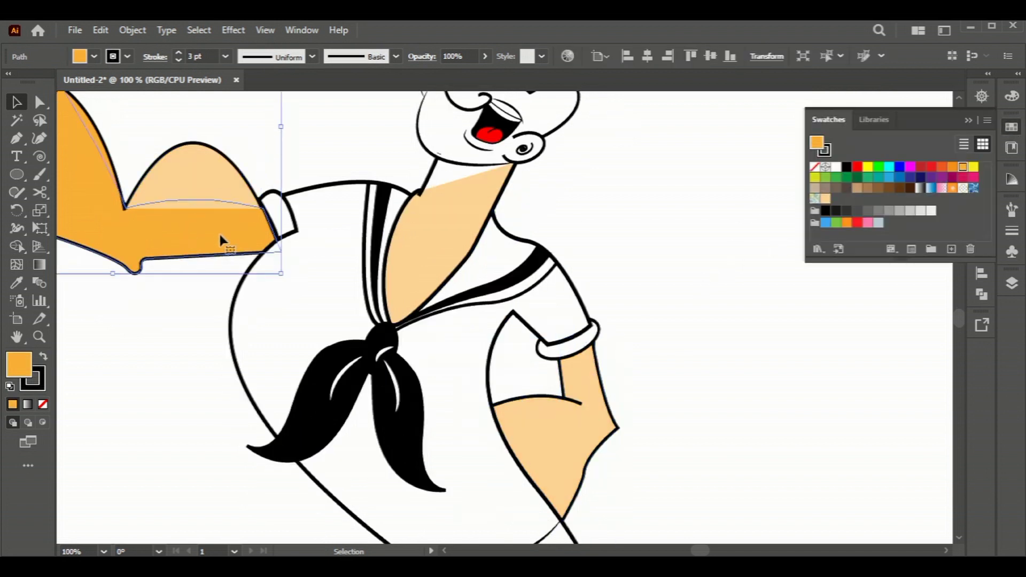
click(825, 198)
Recolour the arm's shading triangle, the fist shadings and the fist light peach.
drag(92, 103, 527, 229)
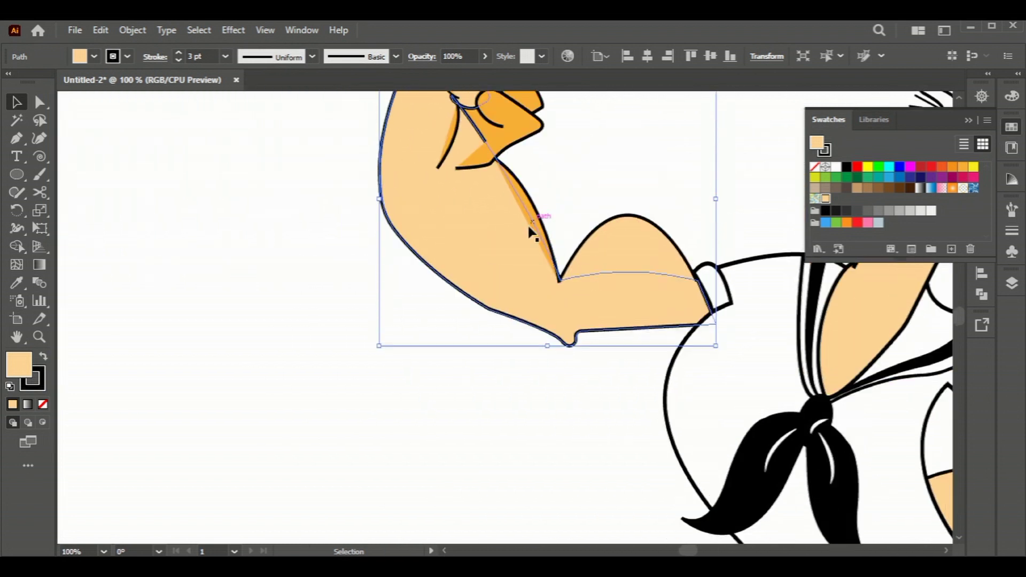
click(521, 267)
click(825, 199)
click(513, 184)
click(825, 199)
click(476, 123)
click(826, 198)
click(524, 142)
click(825, 199)
click(483, 181)
click(826, 199)
click(459, 200)
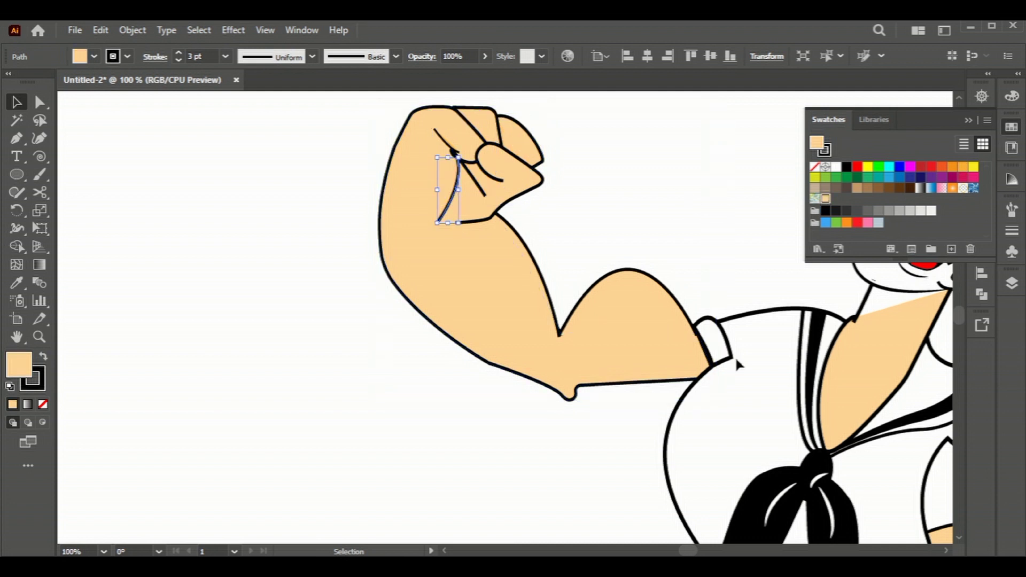
scroll(694, 320, right, 5)
Fill the head, chin, nose and cheek with light peach.
click(636, 256)
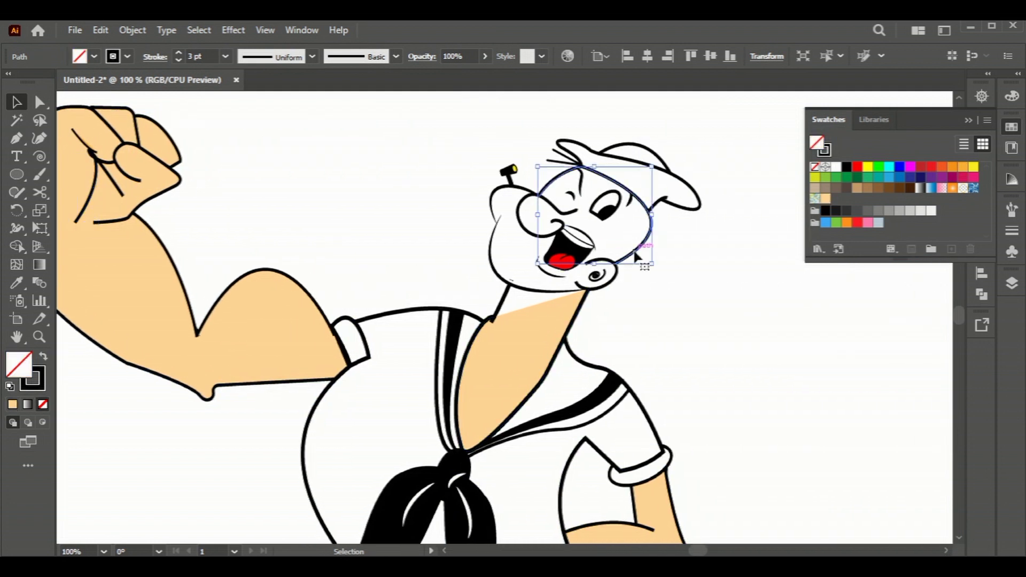
click(825, 199)
click(557, 283)
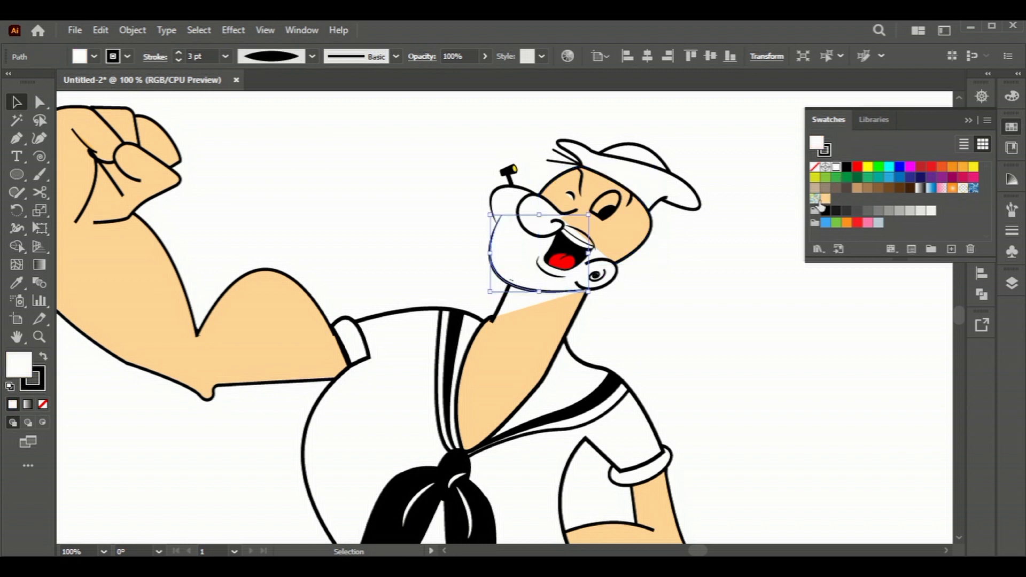
click(825, 199)
click(504, 208)
click(825, 199)
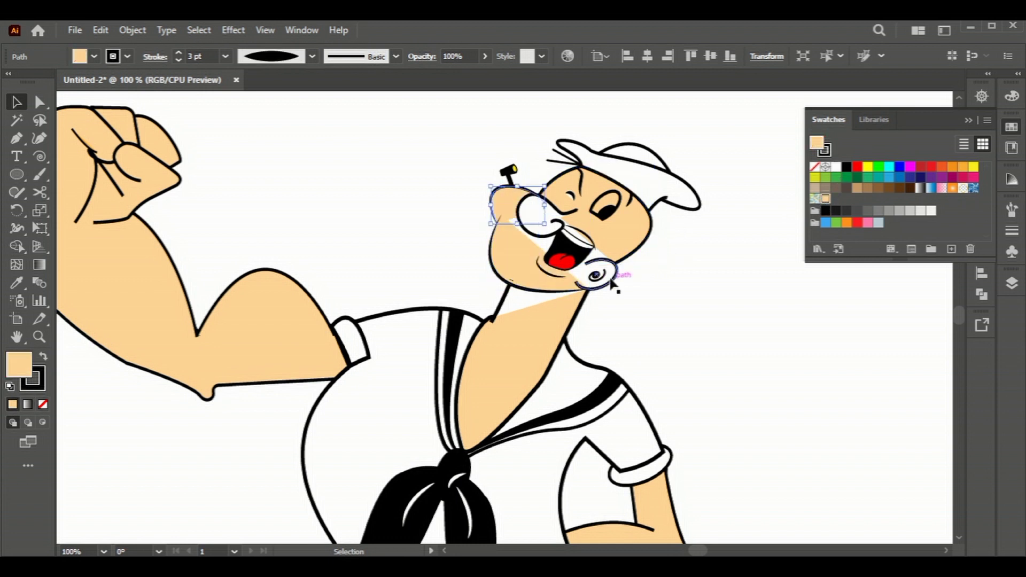
click(612, 283)
click(825, 198)
Fill the shape around the open eye and the white crescent beside it light peach.
click(535, 225)
click(826, 199)
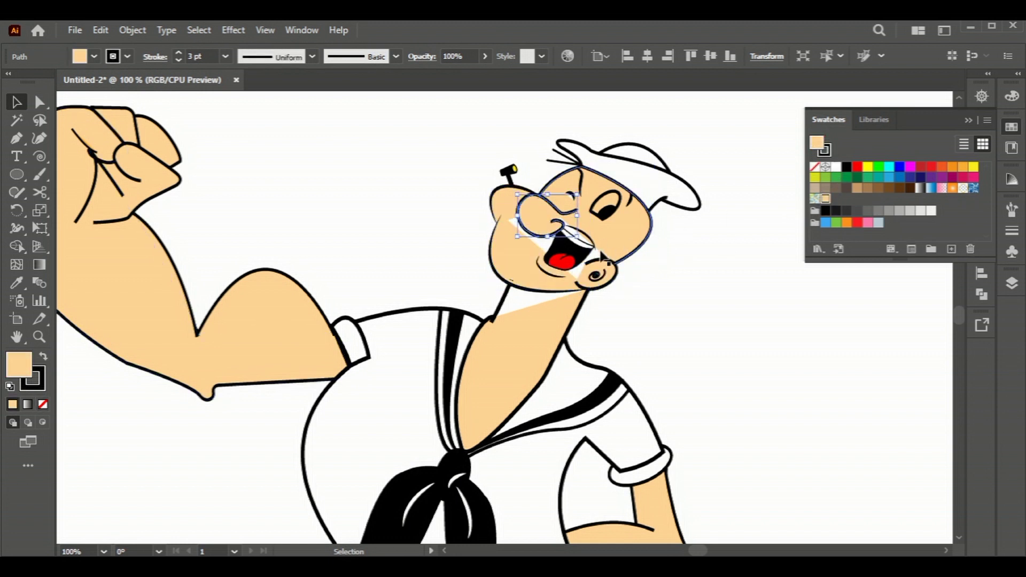
alt+scroll(601, 211, up, 5)
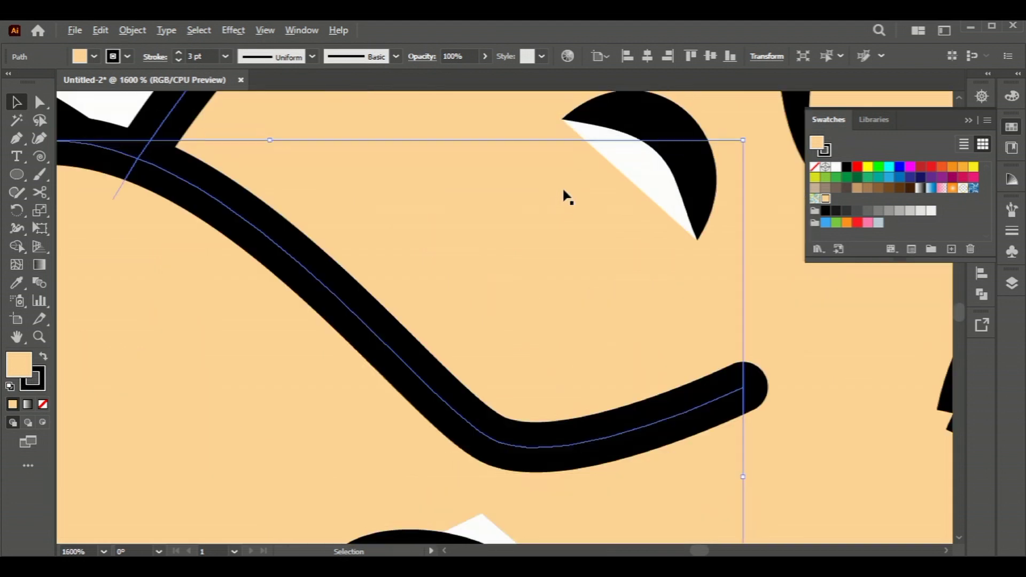
click(679, 160)
click(826, 199)
alt+scroll(729, 224, down, 6)
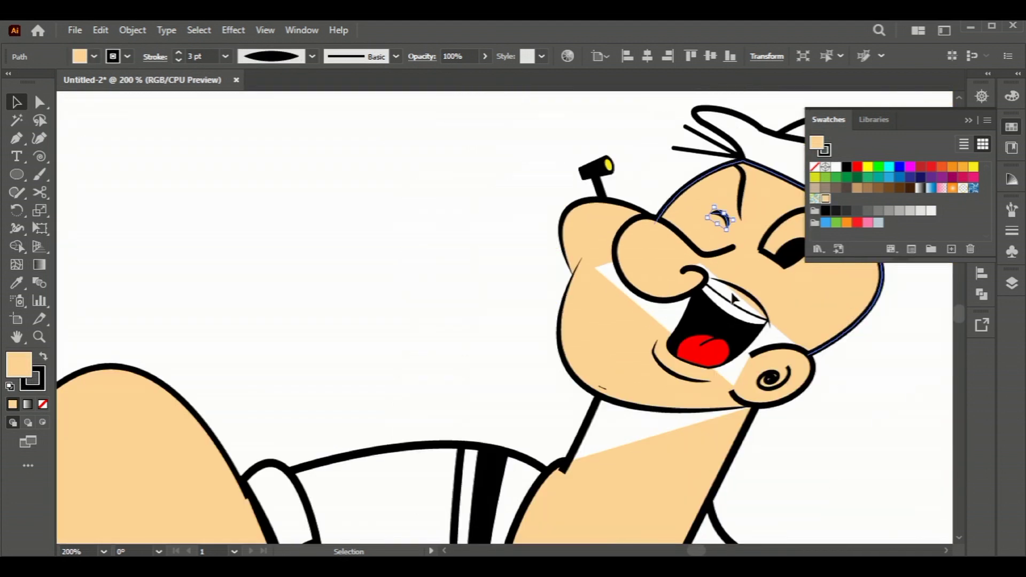
scroll(851, 453, right, 5)
click(964, 144)
click(270, 208)
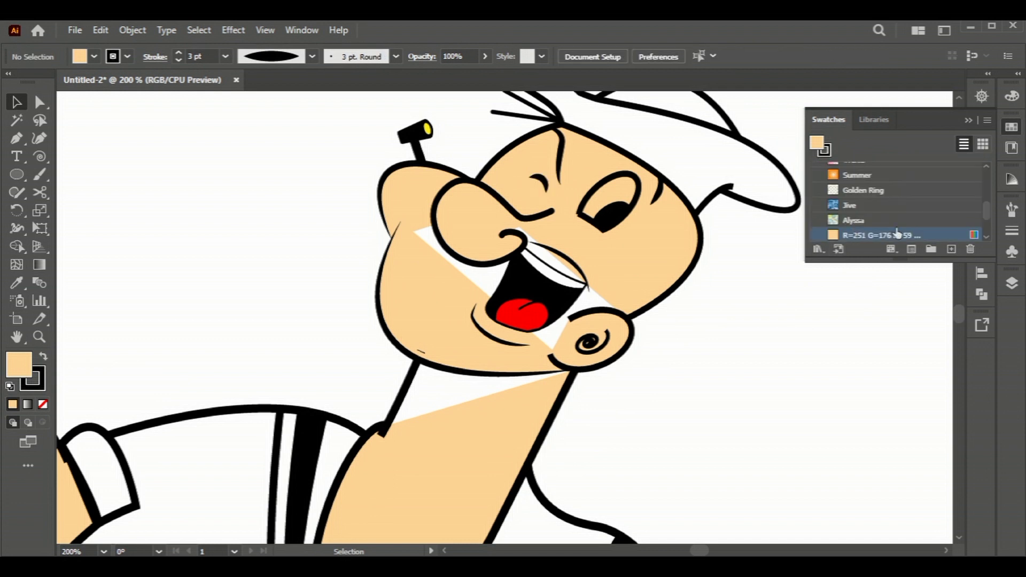
Draw a flattened peach ellipse over the face, tilt it about 20°, and send it to the back.
drag(402, 189, 639, 352)
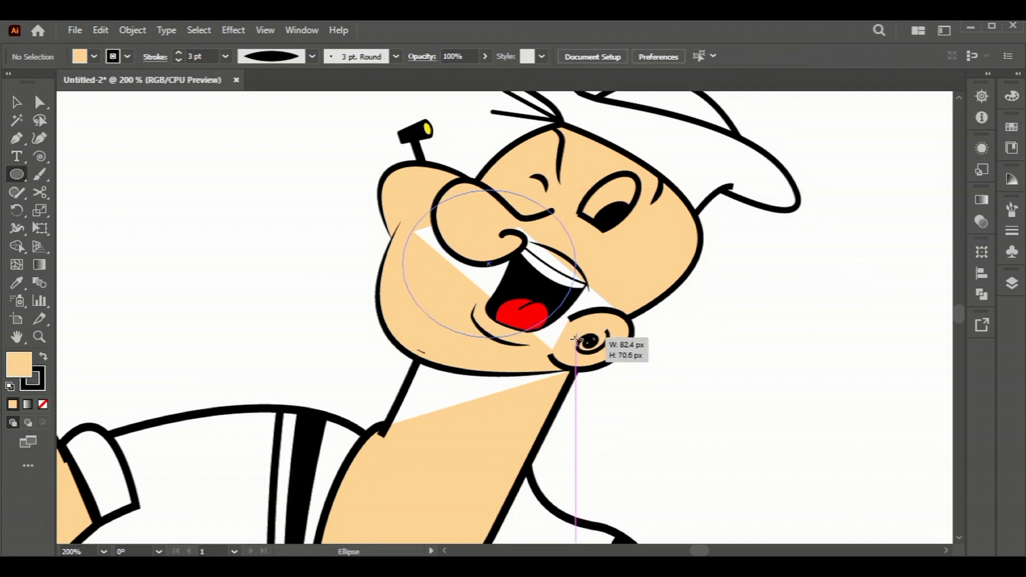
drag(523, 191, 523, 218)
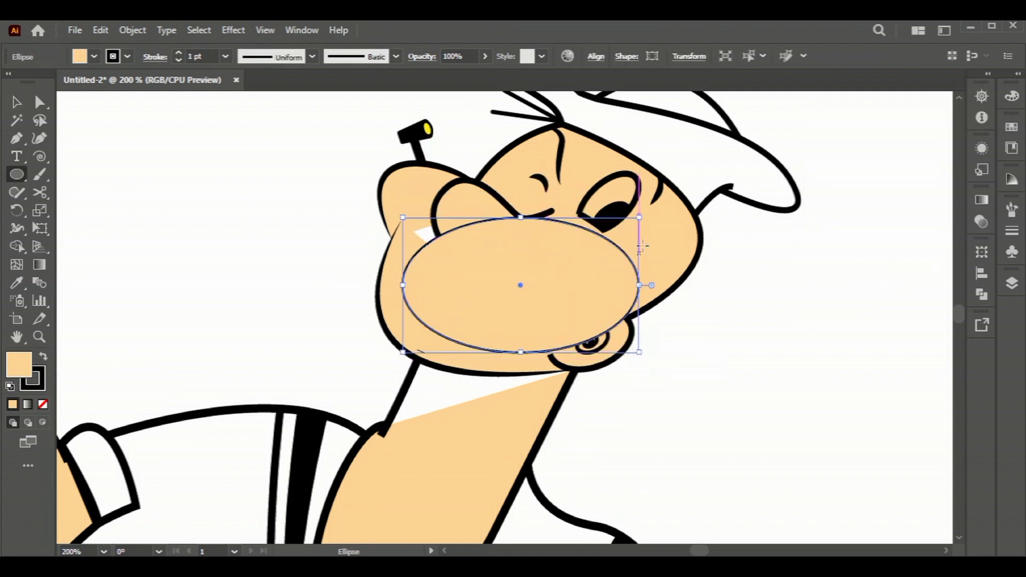
drag(645, 215, 662, 268)
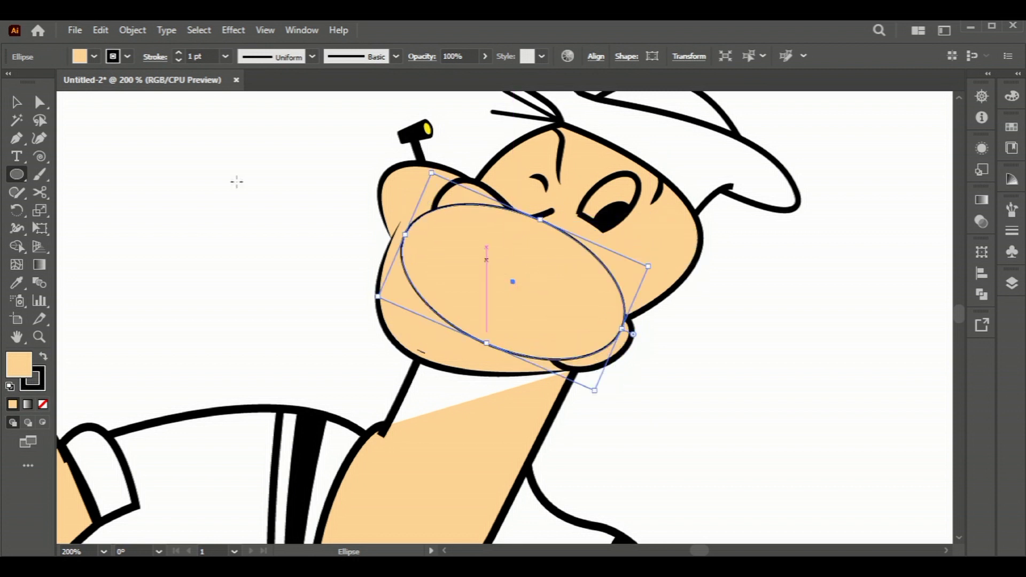
key(v)
right_click(503, 283)
click(716, 531)
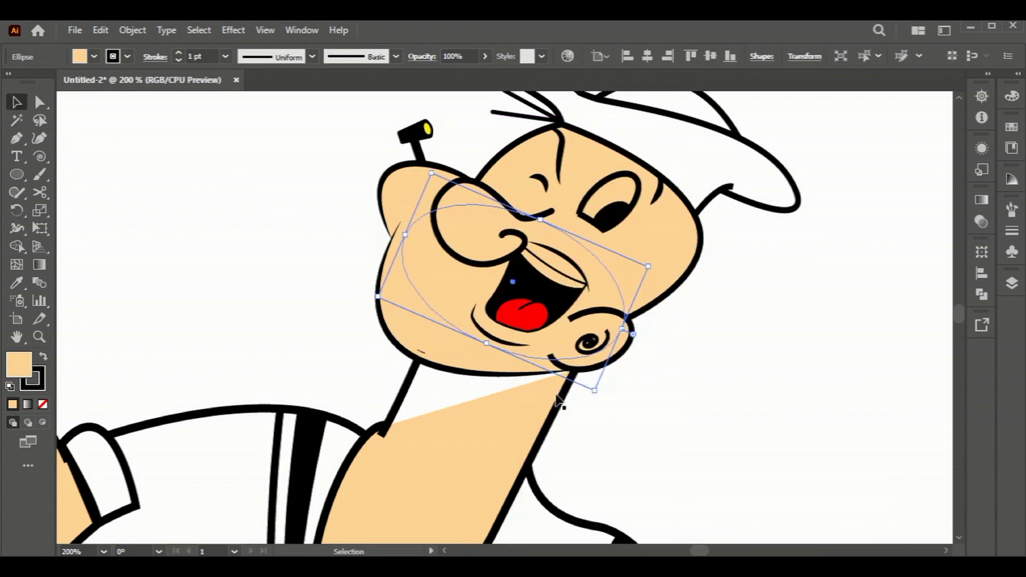
click(120, 118)
scroll(251, 282, down, 1)
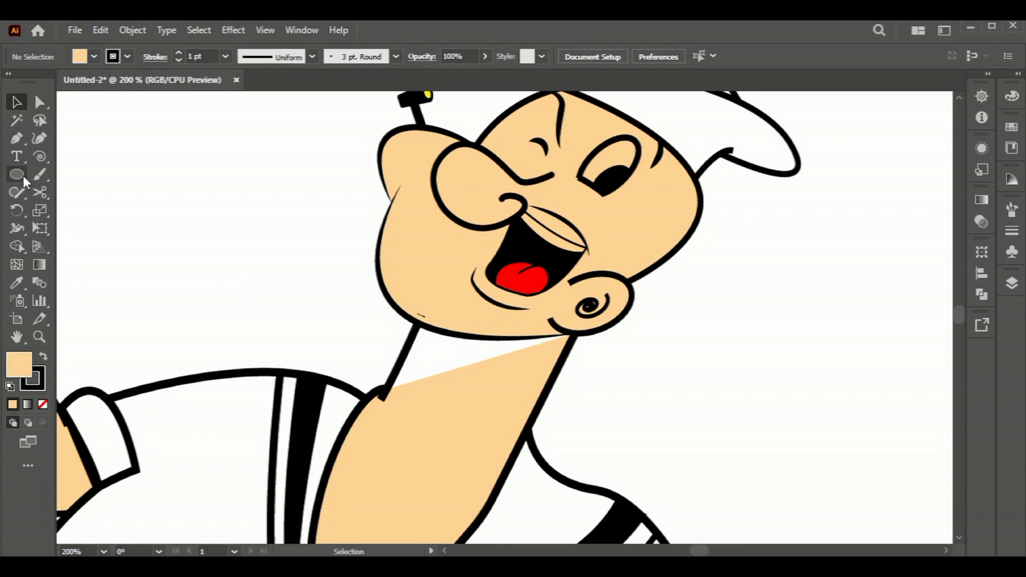
Add a peach rectangle over the neck, rotated about 30°, and send it behind the head.
drag(16, 174, 86, 172)
mouse_move(424, 294)
mouse_down()
mouse_move(505, 410)
mouse_move(550, 449)
mouse_up()
drag(558, 289, 587, 338)
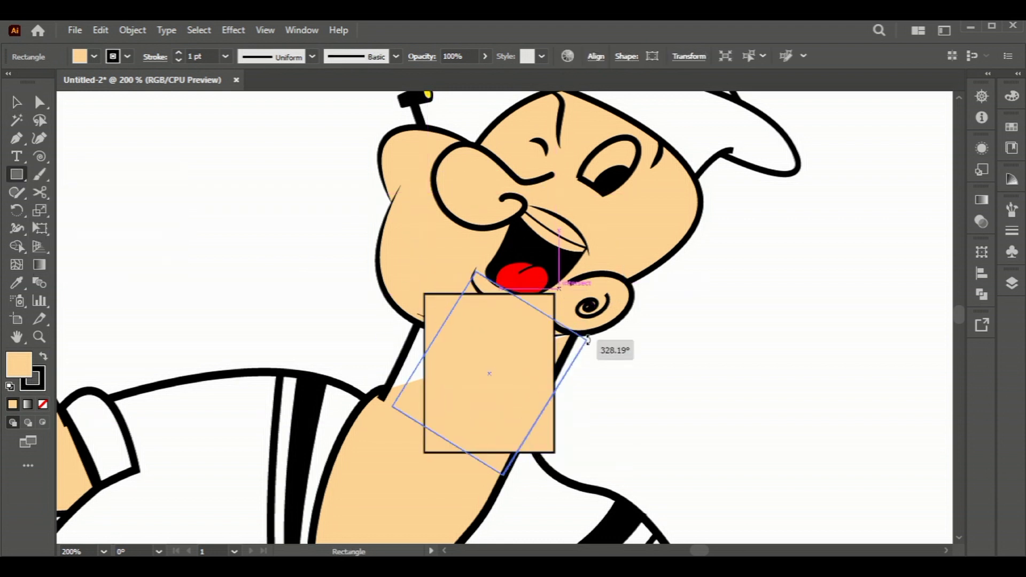
drag(490, 374, 474, 368)
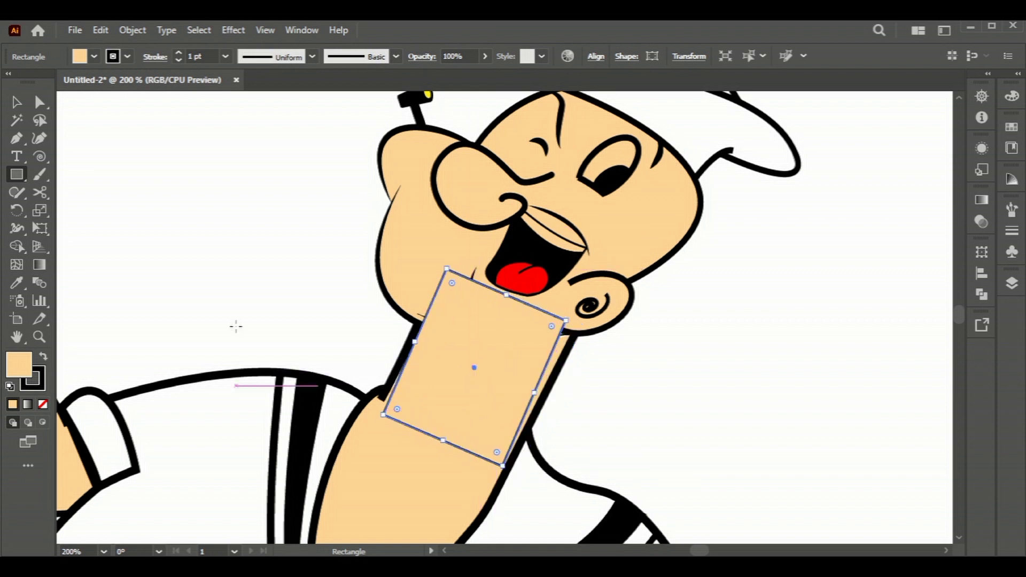
key(a)
click(382, 415)
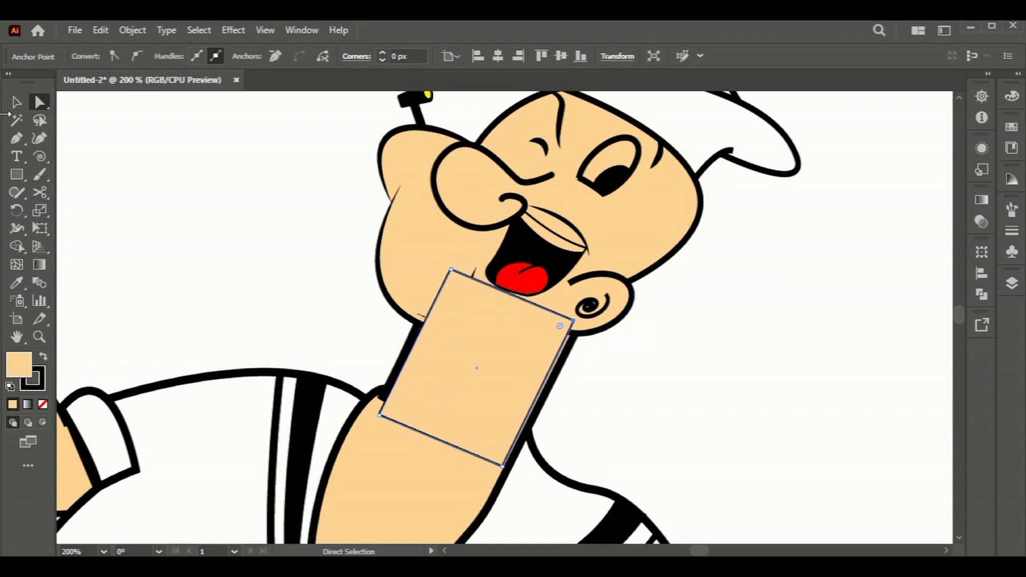
right_click(487, 383)
click(710, 531)
key(v)
click(670, 391)
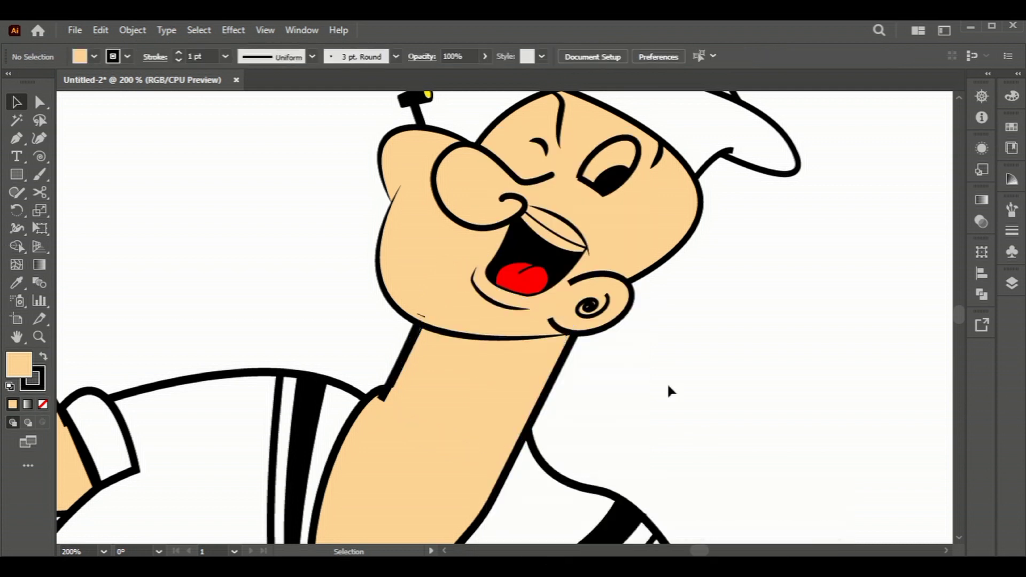
scroll(667, 369, down, 4)
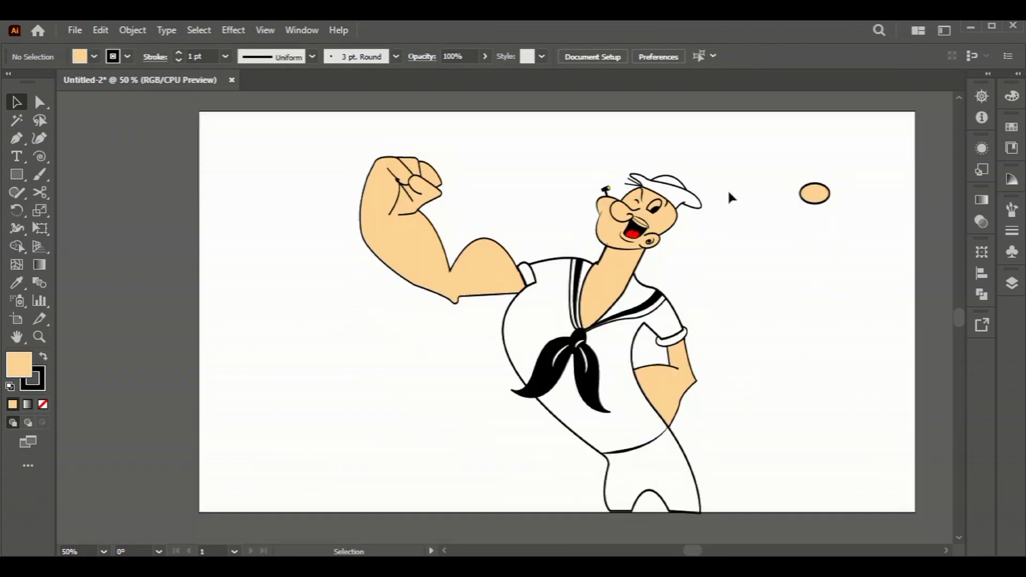
Ungroup the eye parts and fill the eye outline white.
scroll(662, 211, up, 3)
scroll(661, 210, up, 2)
click(592, 167)
right_click(591, 163)
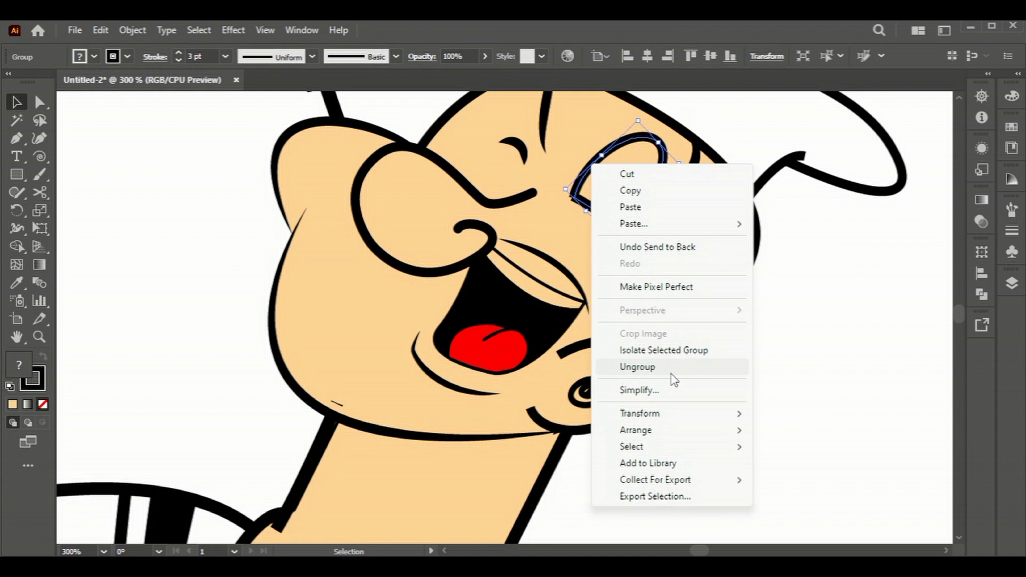
click(671, 378)
click(584, 170)
click(94, 56)
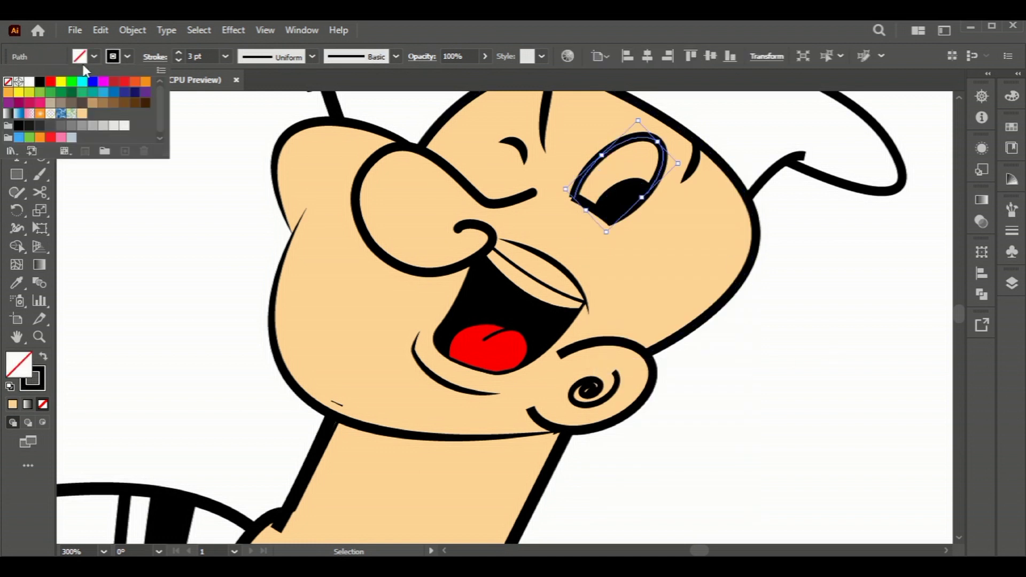
click(30, 88)
key(Escape)
Merge the eyelid and eye shapes into one white region with Shape Builder.
scroll(611, 201, up, 2)
click(593, 193)
click(93, 56)
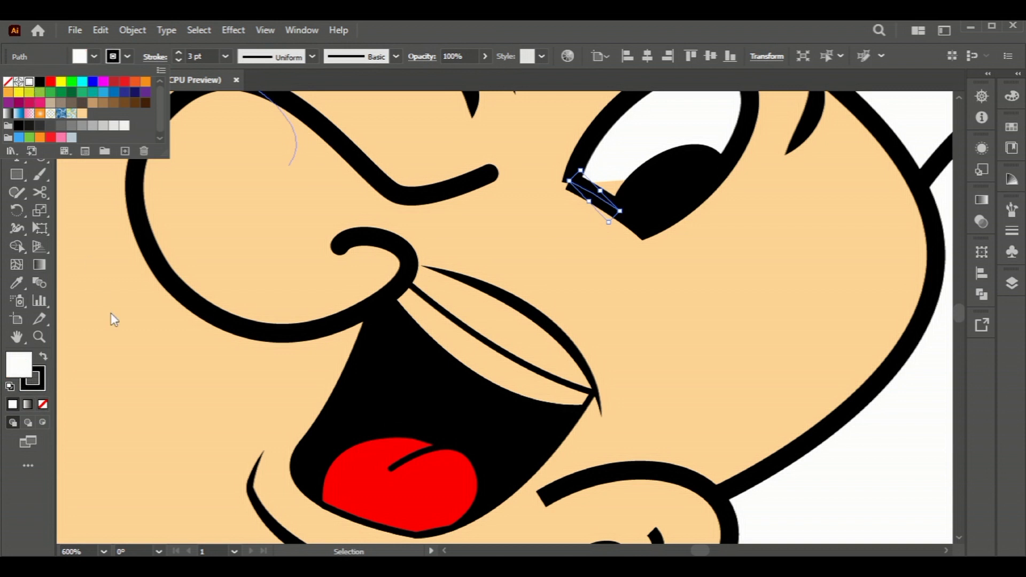
key(Escape)
shift+click(586, 159)
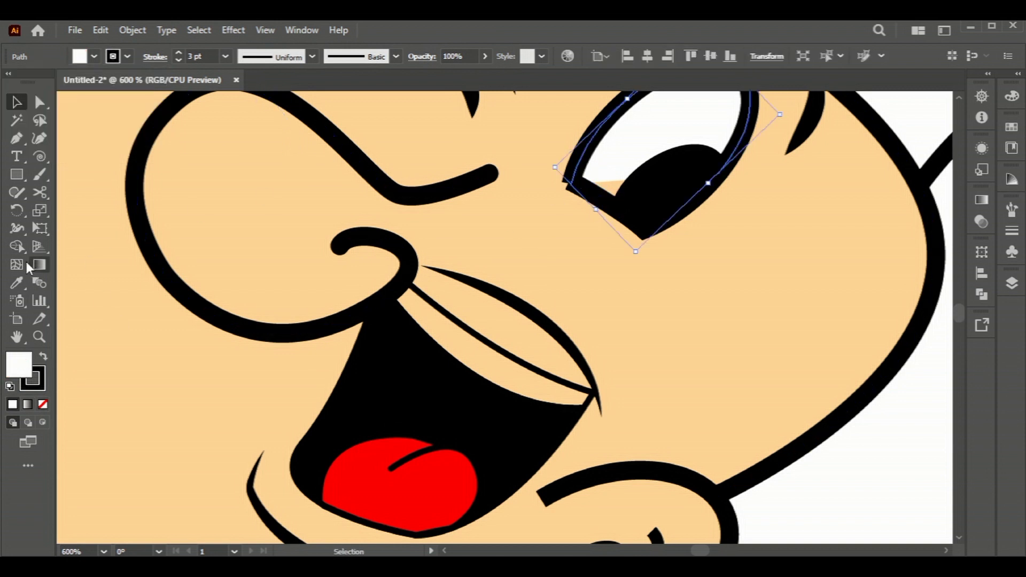
key(shift+m)
drag(613, 191, 614, 197)
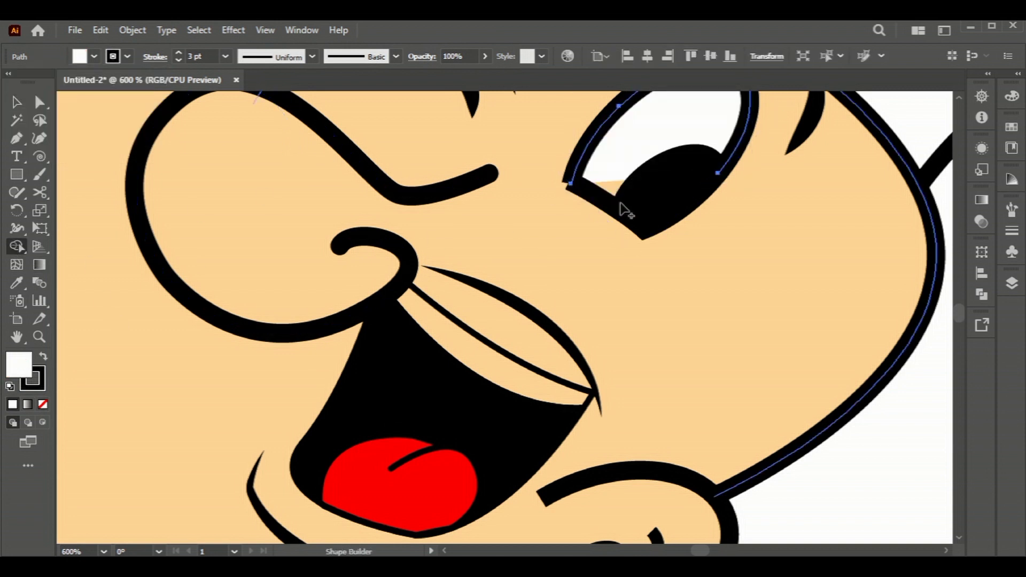
key(v)
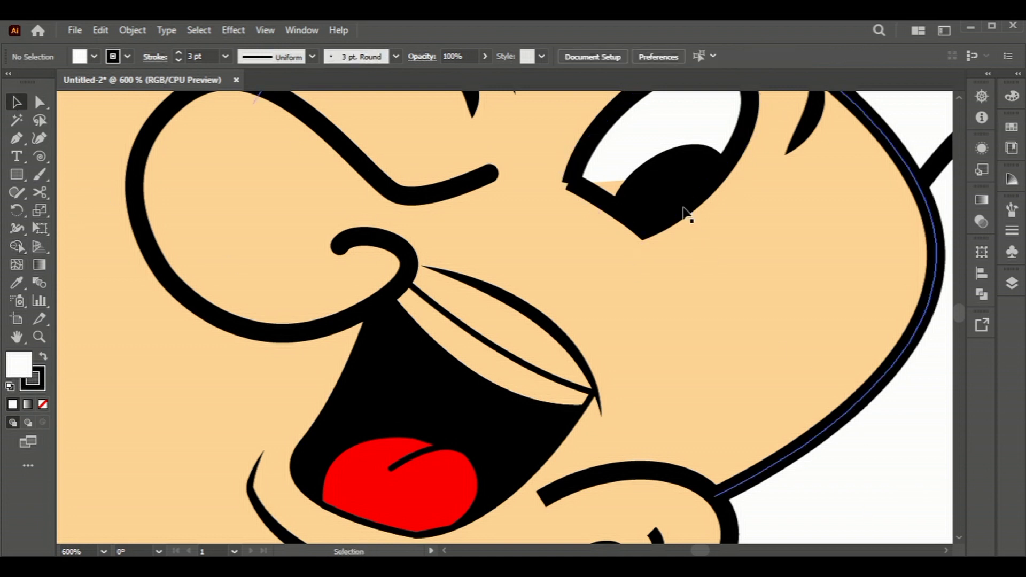
Combine the eye white and pupil with Shape Builder and fill the merged shape white.
click(667, 202)
shift+click(594, 191)
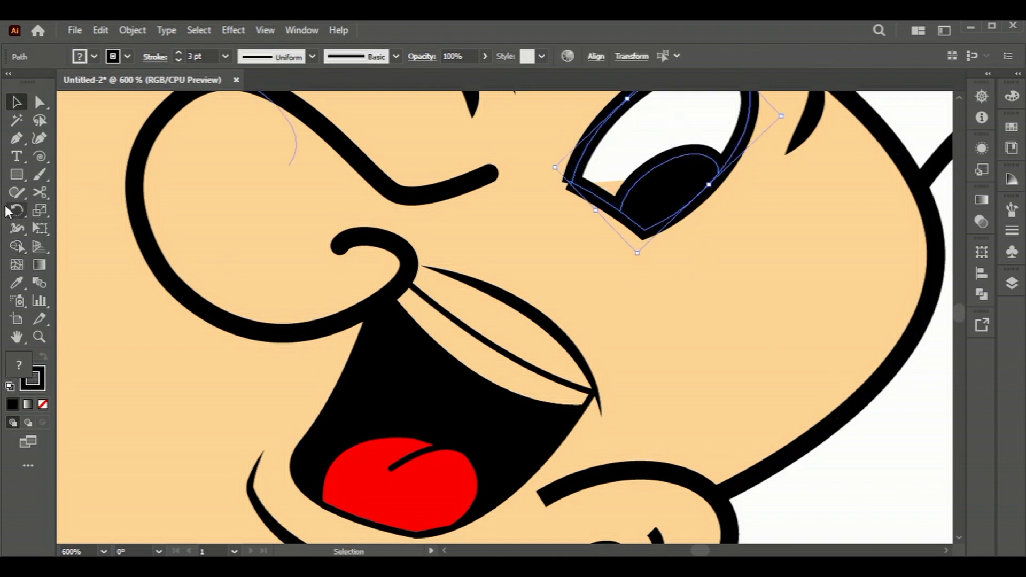
key(shift+m)
drag(615, 195, 635, 133)
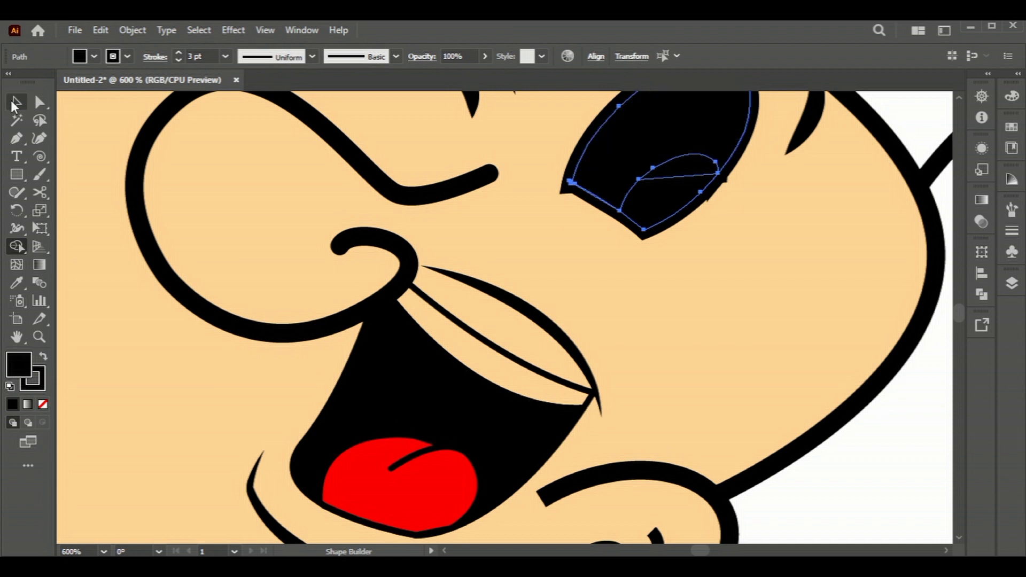
click(16, 101)
click(94, 56)
click(30, 81)
key(Escape)
click(893, 463)
Fill the pupil black and nudge it down inside the eye with the arrow keys.
click(630, 203)
shift+click(481, 177)
click(94, 56)
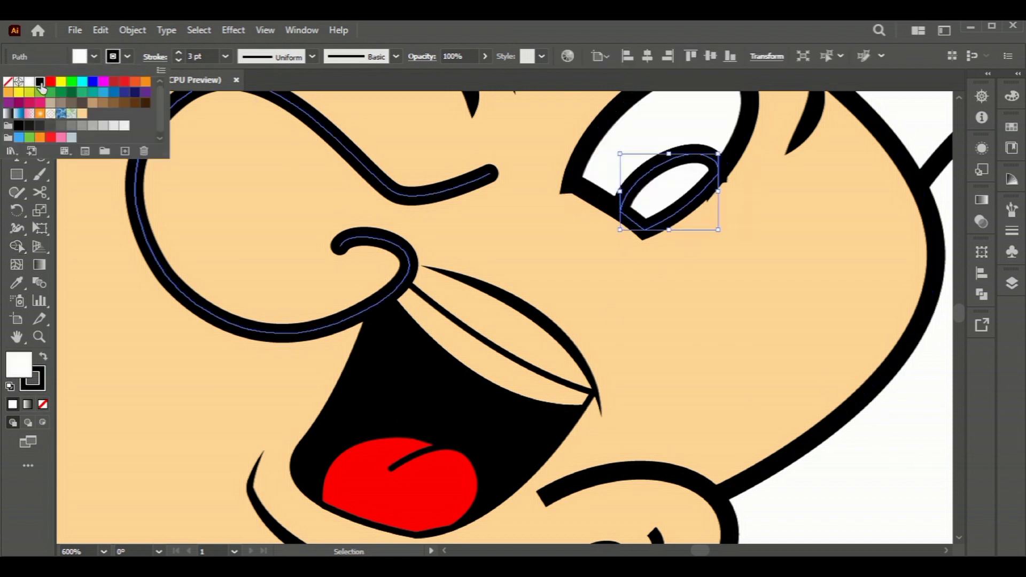
click(41, 87)
click(908, 467)
click(716, 196)
key(Down)
key(Down)
key(Right)
key(Left)
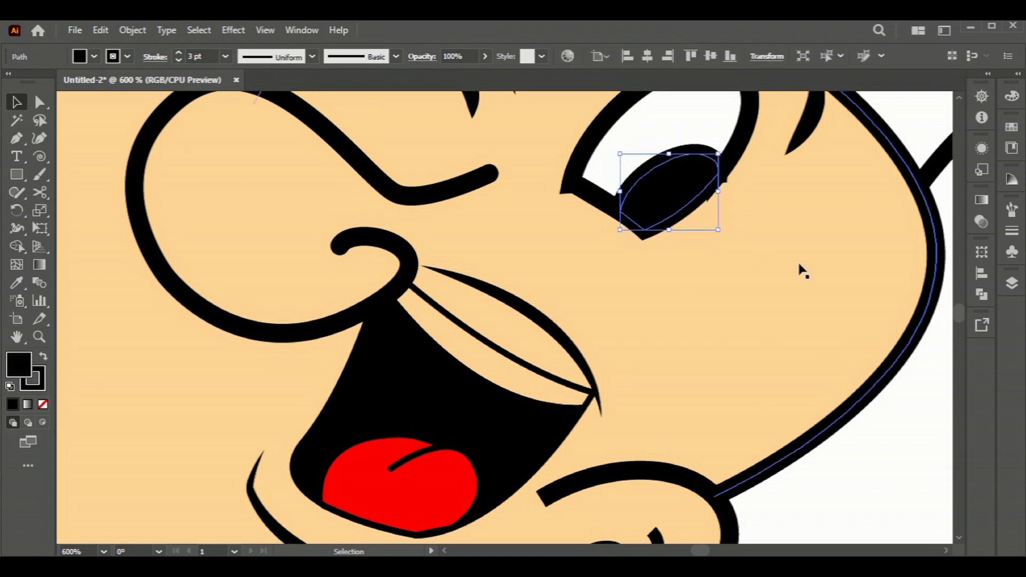
scroll(832, 297, down, 6)
click(890, 370)
Select the bump anchors under the flexed arm and nudge them up and left.
scroll(934, 540, right, 2)
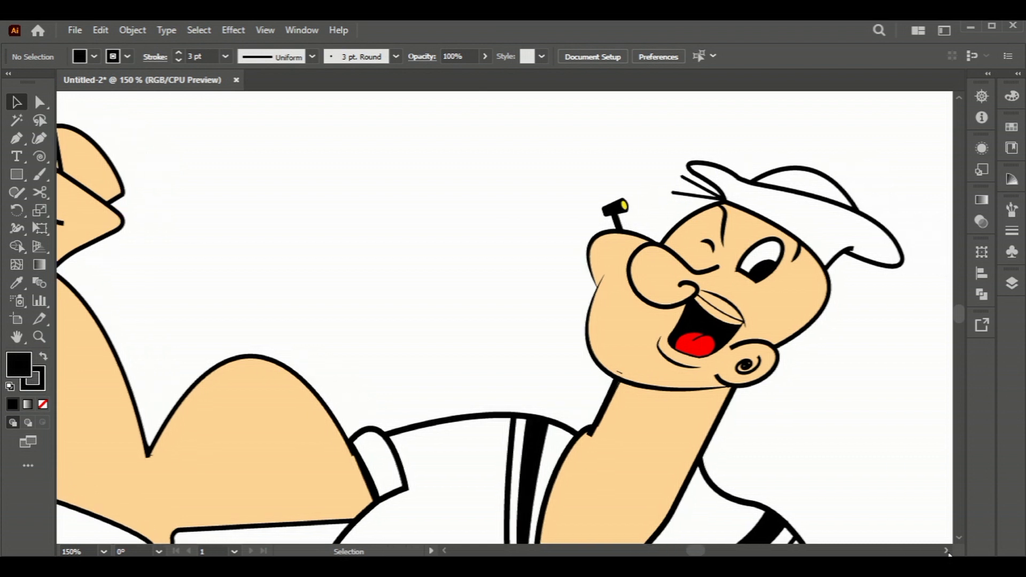
scroll(934, 540, up, 3)
scroll(934, 540, right, 2)
scroll(818, 467, down, 4)
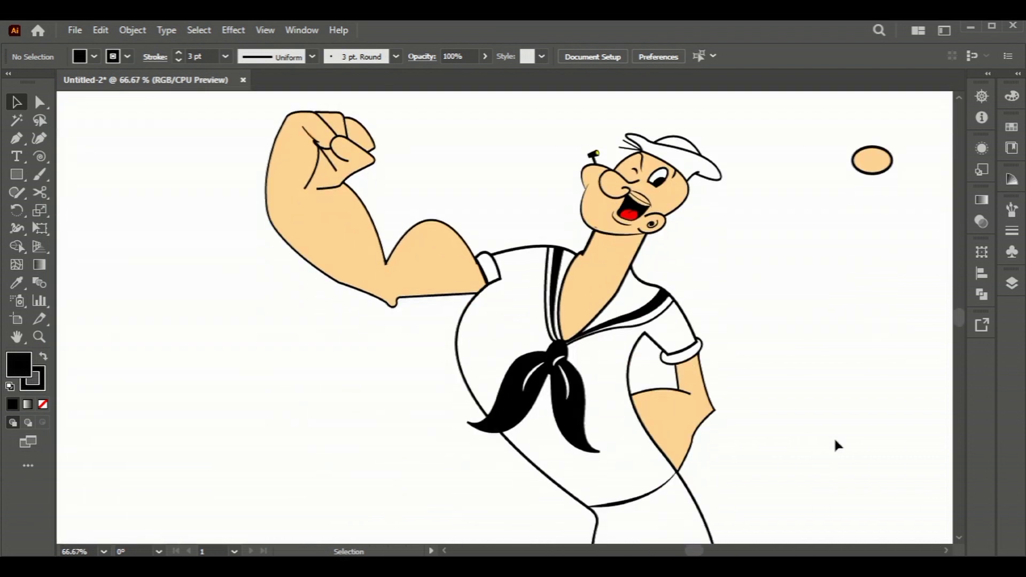
scroll(413, 304, up, 4)
click(412, 304)
key(a)
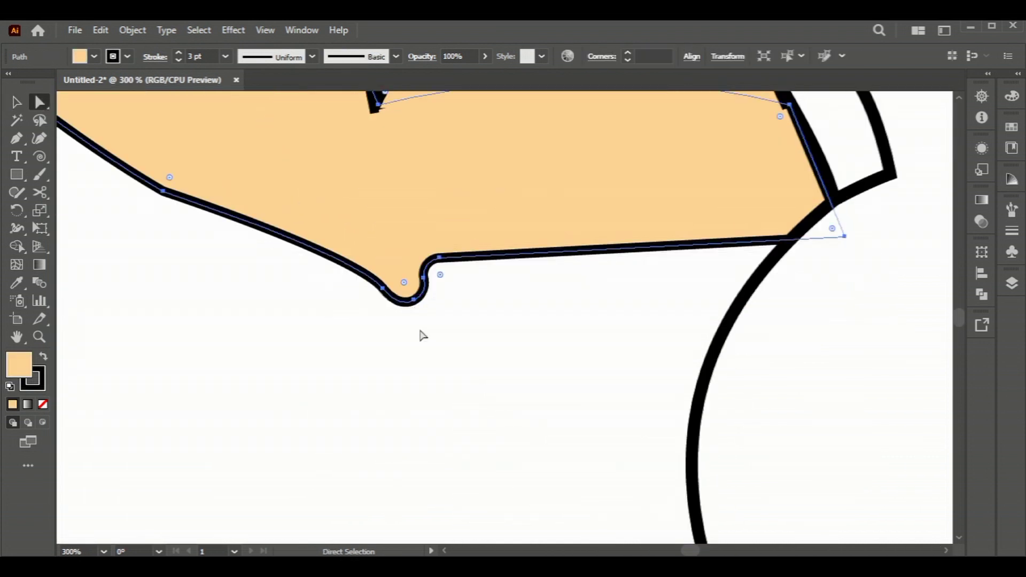
drag(395, 303, 364, 291)
key(Up)
key(Up)
key(Up)
key(Left)
key(Left)
Adjust individual bump anchors up and down to smooth the notch's jog.
click(425, 282)
key(Up)
key(Up)
scroll(417, 290, up, 4)
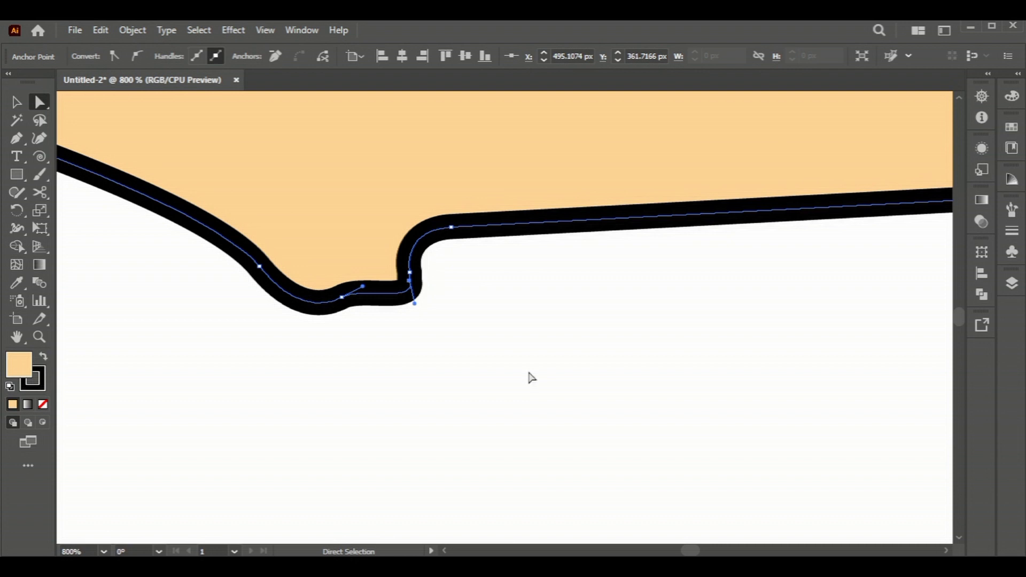
key(Up)
key(Up)
key(ctrl+z)
key(ctrl+shift+z)
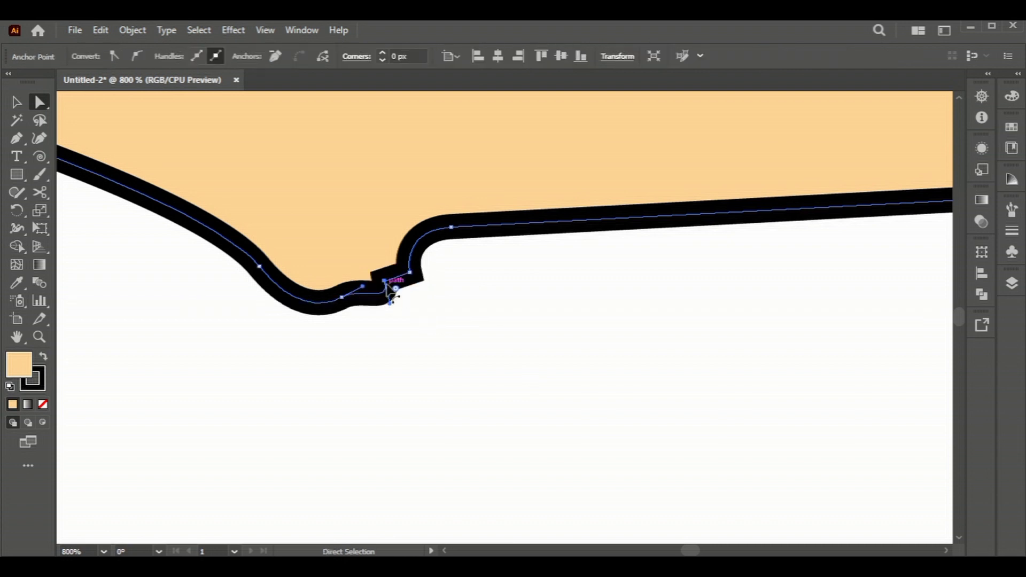
key(Down)
key(Down)
click(409, 272)
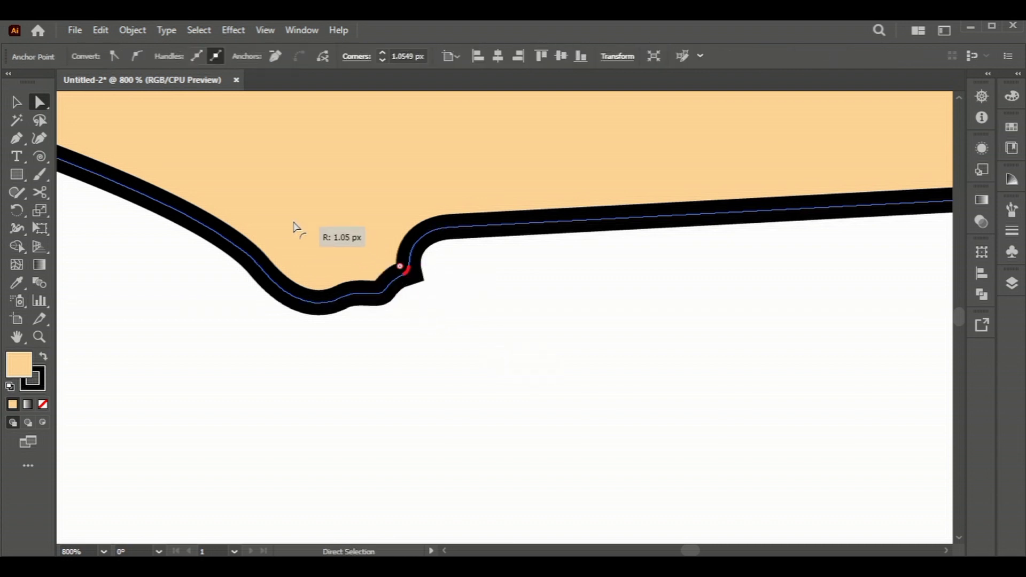
scroll(426, 337, down, 5)
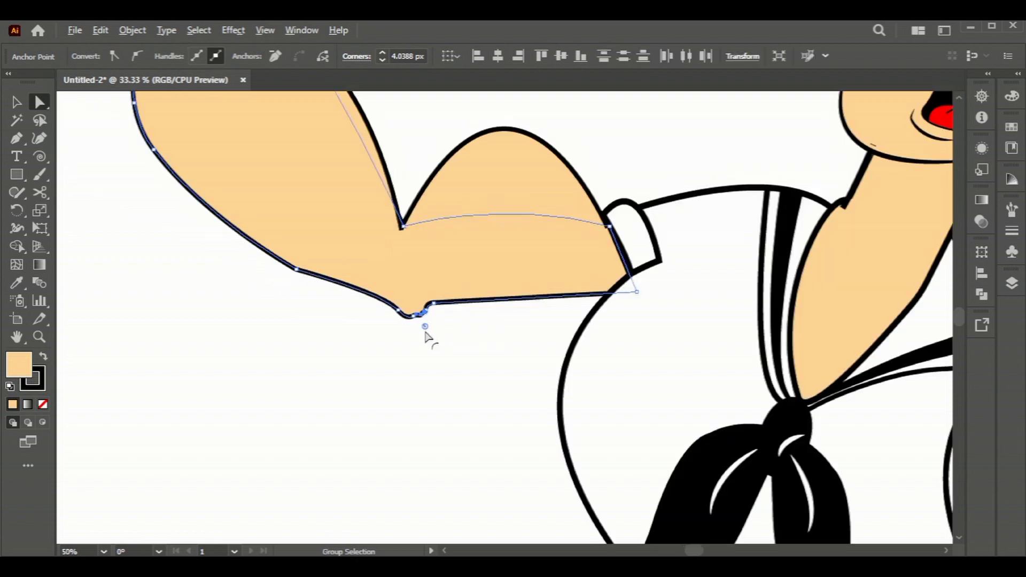
Delete the stray skin-coloured oval and zoom out to the full figure.
key(ctrl+minus)
key(v)
click(634, 293)
click(662, 256)
key(Delete)
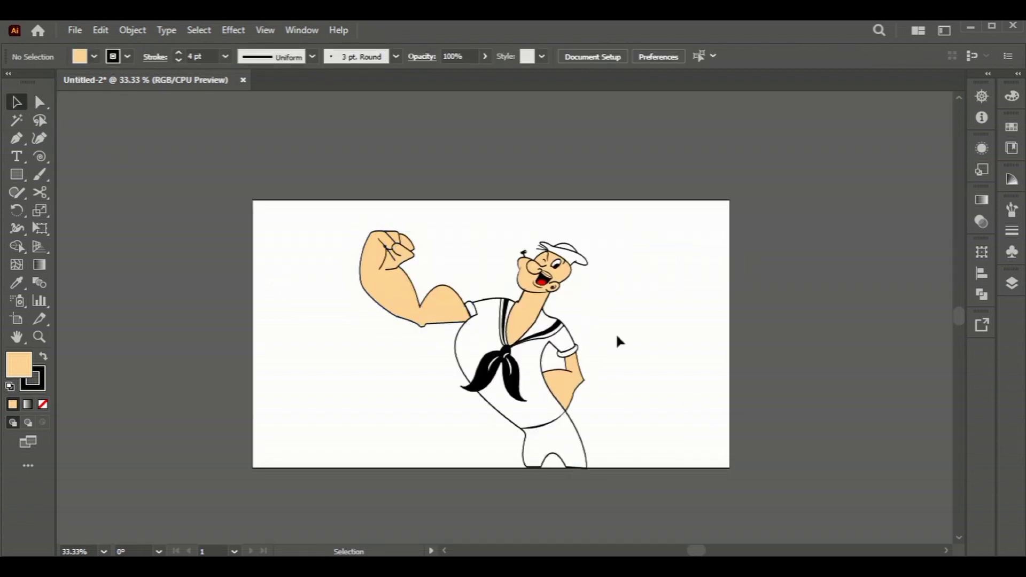
scroll(617, 340, up, 1)
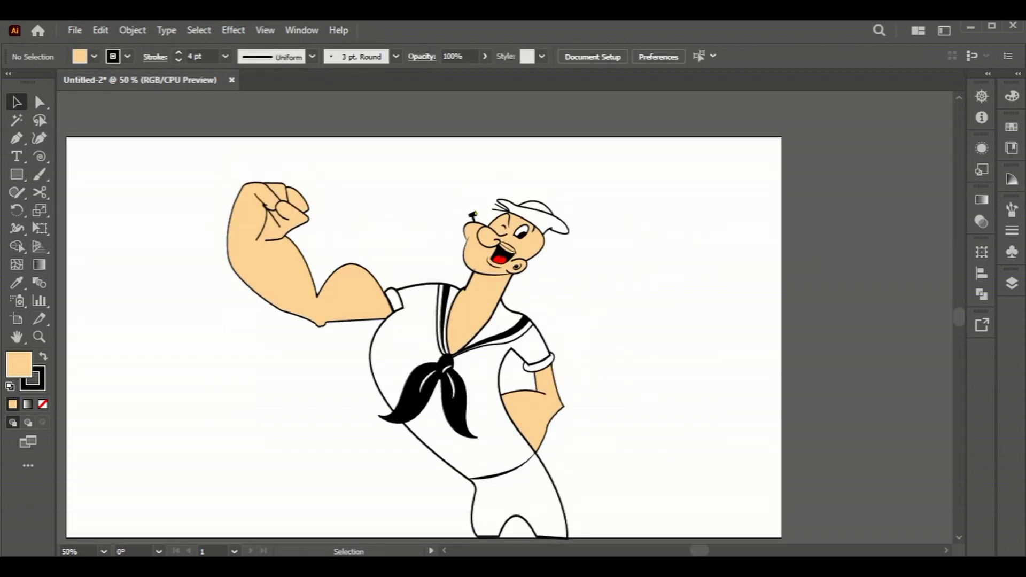
Type the letters P, O, P, E, Y, E as separate small text objects left of Popeye.
scroll(699, 503, down, 1)
drag(698, 503, 205, 142)
click(652, 300)
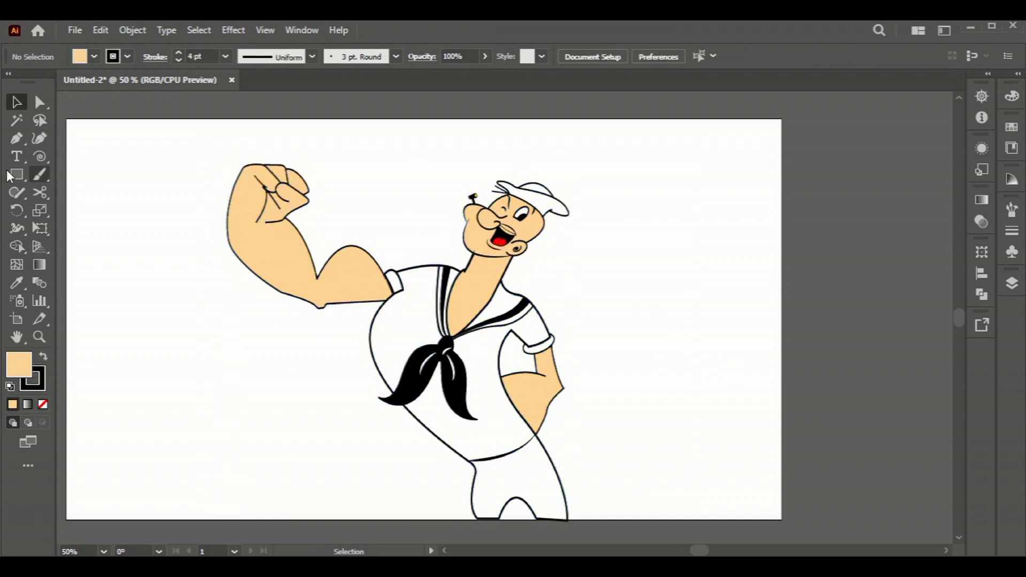
click(16, 156)
click(155, 375)
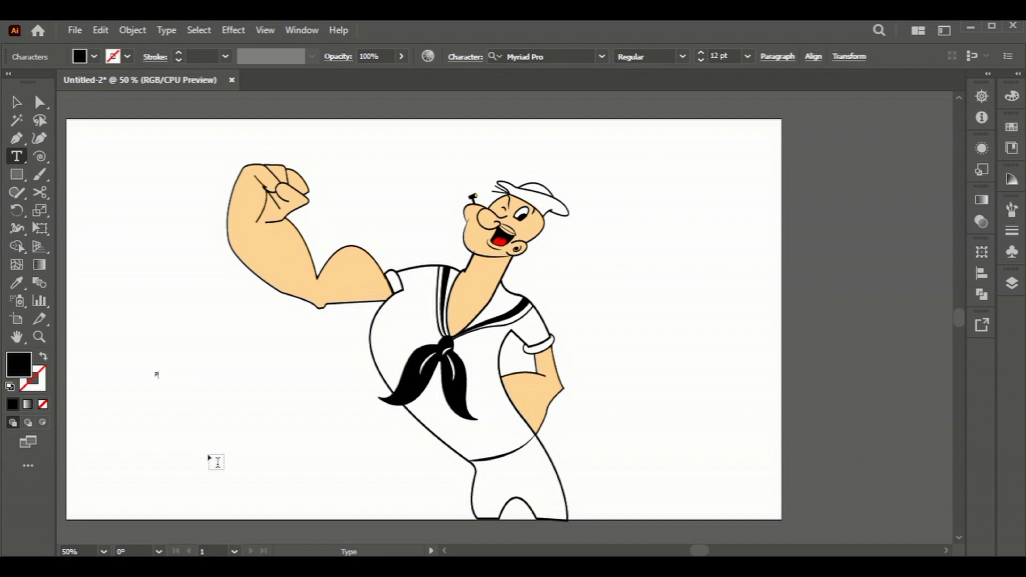
key(Escape)
click(204, 419)
key(Escape)
click(260, 447)
key(ctrl+z)
key(ctrl+z)
key(ctrl+z)
key(Escape)
click(235, 436)
key(Escape)
click(323, 483)
key(Escape)
click(388, 470)
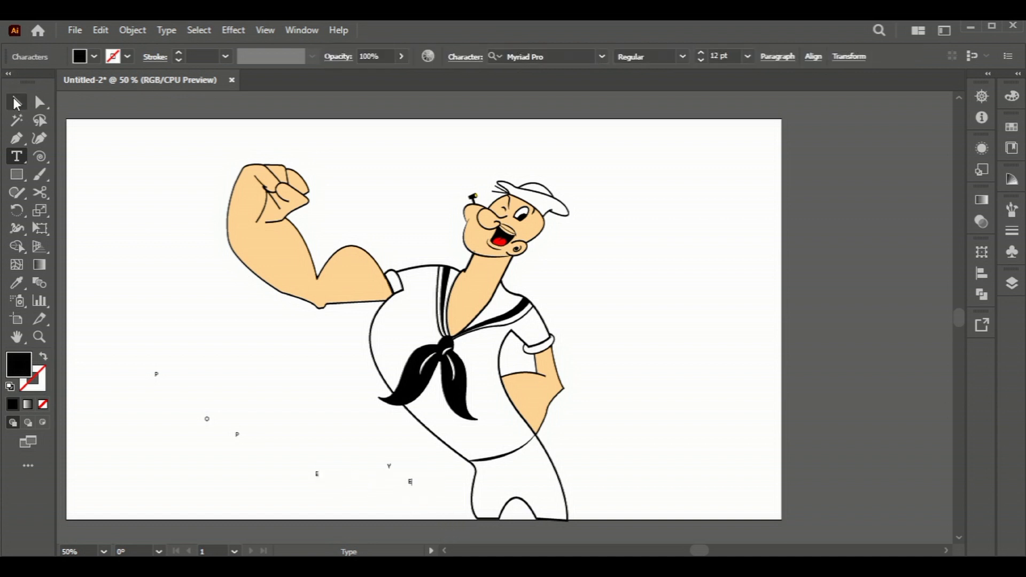
click(17, 103)
Gather the scattered letters together, moving them up and left.
drag(213, 443, 314, 487)
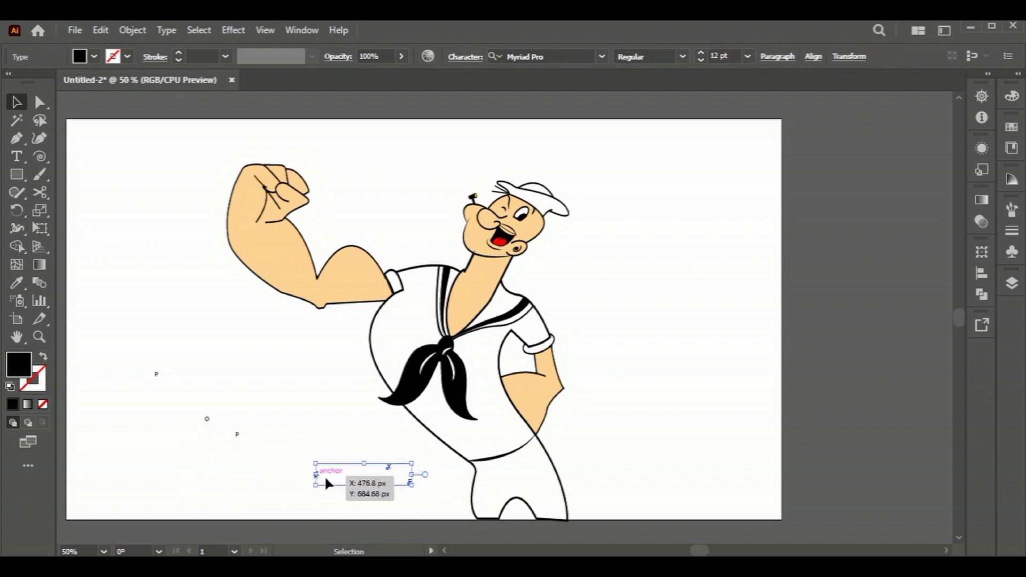
scroll(370, 466, up, 2)
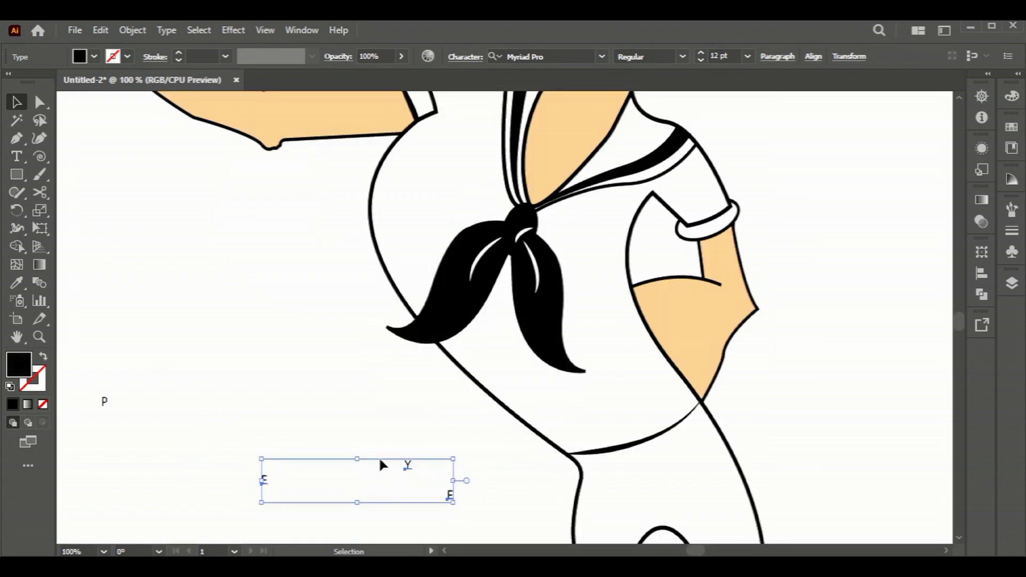
mouse_move(452, 514)
mouse_down()
mouse_move(407, 466)
mouse_move(207, 346)
mouse_up()
mouse_move(182, 427)
mouse_down()
mouse_move(264, 481)
mouse_move(133, 312)
mouse_up()
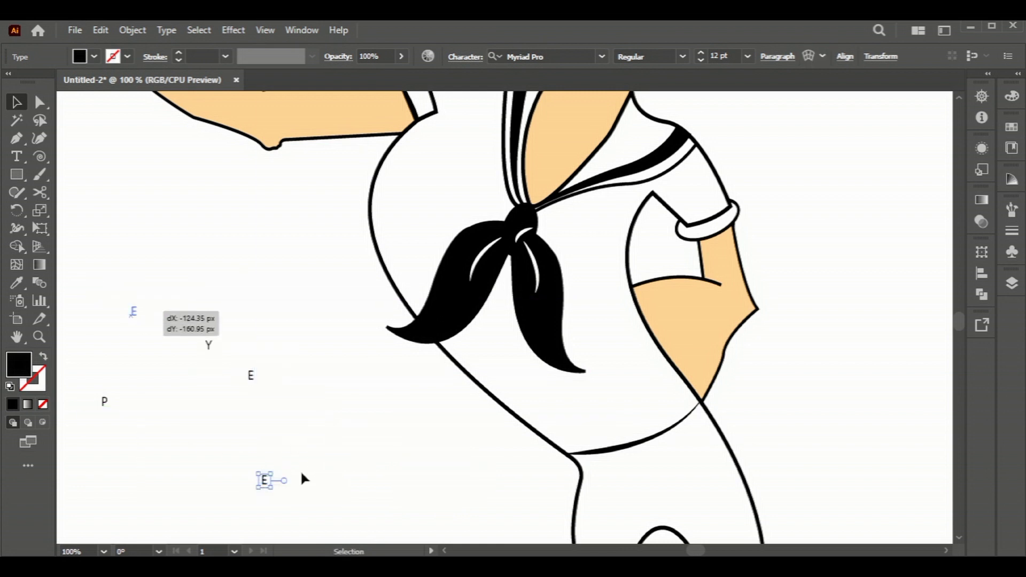
scroll(289, 451, down, 2)
drag(310, 474, 294, 444)
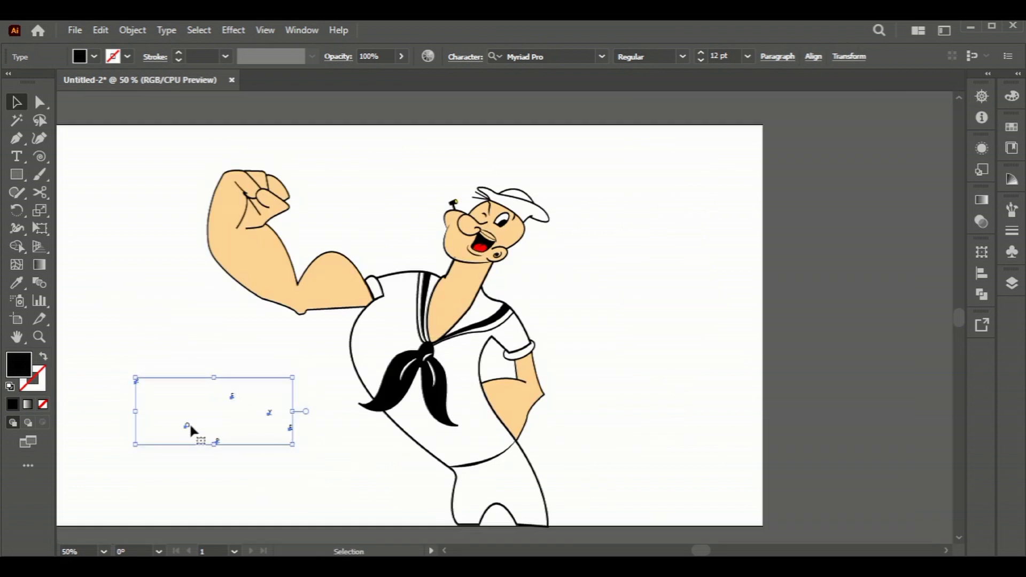
drag(190, 426, 142, 356)
Shift the whole Popeye figure slightly lower on the artboard.
scroll(427, 481, left, 5)
scroll(411, 430, up, 2)
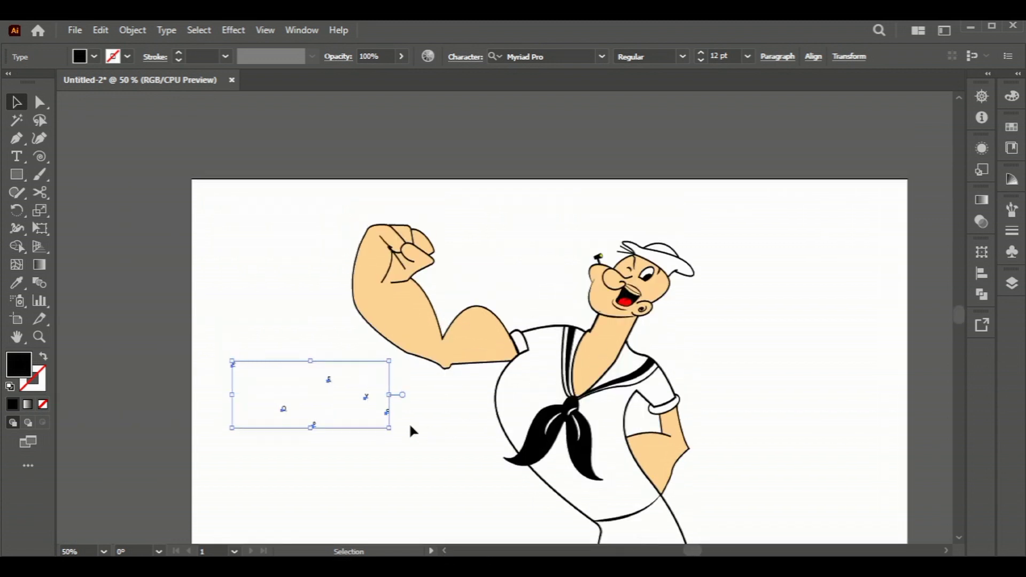
scroll(708, 440, down, 1)
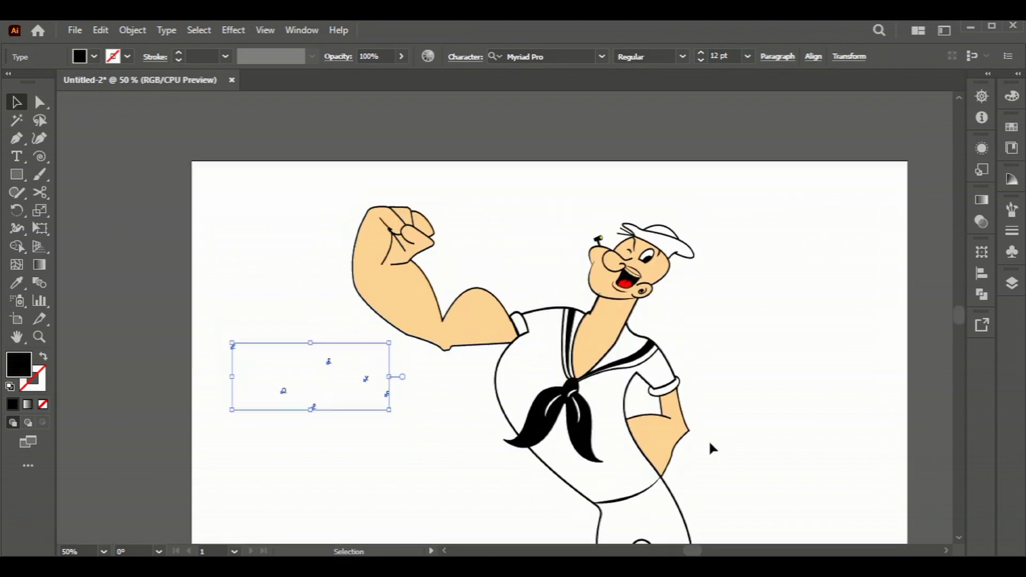
scroll(707, 442, down, 3)
drag(737, 470, 449, 185)
drag(628, 343, 629, 351)
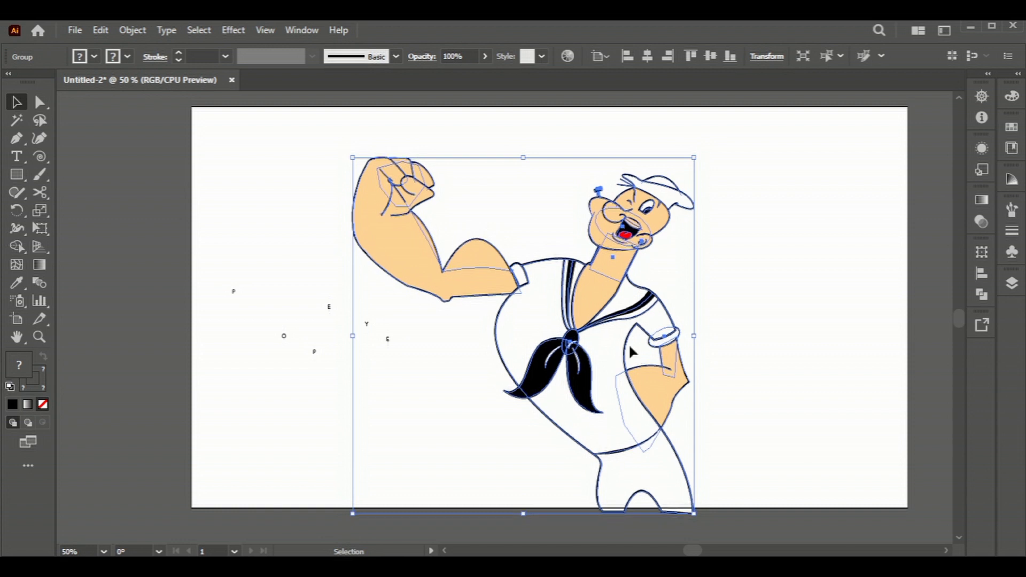
click(723, 377)
scroll(723, 377, up, 3)
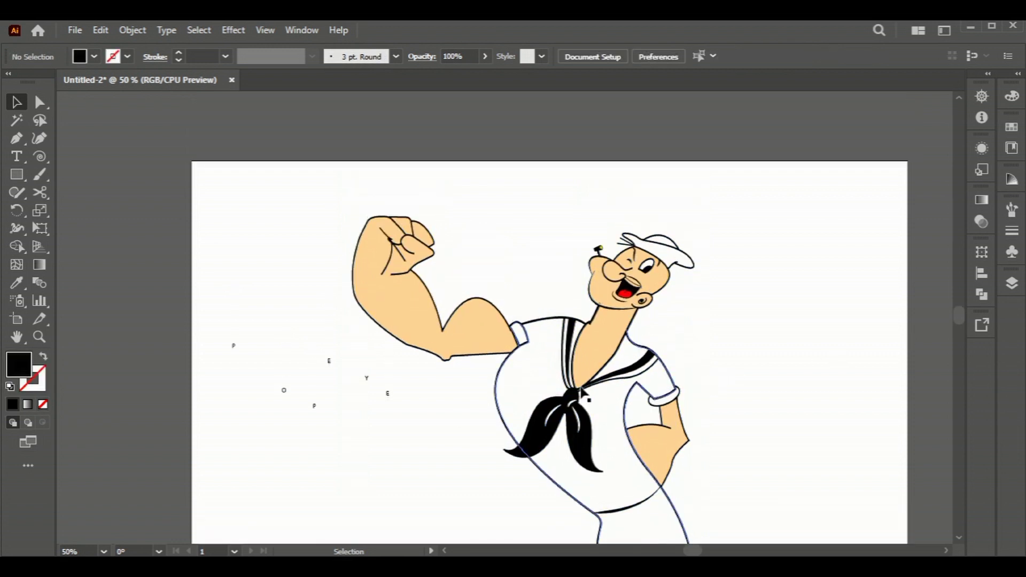
click(233, 347)
Enlarge the first P and move it up onto Popeye's raised fist.
drag(229, 362, 348, 416)
drag(332, 340, 498, 252)
key(ctrl+z)
click(237, 345)
drag(240, 346, 274, 270)
drag(273, 363, 477, 243)
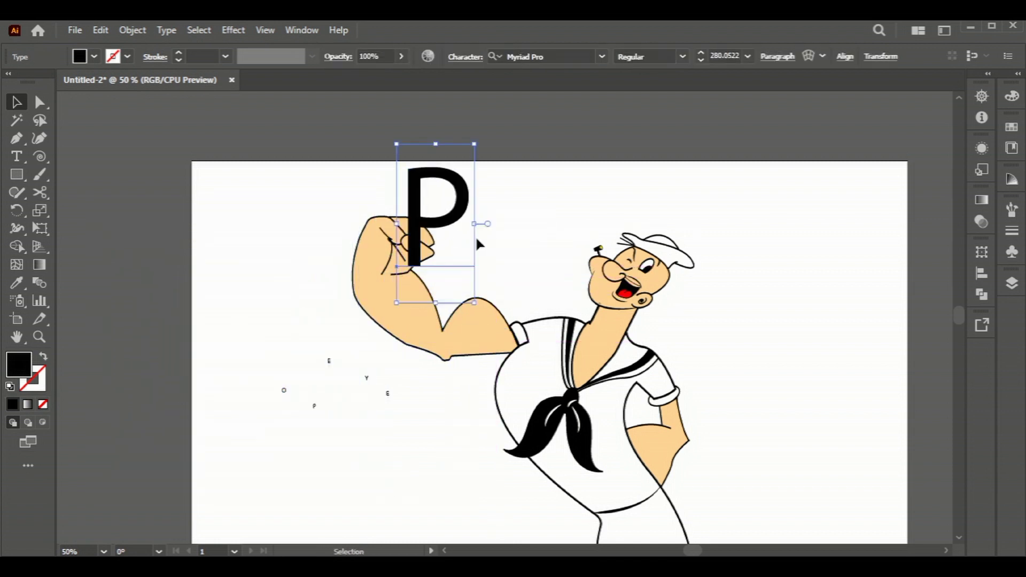
Set the P's font to Bernard MT Condensed.
click(602, 56)
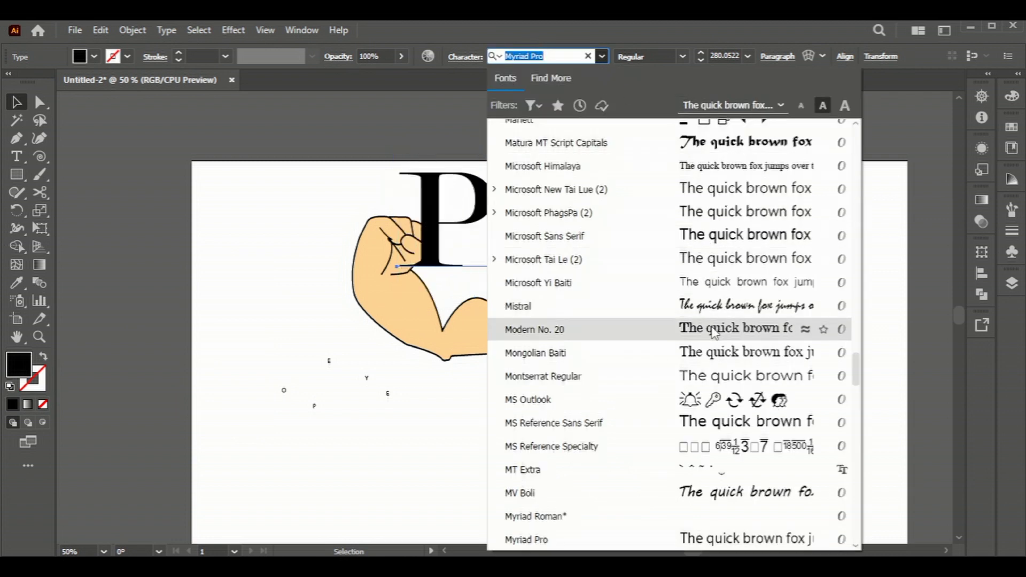
scroll(671, 324, up, 7)
scroll(694, 278, up, 4)
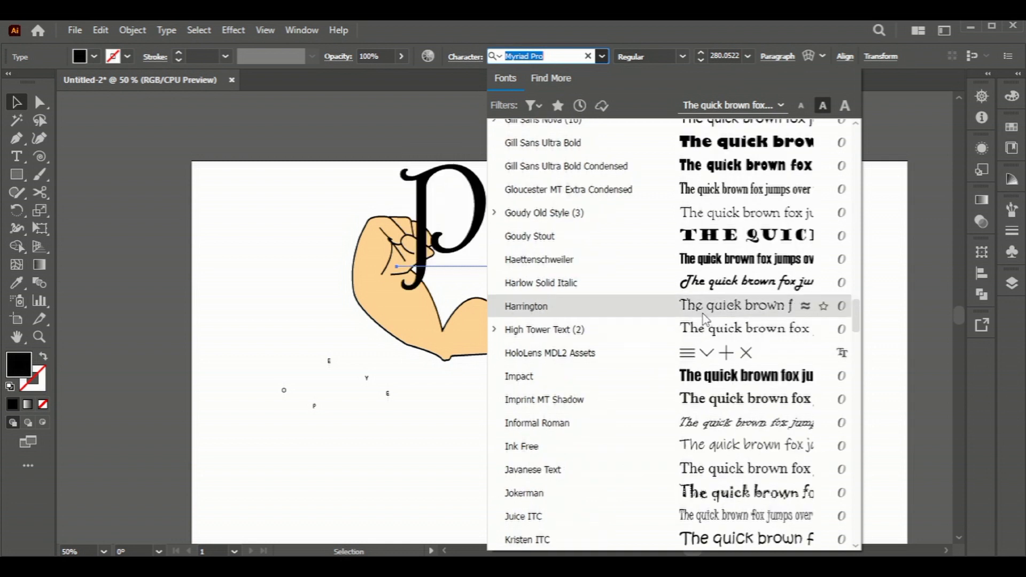
scroll(701, 246, up, 1)
scroll(702, 247, up, 8)
scroll(711, 288, up, 7)
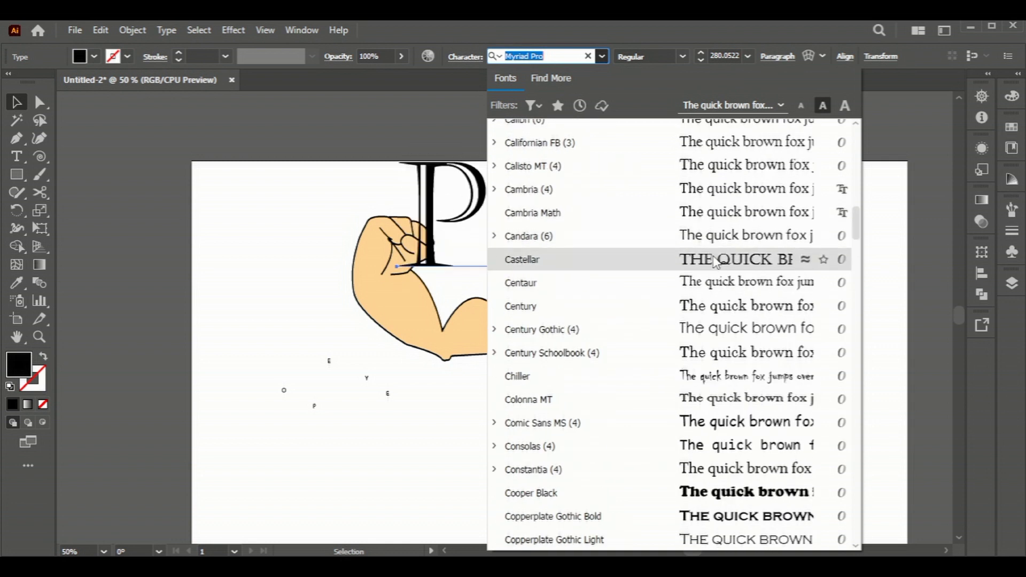
scroll(714, 302, up, 5)
scroll(712, 255, up, 3)
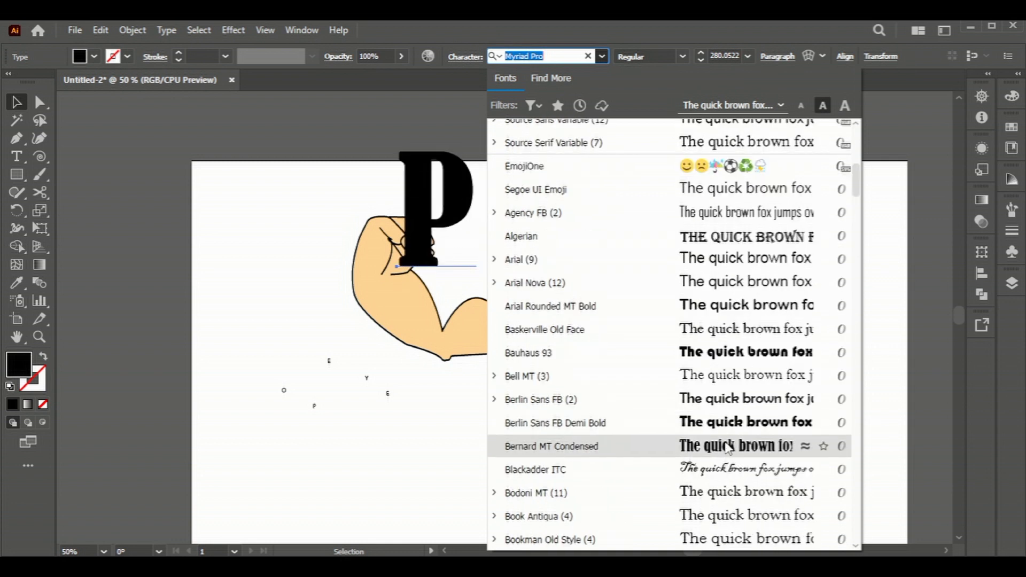
click(727, 447)
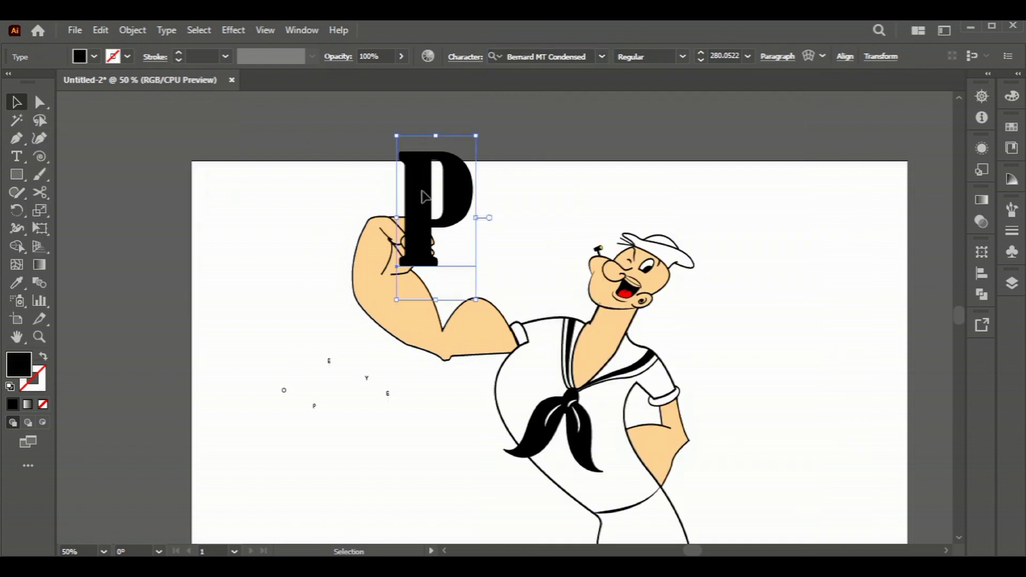
Fill the P green and position it just above the fist.
drag(422, 197, 440, 202)
click(94, 56)
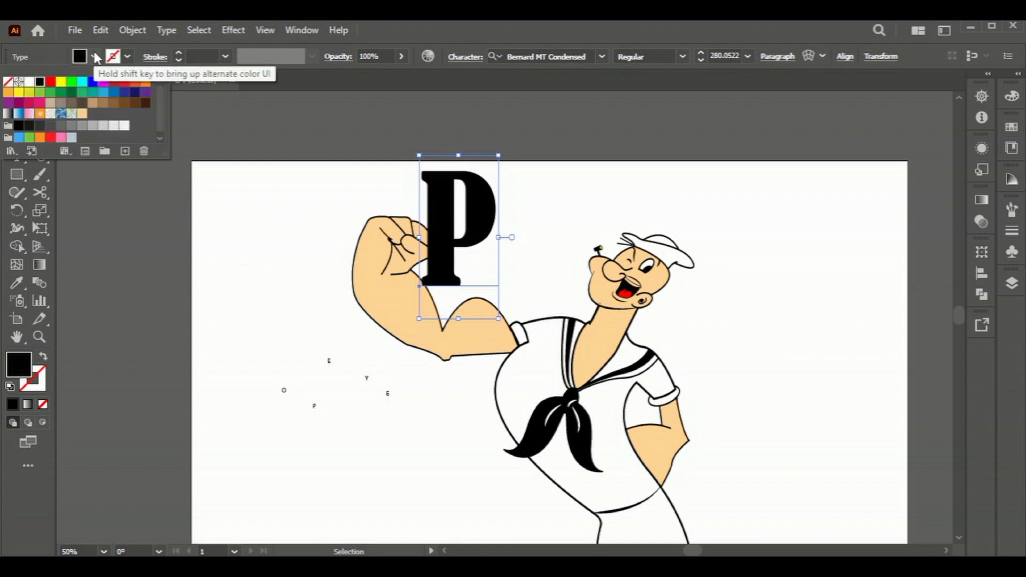
click(61, 92)
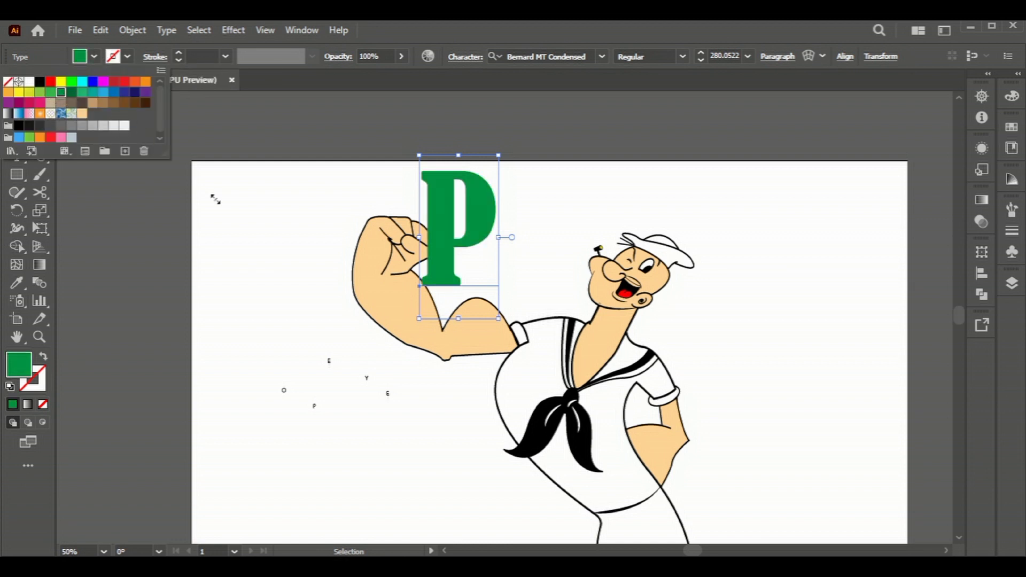
click(427, 223)
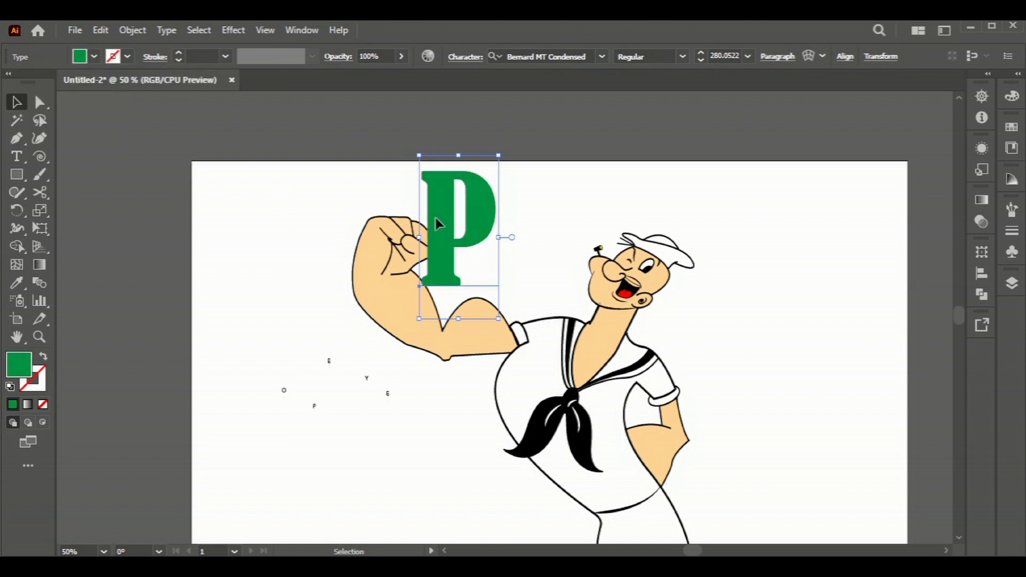
drag(435, 217, 420, 208)
right_click(427, 211)
click(225, 283)
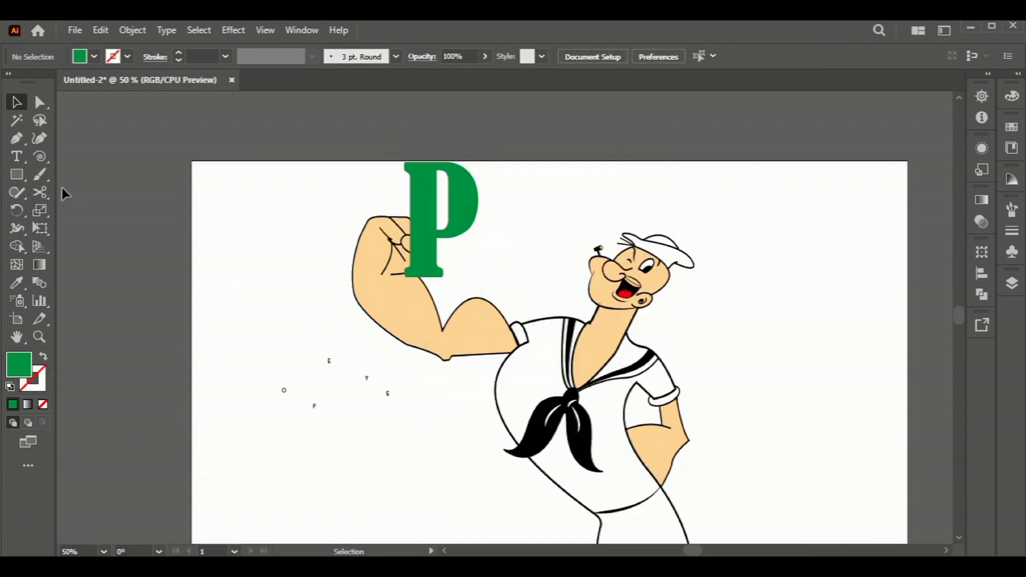
Send the green P to the back so it sits behind the fist.
key(ctrl+1)
click(453, 270)
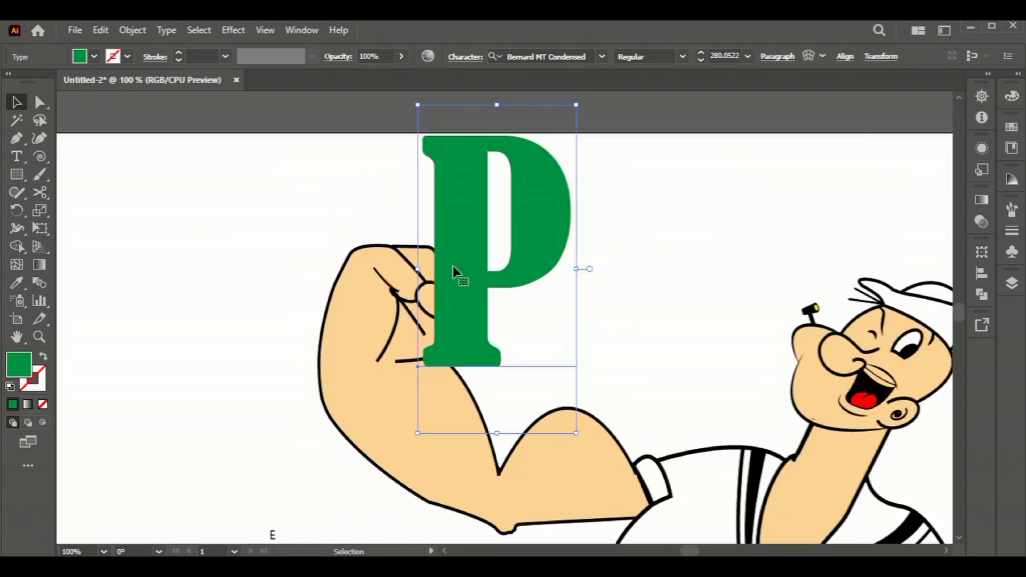
right_click(453, 270)
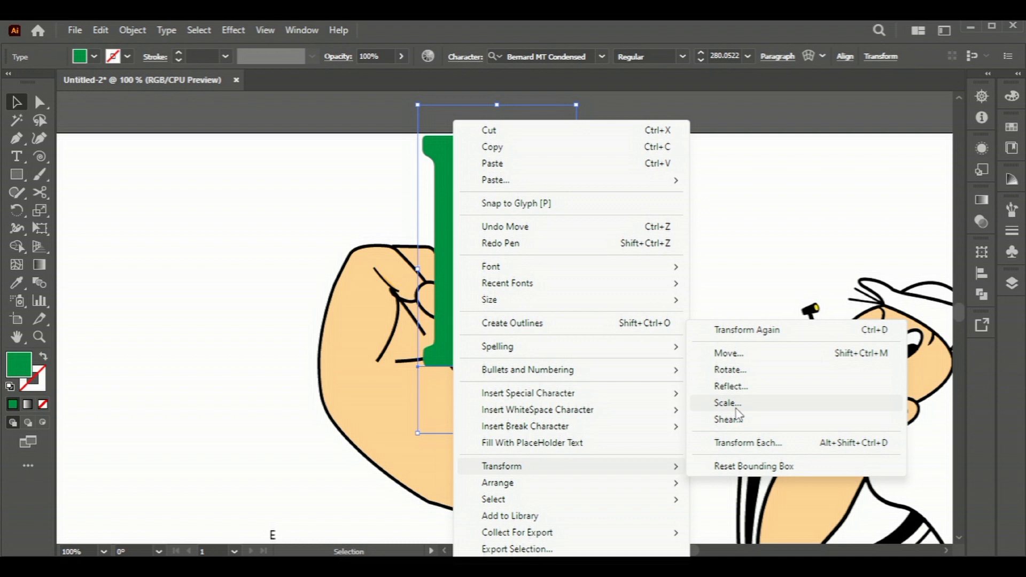
mouse_move(498, 483)
click(751, 514)
click(657, 350)
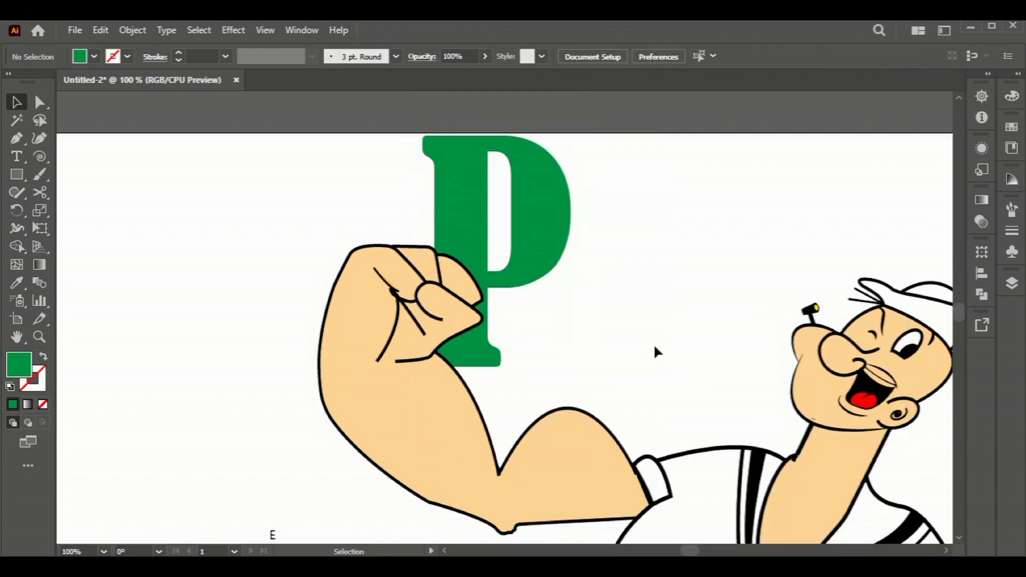
scroll(654, 351, down, 1)
click(340, 510)
click(523, 270)
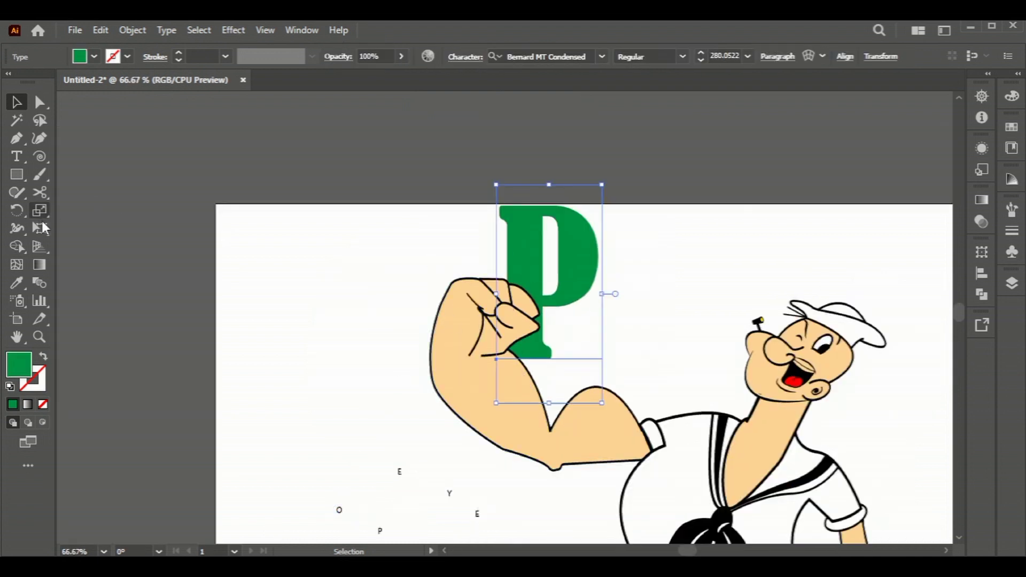
key(i)
scroll(339, 508, up, 2)
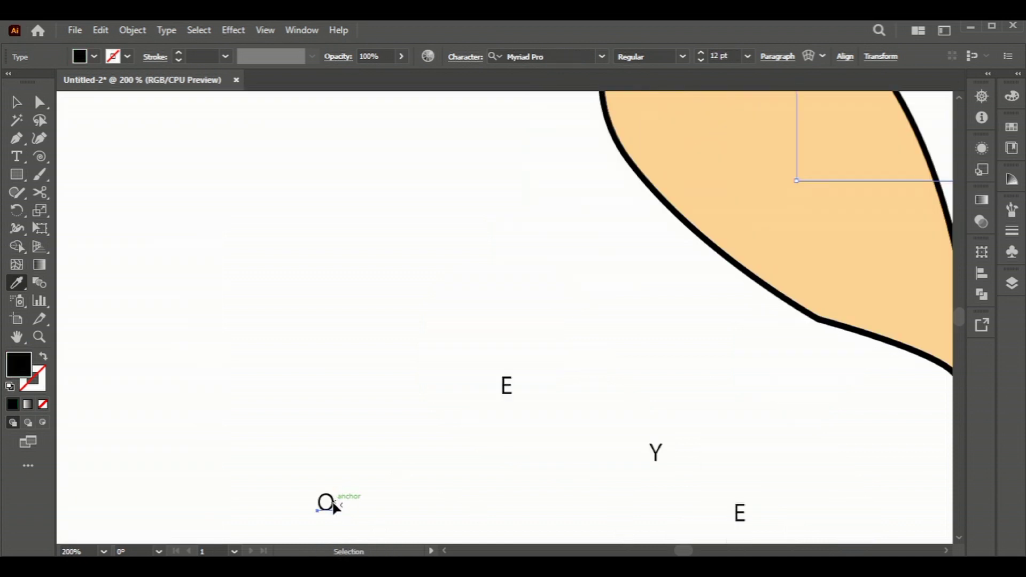
scroll(334, 506, down, 3)
Give the small O and second P the green style, placing them after the first P.
click(526, 236)
key(v)
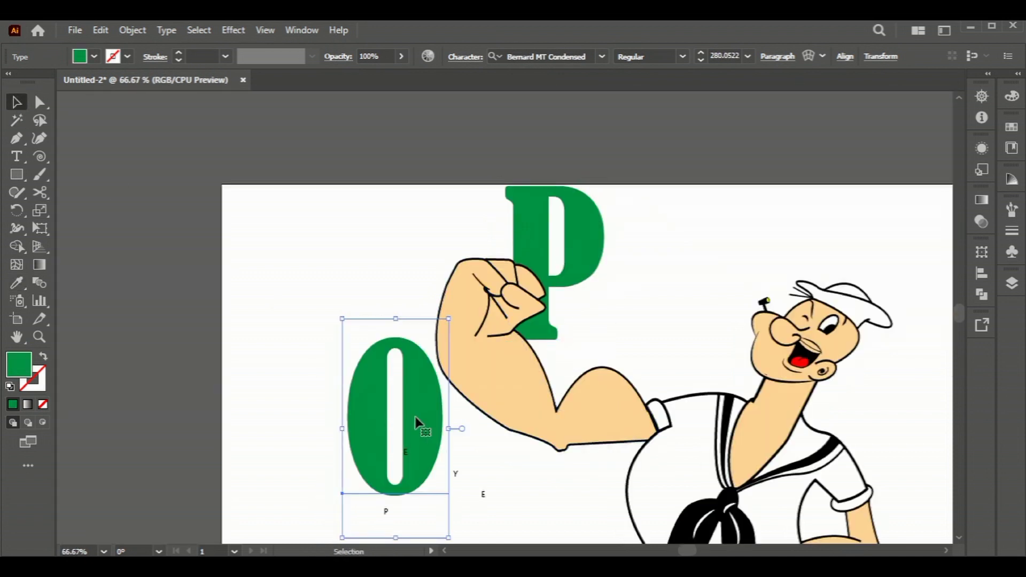
drag(418, 423, 675, 274)
drag(723, 177, 699, 251)
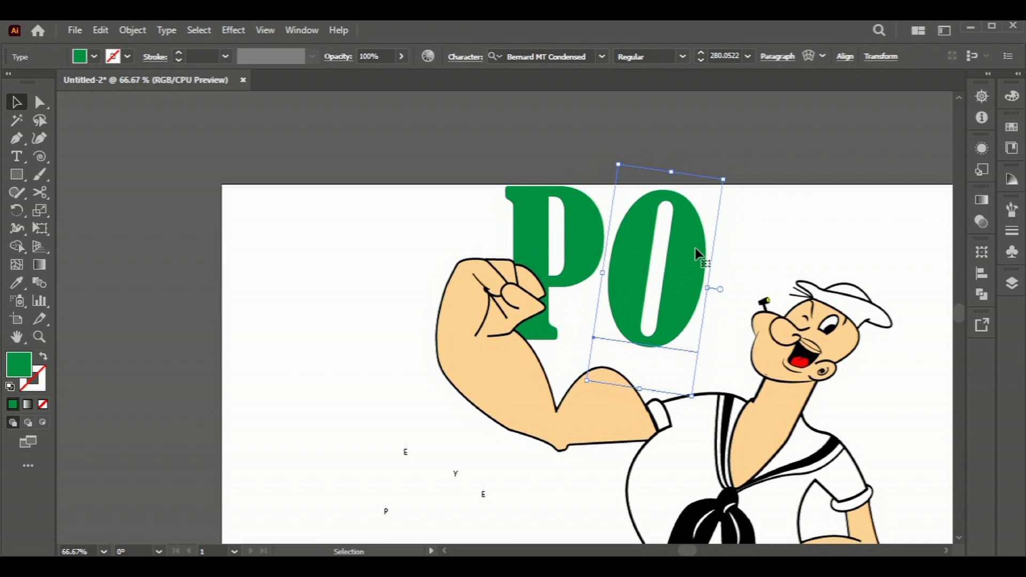
click(387, 512)
key(i)
click(623, 305)
click(16, 101)
mouse_move(467, 424)
mouse_down()
mouse_move(833, 341)
mouse_move(771, 273)
mouse_up()
Make the E green, then send the E and second P behind Popeye with slight tilts.
click(406, 452)
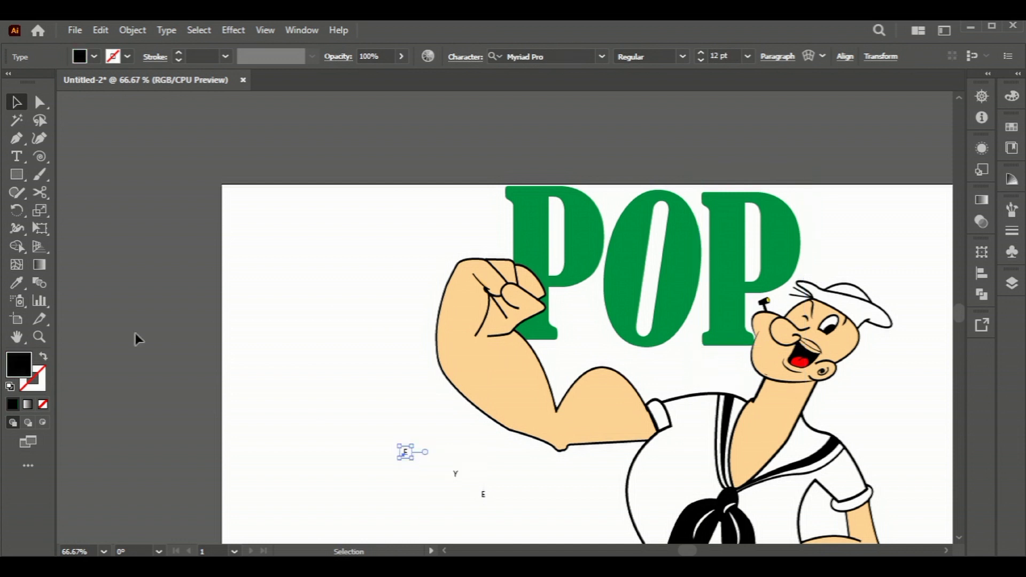
click(630, 287)
click(17, 102)
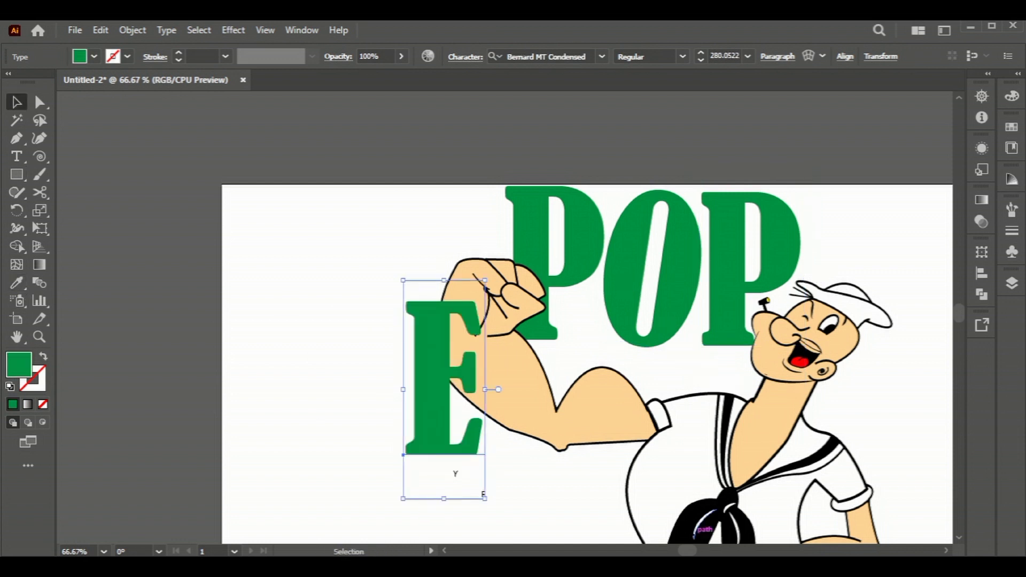
scroll(480, 374, right, 3)
drag(278, 401, 675, 292)
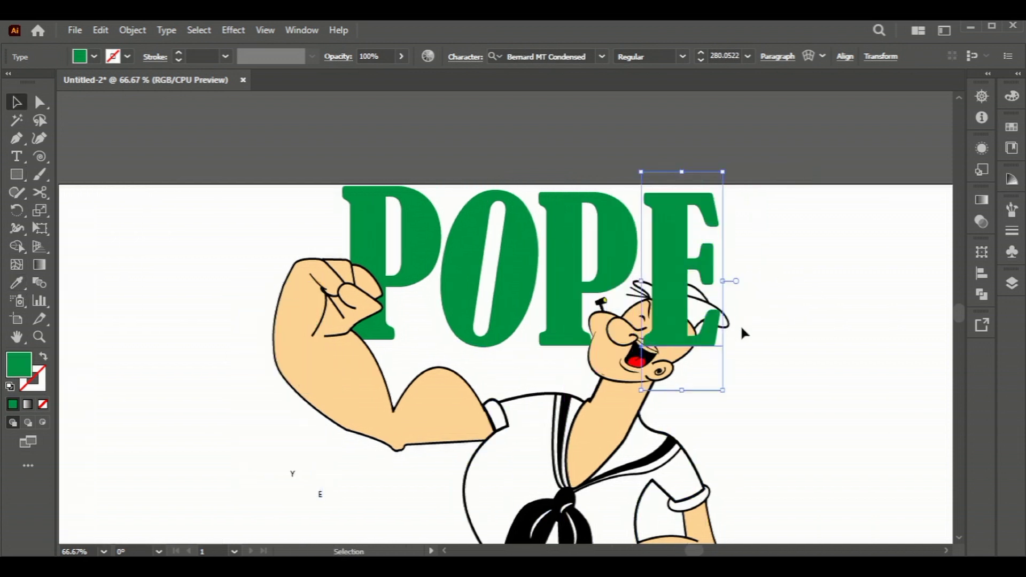
right_click(715, 331)
click(590, 532)
drag(729, 177, 670, 247)
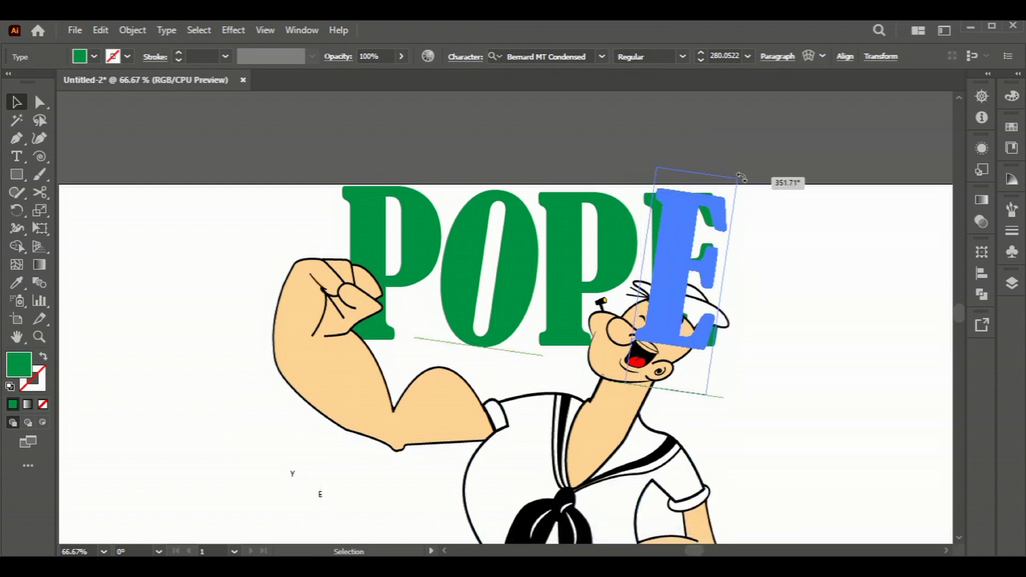
click(574, 299)
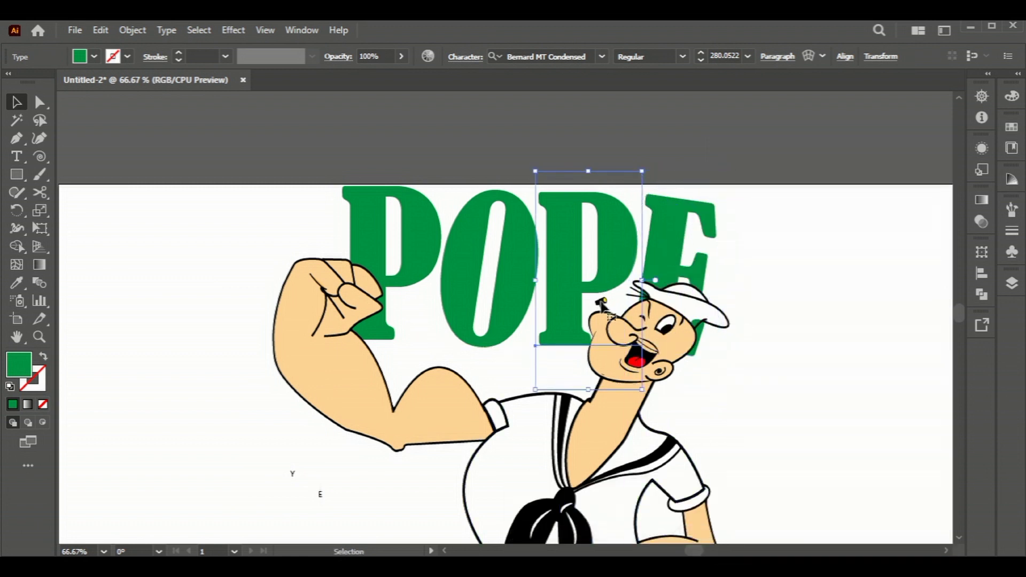
right_click(575, 299)
click(855, 515)
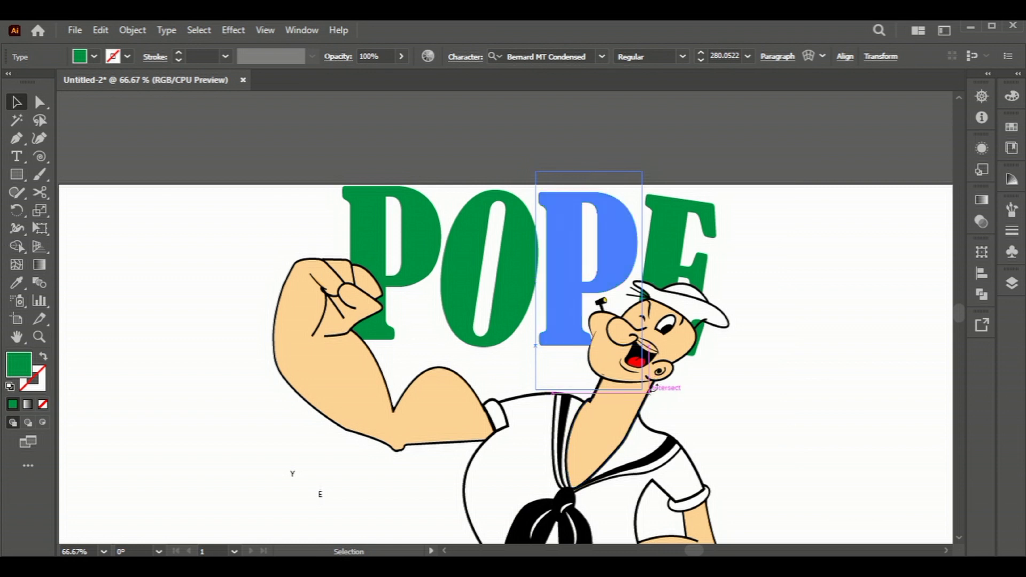
drag(643, 393, 665, 381)
click(786, 346)
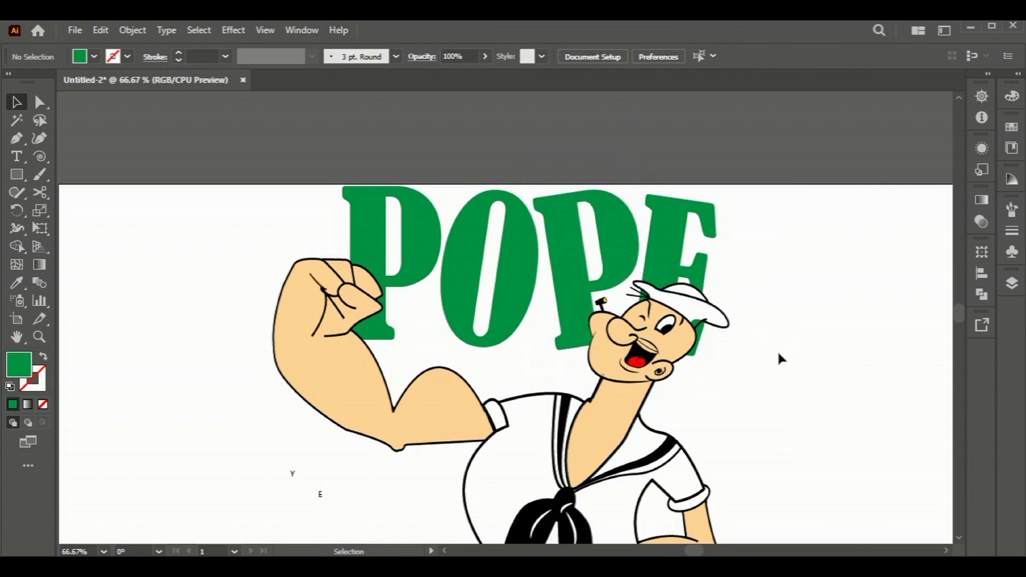
Give the Y and last E the green style and place them after POPE.
click(291, 474)
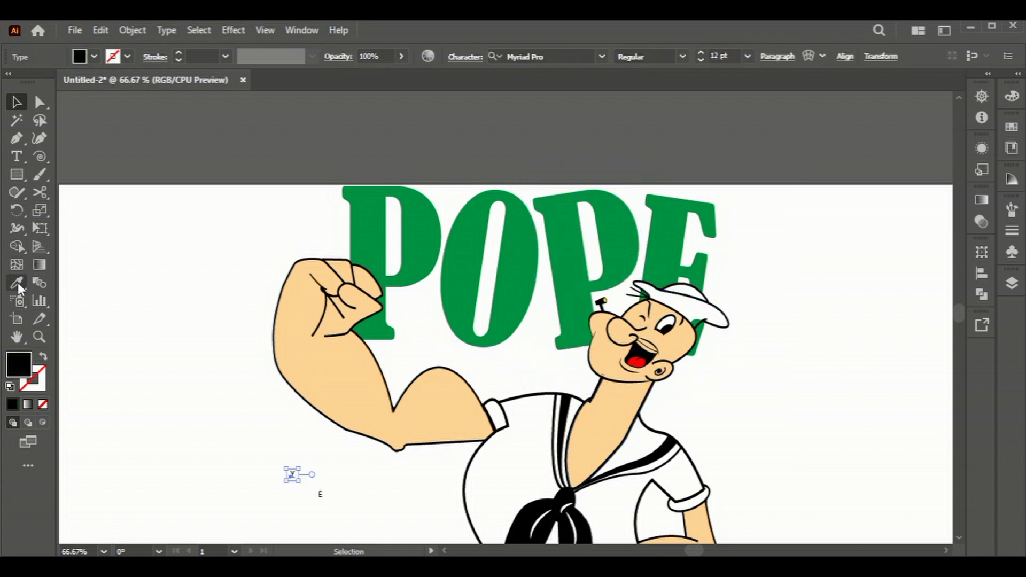
text(Y)
key(Escape)
drag(346, 480, 777, 347)
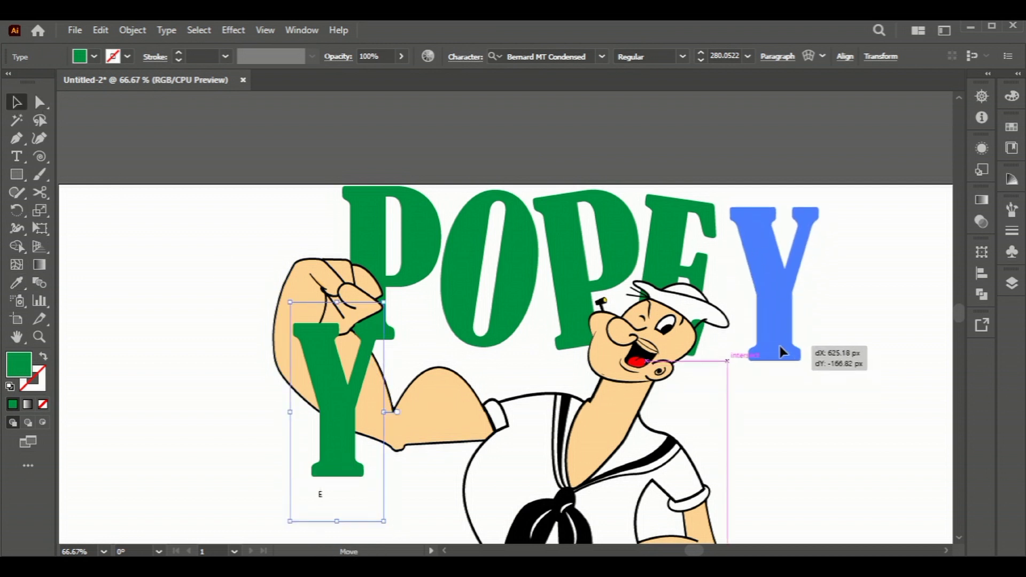
click(319, 495)
click(808, 268)
text(E)
key(Escape)
mouse_move(382, 494)
mouse_down()
mouse_move(890, 354)
mouse_move(881, 354)
mouse_up()
Select all POPEYE letters, nudge them left, and send the title behind Popeye.
shift+click(790, 316)
shift+click(662, 243)
shift+click(537, 254)
shift+click(368, 224)
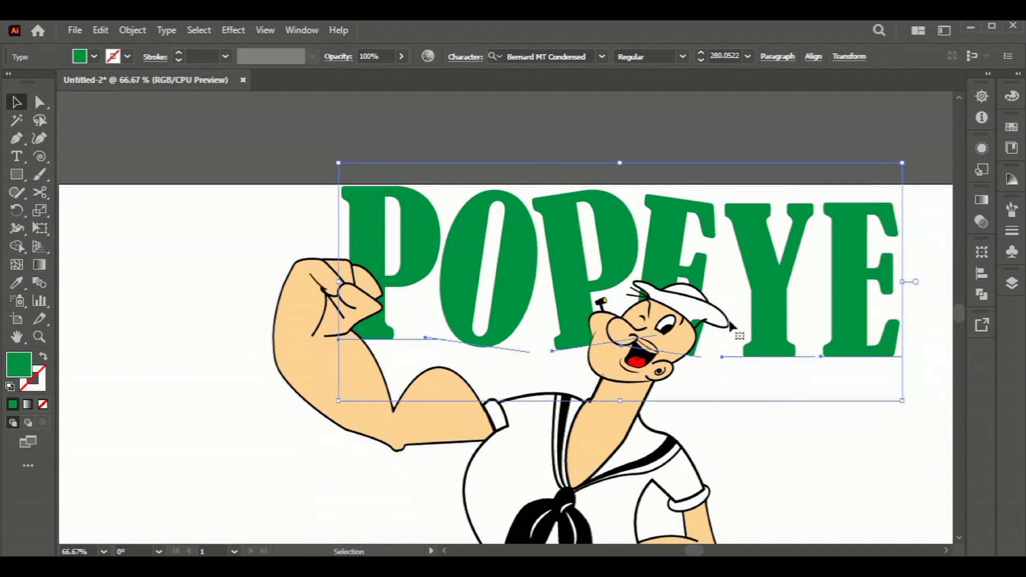
drag(753, 326, 732, 326)
key(Left)
key(Left)
key(Left)
key(Left)
key(Left)
key(Left)
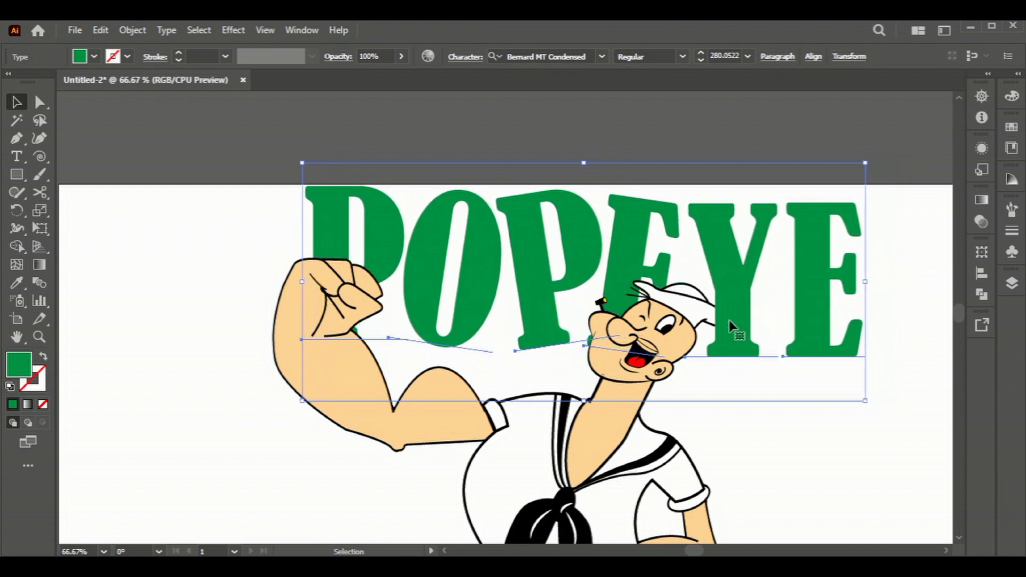
key(Left)
key(Left)
key(Left)
key(Left)
key(Left)
key(Left)
key(Left)
key(Left)
key(Left)
key(Left)
key(Left)
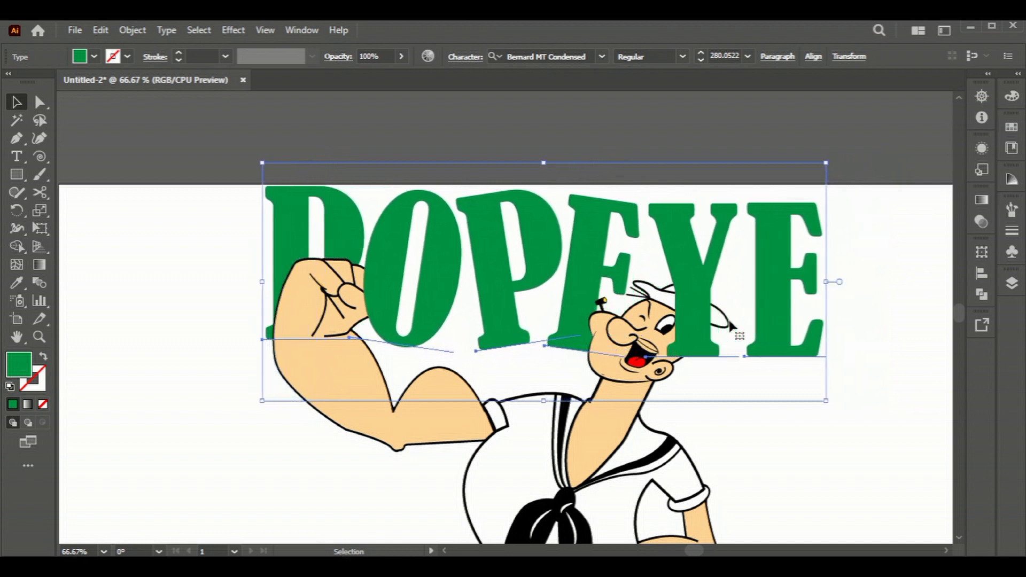
key(Left)
key(Left)
key(Left)
key(Left)
key(Left)
key(Left)
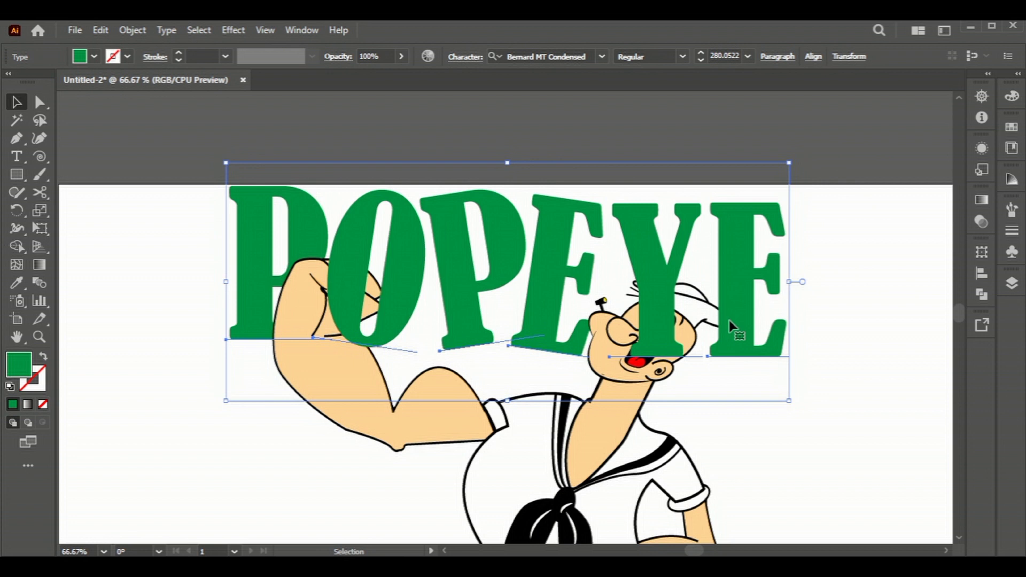
right_click(414, 302)
click(673, 535)
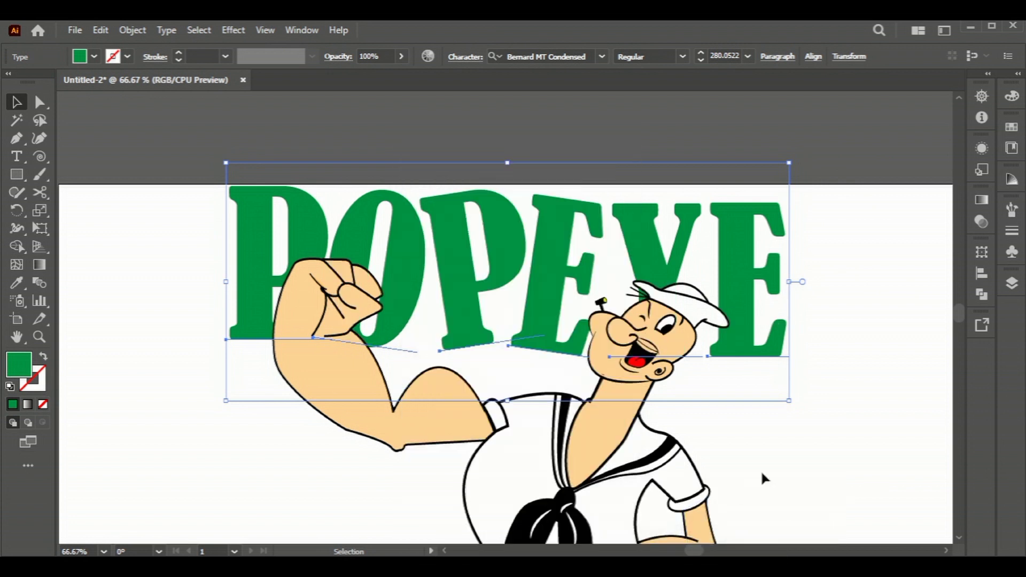
click(830, 446)
alt+scroll(821, 442, down, 1)
scroll(817, 438, down, 2)
scroll(815, 434, down, 3)
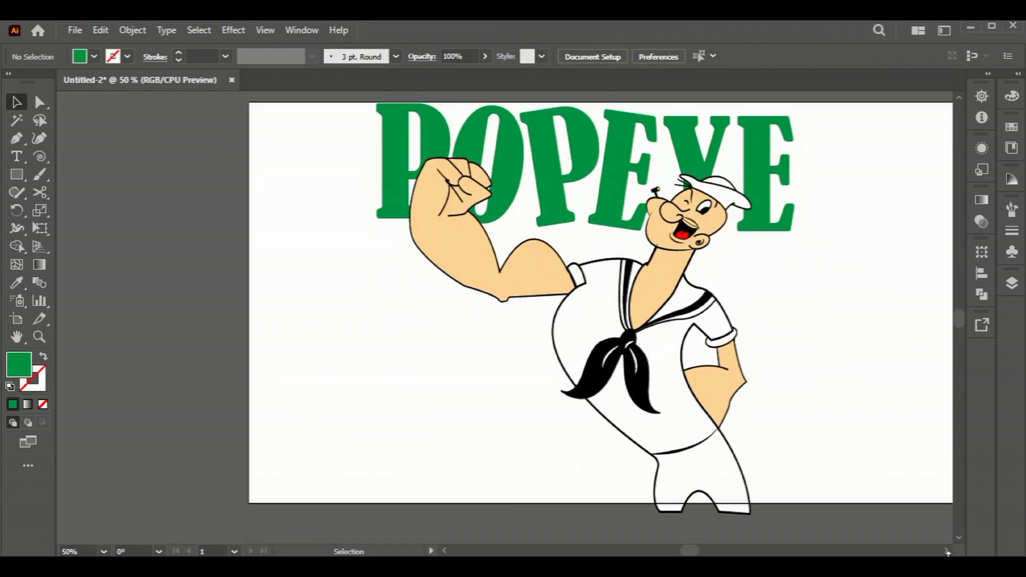
Deselect and frame the finished Popeye artwork, then show it full screen without the interface.
scroll(694, 428, right, 3)
scroll(555, 413, right, 1)
click(555, 414)
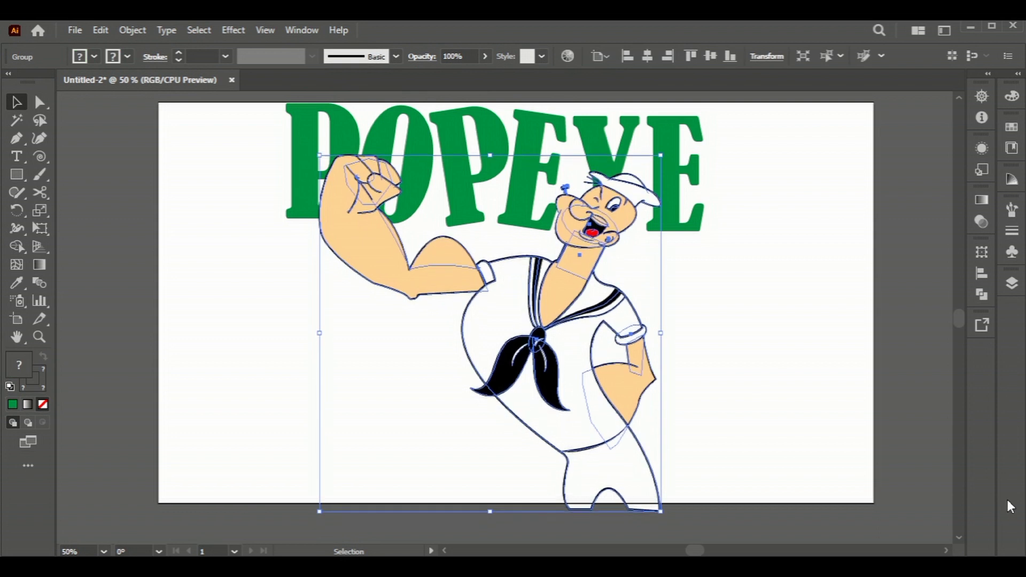
click(804, 377)
scroll(780, 384, up, 1)
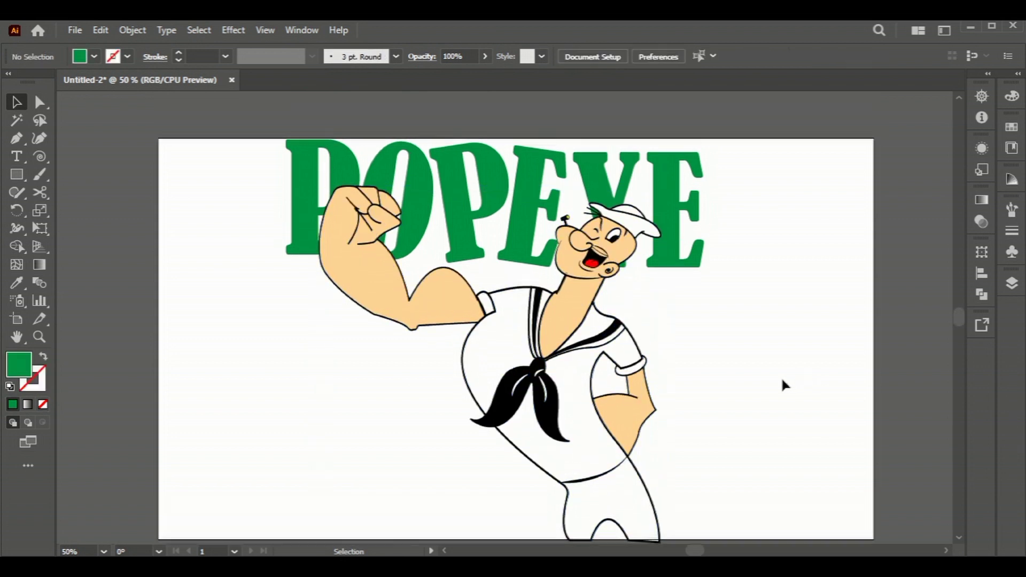
alt+scroll(780, 395, up, 1)
scroll(774, 470, up, 2)
scroll(766, 535, down, 1)
scroll(446, 534, left, 2)
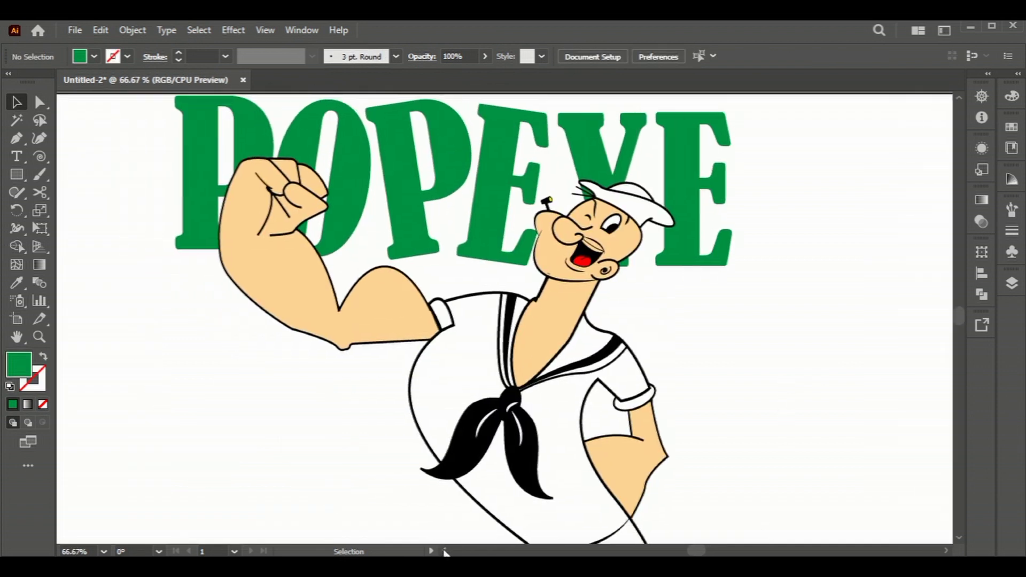
scroll(591, 477, left, 1)
key(f)
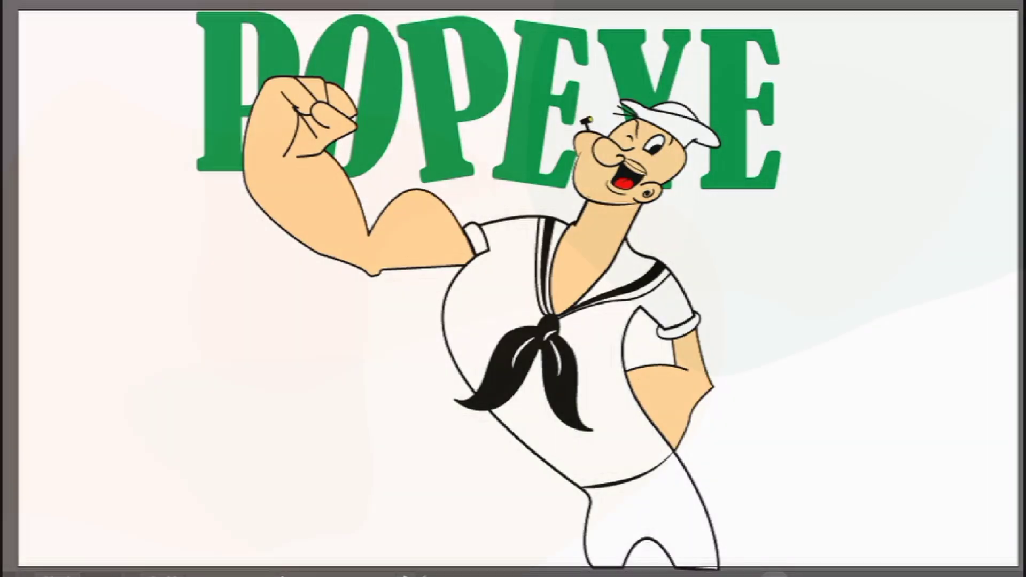